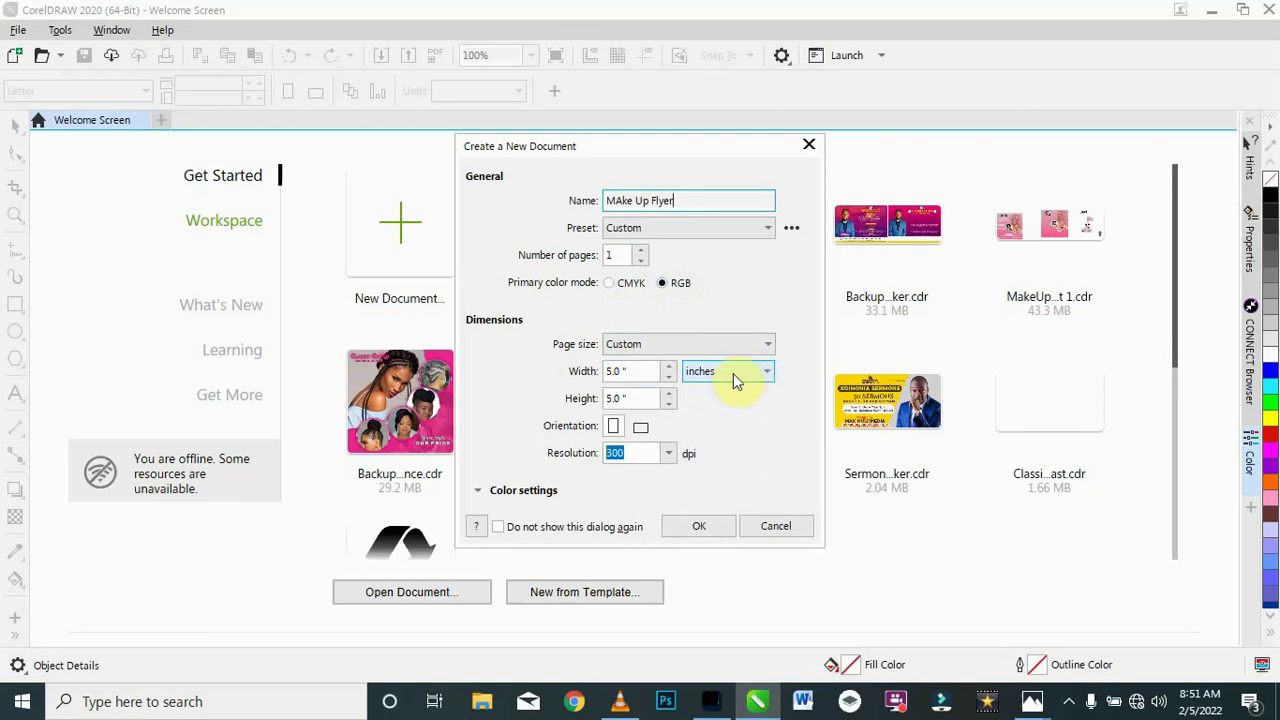
Step: Create the RGB document "MAke Up Flyer" with a 5 x 5 inch page at 300 dpi
click(615, 398)
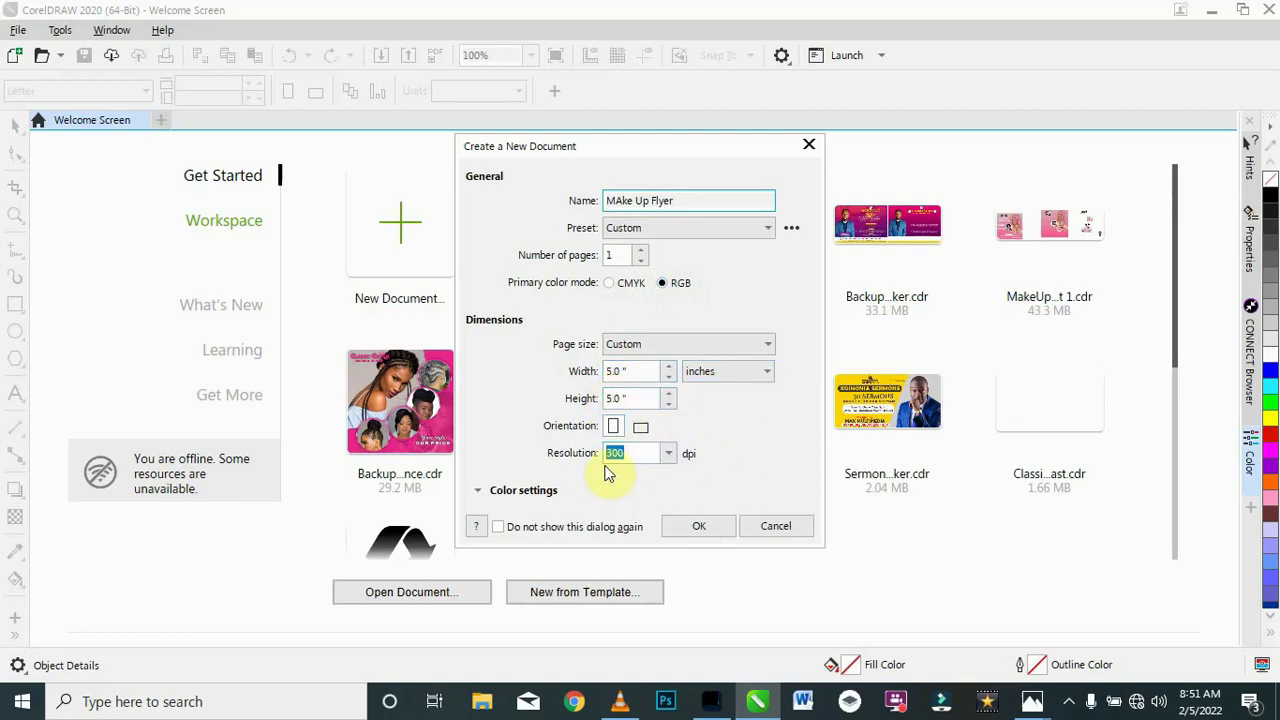
click(699, 526)
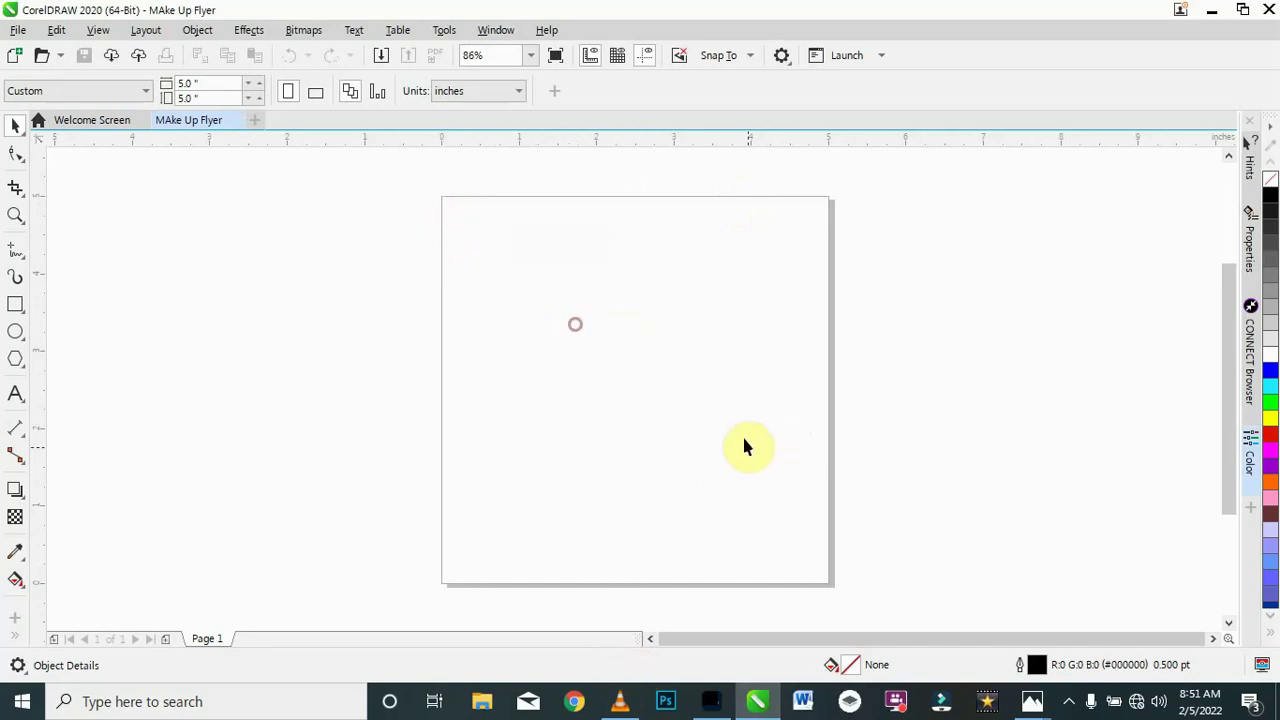
Step: Add a rectangle covering the whole page, fill it with orange and remove its outline
double_click(15, 306)
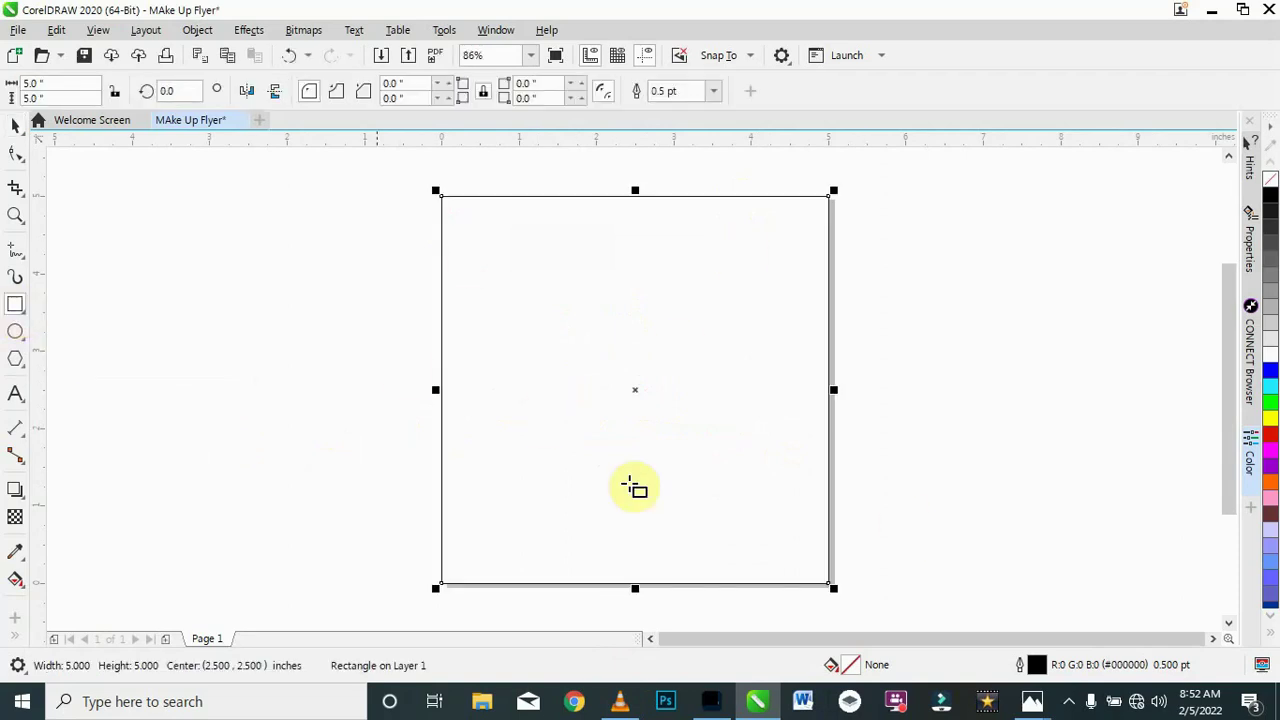
click(16, 126)
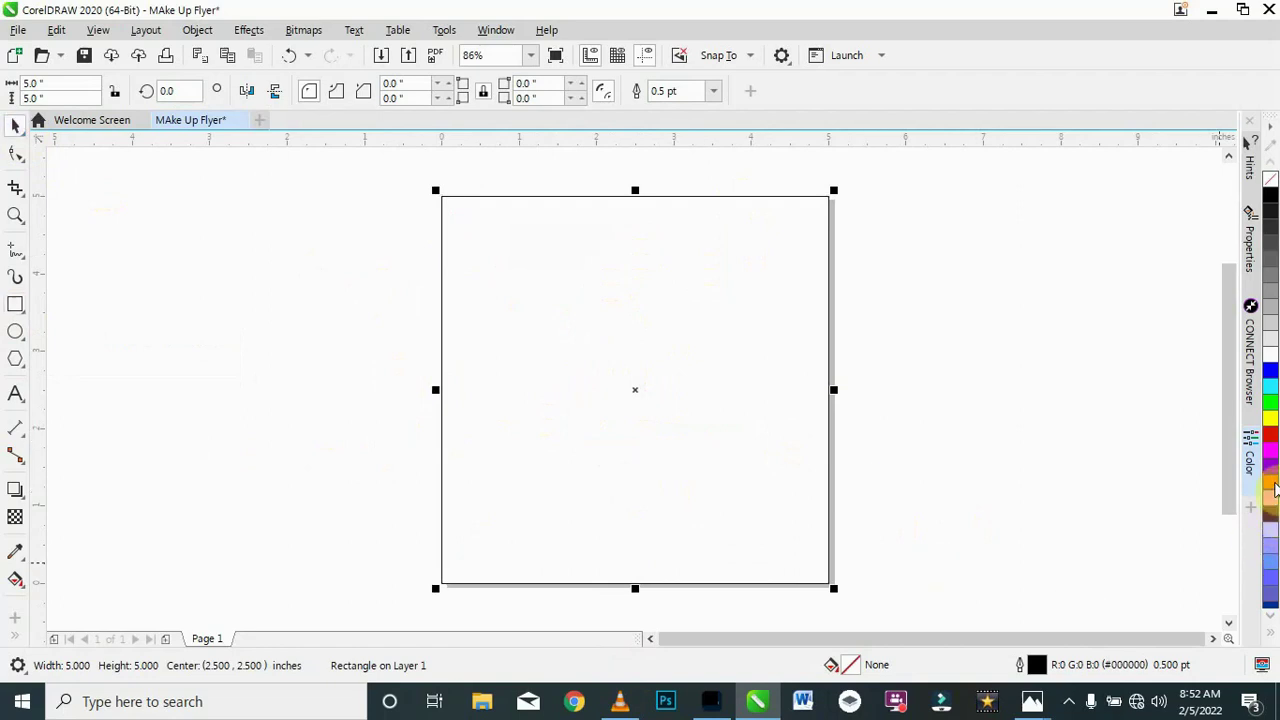
click(1272, 484)
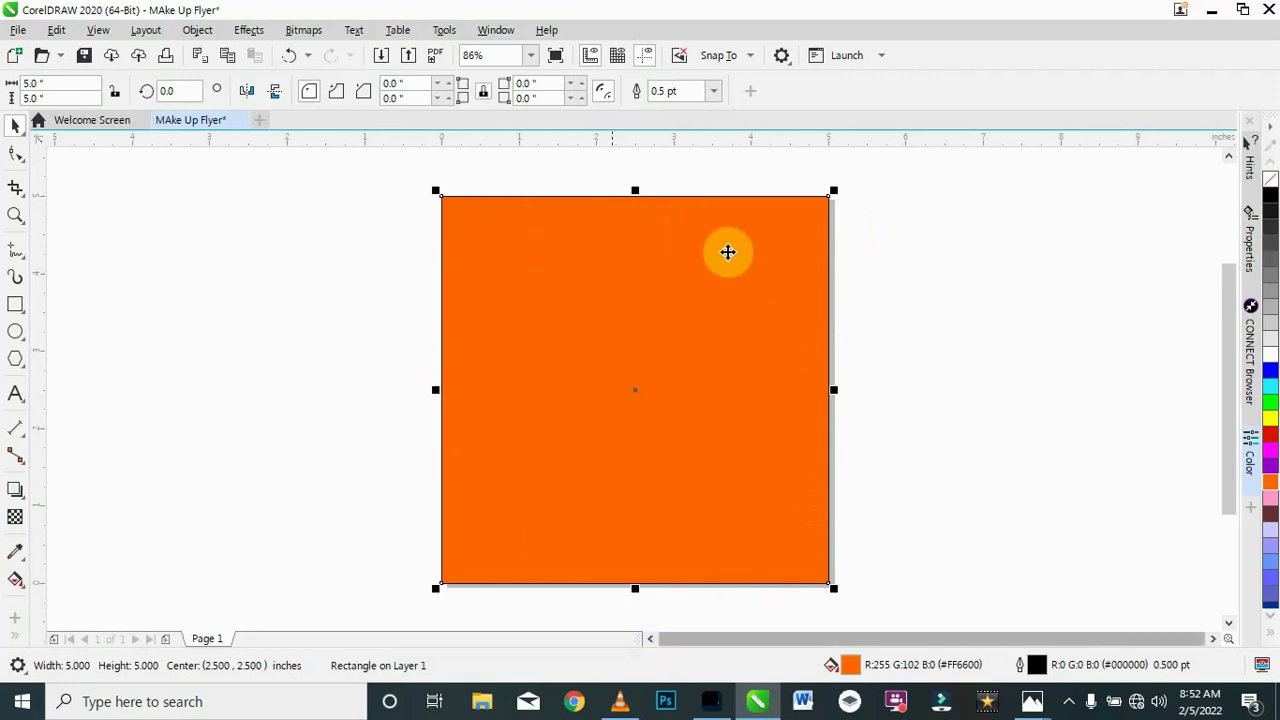
right_click(1271, 181)
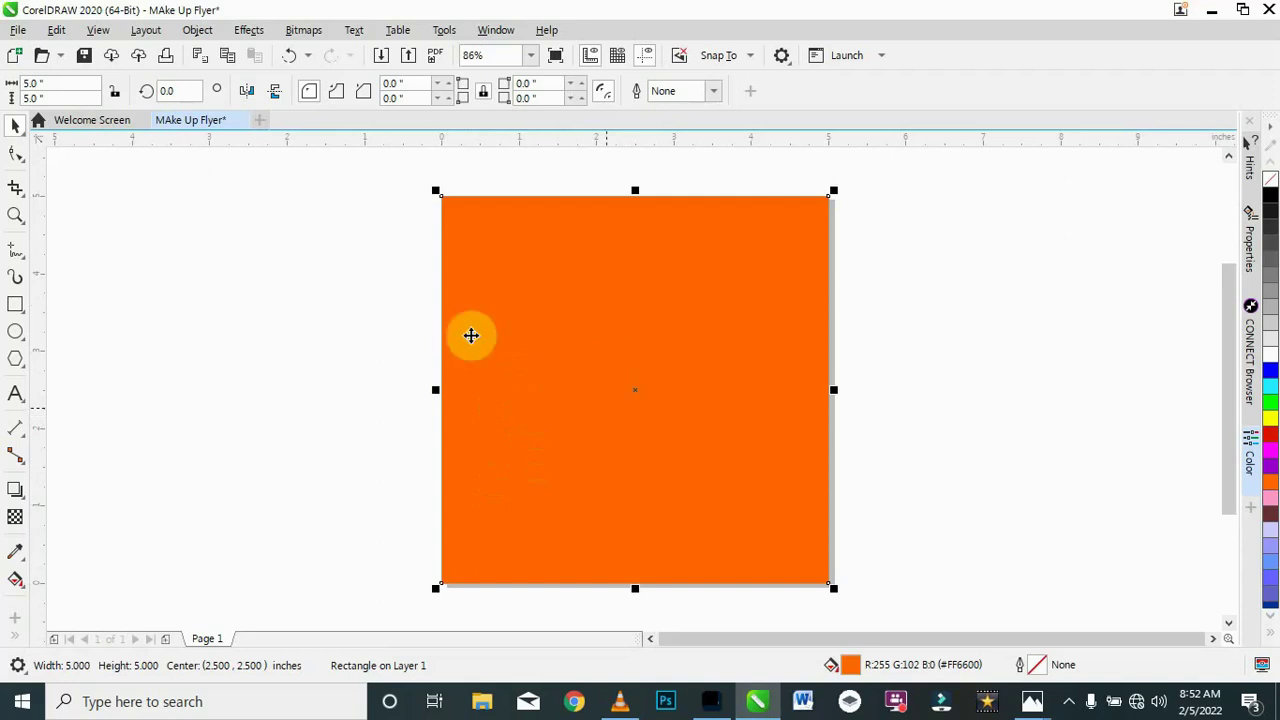
Step: Apply a vertical fountain fill to the page rectangle from bottom to top and set its bottom node colour to fd5392
click(15, 581)
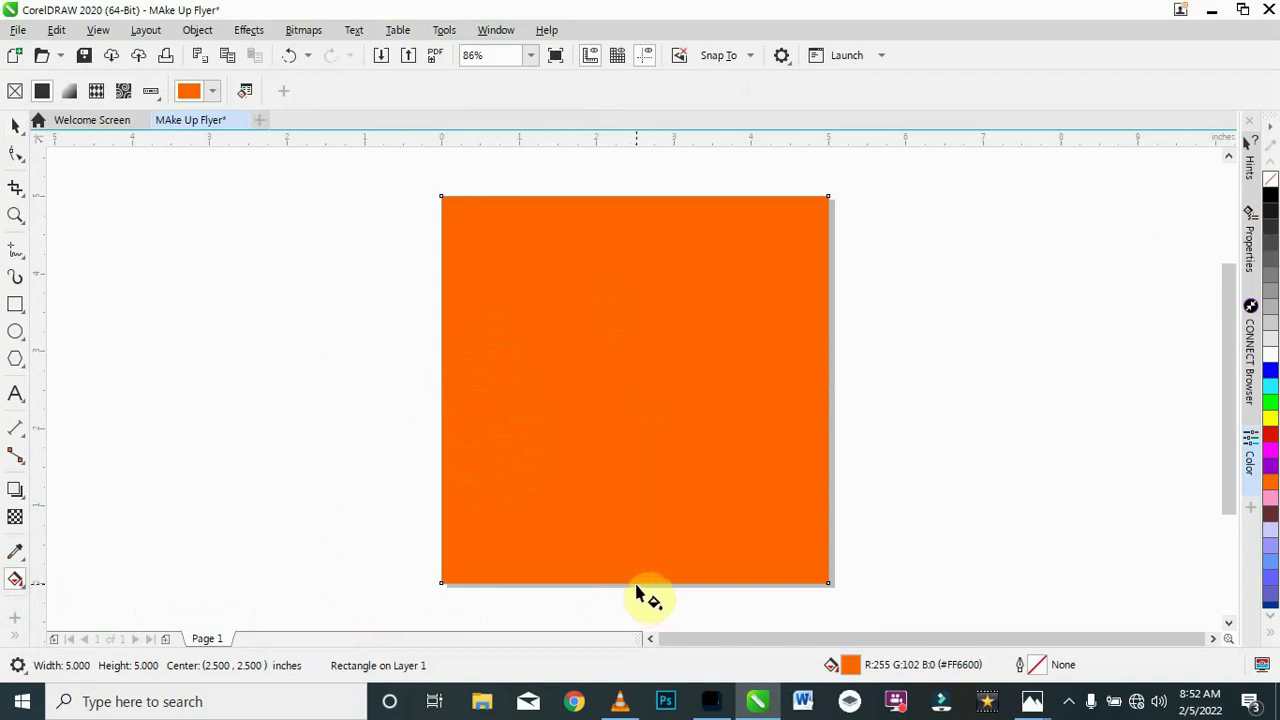
drag(638, 585, 664, 201)
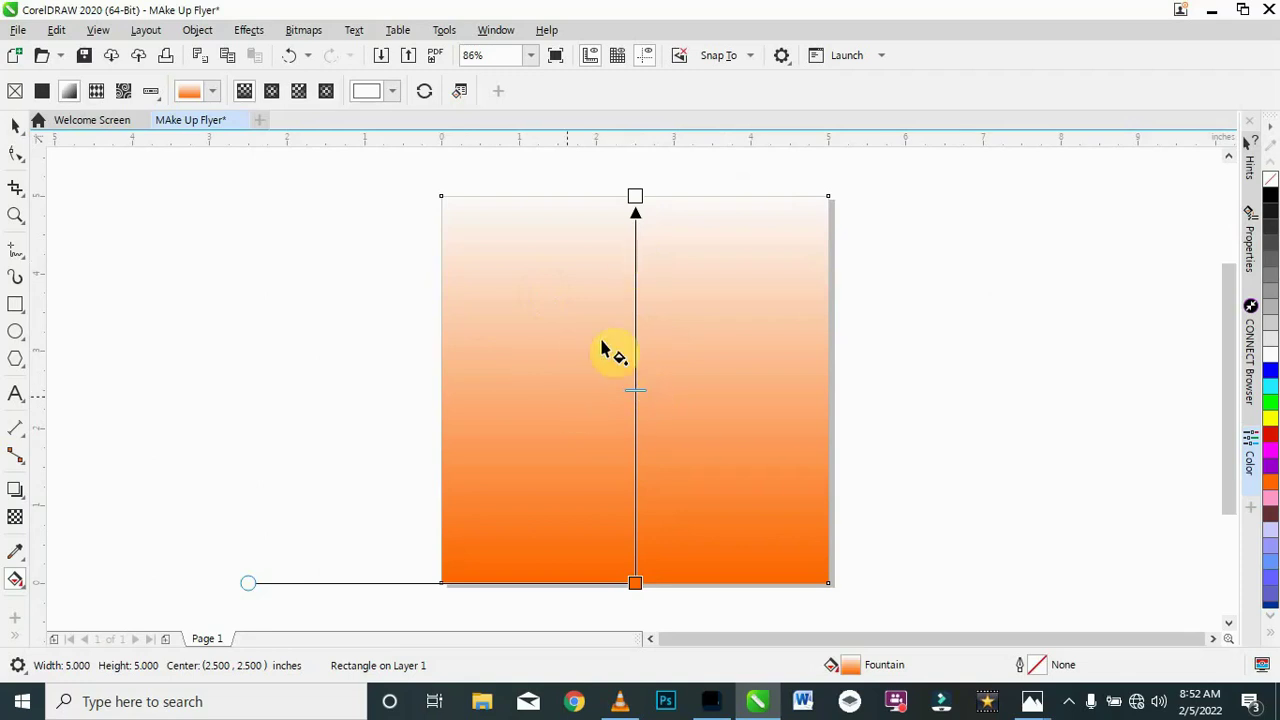
click(635, 581)
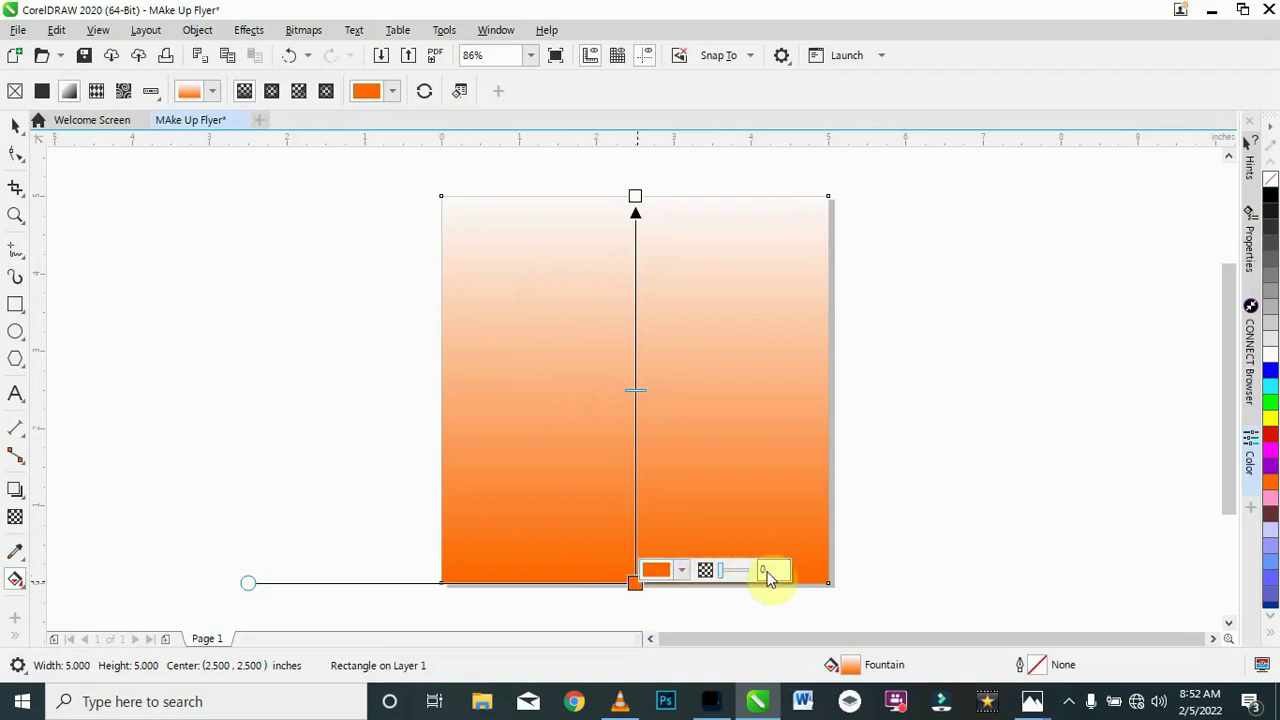
click(657, 571)
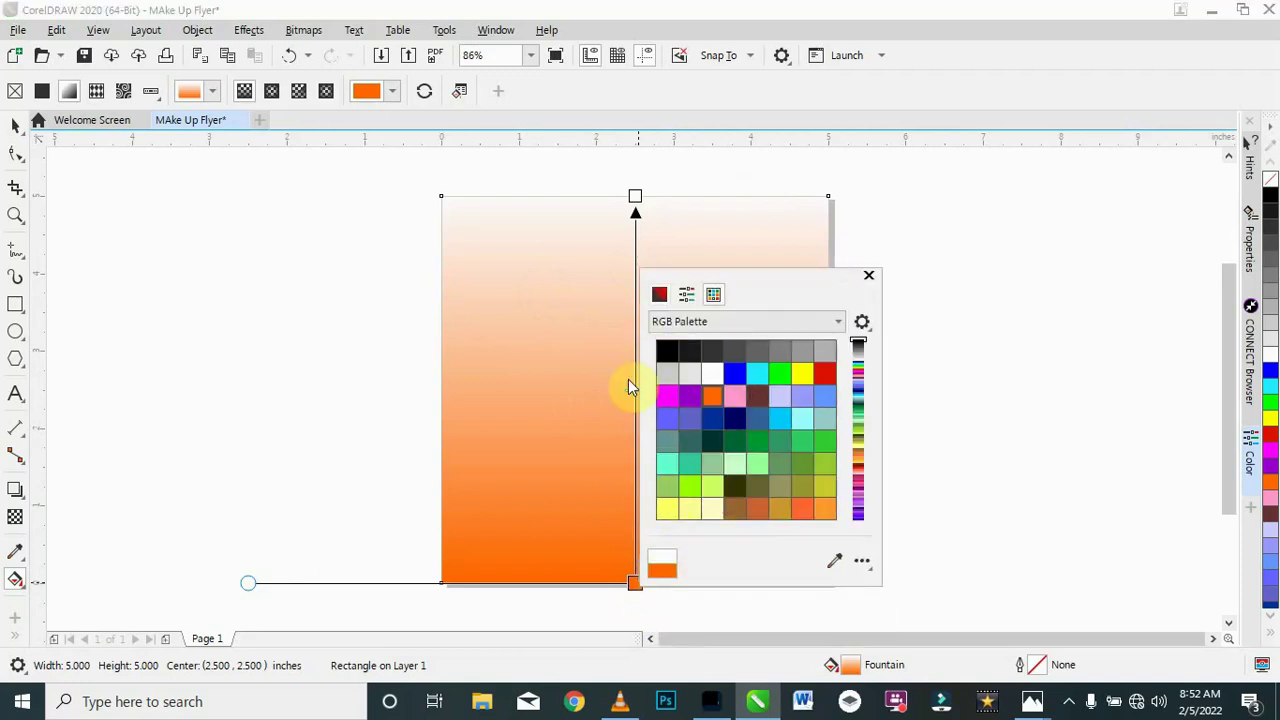
click(659, 296)
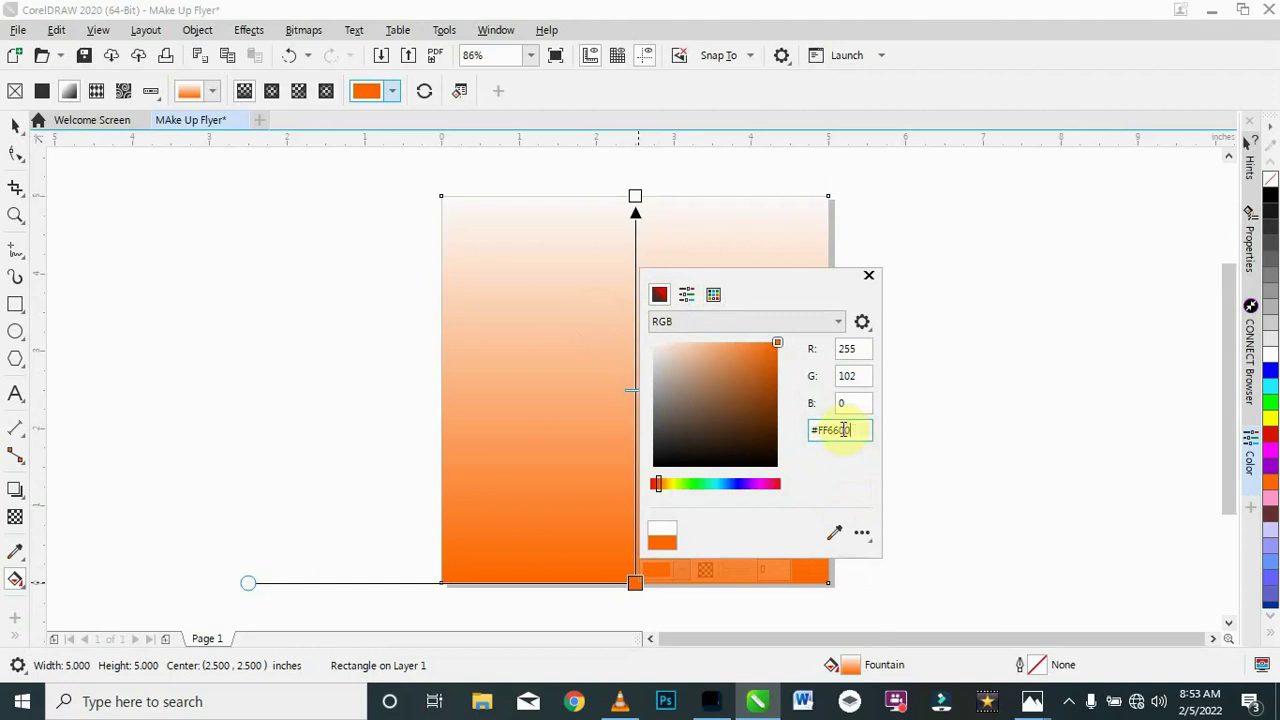
drag(843, 429, 788, 421)
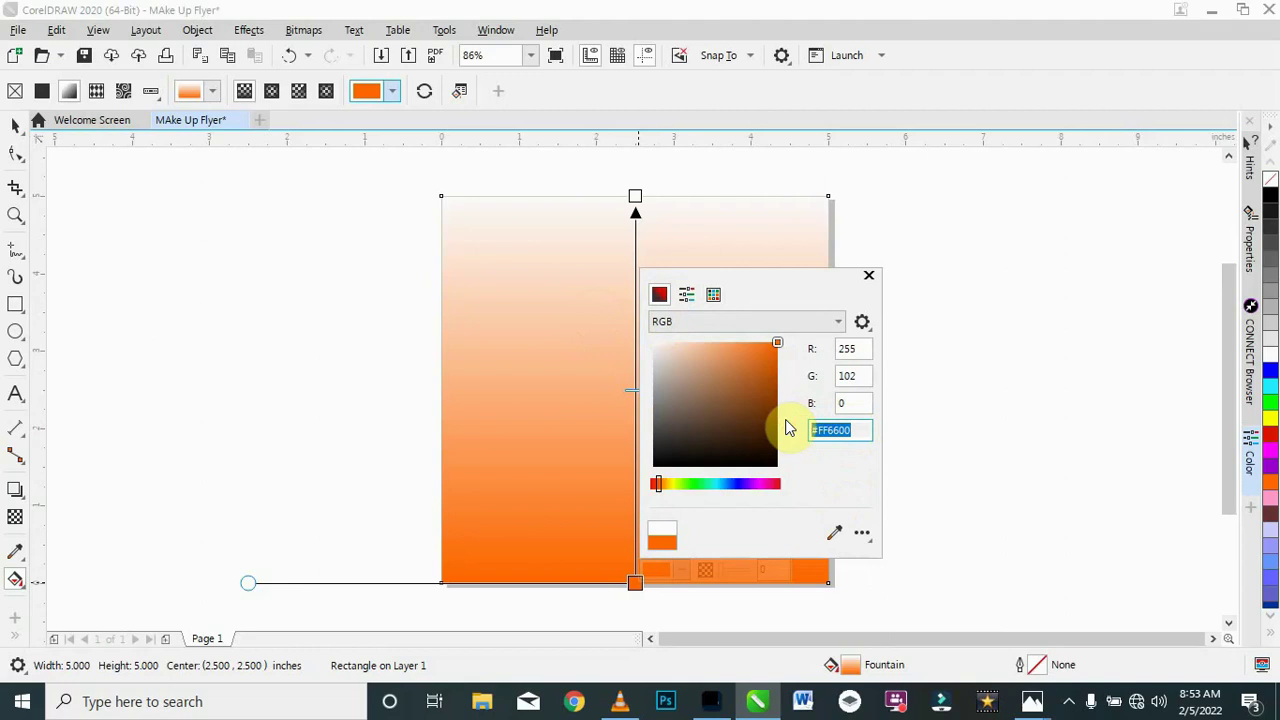
text(fd5392)
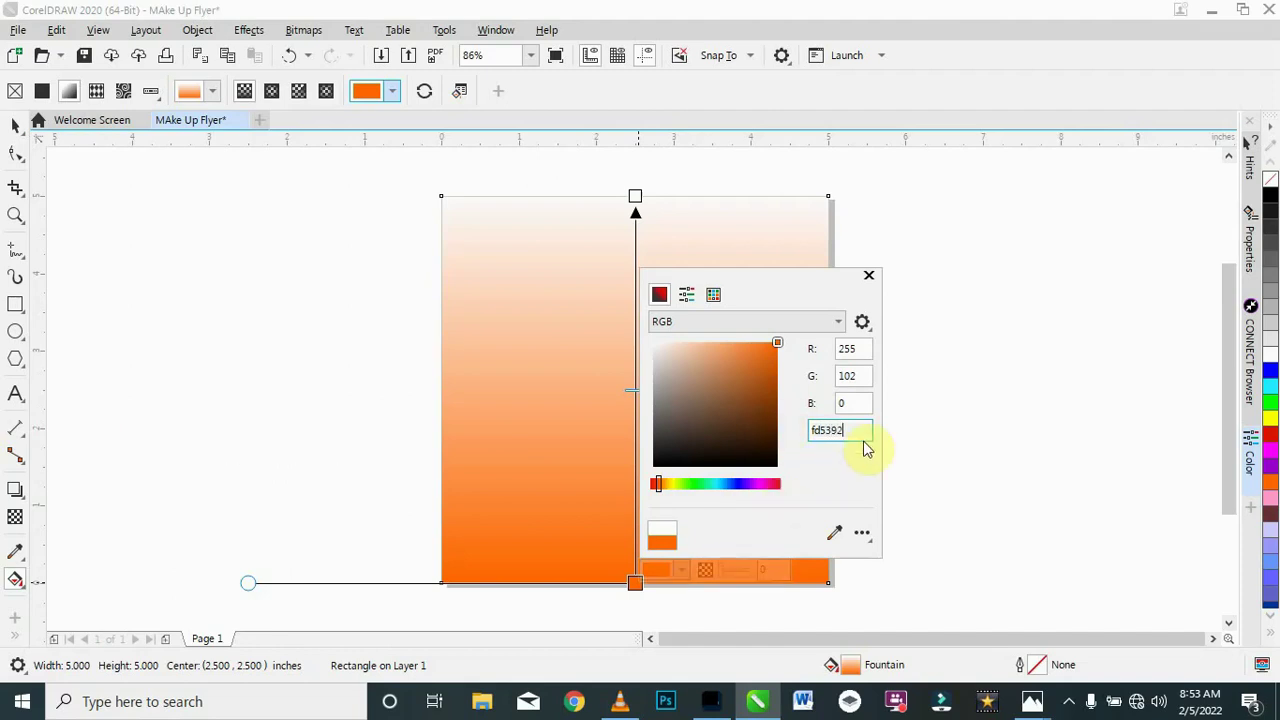
click(869, 275)
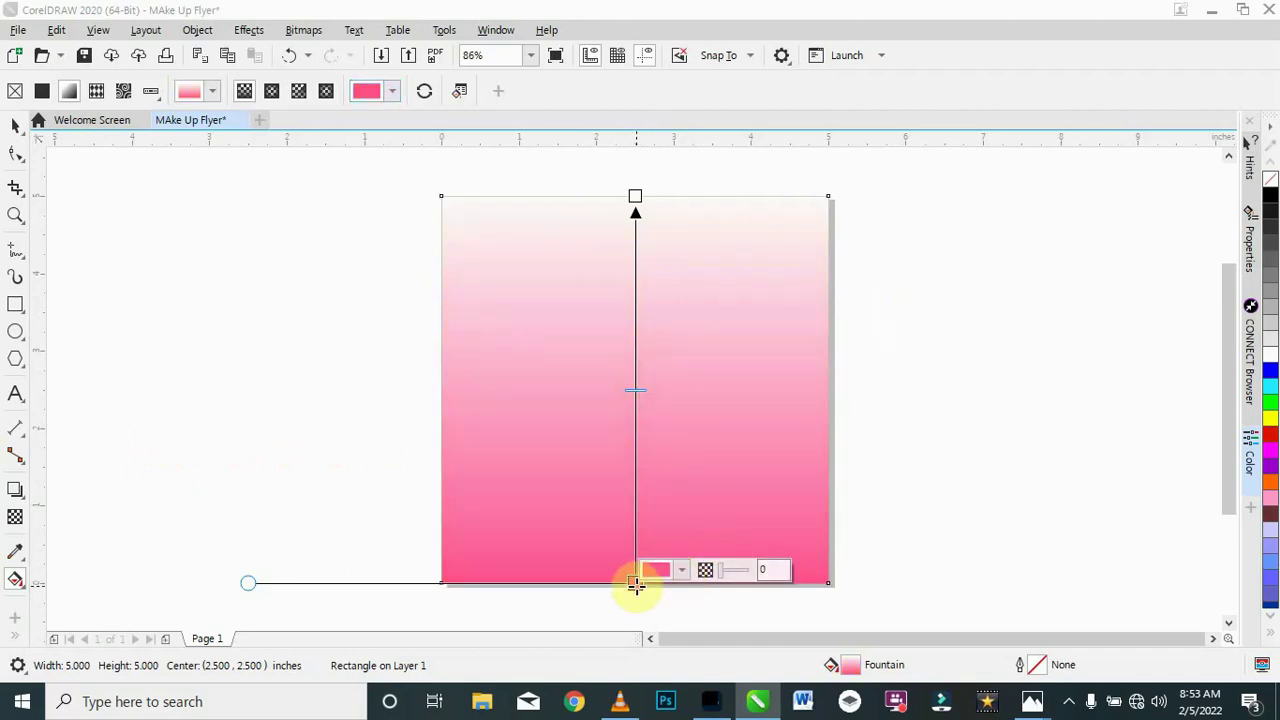
Step: Set the top node colour of the rectangle's fountain fill to d2b7b5 and finish editing the fill
click(635, 195)
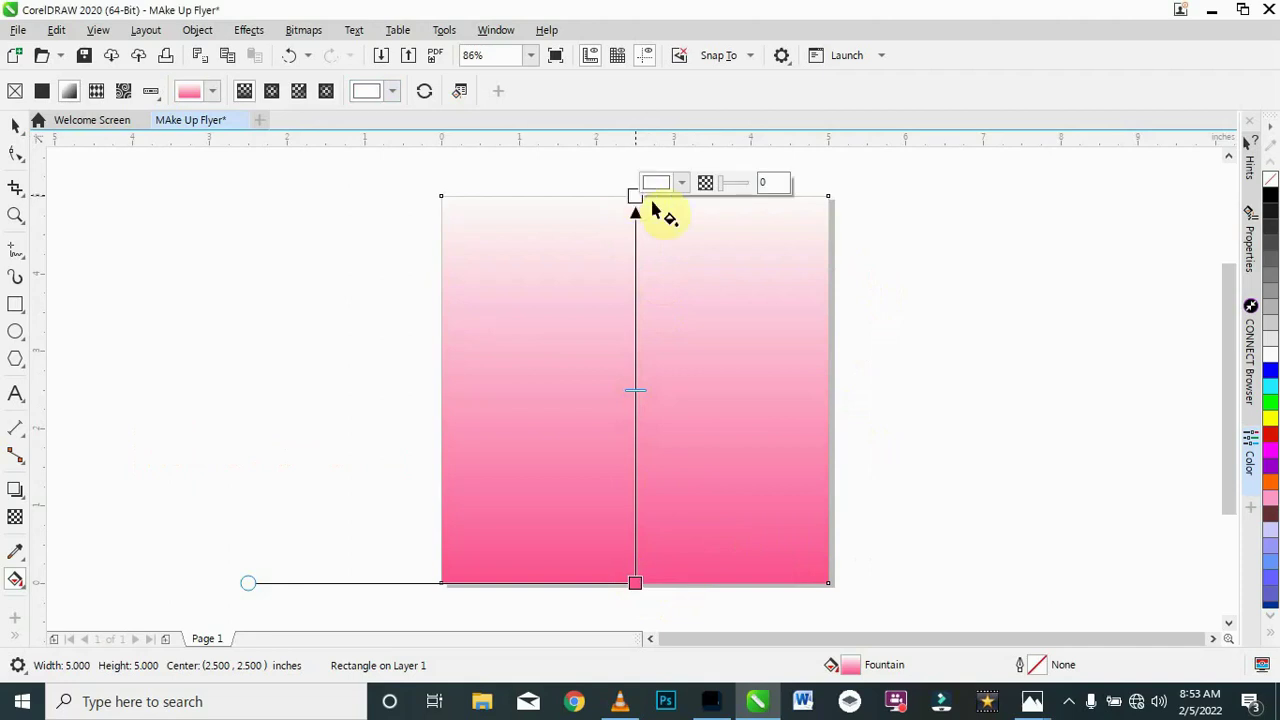
click(657, 184)
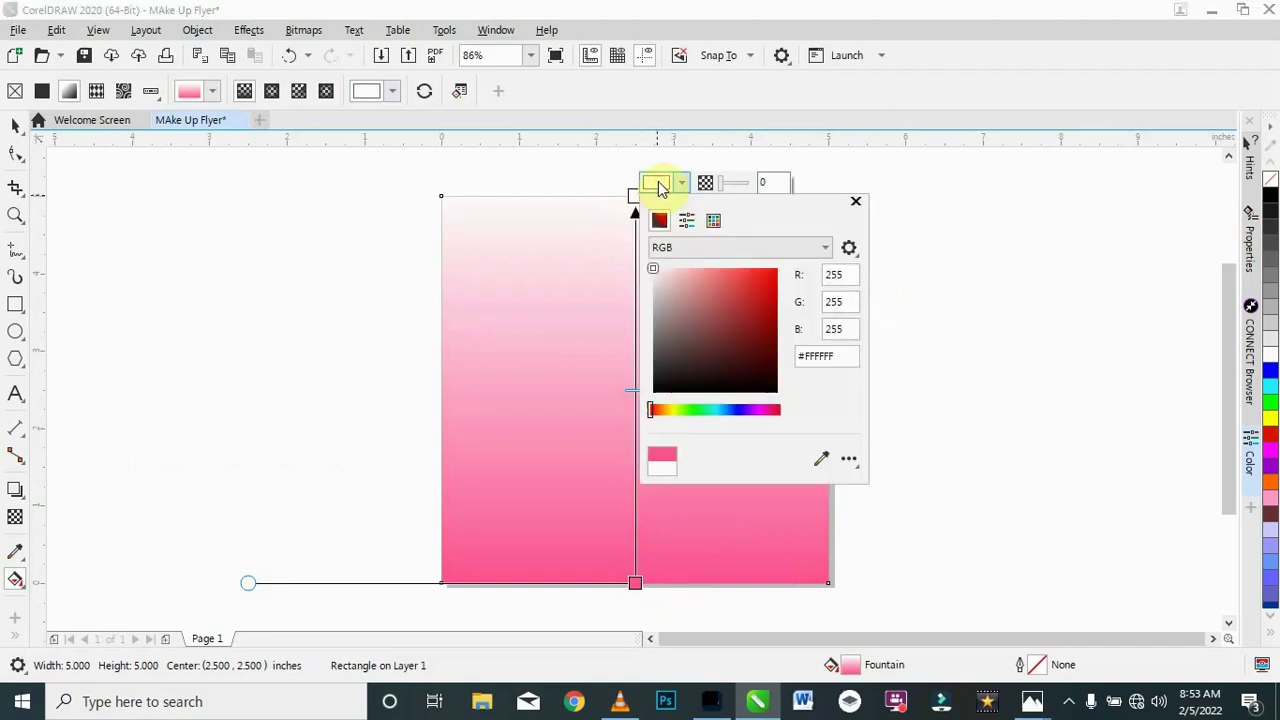
click(837, 355)
drag(802, 355, 770, 360)
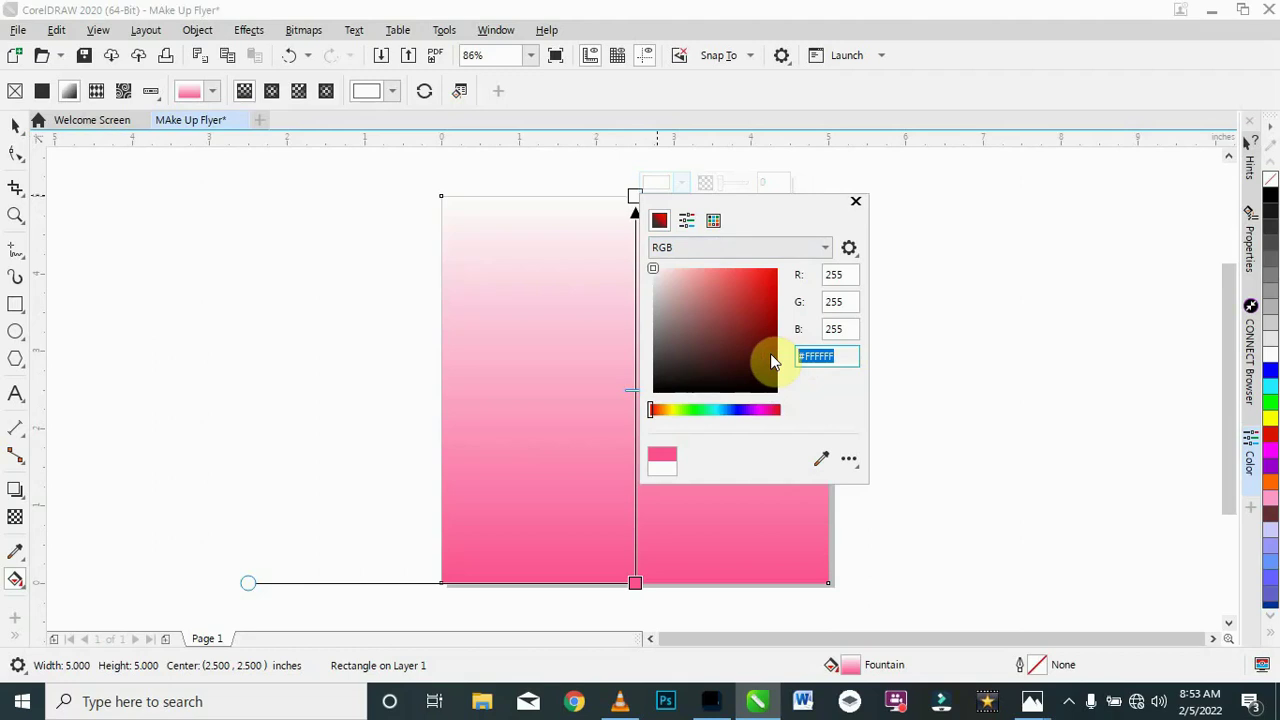
text(d2b7b5)
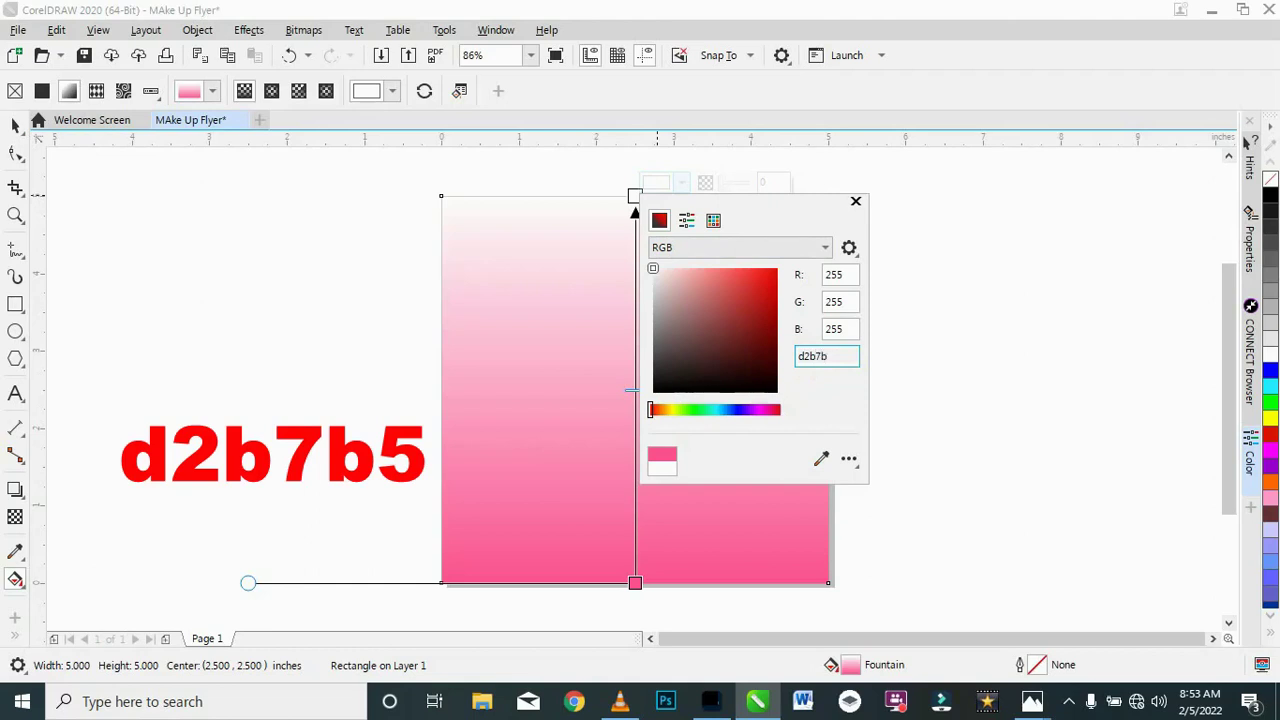
click(854, 201)
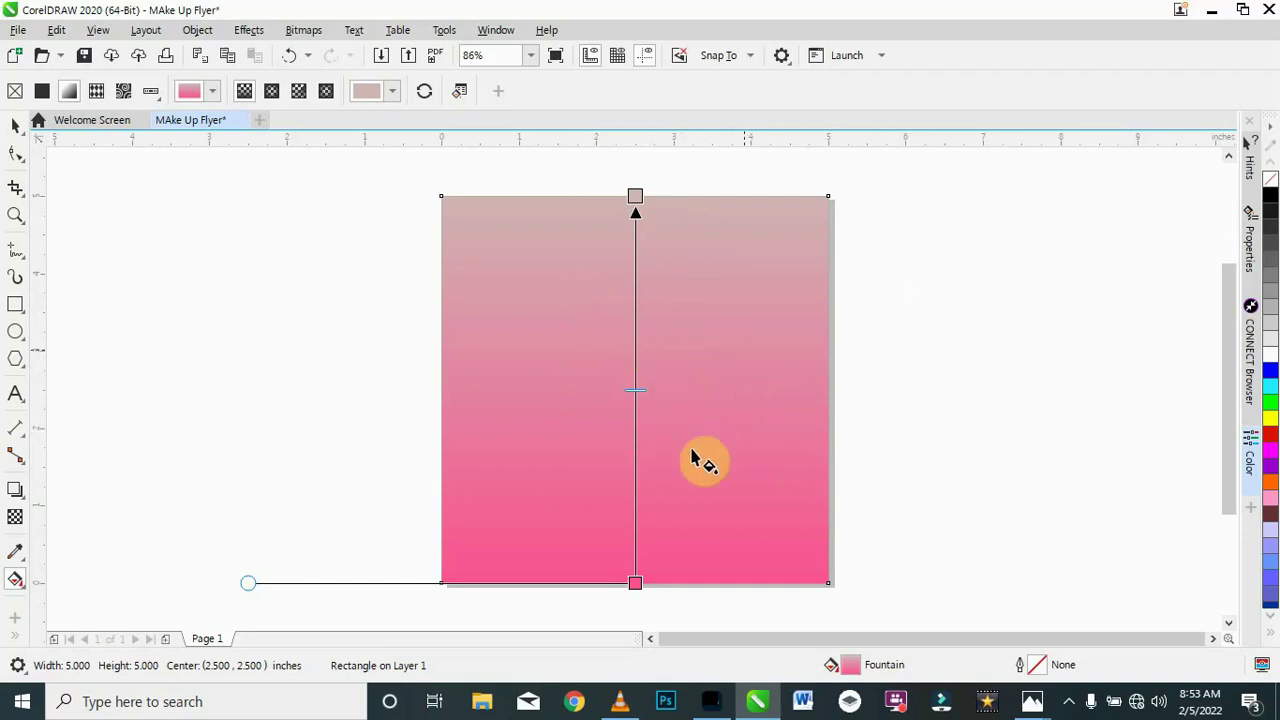
click(18, 125)
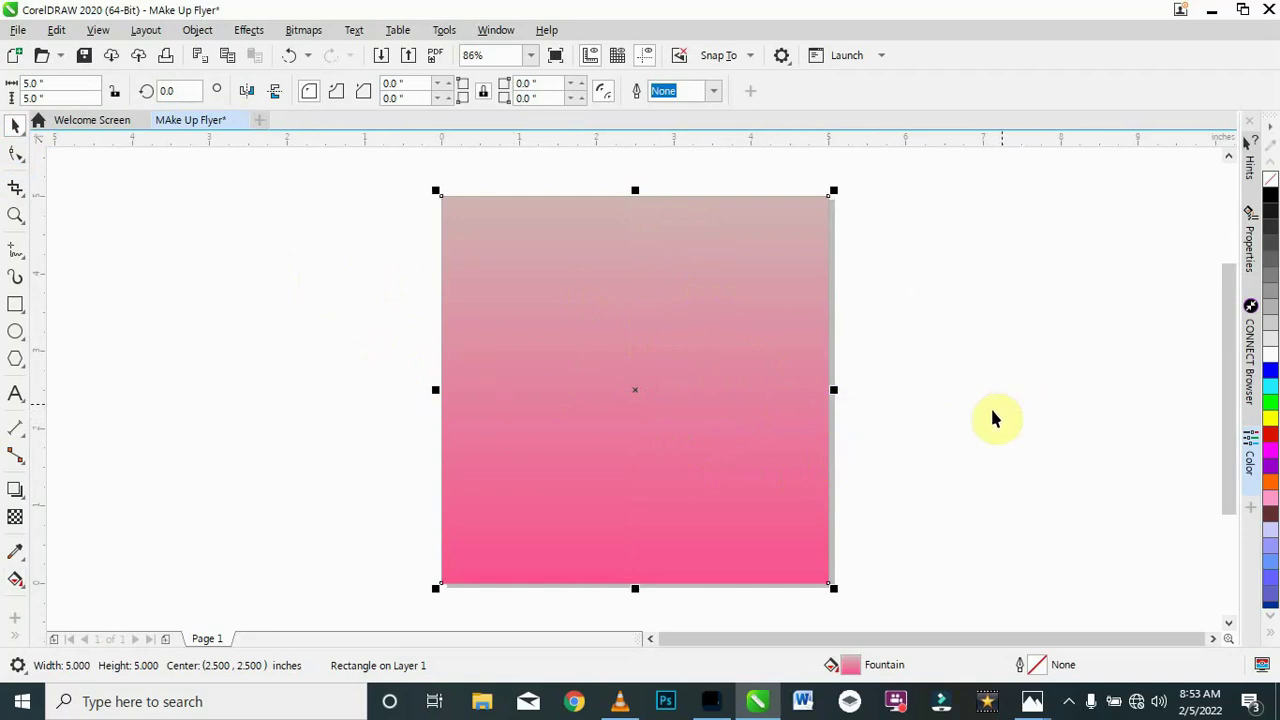
Step: Import the two portraits, two makeup kits, flyer sample, hand, facial and pedicure photos, and call and location icons from the Resources folder
right_click(978, 309)
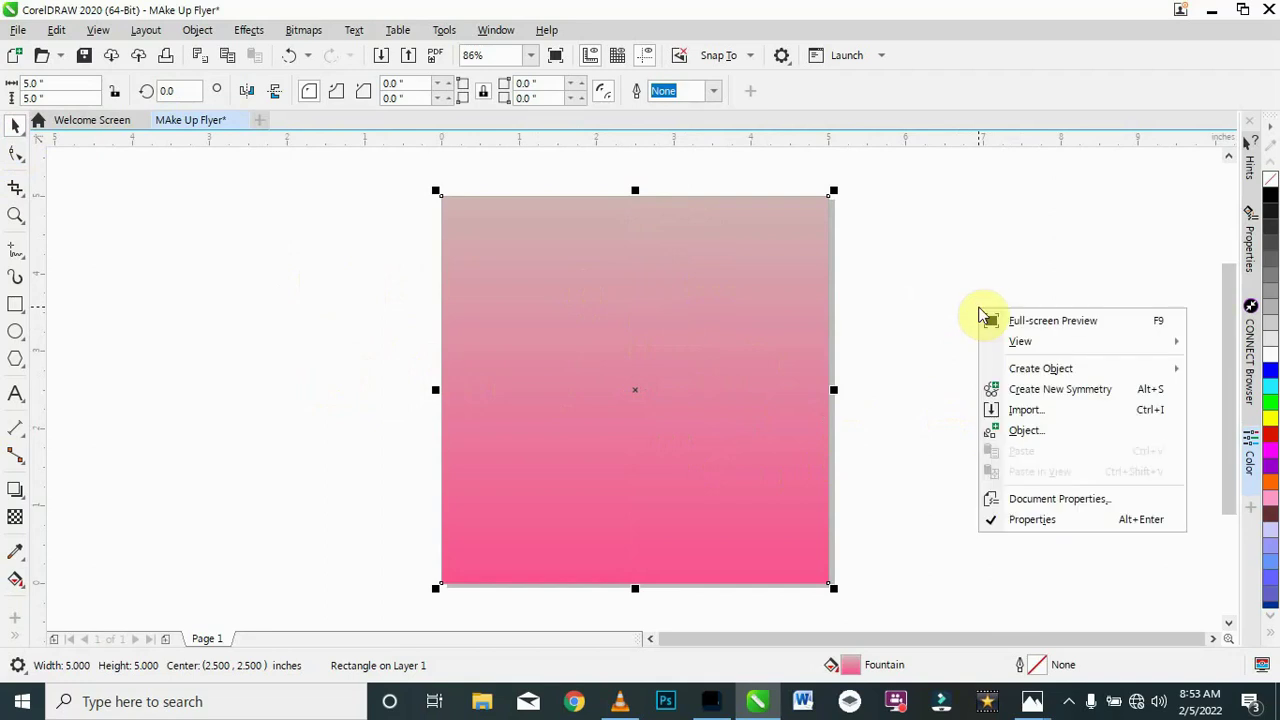
click(930, 237)
click(20, 30)
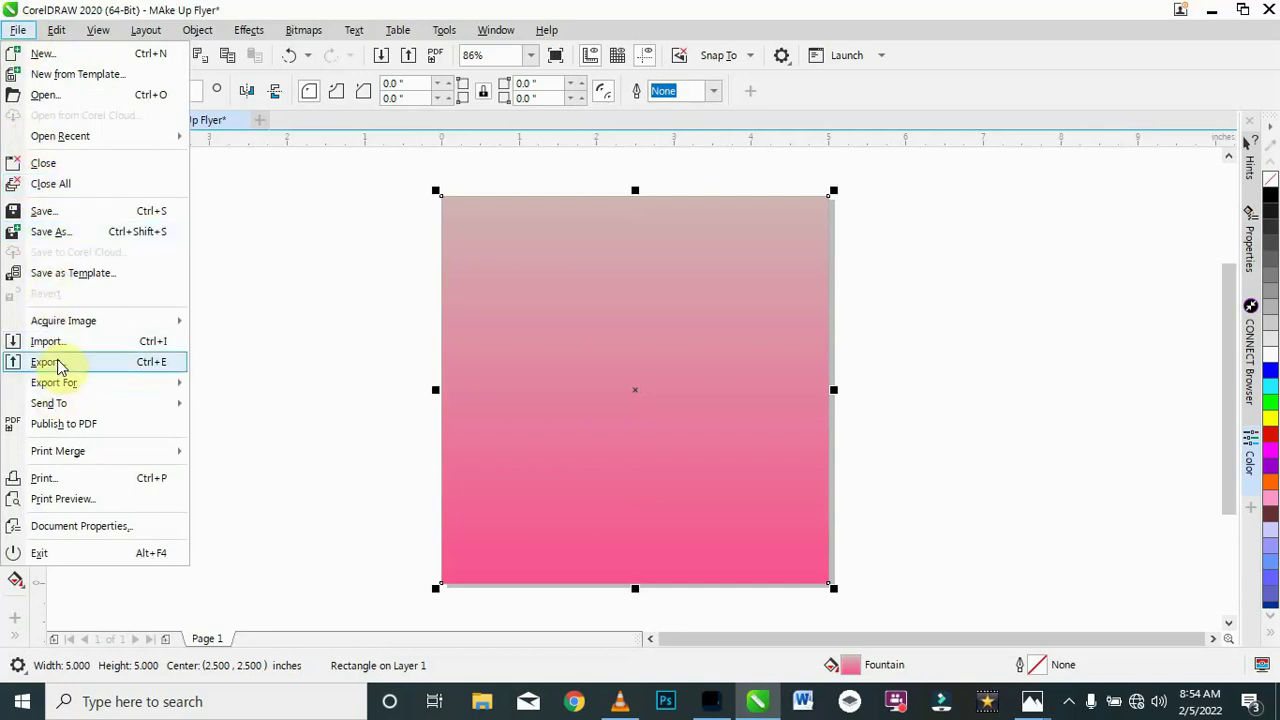
click(113, 346)
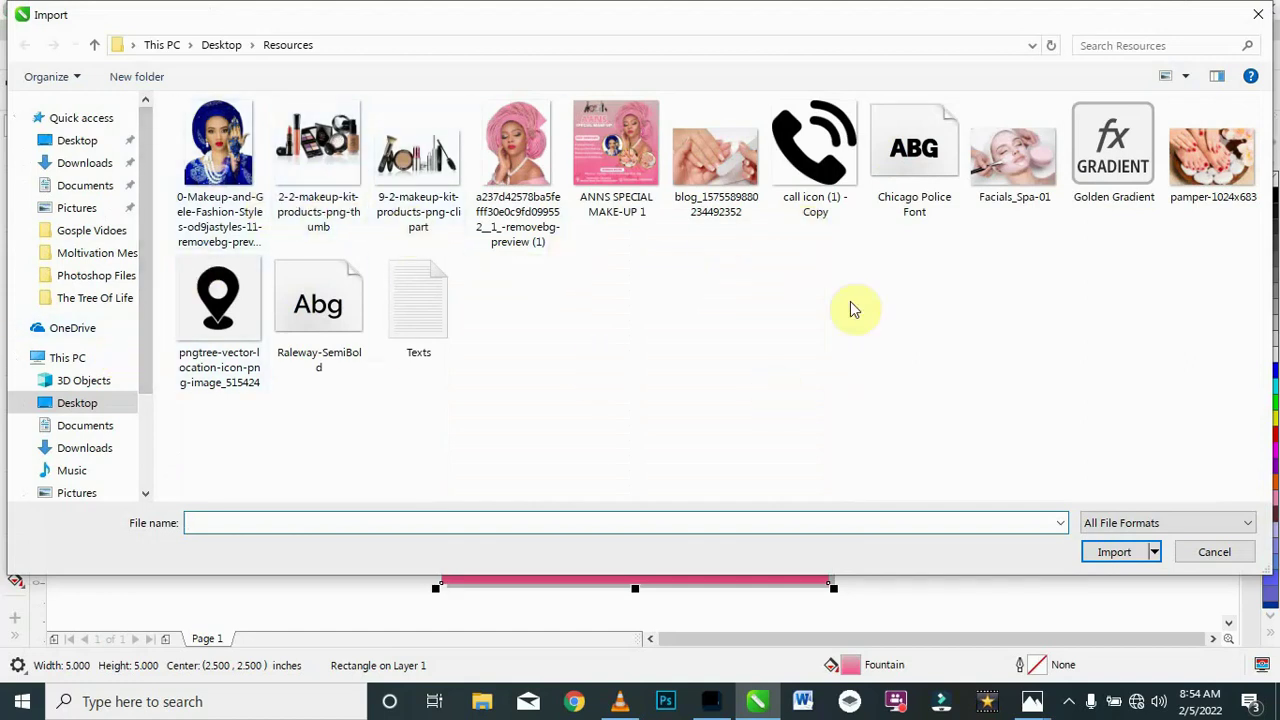
click(218, 175)
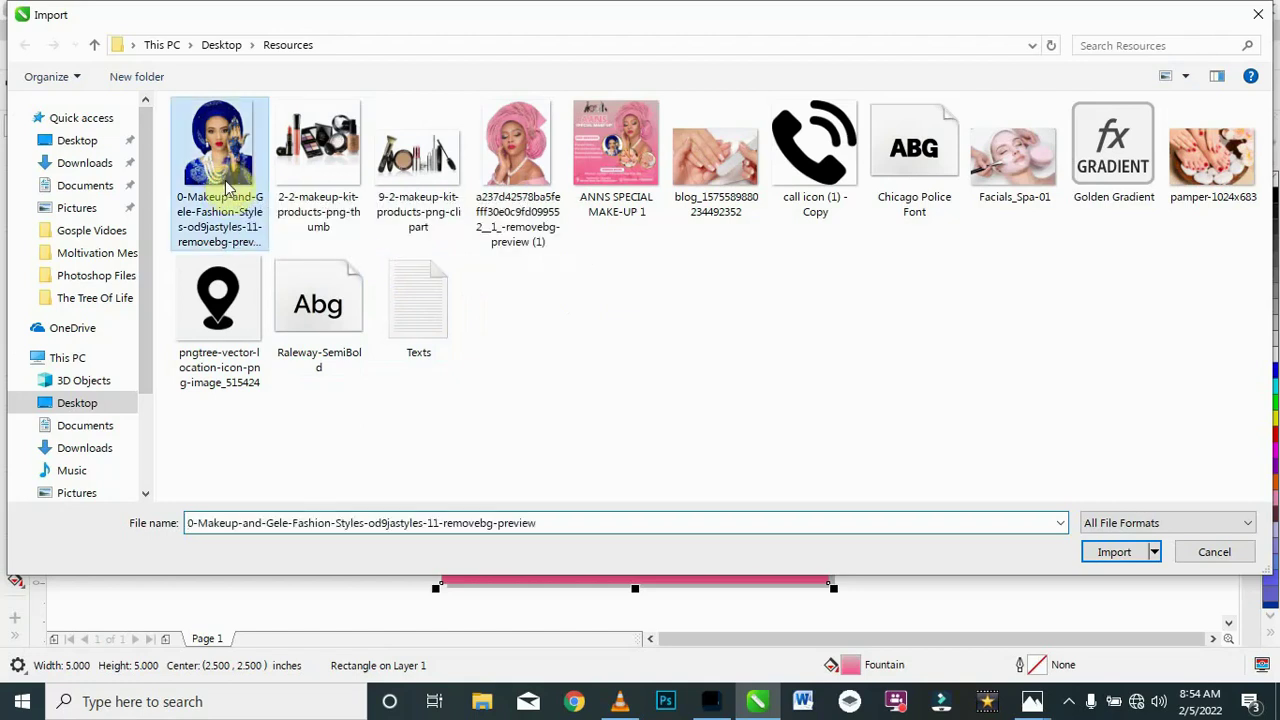
ctrl+click(315, 165)
ctrl+click(393, 165)
ctrl+click(550, 190)
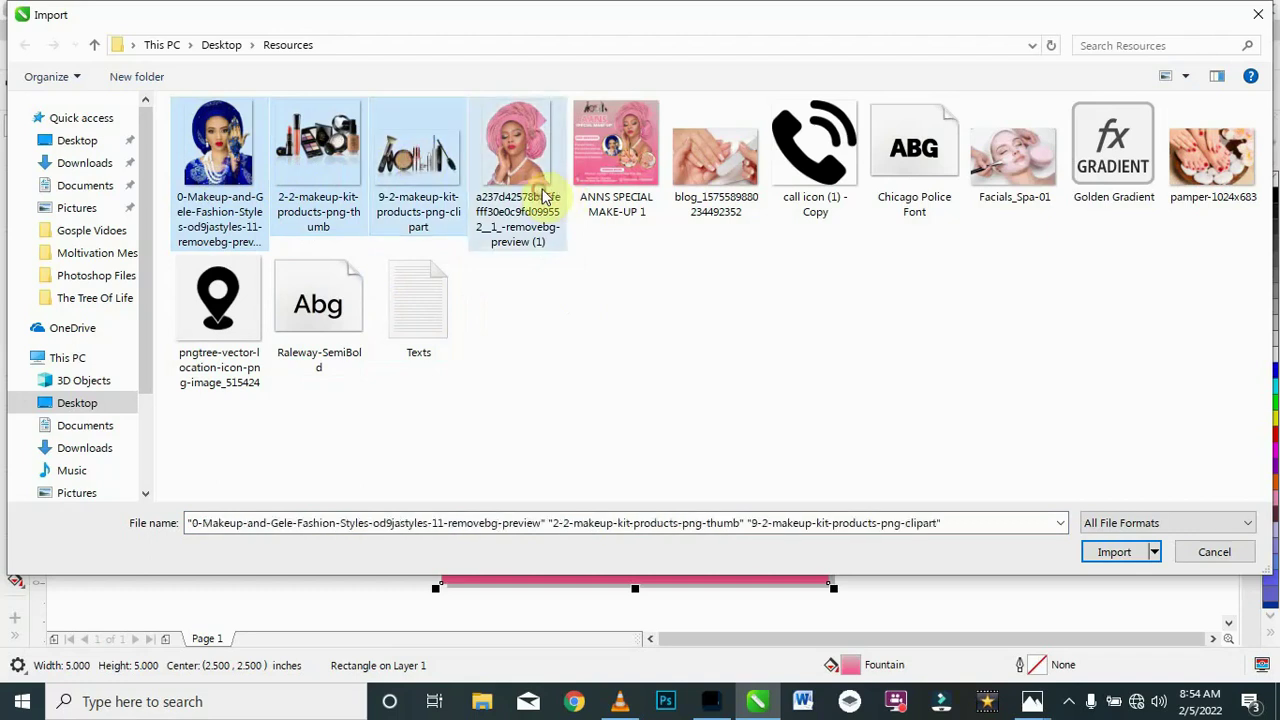
ctrl+click(608, 175)
ctrl+click(702, 170)
ctrl+click(810, 170)
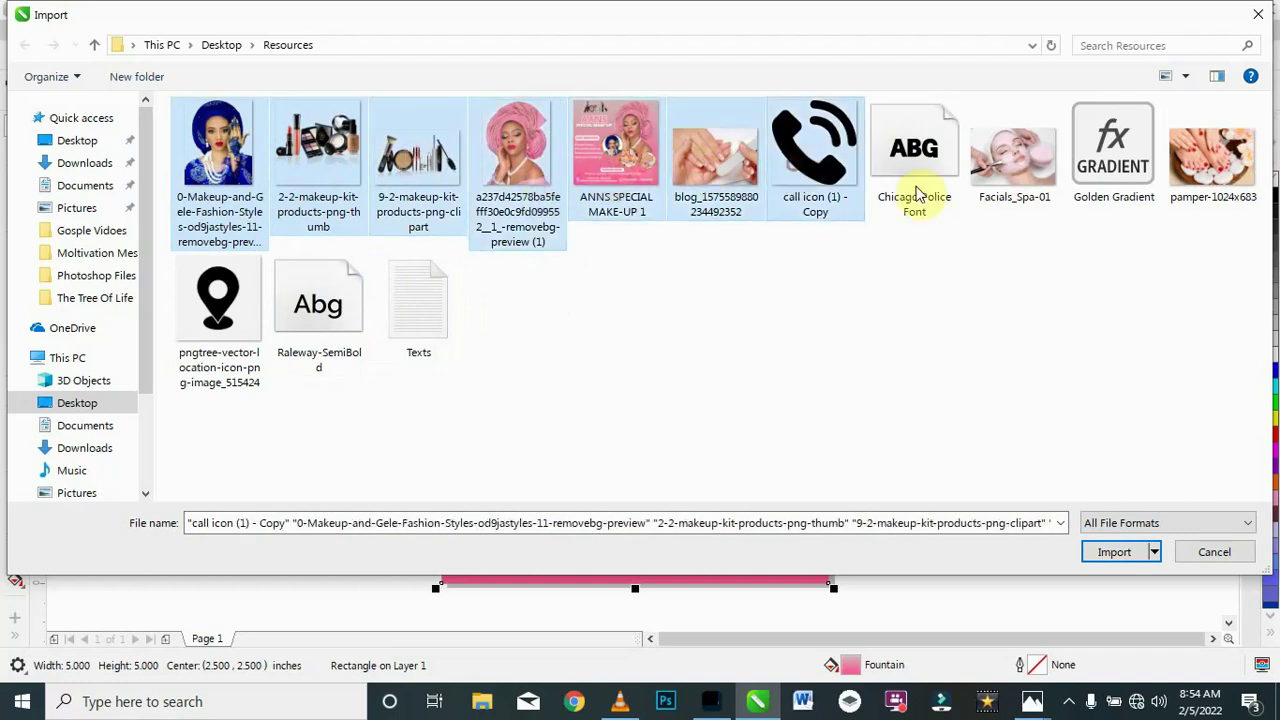
ctrl+click(995, 172)
ctrl+click(1182, 163)
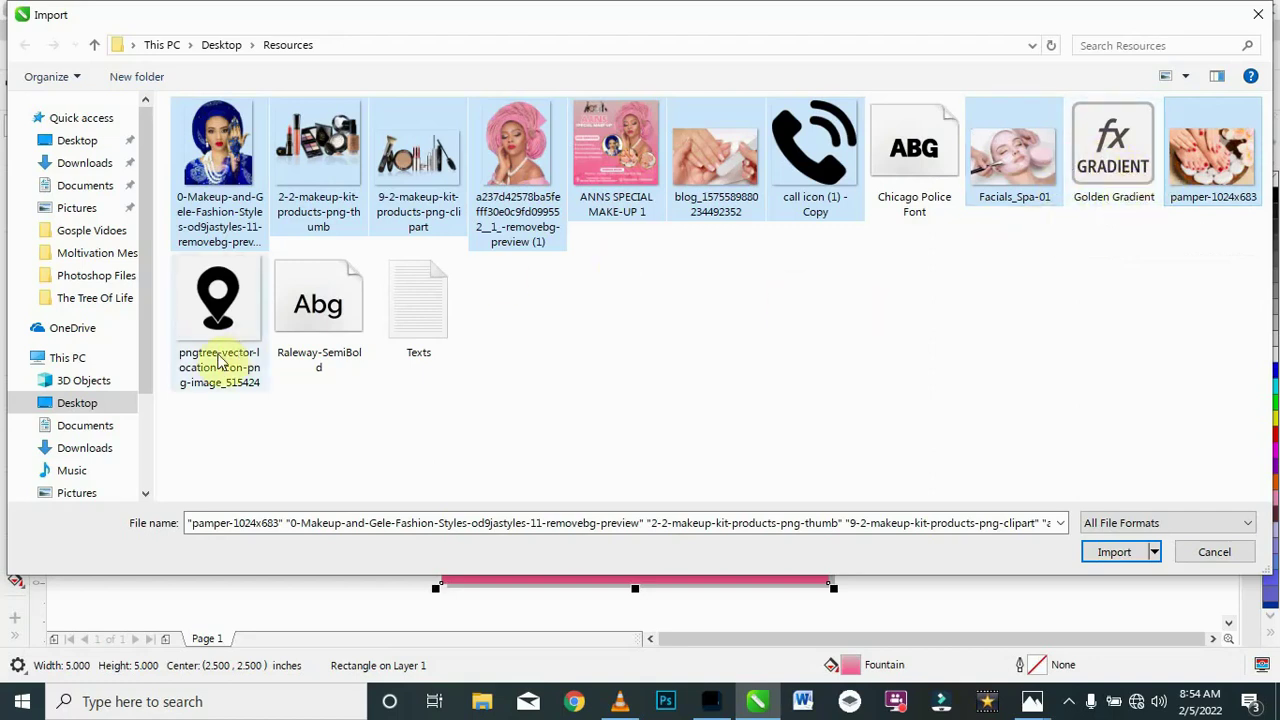
ctrl+click(183, 375)
click(1118, 556)
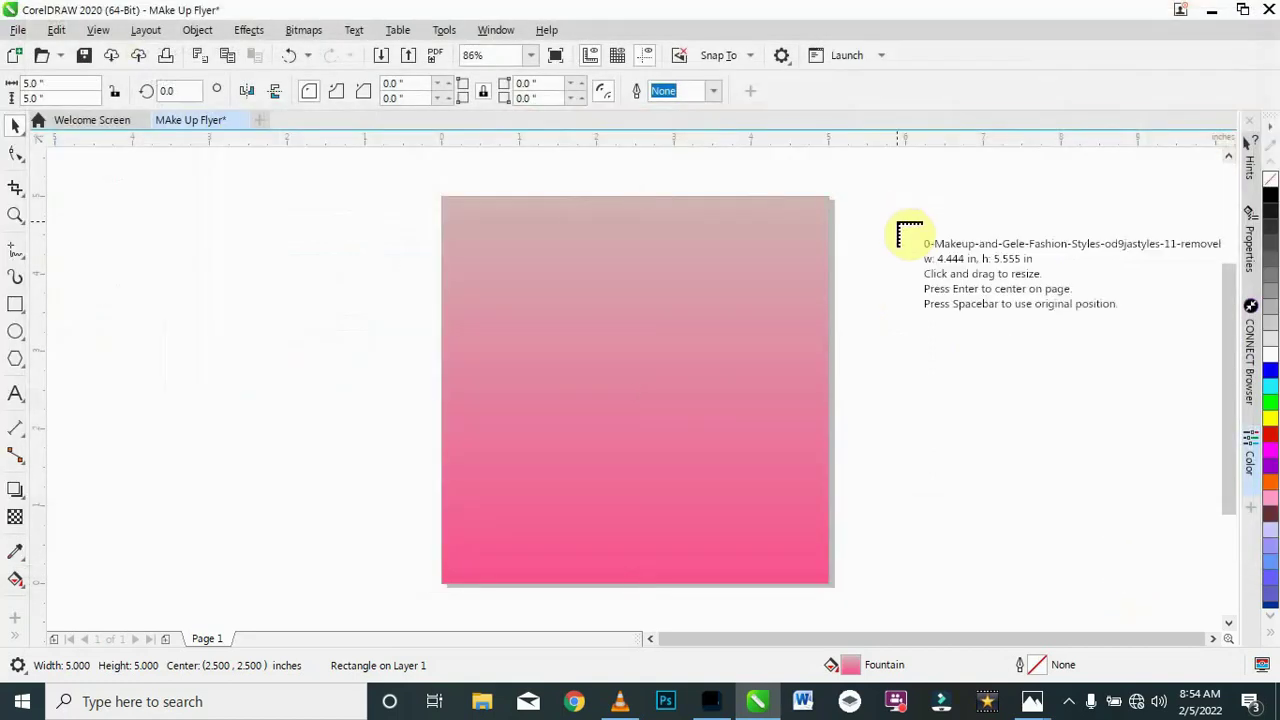
Step: Place the imported images in the empty area right of the page and delete the finished flyer sample
click(888, 218)
click(955, 222)
click(1054, 286)
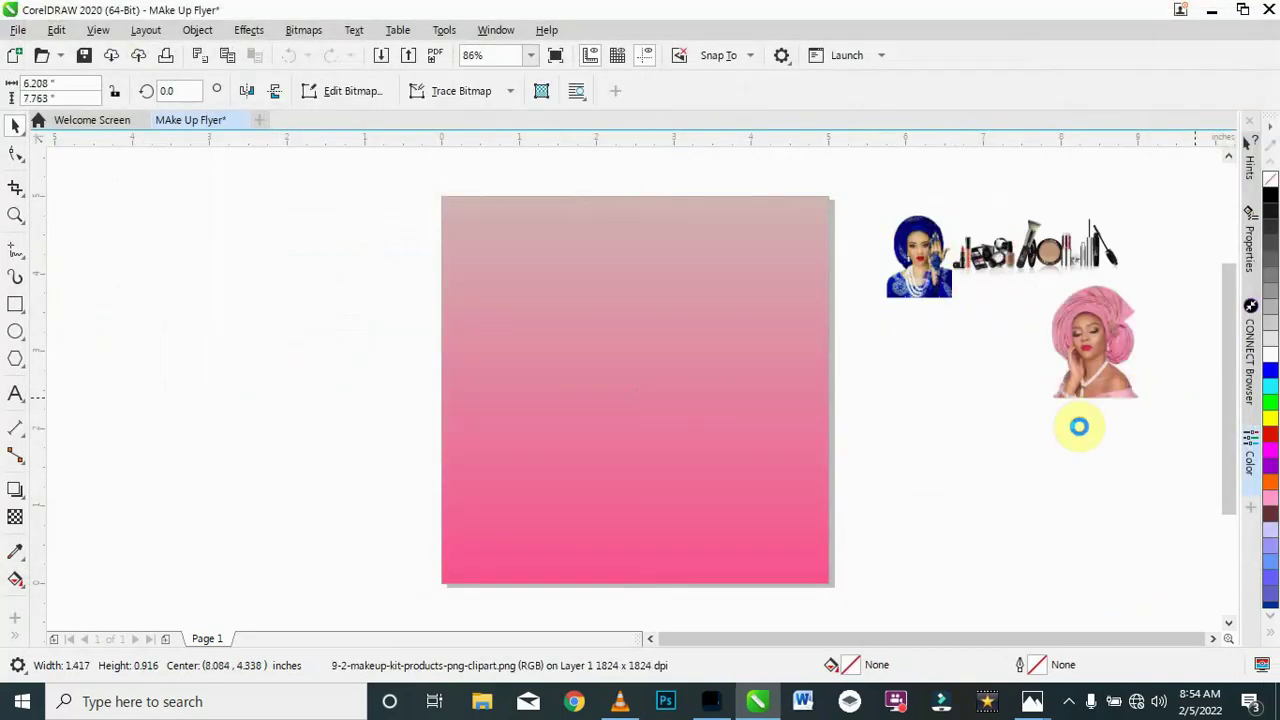
click(905, 310)
click(986, 309)
click(914, 401)
click(1044, 441)
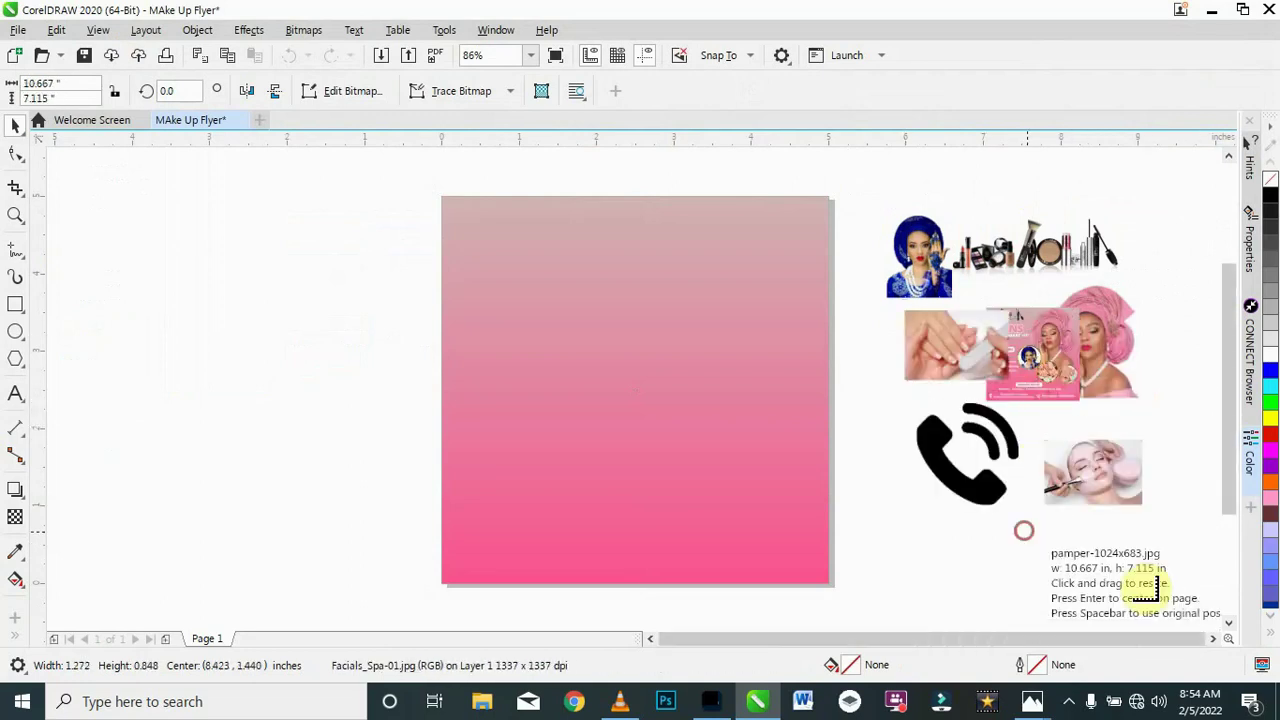
click(1037, 521)
click(948, 508)
click(1050, 370)
key(Delete)
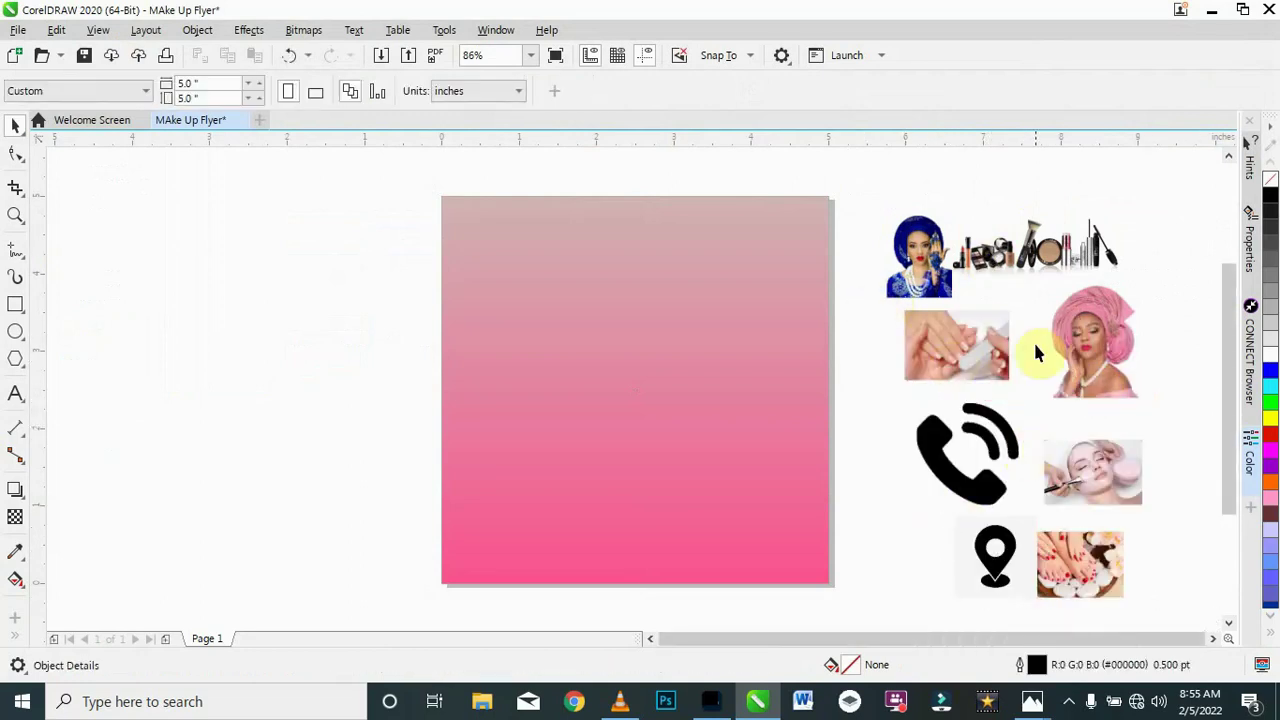
Step: Move the pink headwrap portrait to the page's upper right and enlarge it to about 2.5 x 3.1 inches
drag(1090, 347, 706, 297)
drag(754, 358, 845, 488)
drag(786, 414, 774, 364)
drag(834, 430, 765, 377)
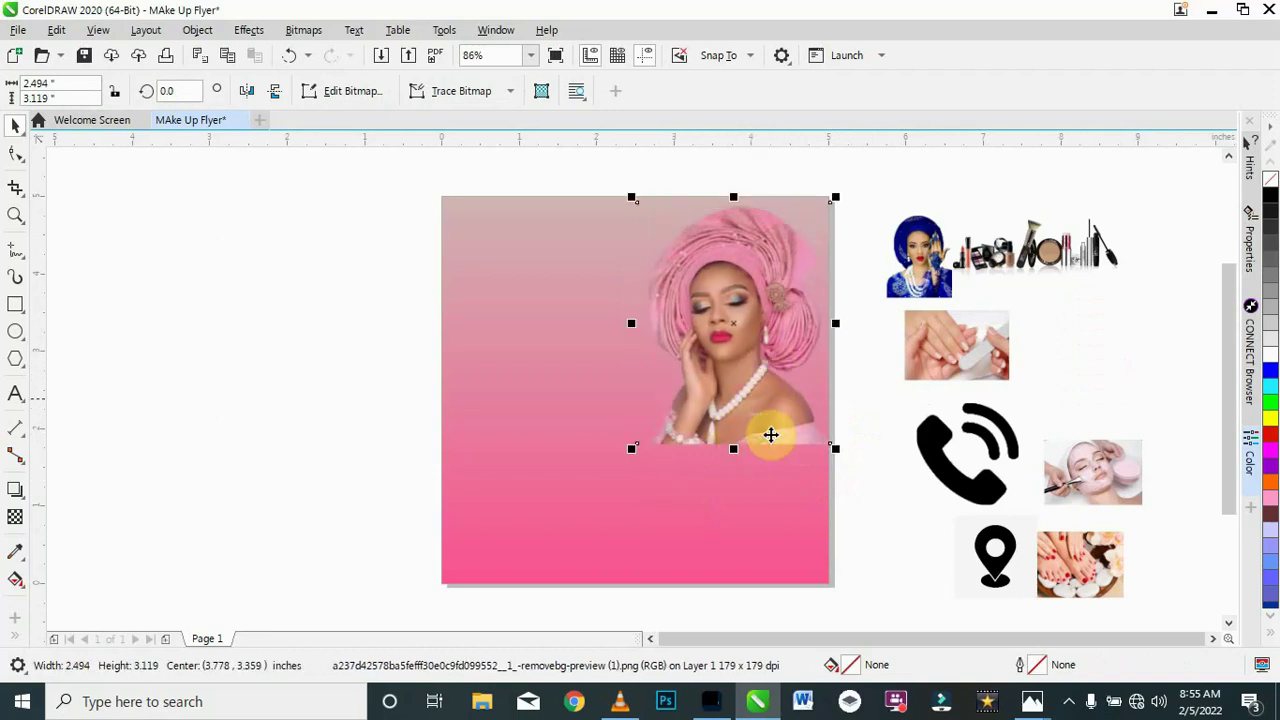
Step: Apply a downward linear transparency to the pink headwrap portrait so its lower edge fades into the background
click(15, 518)
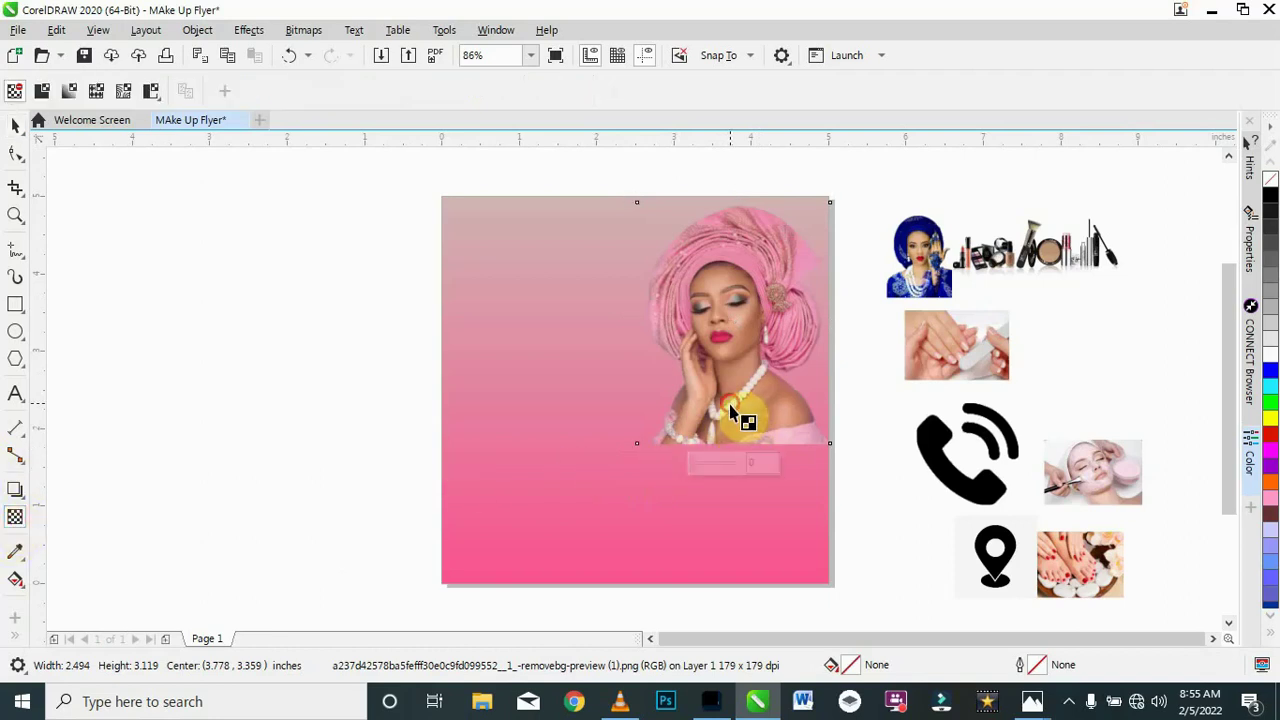
drag(730, 405, 732, 438)
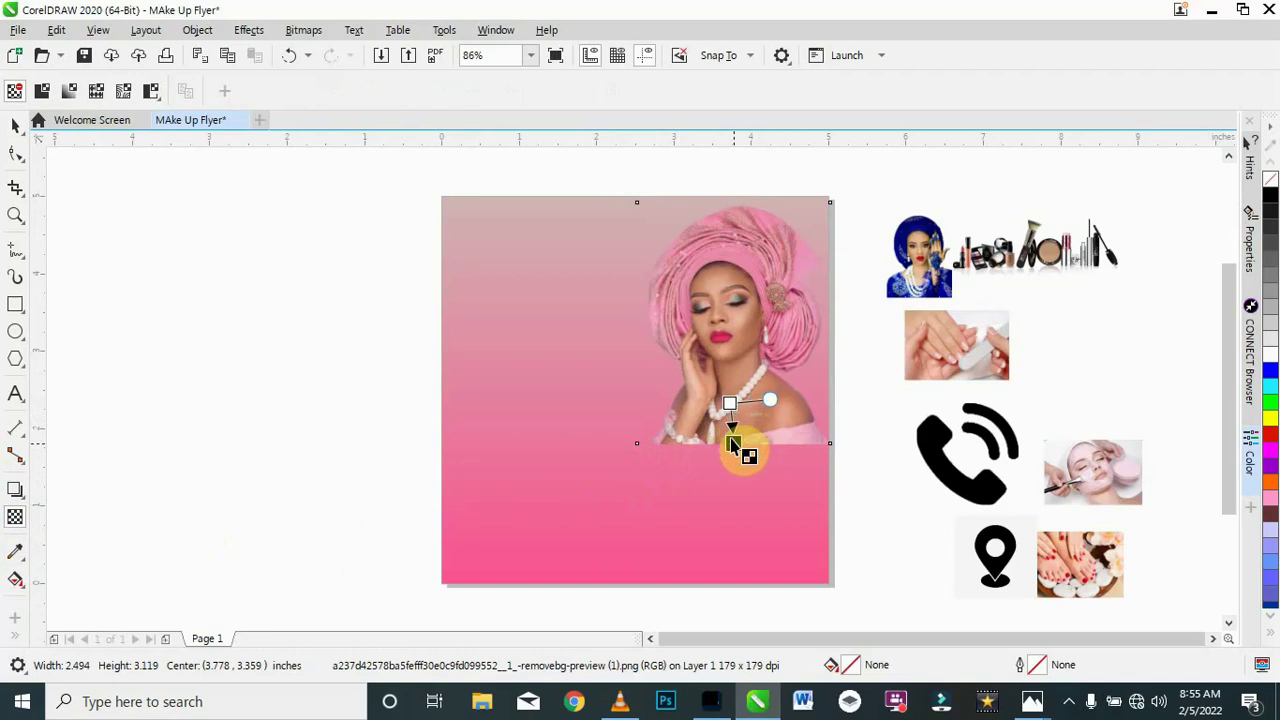
drag(730, 404, 734, 443)
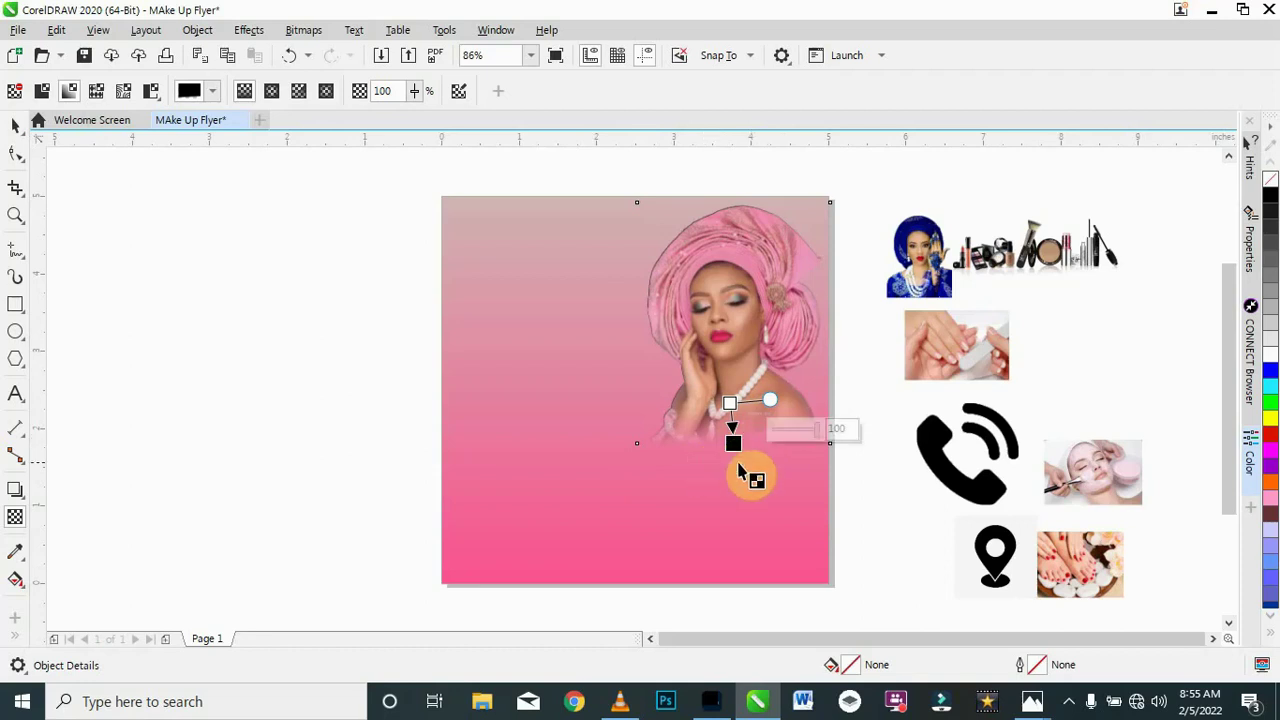
Step: PowerClip the pink headwrap portrait inside the pink gradient background rectangle
click(16, 126)
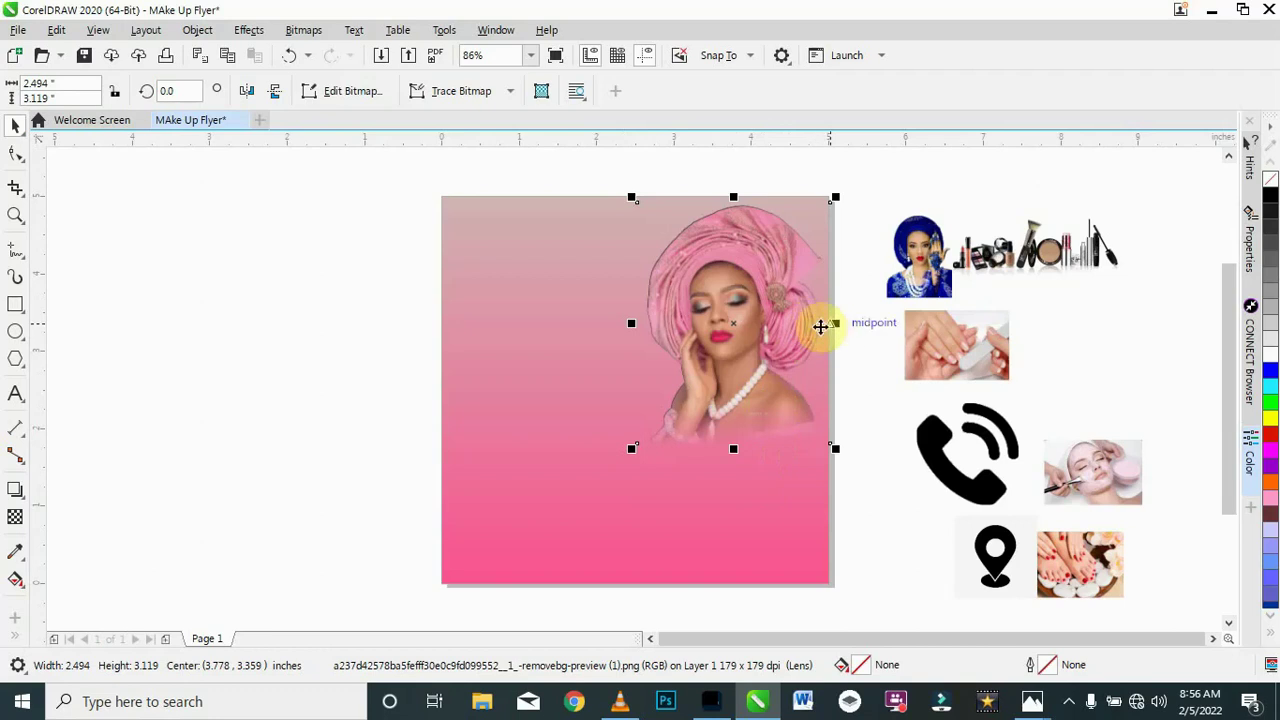
scroll(835, 327, up, 5)
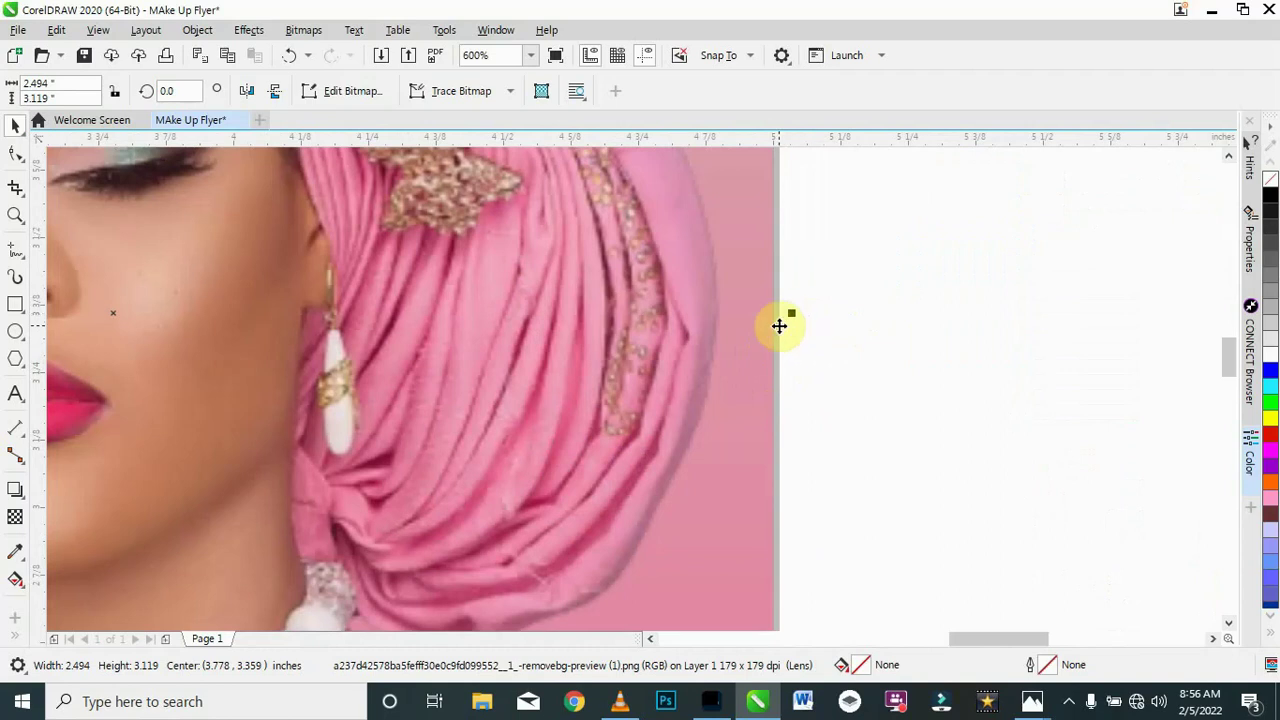
scroll(779, 325, down, 3)
scroll(780, 323, up, 3)
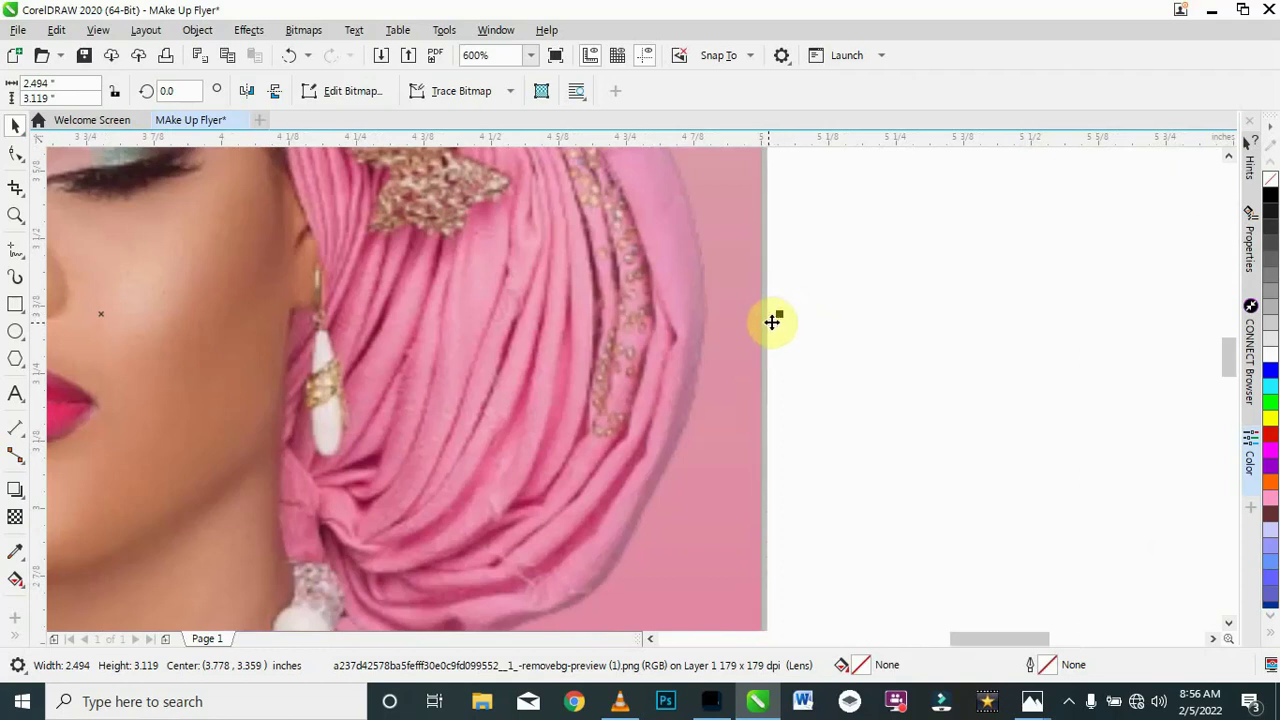
scroll(771, 325, down, 3)
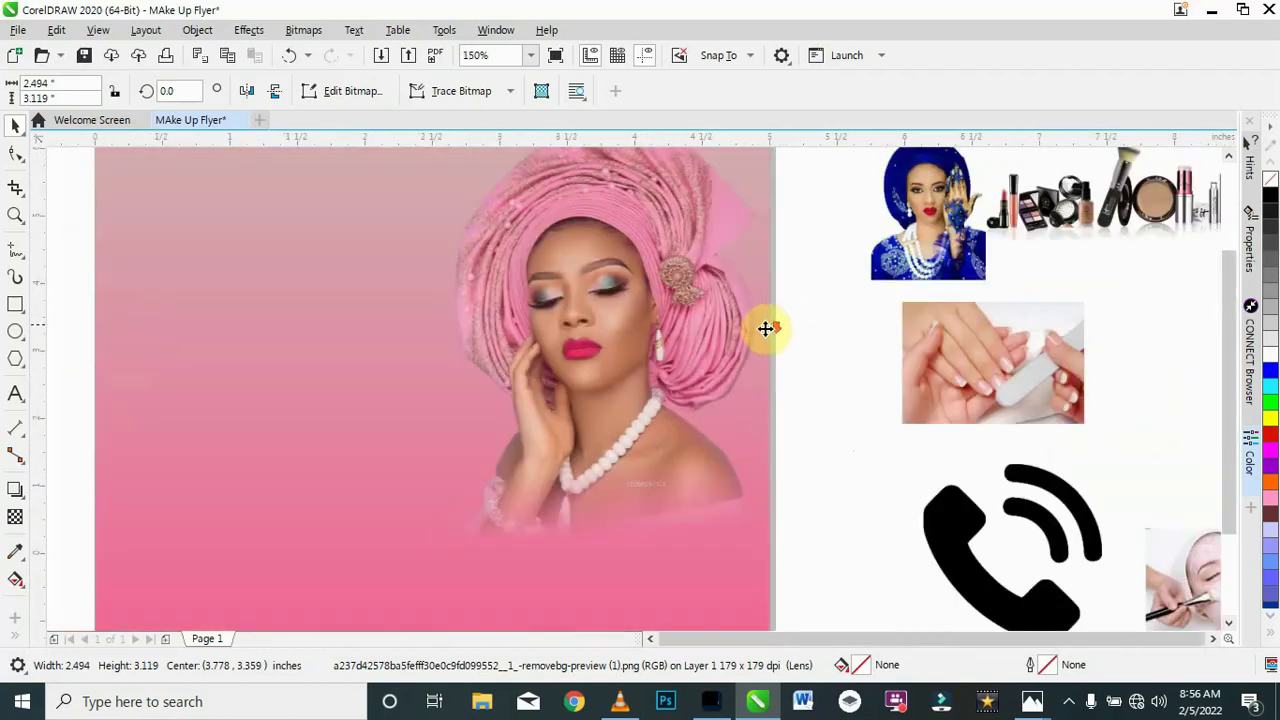
scroll(765, 328, down, 2)
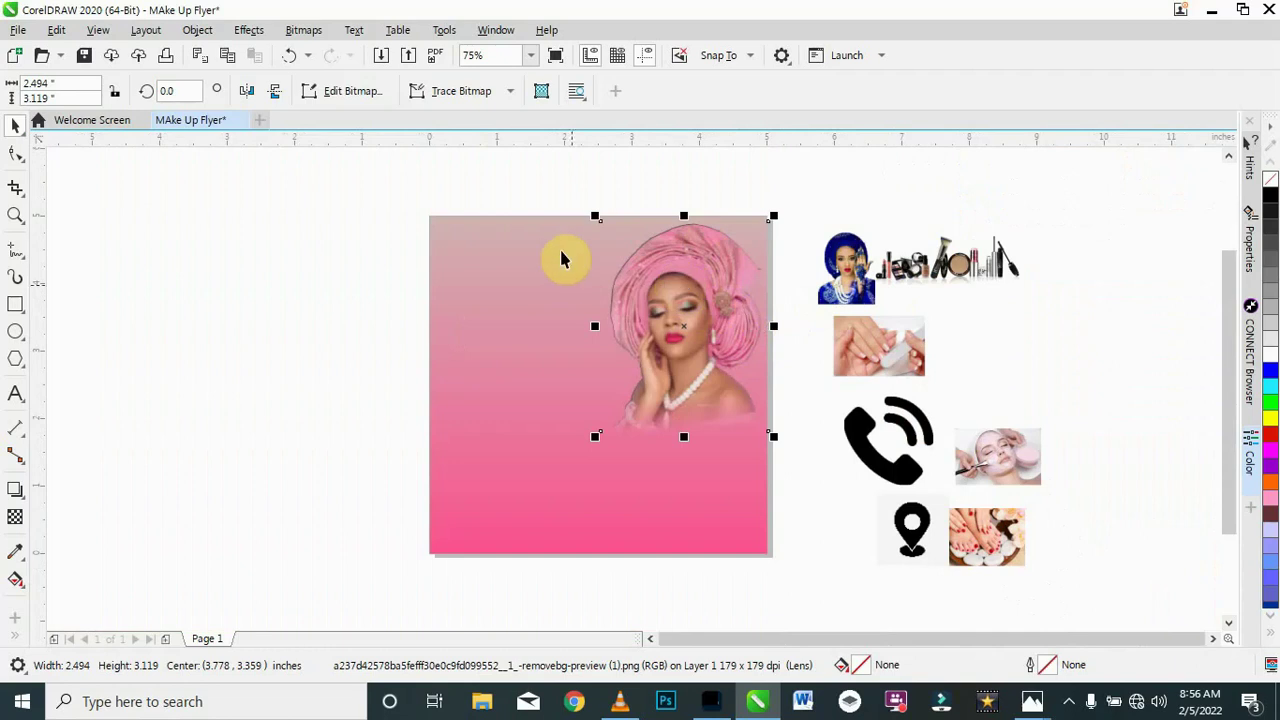
right_click(686, 282)
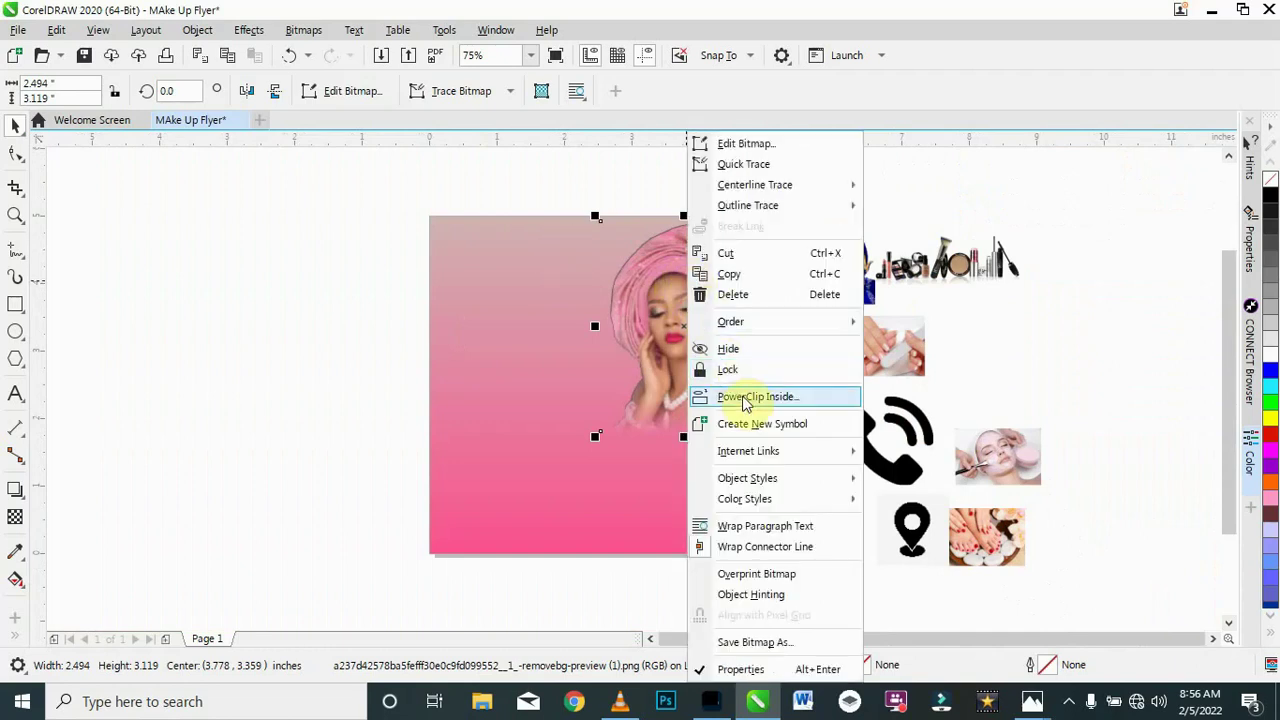
click(742, 397)
click(540, 401)
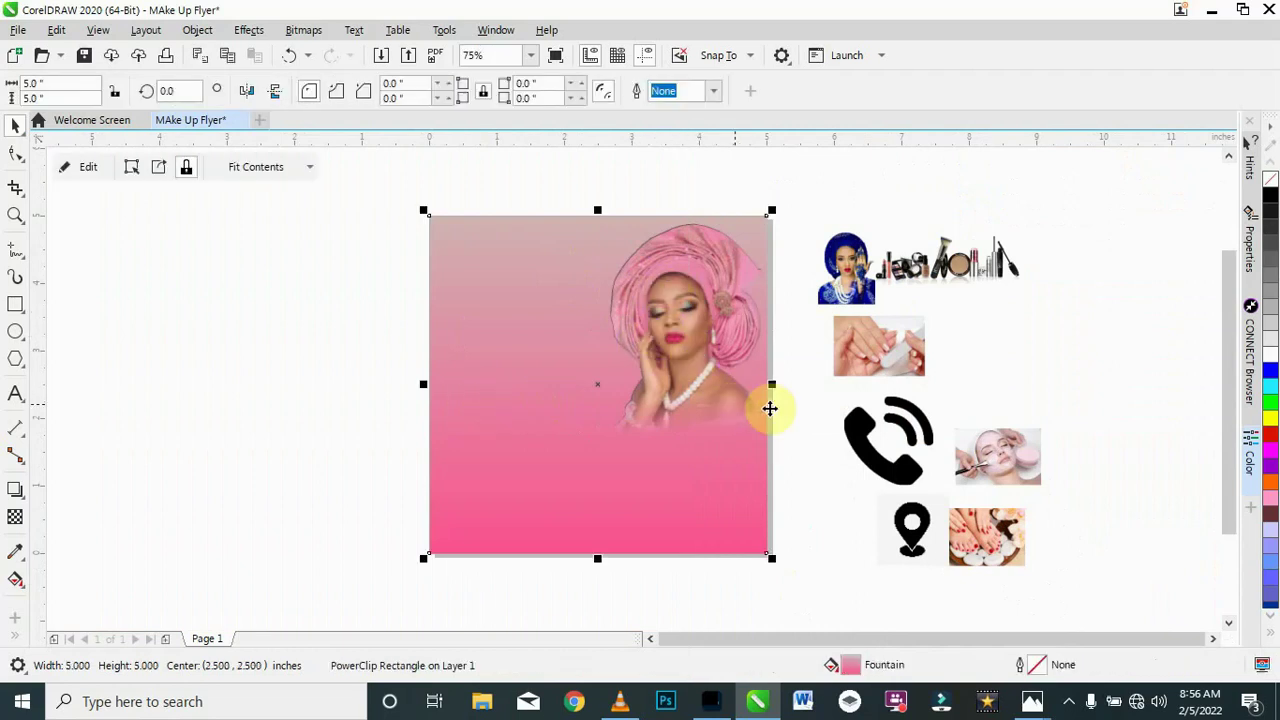
click(812, 397)
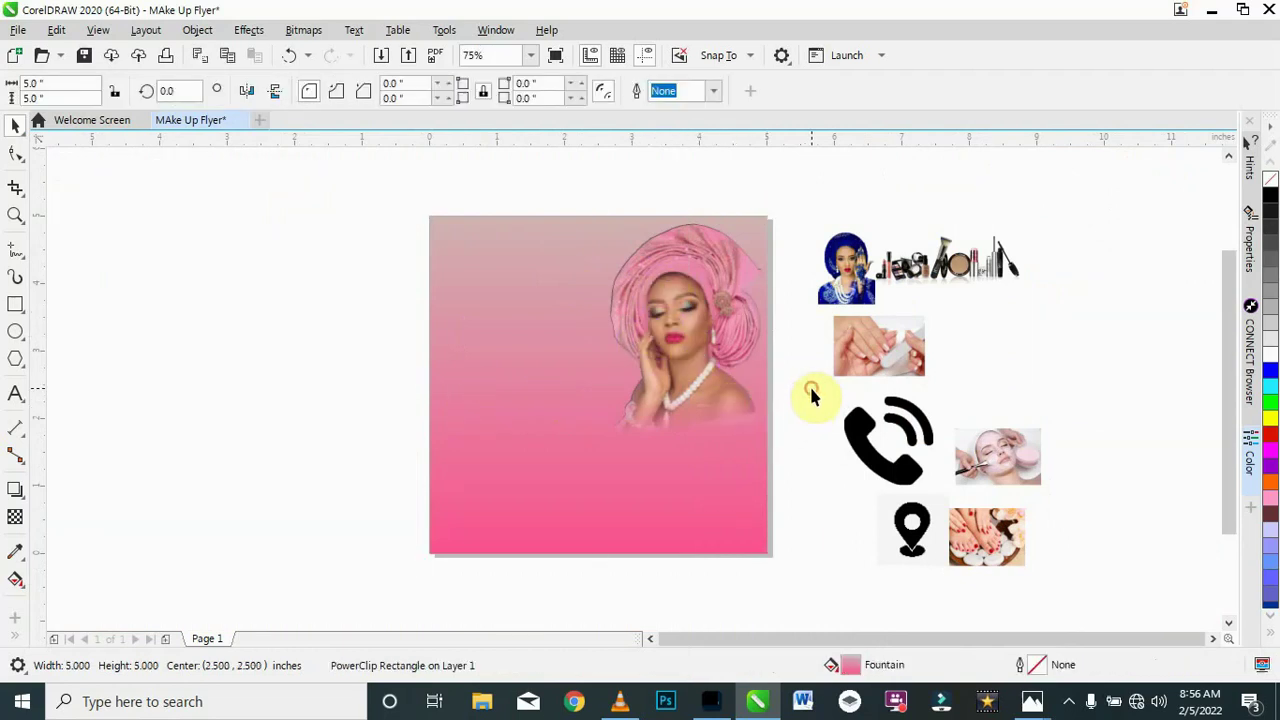
Step: Draw a circle about 1.3 inches wide over the portrait's lower edge, fill it with orange #FF6600 and remove its outline
click(15, 332)
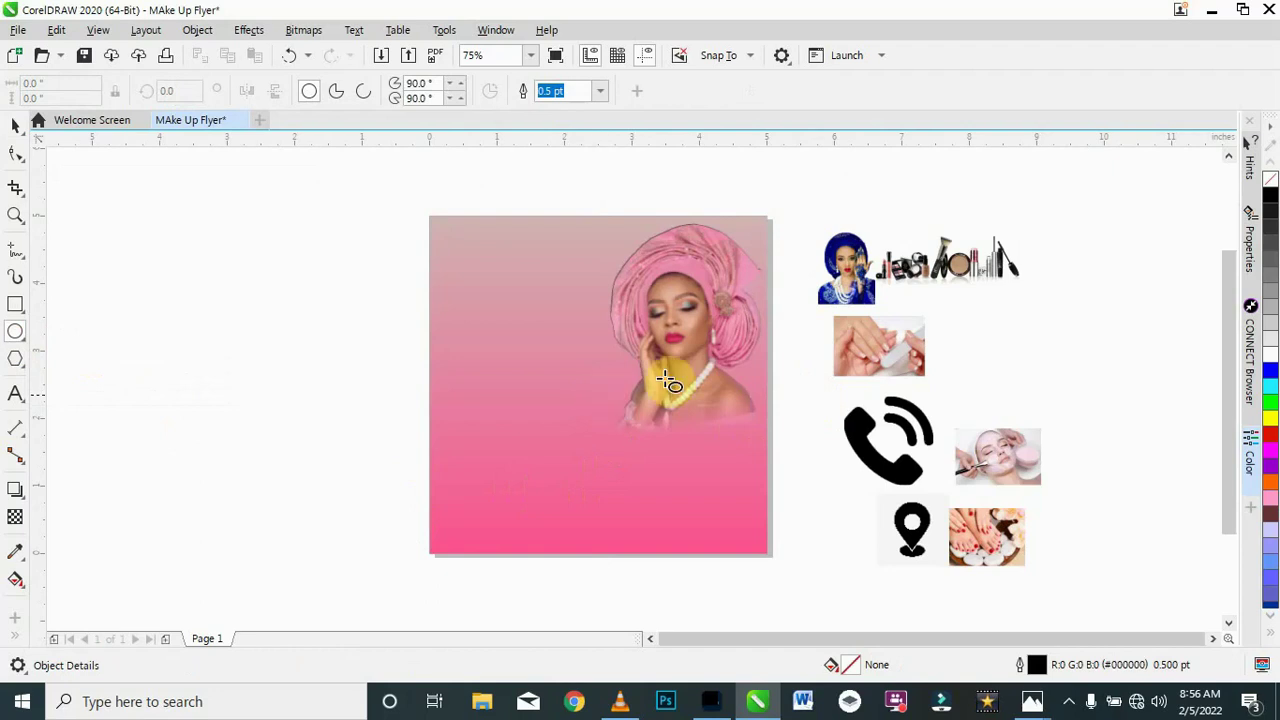
drag(590, 388, 674, 480)
click(15, 124)
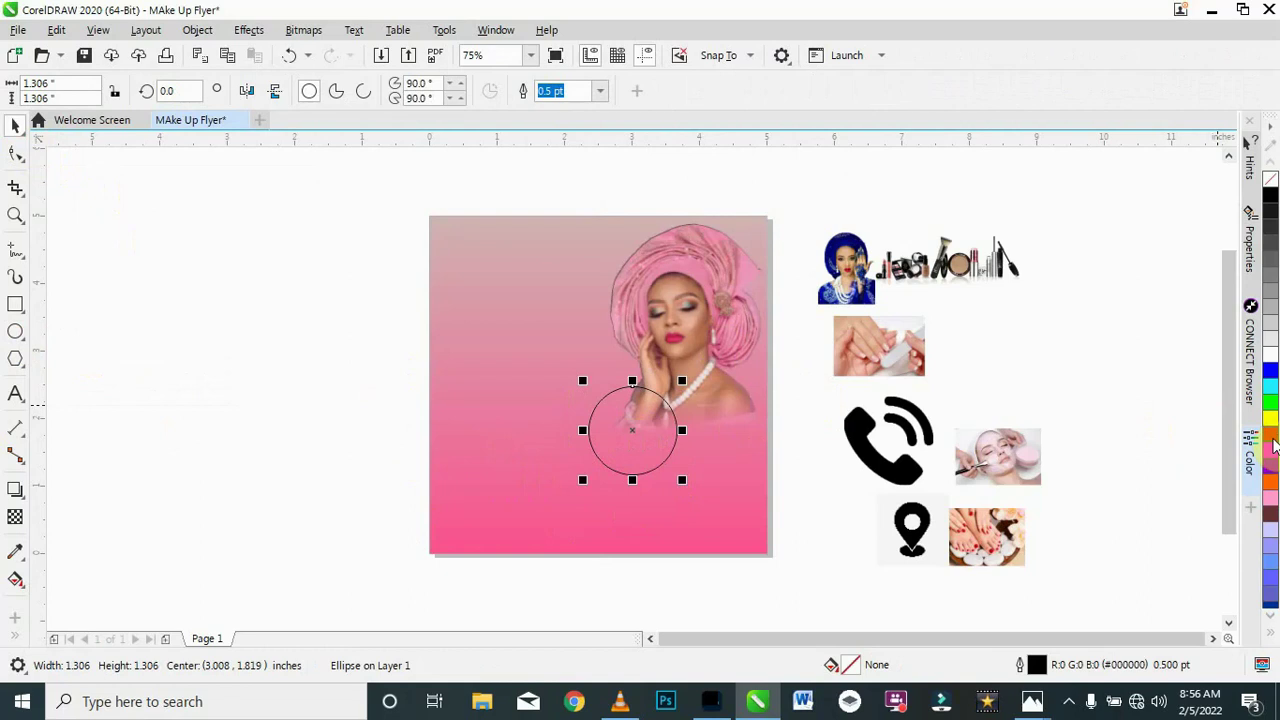
click(1272, 485)
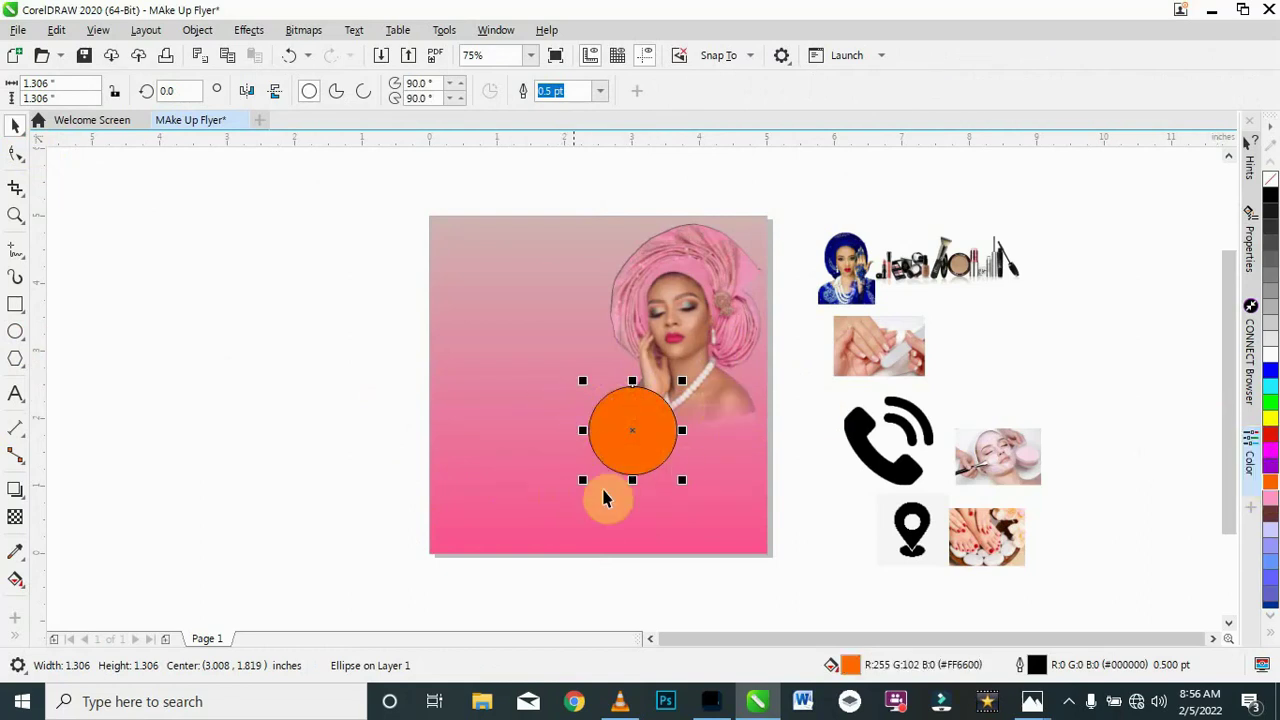
right_click(1272, 188)
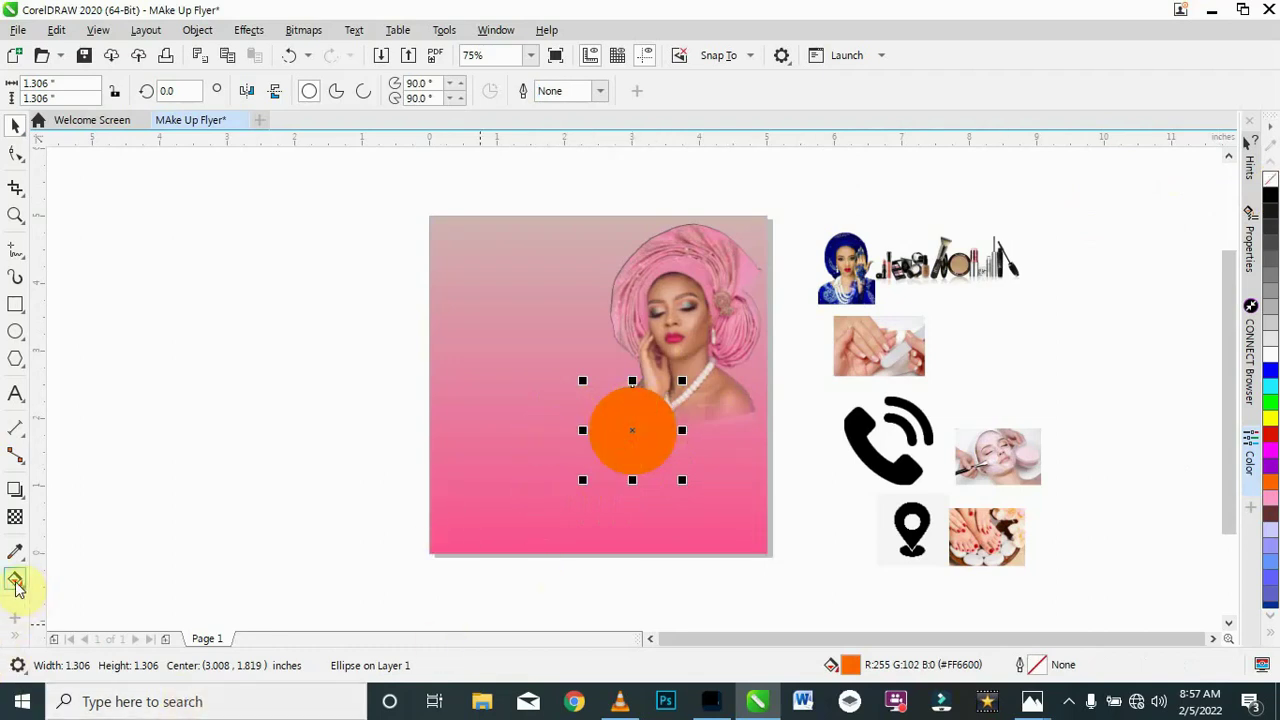
Step: Apply a nearly horizontal linear fountain fill to the circle, running from orange at its left edge to white at its right edge
scroll(600, 494, up, 4)
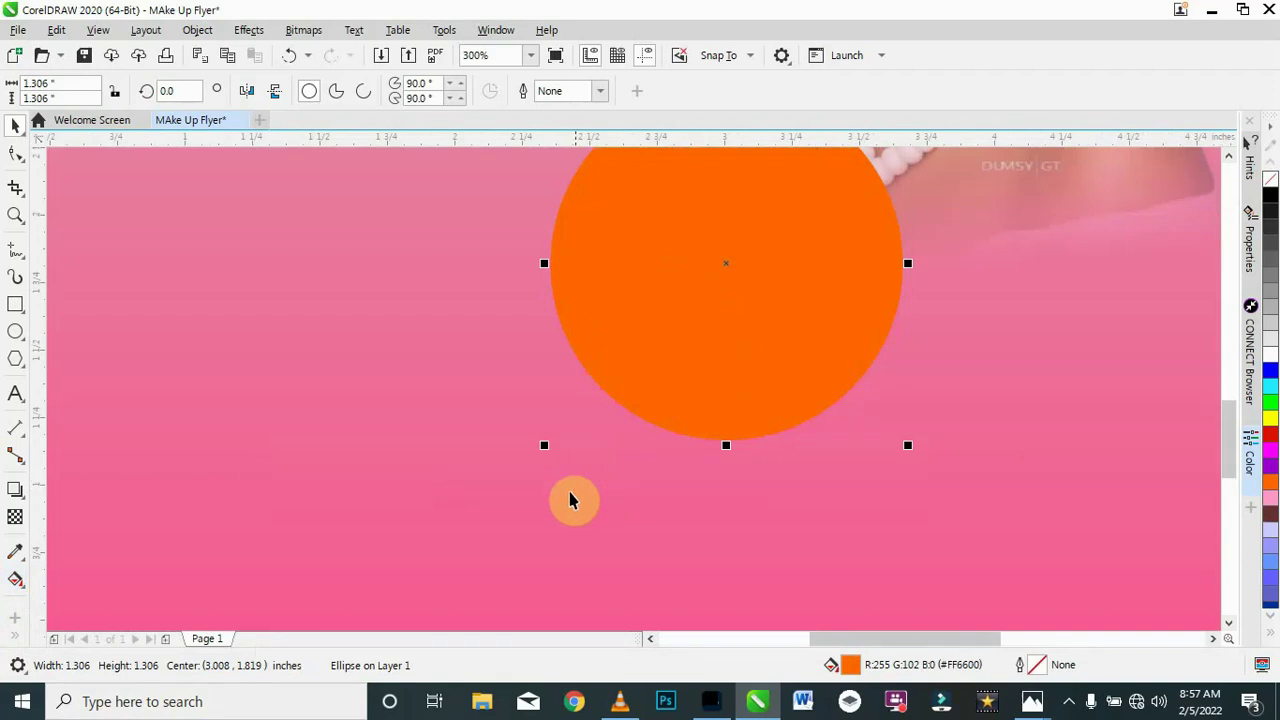
scroll(605, 470, down, 3)
scroll(614, 466, up, 1)
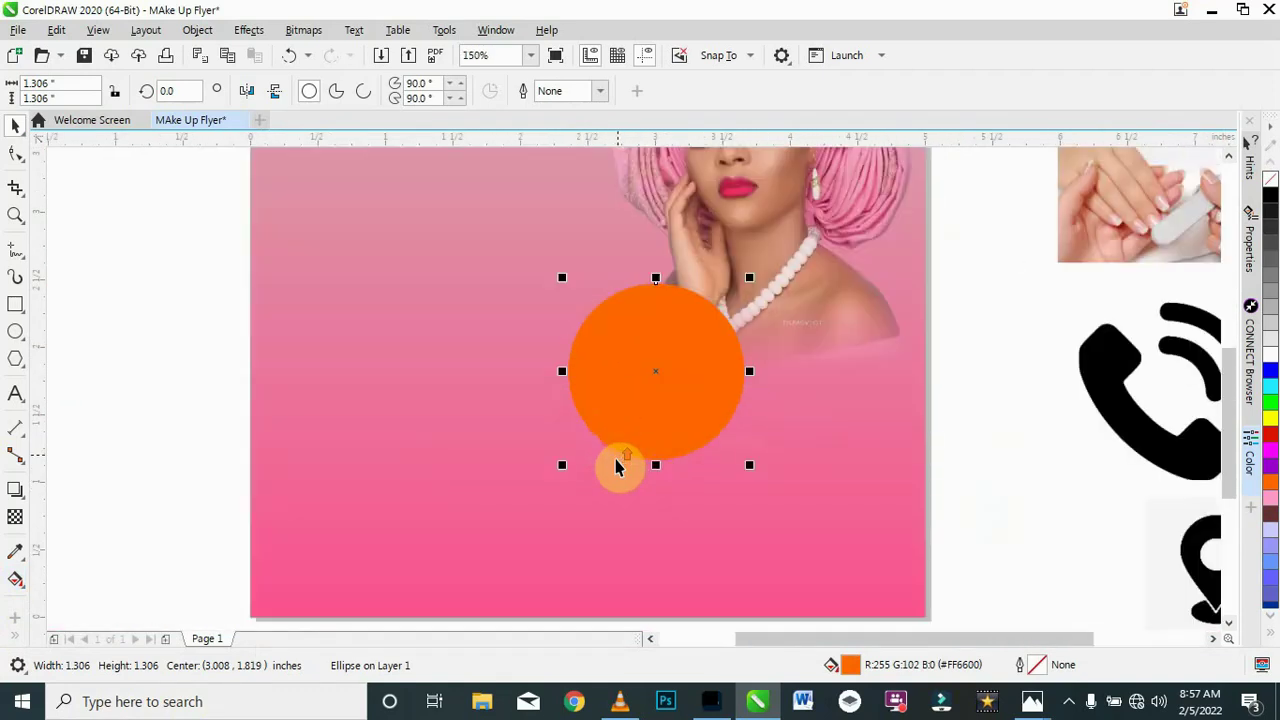
click(16, 580)
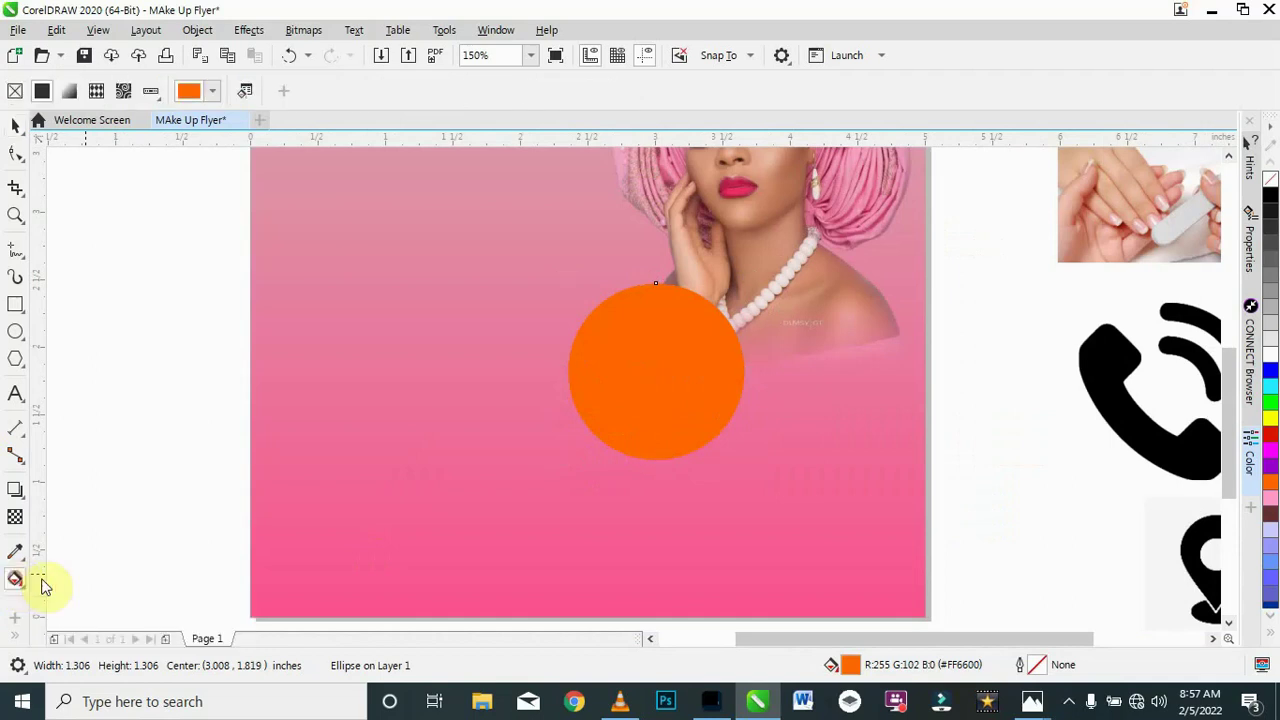
drag(570, 390, 741, 373)
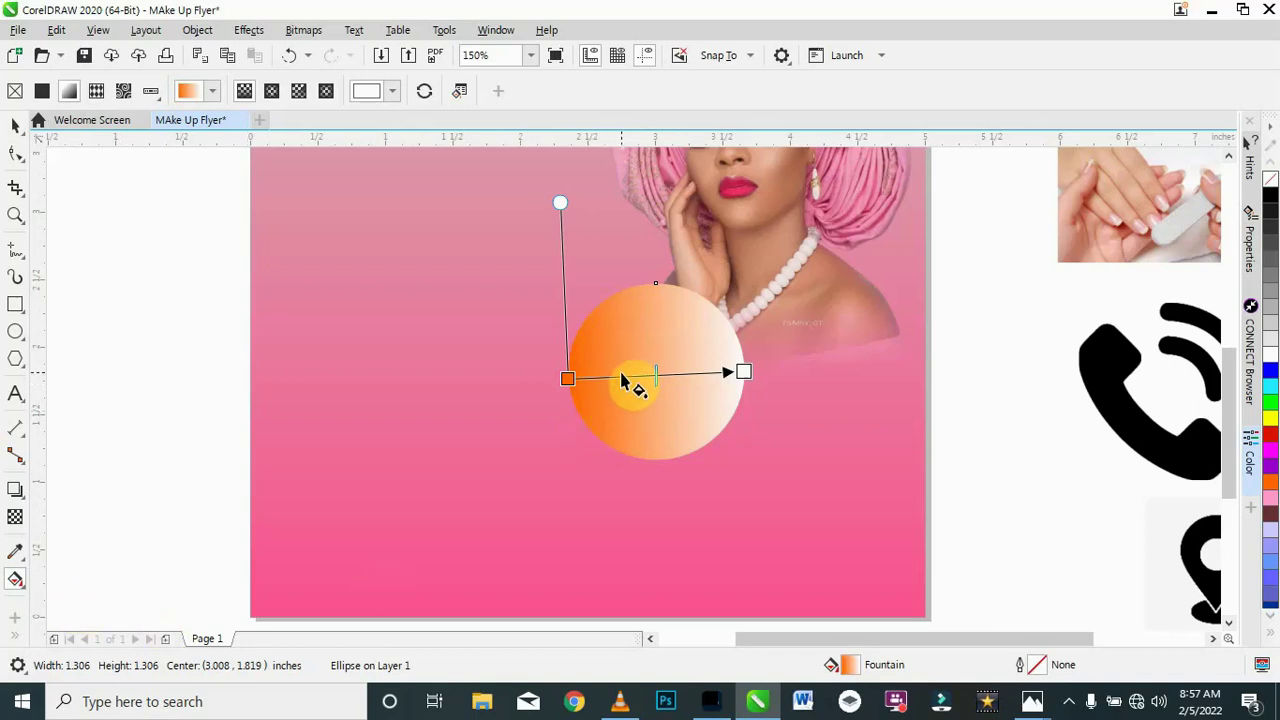
Step: Add seven roughly evenly spaced color nodes along the circle's fountain fill between the orange and white end nodes
scroll(634, 385, up, 2)
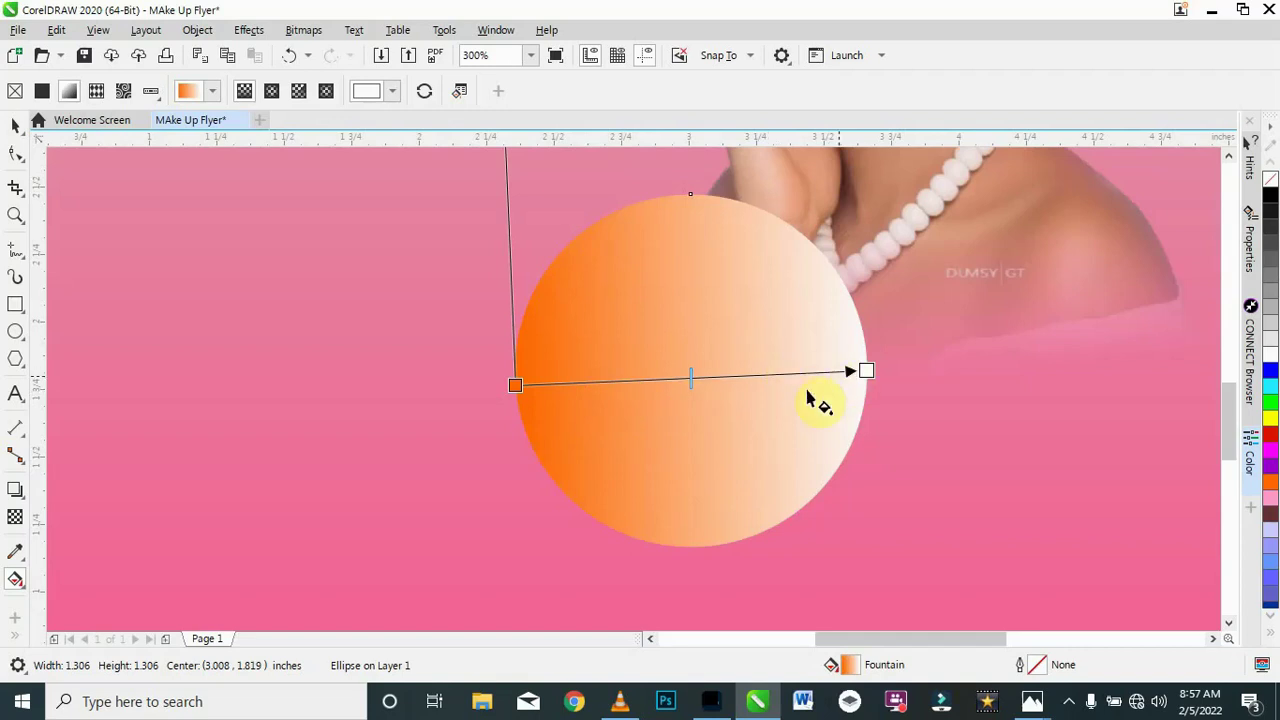
double_click(567, 385)
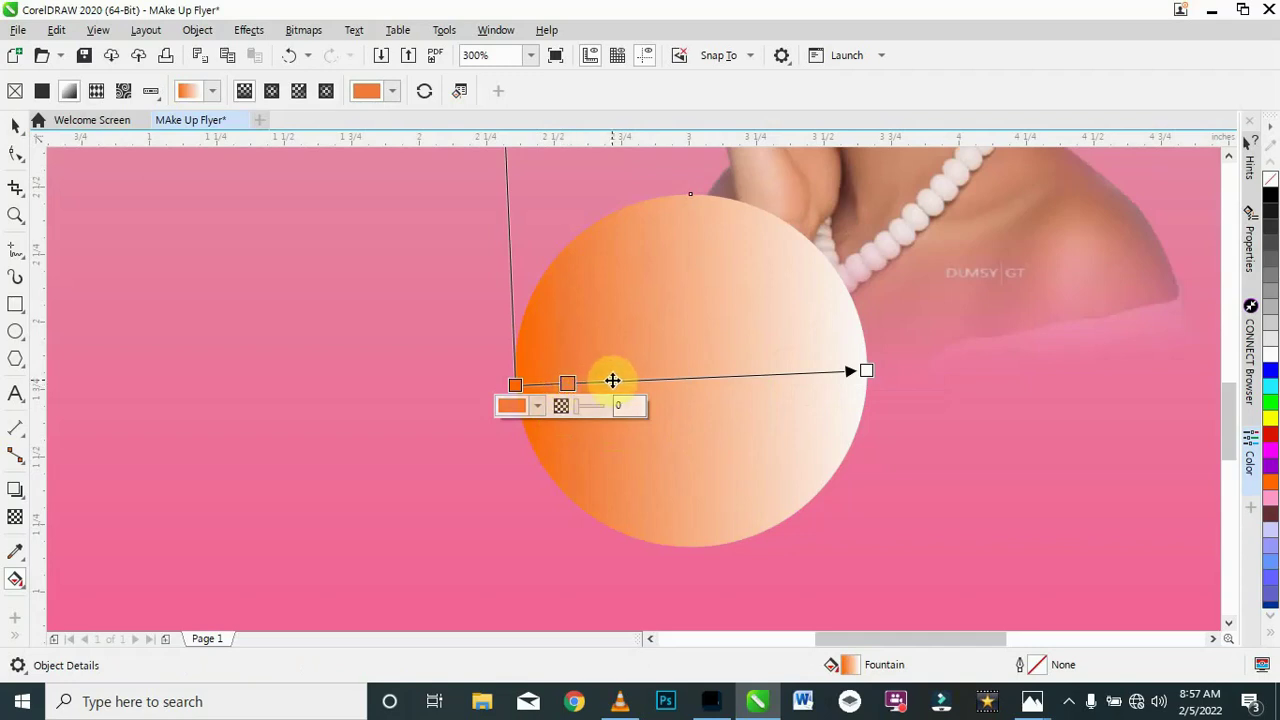
double_click(613, 381)
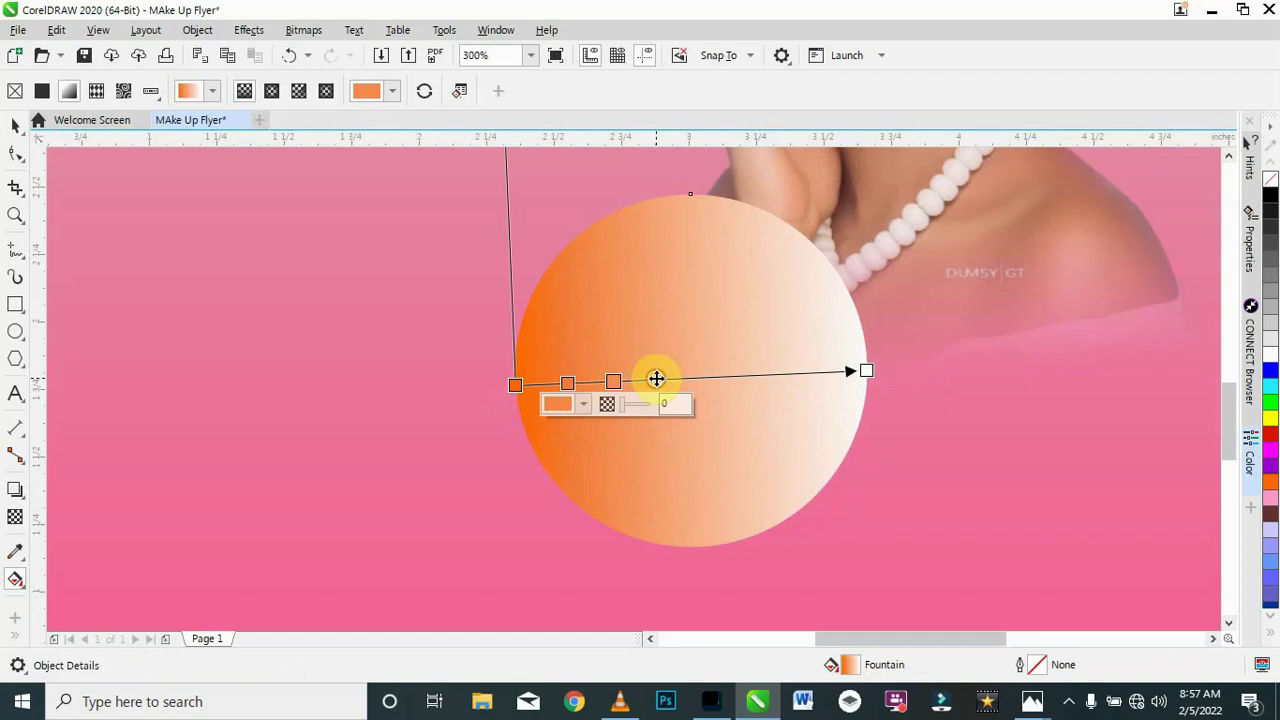
double_click(656, 379)
double_click(700, 379)
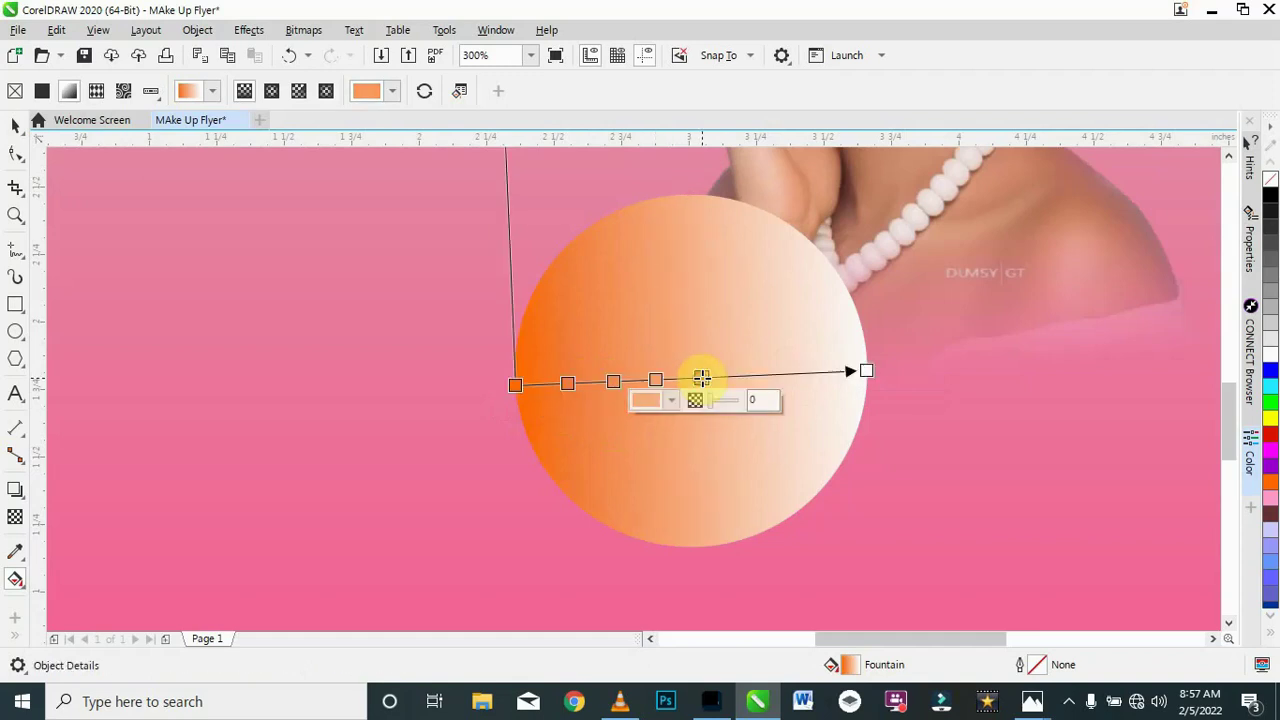
double_click(751, 376)
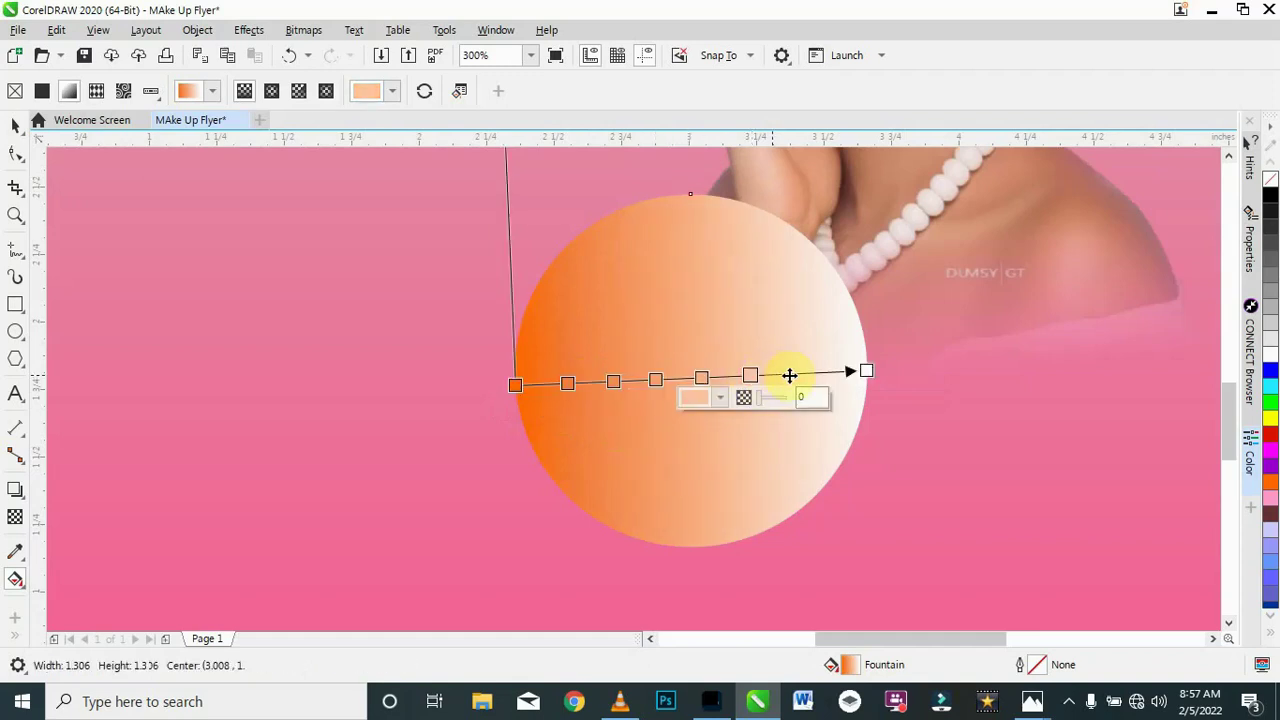
double_click(793, 375)
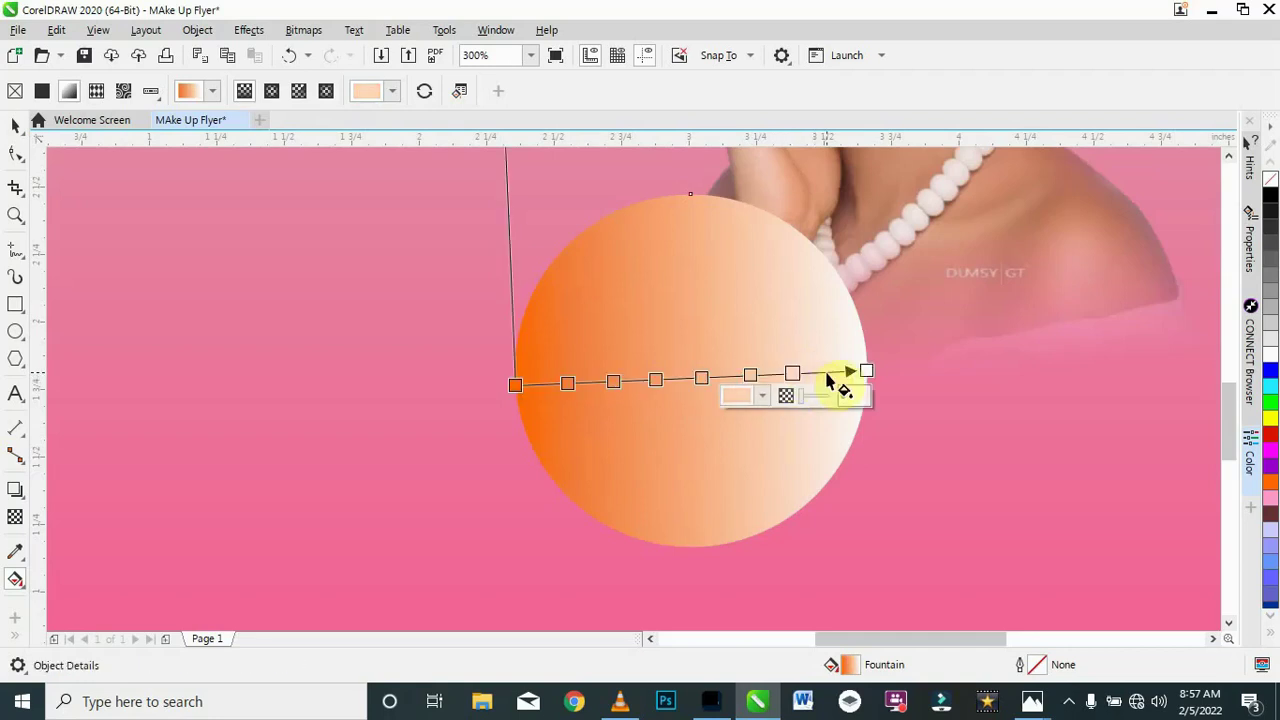
double_click(827, 373)
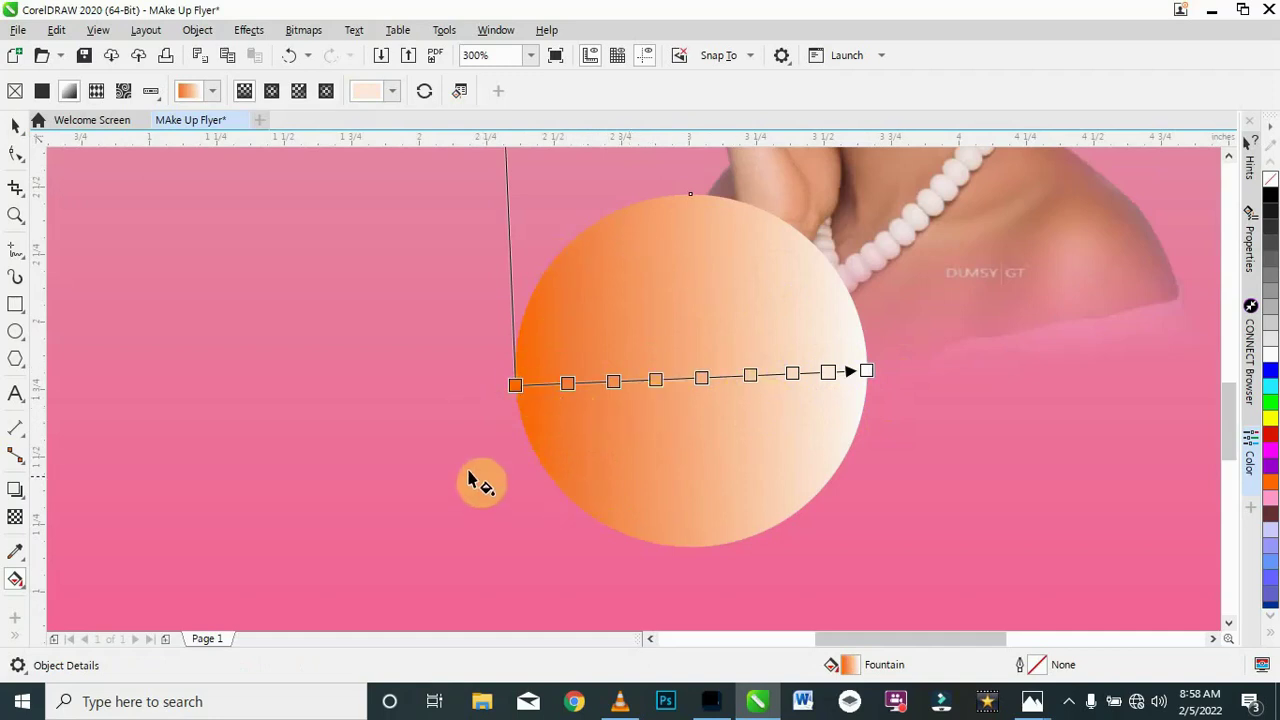
Step: Recolor the first node of the circle's fountain fill to dark gold, RGB 173, 117, 12 (#AD750C)
click(513, 385)
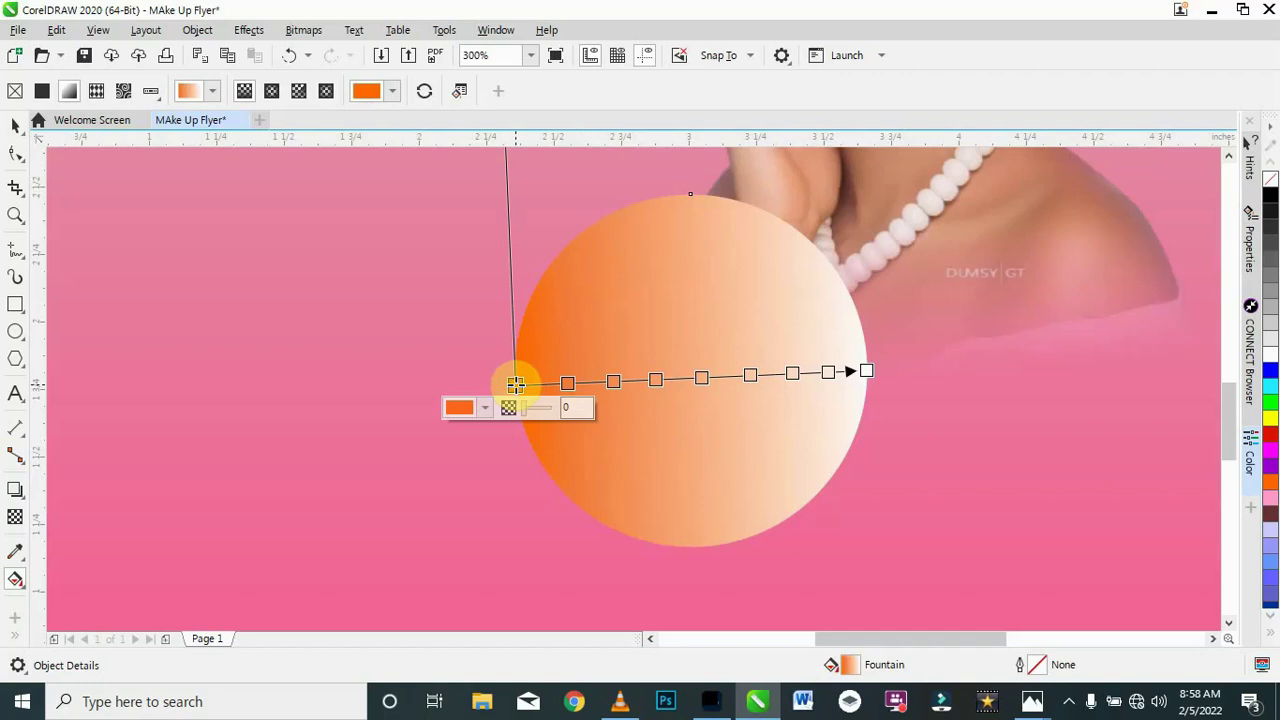
click(462, 410)
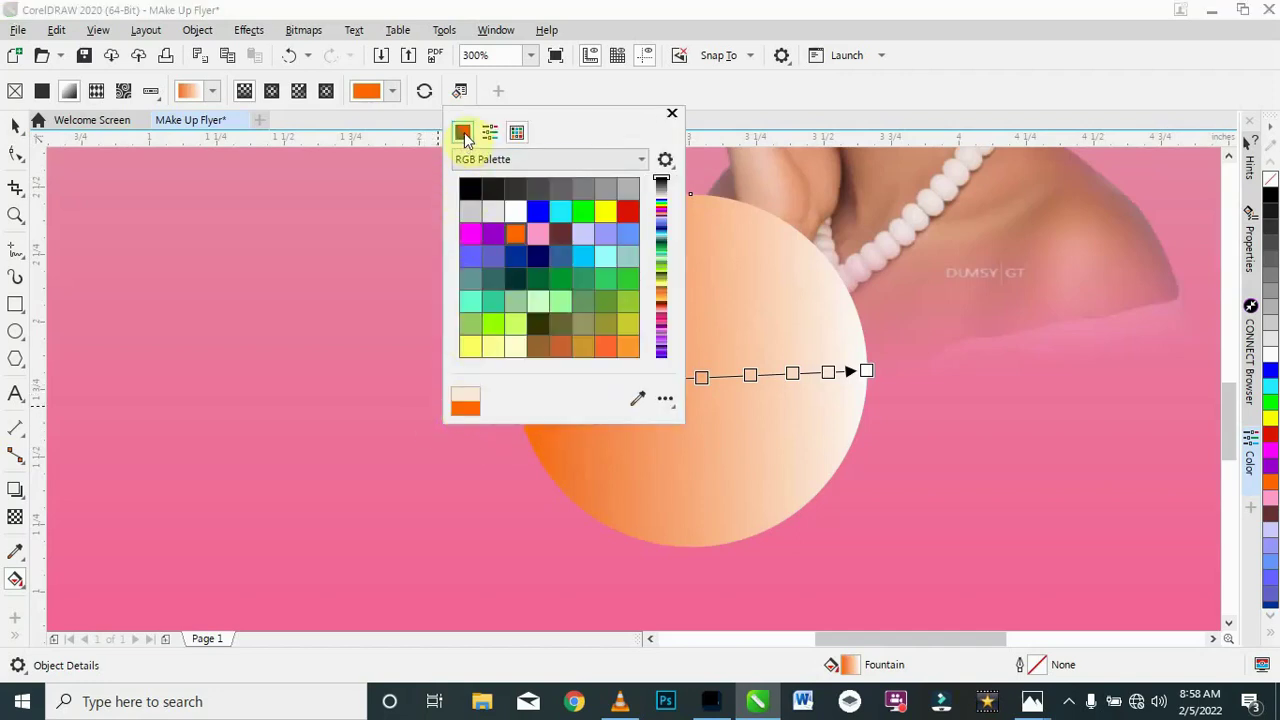
click(463, 135)
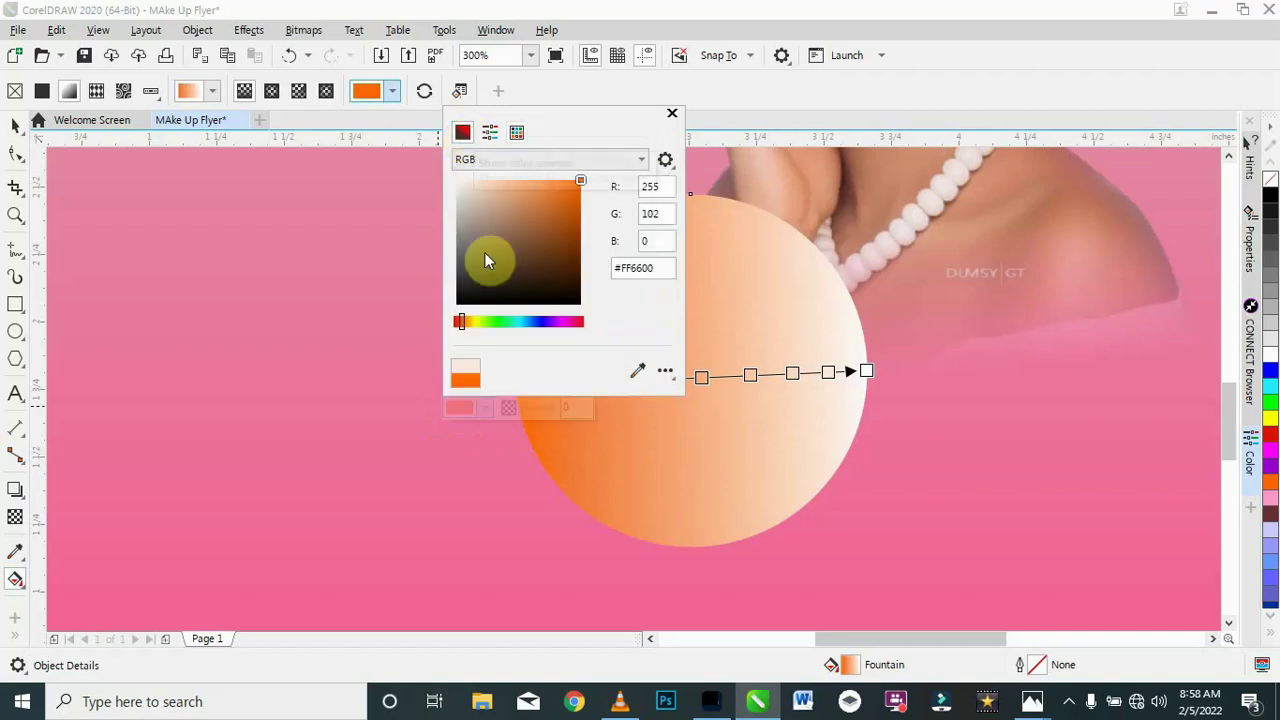
drag(462, 324, 470, 330)
drag(554, 205, 553, 205)
click(565, 212)
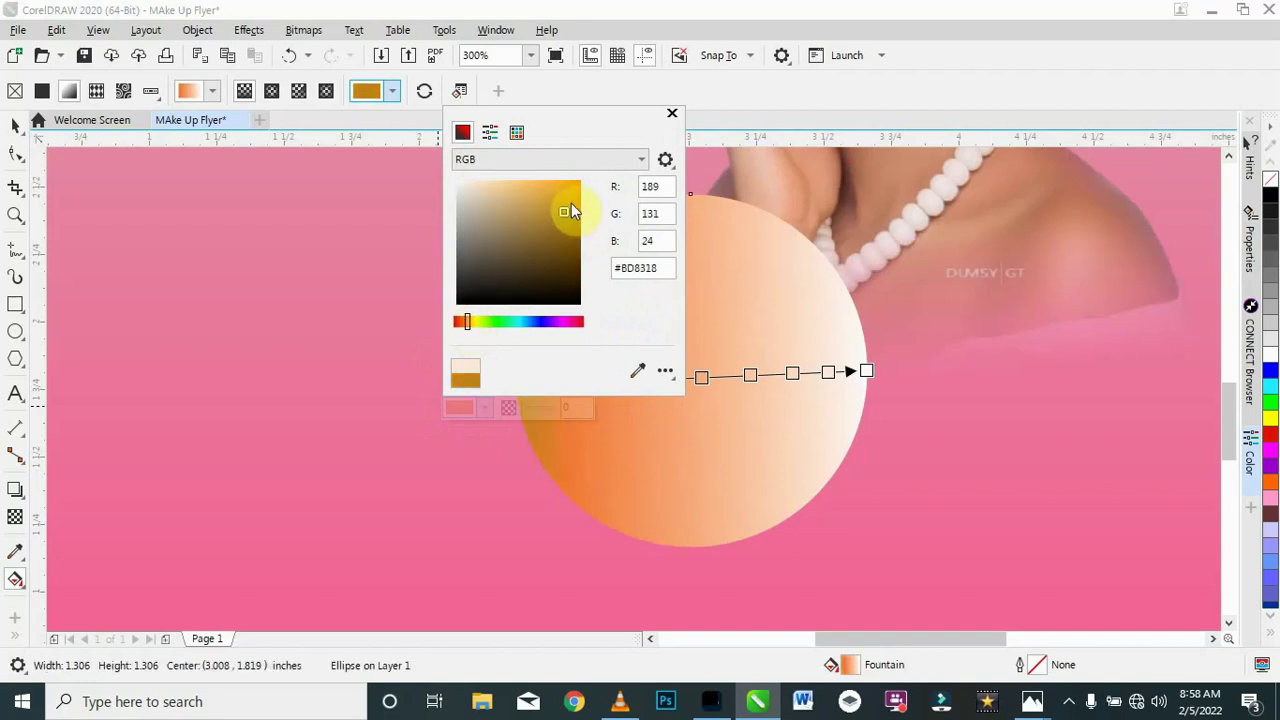
click(571, 209)
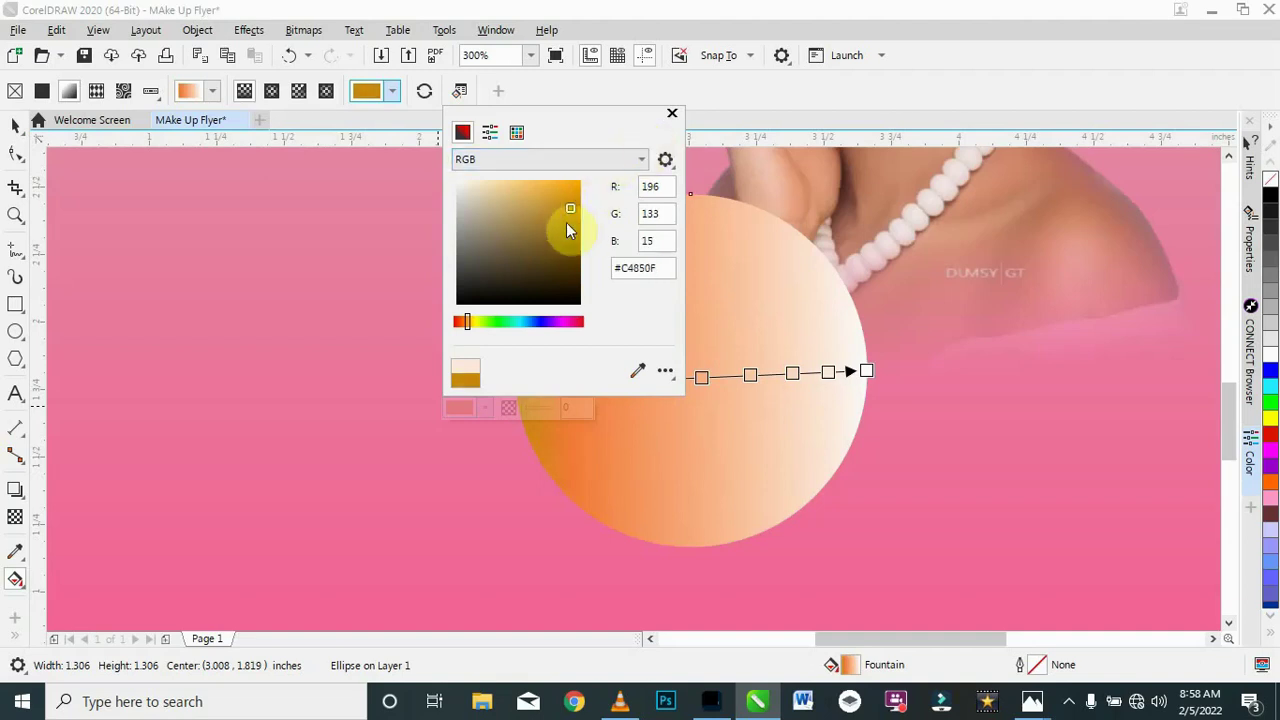
click(571, 219)
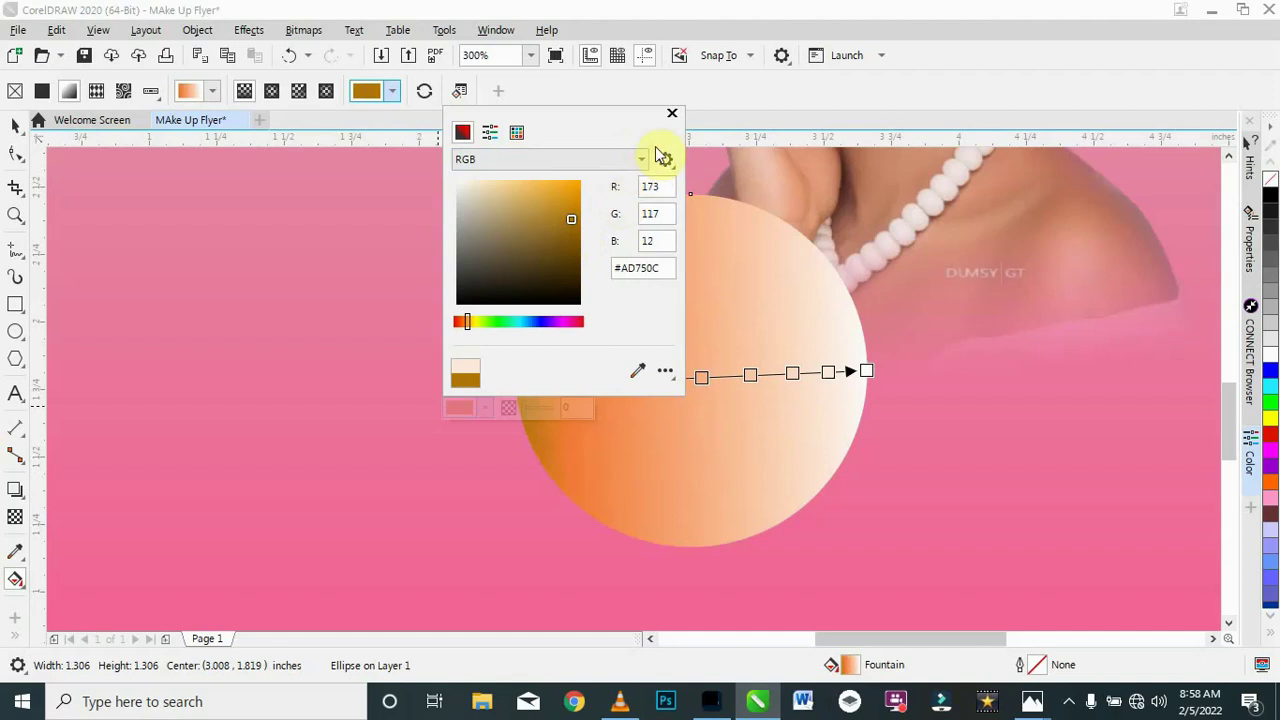
click(671, 112)
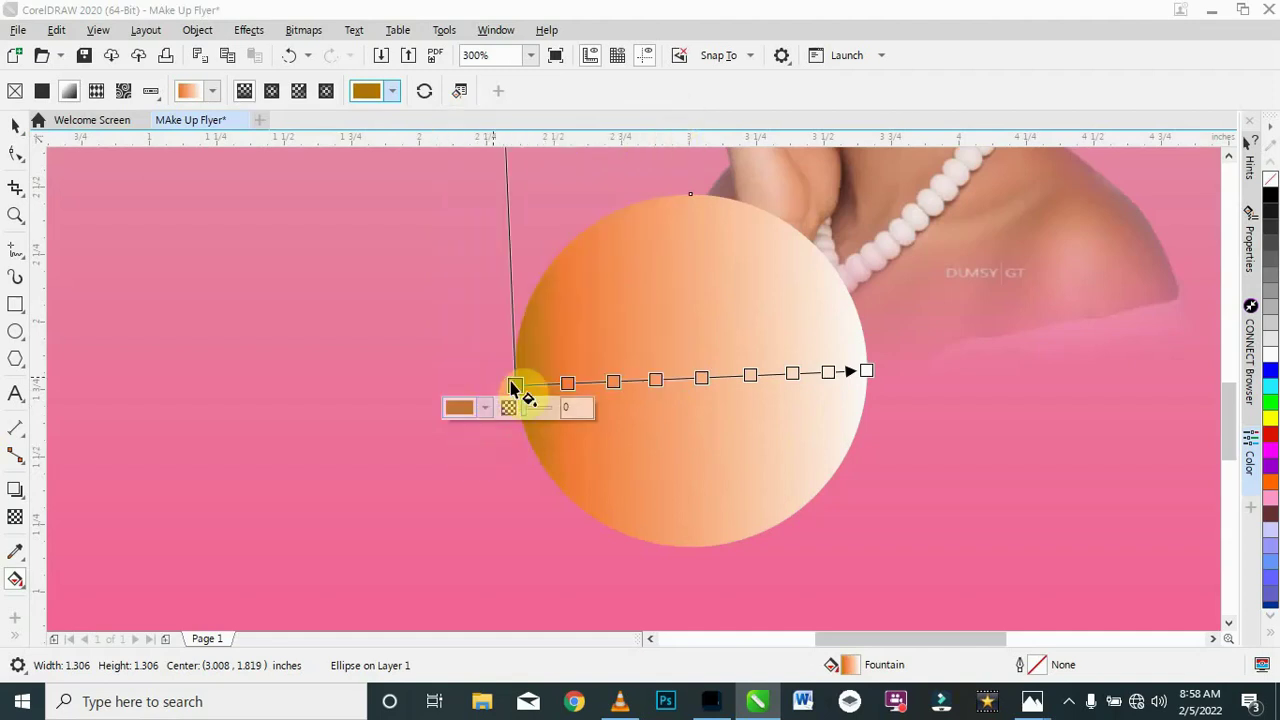
Step: Recolor the second node of the circle's fountain fill to bright gold, CMYK 4, 37, 100, 0
double_click(566, 383)
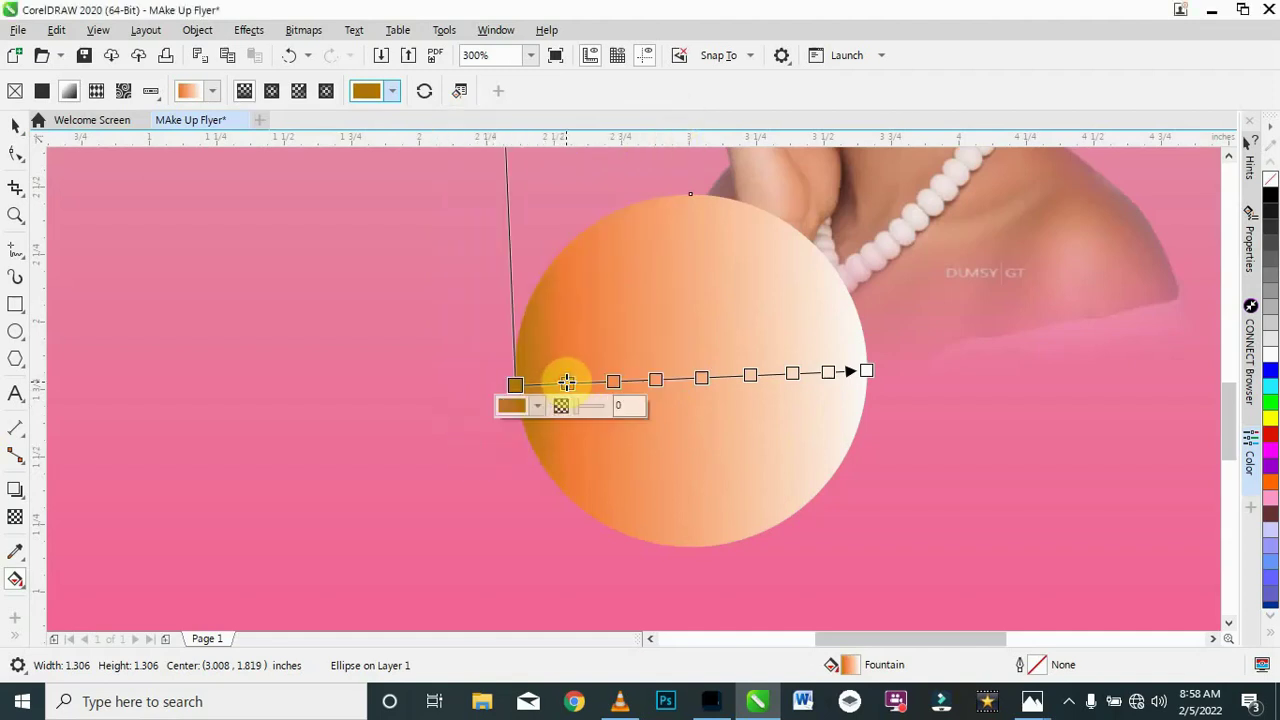
click(517, 408)
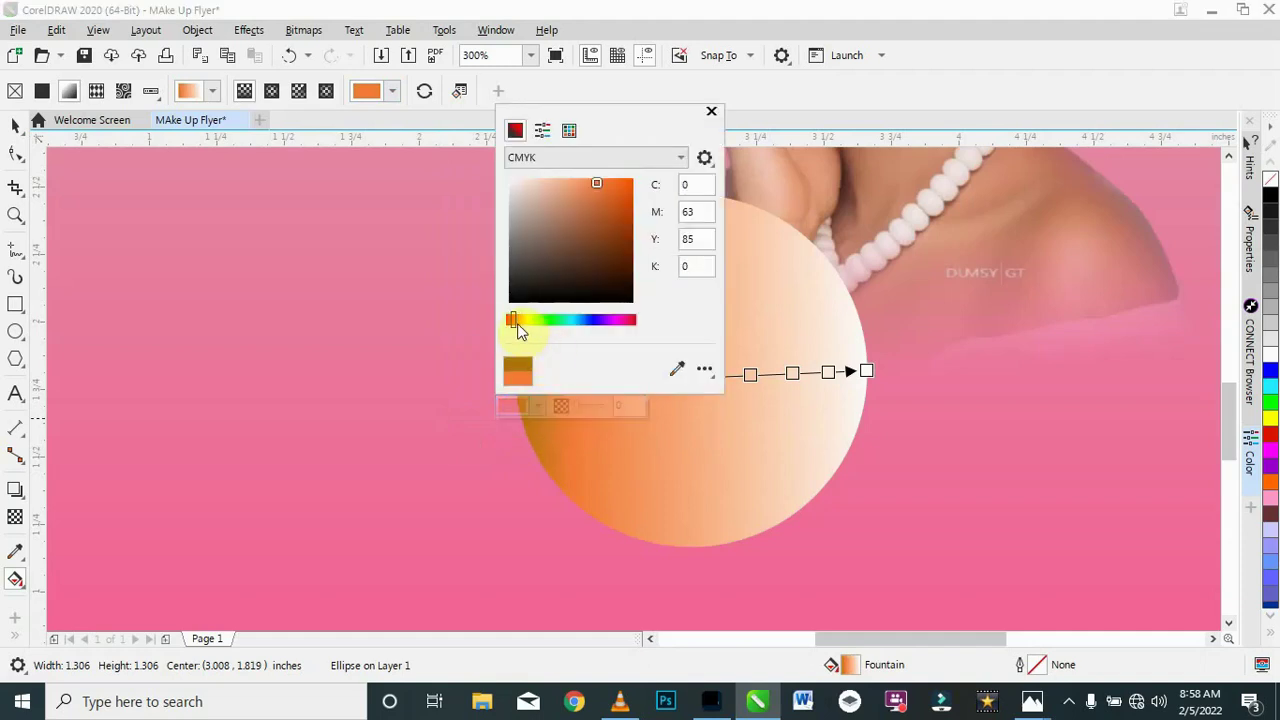
drag(512, 321, 523, 318)
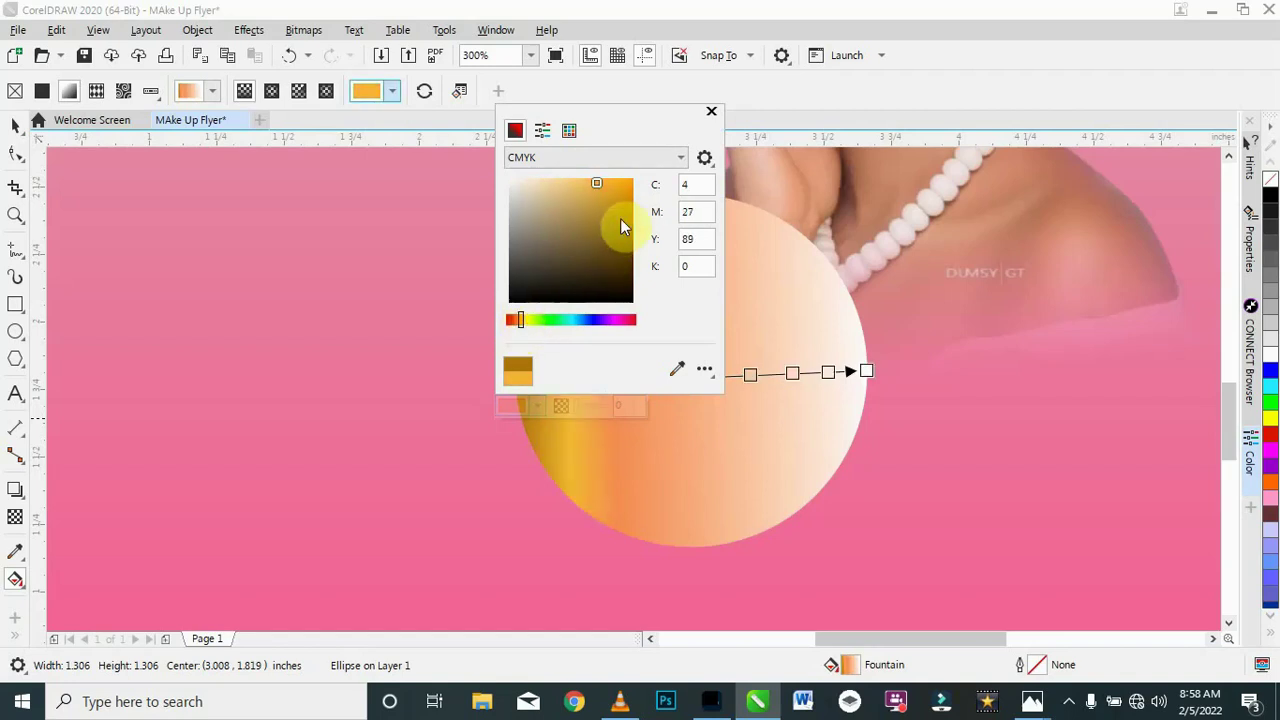
drag(627, 218, 626, 183)
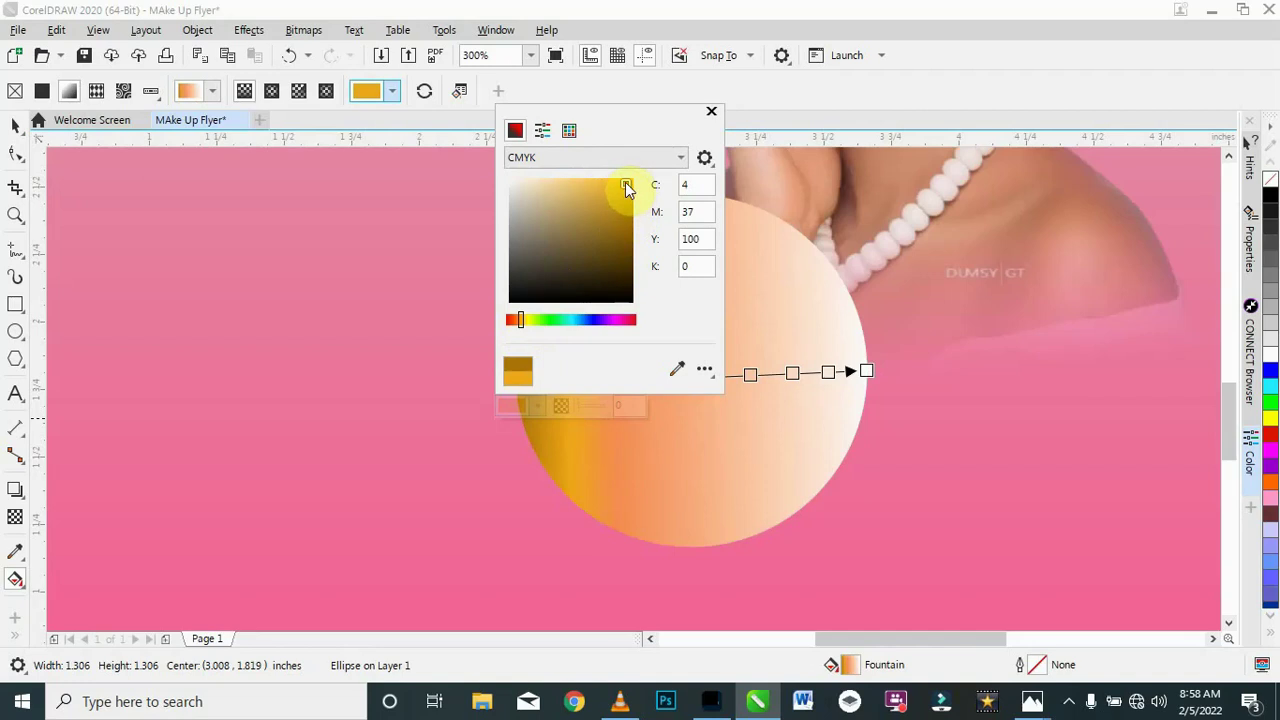
click(712, 114)
Step: Recolor the third node of the circle's fountain fill to dark olive gold, CMYK 31, 47, 100, 9
click(612, 380)
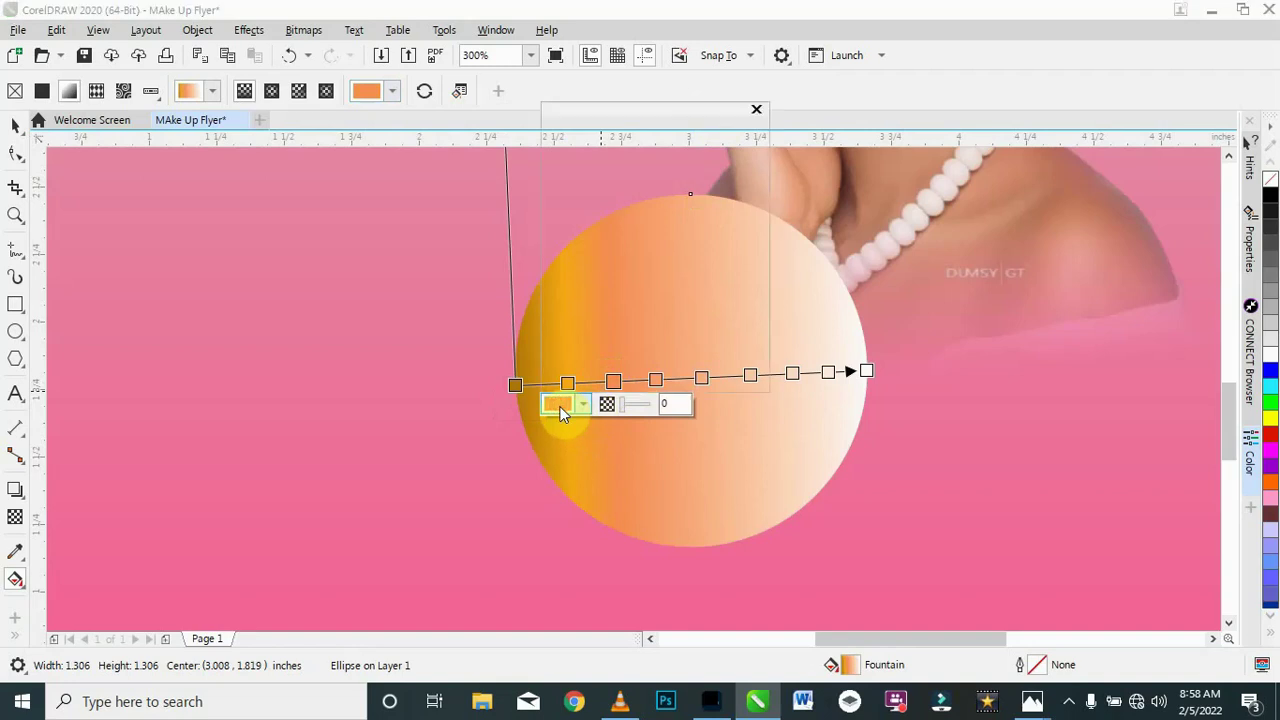
click(560, 406)
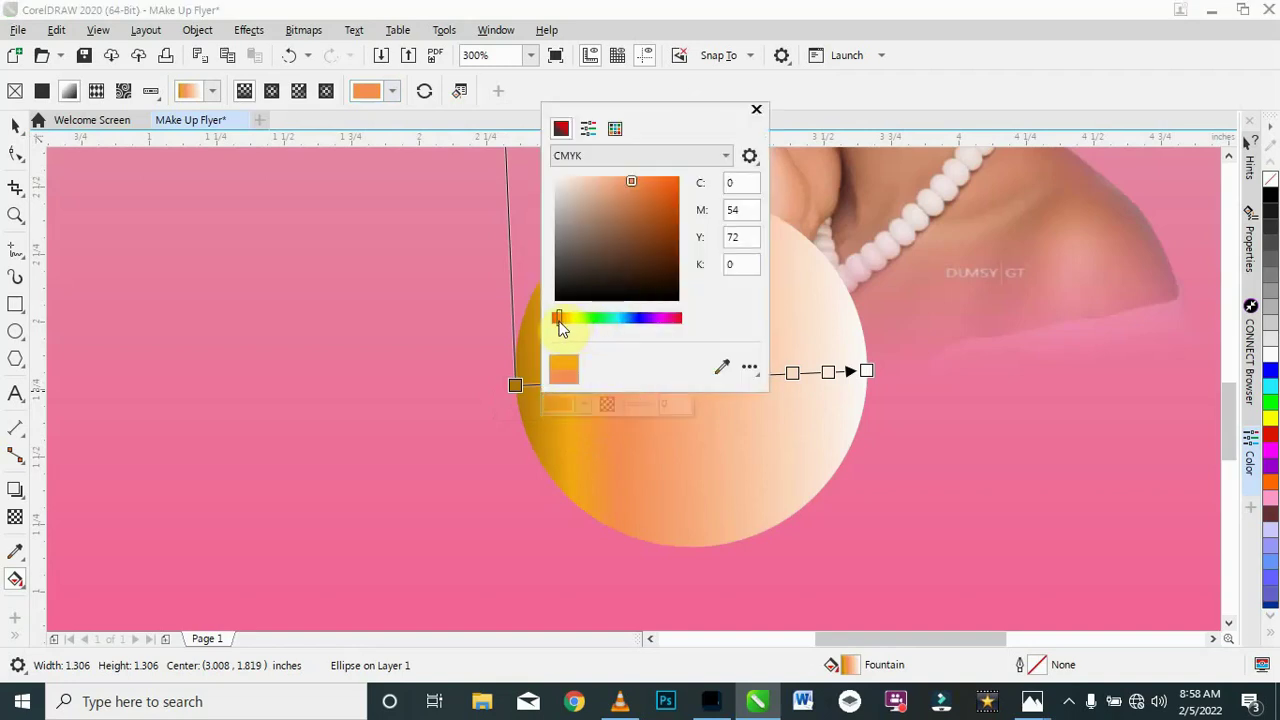
drag(560, 322, 564, 322)
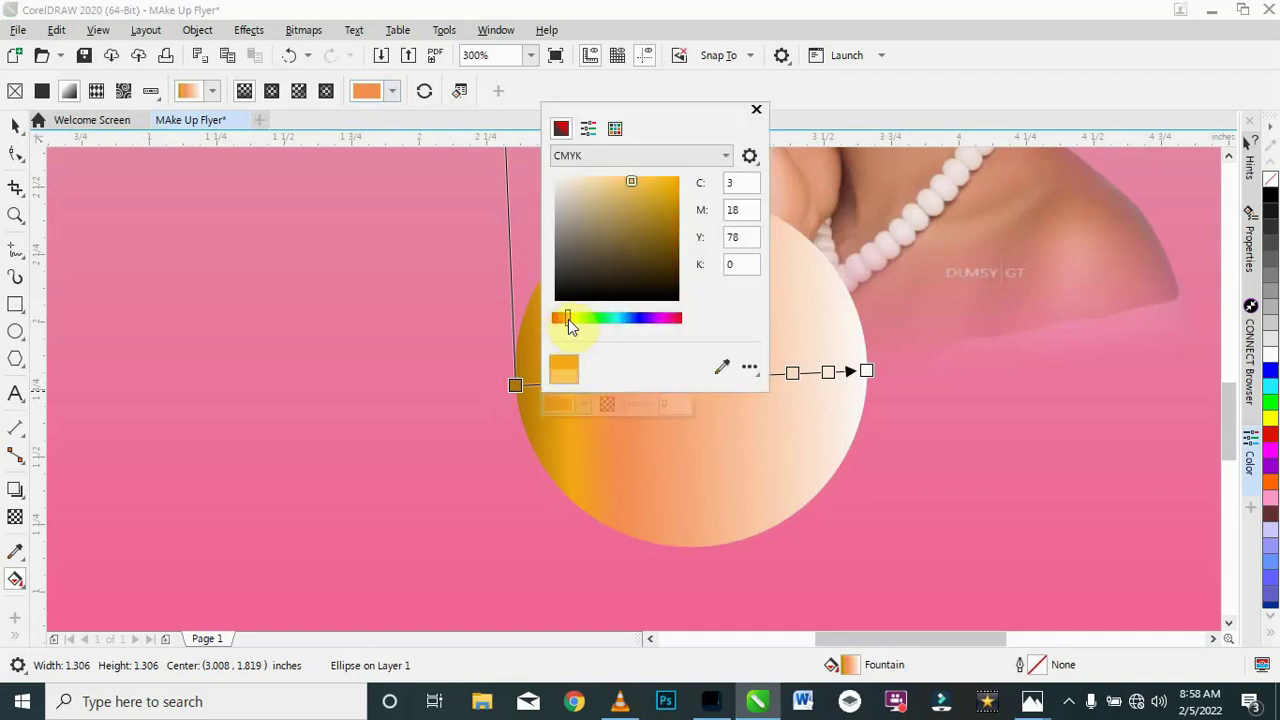
click(661, 236)
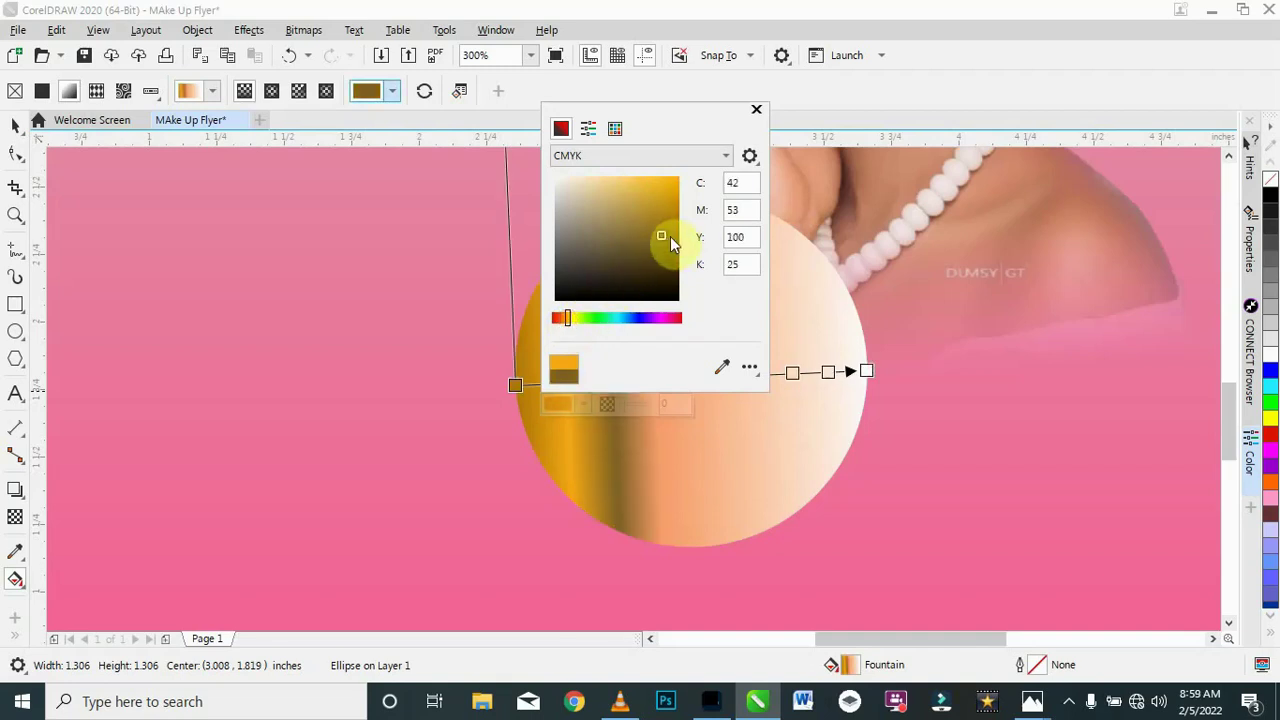
drag(668, 228, 670, 214)
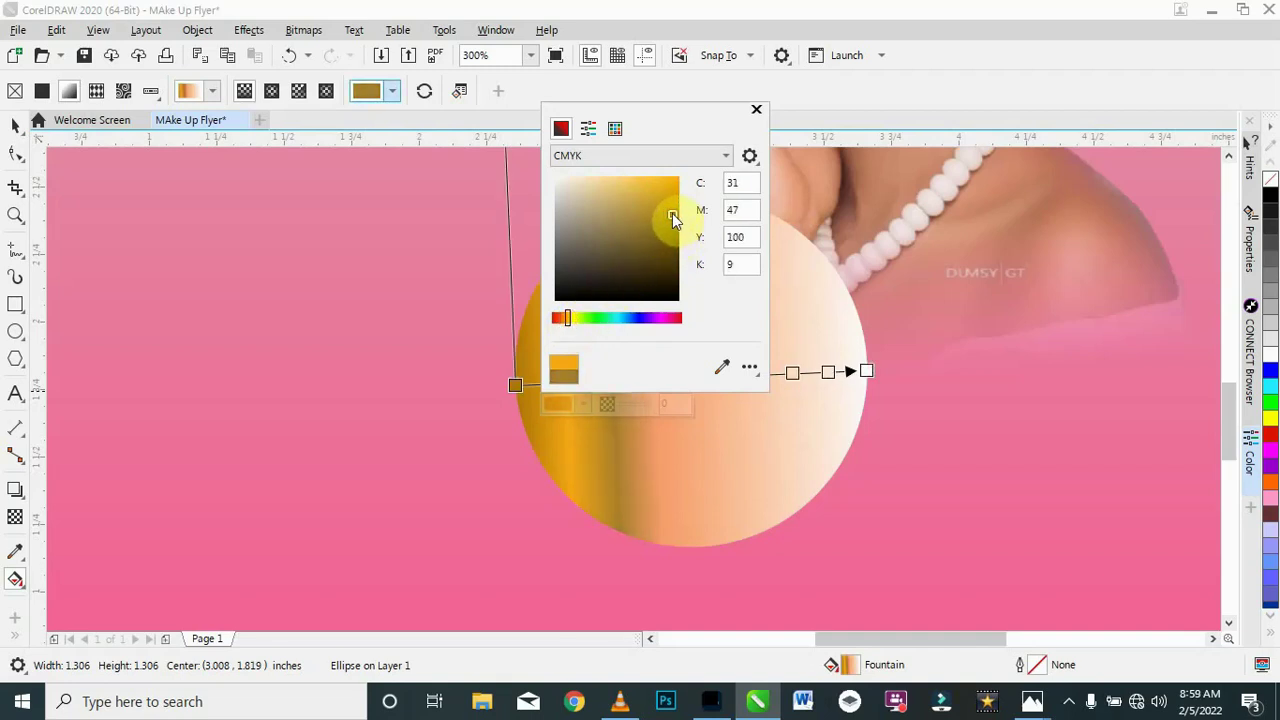
click(757, 110)
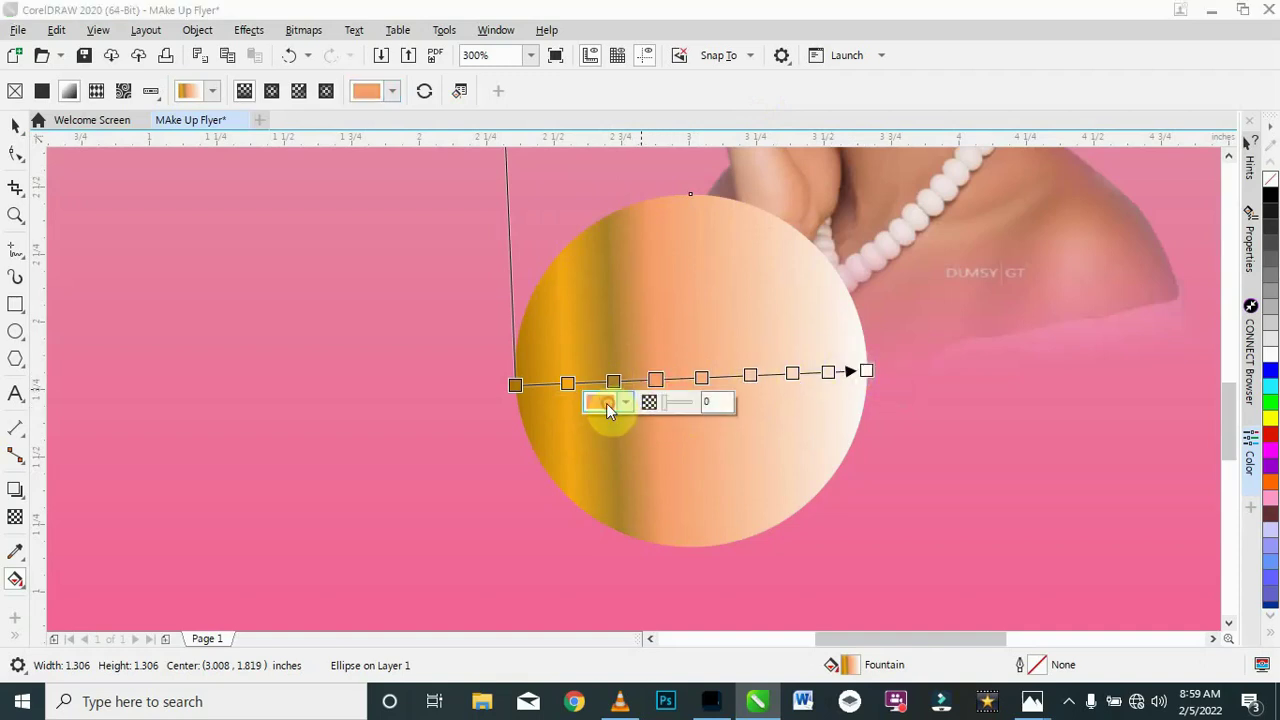
Step: Recolor the fourth node of the circle's fountain fill to yellow gold, CMYK 9, 18, 100, 0
click(602, 401)
click(611, 316)
click(701, 178)
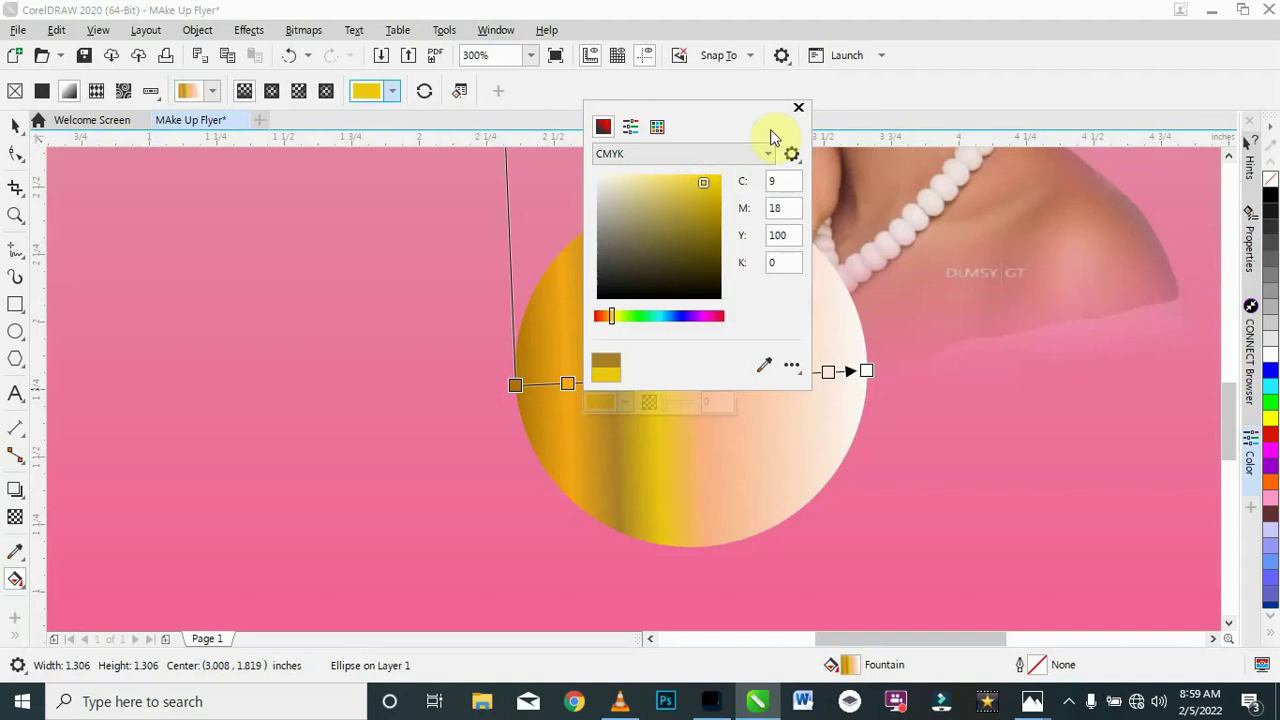
Step: Recolor the fifth node of the circle's fountain fill to orange gold
click(700, 375)
click(646, 400)
click(758, 220)
click(656, 314)
click(737, 257)
click(760, 187)
click(751, 354)
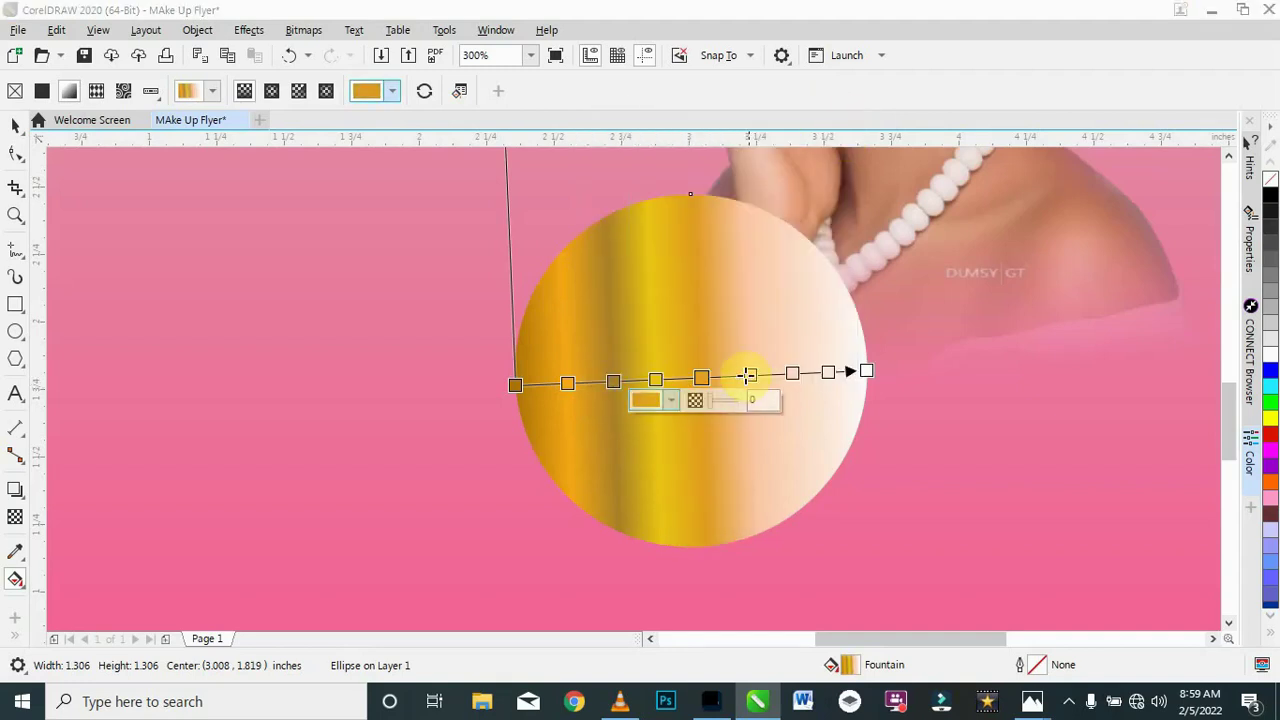
Step: Shift the sixth node of the circle's fountain fill slightly left and recolor it dark olive gold, CMYK 36, 44, 100, 11
click(737, 374)
click(689, 398)
click(743, 282)
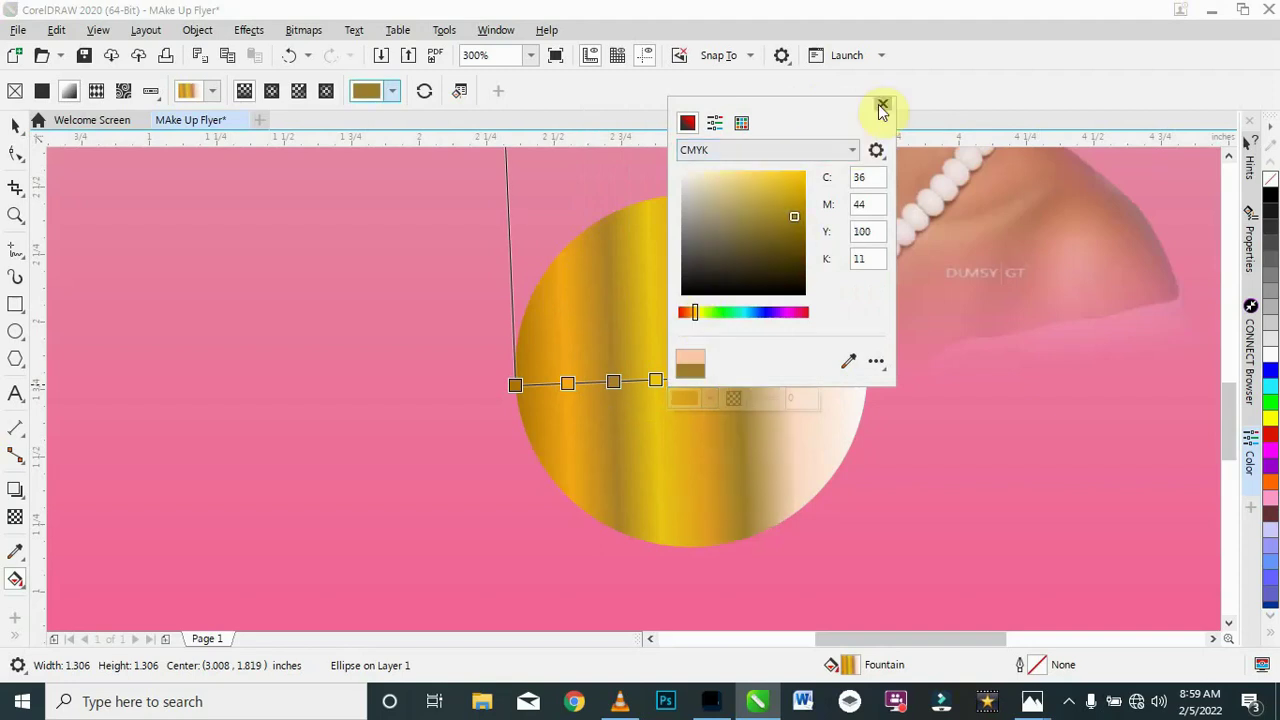
click(883, 104)
Step: Shift the seventh node of the circle's fountain fill slightly left and recolor it medium gold
click(774, 371)
click(724, 397)
click(735, 312)
click(846, 200)
click(846, 177)
click(829, 200)
click(921, 101)
Step: Shift the eighth node of the circle's fountain fill slightly left and recolor it bright yellow gold
click(822, 372)
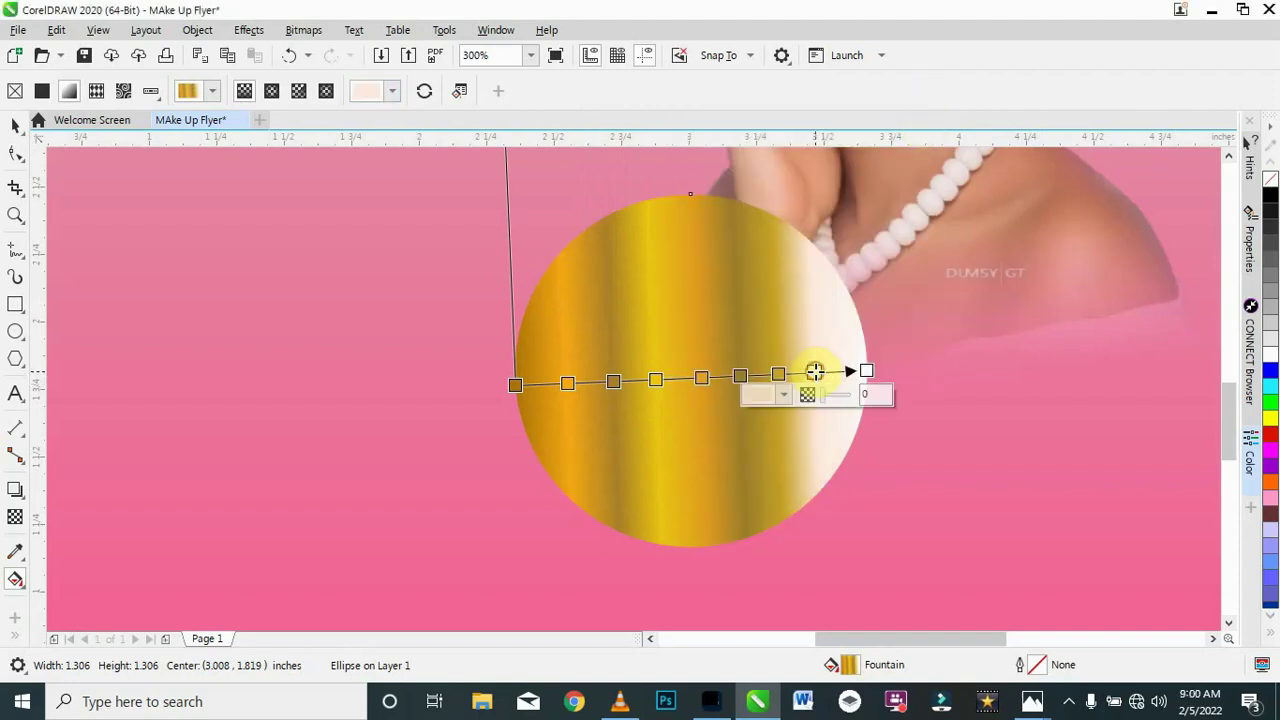
click(766, 394)
click(956, 100)
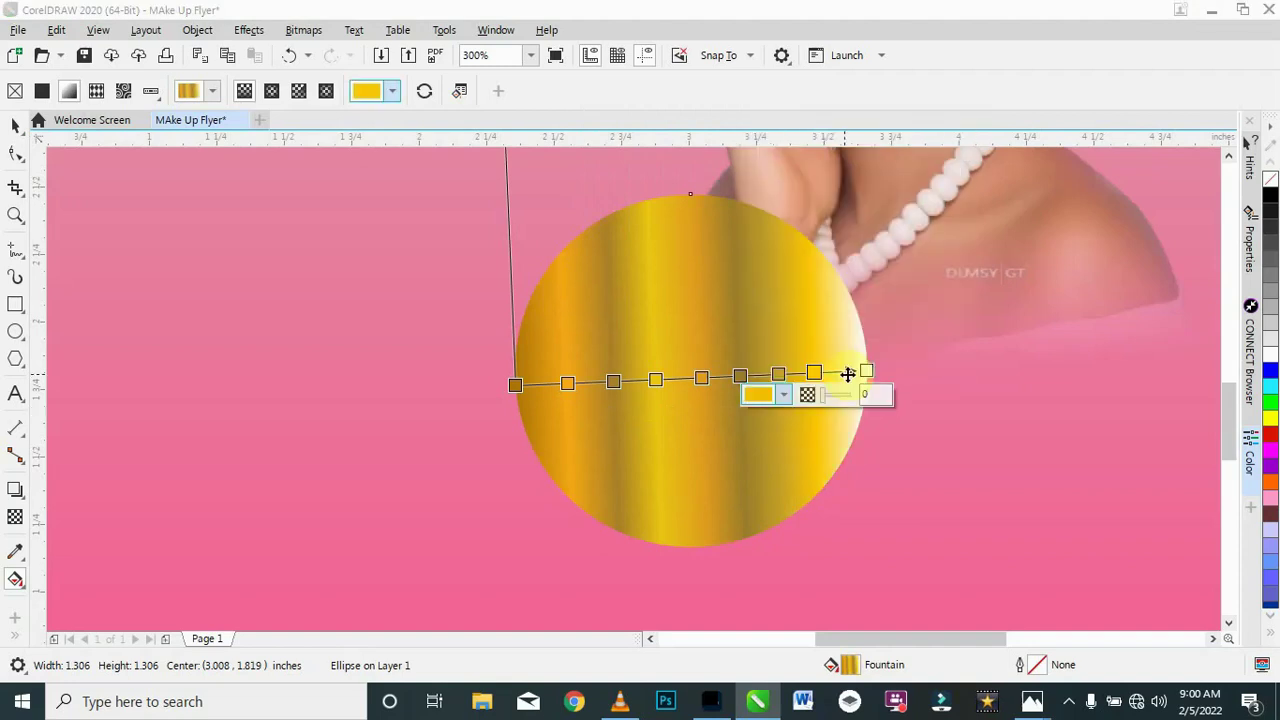
Step: Add a color node between the eighth node and the white end node, colored brownish gold, CMYK 37, 51, 100, 17
click(845, 372)
click(786, 394)
click(877, 248)
click(900, 207)
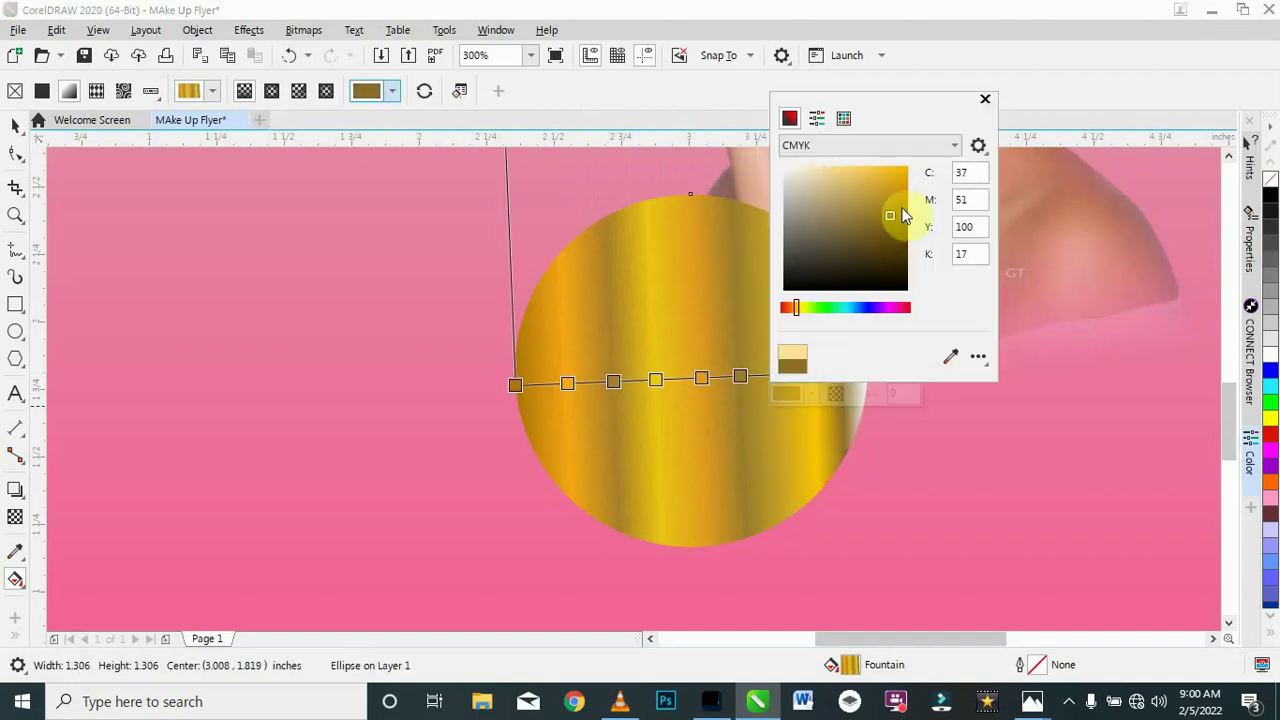
click(985, 99)
Step: Recolor the white end node of the circle's fountain fill to gold
click(868, 374)
click(812, 393)
click(825, 308)
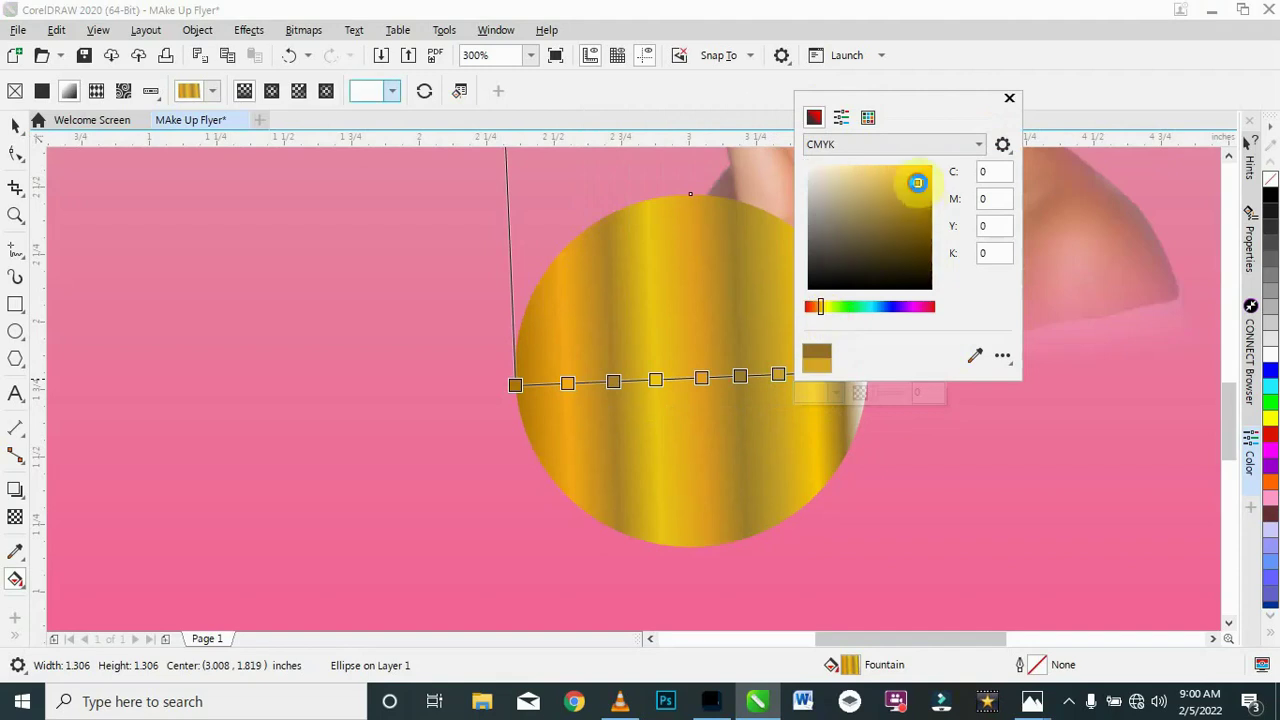
click(914, 183)
click(1009, 98)
scroll(738, 459, down, 2)
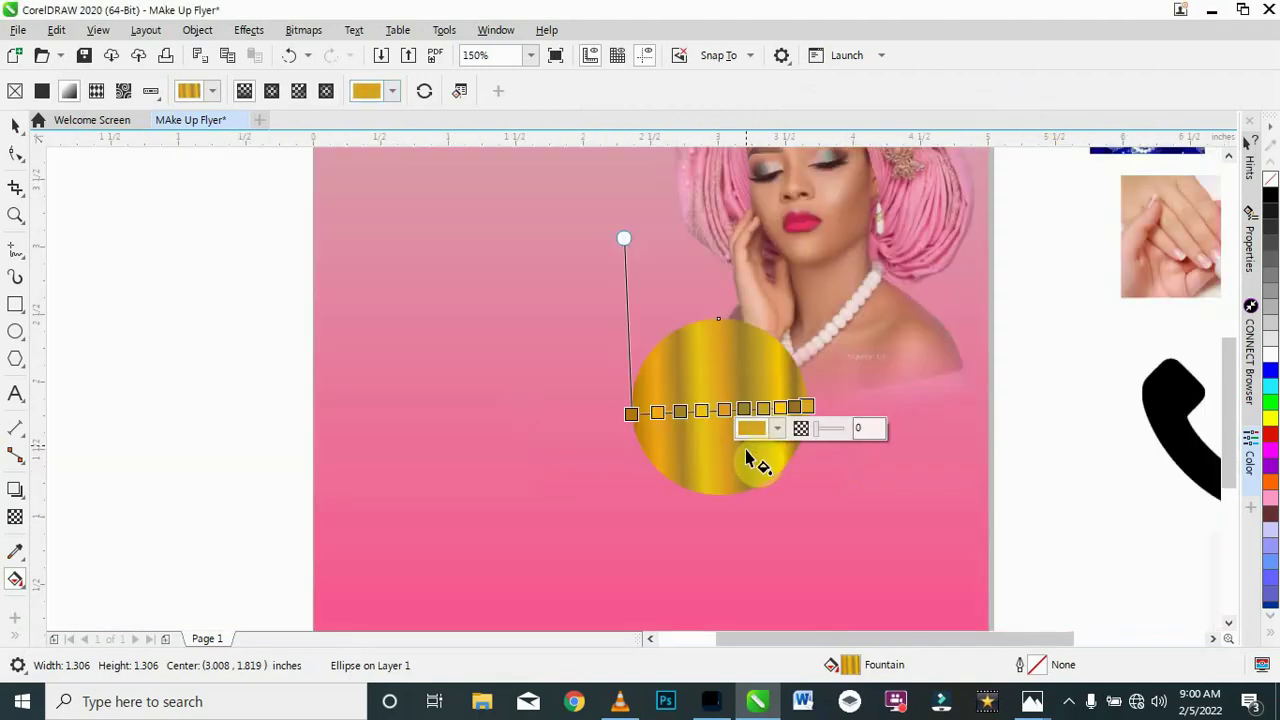
Step: Move the gold circle left of the portrait's shoulder, centered at about 2.417, 1.882 inches
click(15, 127)
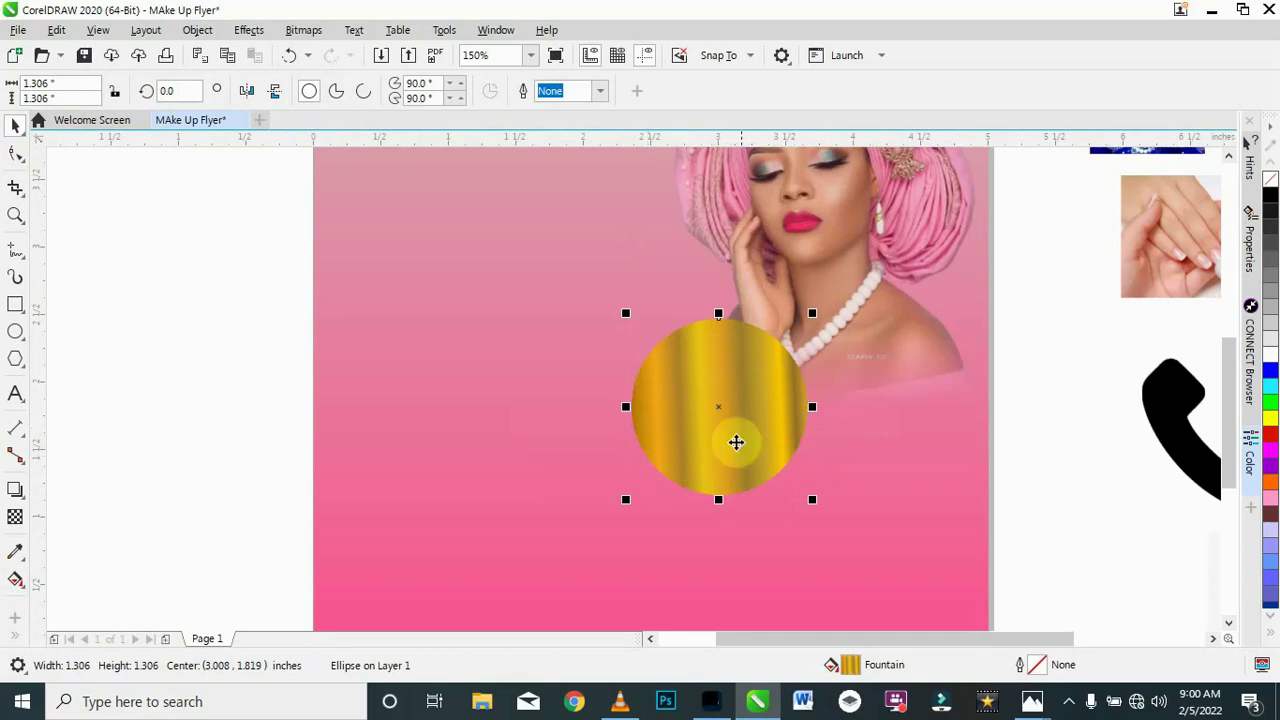
scroll(673, 403, down, 2)
scroll(726, 429, up, 2)
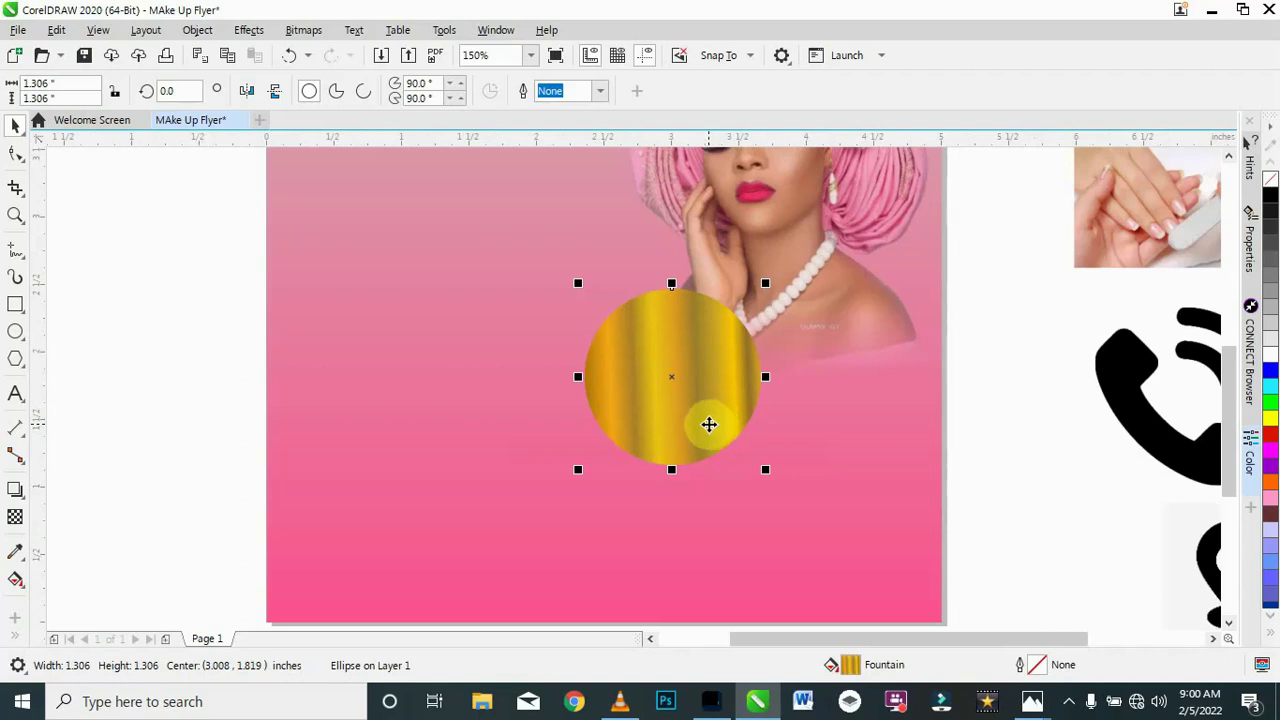
drag(707, 424, 654, 421)
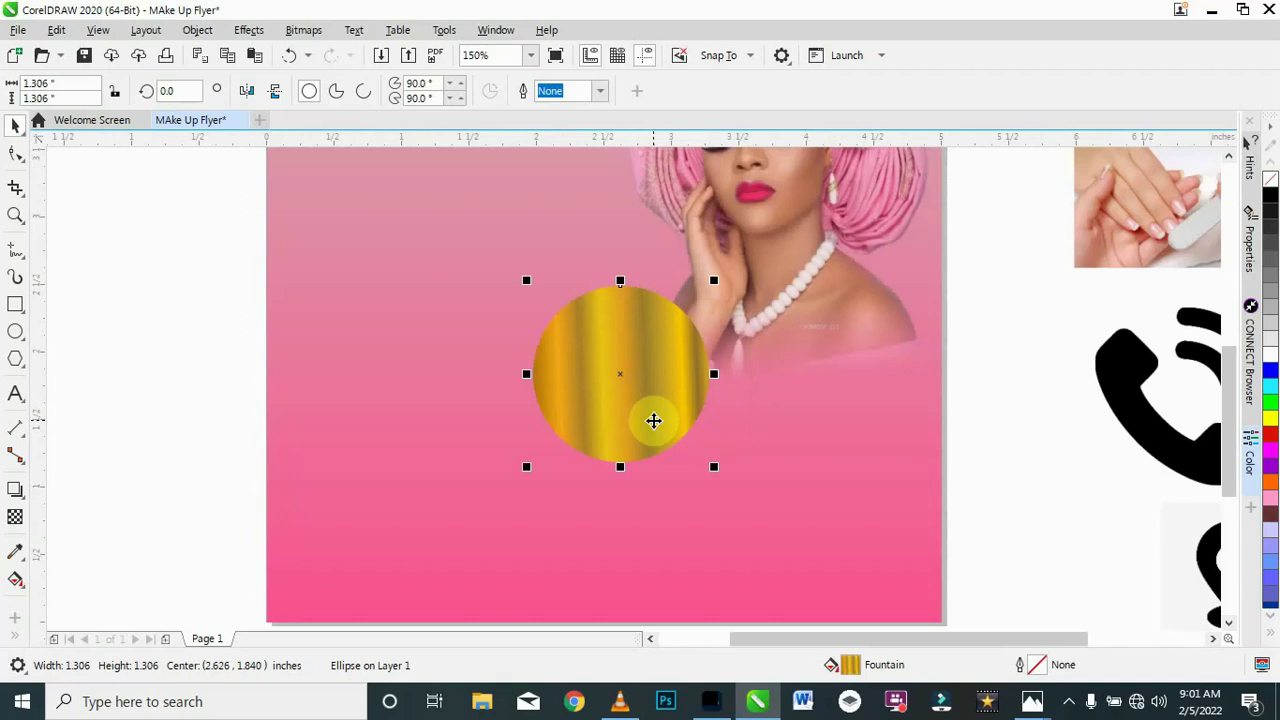
drag(632, 383, 766, 365)
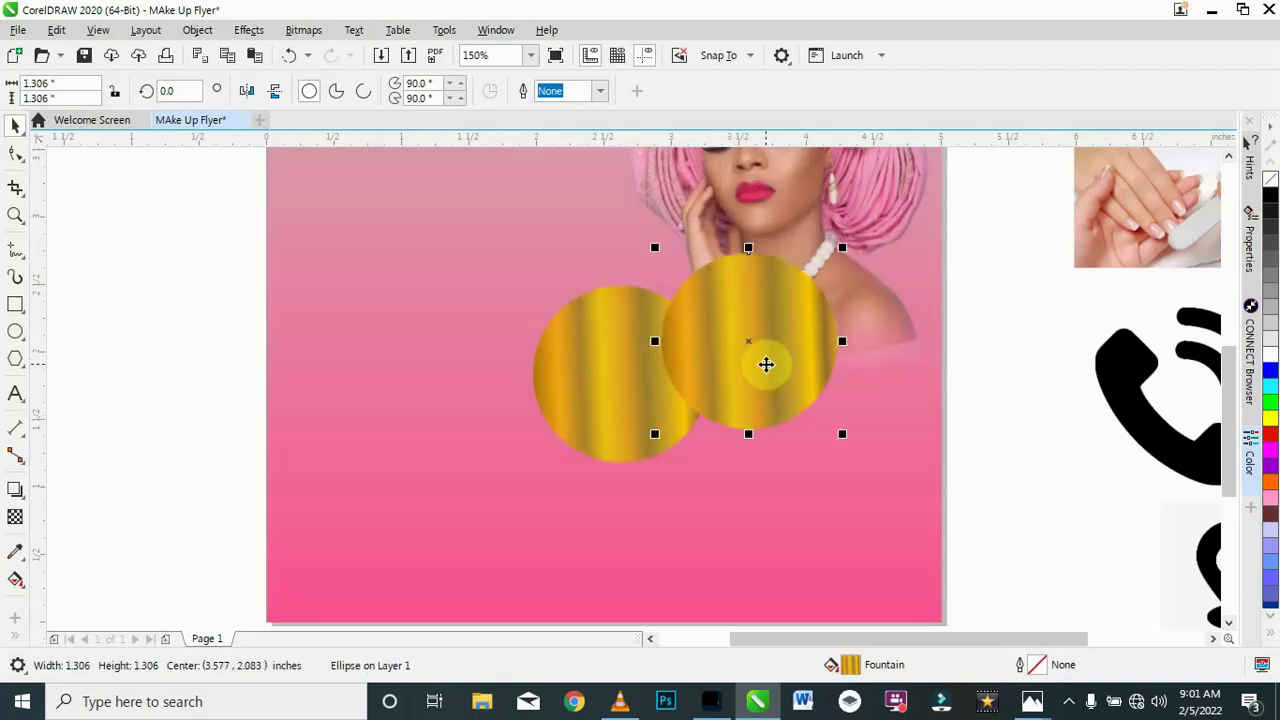
key(Delete)
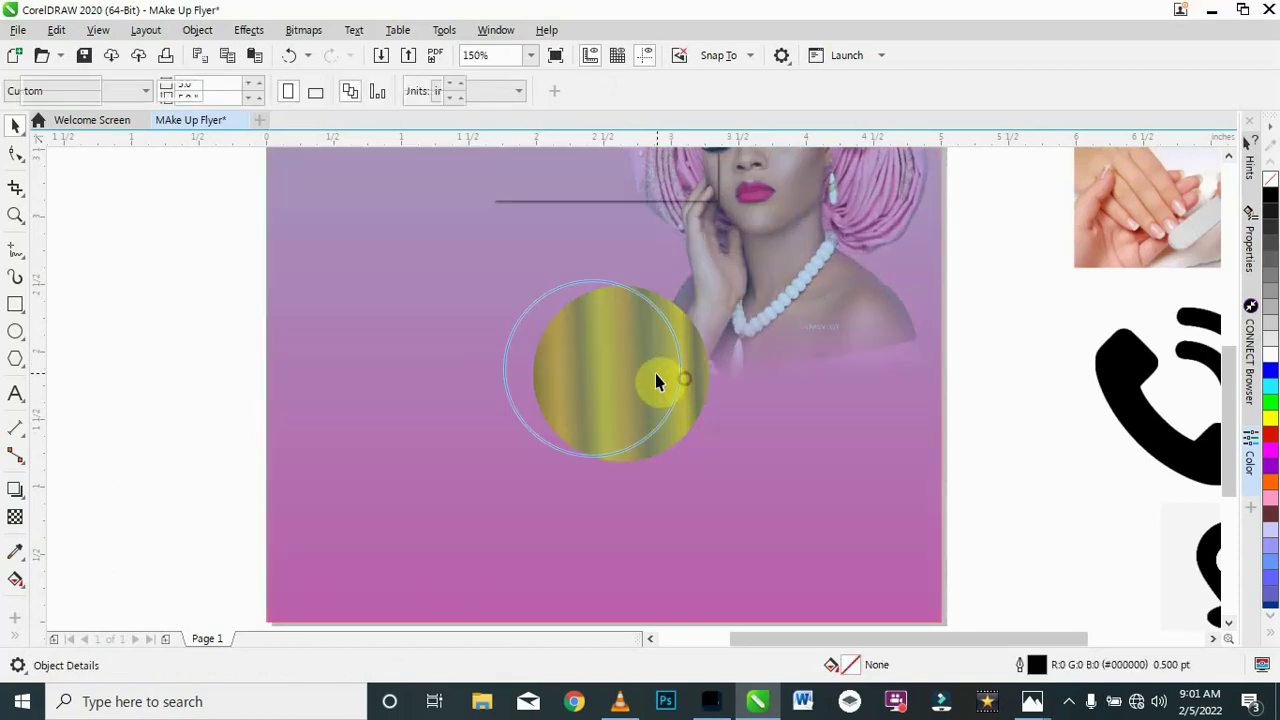
drag(655, 380, 656, 375)
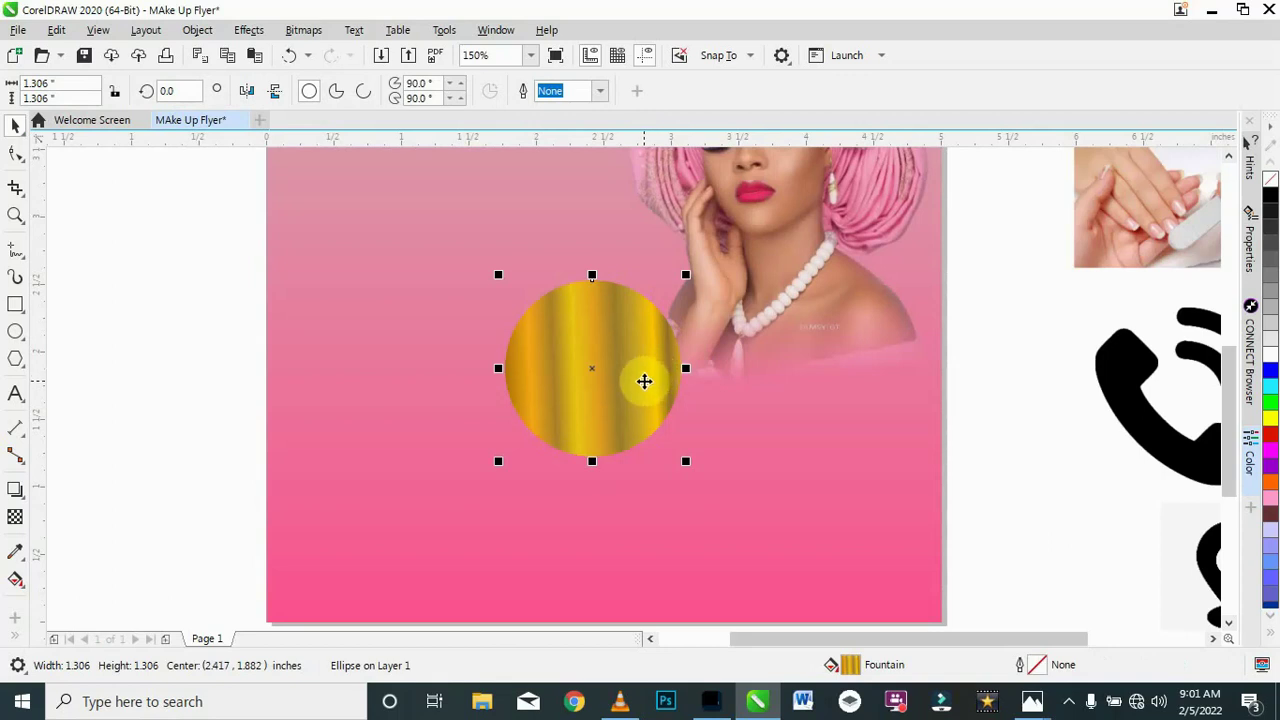
Step: Create a white-filled copy of the gold circle, about 1.236 inches in diameter, to the right of the original
drag(607, 400, 787, 354)
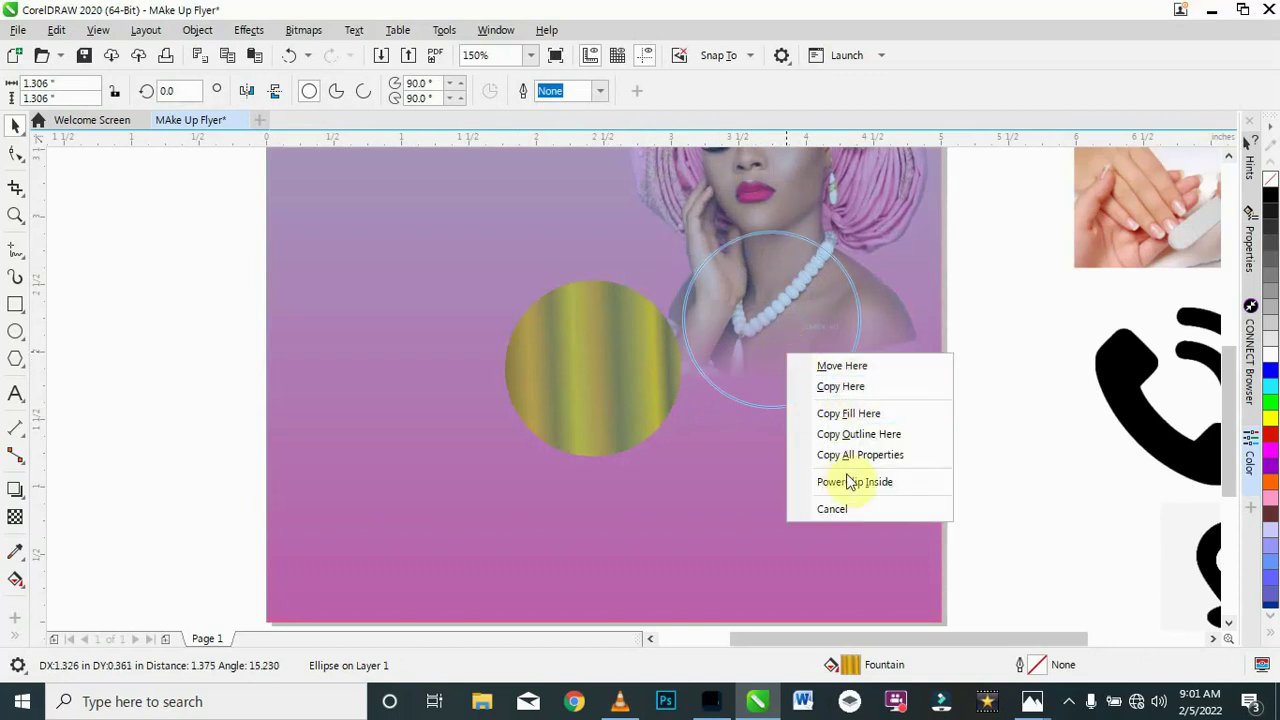
click(862, 387)
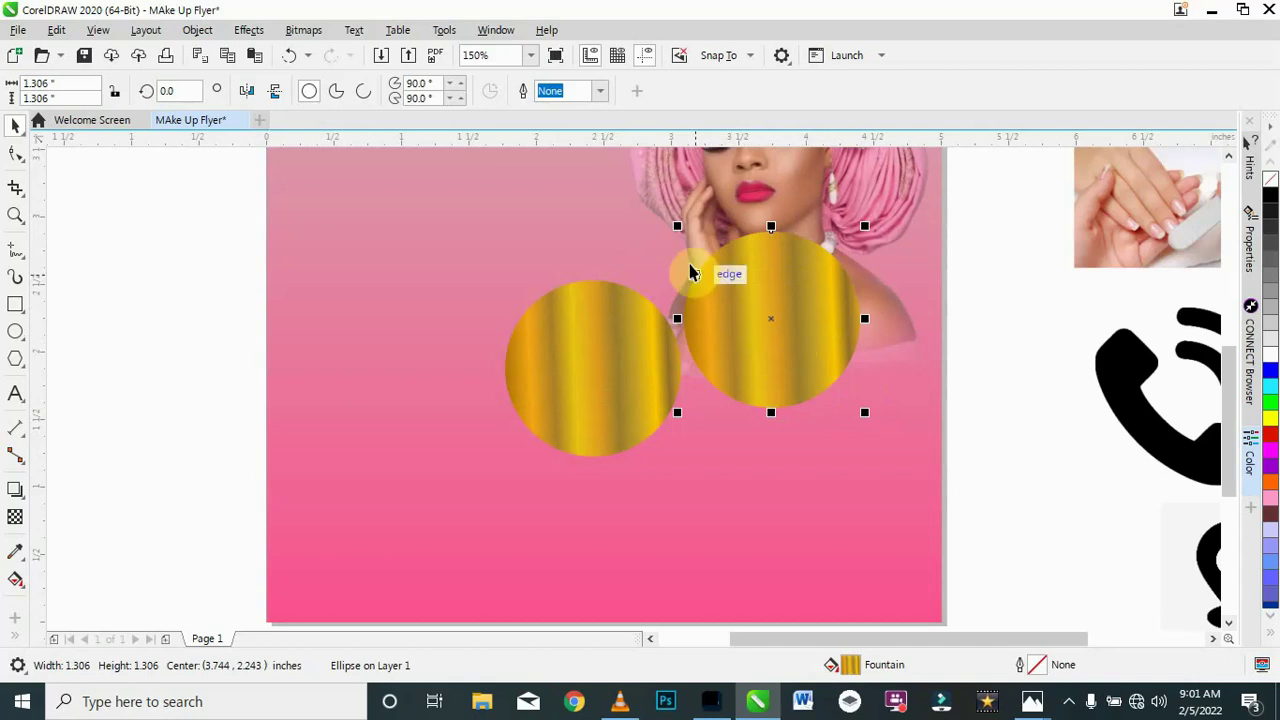
drag(677, 228, 680, 229)
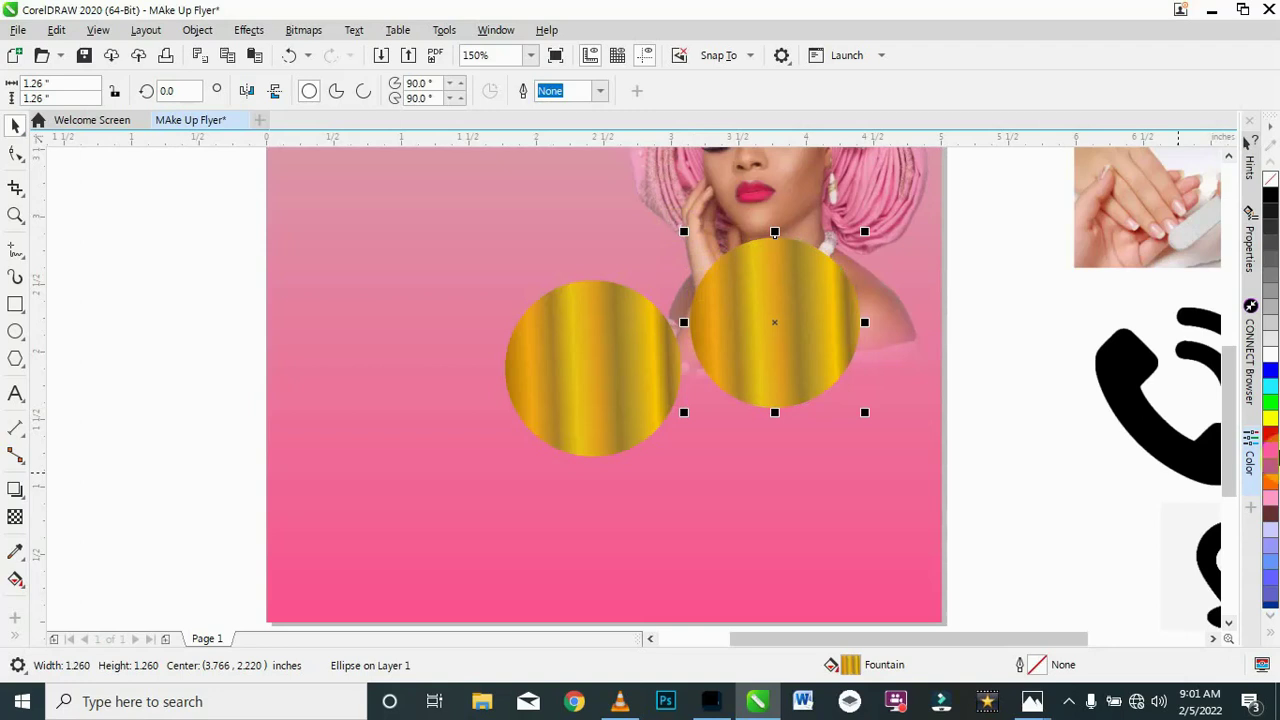
click(1269, 347)
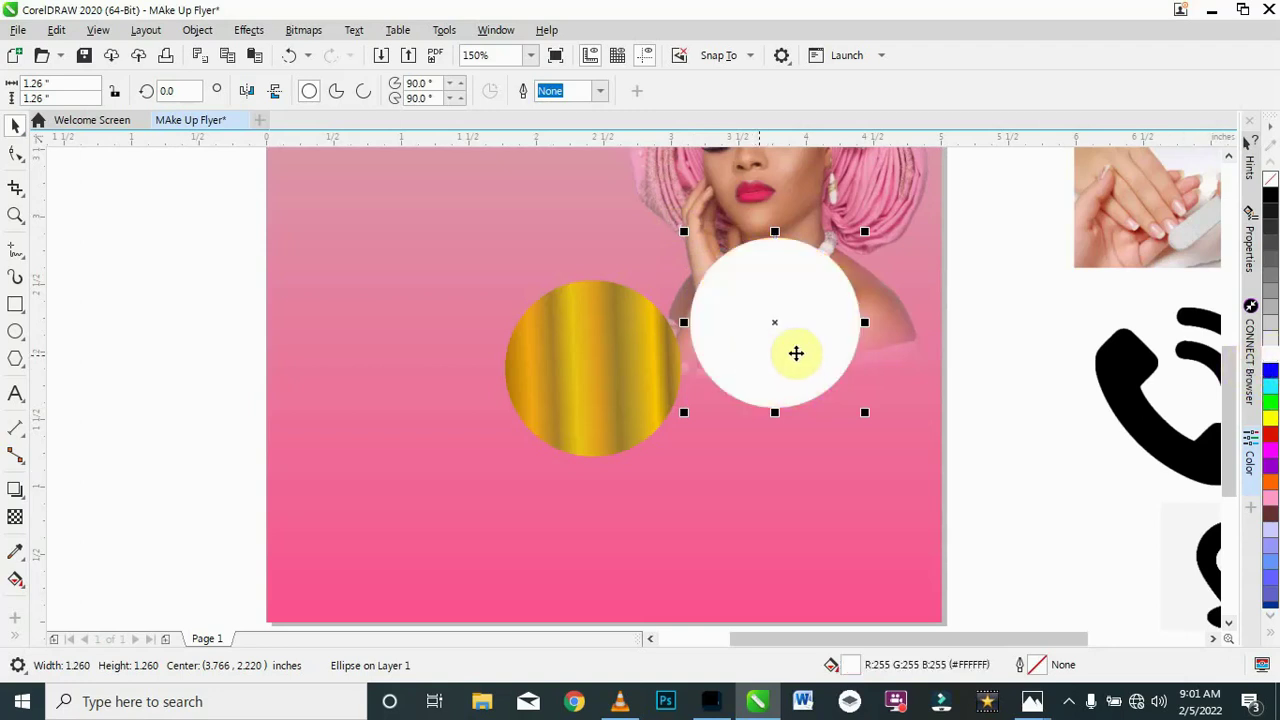
drag(764, 335, 762, 398)
drag(838, 456, 834, 452)
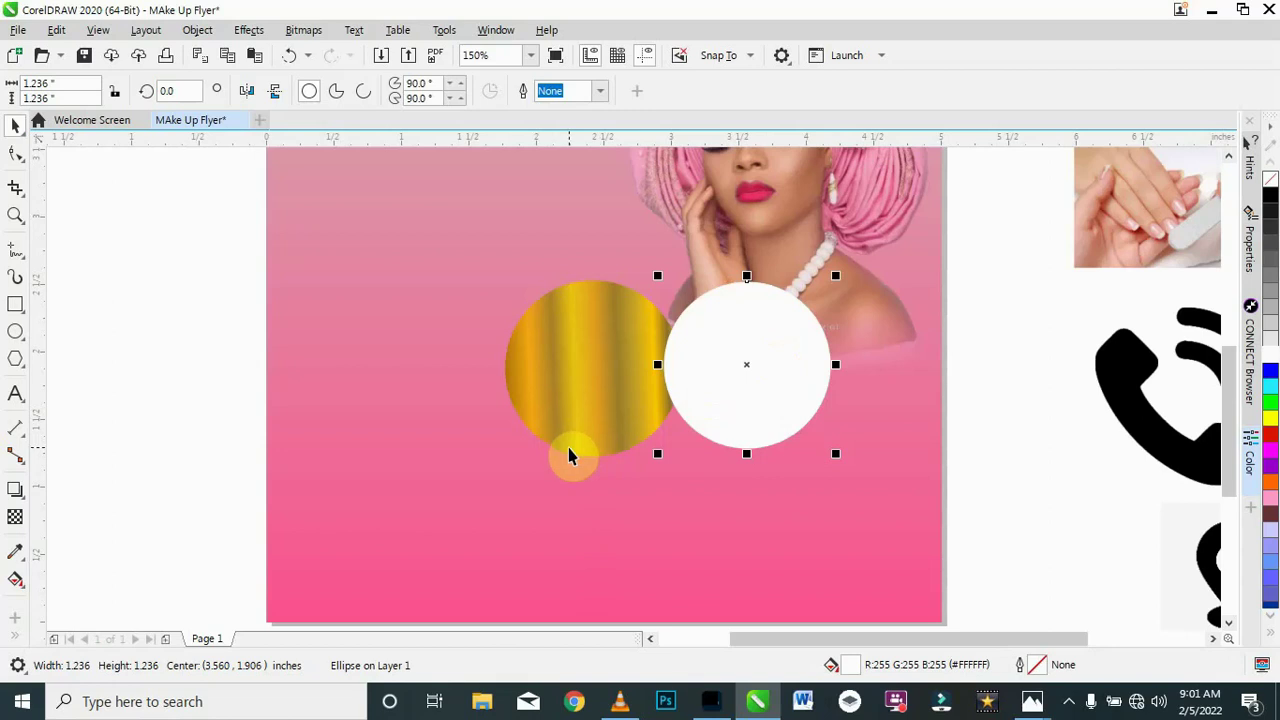
Step: Center the white circle horizontally and vertically on the gold circle so the gold forms a thin ring around it
shift+click(571, 358)
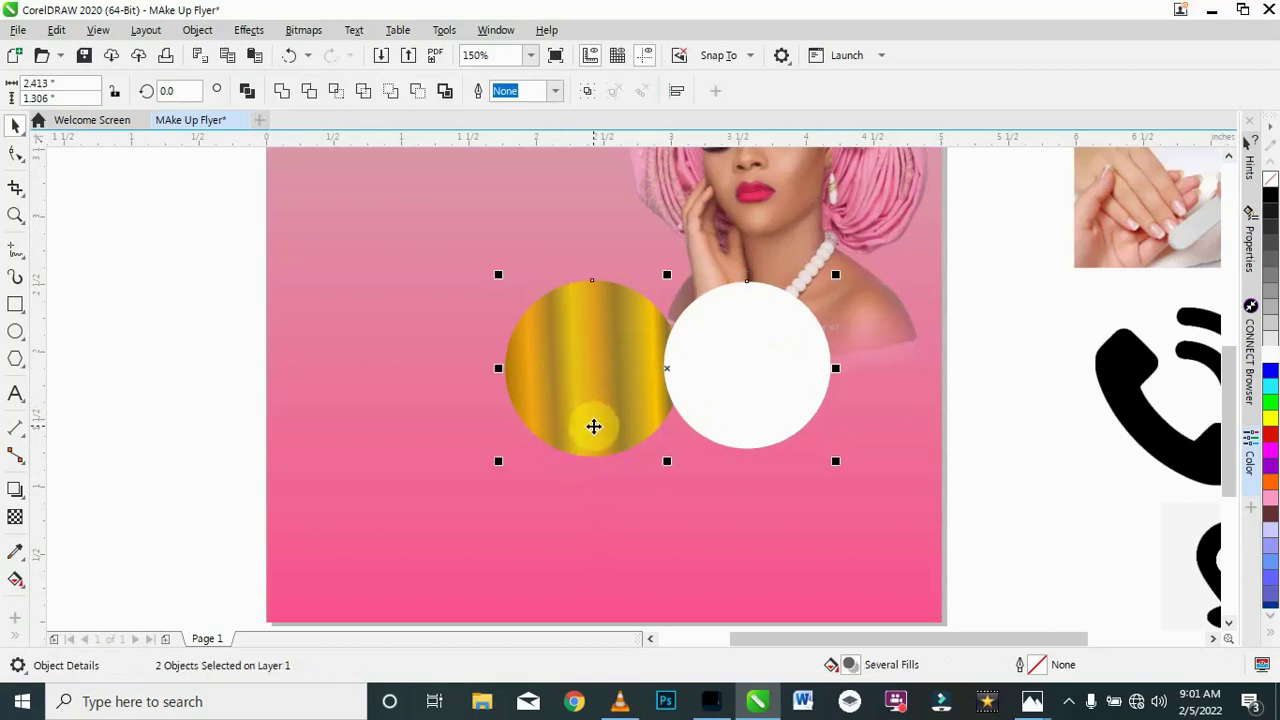
key(c)
key(e)
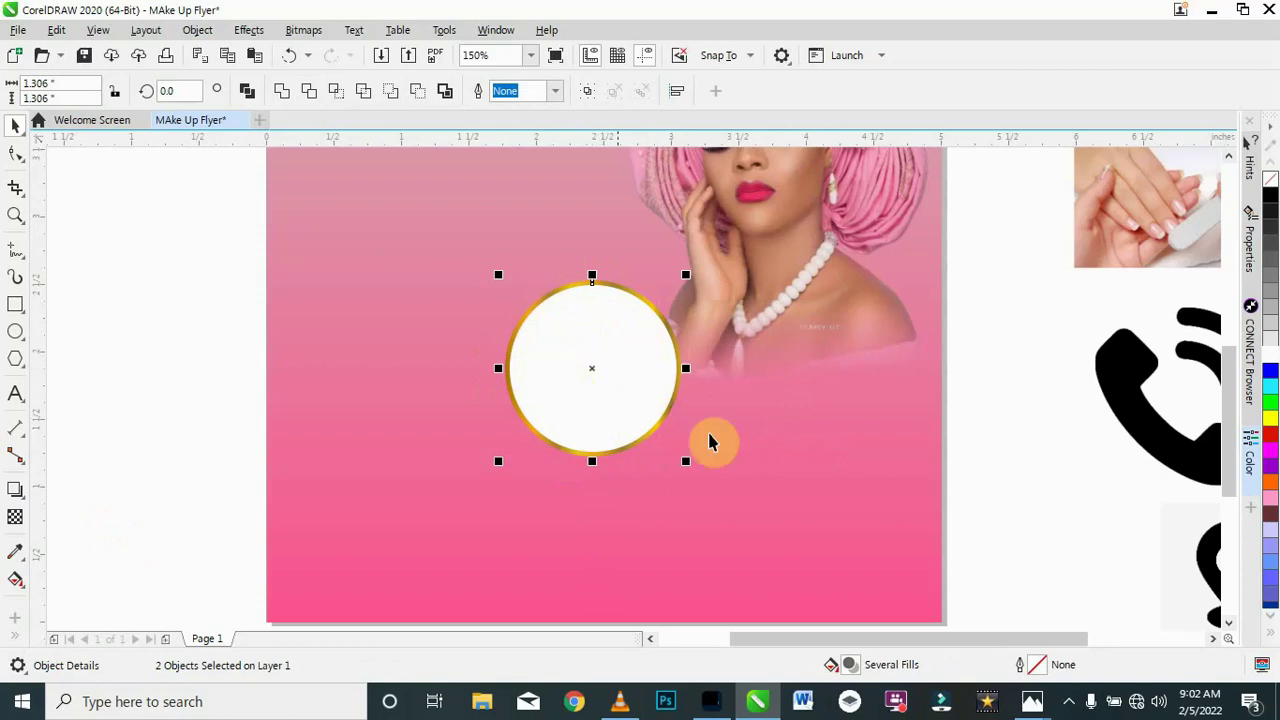
click(1016, 443)
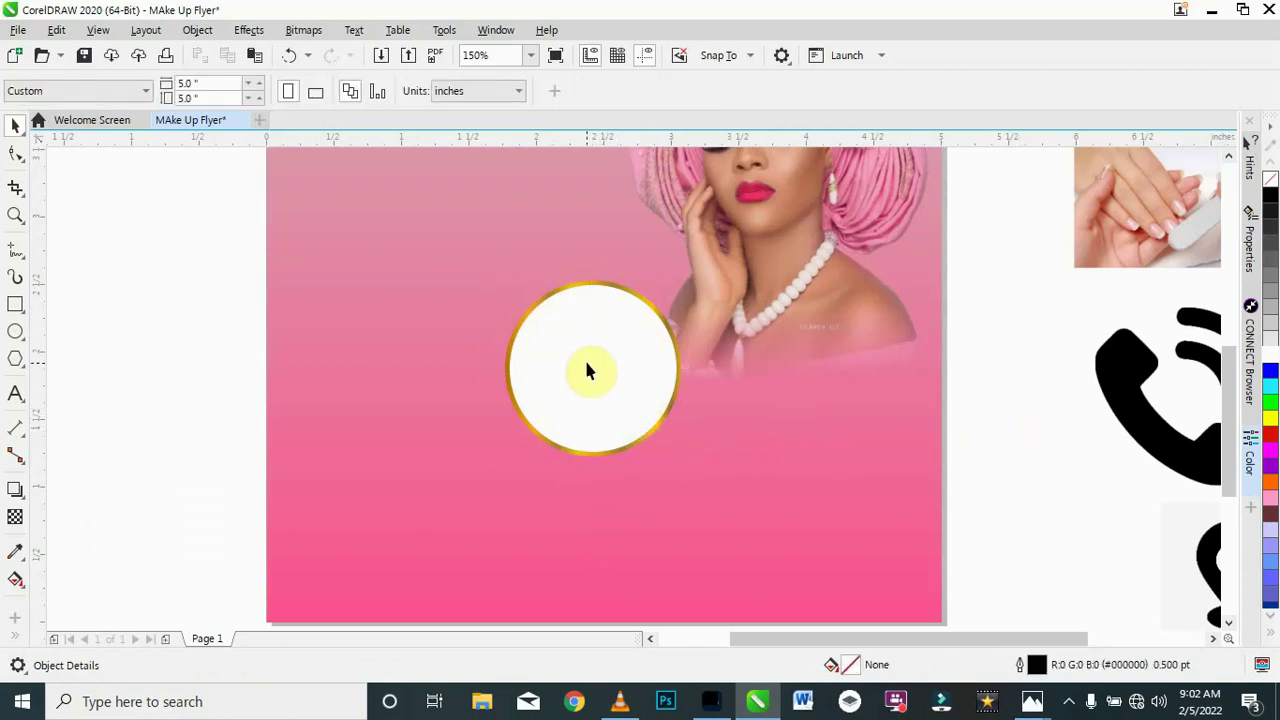
Step: Apply a drop shadow to the white circle, running straight down from its top edge to its bottom edge
click(586, 368)
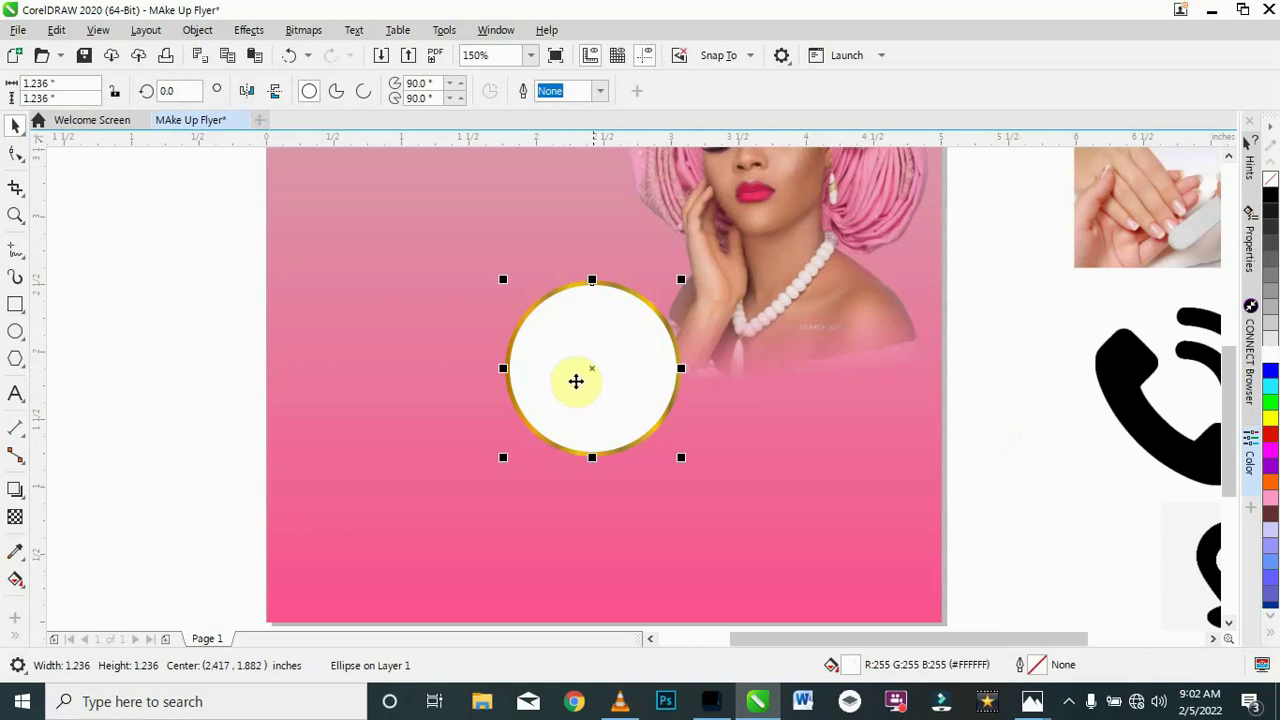
click(15, 491)
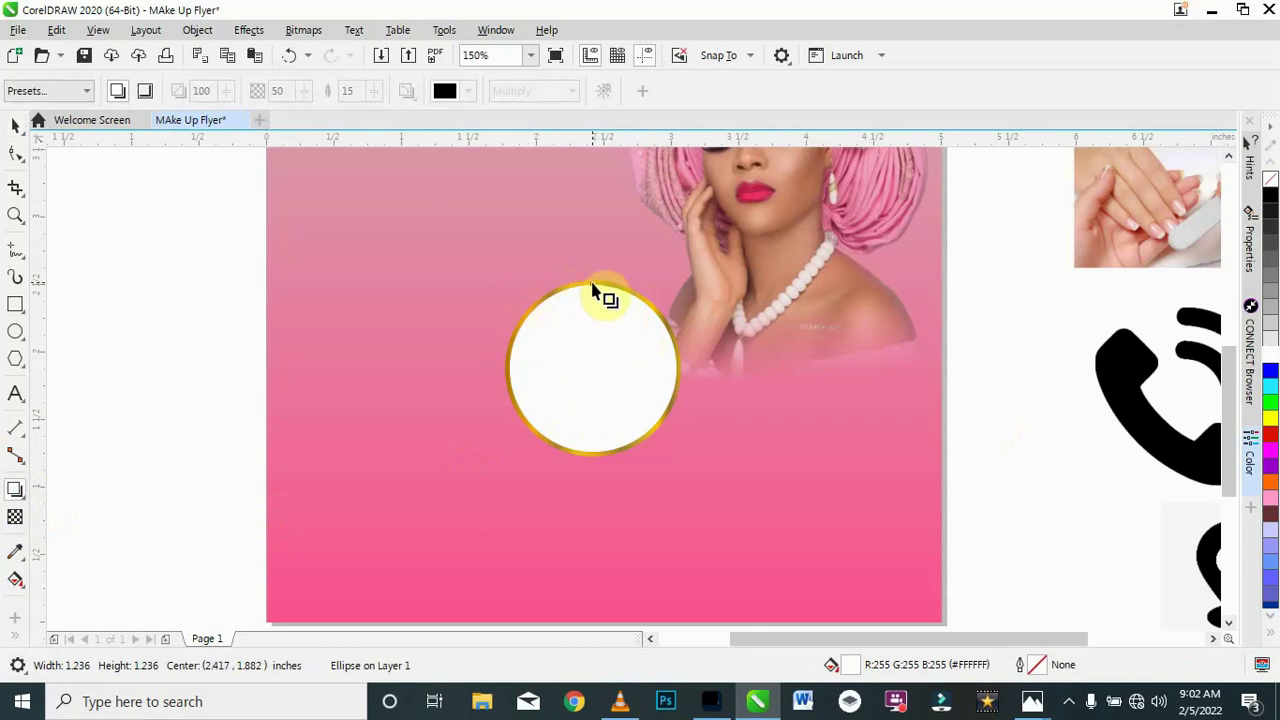
drag(591, 288, 591, 450)
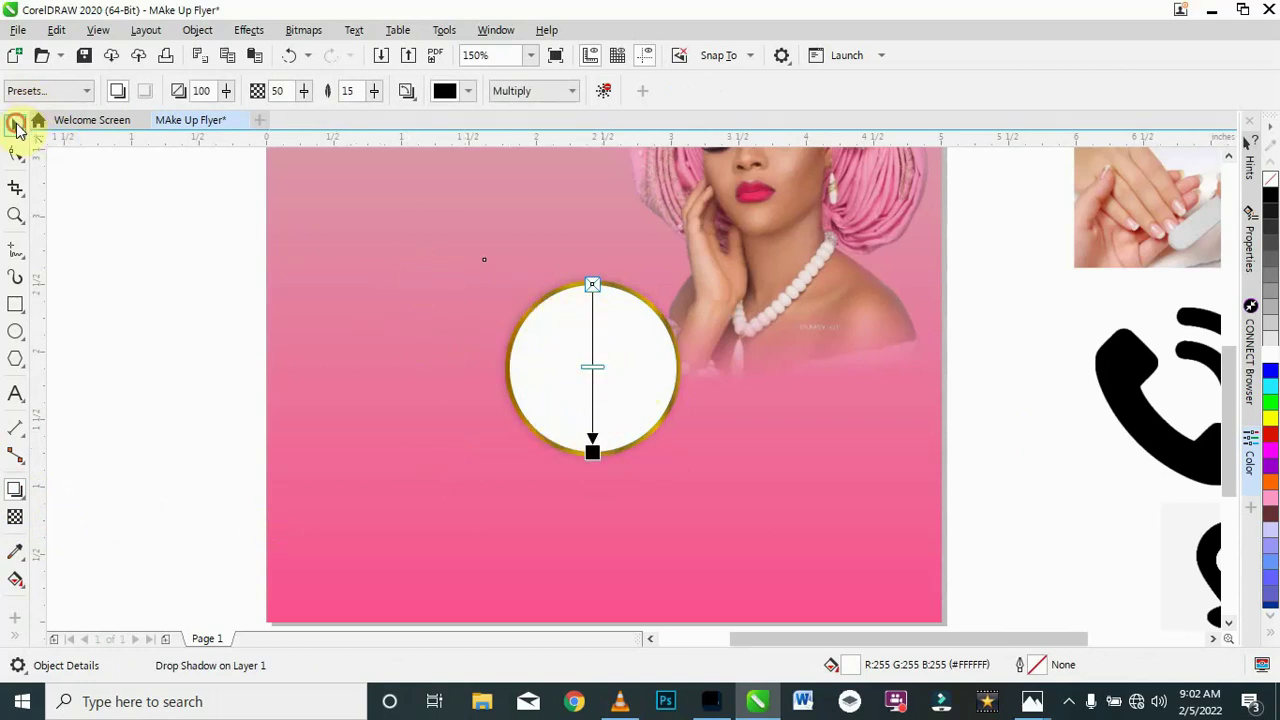
click(15, 125)
click(521, 316)
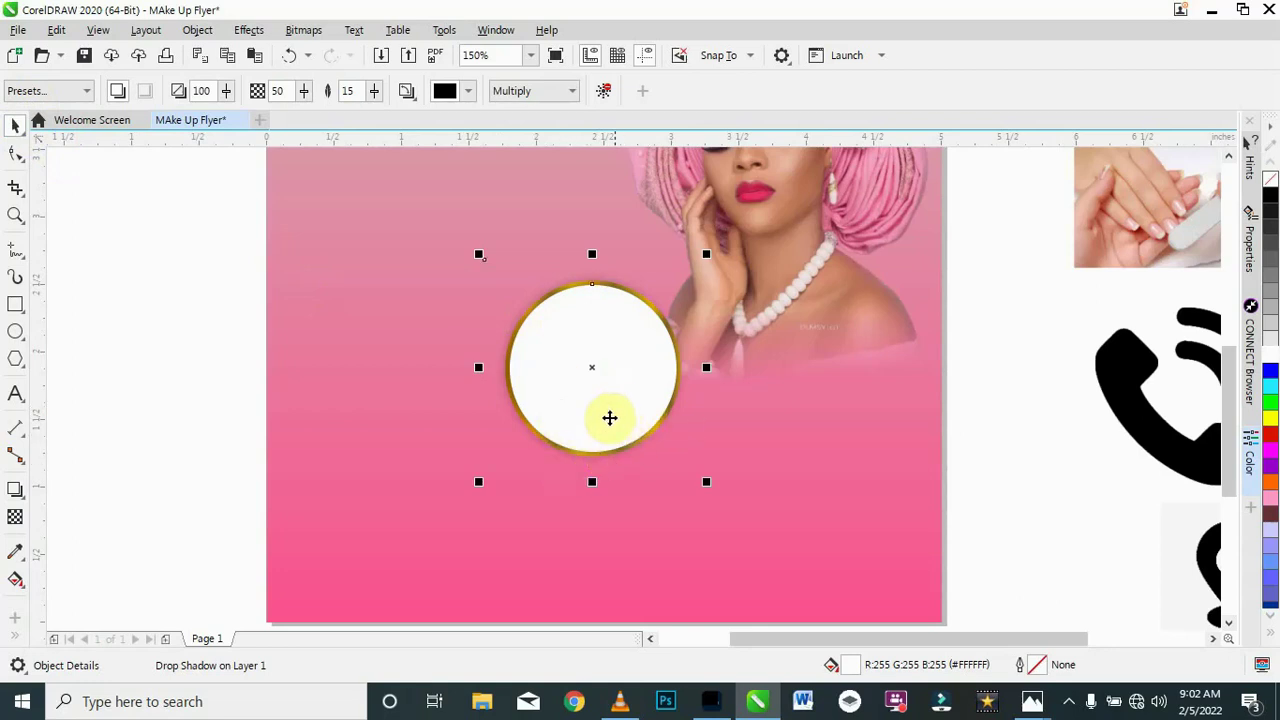
Step: Bring the blue-headwrap portrait onto the flyer beside the gold-ringed white circle and PowerClip it inside that circle
scroll(1039, 362, down, 4)
drag(1046, 312, 875, 373)
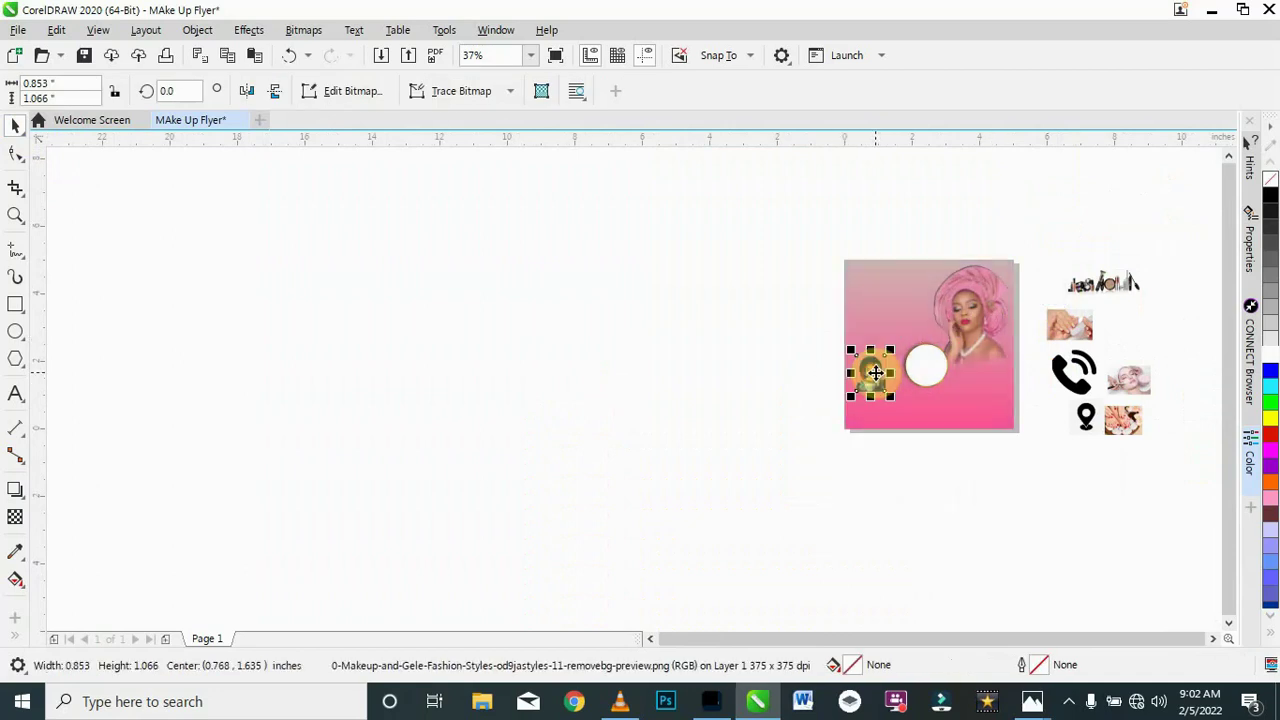
scroll(875, 373, up, 4)
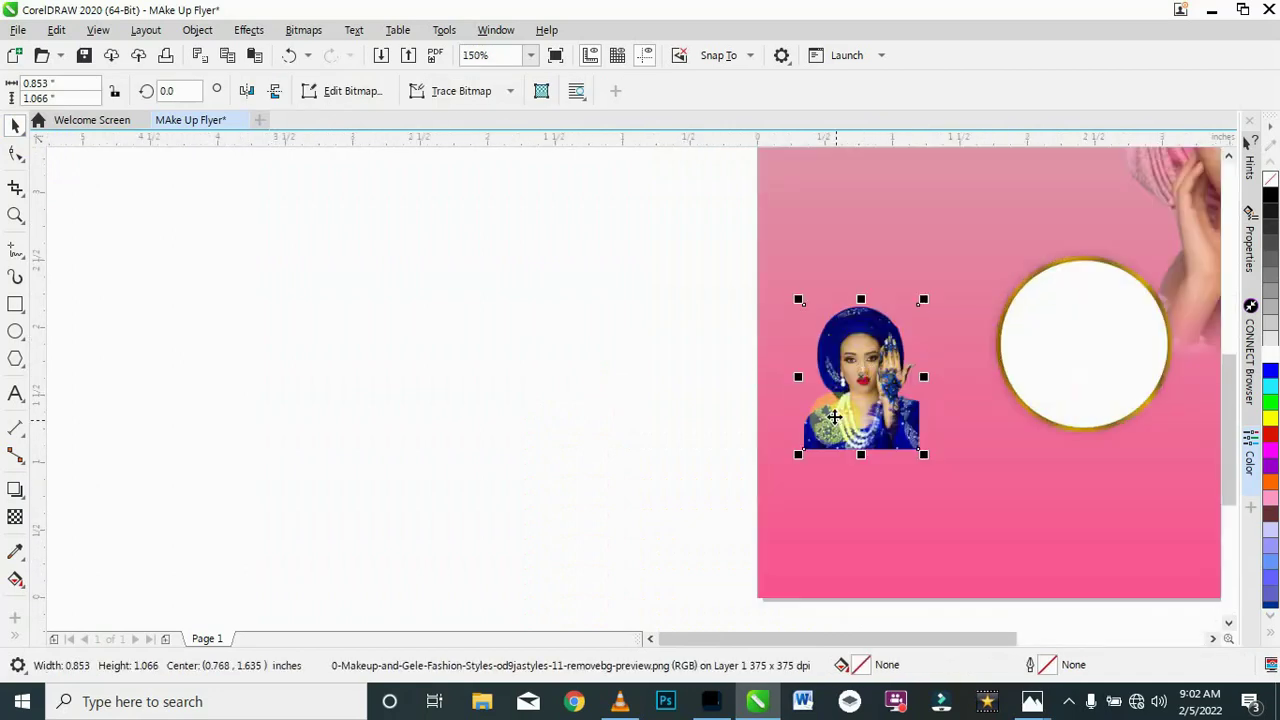
right_click(868, 382)
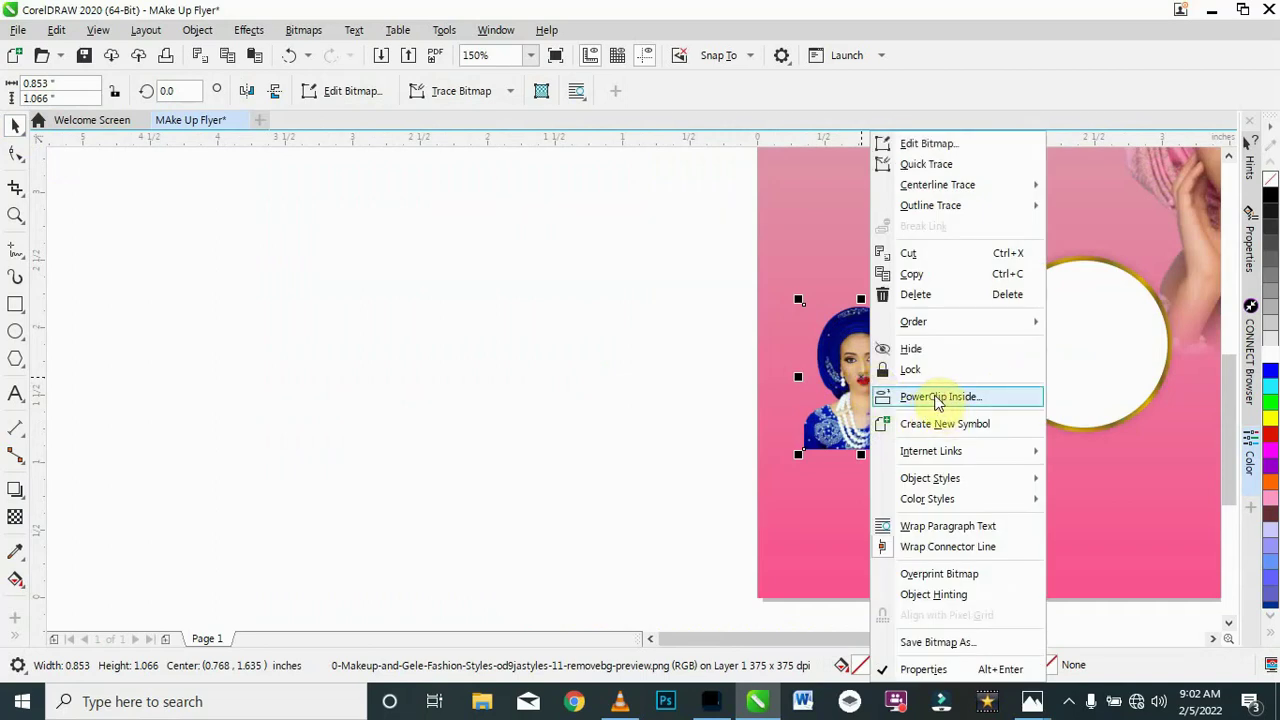
click(937, 398)
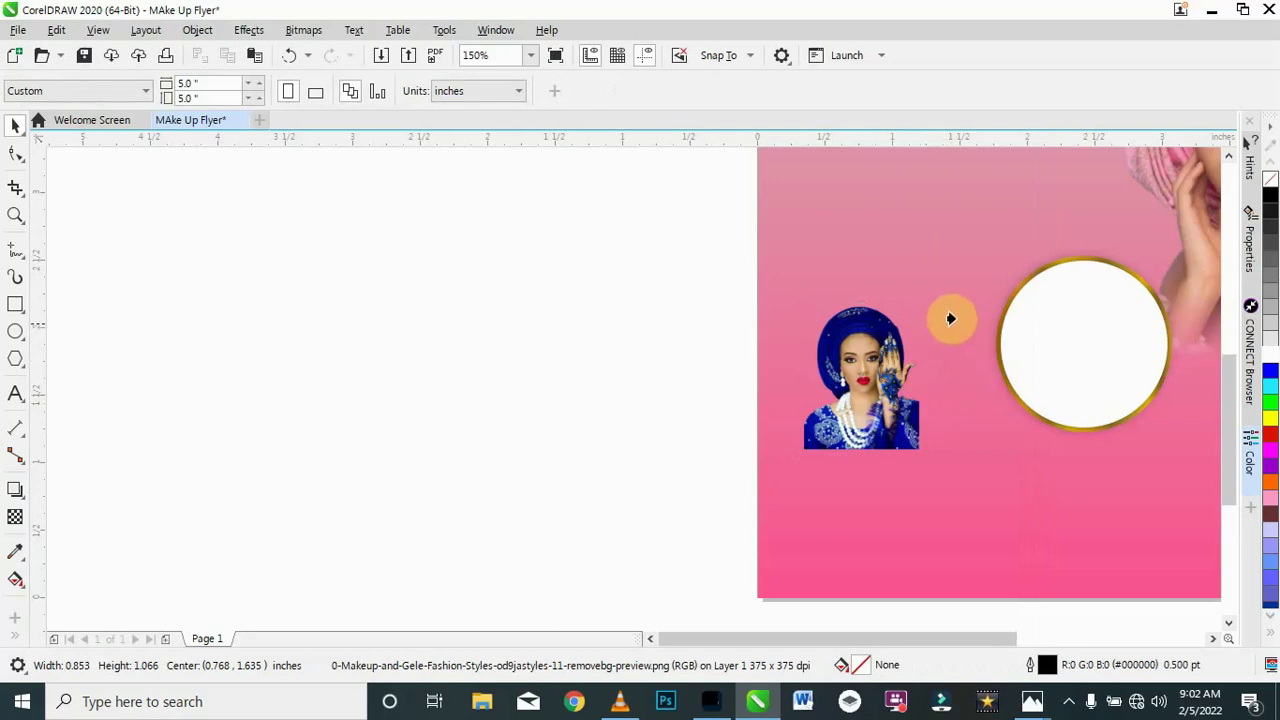
click(1083, 338)
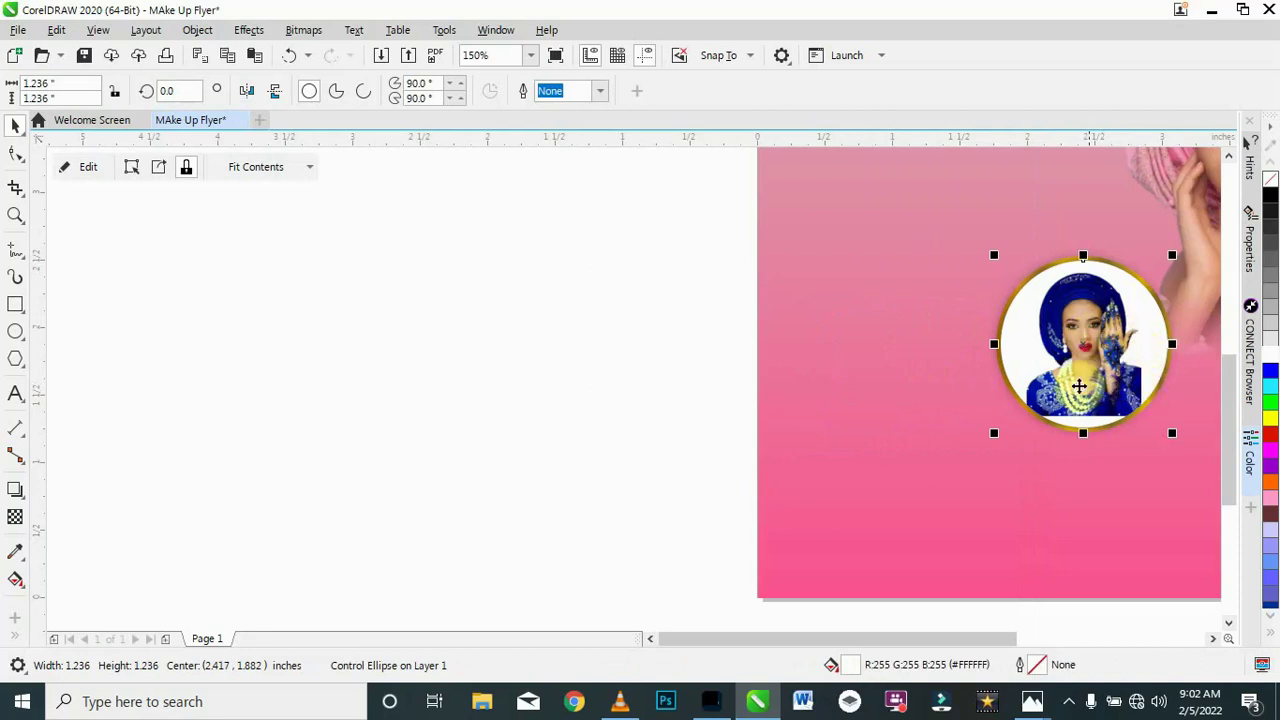
Step: Enlarge the clipped portrait inside the circle to about 1.012 x 1.266 inches, centered at about 2.477, 1.796 inches
key(alt)
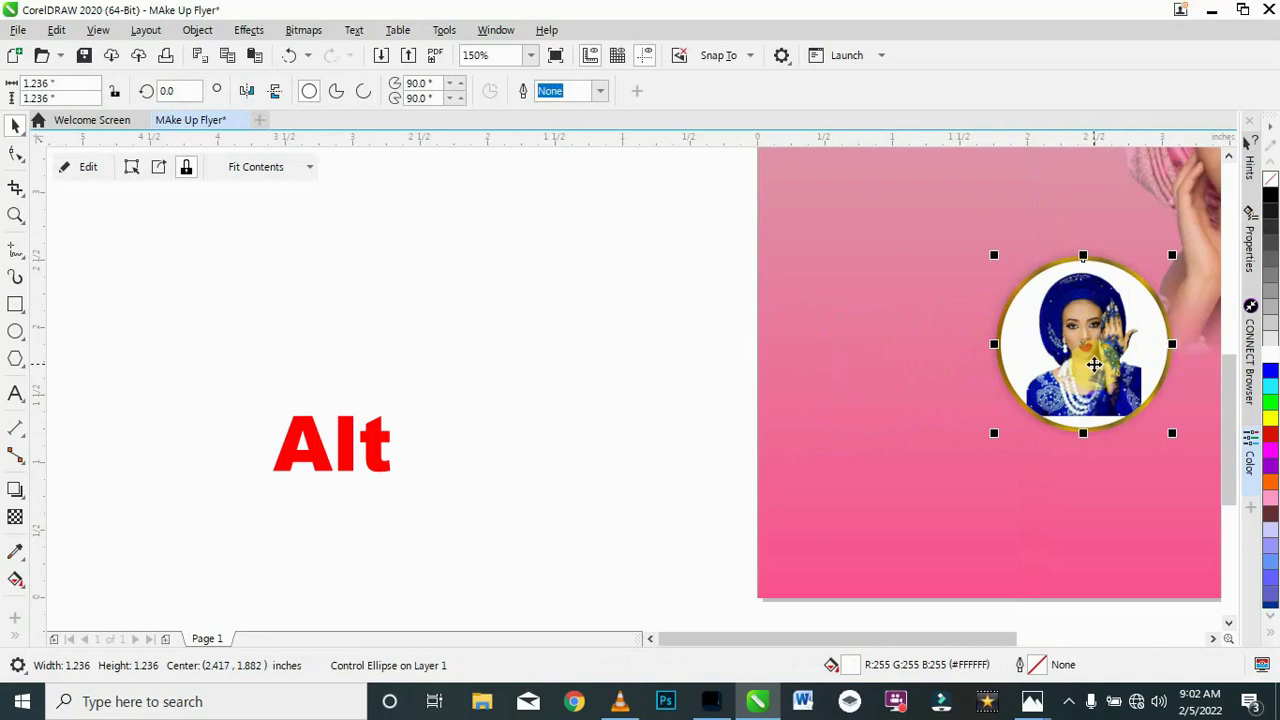
alt+click(1094, 364)
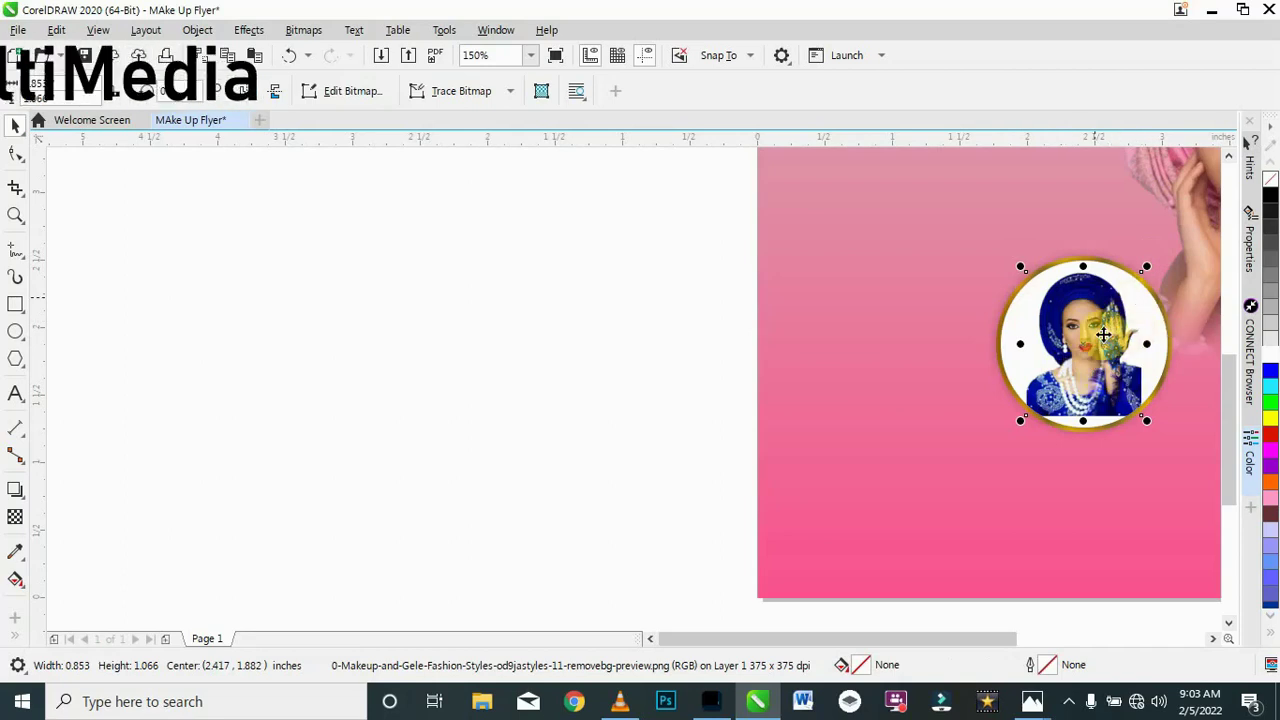
drag(1145, 421, 1166, 449)
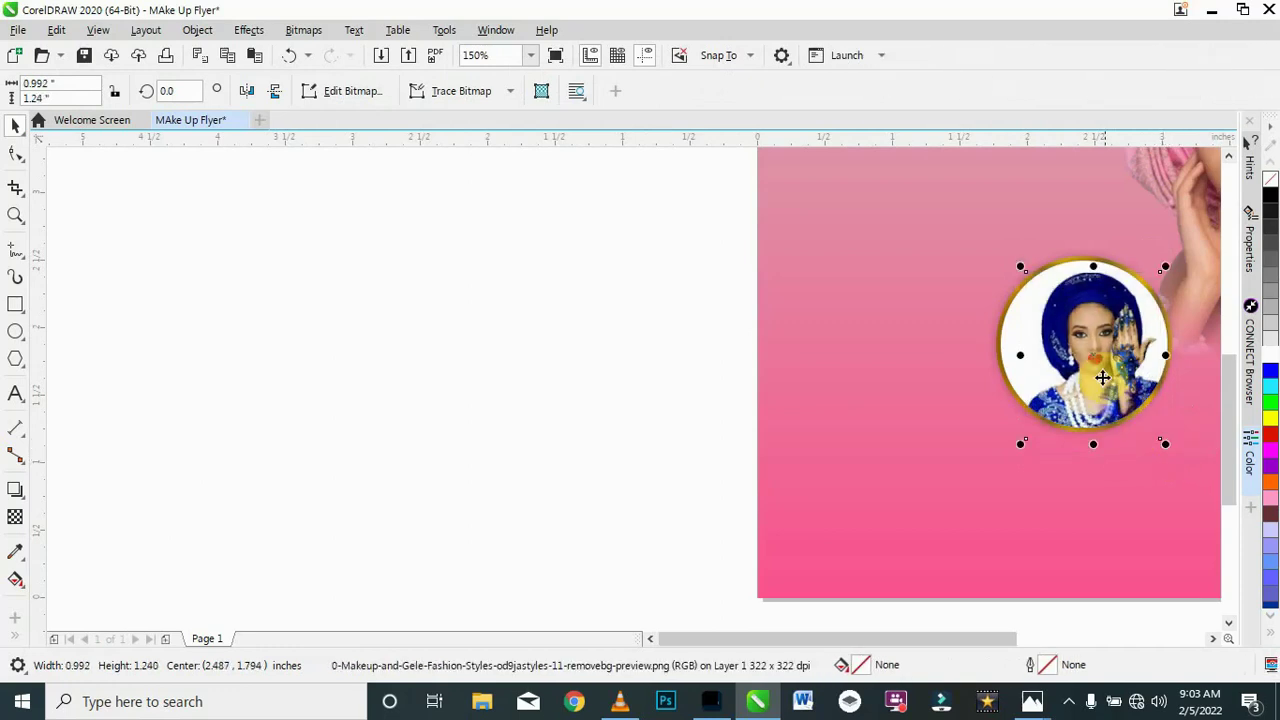
drag(1098, 368, 1095, 370)
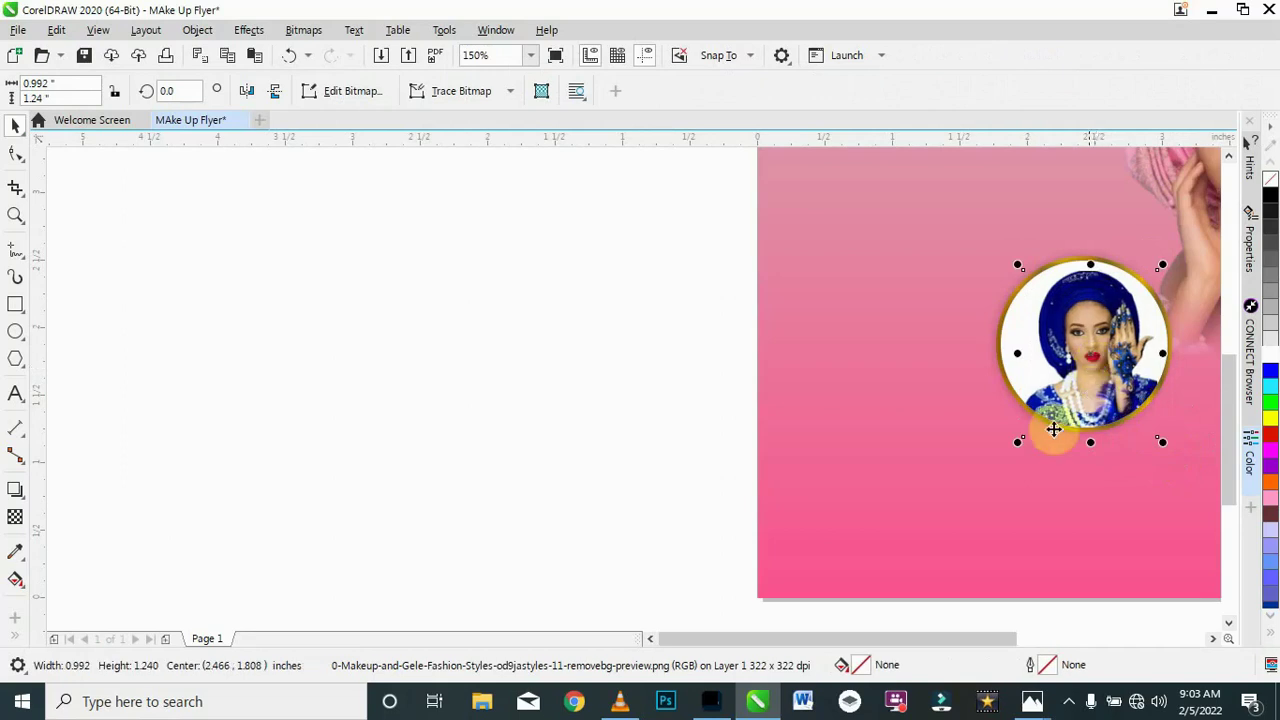
drag(1166, 449, 1163, 449)
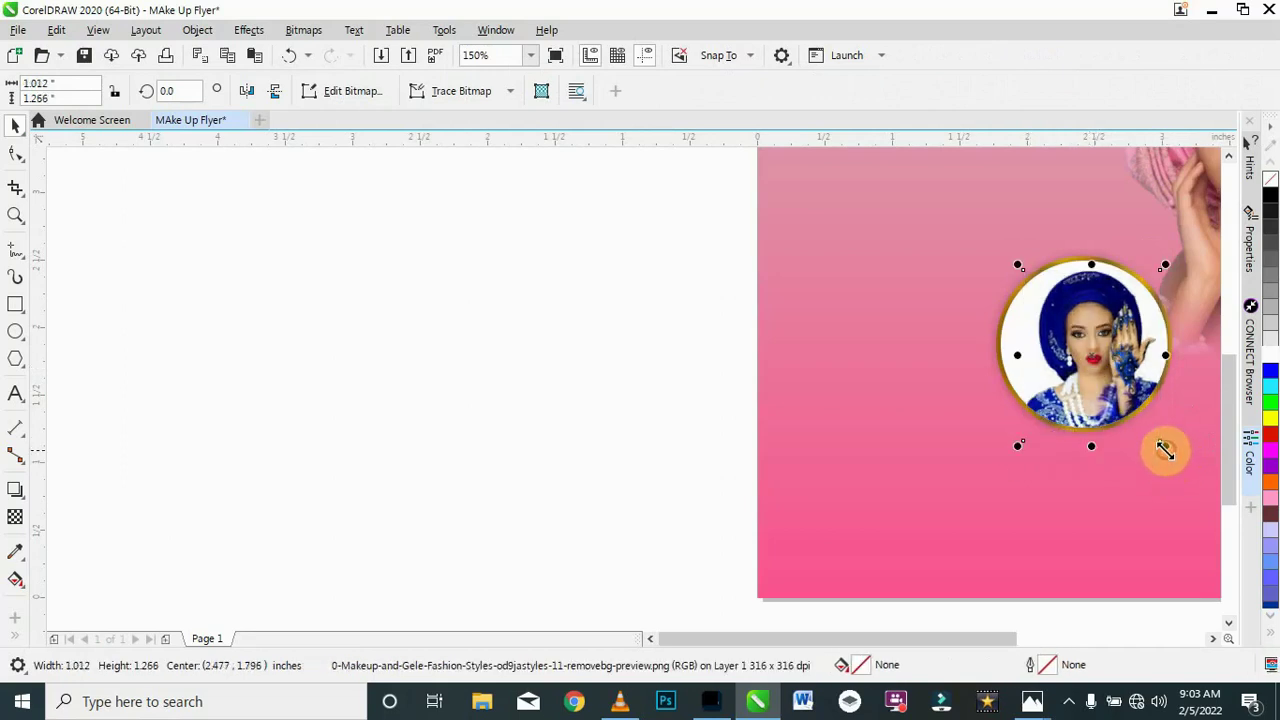
click(694, 363)
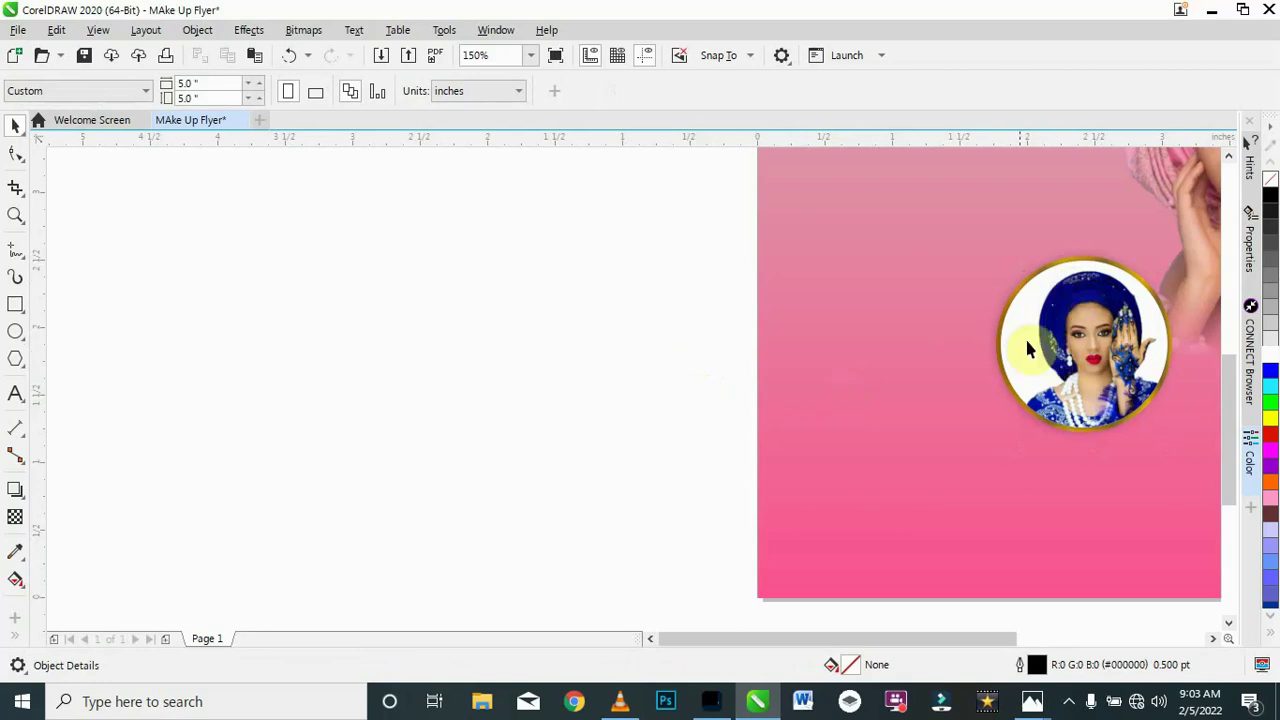
Step: Open the circle's PowerClip contents for editing, try repositioning the portrait, and finish editing
click(1100, 338)
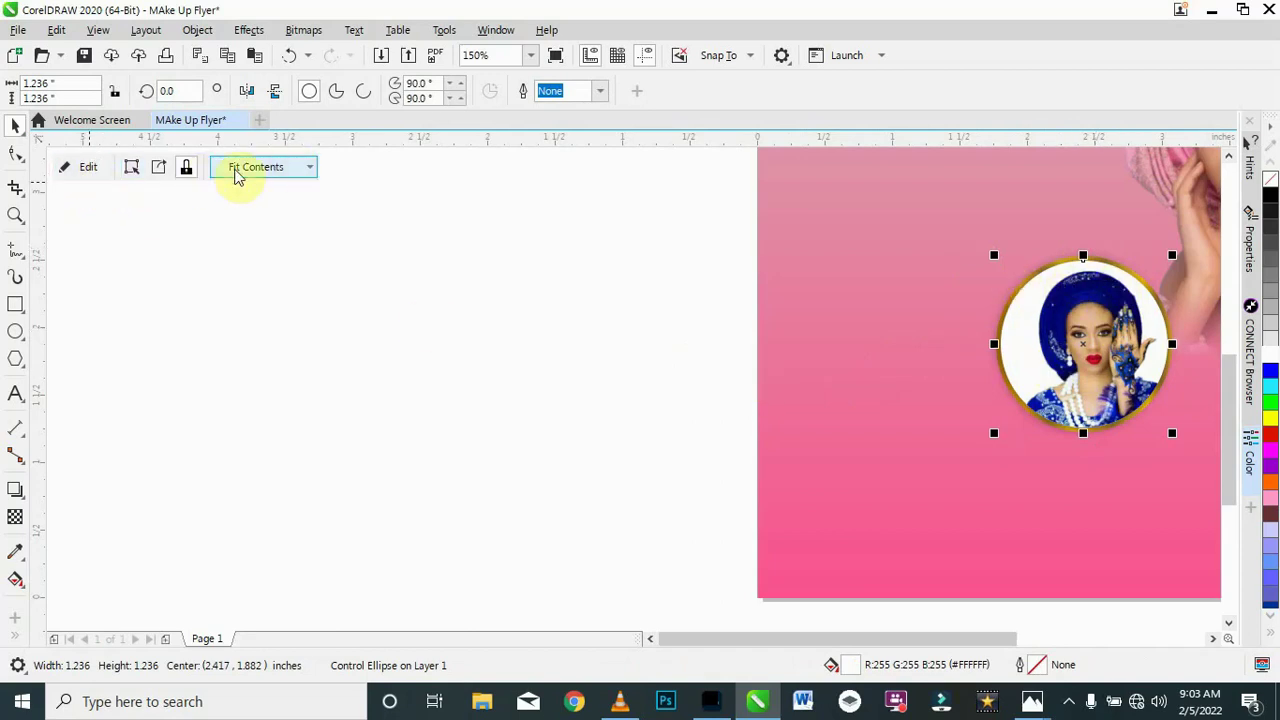
click(89, 169)
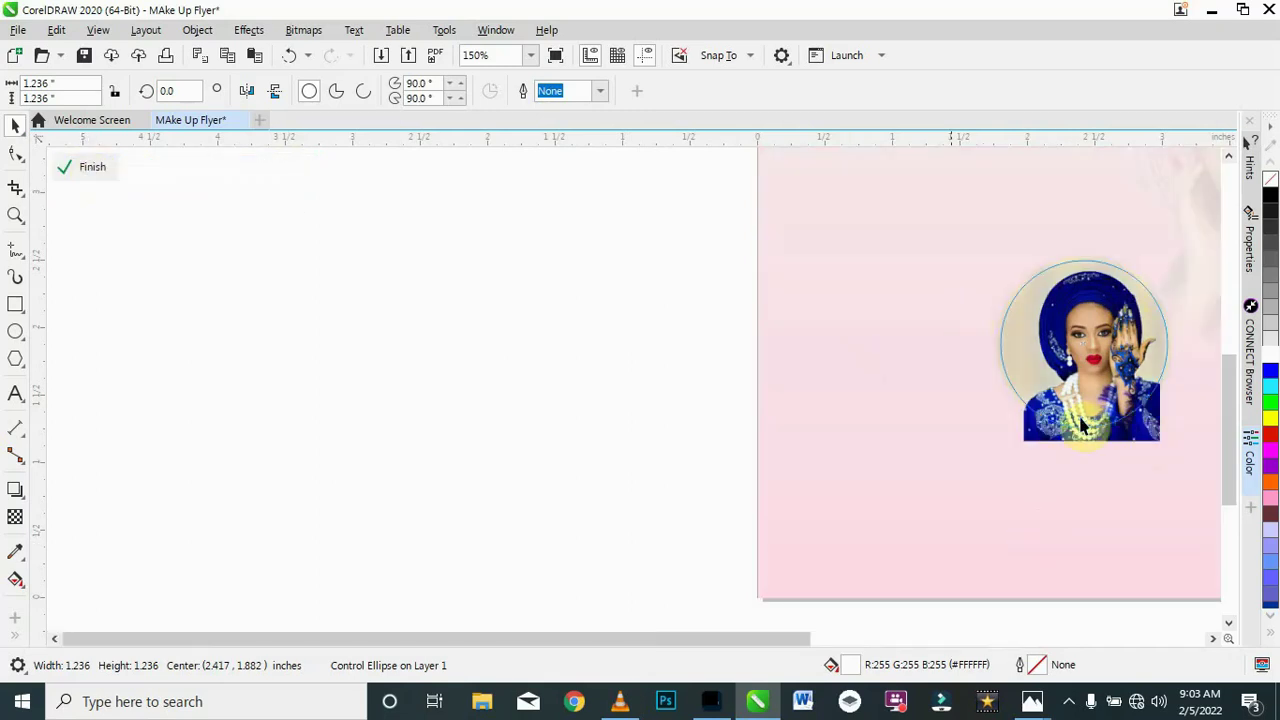
drag(1132, 421, 1155, 398)
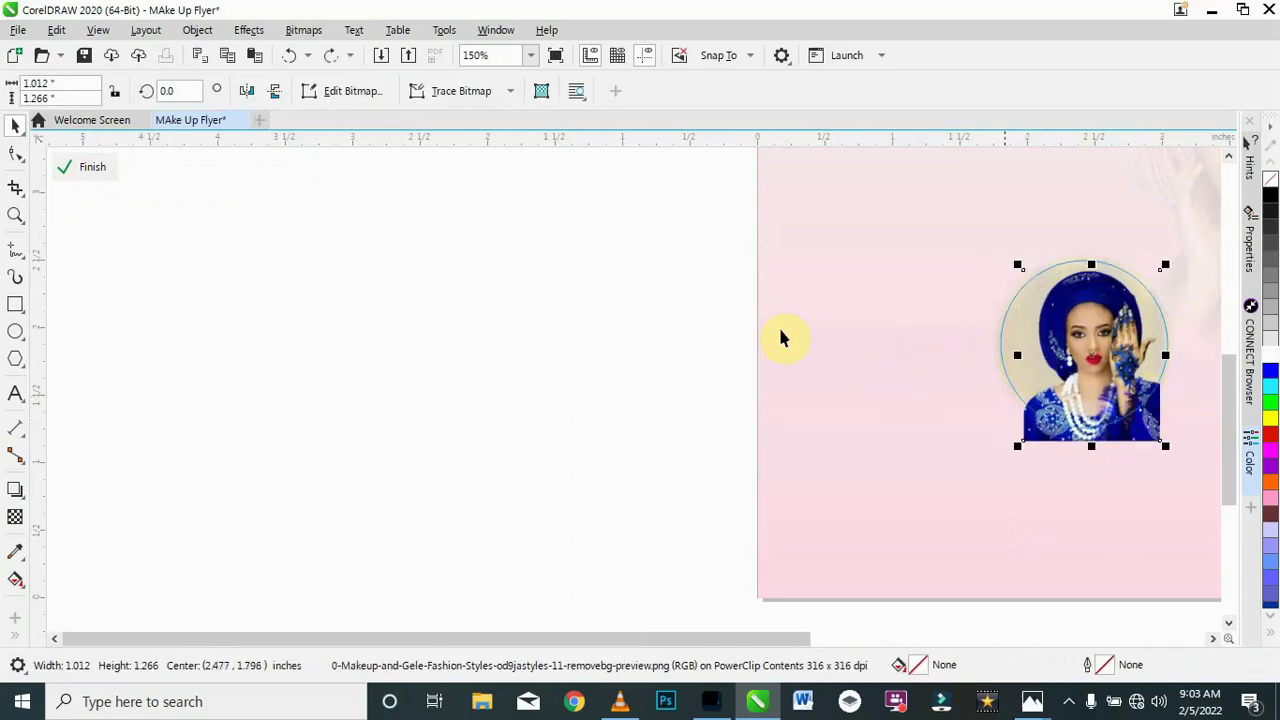
click(84, 168)
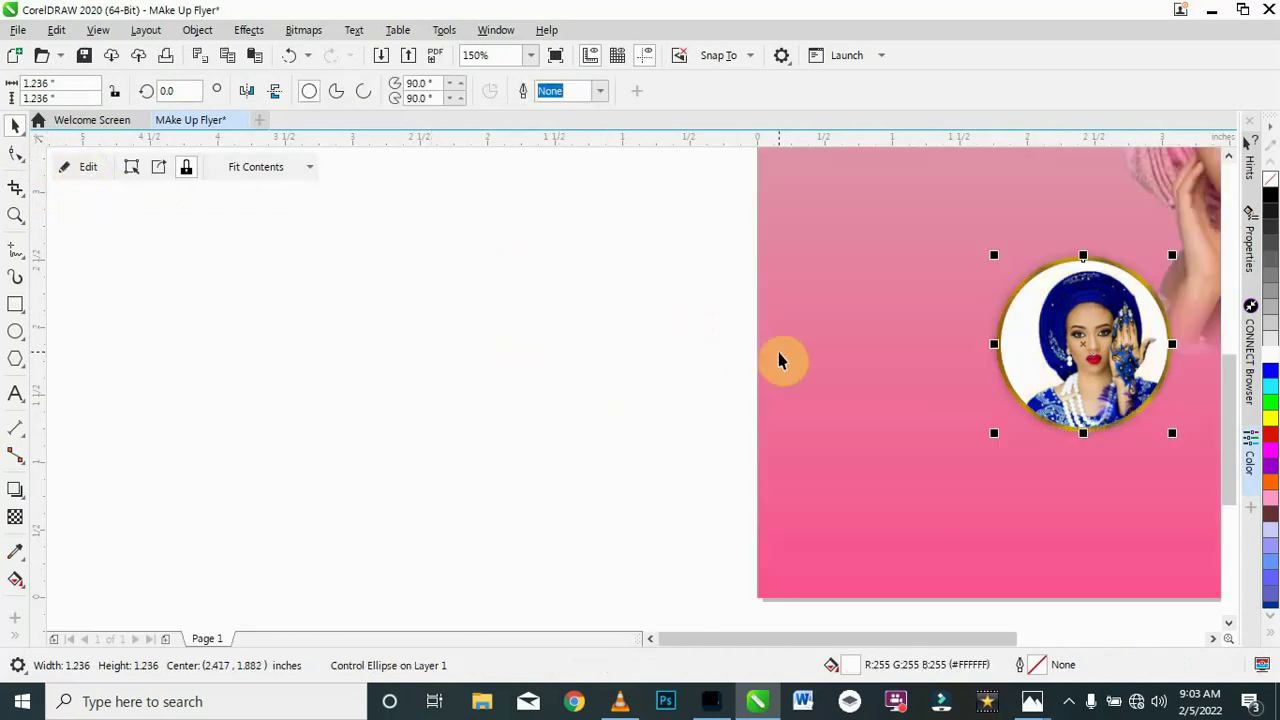
Step: Try moving the portrait-filled circle to the left of the gold circle and undo the move
scroll(780, 360, down, 3)
scroll(871, 338, up, 3)
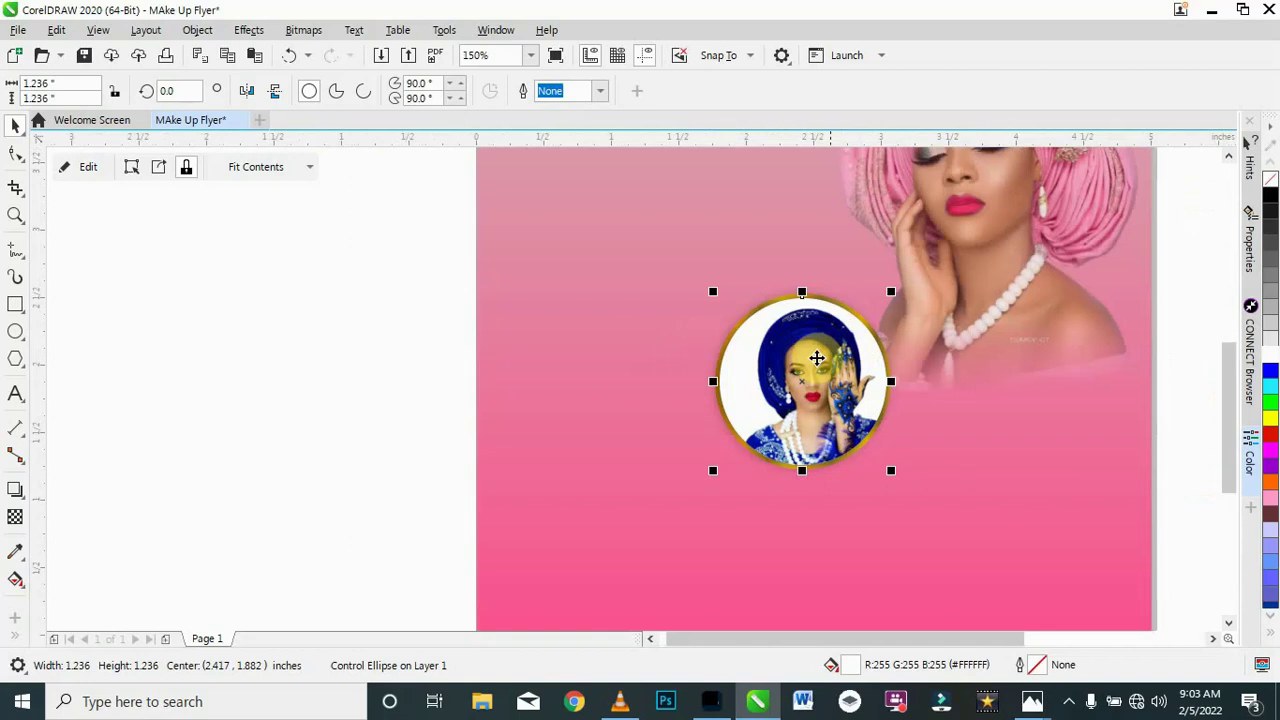
drag(686, 362, 666, 358)
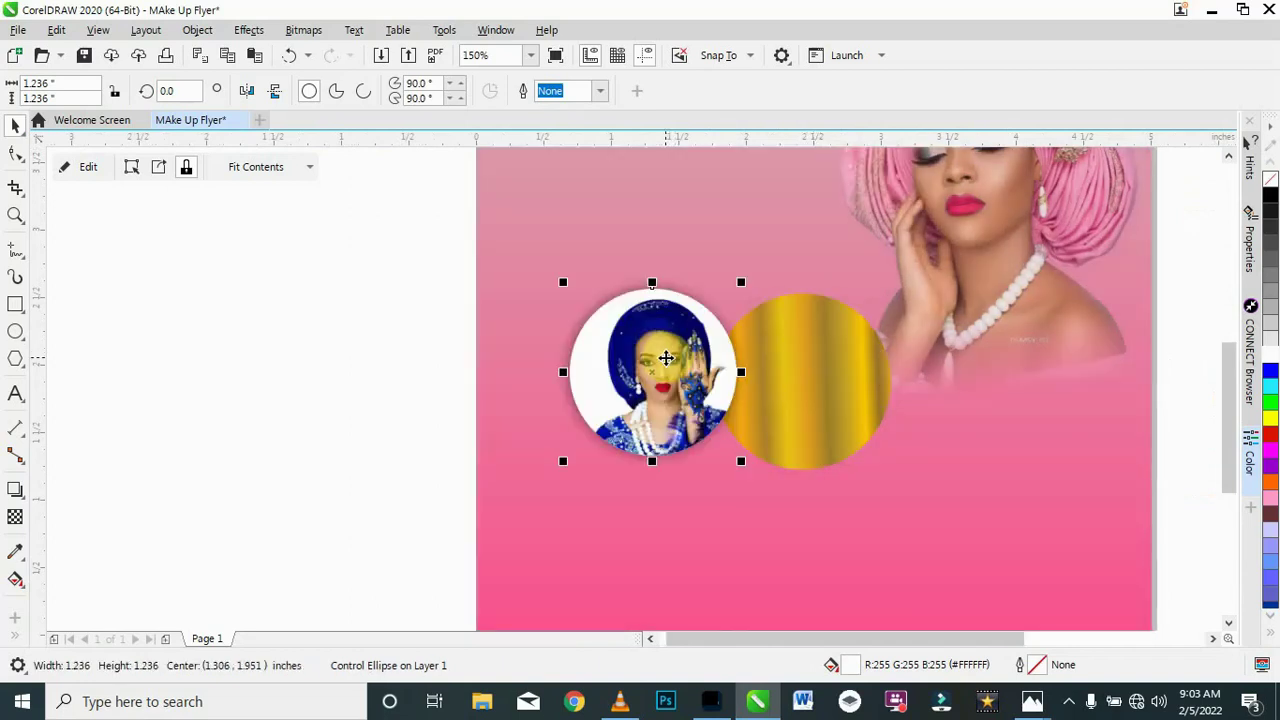
key(ctrl+z)
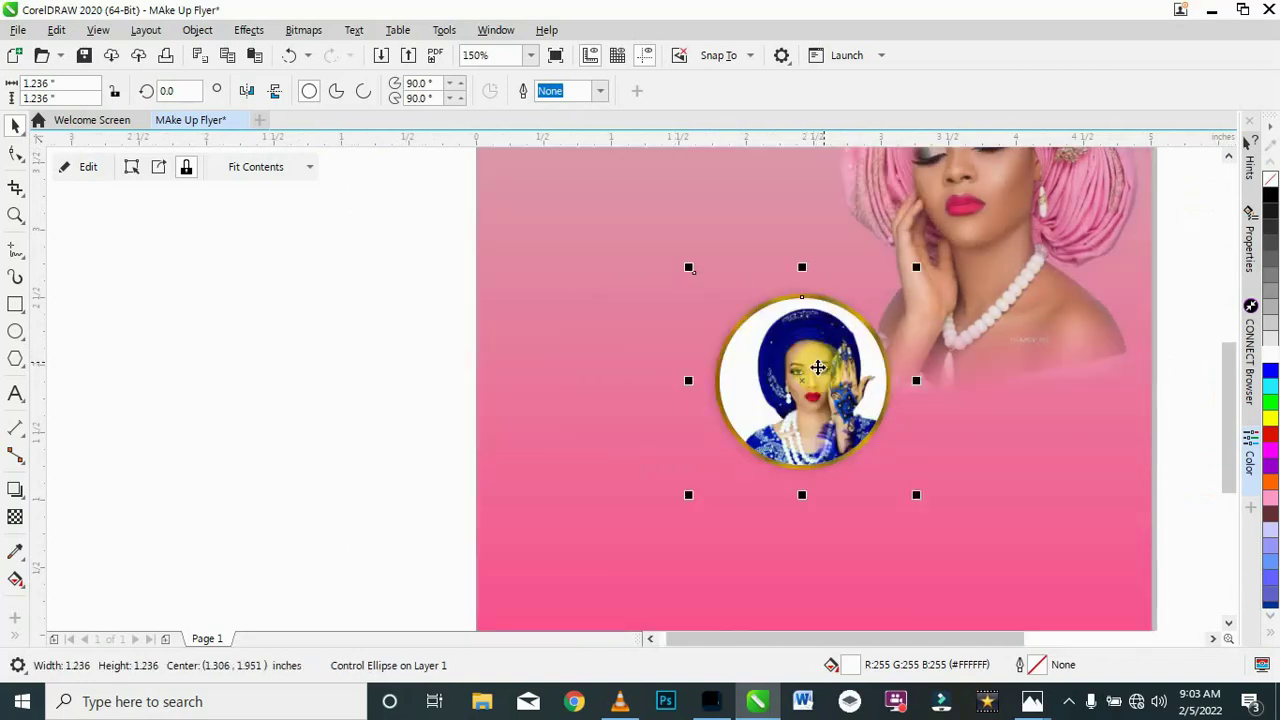
Step: Group the portrait circle, its shadow and the gold circle, and shrink the group to about 1.362 inches, centered at about 2.637, 2.162 inches
drag(397, 221, 918, 527)
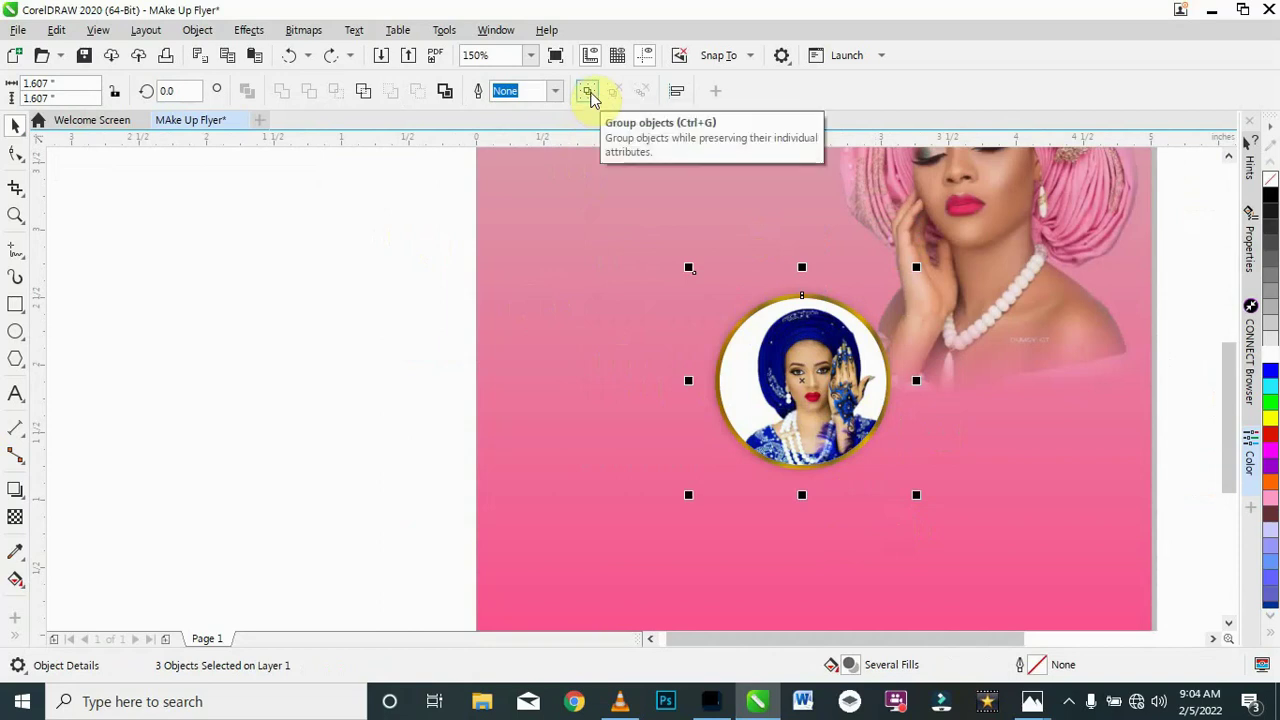
click(589, 92)
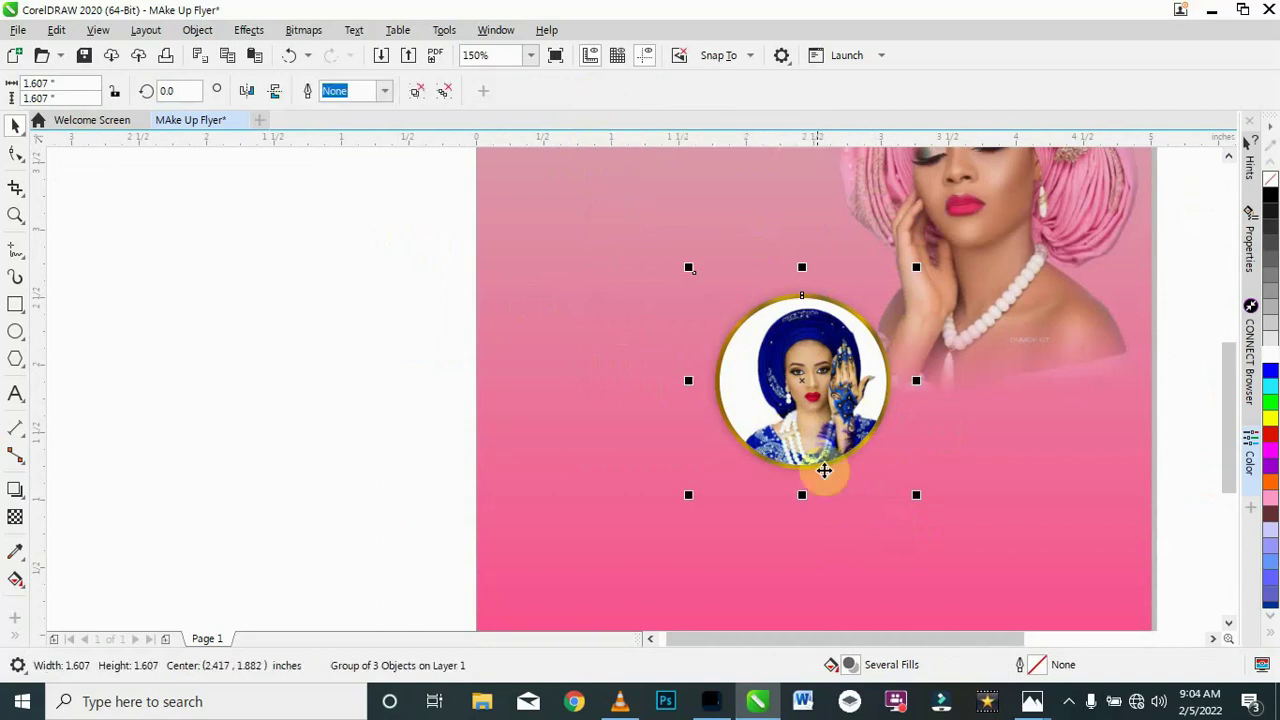
drag(689, 268, 720, 297)
drag(819, 400, 835, 347)
scroll(835, 347, down, 4)
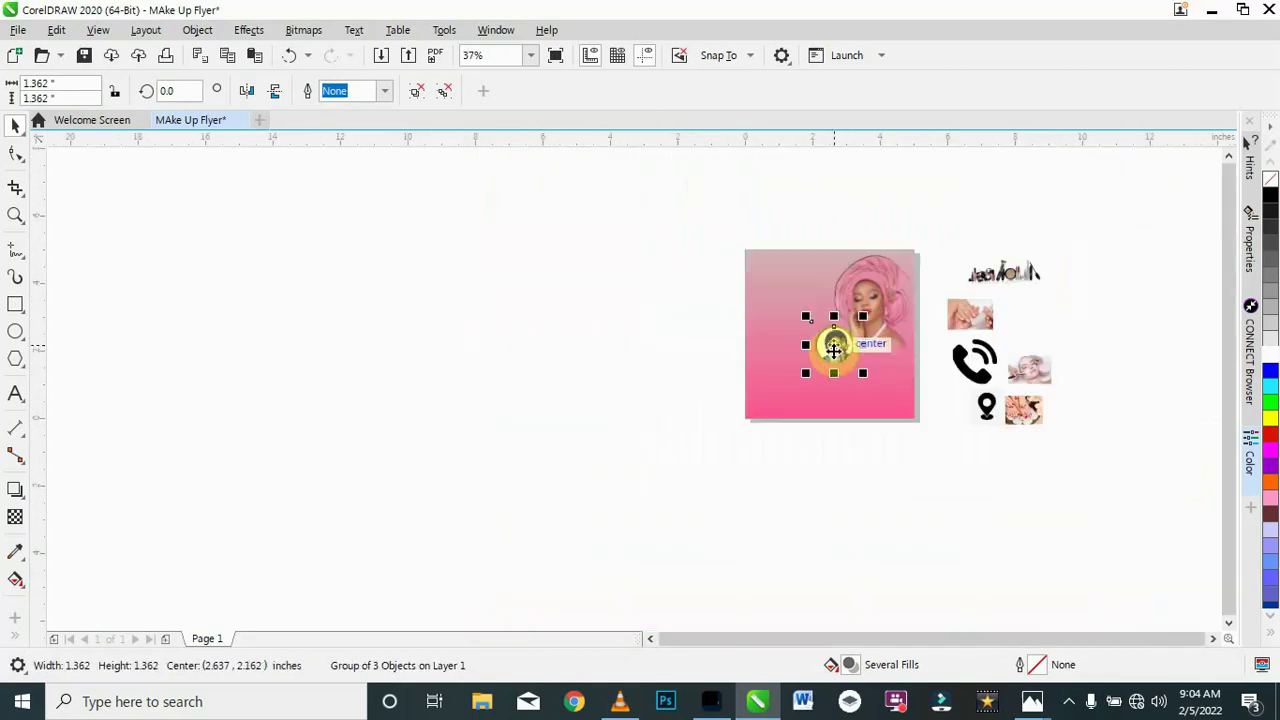
Step: Copy the ringed portrait group and place the copy to its lower right, centered at about 3.643, 1.698 inches
scroll(835, 347, up, 2)
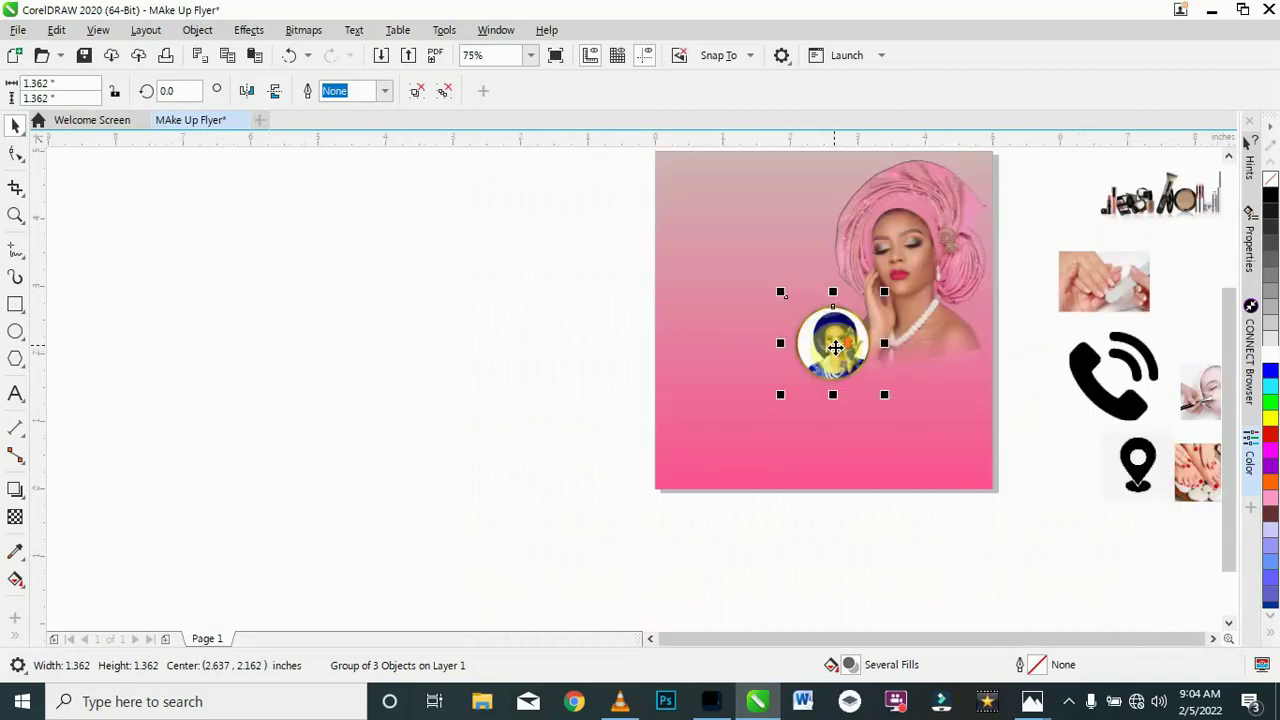
drag(827, 348, 766, 408)
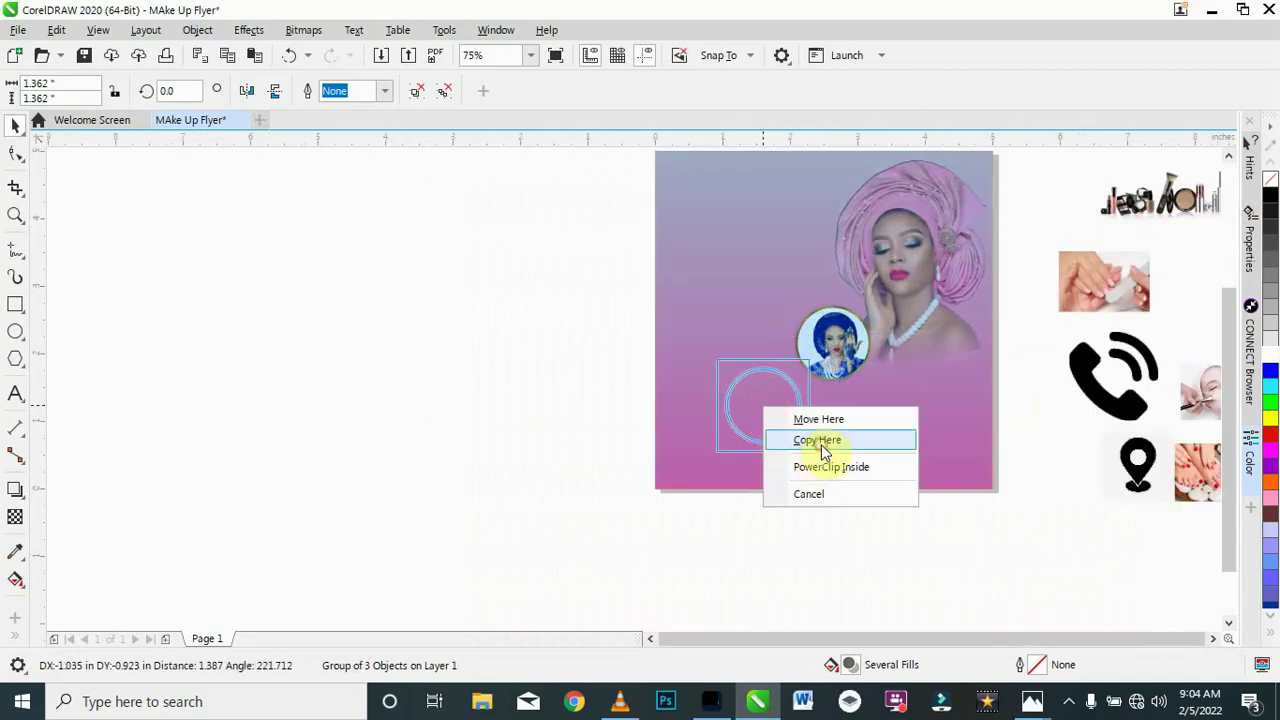
click(822, 441)
drag(775, 412, 912, 378)
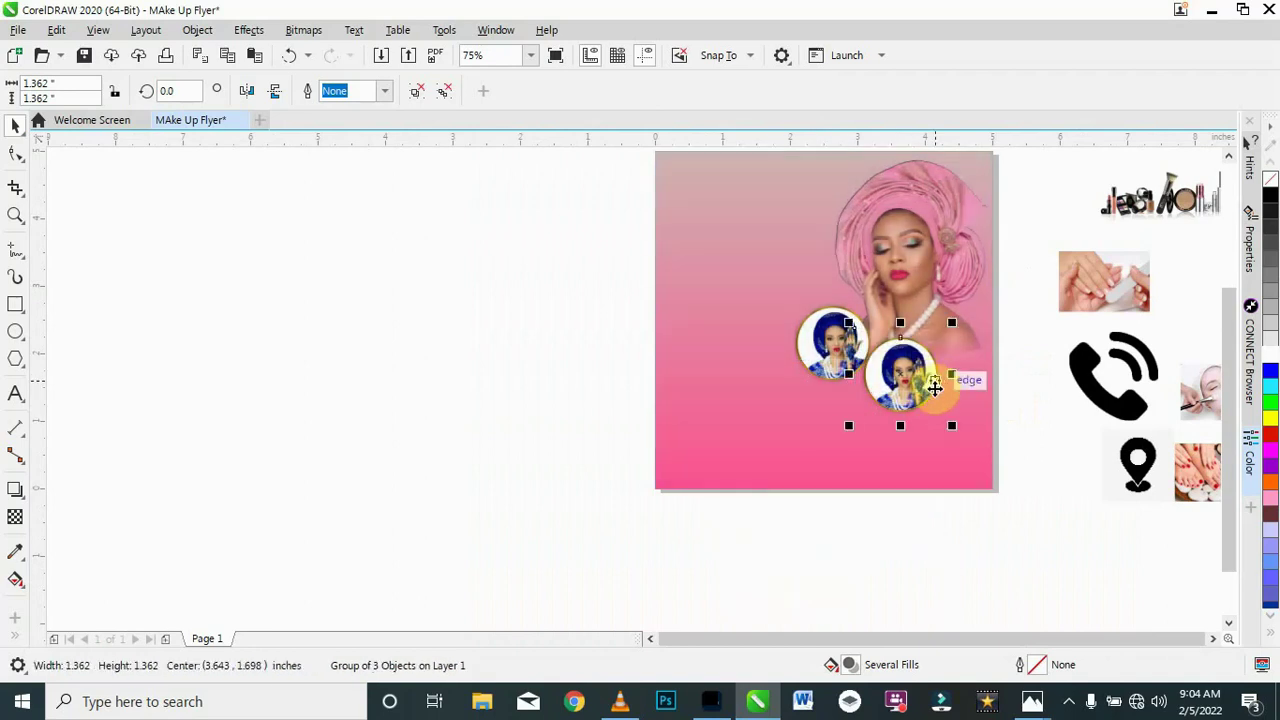
scroll(945, 398, up, 3)
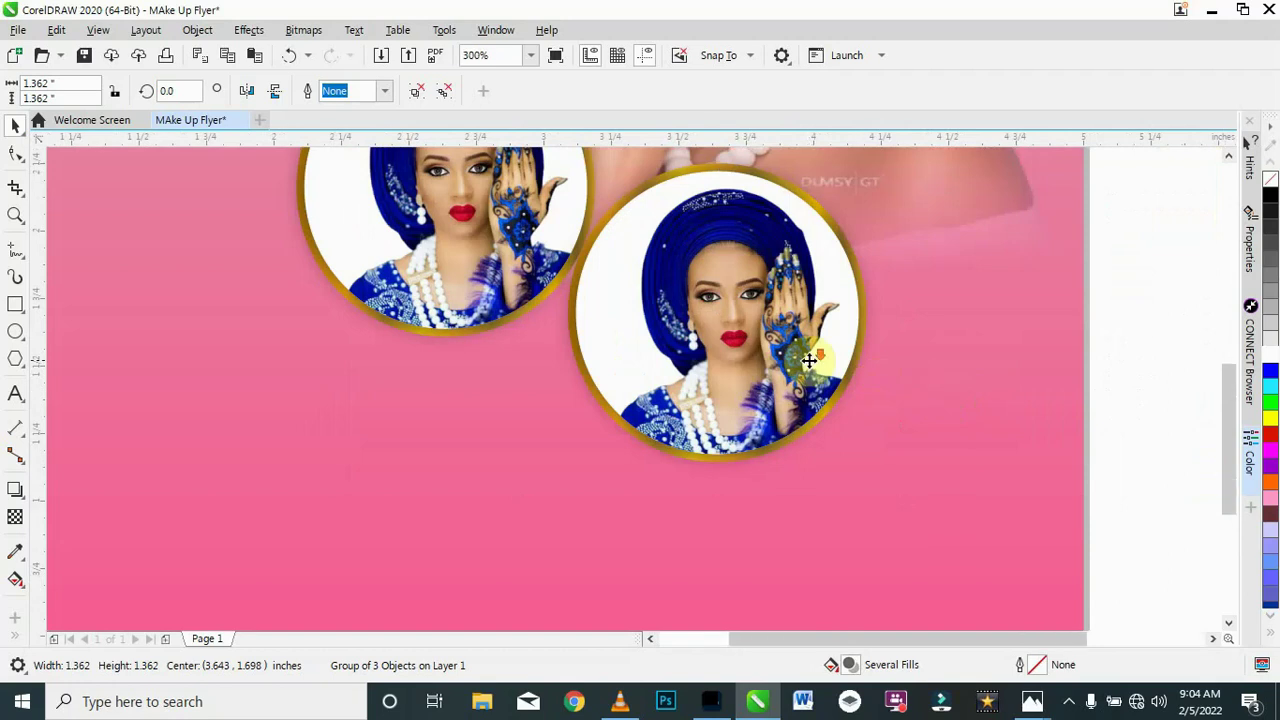
scroll(808, 355, down, 2)
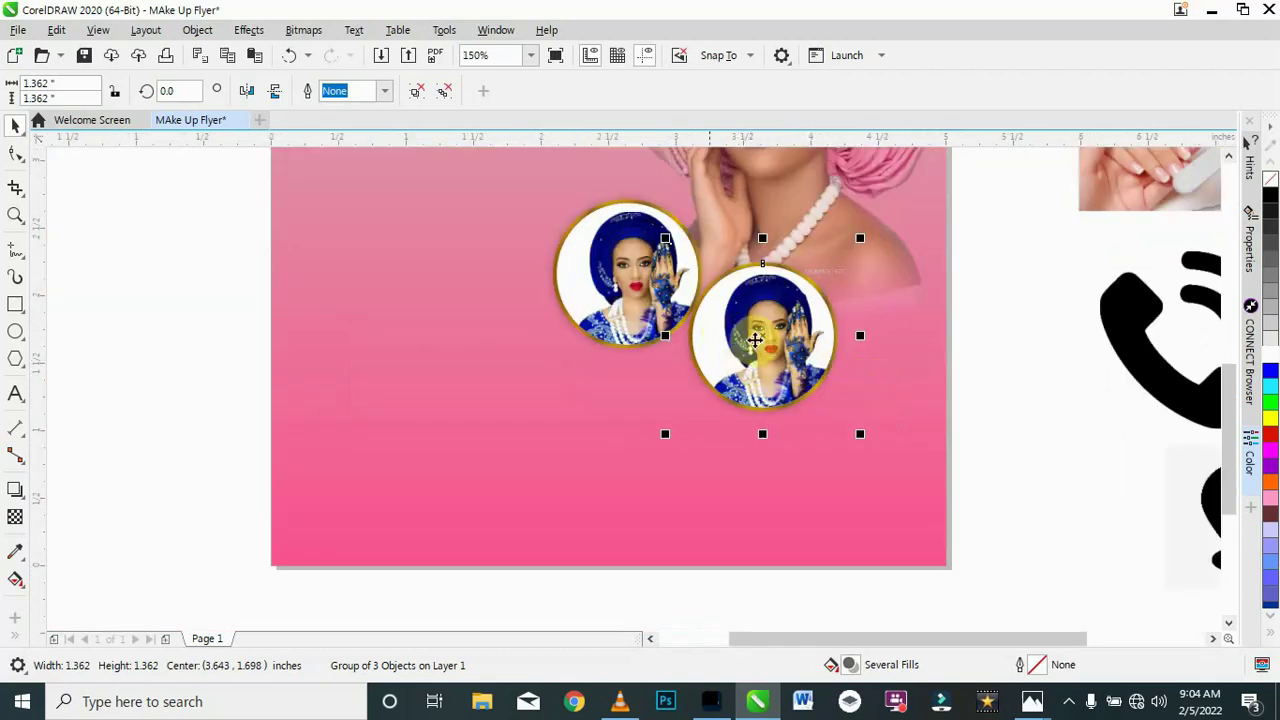
Step: Ungroup the copied ringed portrait circle
click(910, 381)
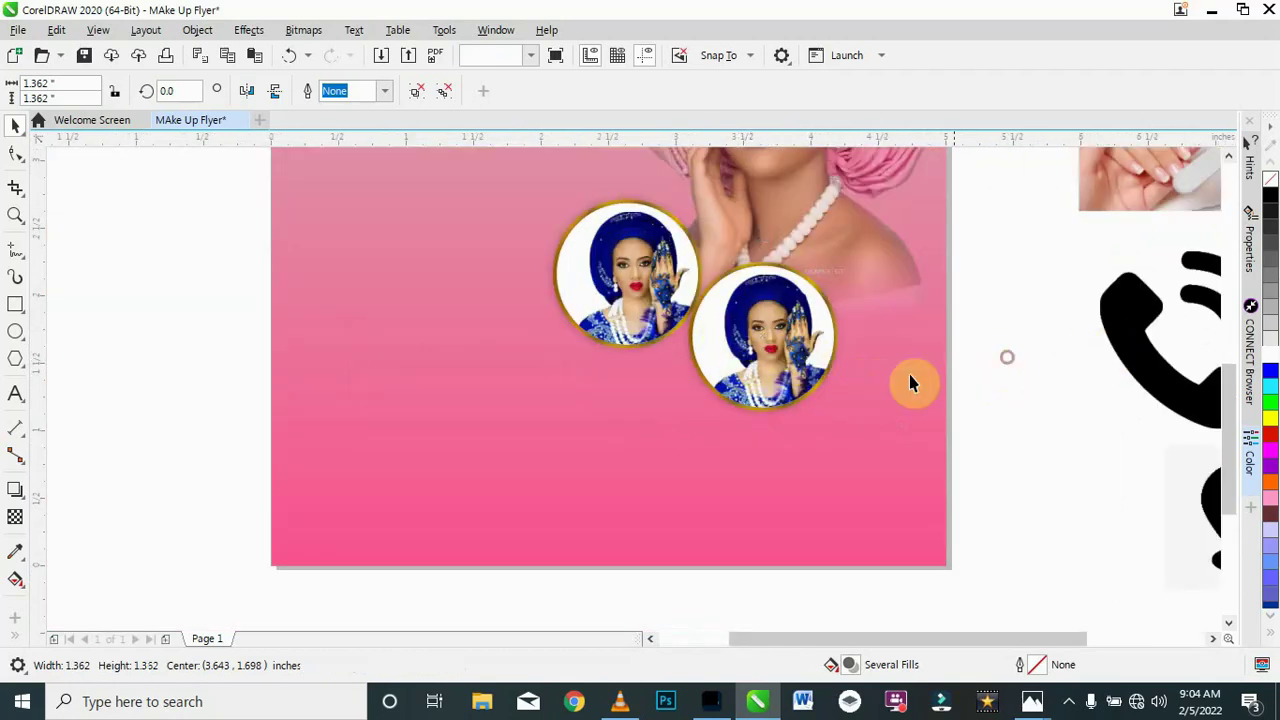
click(760, 345)
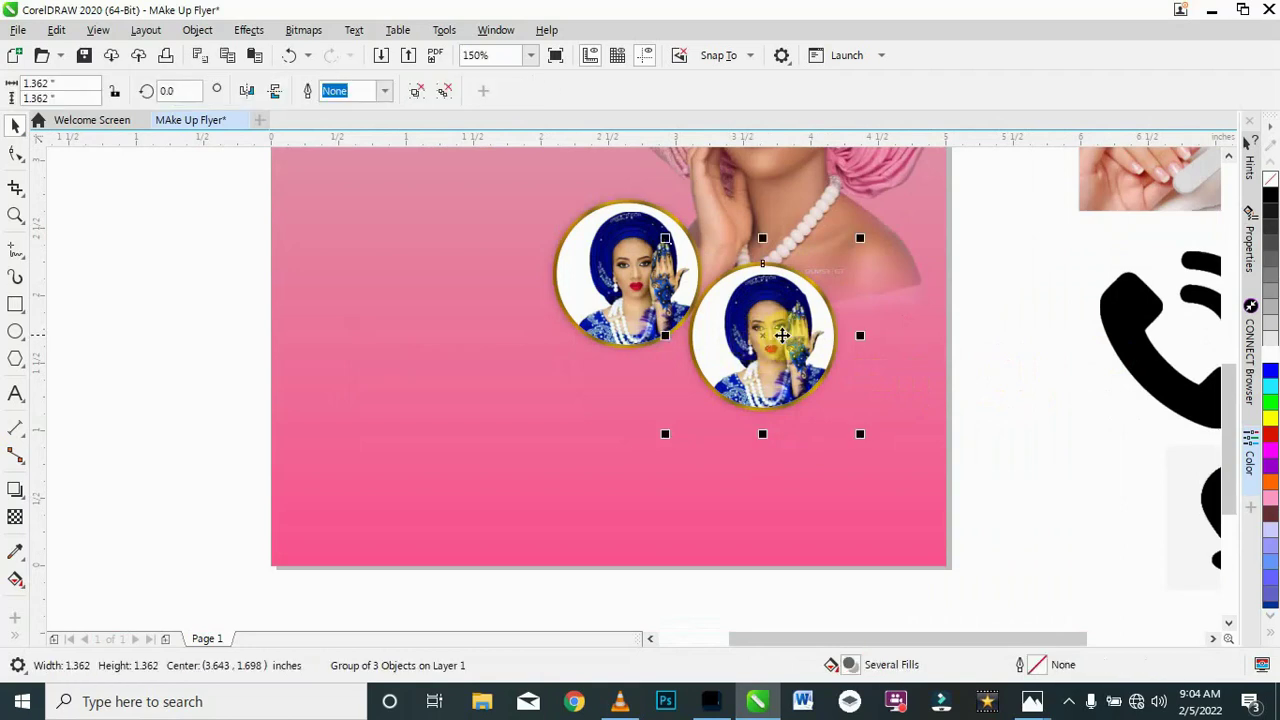
click(417, 93)
click(1048, 385)
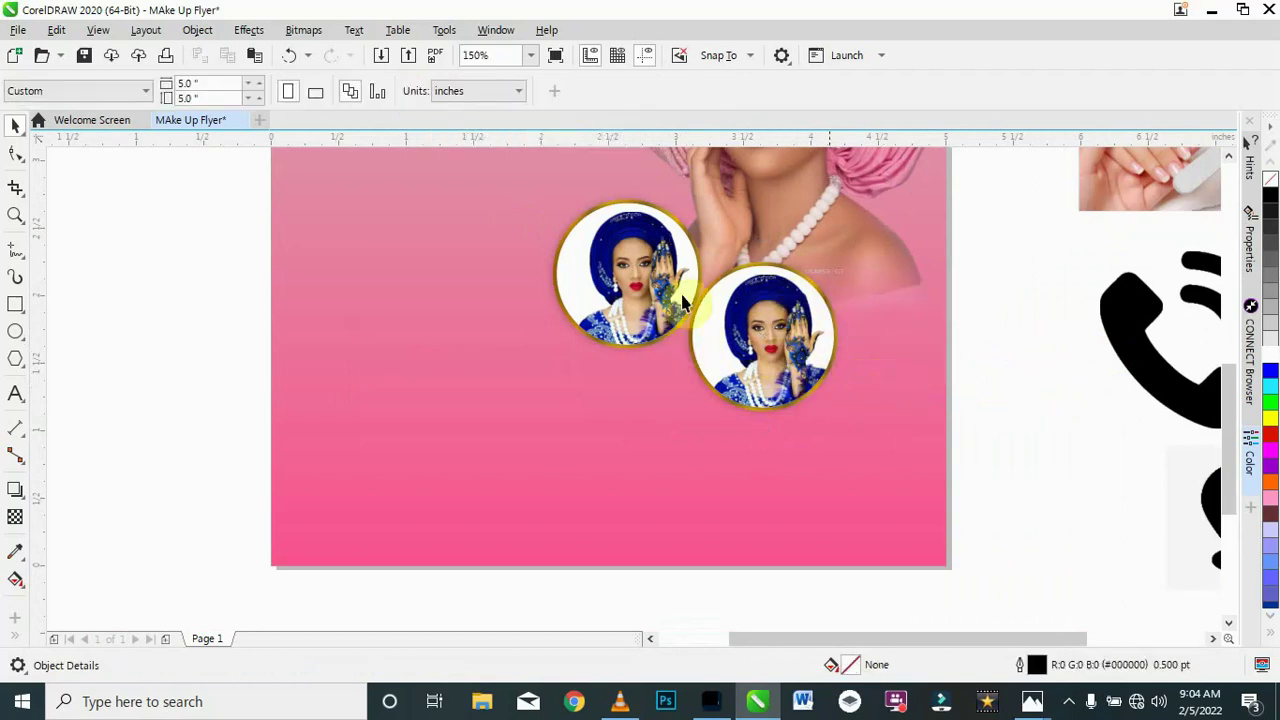
Step: Extract the portrait from the copied circle's PowerClip and delete it, leaving an empty frame
click(771, 350)
click(770, 347)
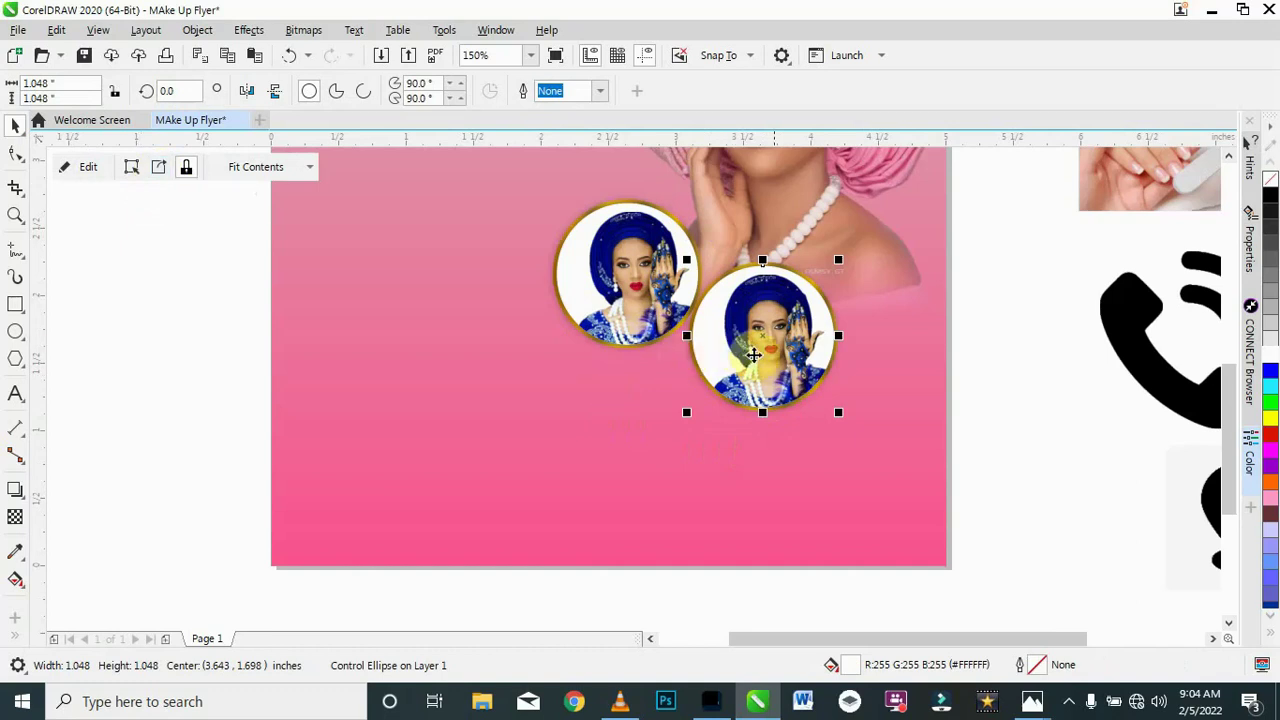
click(158, 170)
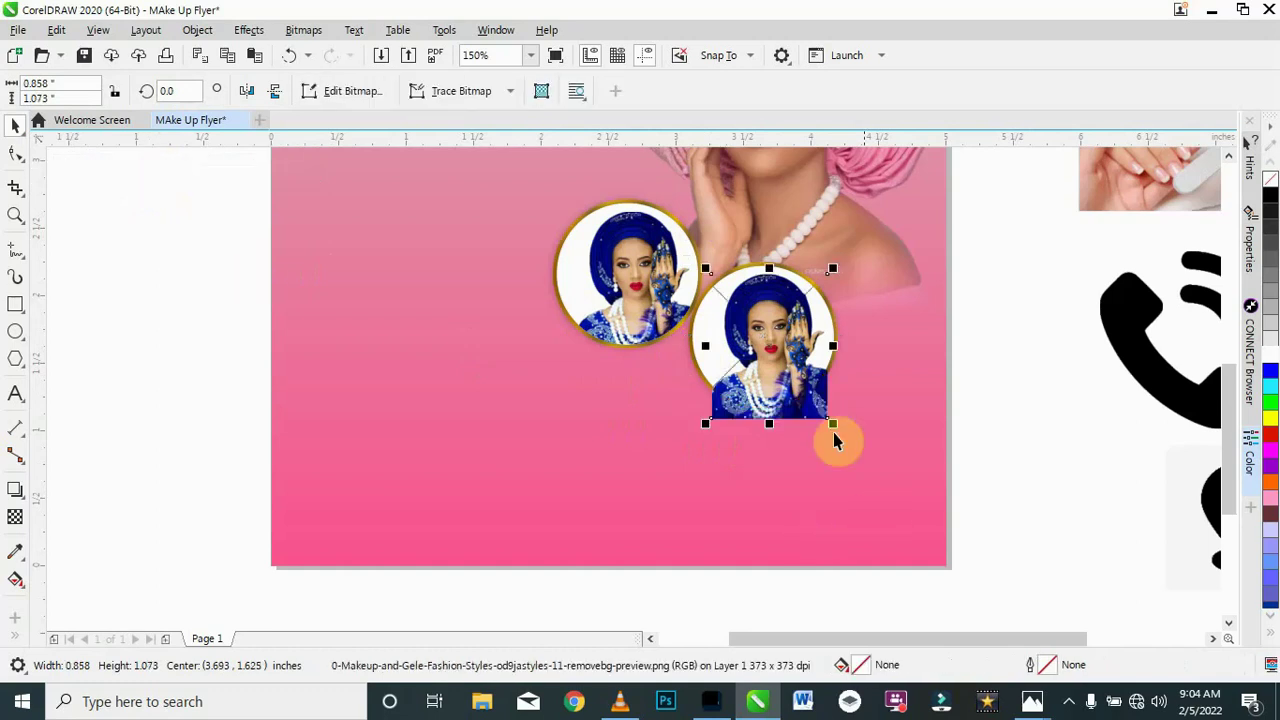
drag(761, 381, 573, 410)
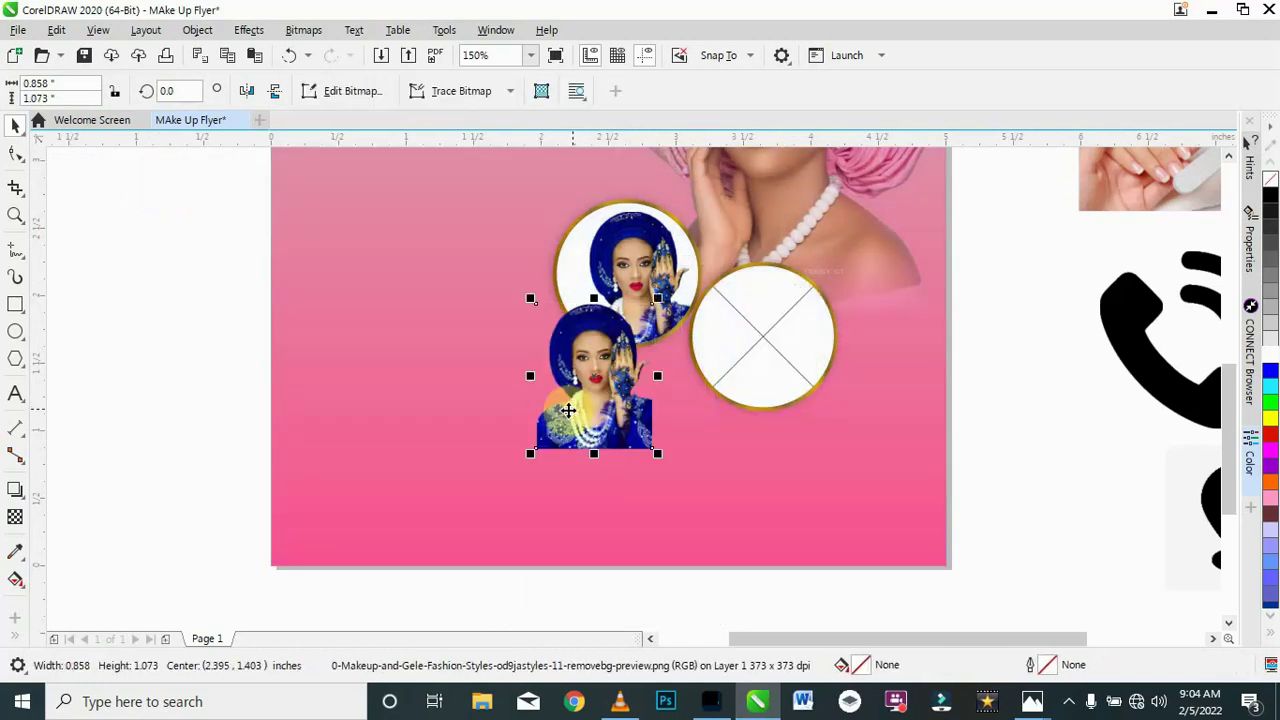
key(Delete)
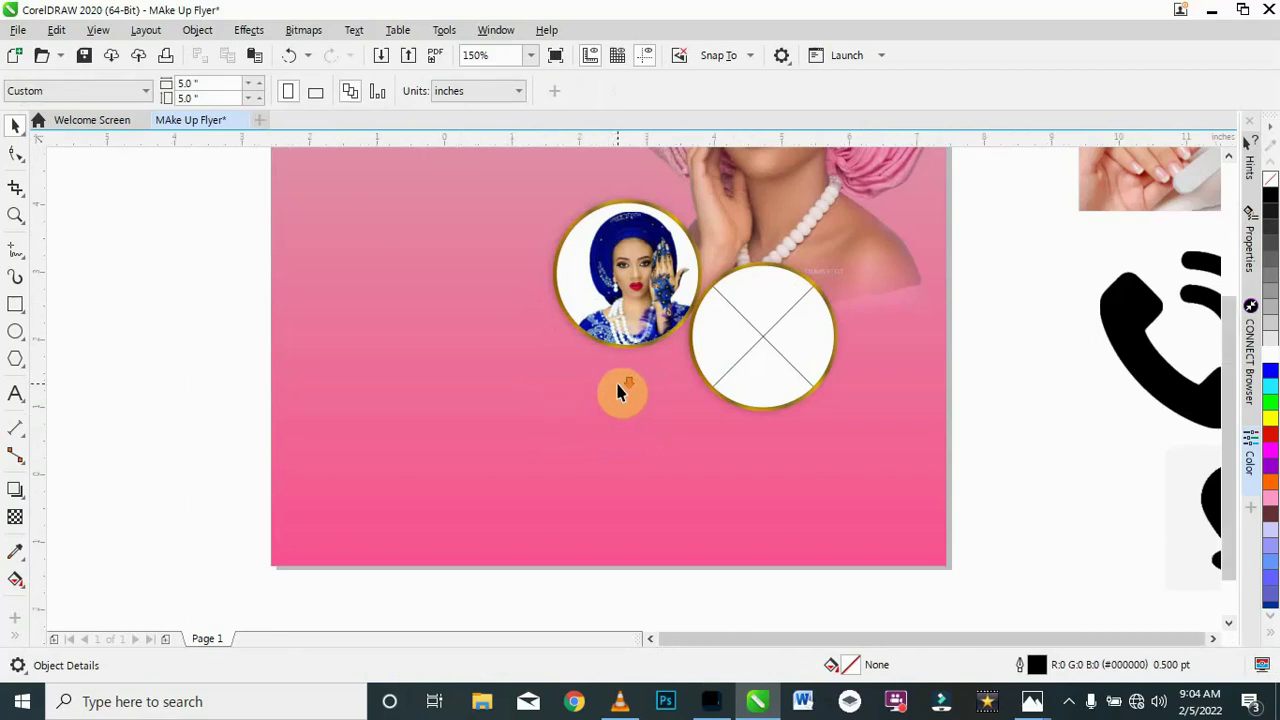
Step: Move the pedicure photo onto the flyer below the first ringed circle, centered at about 2.079, 1.251 inches
scroll(620, 387, down, 1)
drag(1007, 472, 644, 380)
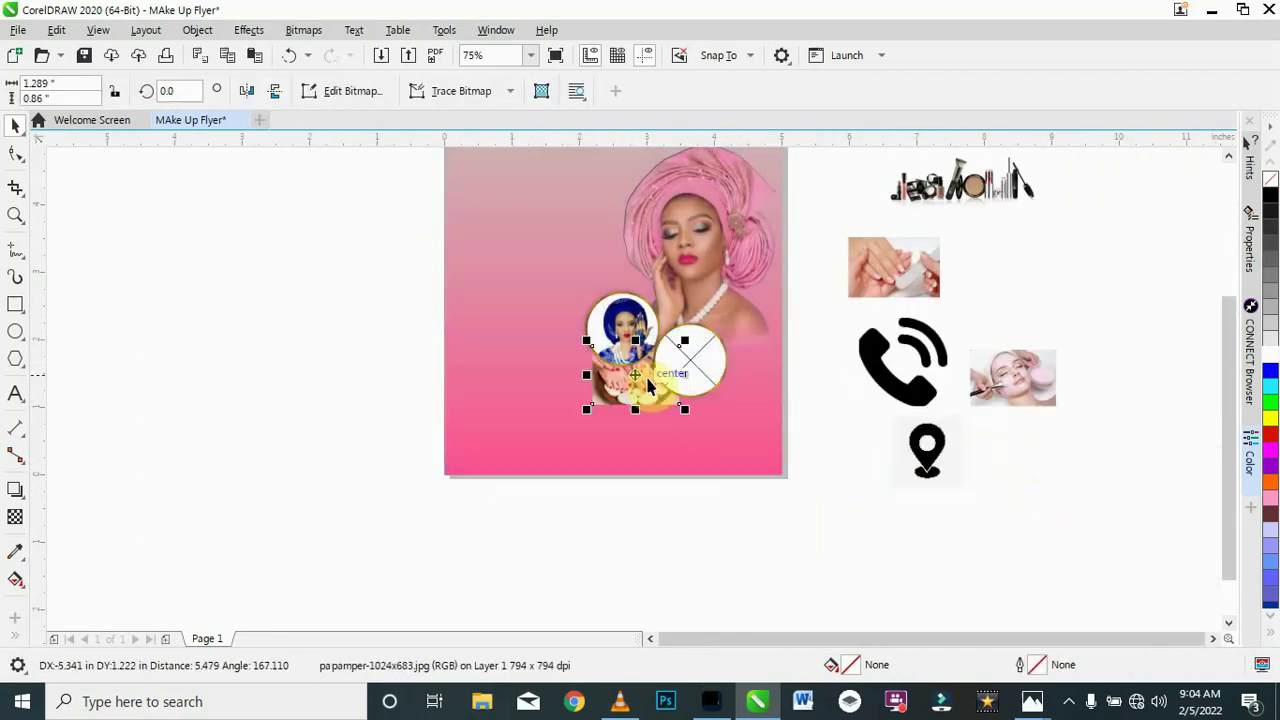
scroll(640, 380, up, 2)
drag(597, 437, 586, 444)
drag(453, 478, 270, 500)
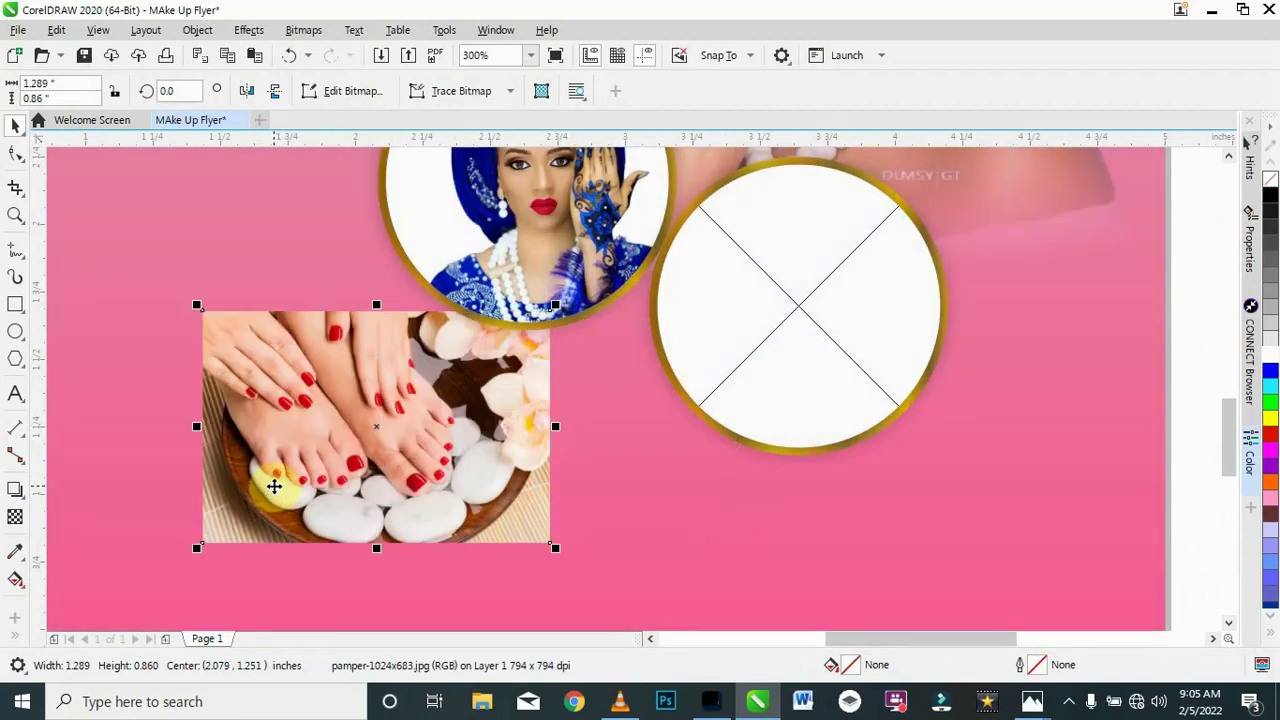
Step: PowerClip the pedicure photo inside the empty gold-ringed circle
key(Escape)
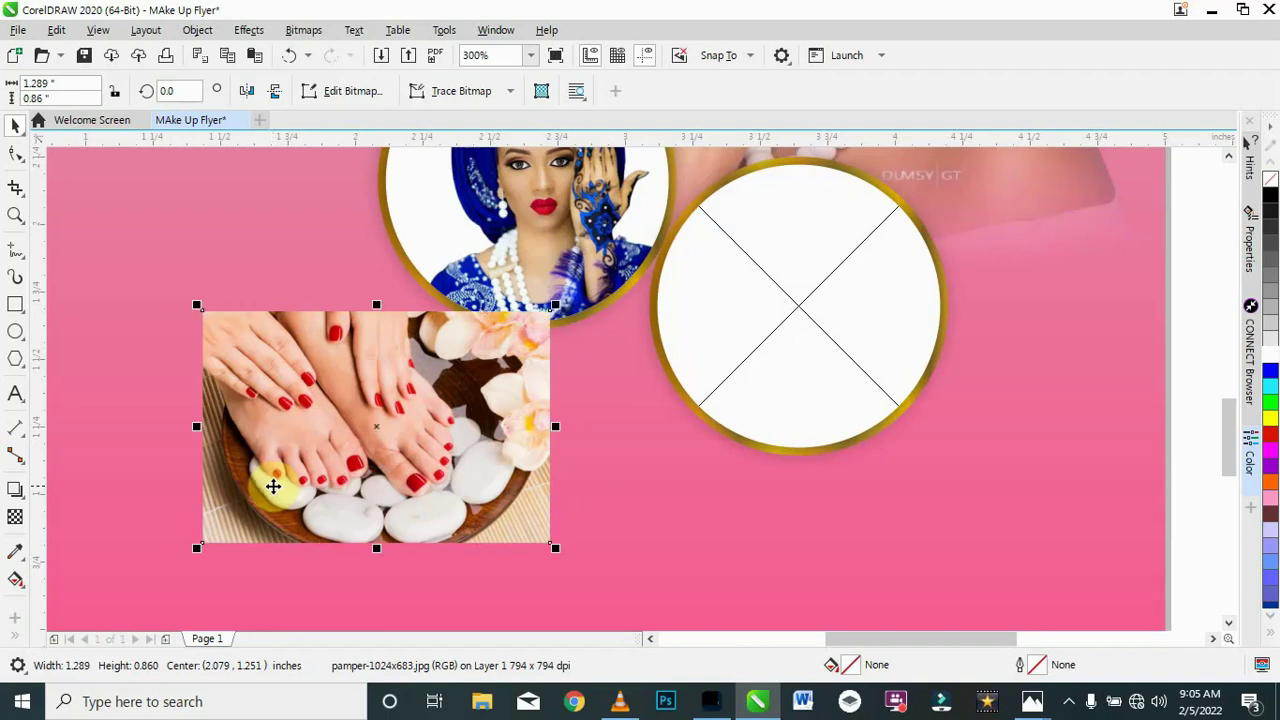
drag(365, 461, 781, 335)
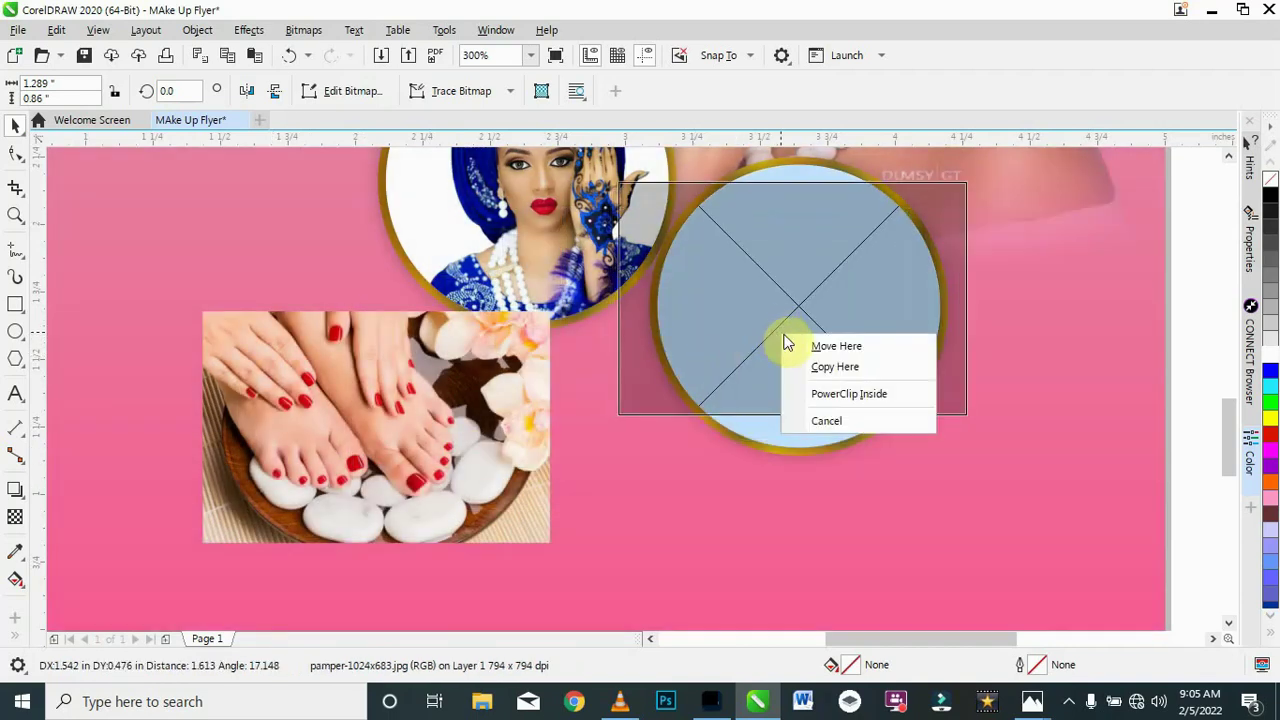
click(847, 400)
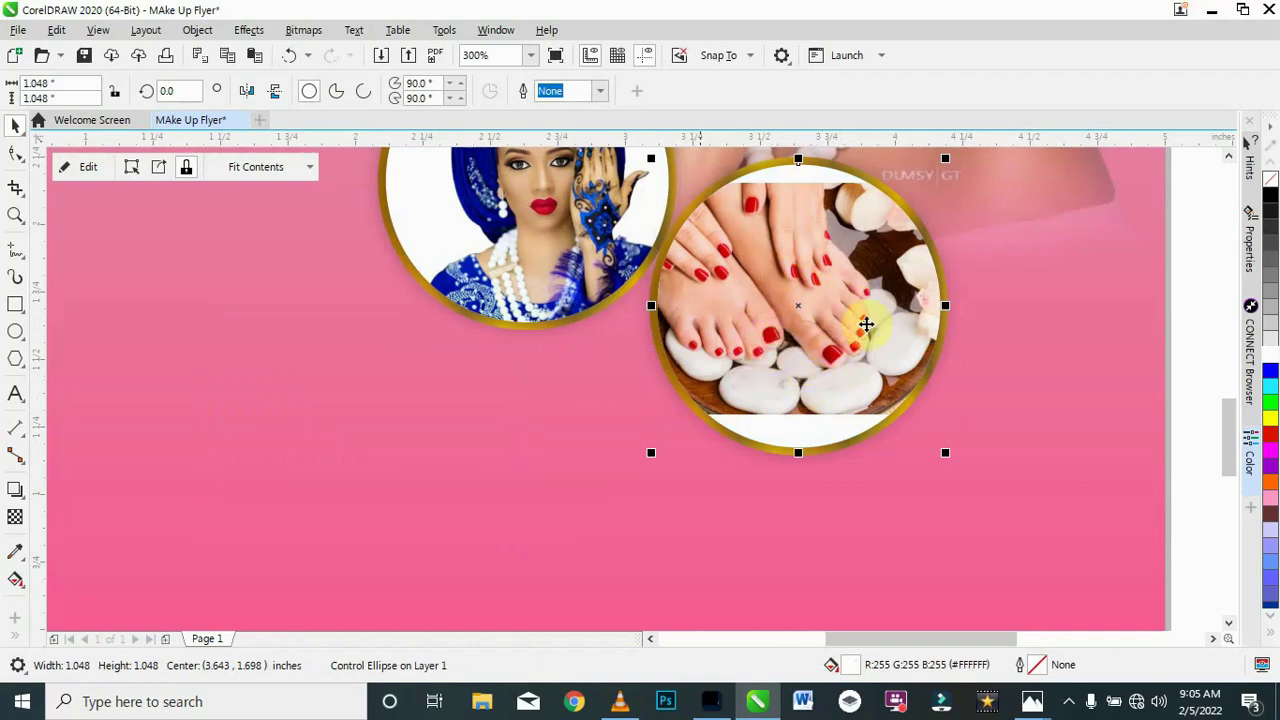
Step: Edit the pedicure circle's PowerClip contents, enlarge the photo until it fills the whole circle, and finish editing
click(88, 172)
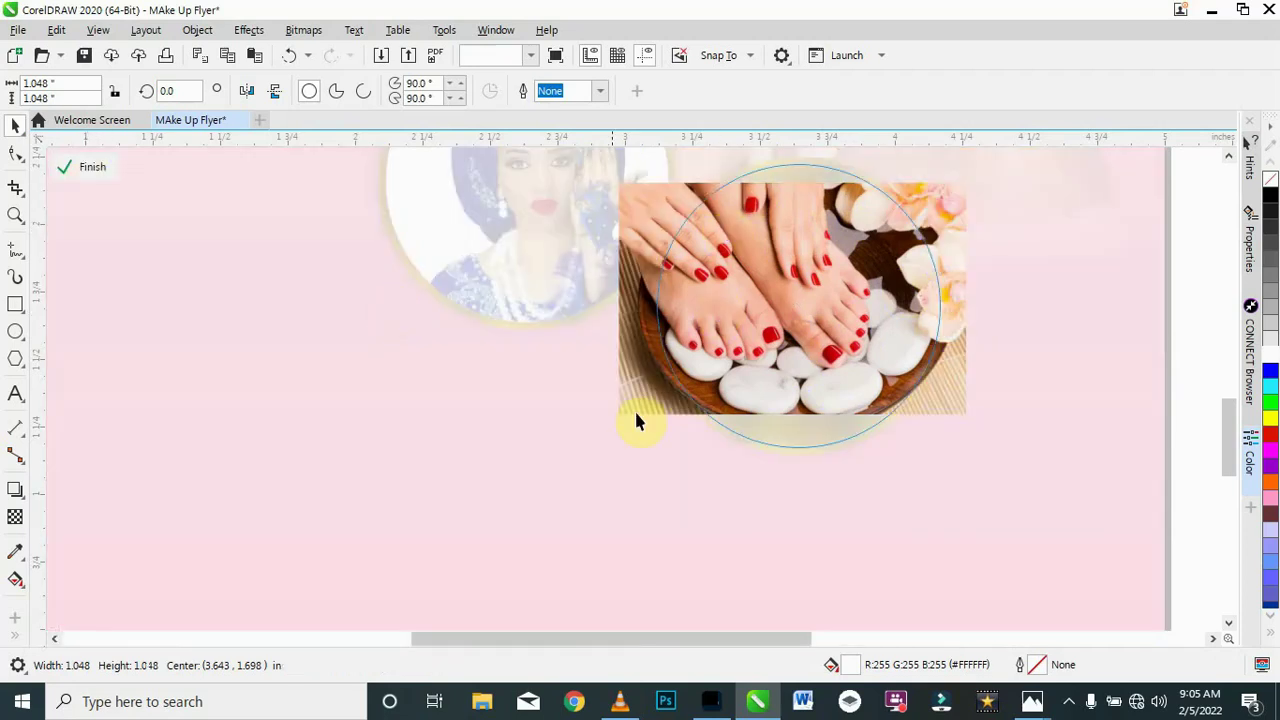
click(803, 365)
drag(968, 416, 1023, 466)
drag(978, 417, 971, 420)
ctrl+click(968, 400)
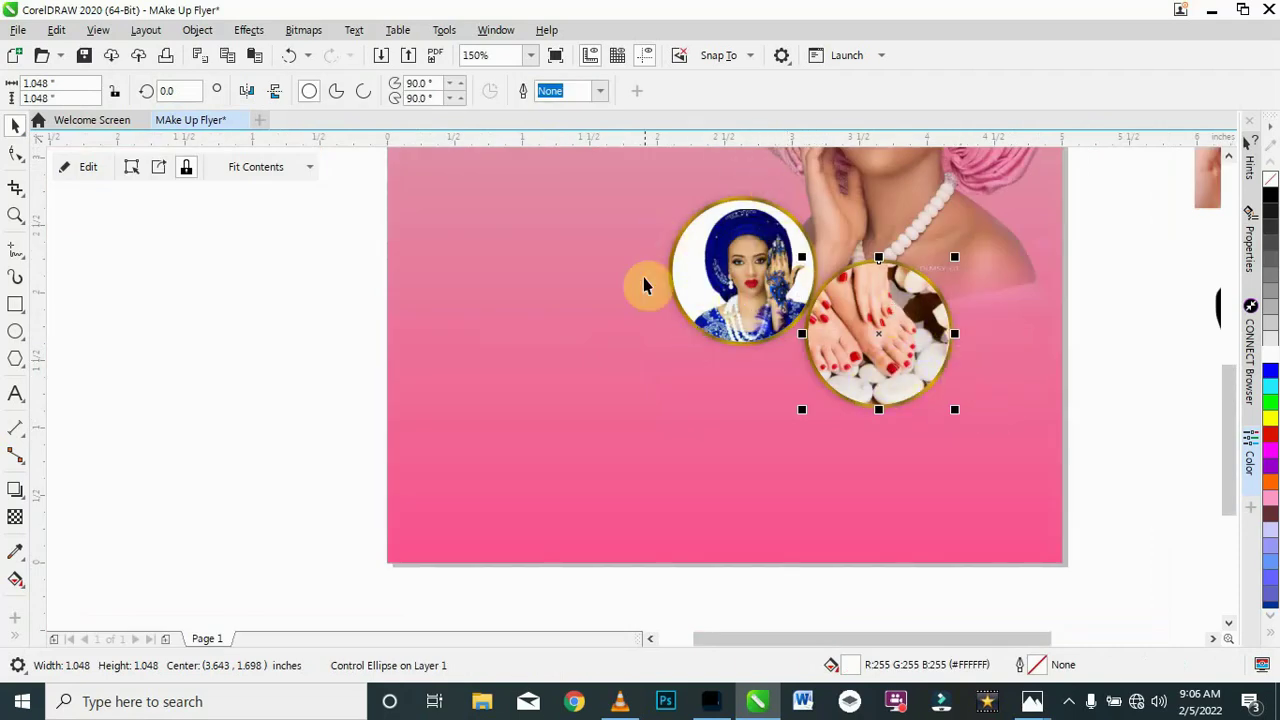
Step: Group the pedicure circle with its ring and place a copy below the first portrait circle, centered at about 2.650, 1.017 inches
drag(1095, 238, 769, 460)
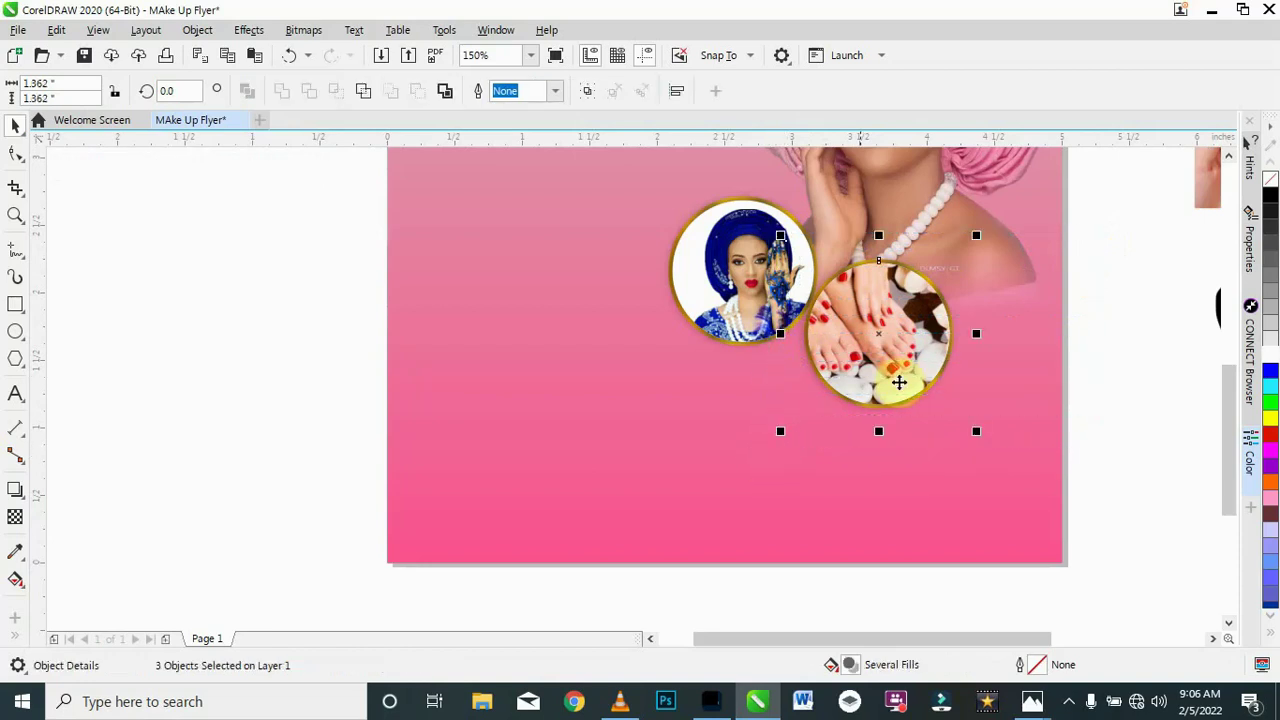
click(587, 93)
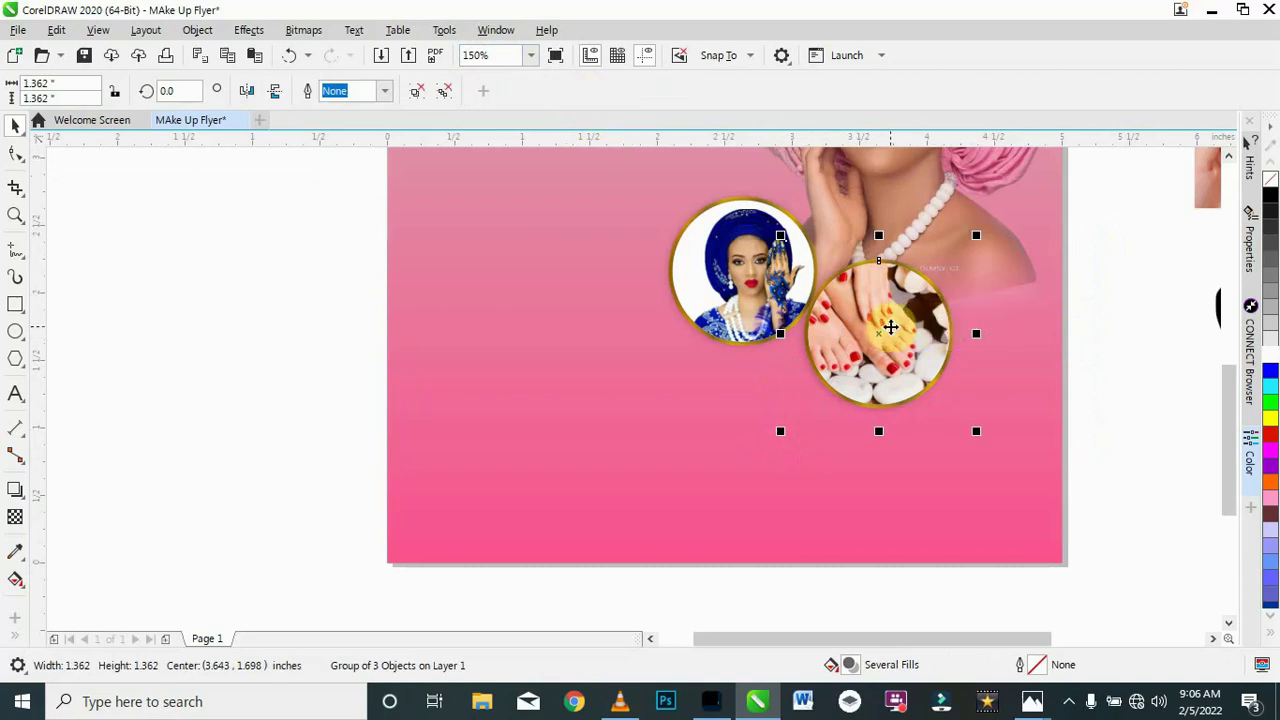
drag(879, 309, 746, 403)
click(800, 436)
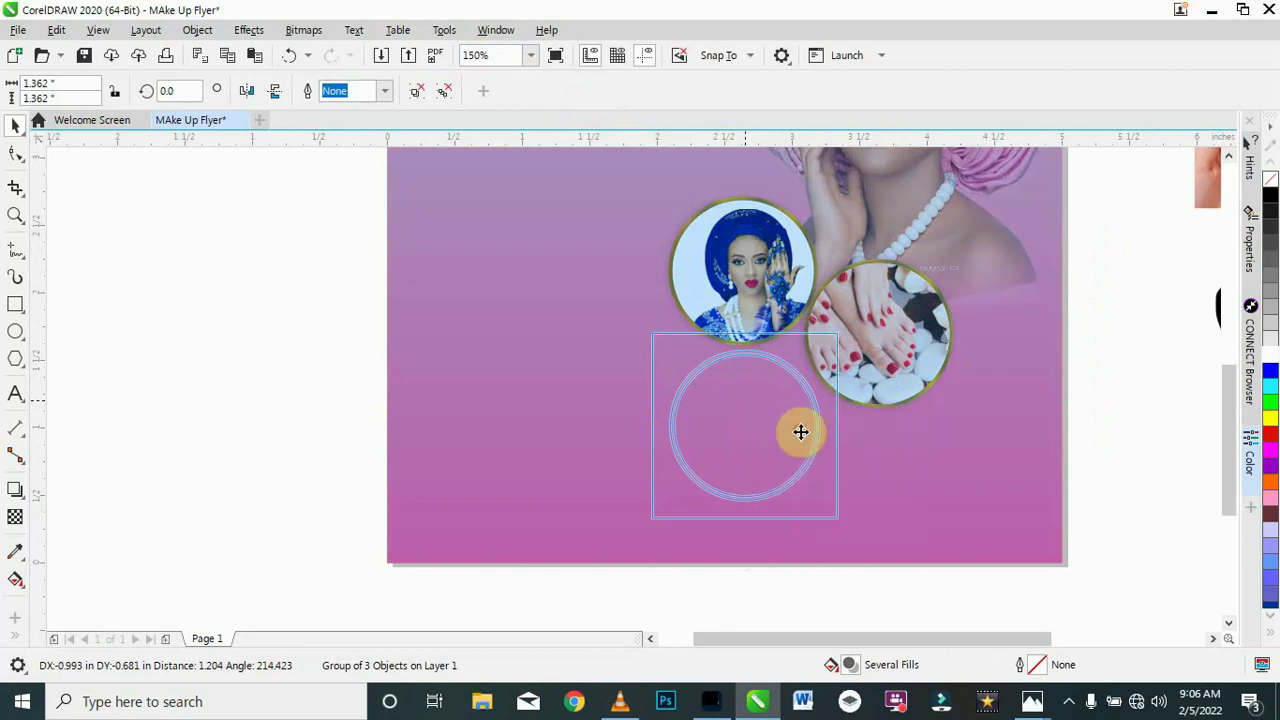
Step: Ungroup the copied circle, then extract the pedicure photo from its PowerClip and delete it, leaving an empty frame
click(420, 93)
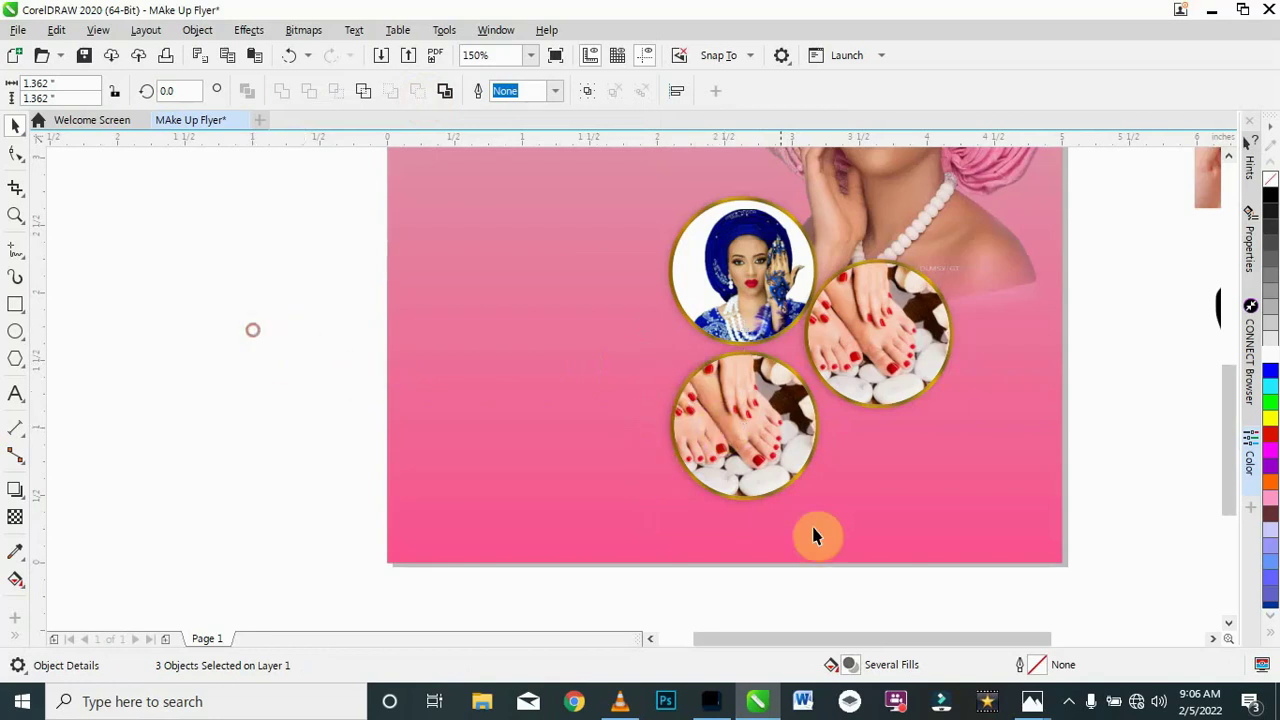
click(727, 425)
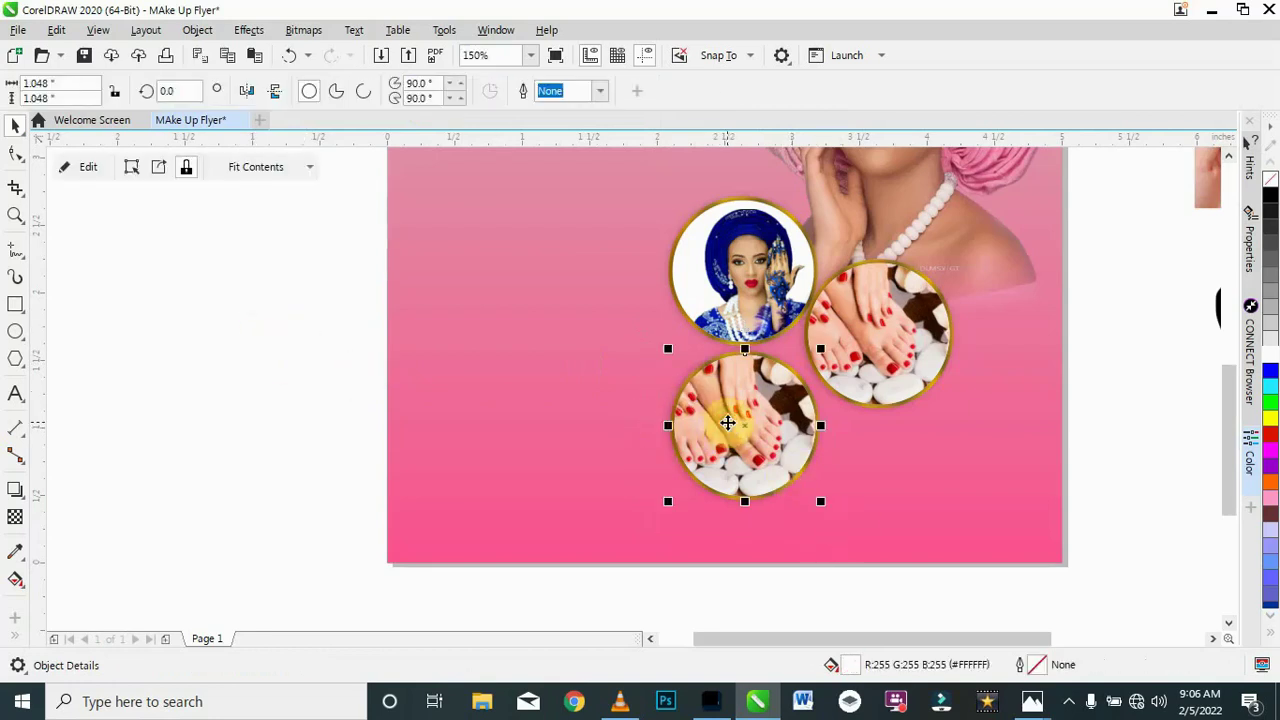
click(160, 170)
drag(794, 451, 561, 441)
key(Delete)
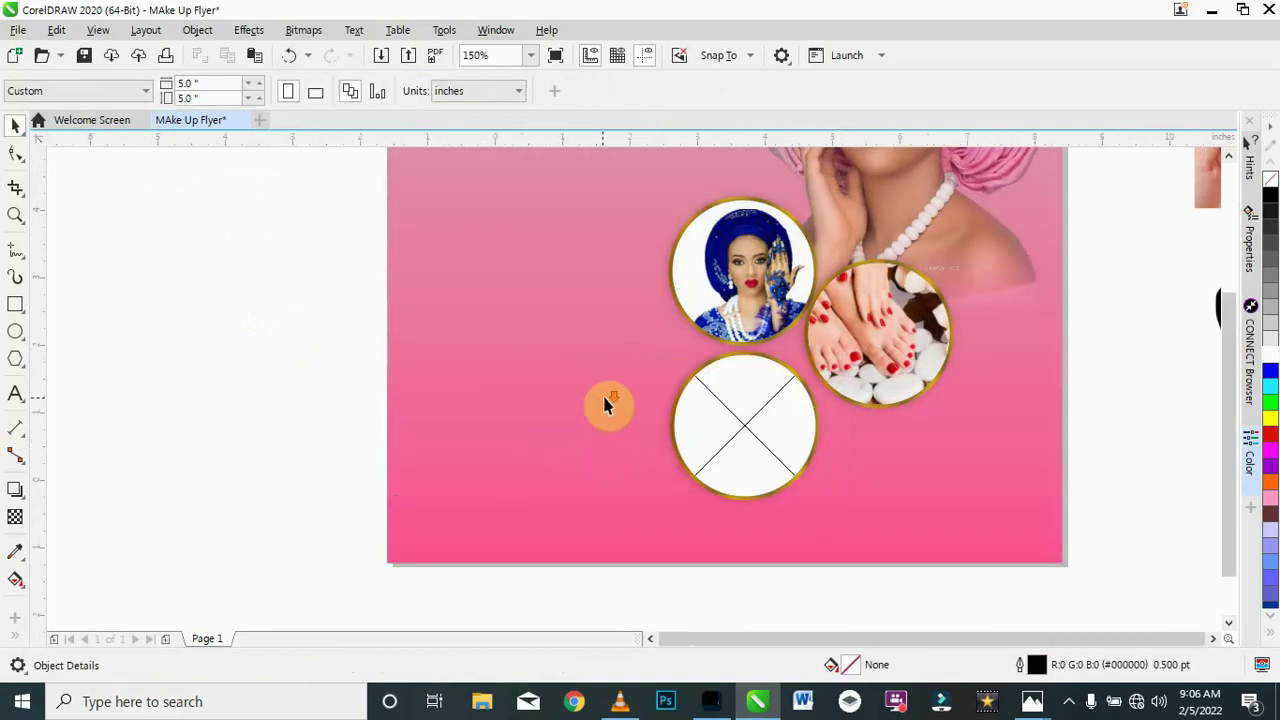
Step: Duplicate the manicure photo beside the page and move the original onto the flyer's lower right, centered at about 3.987, 0.722 inches
scroll(740, 398, down, 4)
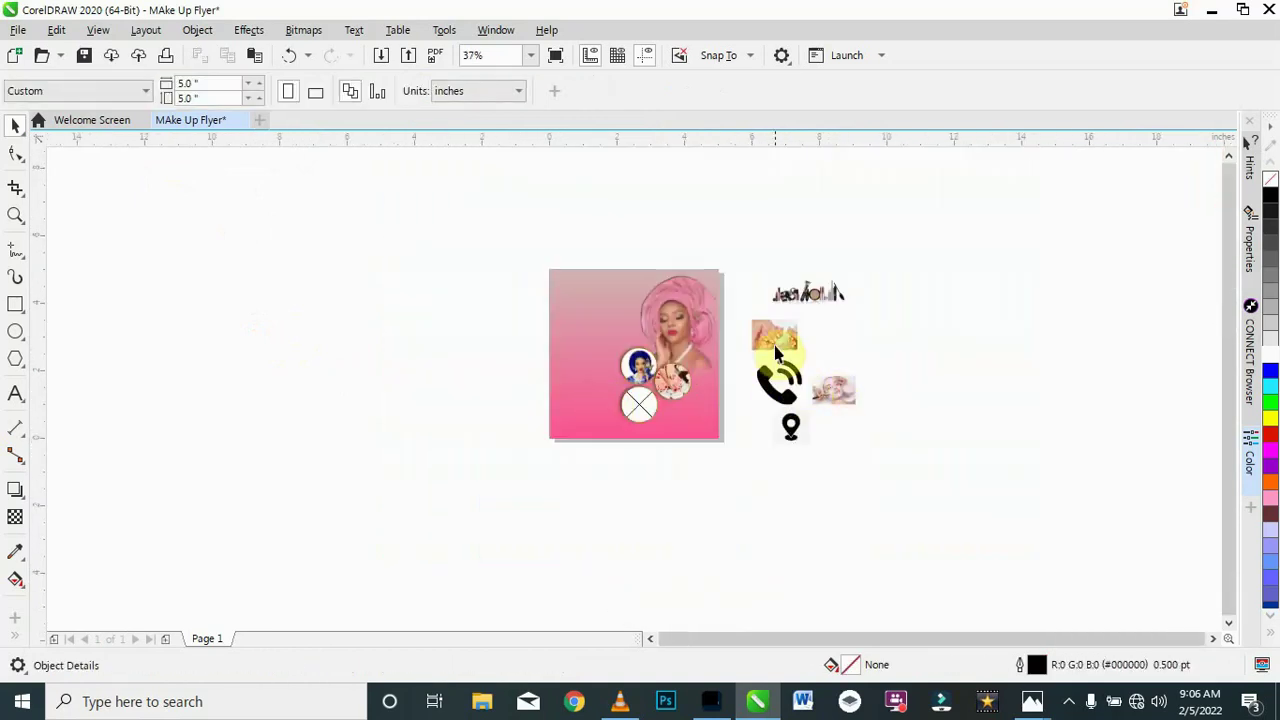
scroll(773, 340, up, 2)
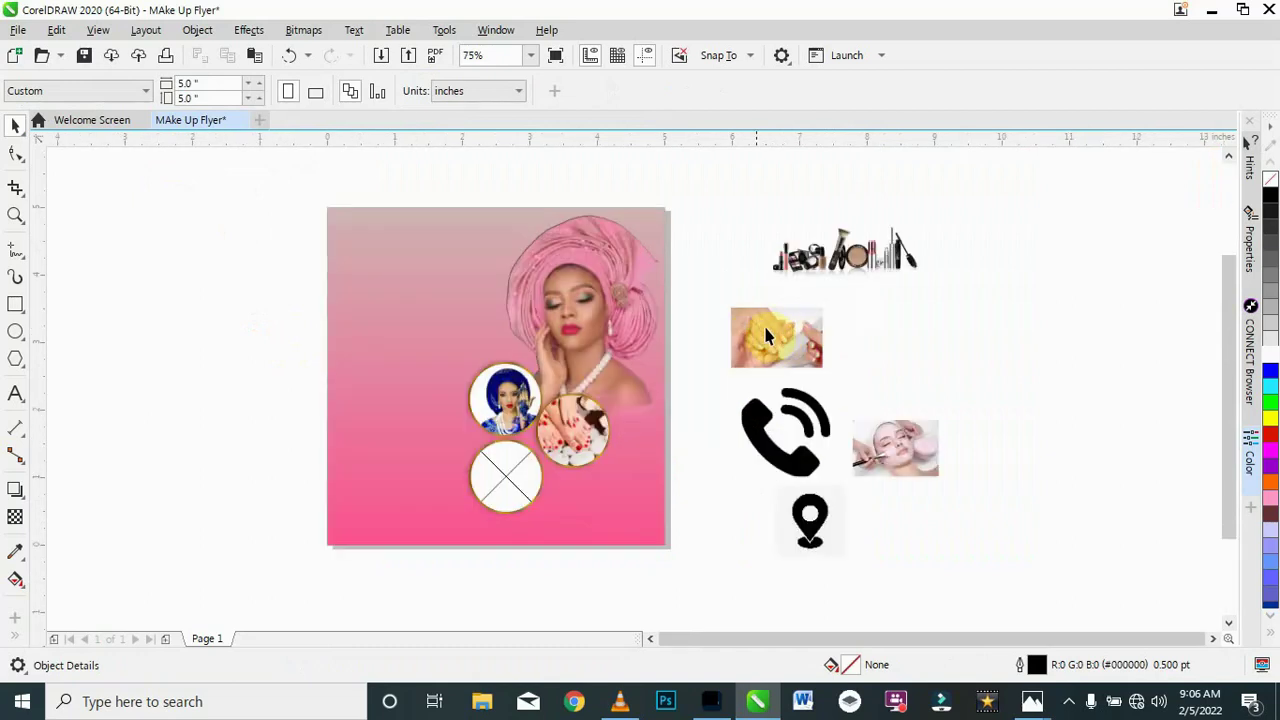
drag(768, 340, 920, 367)
click(918, 367)
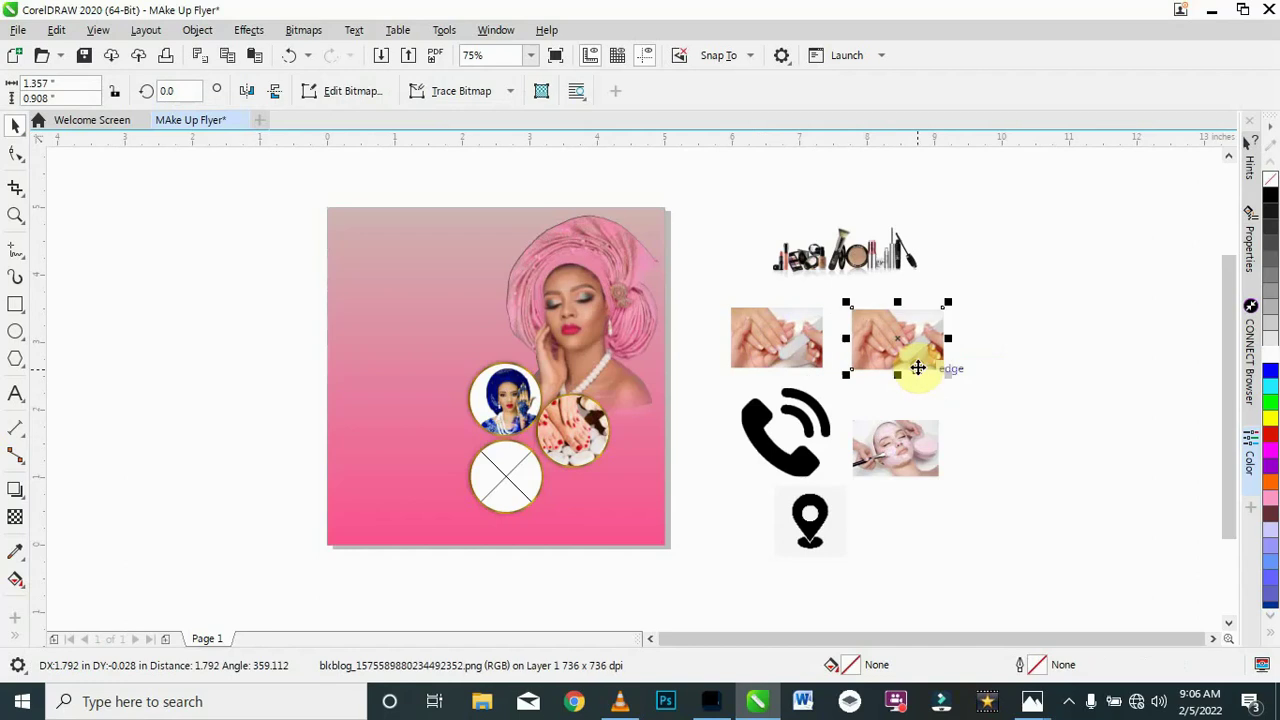
drag(780, 342, 594, 497)
Step: PowerClip the manicure photo inside the empty circle below the portrait circle
scroll(575, 500, up, 2)
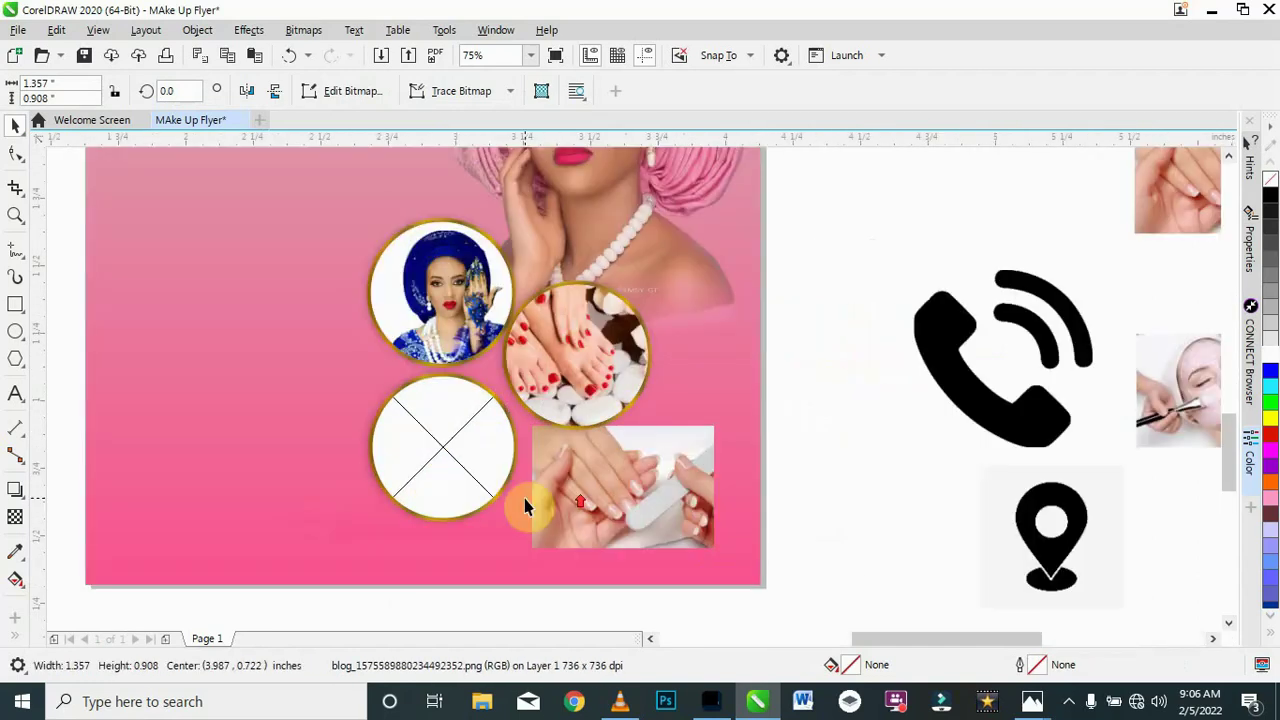
scroll(527, 503, up, 4)
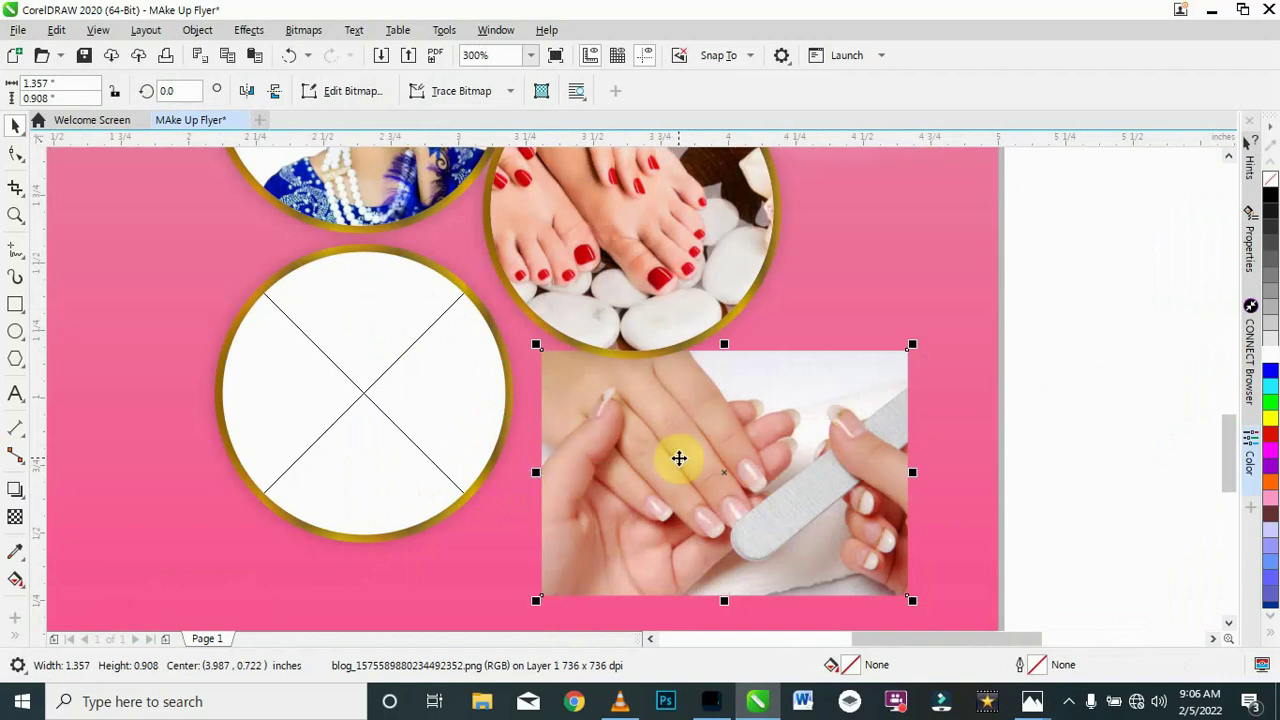
drag(663, 467, 341, 369)
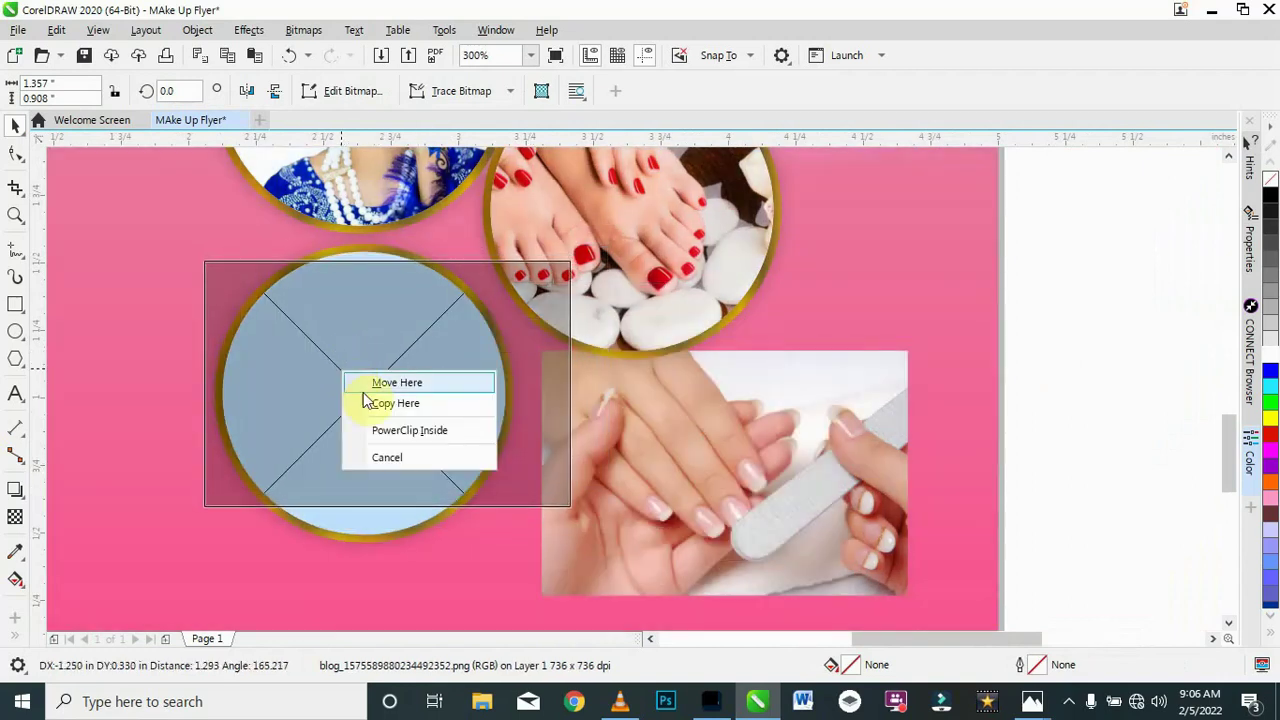
click(403, 430)
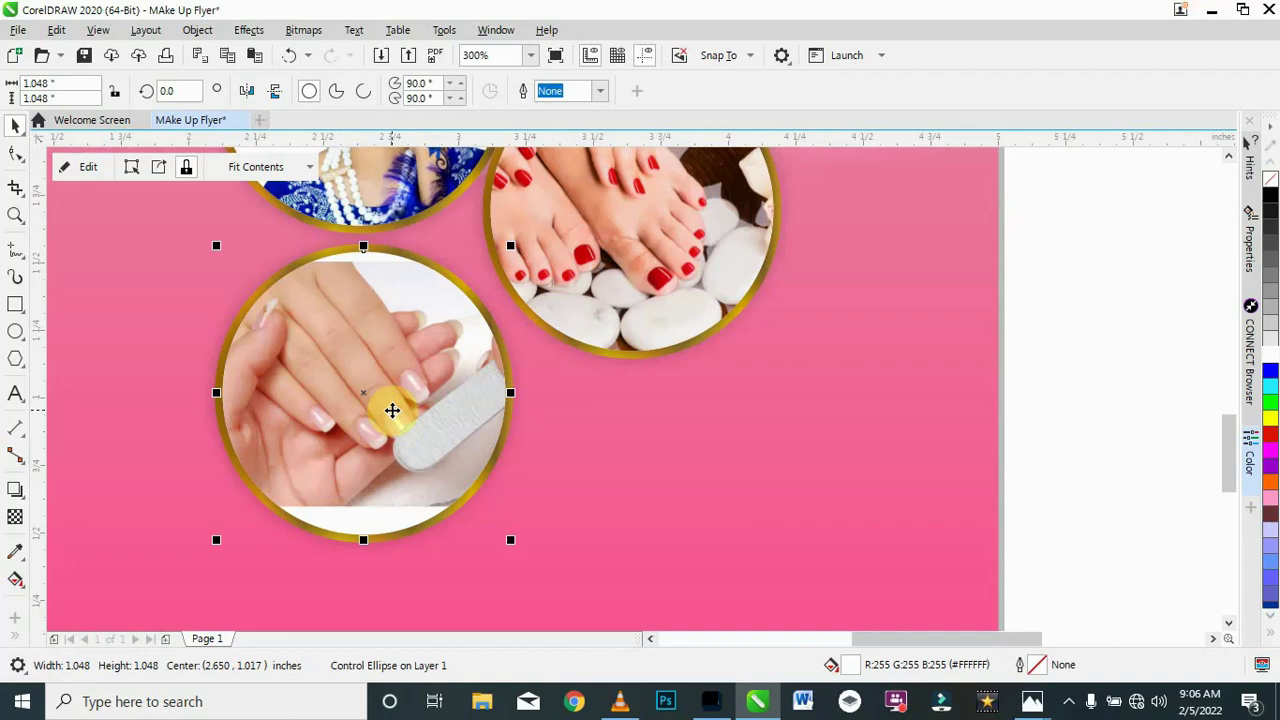
Step: Enlarge the clipped manicure photo to about 1.605 x 1.075 inches and reposition it to fill its circle
click(392, 410)
drag(578, 515, 645, 570)
drag(422, 446, 354, 405)
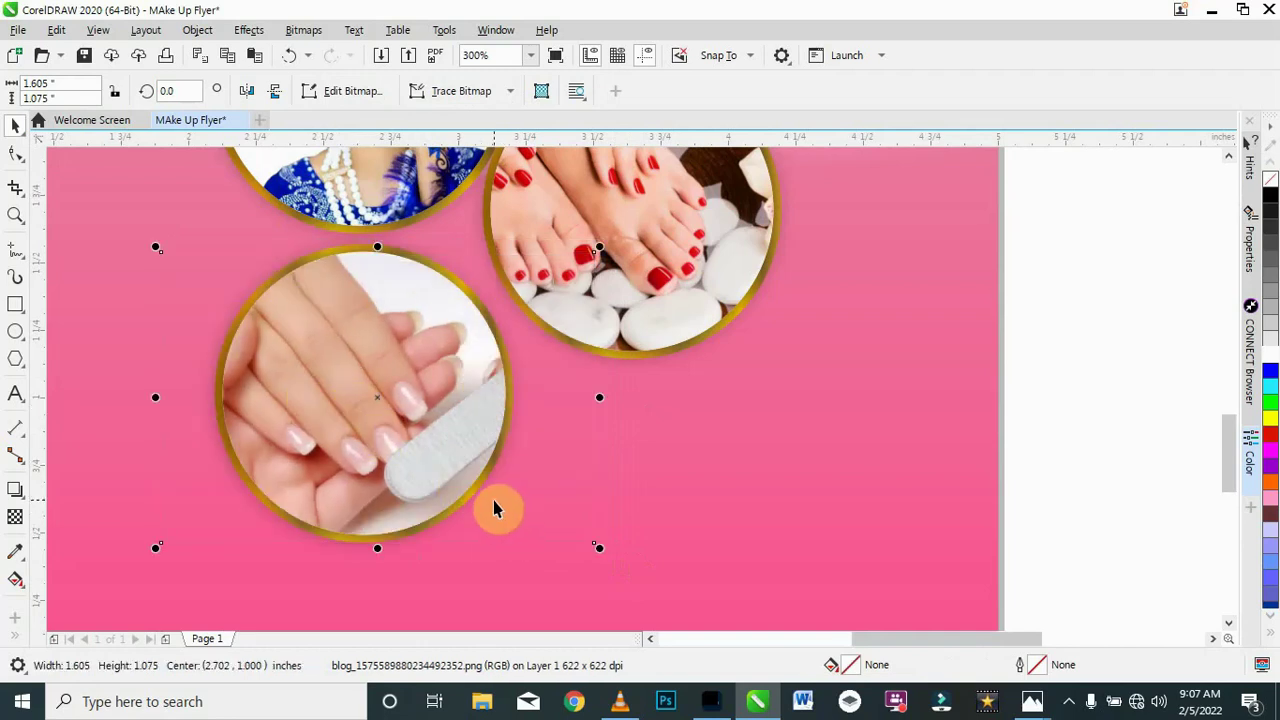
click(828, 422)
Step: Group the manicure circle with its ring and move it to the lower right of the pedicure circle, centered at about 4.449, 1.309 inches
scroll(377, 348, down, 4)
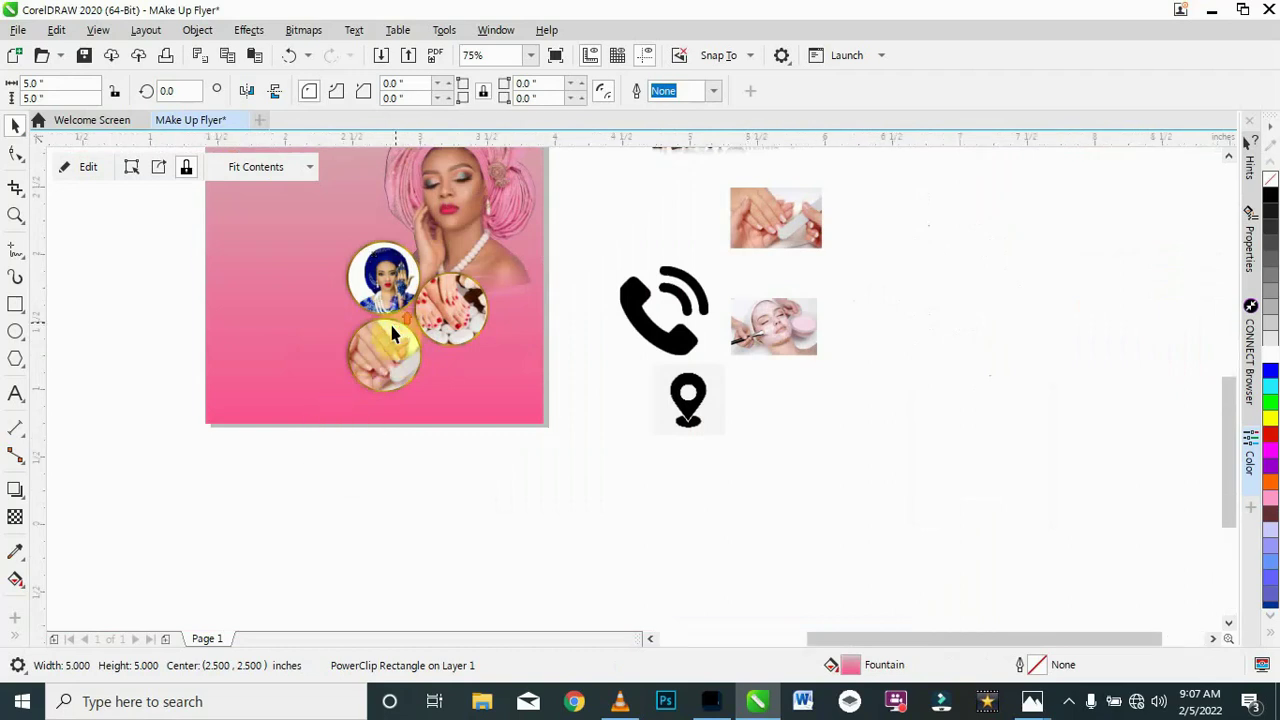
scroll(391, 334, up, 2)
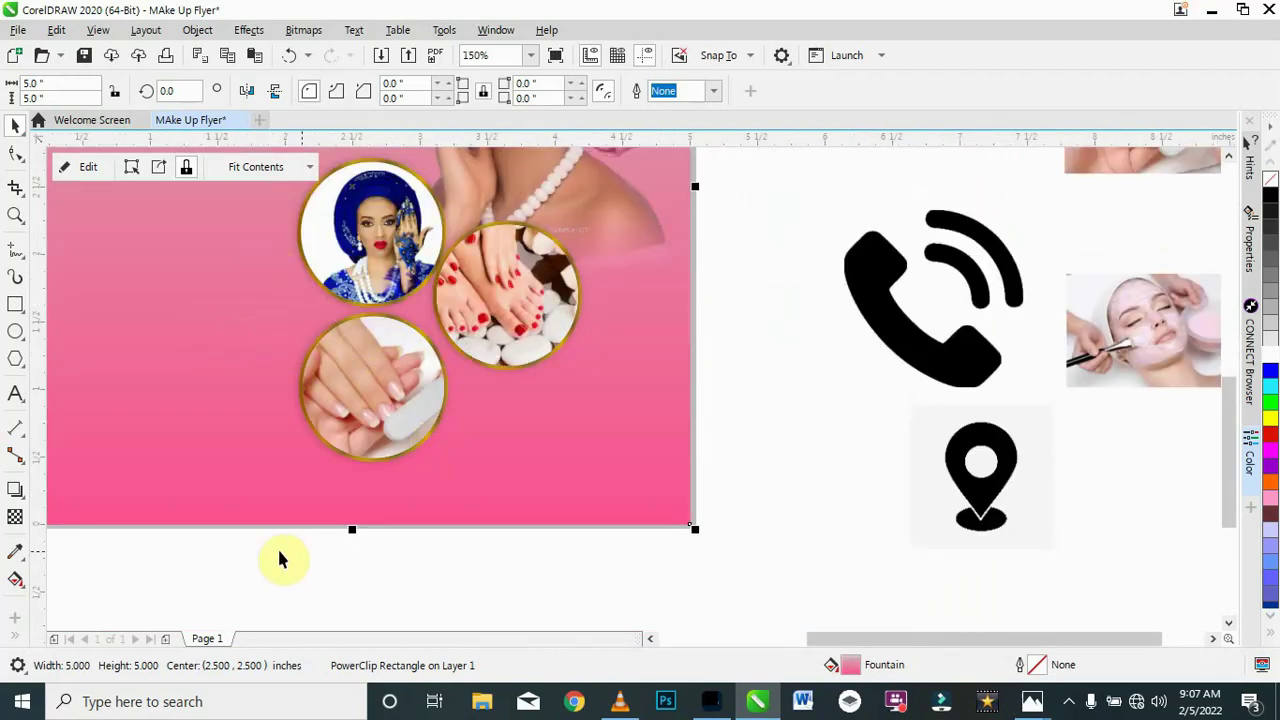
drag(218, 548, 499, 308)
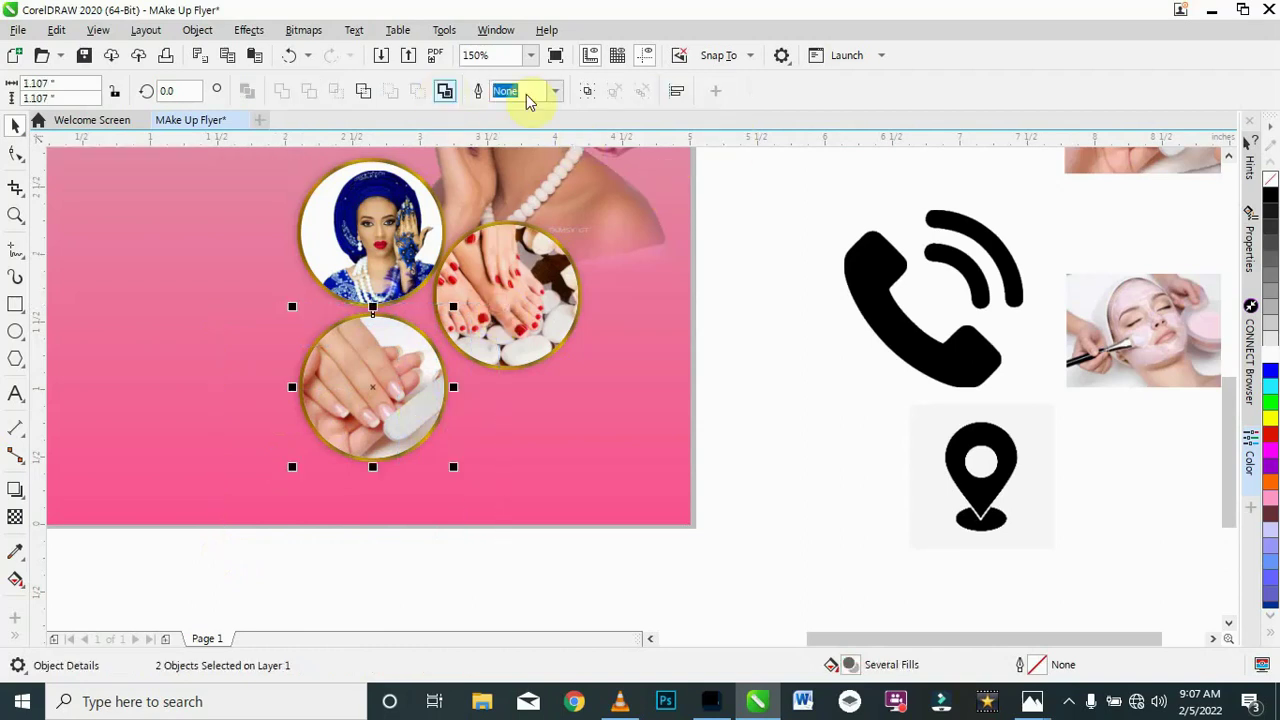
click(588, 91)
drag(423, 386, 656, 340)
scroll(600, 329, down, 2)
scroll(585, 335, up, 2)
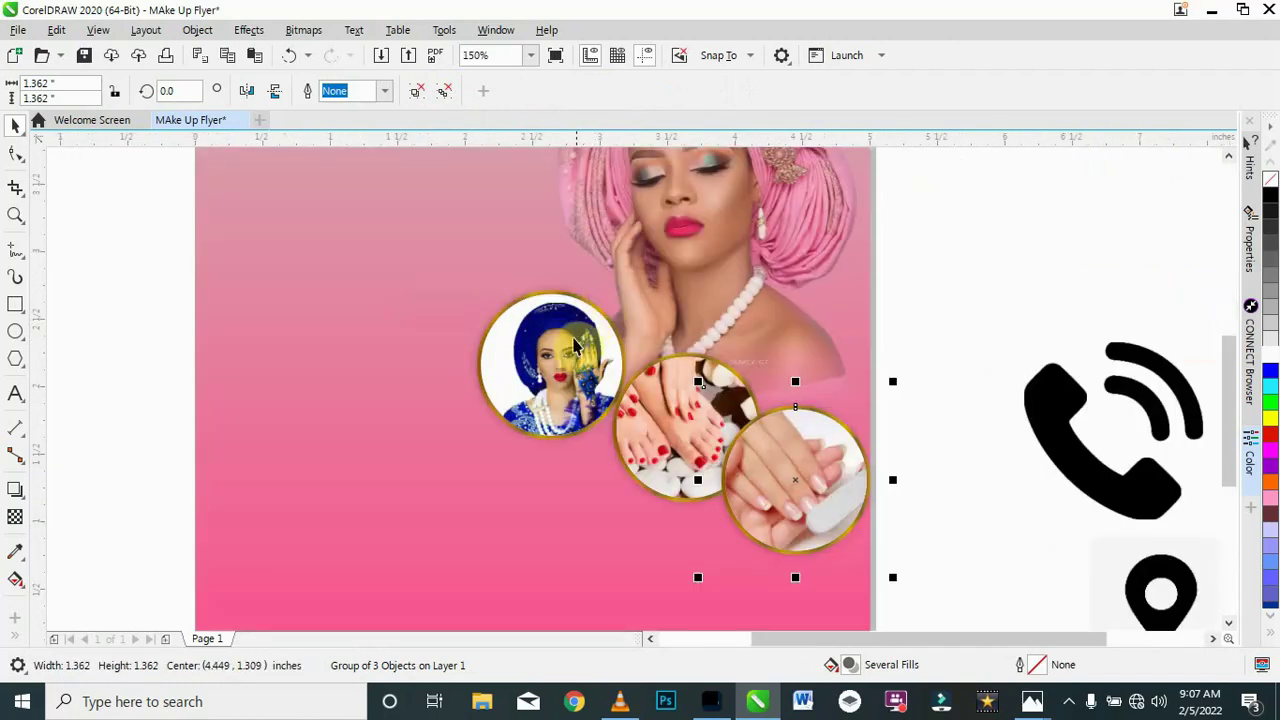
Step: Scale down the pedicure and manicure circle groups and arrange them side by side just below the main portrait's shoulder
drag(562, 350, 657, 262)
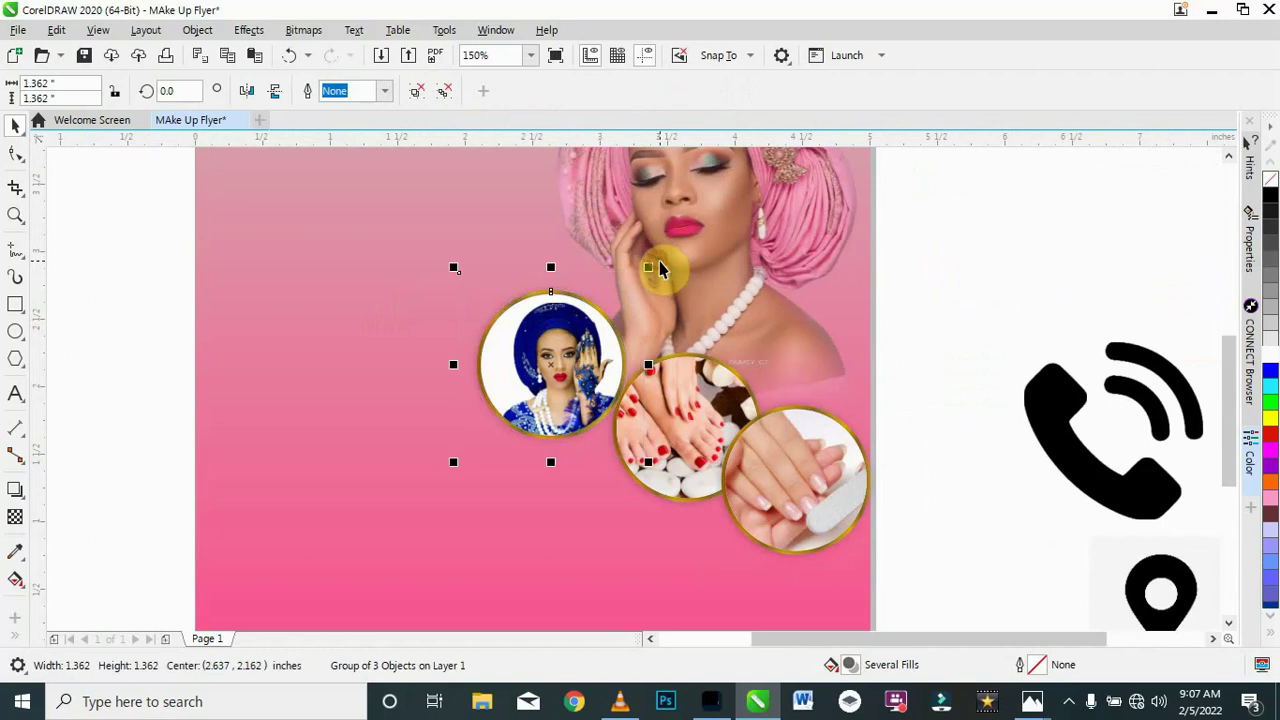
click(684, 412)
drag(766, 337, 771, 334)
drag(704, 412, 690, 384)
drag(878, 353, 820, 426)
drag(780, 466, 822, 422)
drag(677, 453, 670, 442)
drag(808, 412, 800, 431)
Step: Enlarge the ringed portrait circle group to about 1.396 inches and move it to about 2.605, 2.235 inches
click(558, 373)
drag(652, 268, 654, 257)
drag(590, 362, 533, 331)
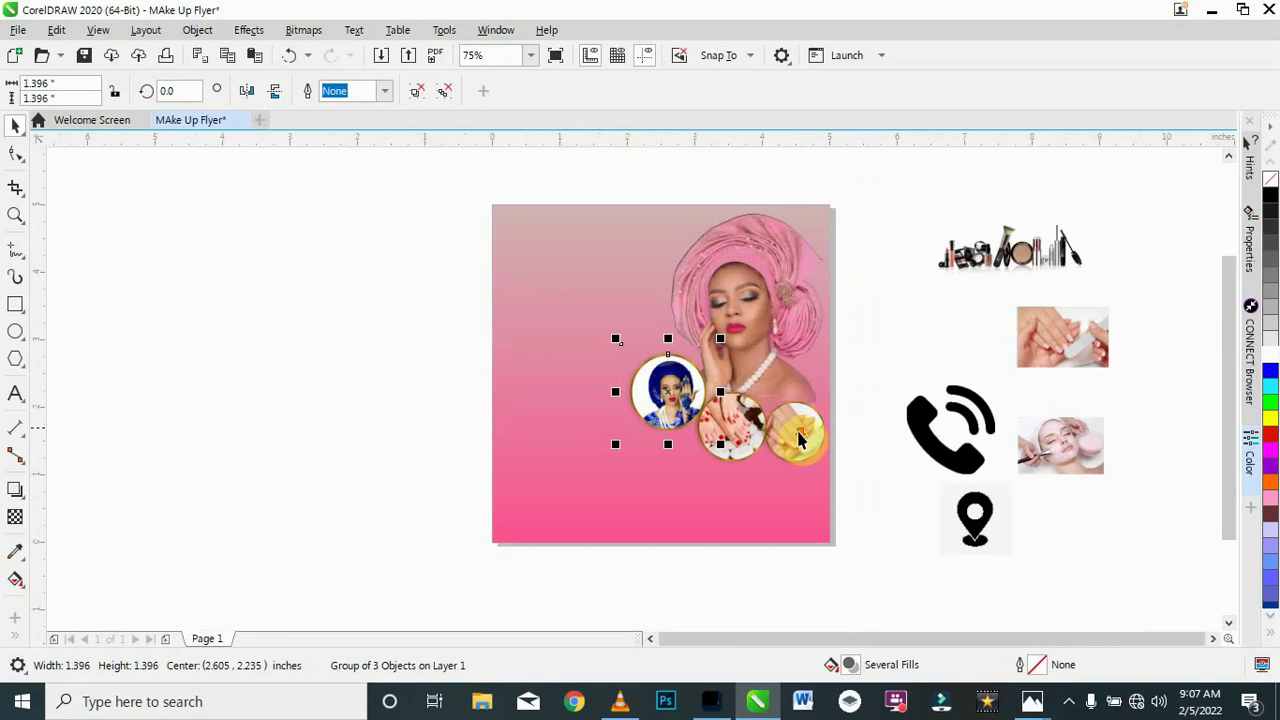
Step: Examine the three ringed circles up close and against the whole flyer layout
scroll(790, 430, down, 2)
drag(648, 371, 678, 384)
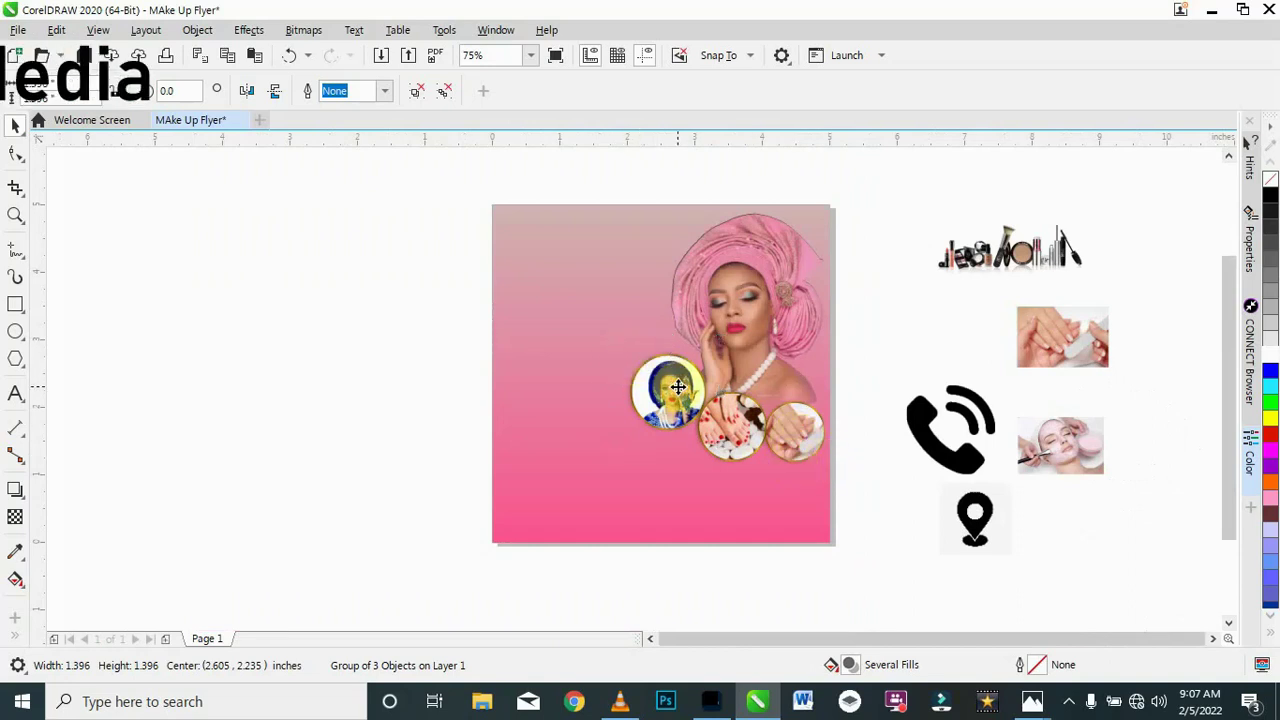
scroll(677, 385, up, 2)
scroll(677, 393, up, 2)
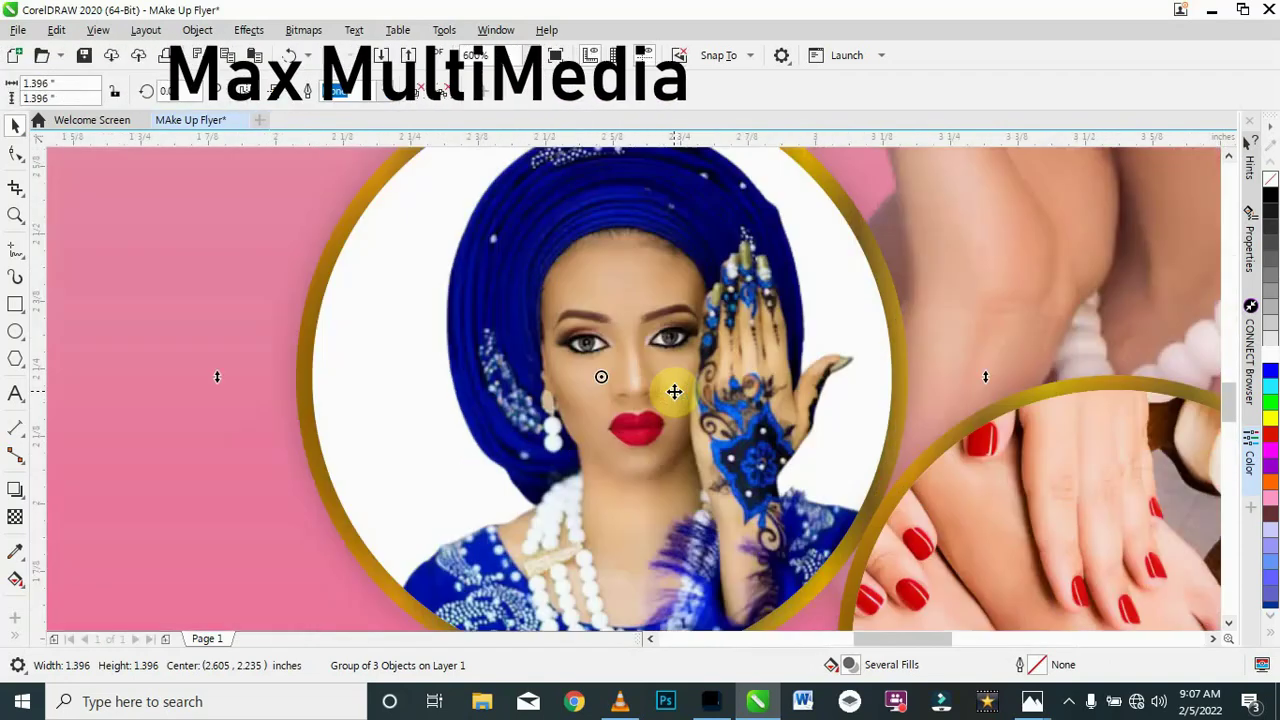
scroll(677, 393, down, 2)
click(680, 392)
scroll(682, 392, down, 2)
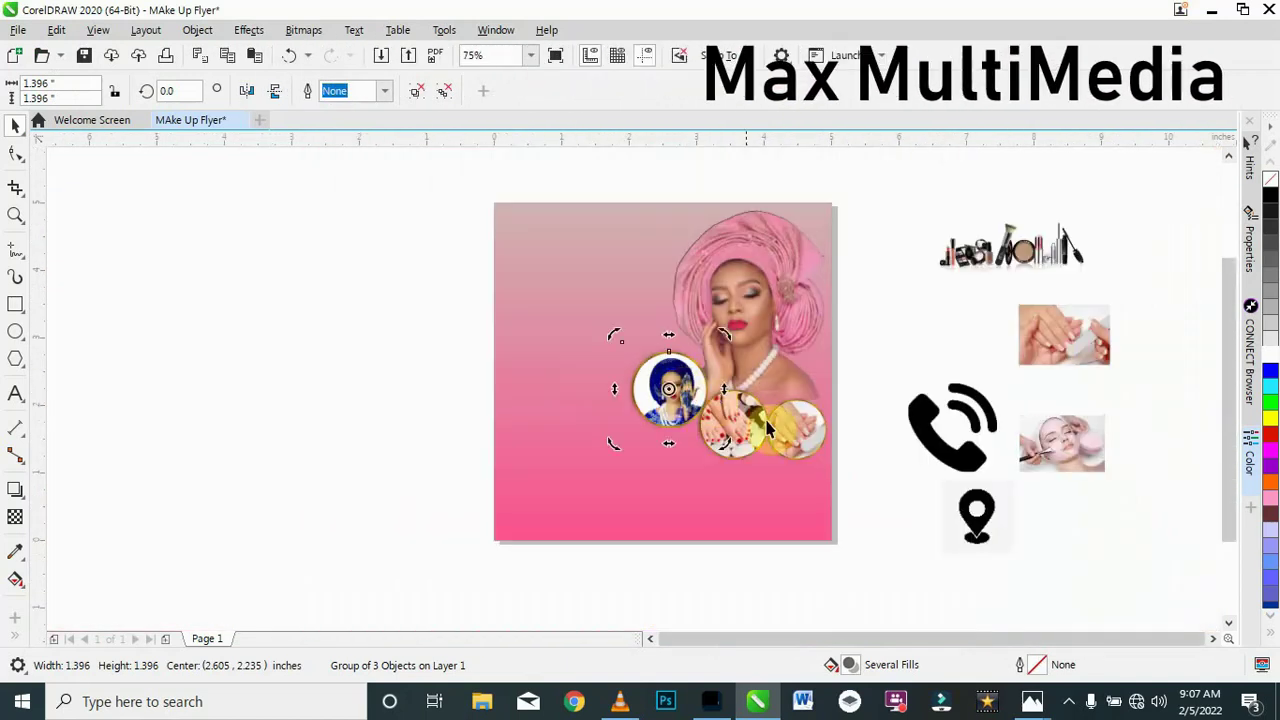
click(871, 366)
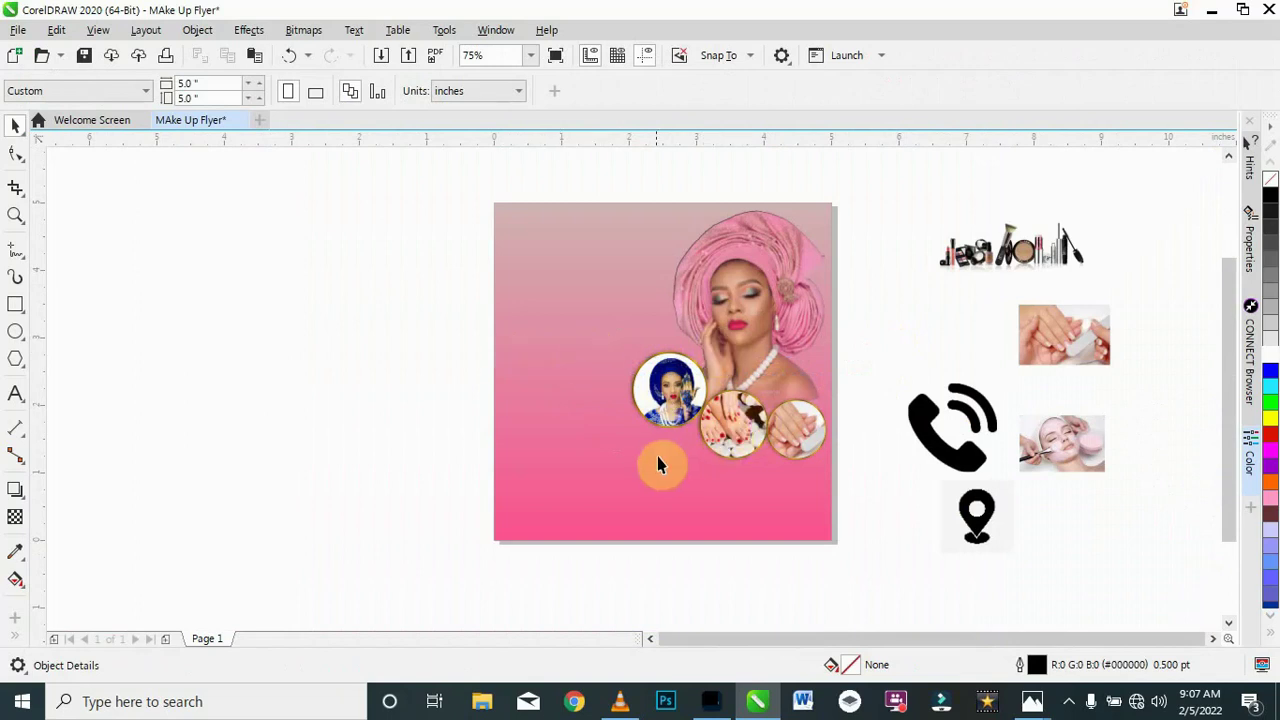
scroll(750, 430, up, 2)
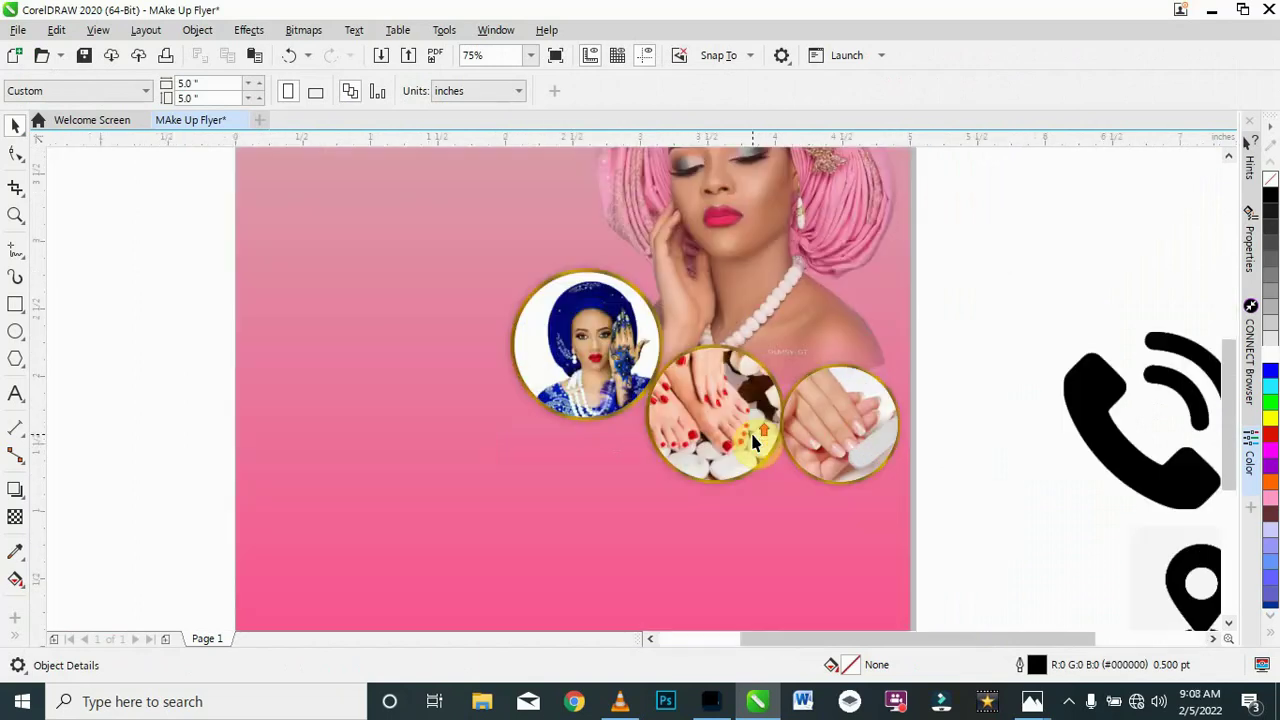
click(588, 358)
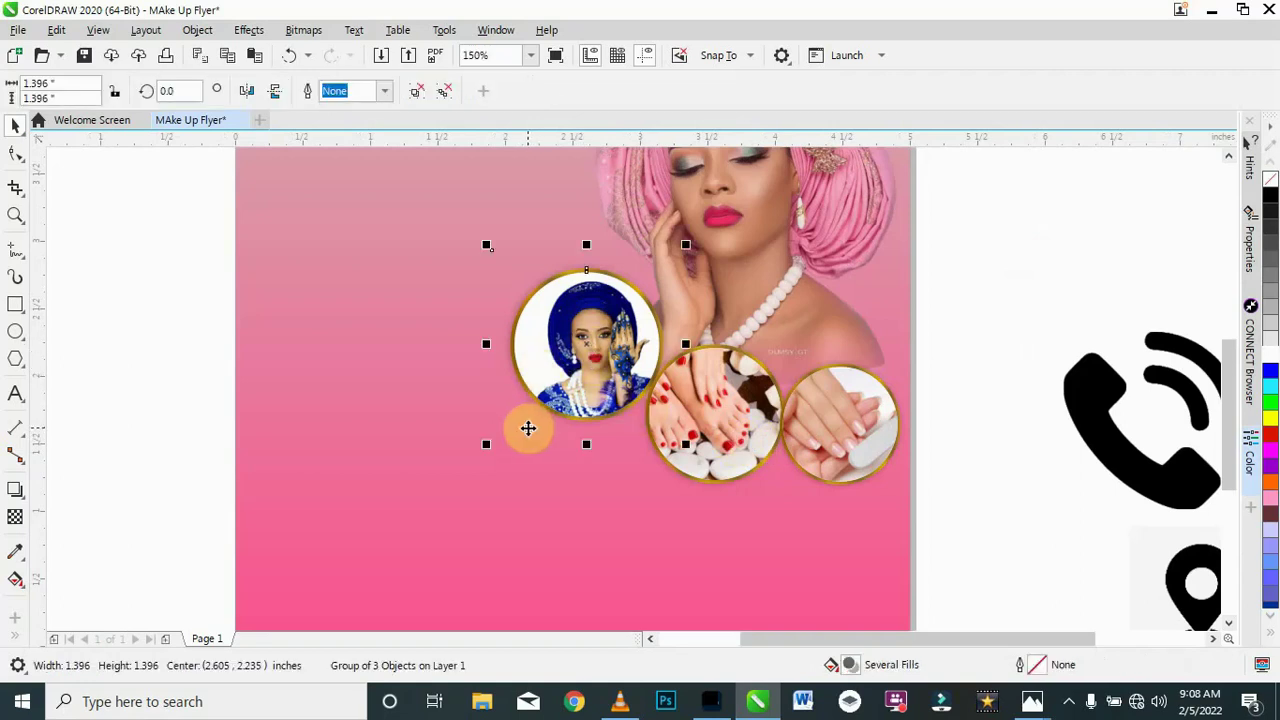
shift+click(737, 385)
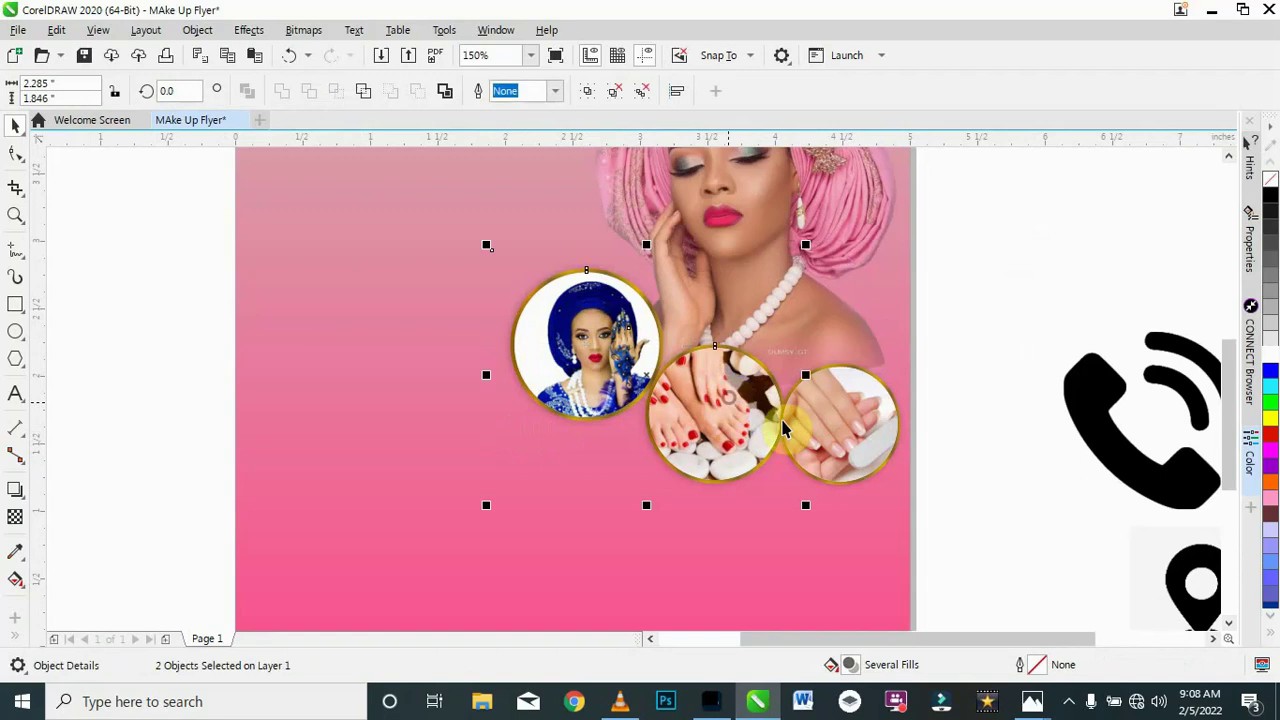
shift+click(848, 433)
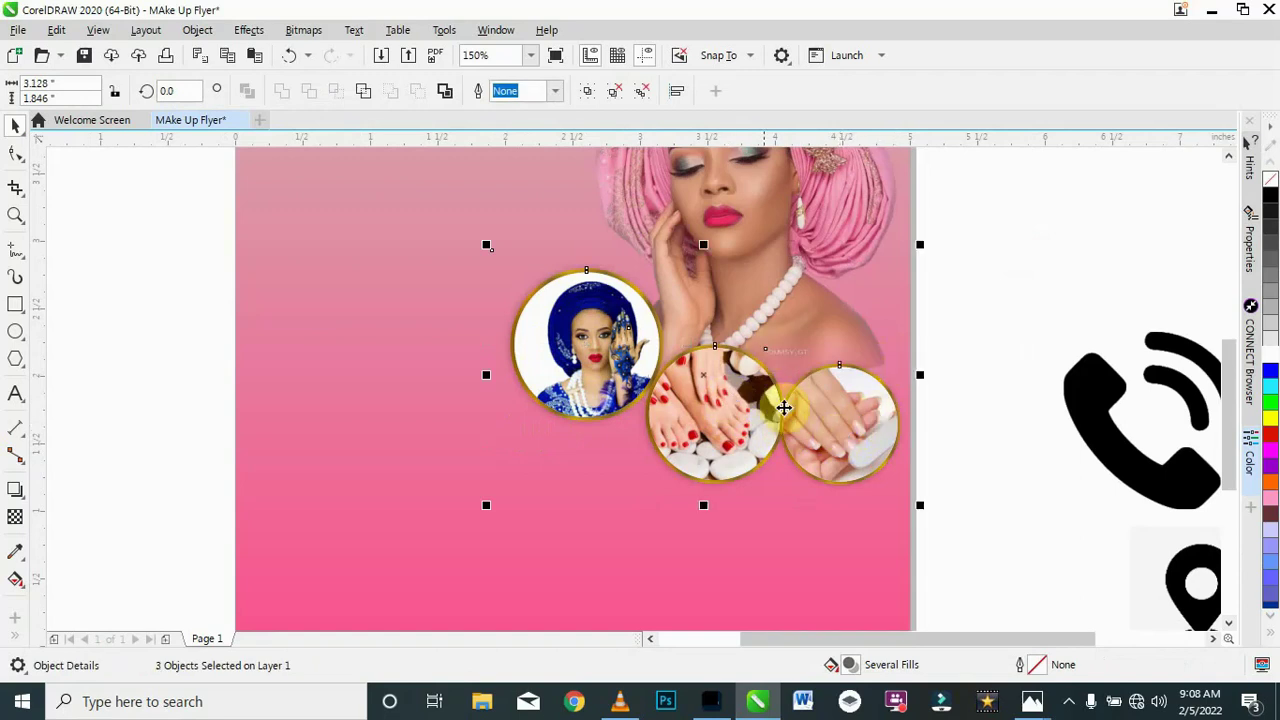
drag(1021, 213, 466, 548)
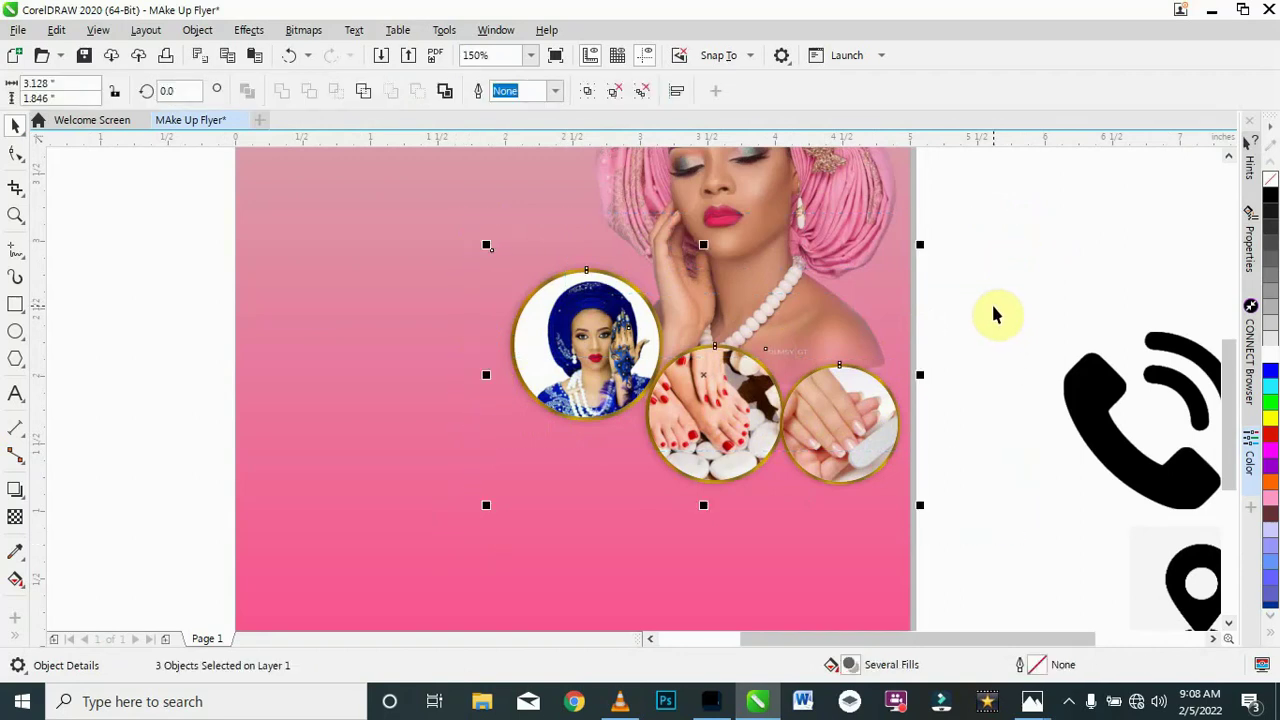
click(957, 327)
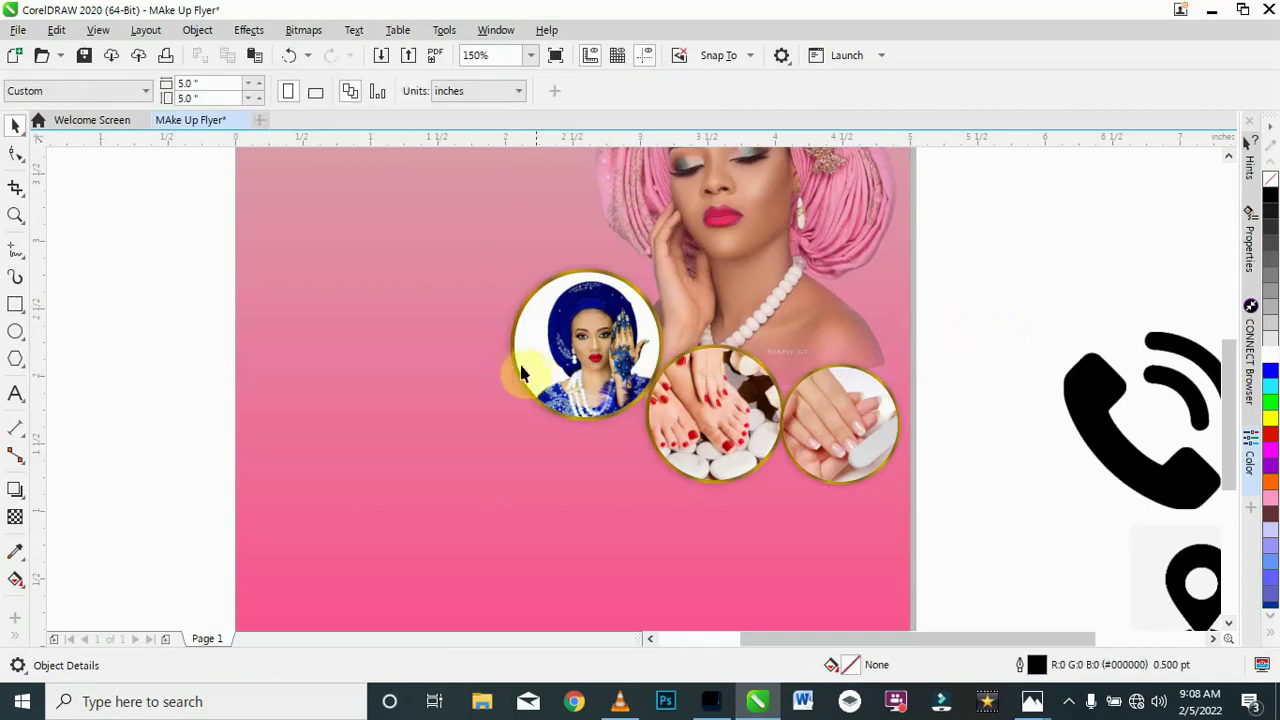
Step: Group the three gold-ringed photo circles into a single object
click(569, 345)
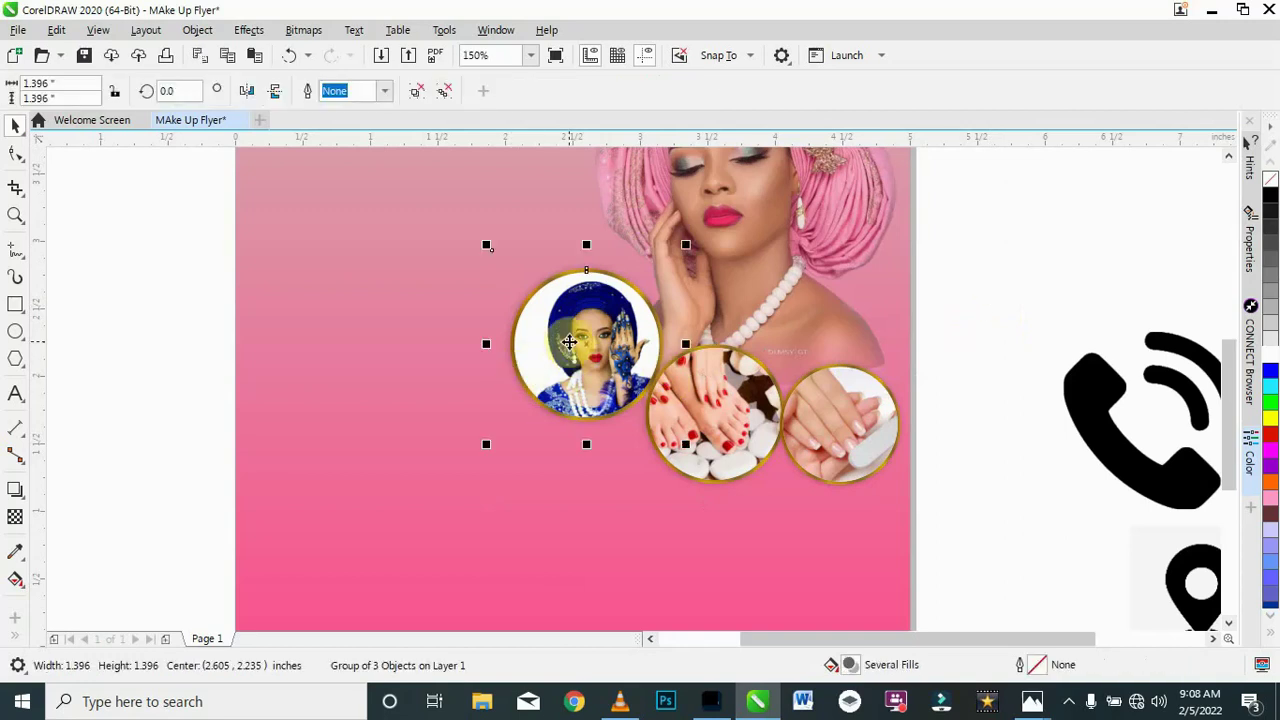
shift+click(720, 430)
shift+click(861, 424)
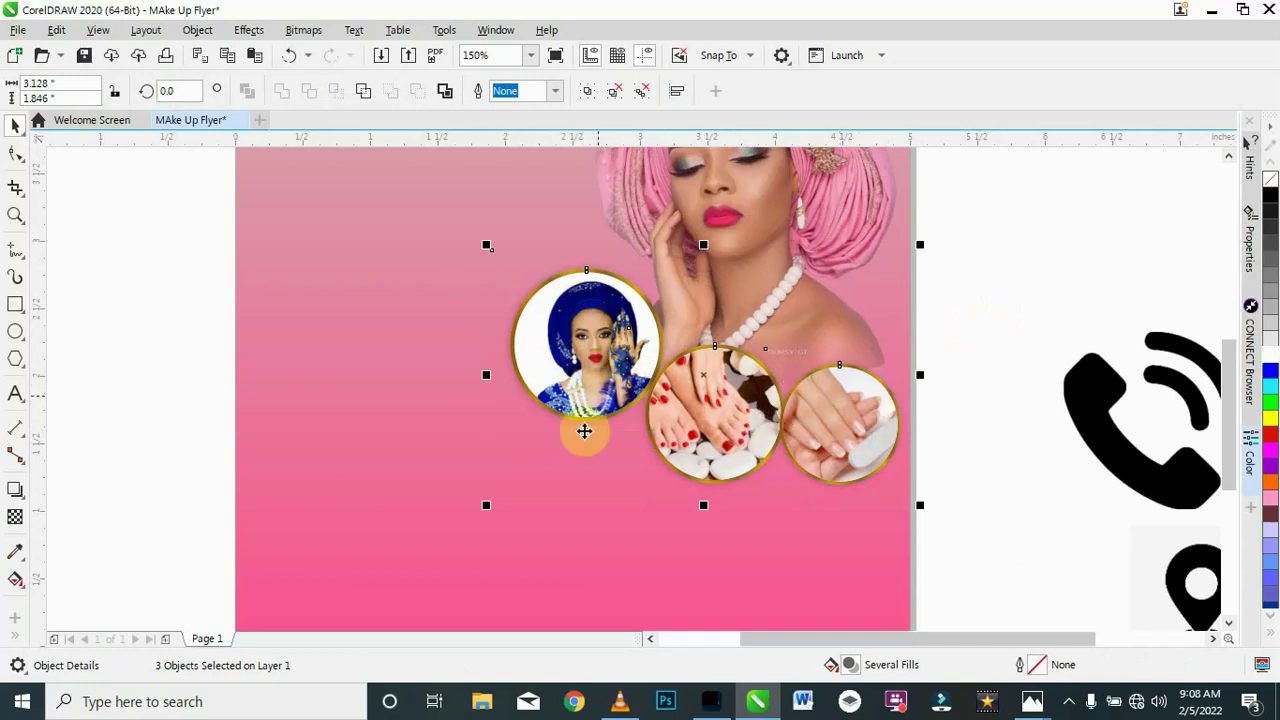
click(585, 93)
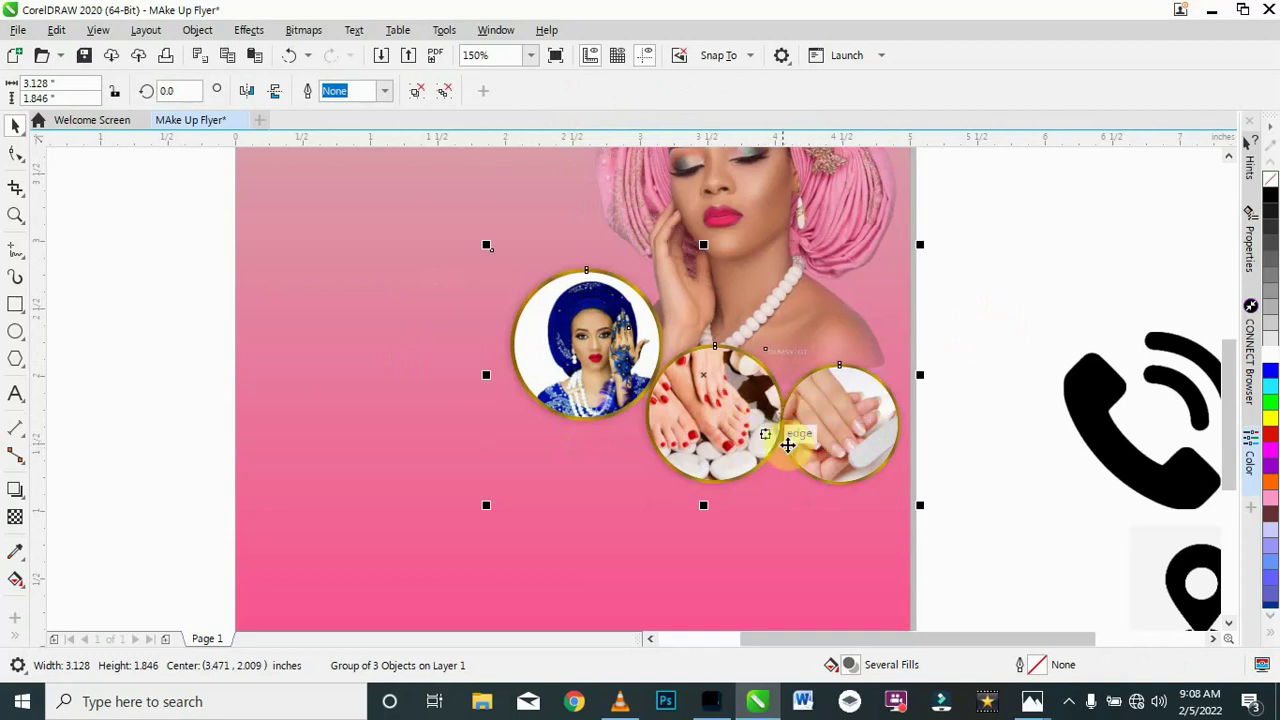
scroll(918, 390, up, 3)
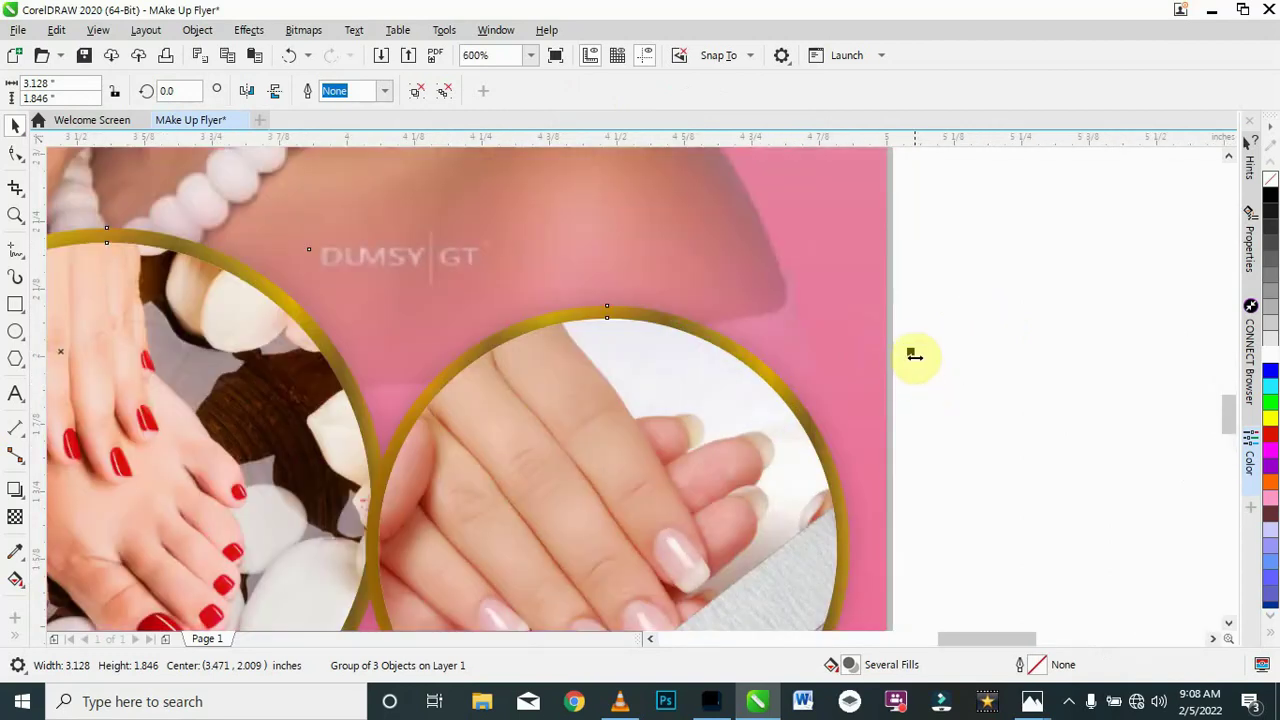
scroll(915, 370, down, 3)
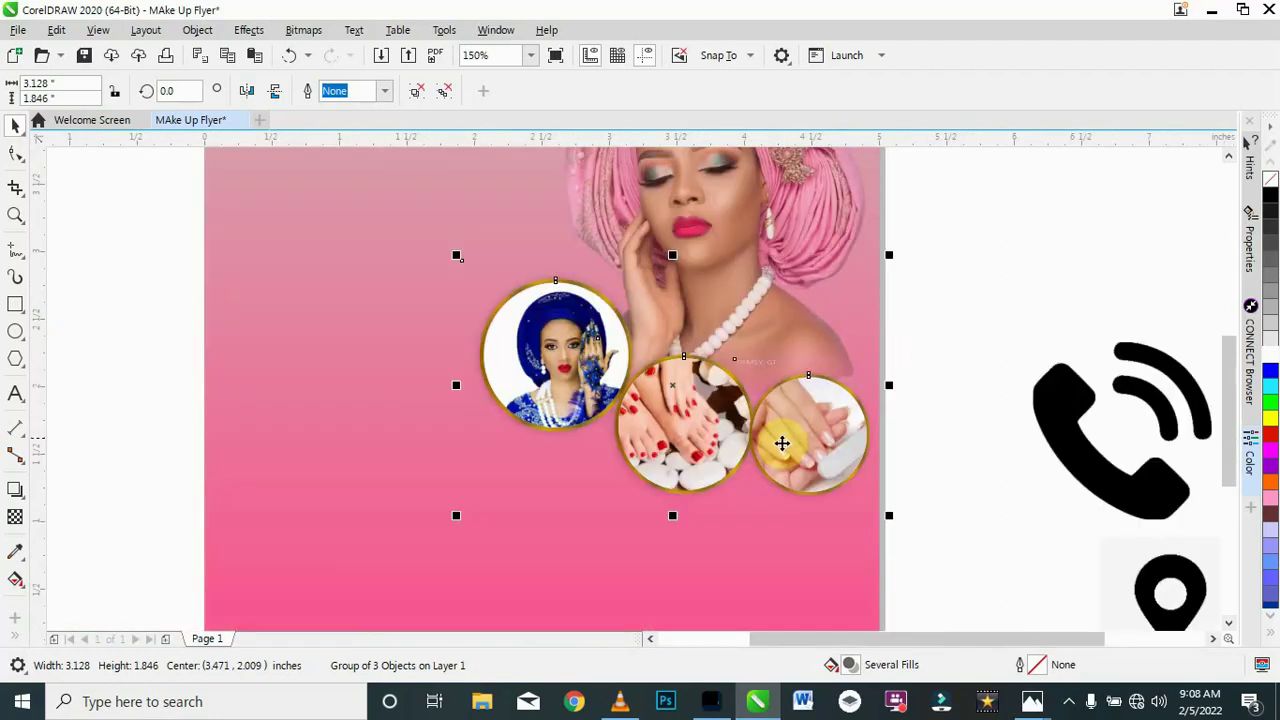
Step: PowerClip the grouped photo circles inside the 5 x 5 inch pink gradient background rectangle
right_click(786, 435)
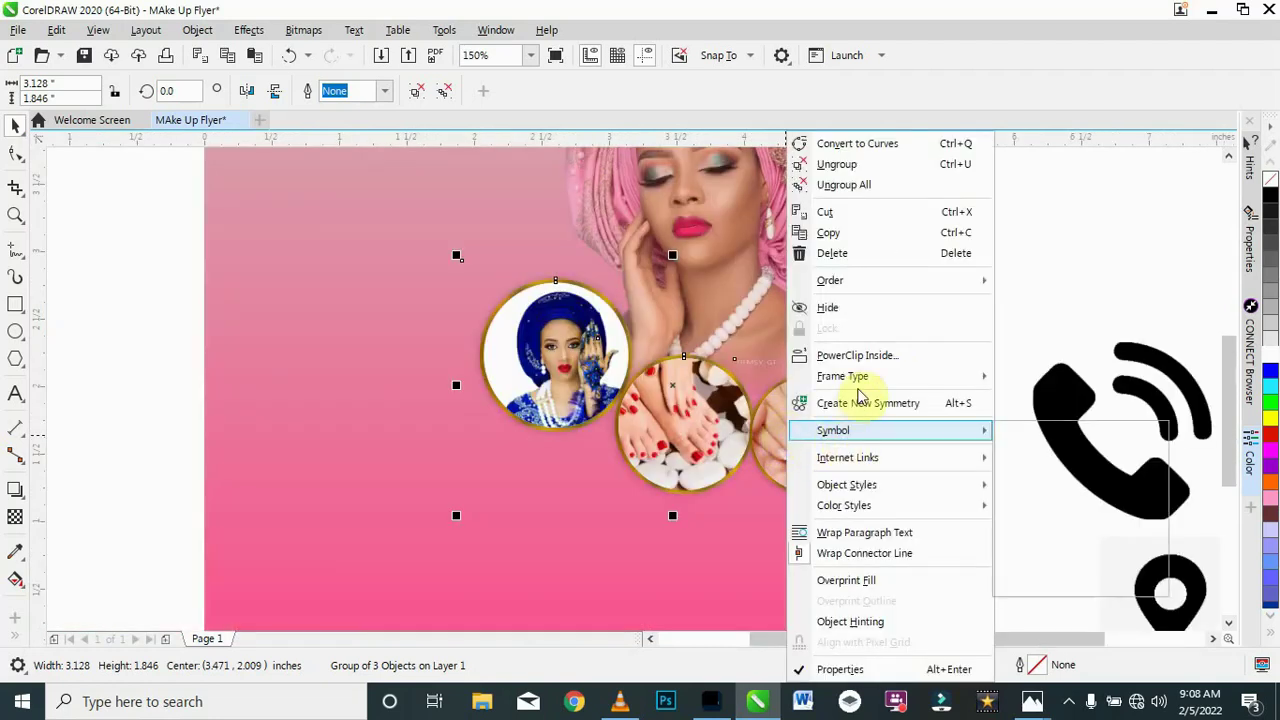
click(858, 352)
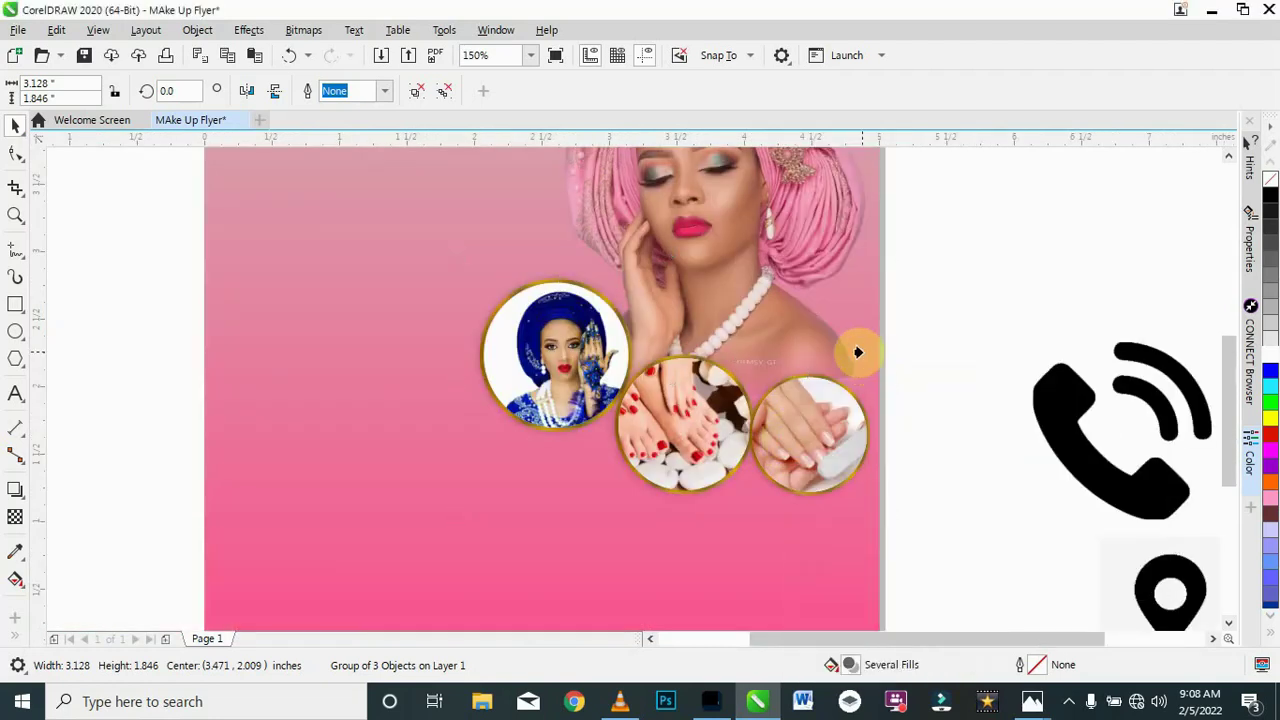
click(257, 466)
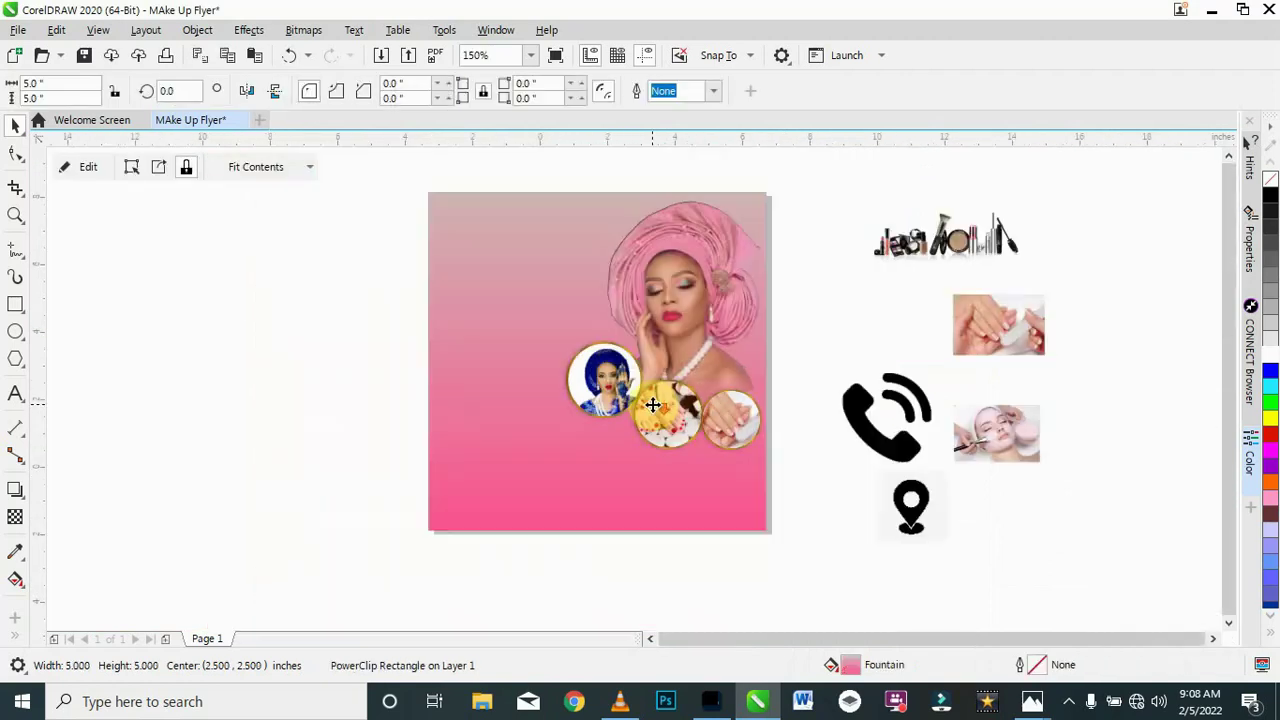
Step: Move the makeup-kit image with the brush and mascara onto the flyer's upper left, centered at about 1.355, 4.554 inches
scroll(648, 405, down, 3)
scroll(645, 418, up, 2)
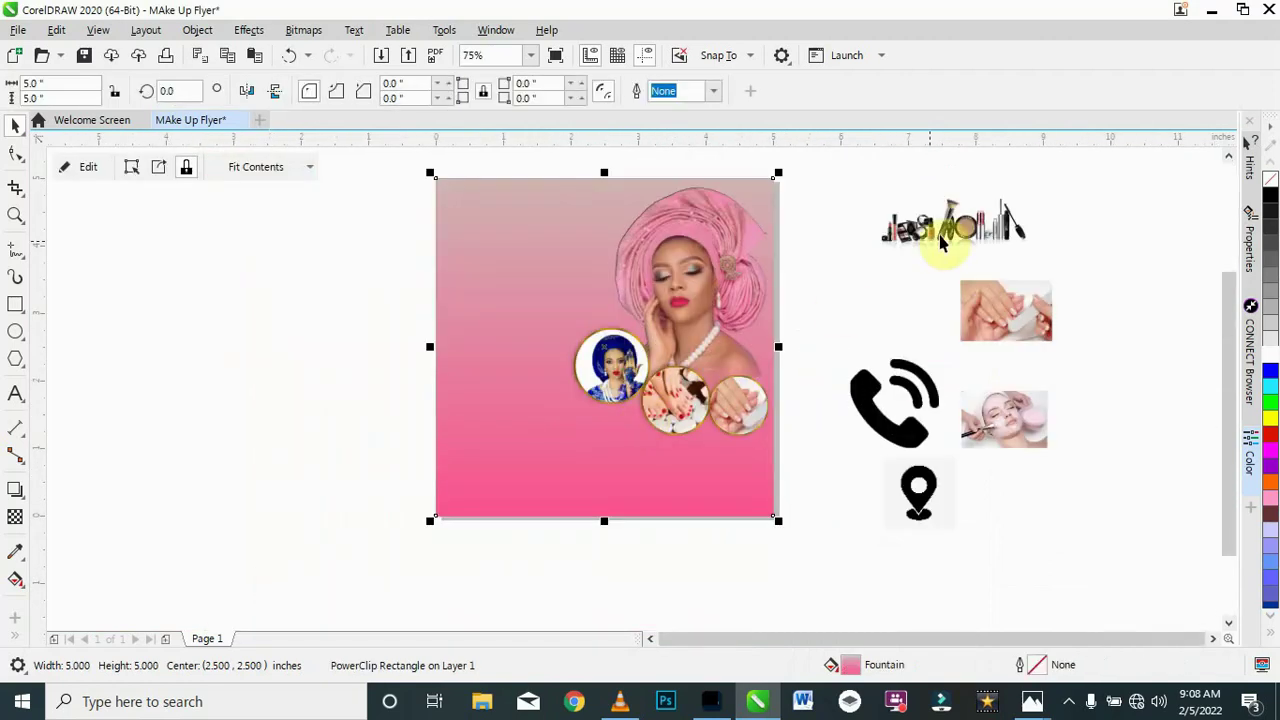
drag(965, 236, 571, 245)
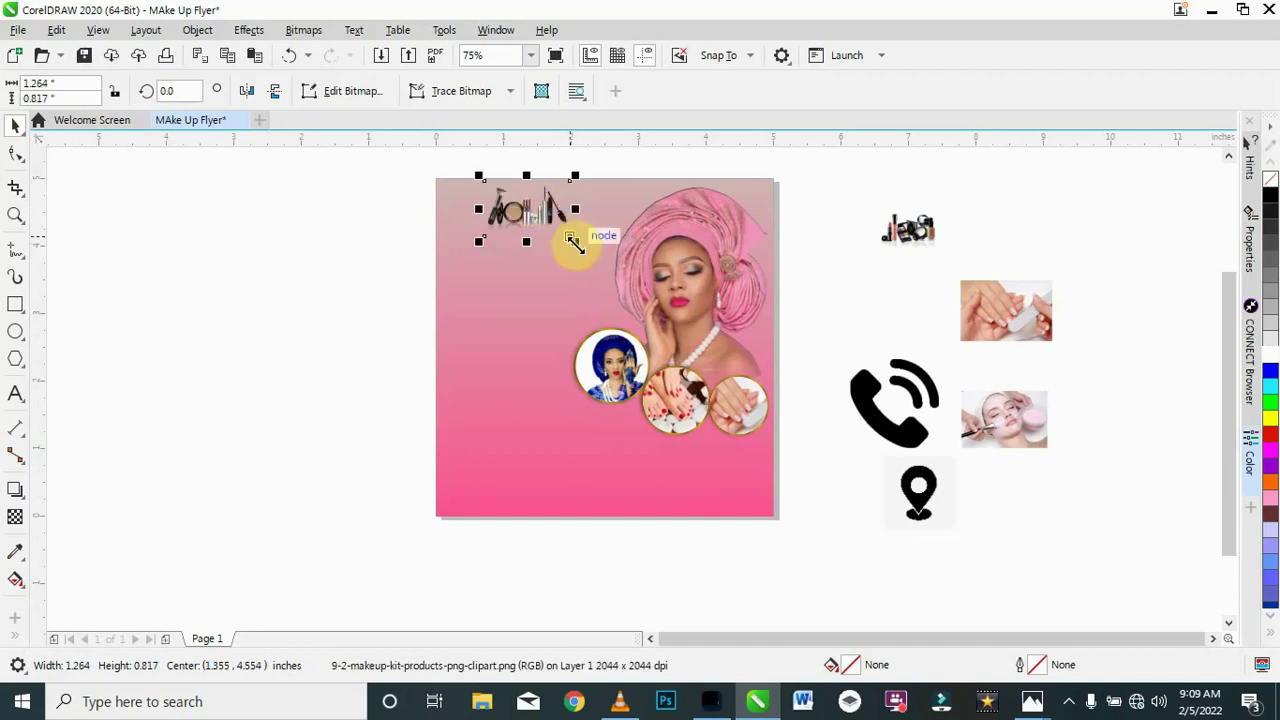
click(578, 247)
click(386, 226)
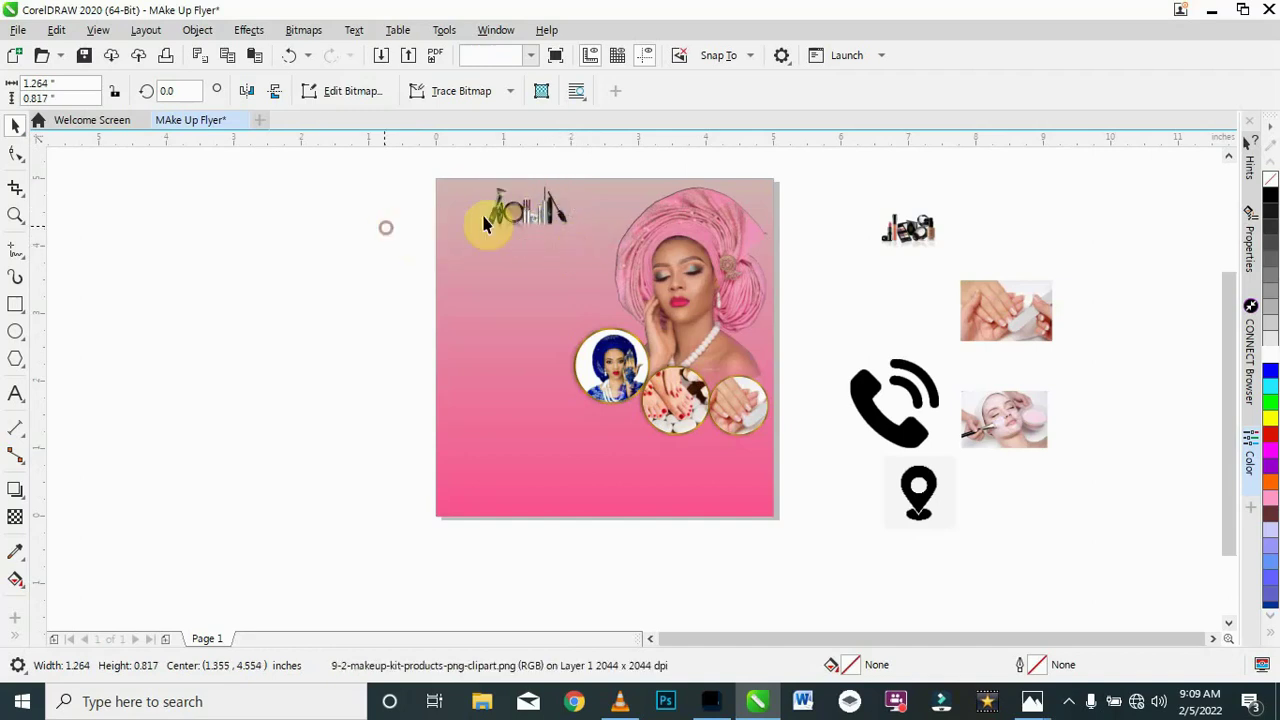
scroll(515, 207, up, 2)
scroll(515, 207, down, 2)
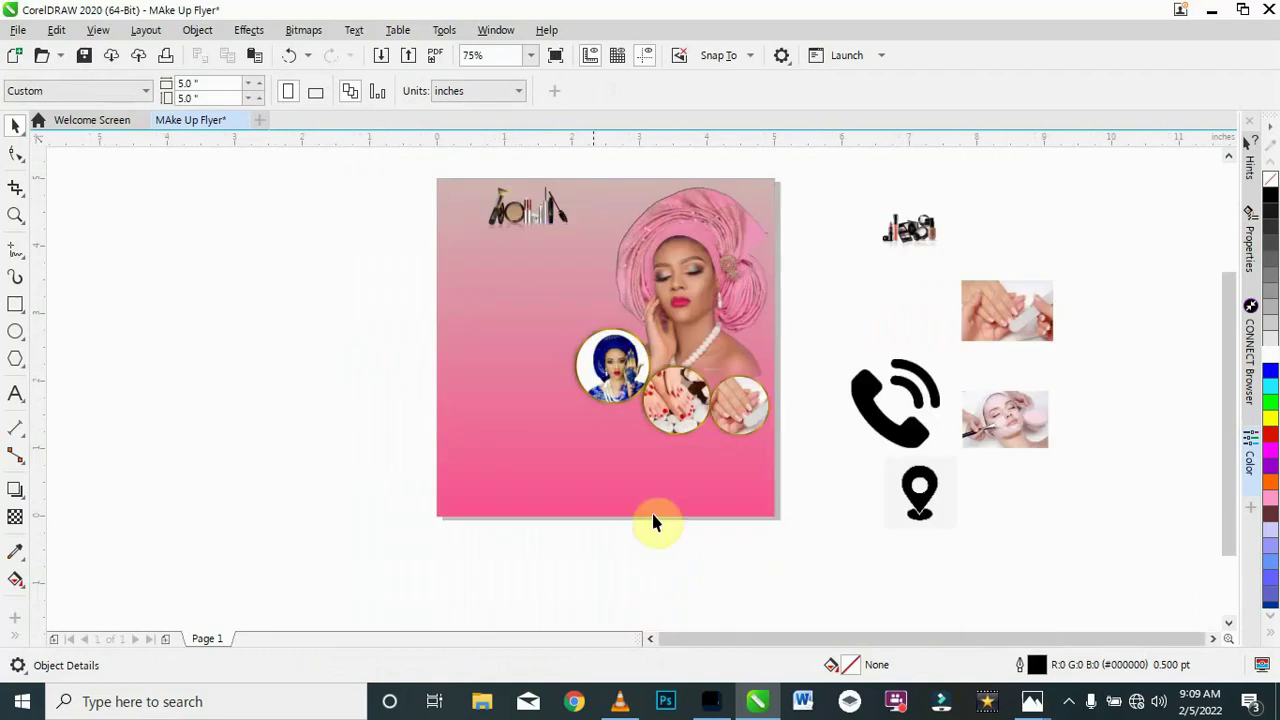
Step: Open the Texts file from the Resources folder on the Desktop, and return to CorelDRAW
click(484, 704)
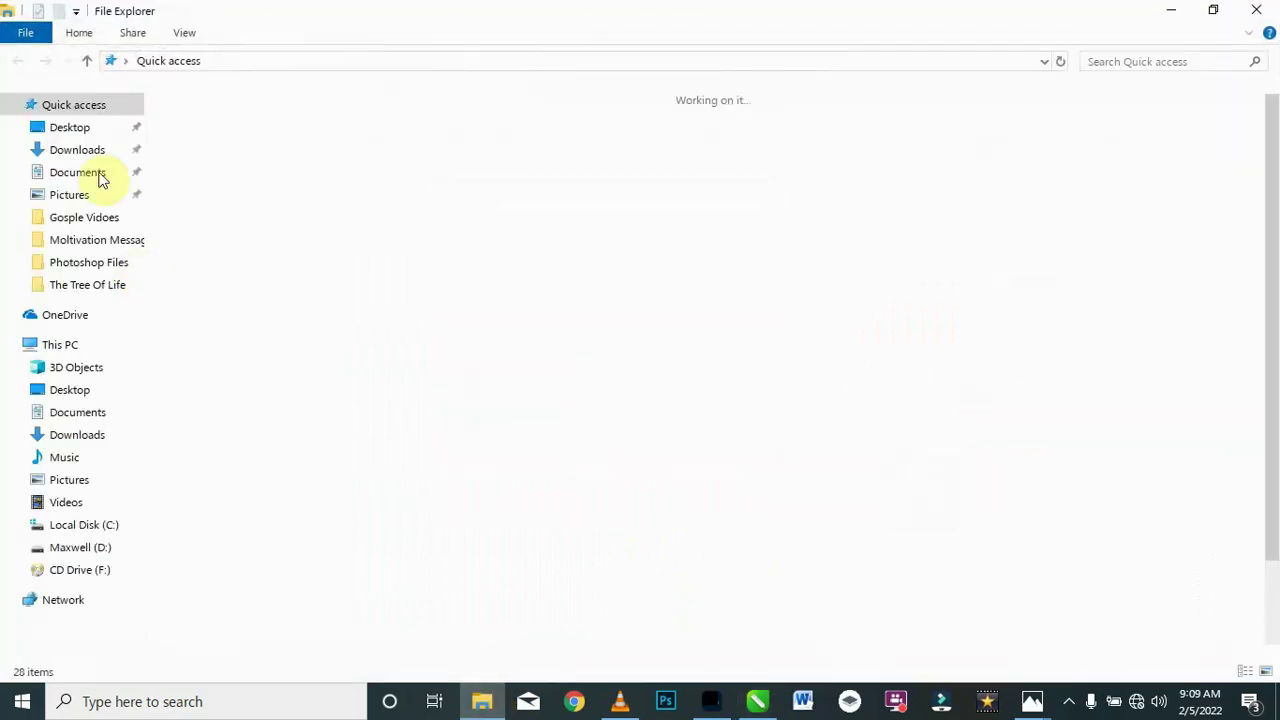
click(85, 135)
double_click(197, 138)
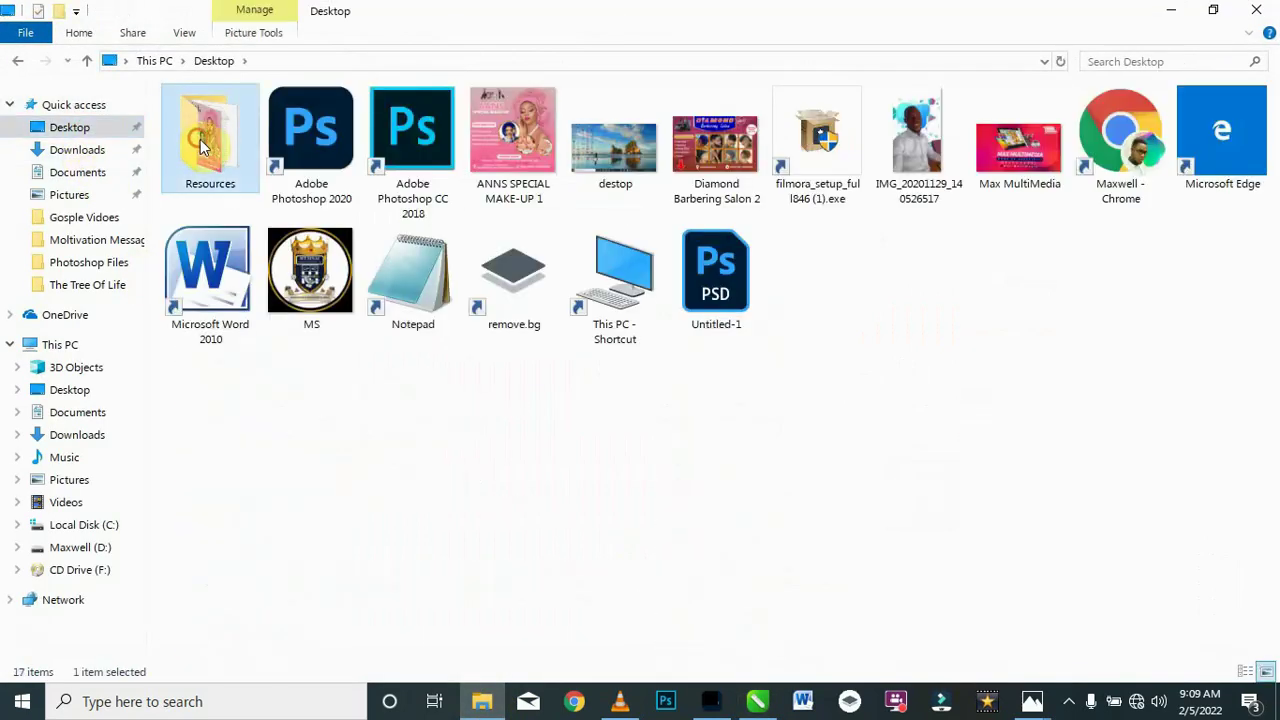
click(418, 320)
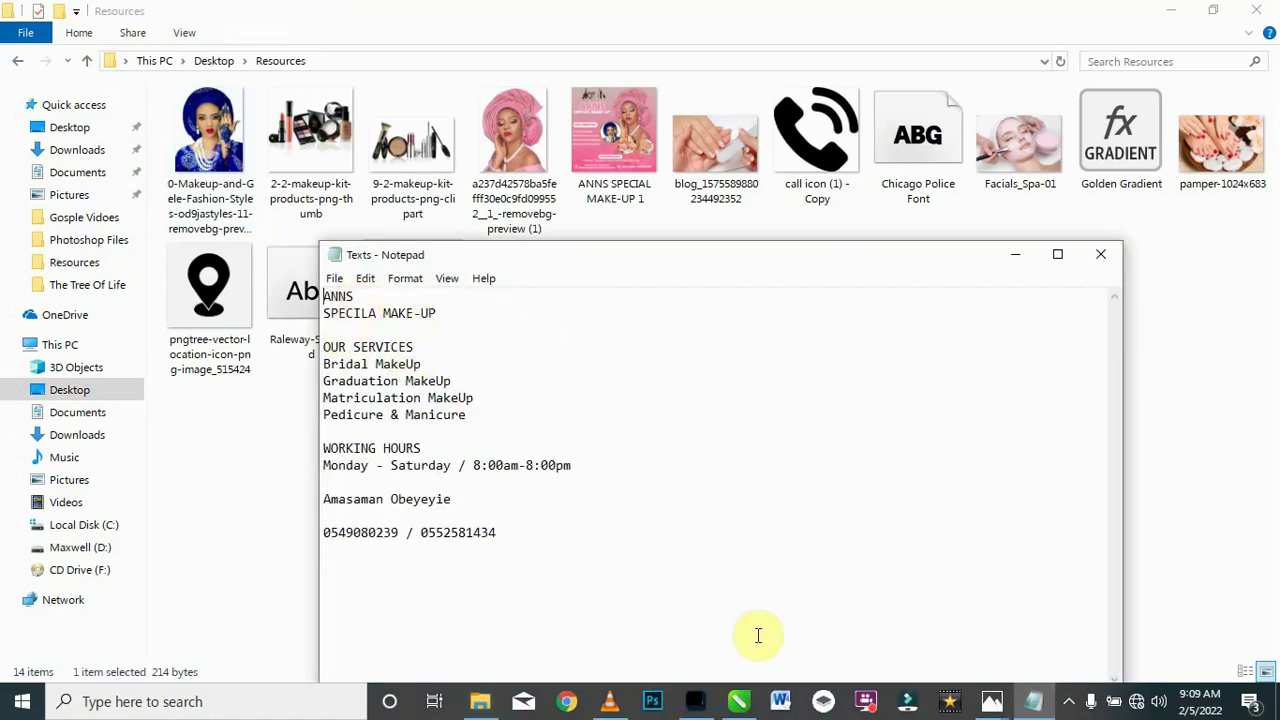
click(738, 701)
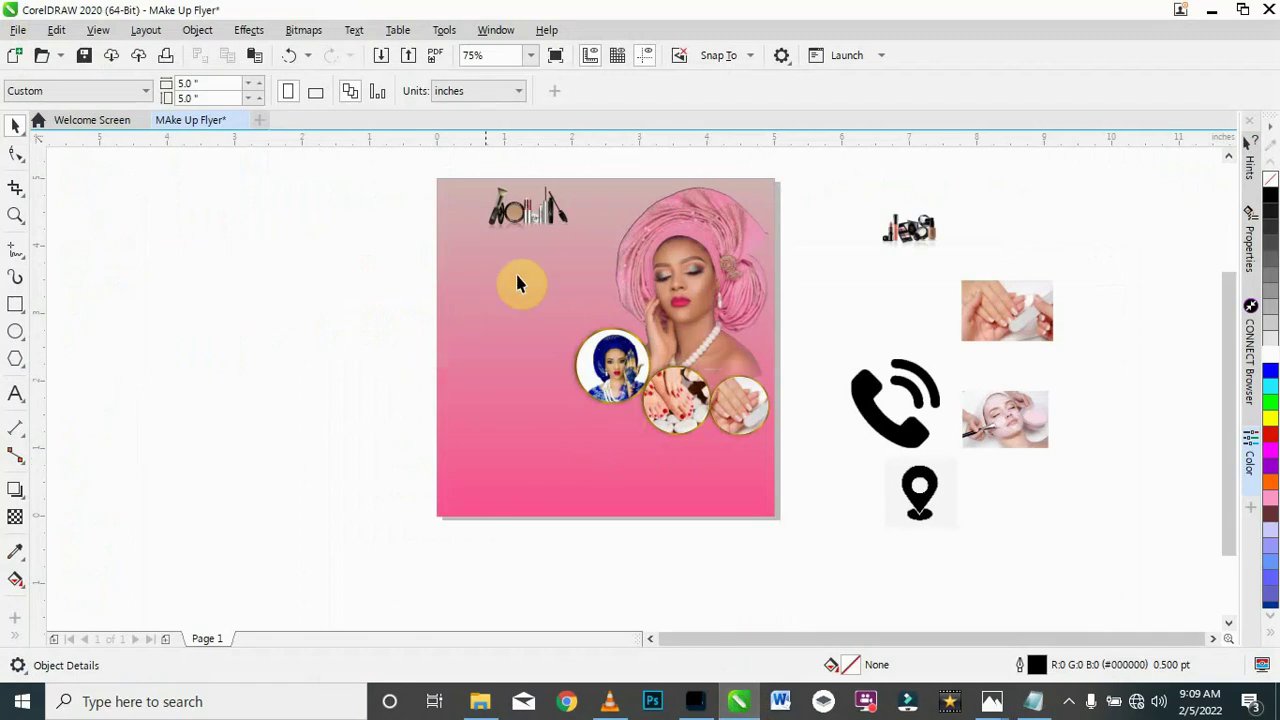
Step: Start an artistic text line below the makeup-kit image in the Chicago Police font at 18 pt
scroll(589, 205, up, 1)
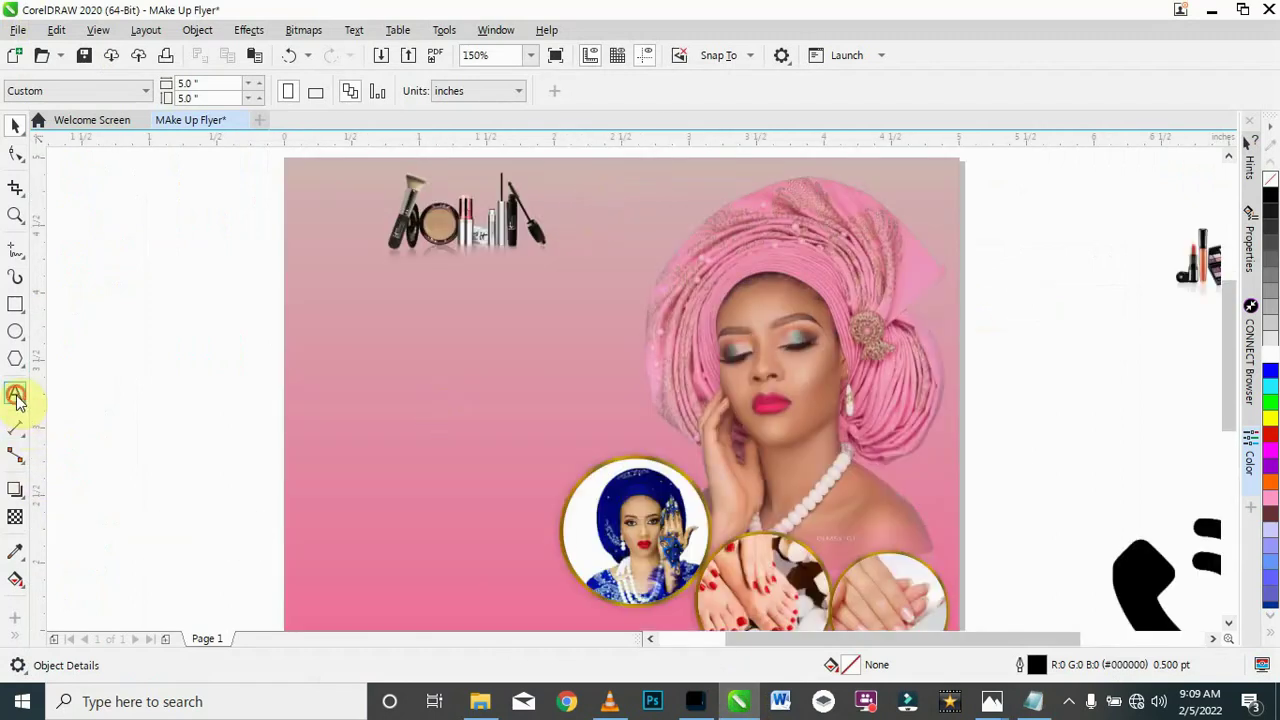
click(414, 314)
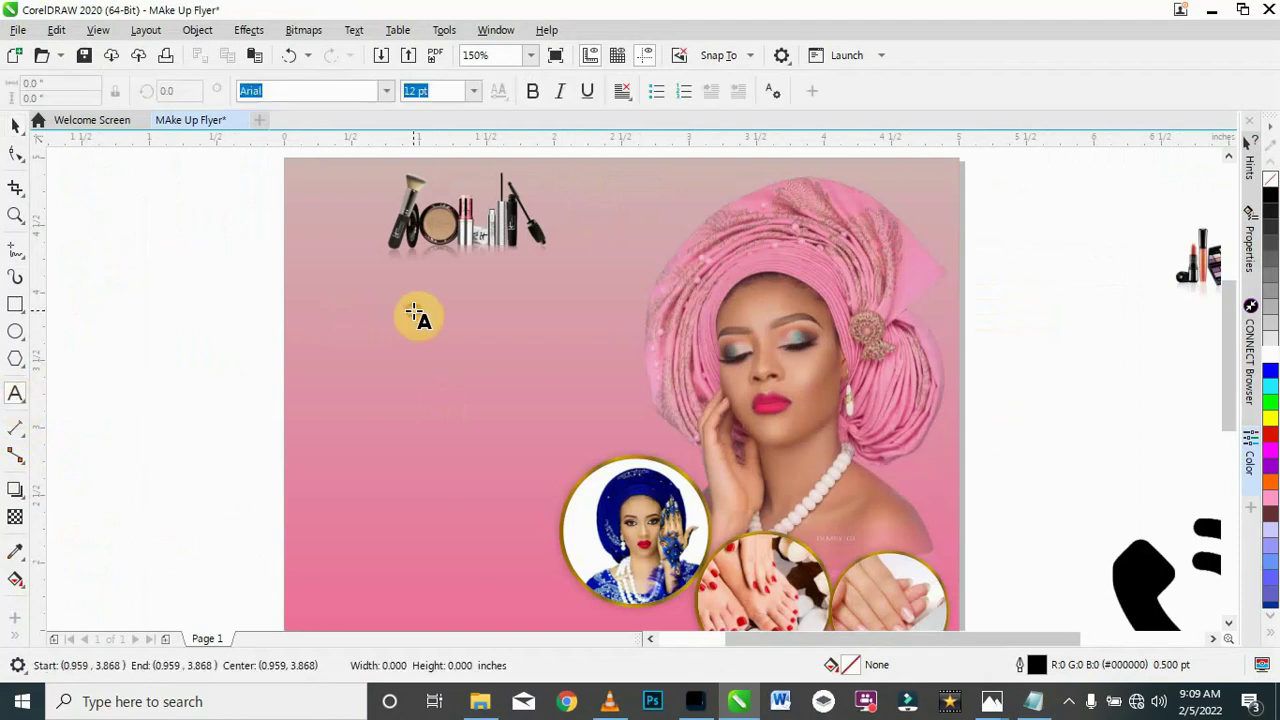
text(24)
key(Return)
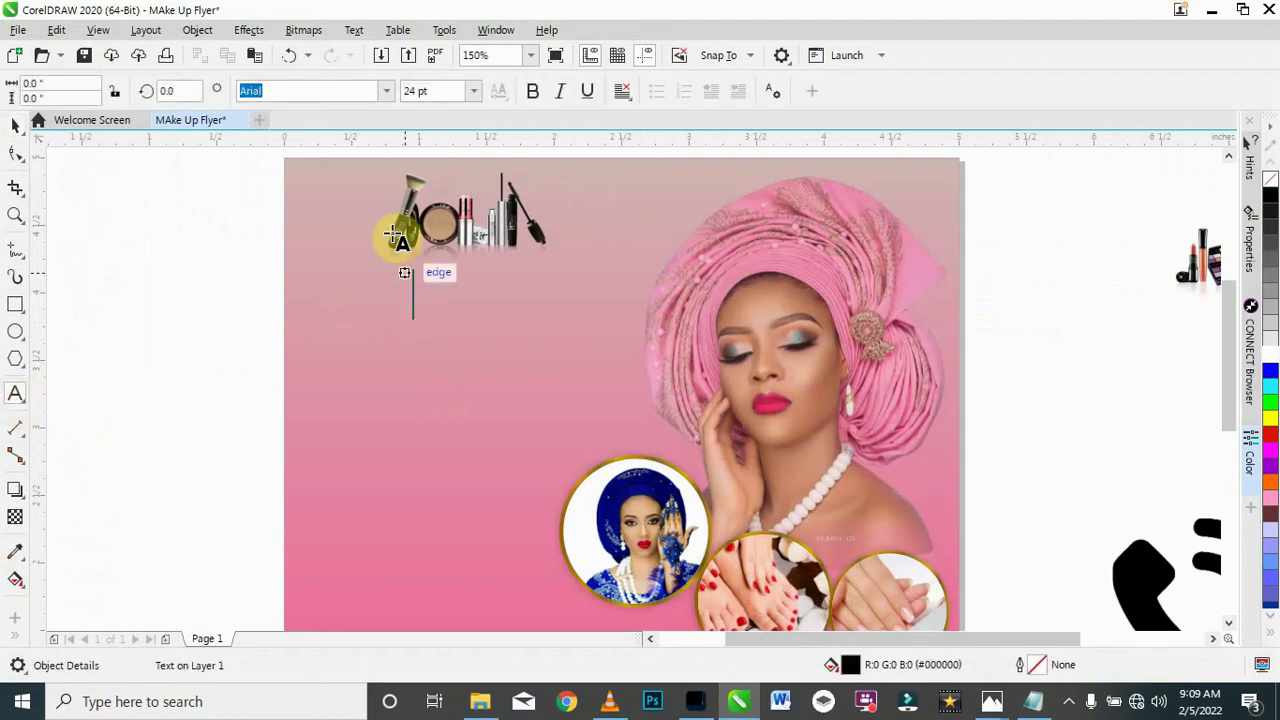
click(380, 91)
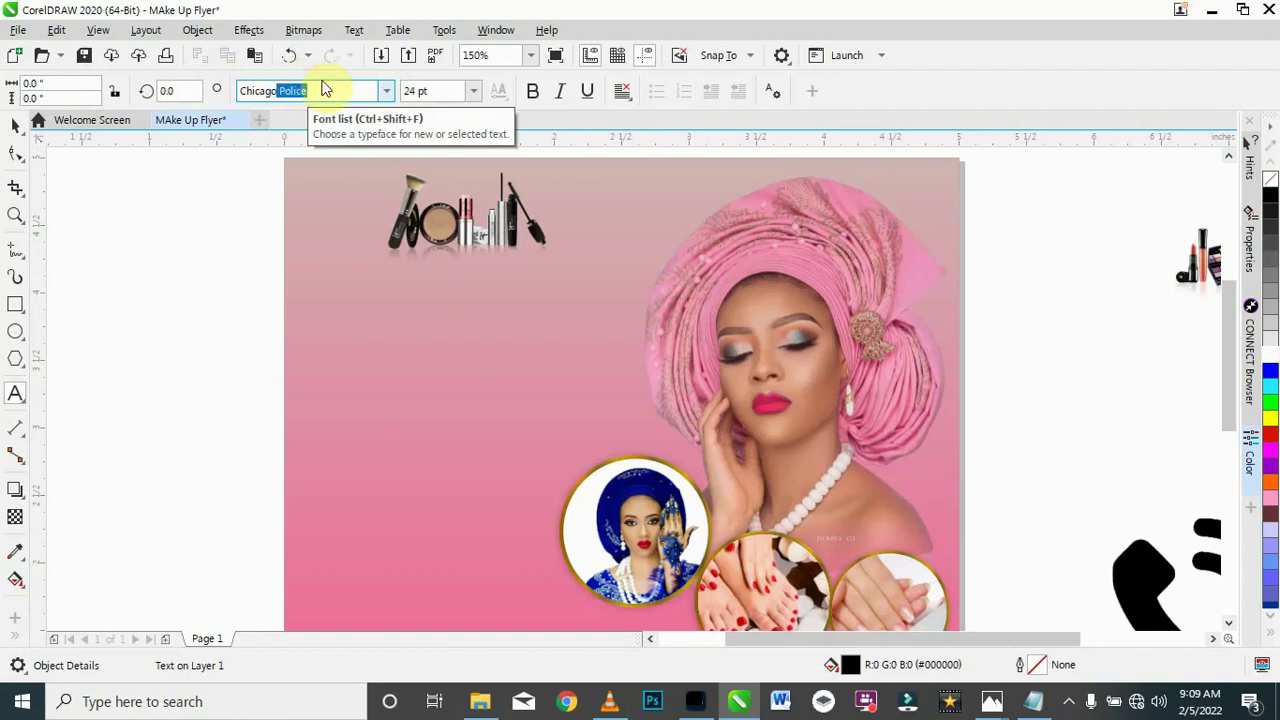
key(Return)
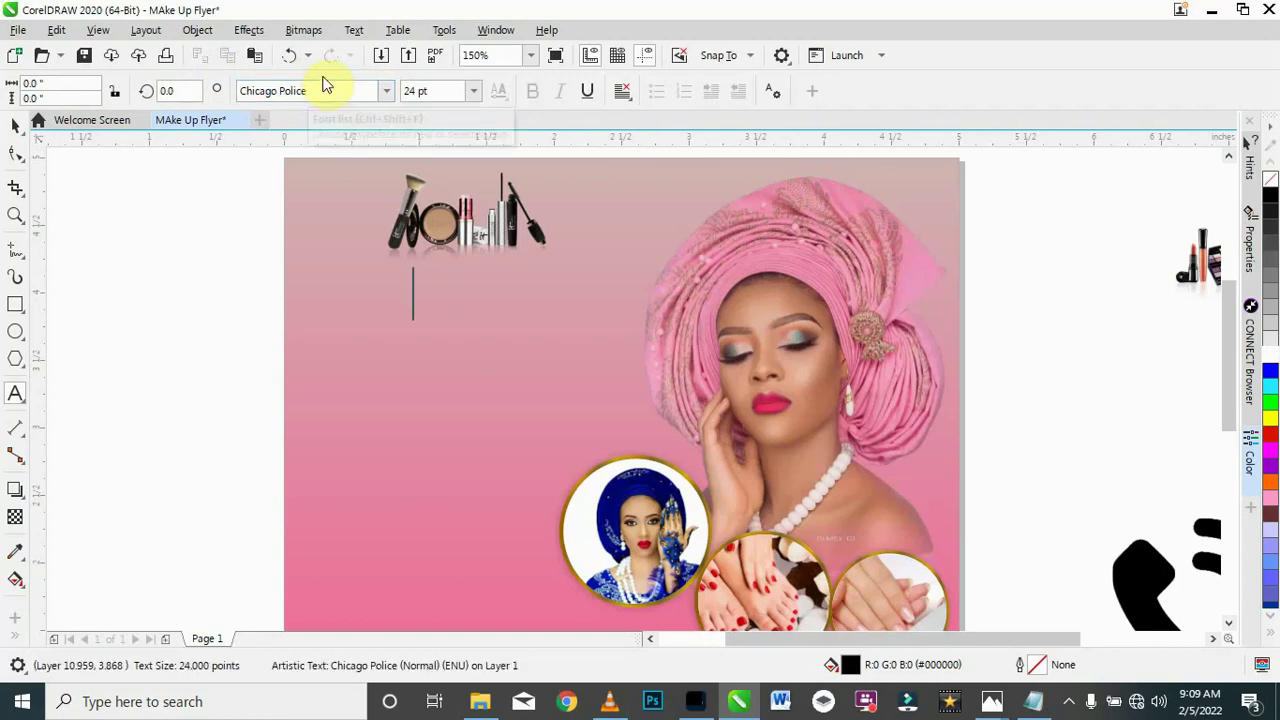
click(475, 90)
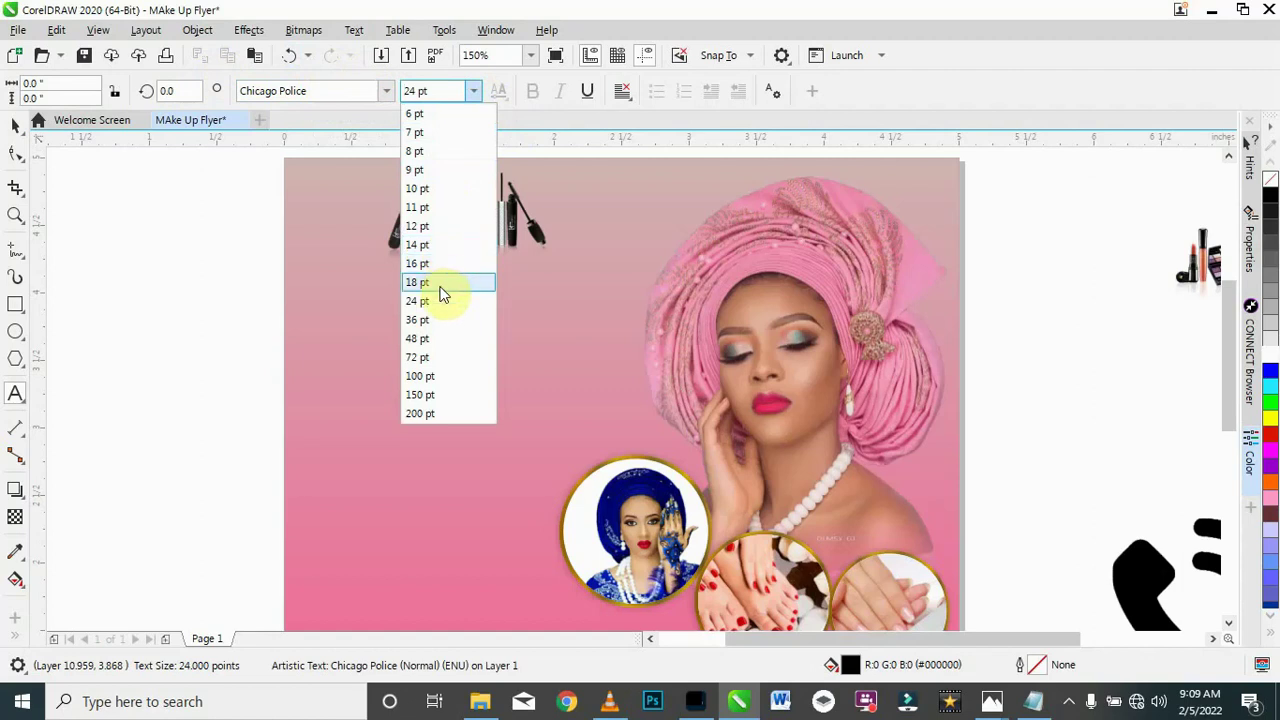
click(443, 284)
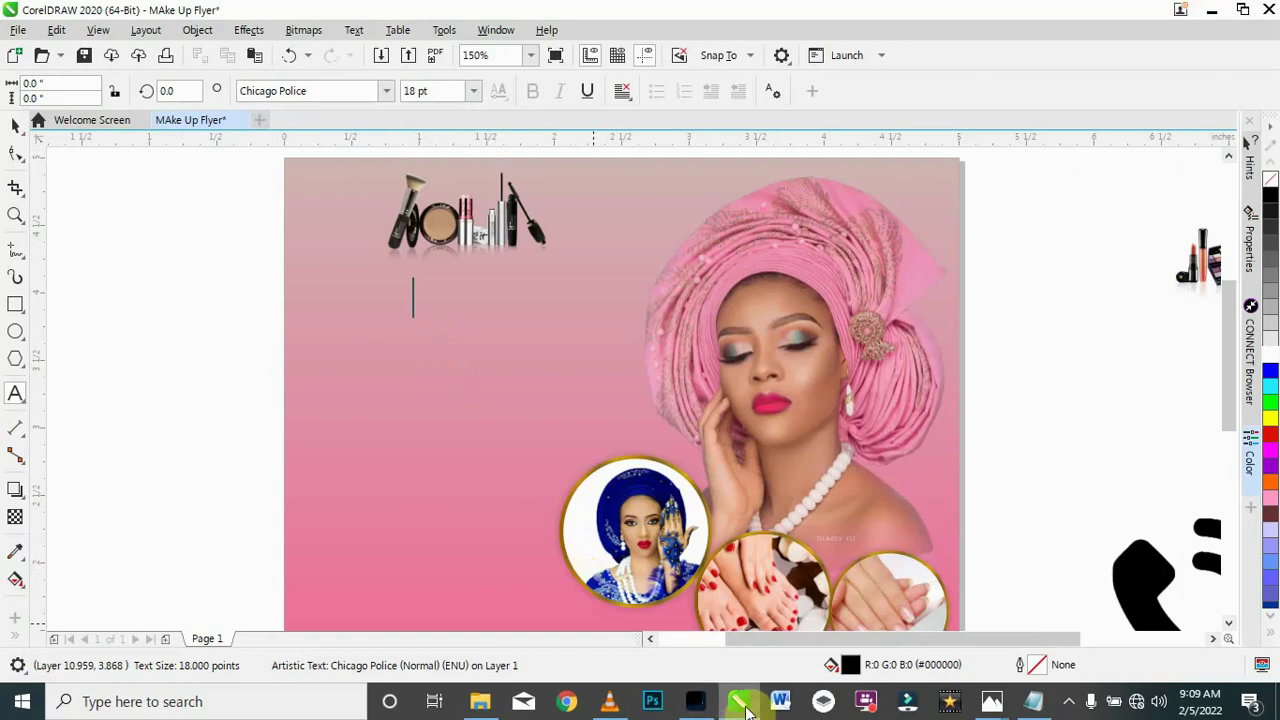
Step: Copy the heading ANNS from the Texts file in Notepad and paste it into the new text line on the flyer
click(1033, 701)
drag(358, 297, 312, 297)
key(ctrl+c)
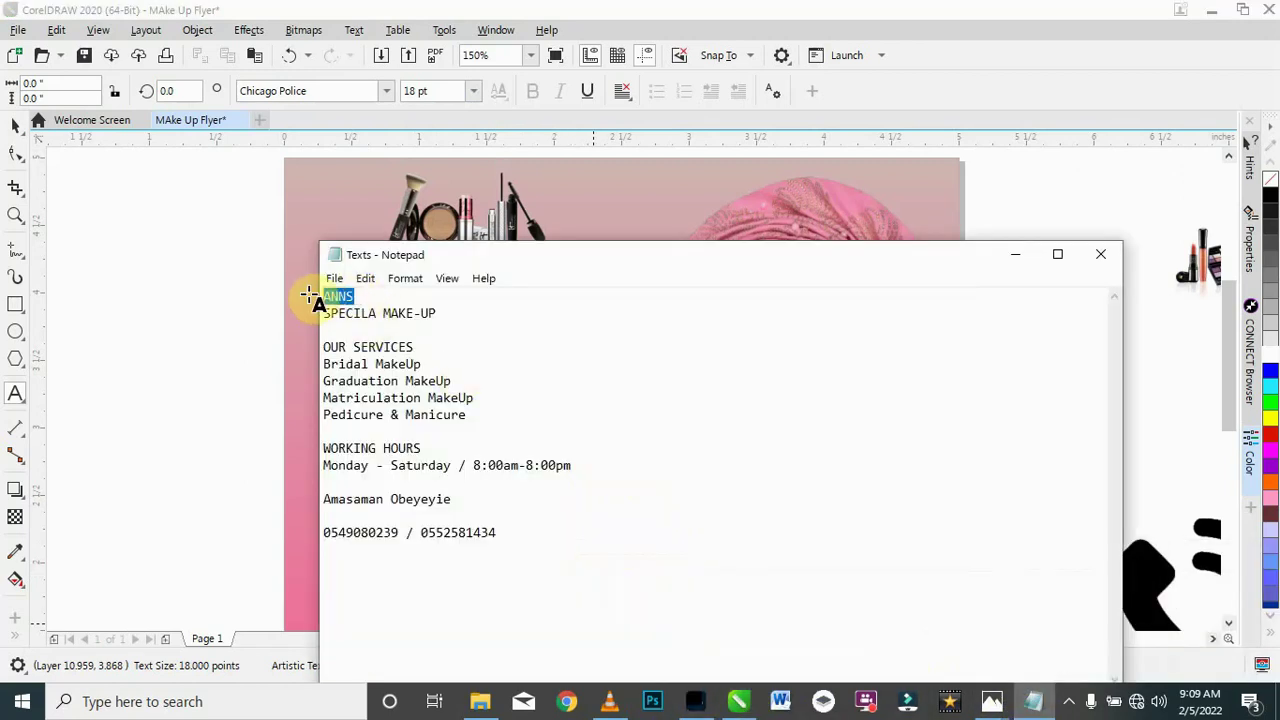
click(1016, 256)
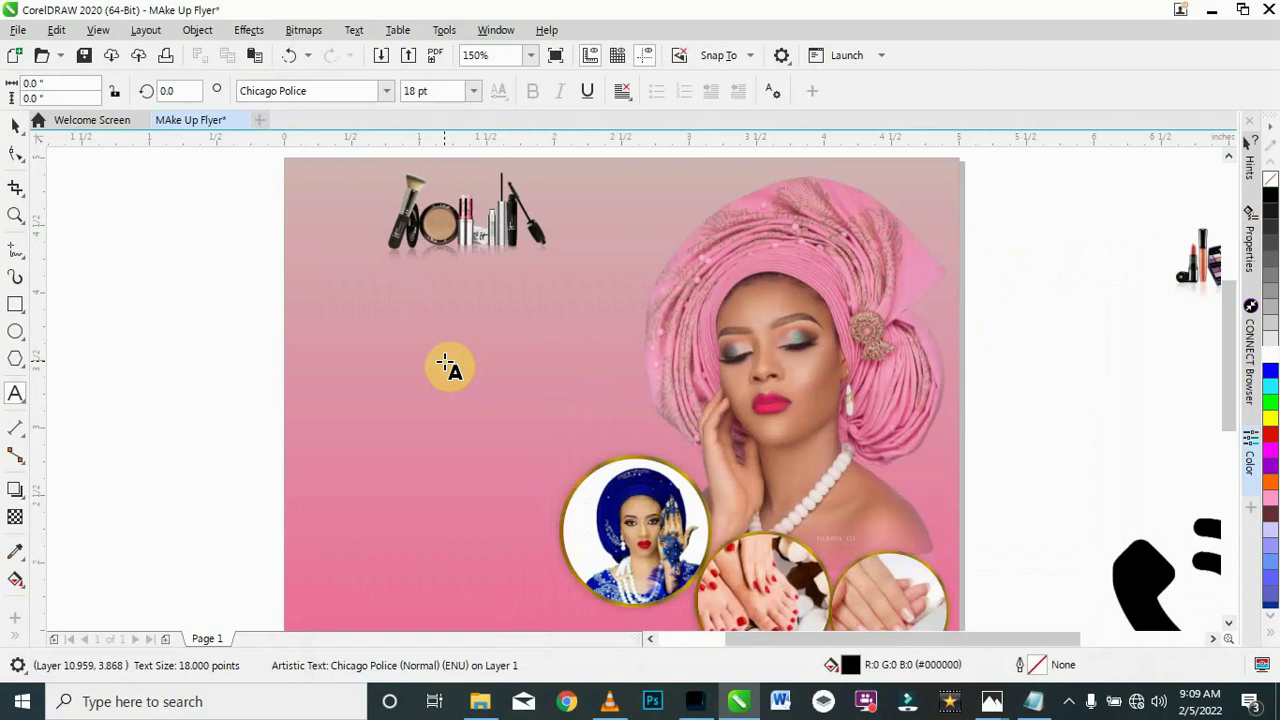
key(ctrl+v)
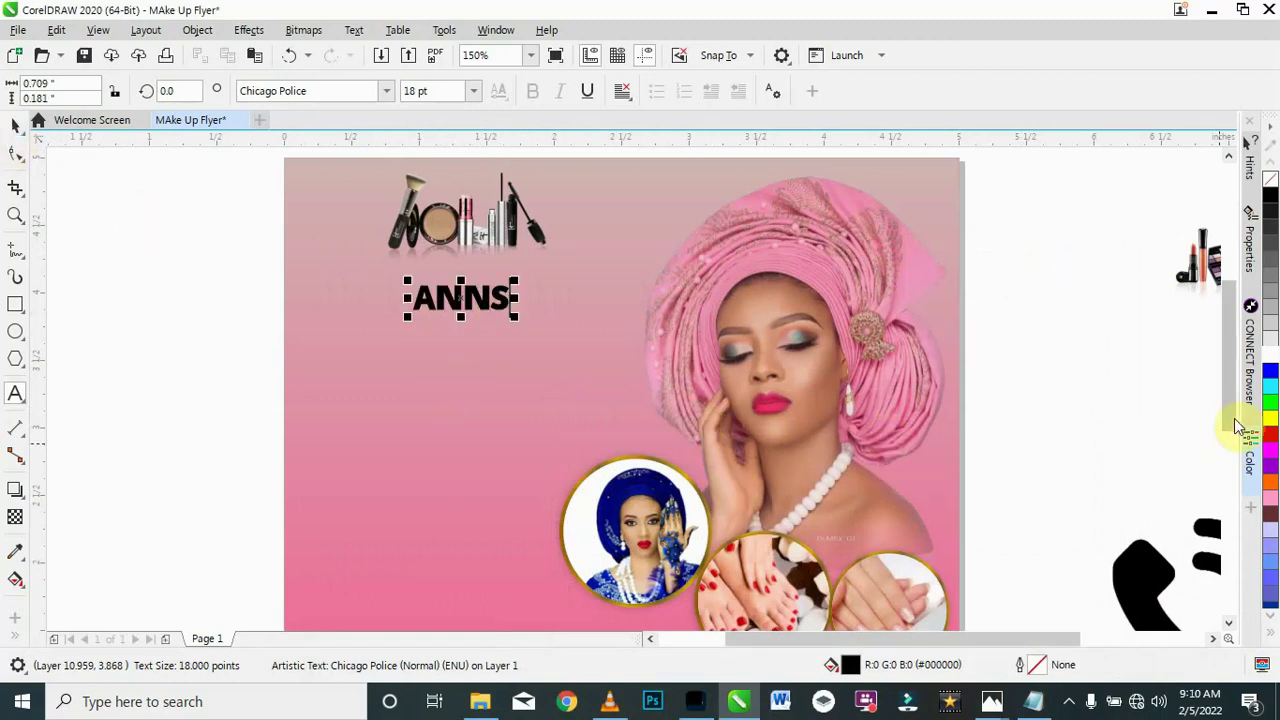
Step: Enlarge the ANNS heading to about 28.095 pt and place it directly beneath the makeup-kit image
drag(518, 318, 555, 330)
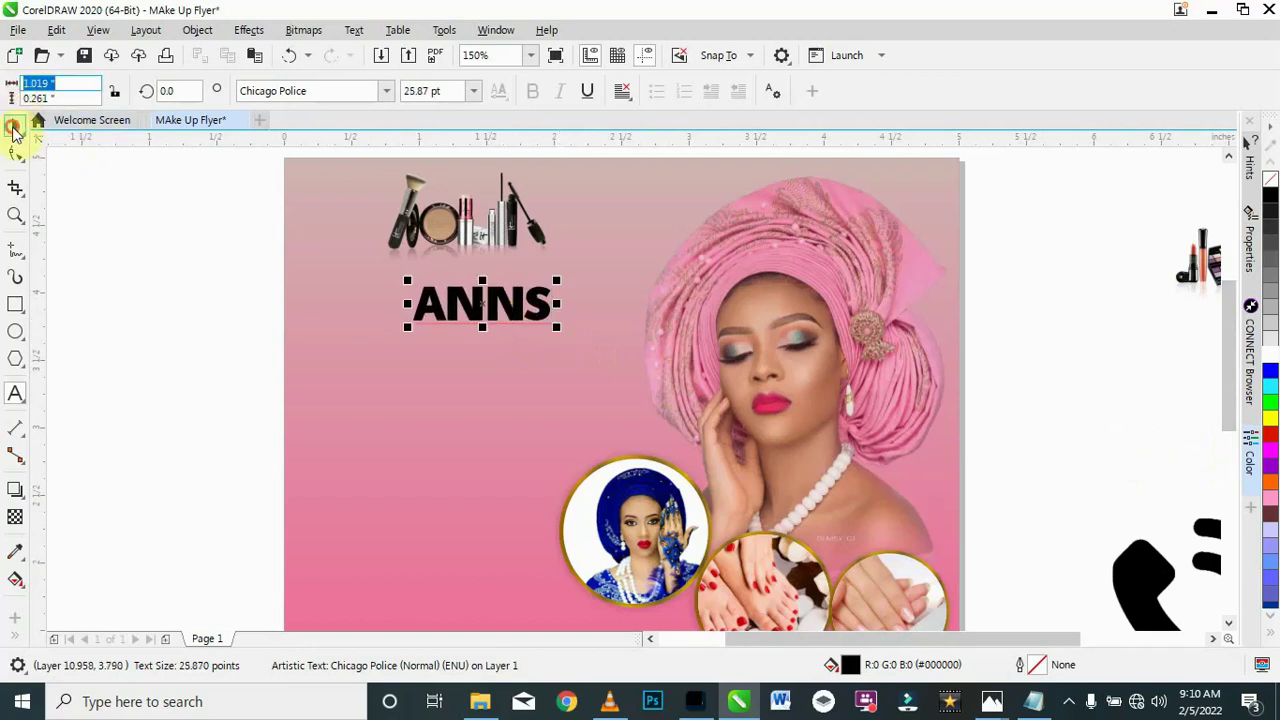
drag(480, 308, 456, 290)
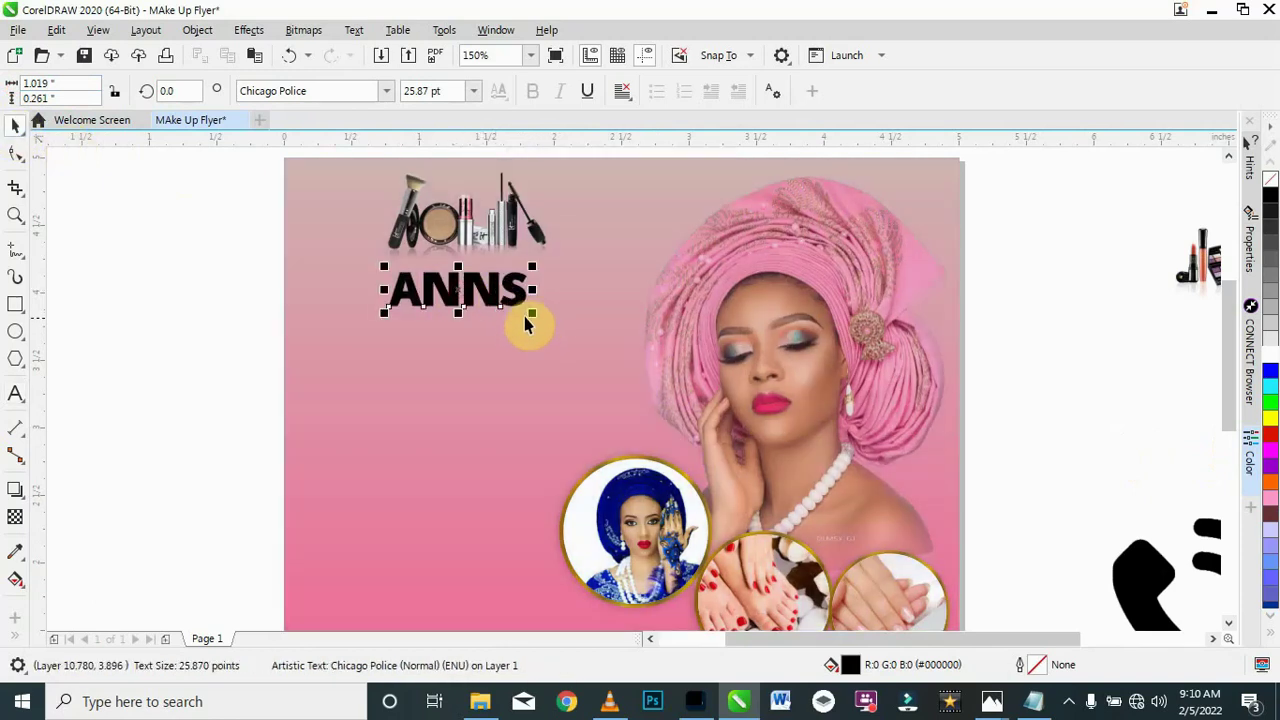
mouse_move(531, 316)
mouse_down()
mouse_move(476, 289)
mouse_move(543, 322)
mouse_up()
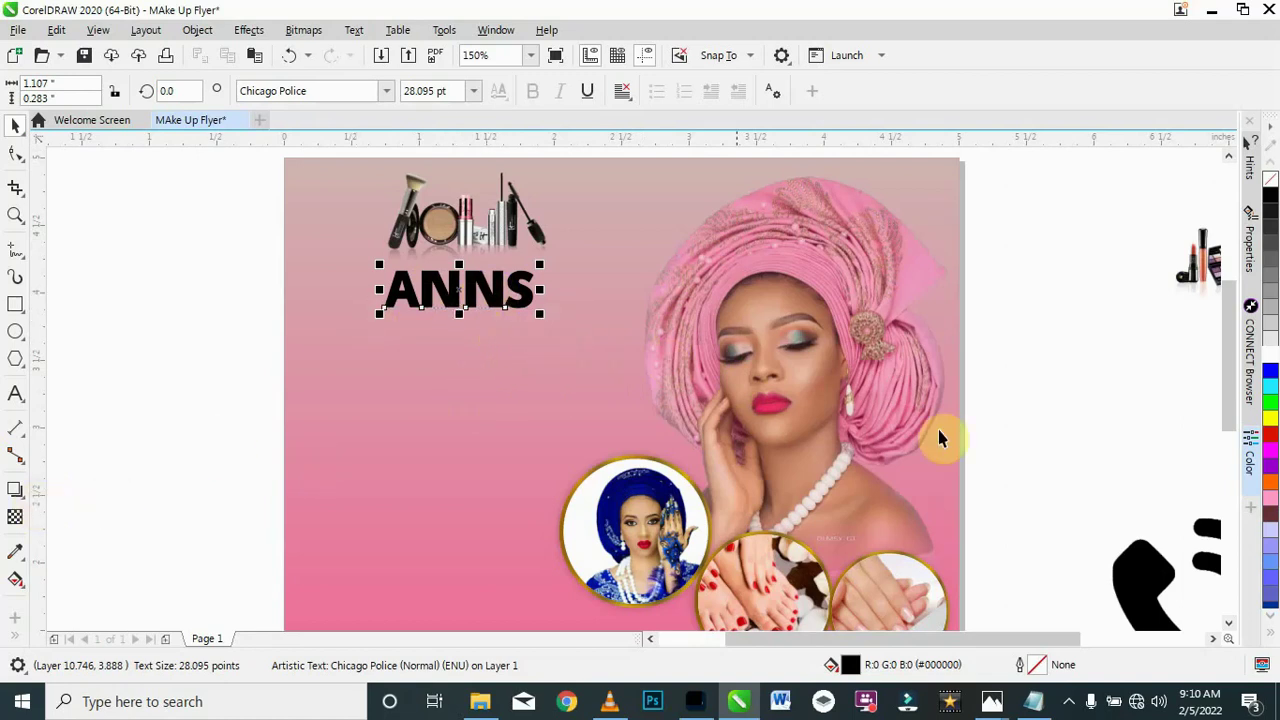
Step: Fill the ANNS heading with pink sampled from the background gradient (#DF98AA) and give it a white outline
click(1272, 455)
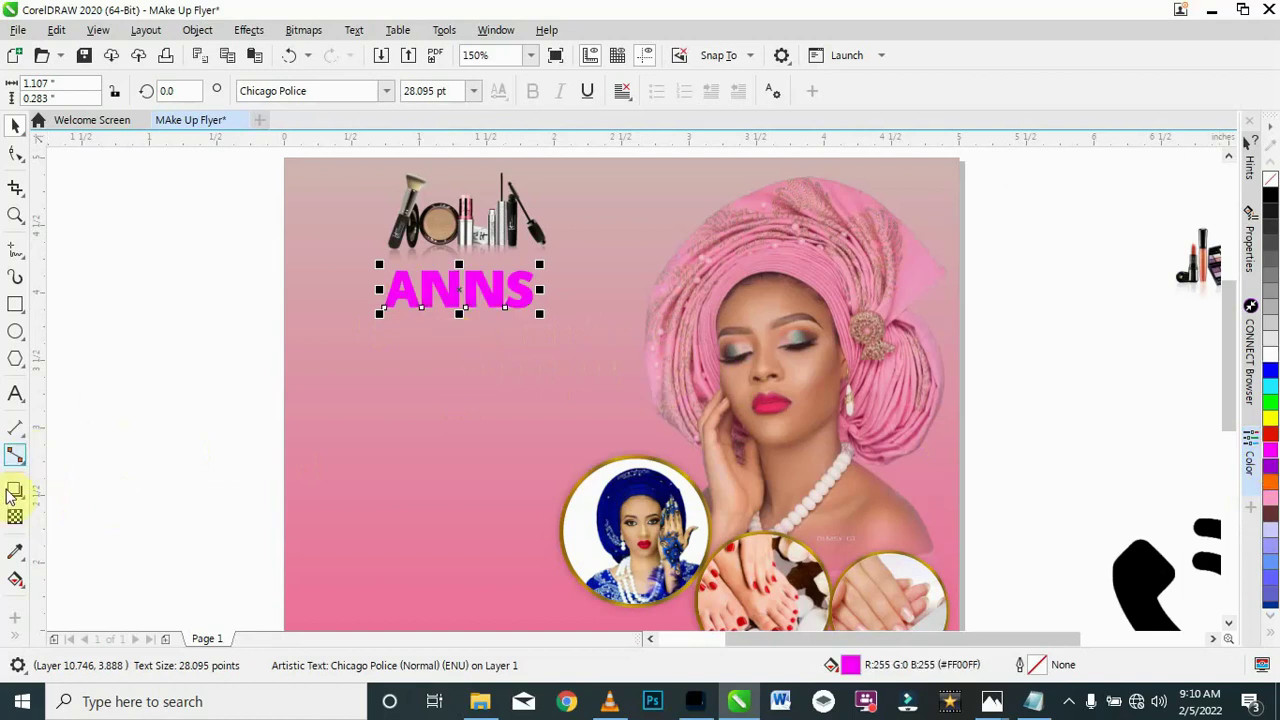
click(15, 553)
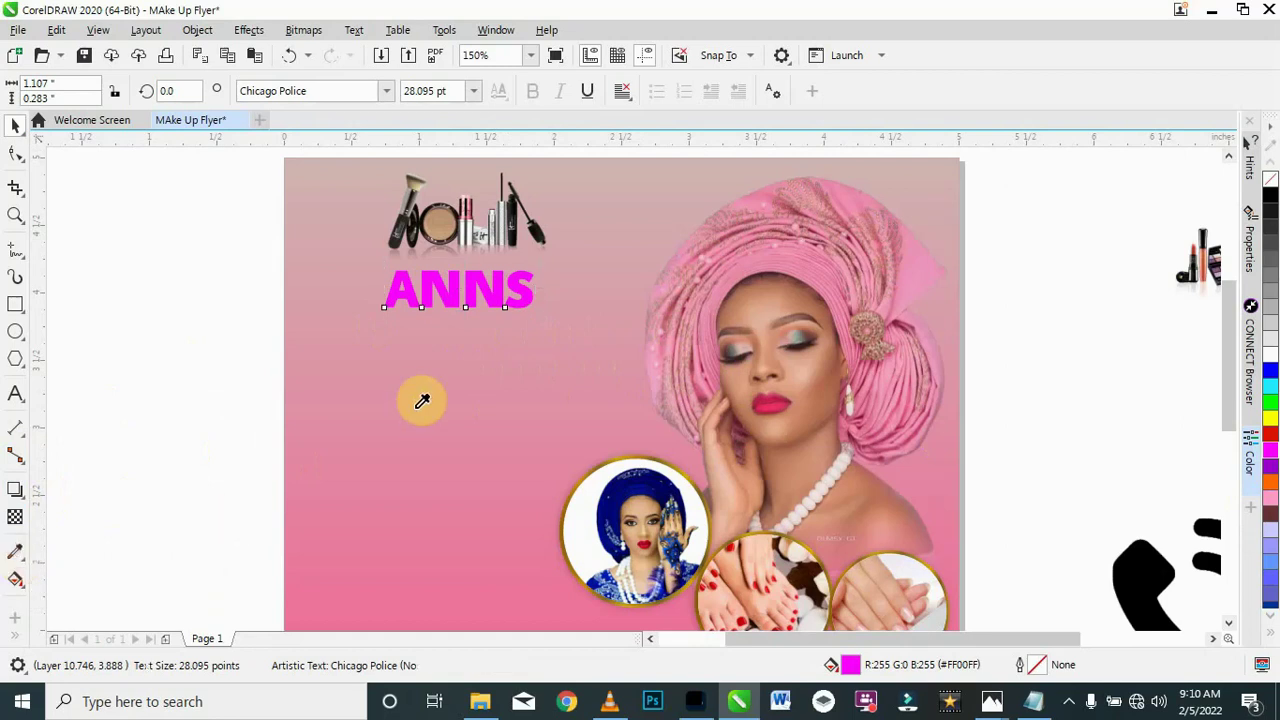
click(479, 359)
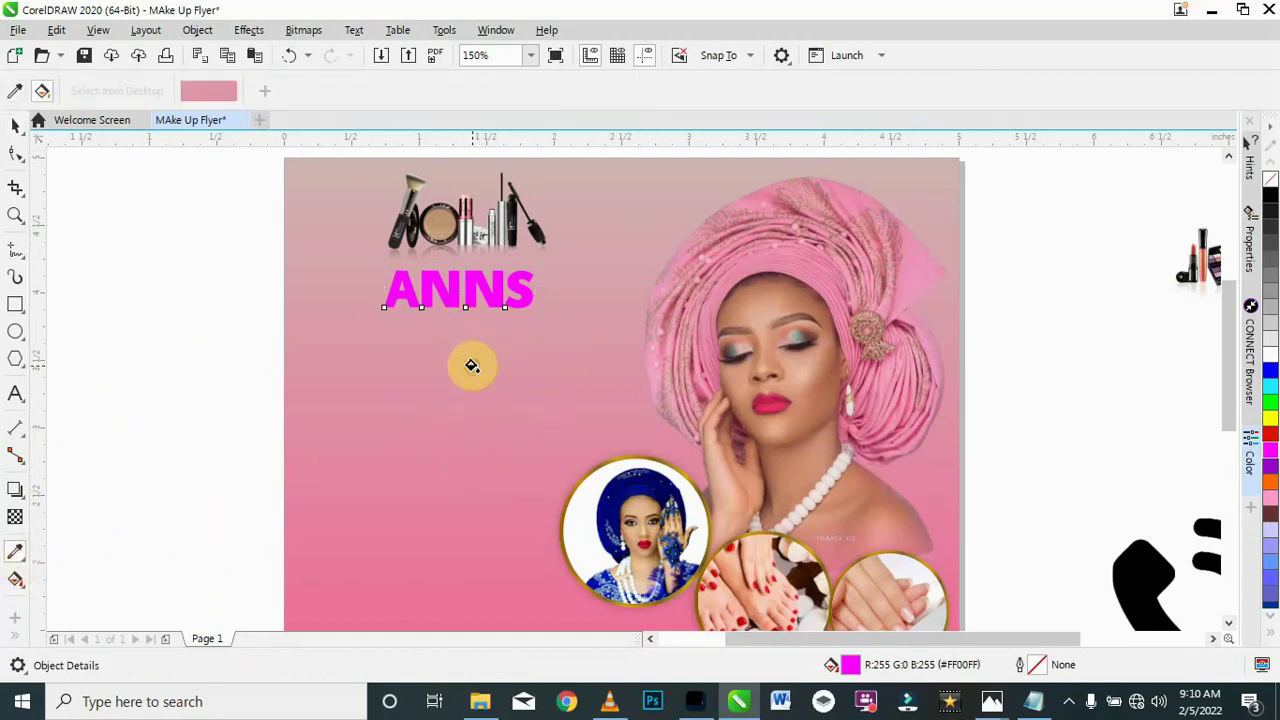
click(468, 279)
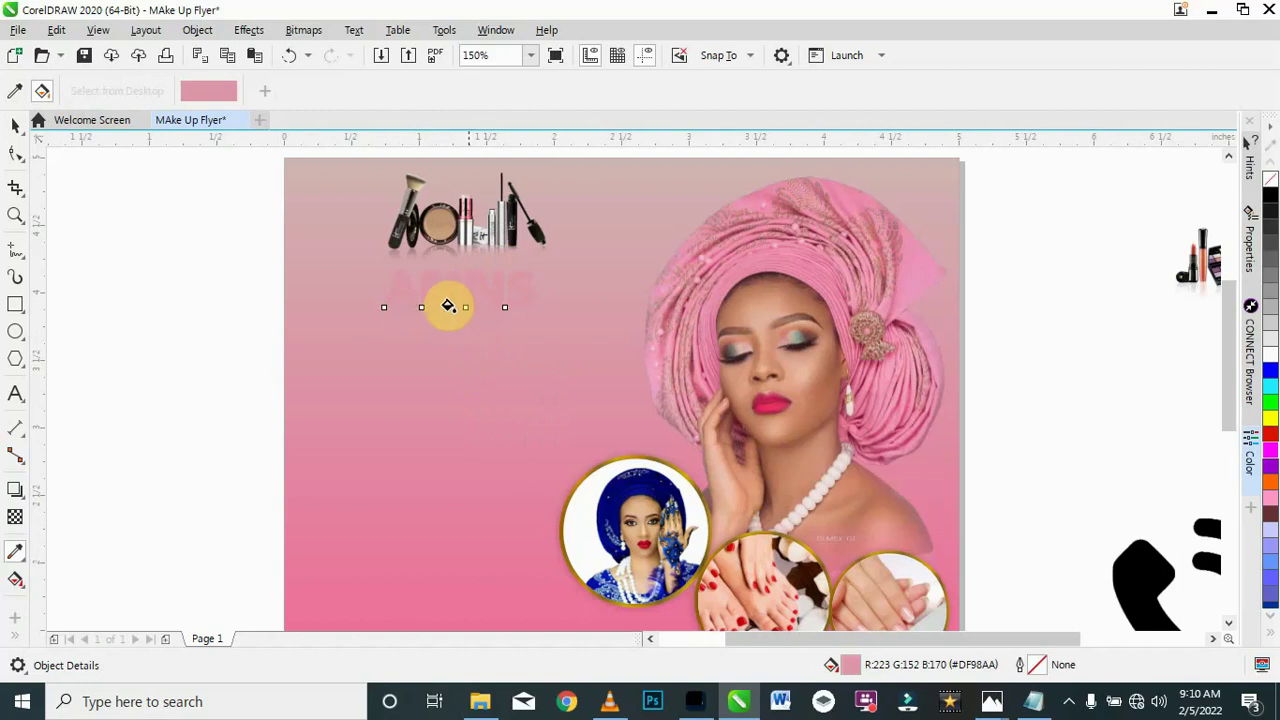
click(15, 126)
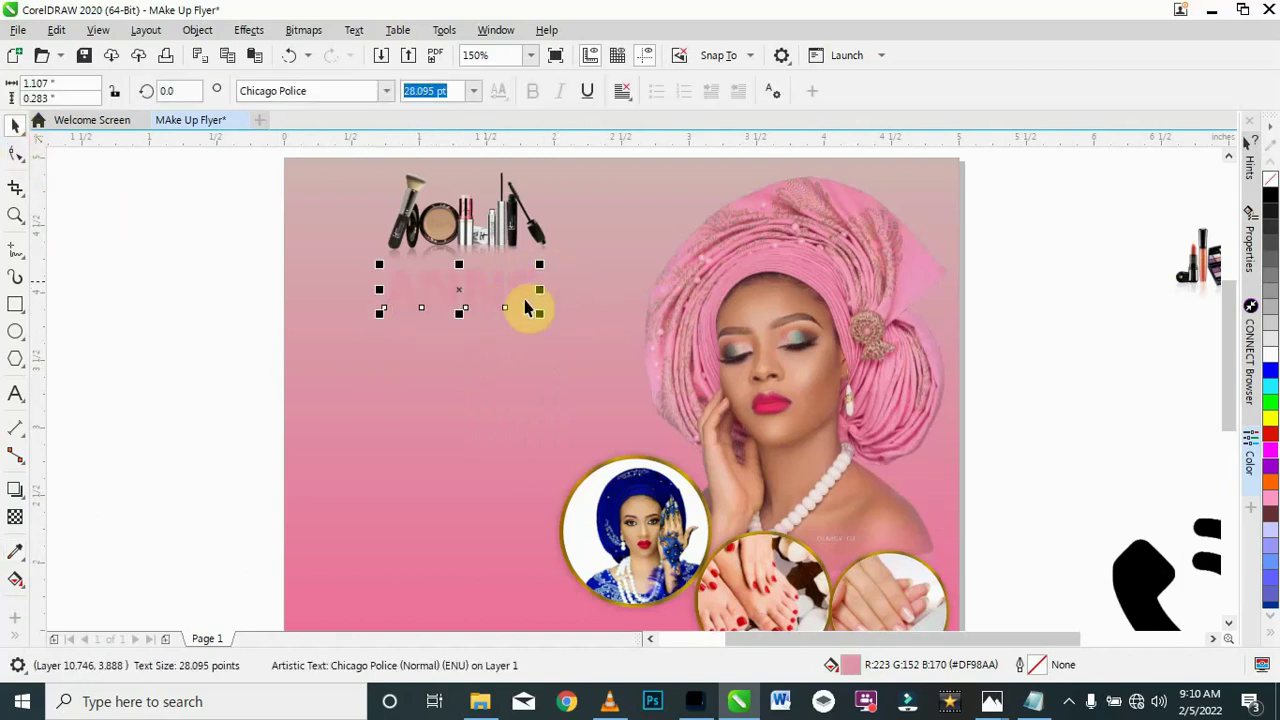
right_click(1270, 357)
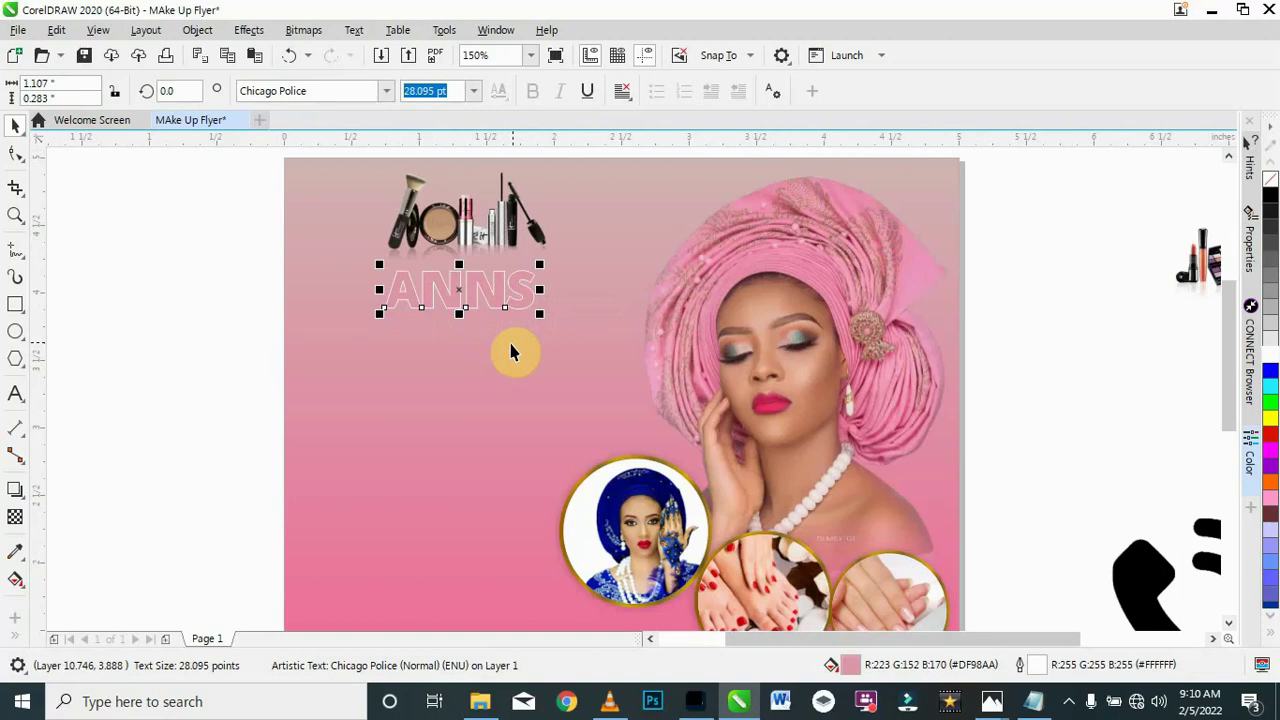
Step: Set the ANNS heading's outline to 1.5 pt with round corners and place the outline behind the fill
key(F12)
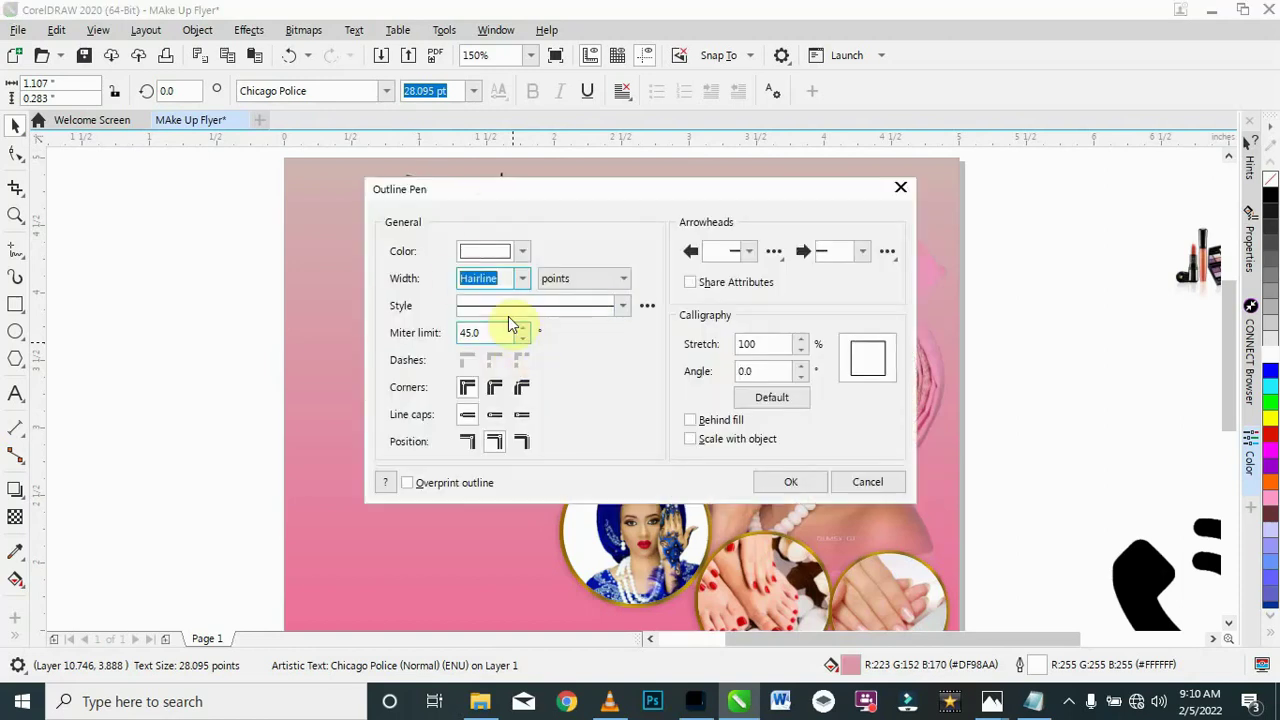
drag(557, 200, 778, 188)
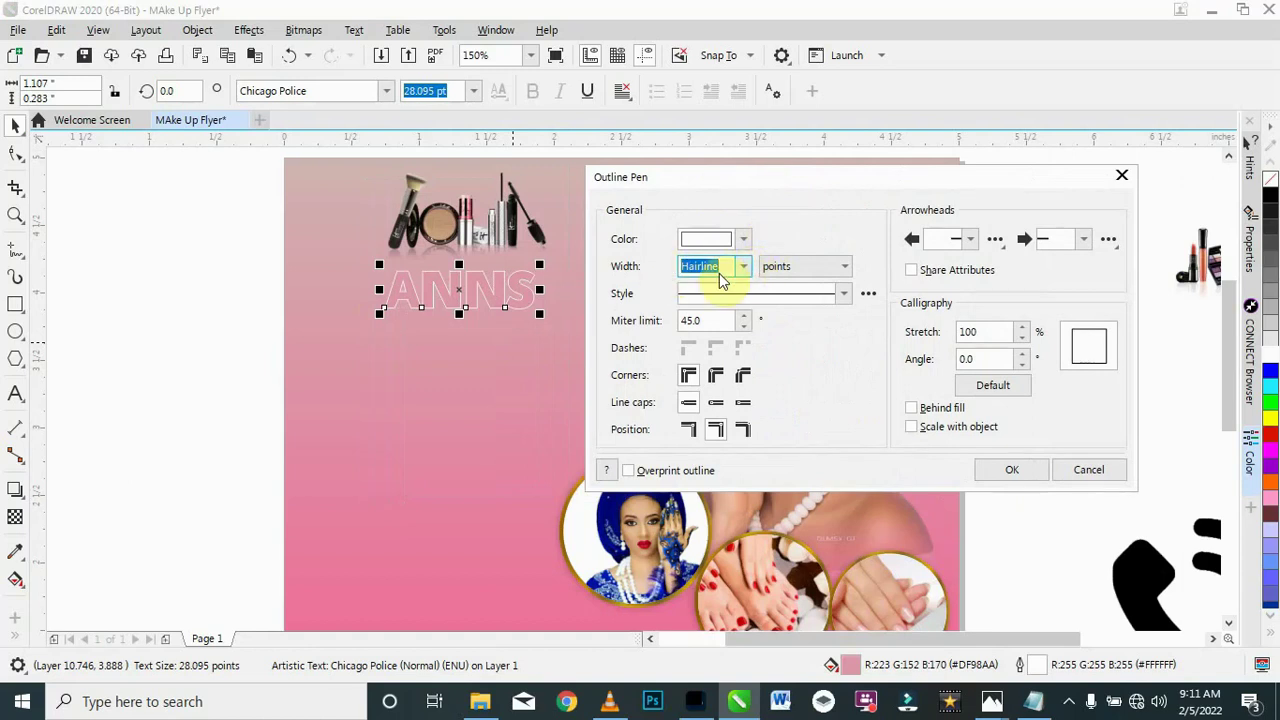
click(747, 268)
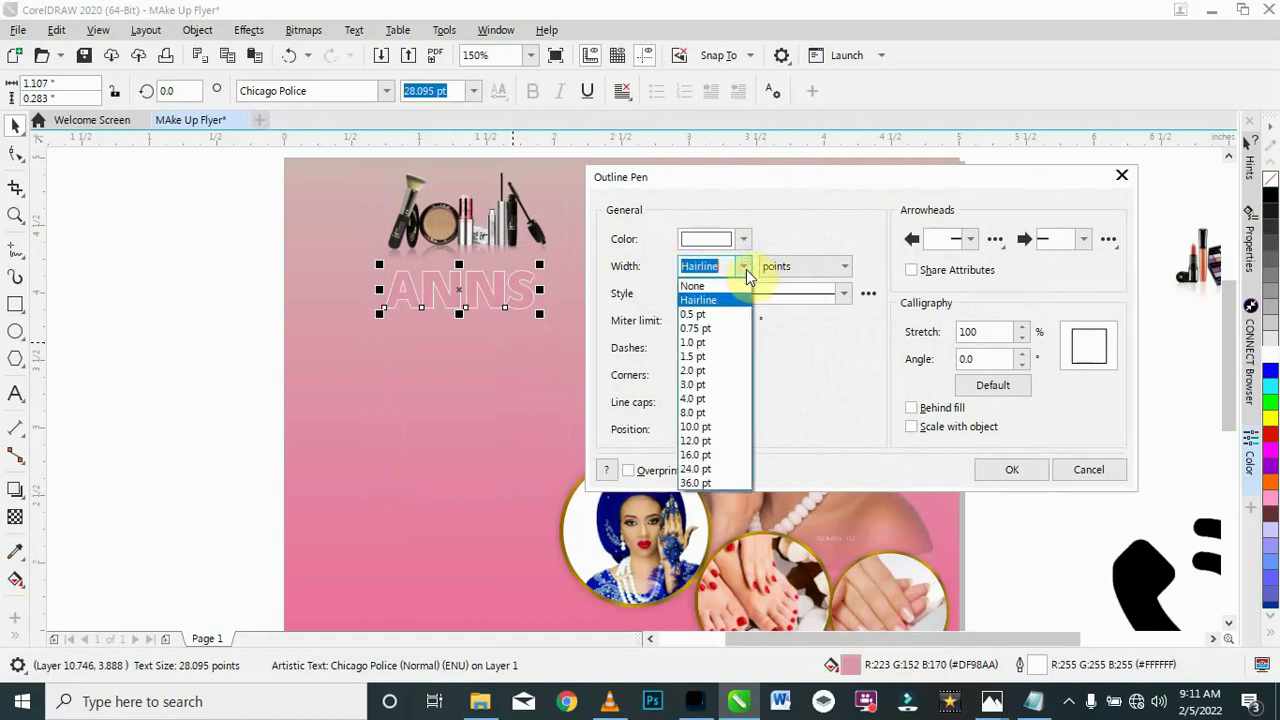
click(710, 357)
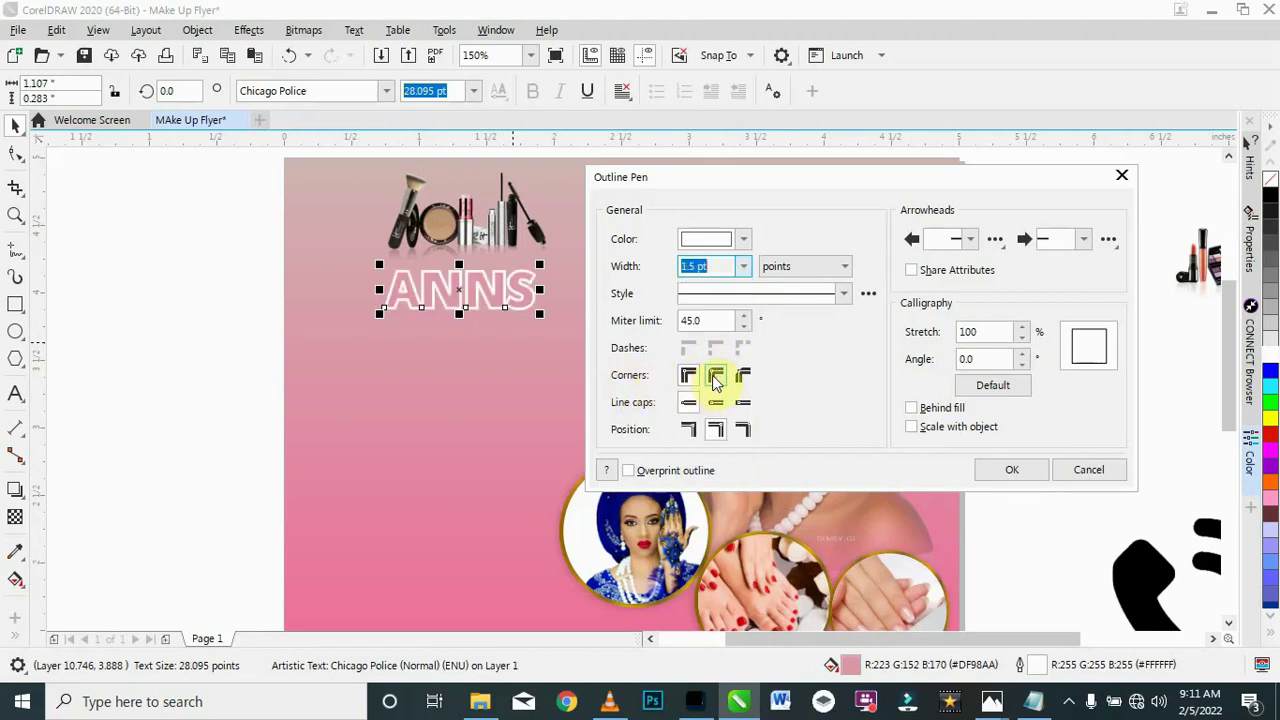
click(715, 378)
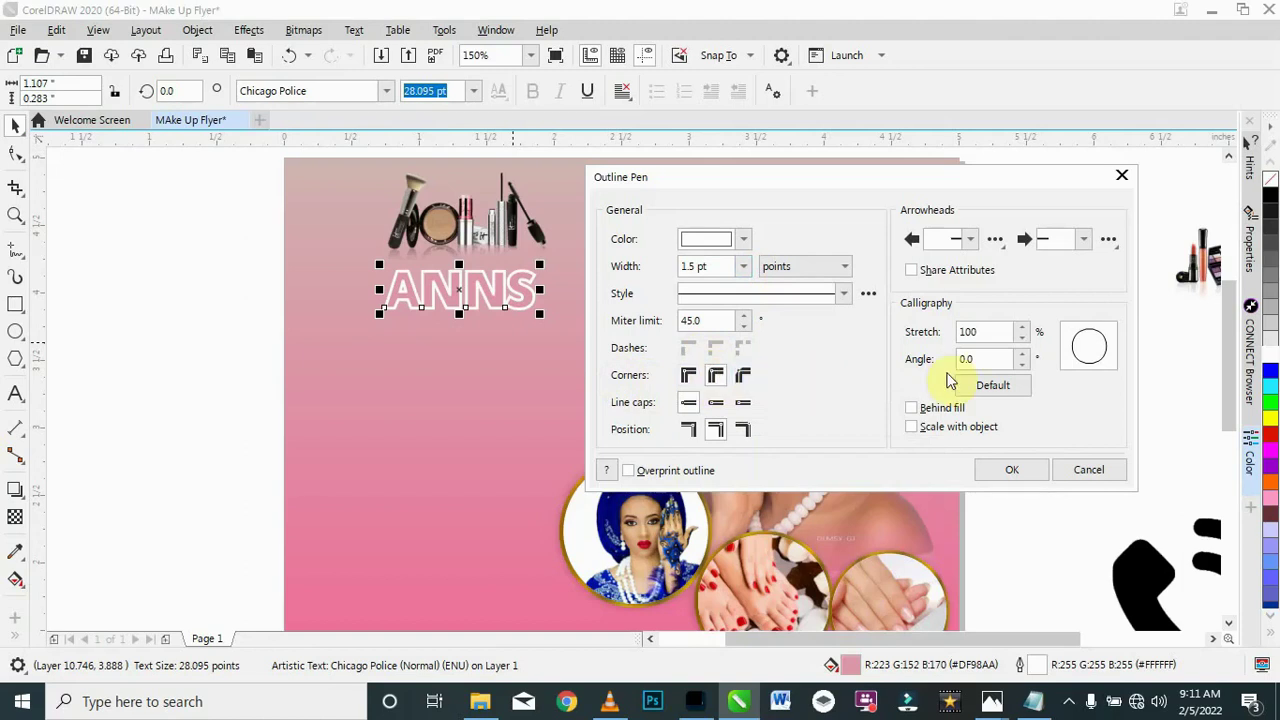
click(912, 409)
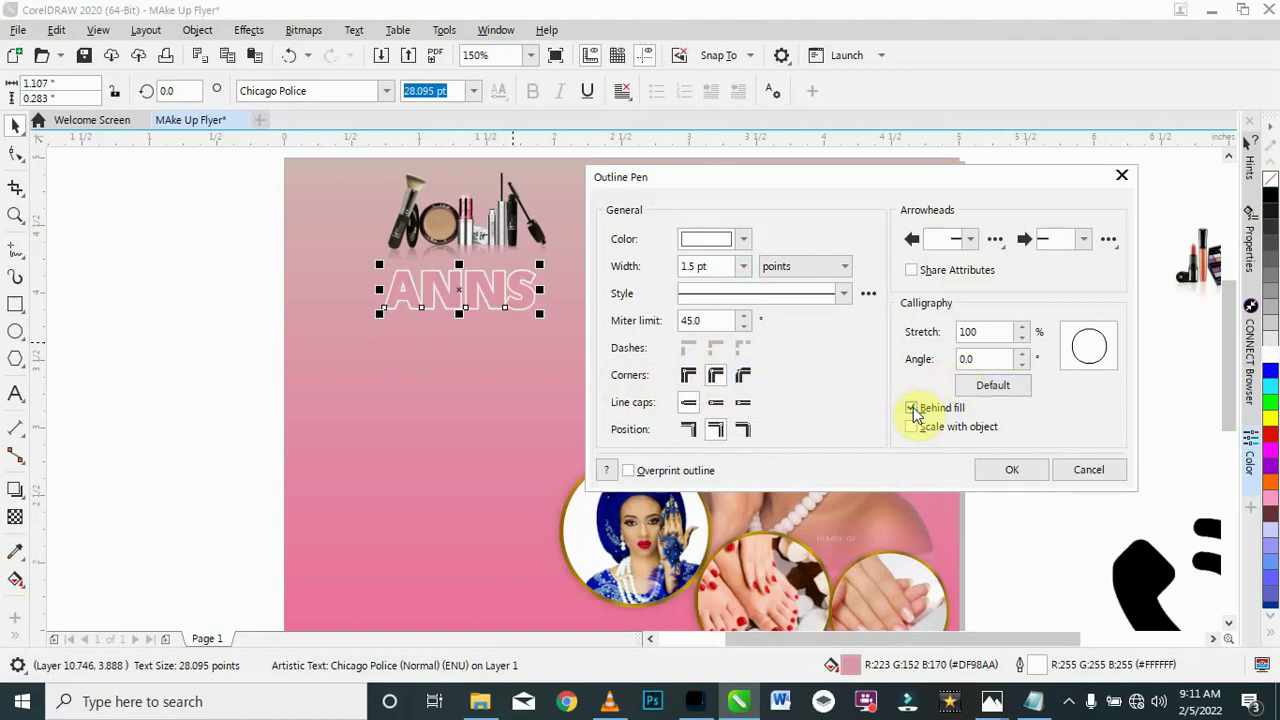
Step: Try a 3.0 pt outline on the ANNS heading, settle on a 2.0 pt width and apply the outline settings
click(744, 266)
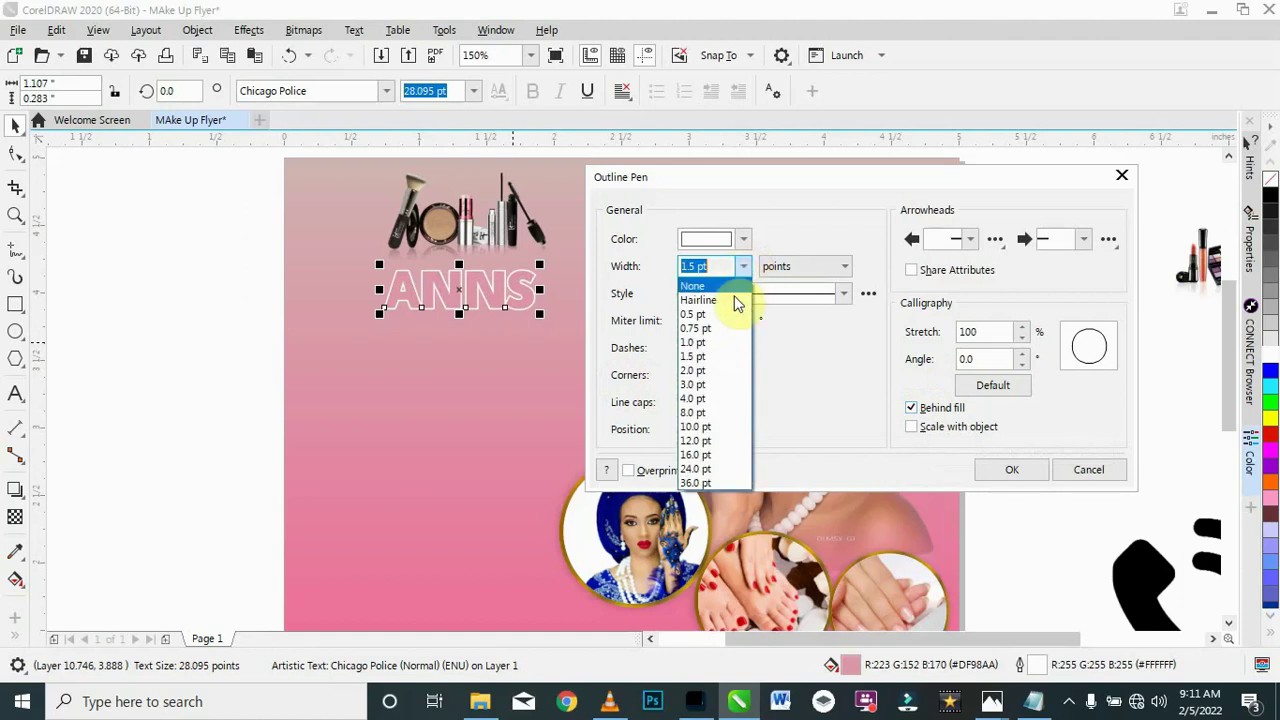
click(716, 385)
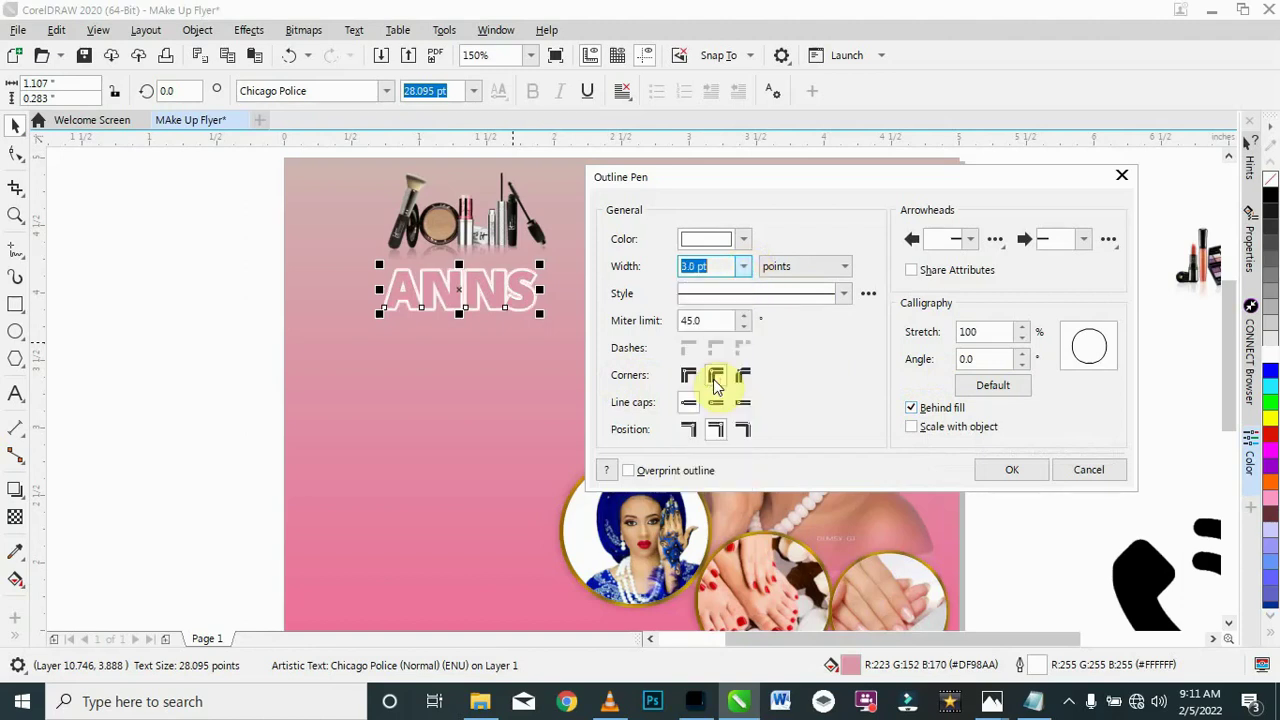
click(743, 268)
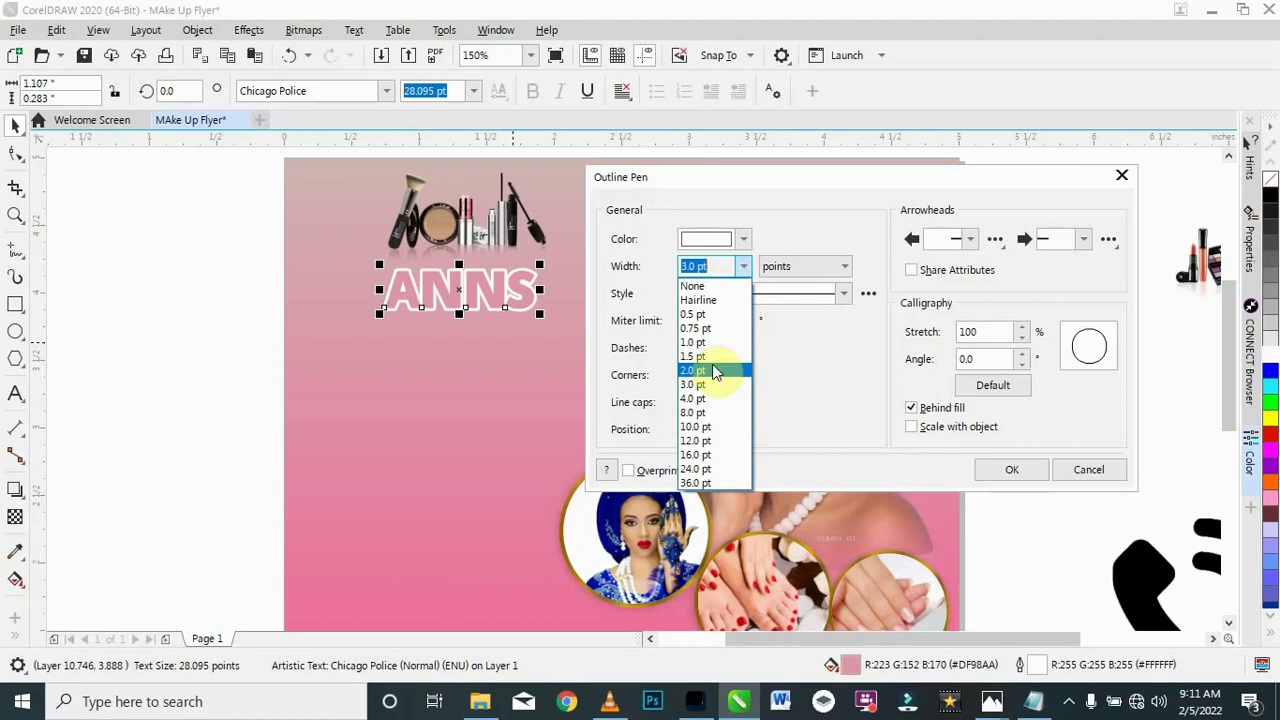
click(713, 371)
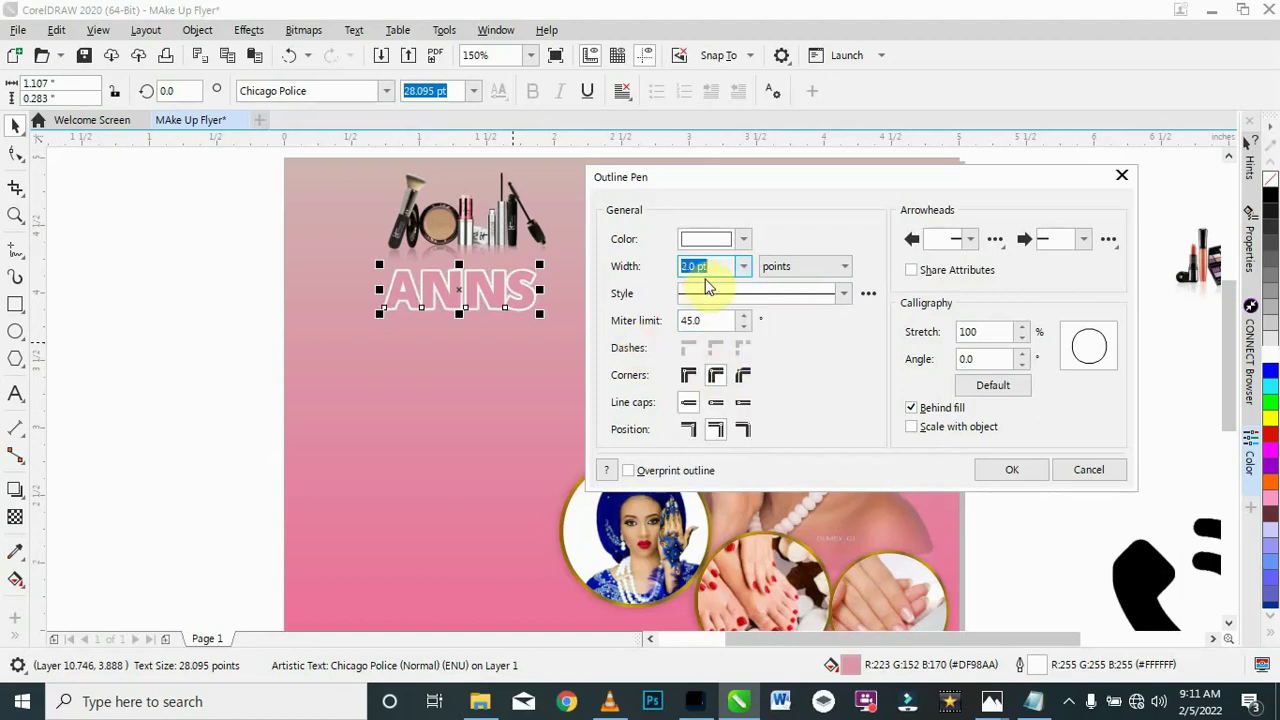
click(1005, 470)
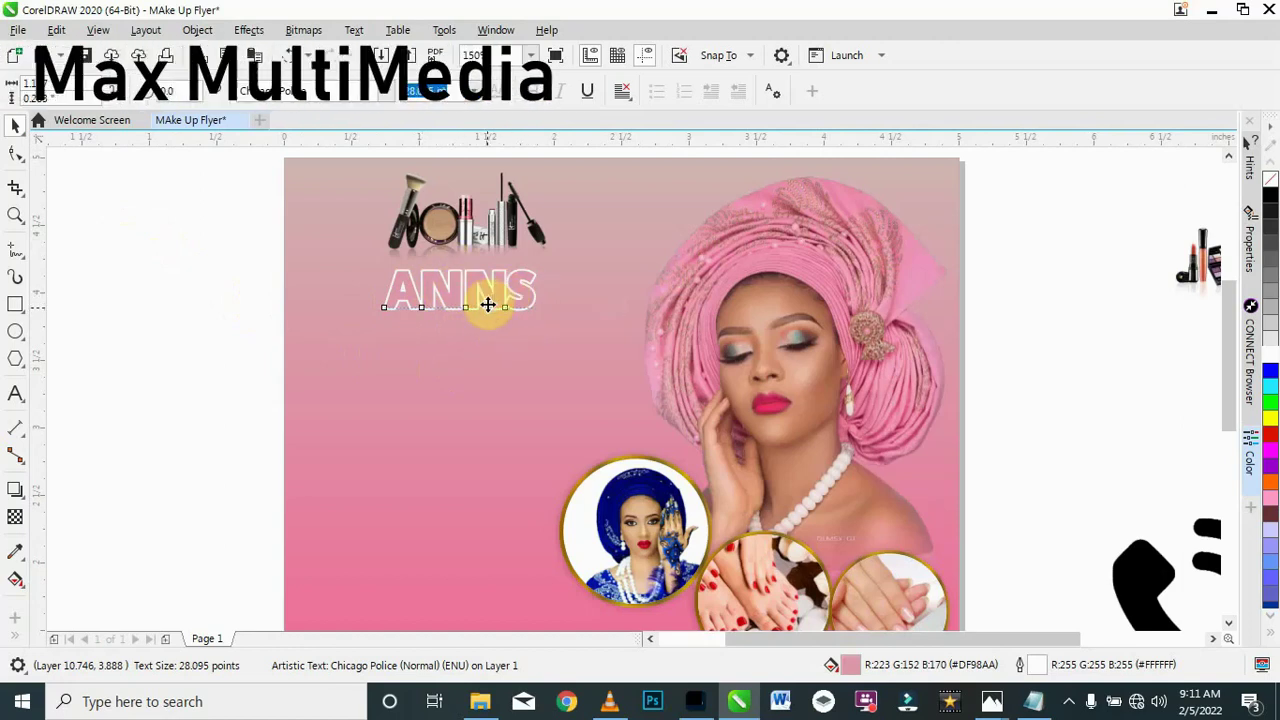
Step: Deselect the ANNS heading and start a new artistic text line just below it
click(15, 394)
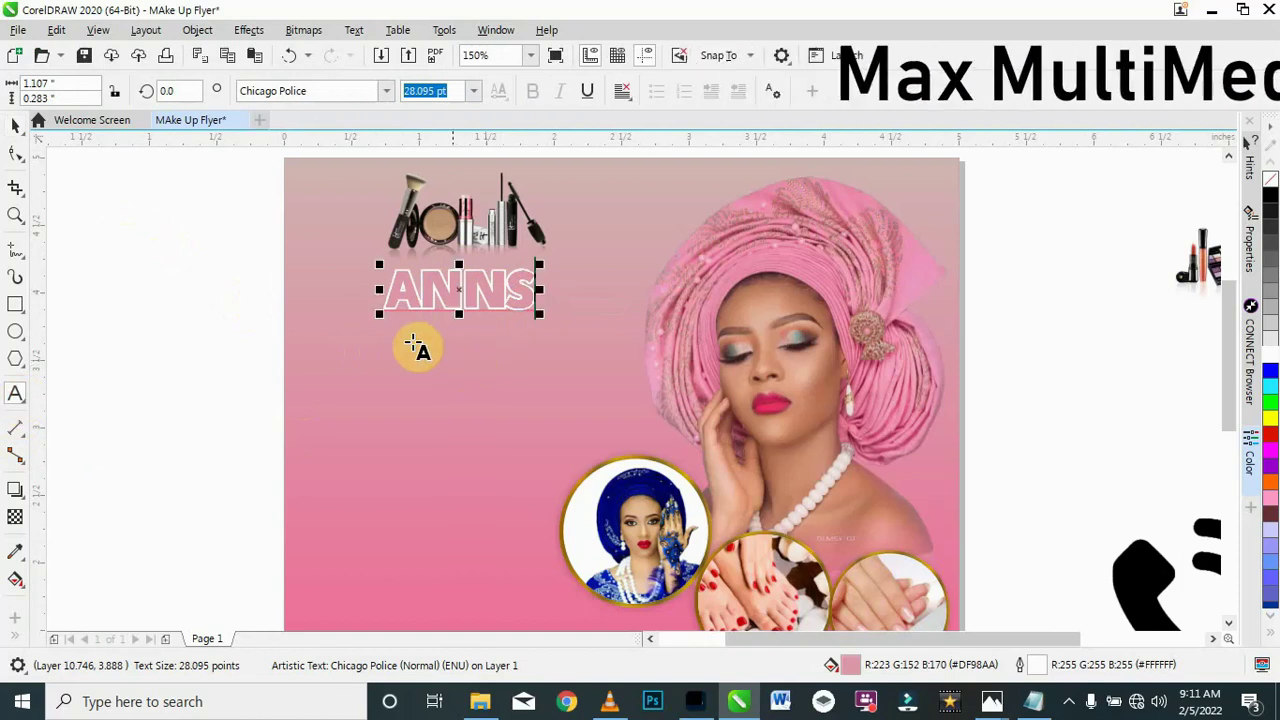
click(16, 125)
click(95, 222)
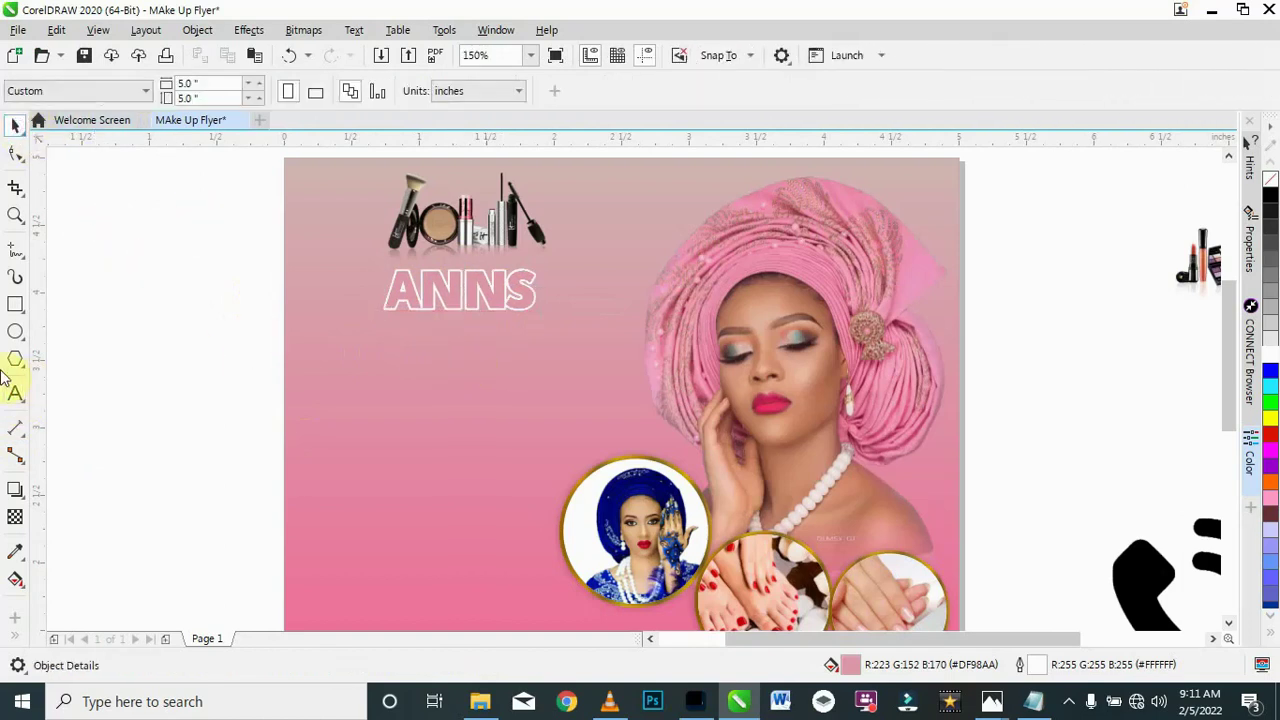
click(15, 394)
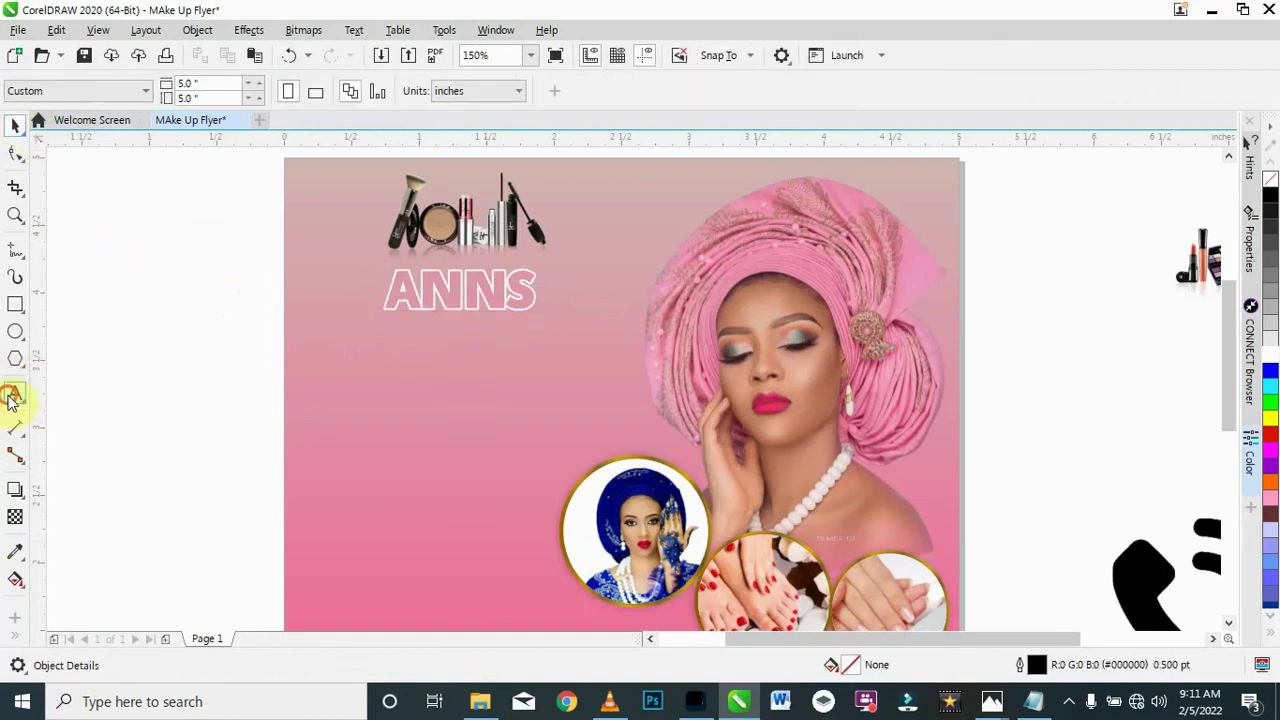
click(398, 356)
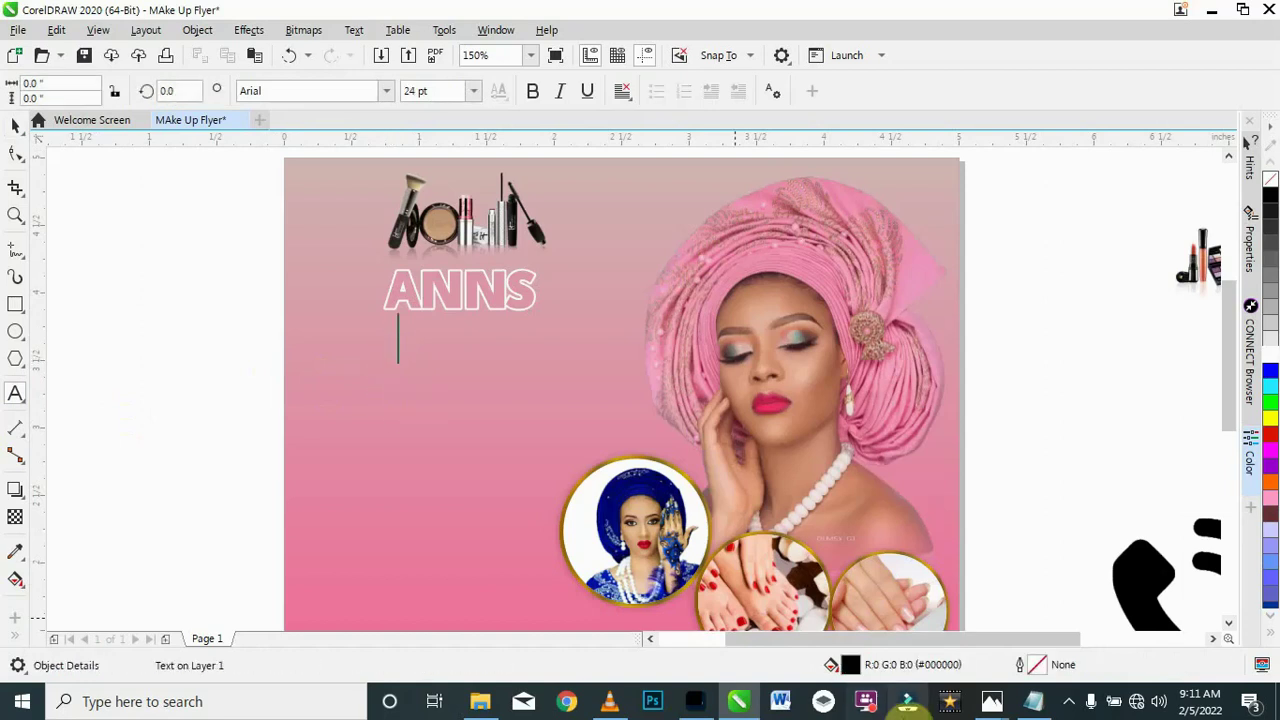
Step: Copy the line SPECILA MAKE-UP from the Texts file in Notepad and paste it into the new text line on the flyer
click(1034, 701)
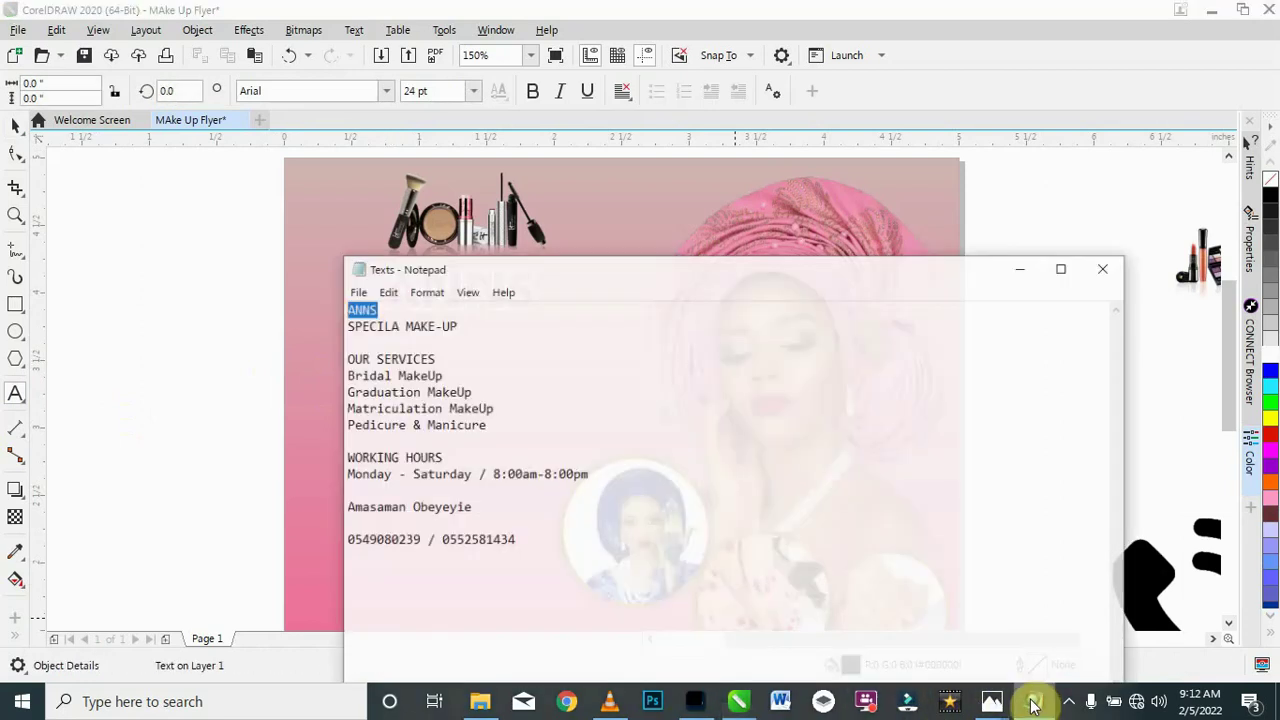
drag(443, 311, 280, 297)
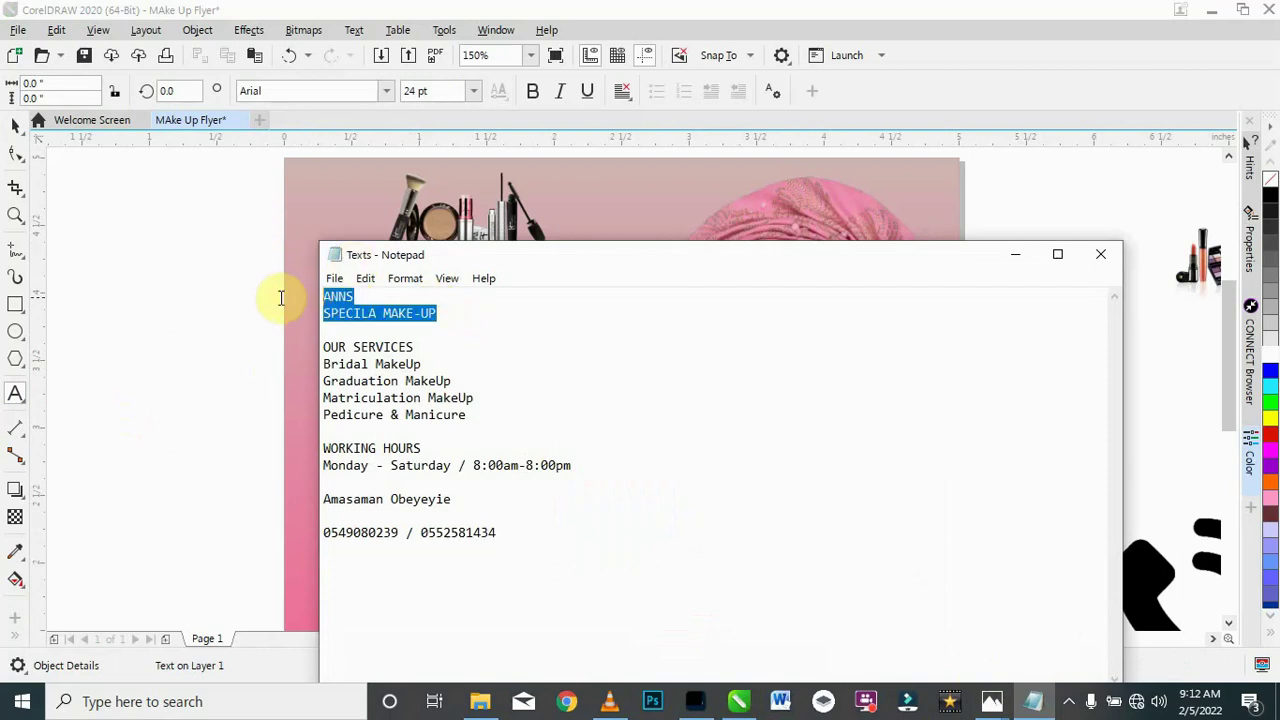
drag(438, 313, 307, 311)
key(ctrl+c)
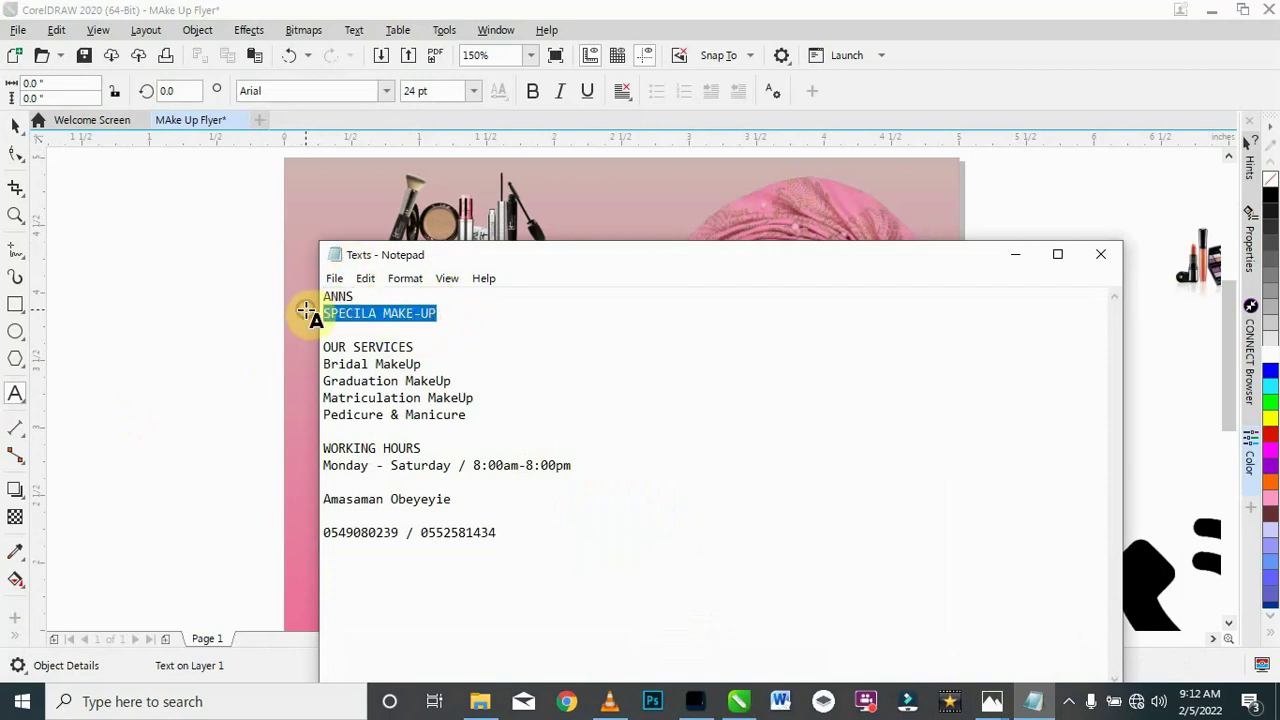
click(1018, 259)
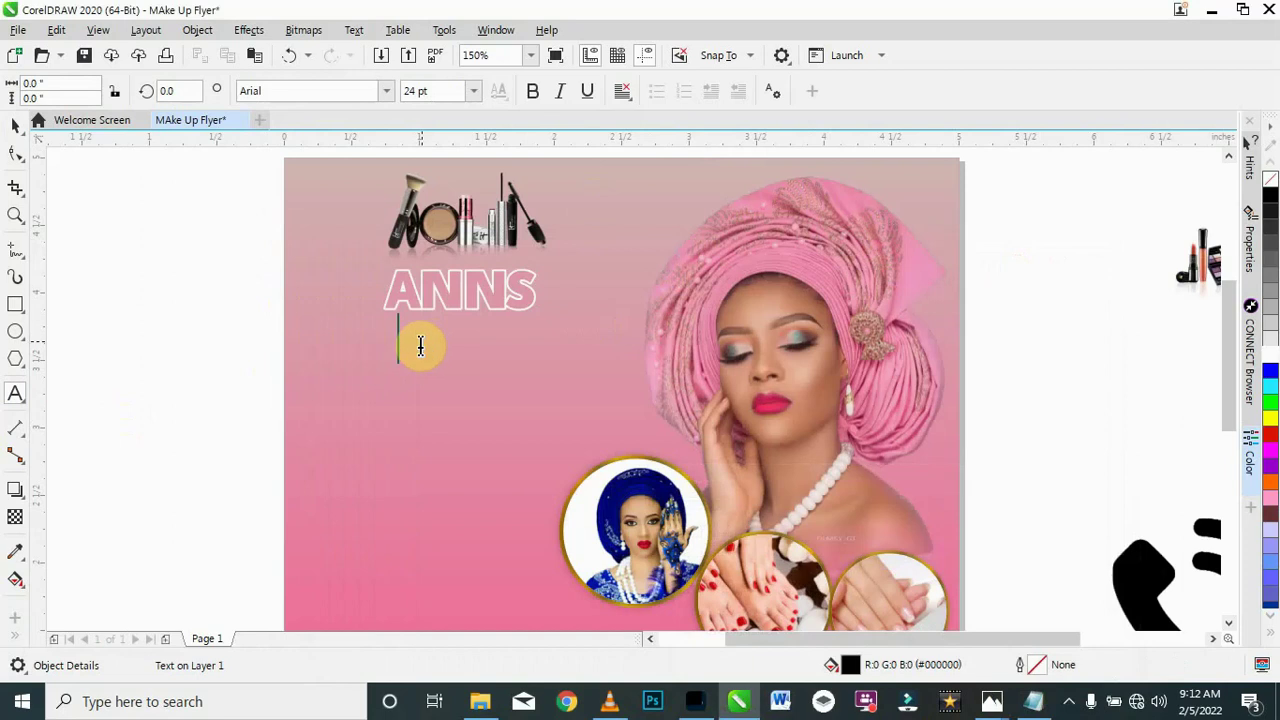
click(398, 340)
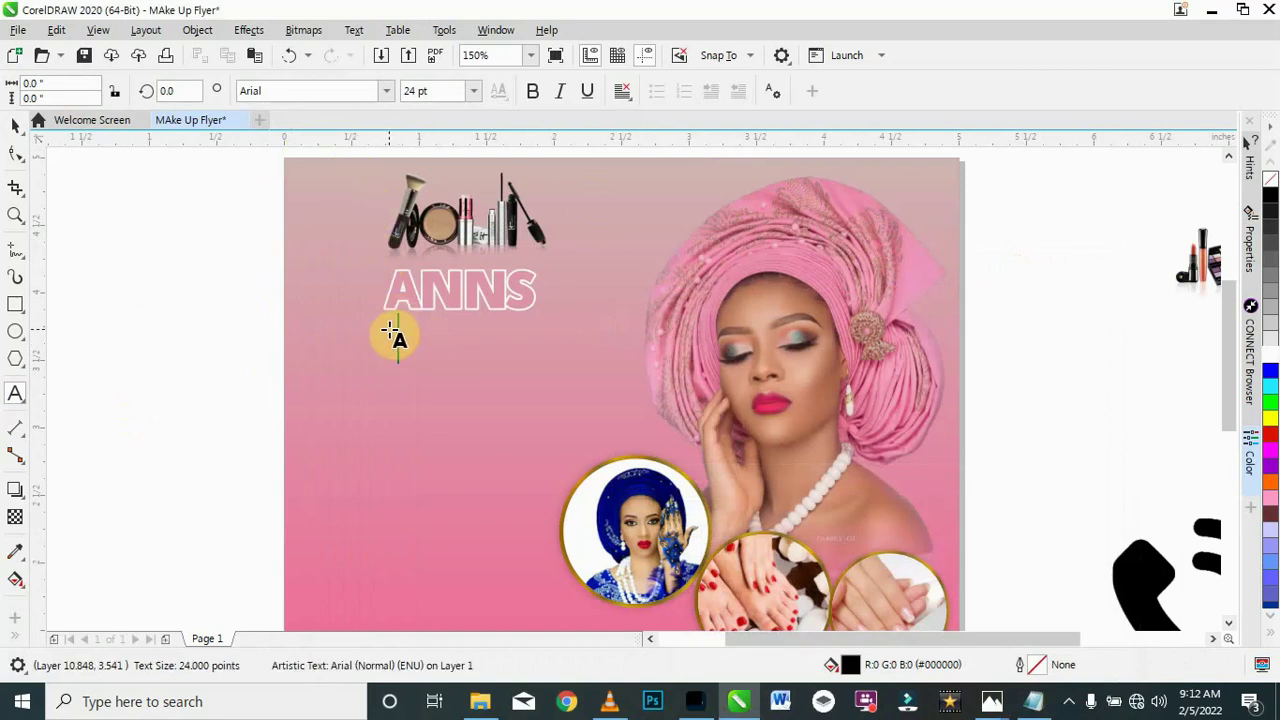
key(ctrl+v)
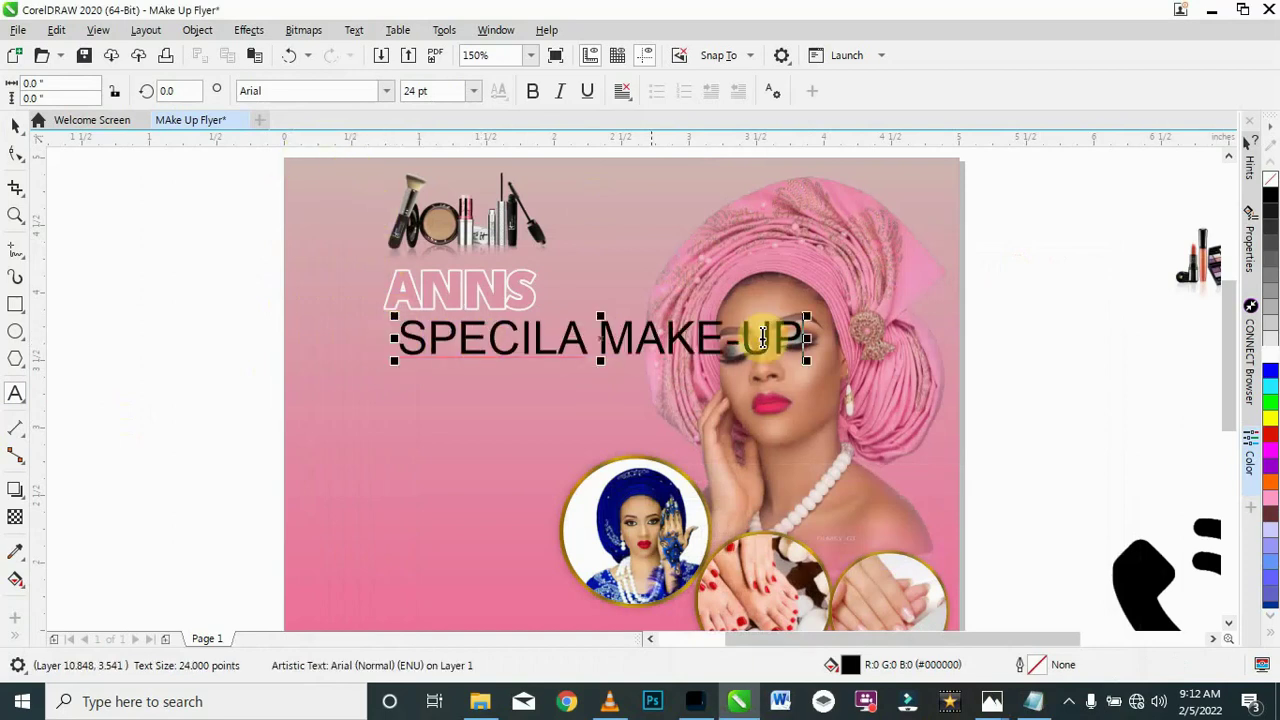
Step: Change the font of the whole SPECILA MAKE-UP line to Chicago Police
drag(804, 335, 398, 336)
click(388, 90)
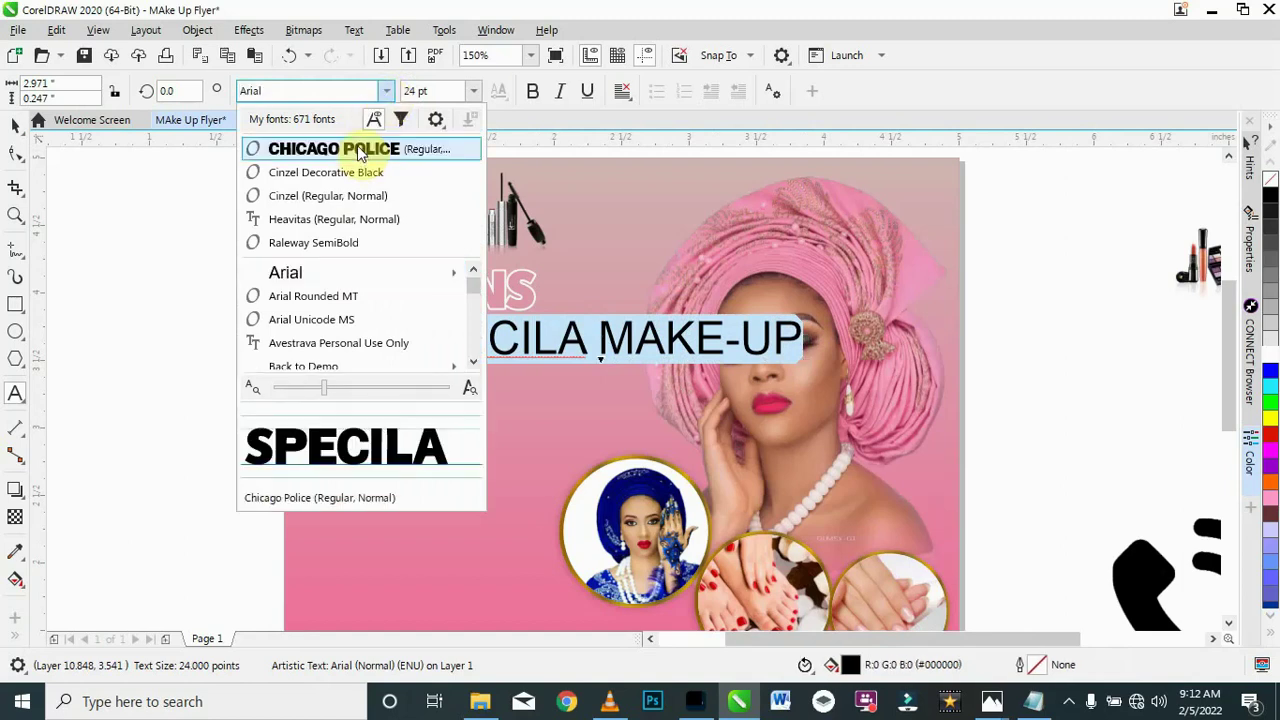
click(358, 149)
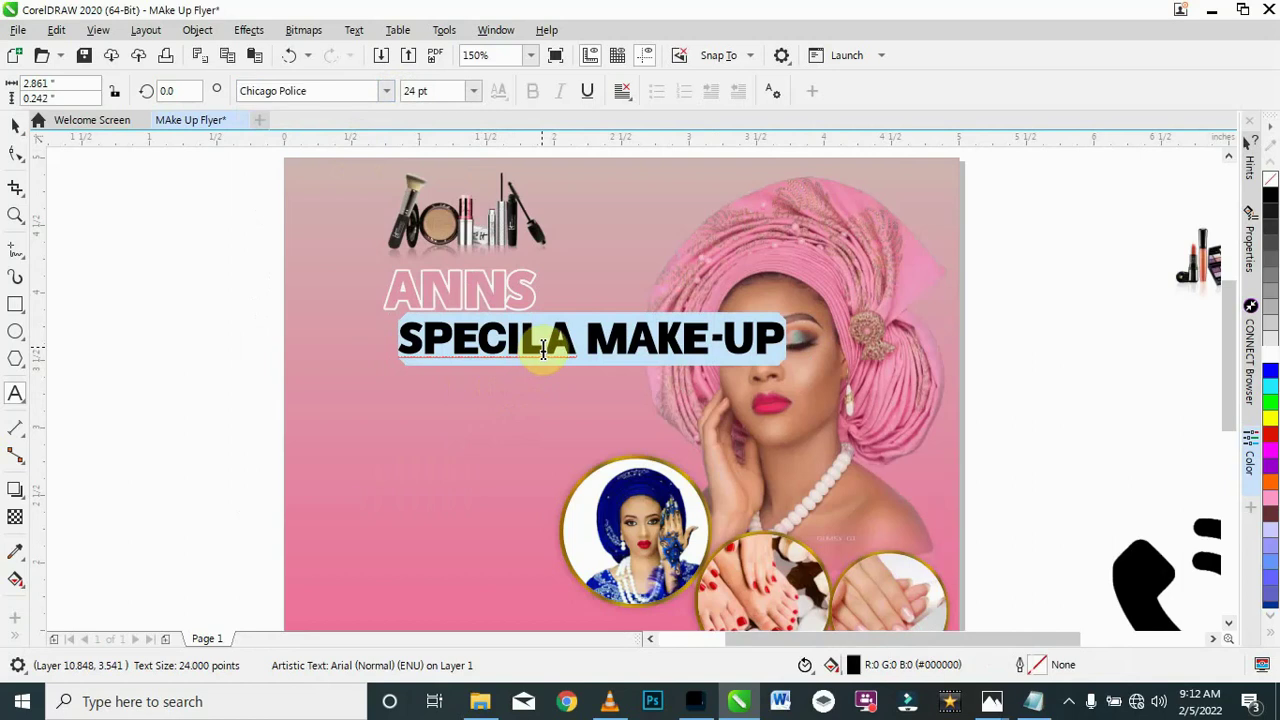
Step: Correct the misspelled word SPECILA to SPECIAL in the pasted line
click(575, 344)
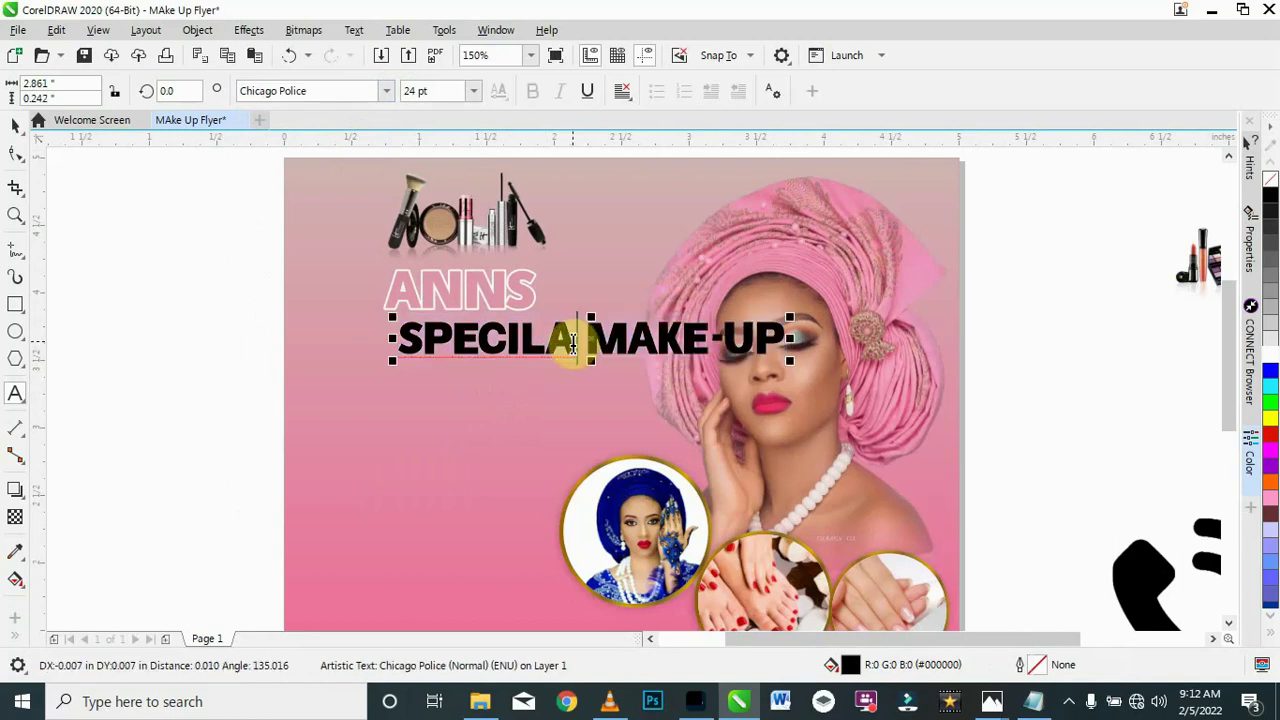
key(BackSpace)
key(BackSpace)
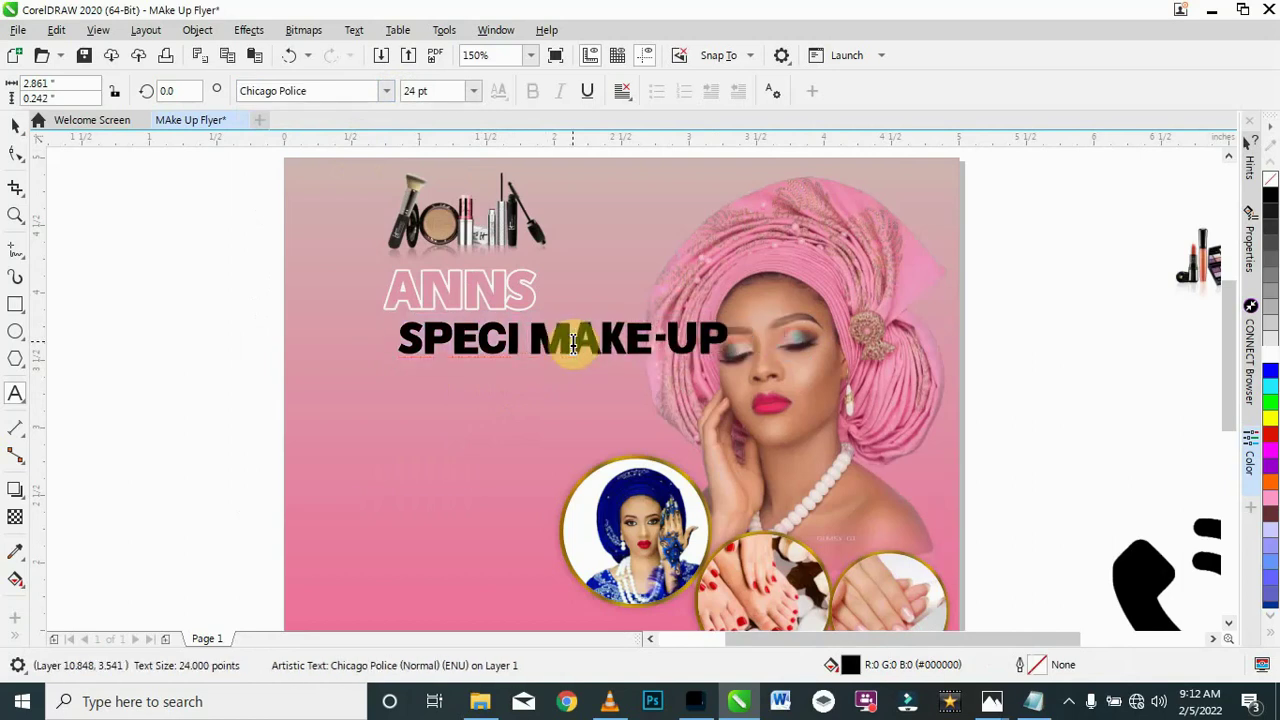
text(AL)
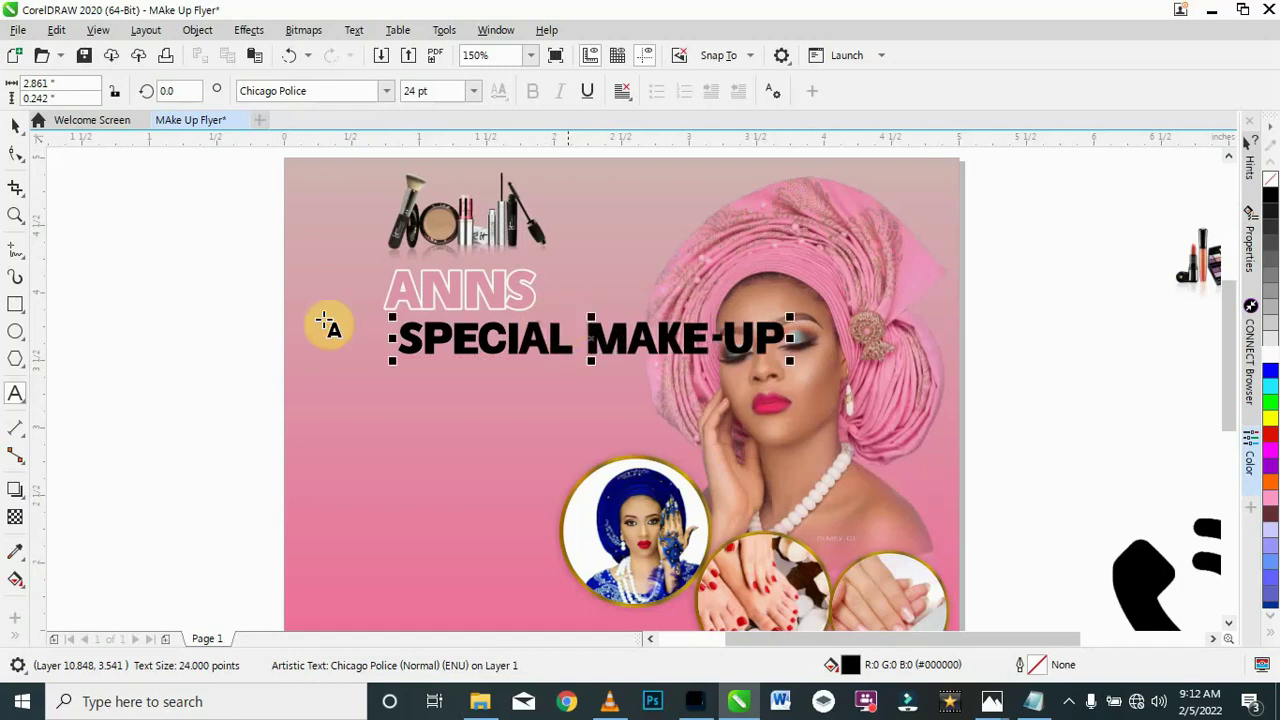
Step: Shrink the SPECIAL MAKE-UP line to about 15.764 pt and center it beneath the ANNS heading
click(407, 323)
click(623, 343)
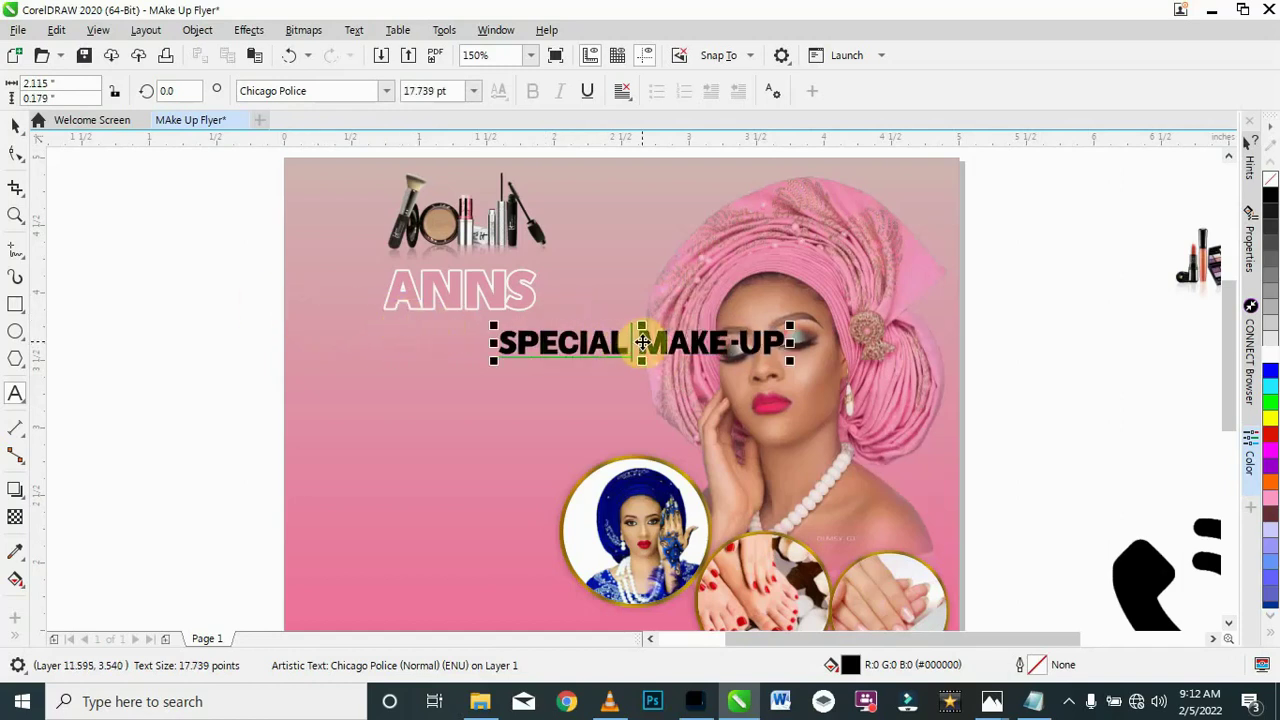
drag(634, 341, 482, 333)
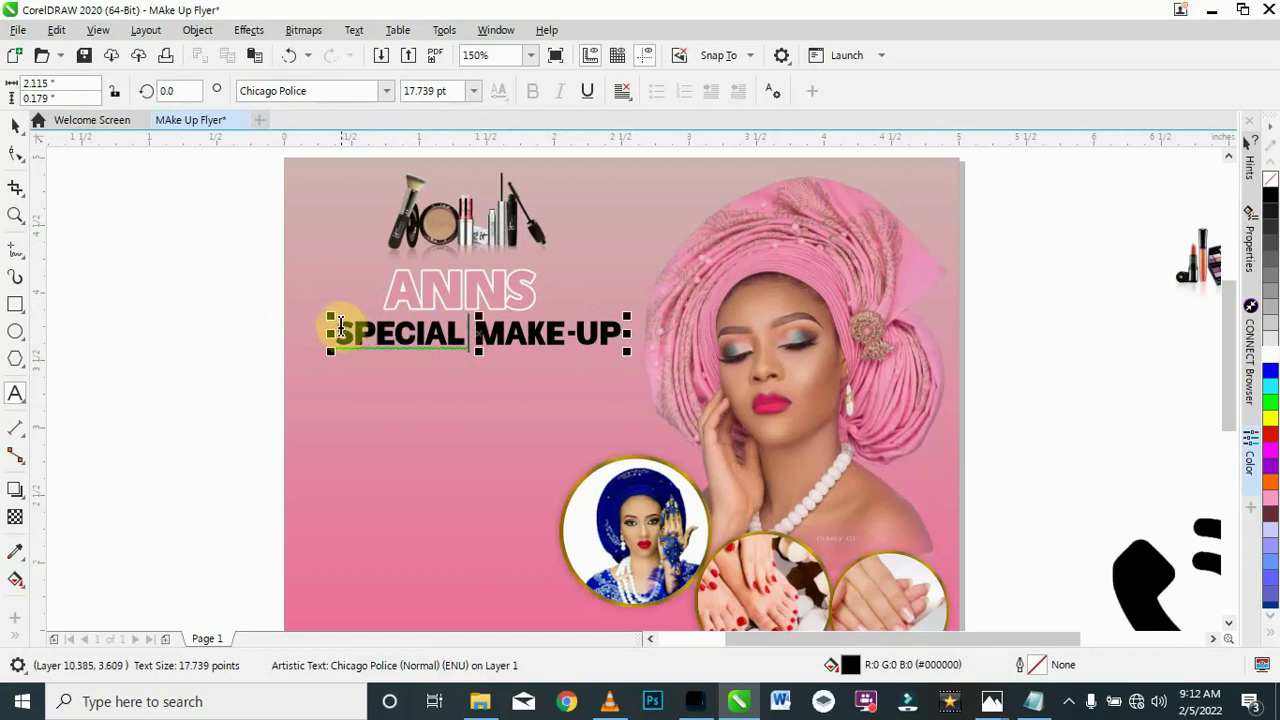
drag(329, 314, 329, 317)
drag(490, 336, 463, 334)
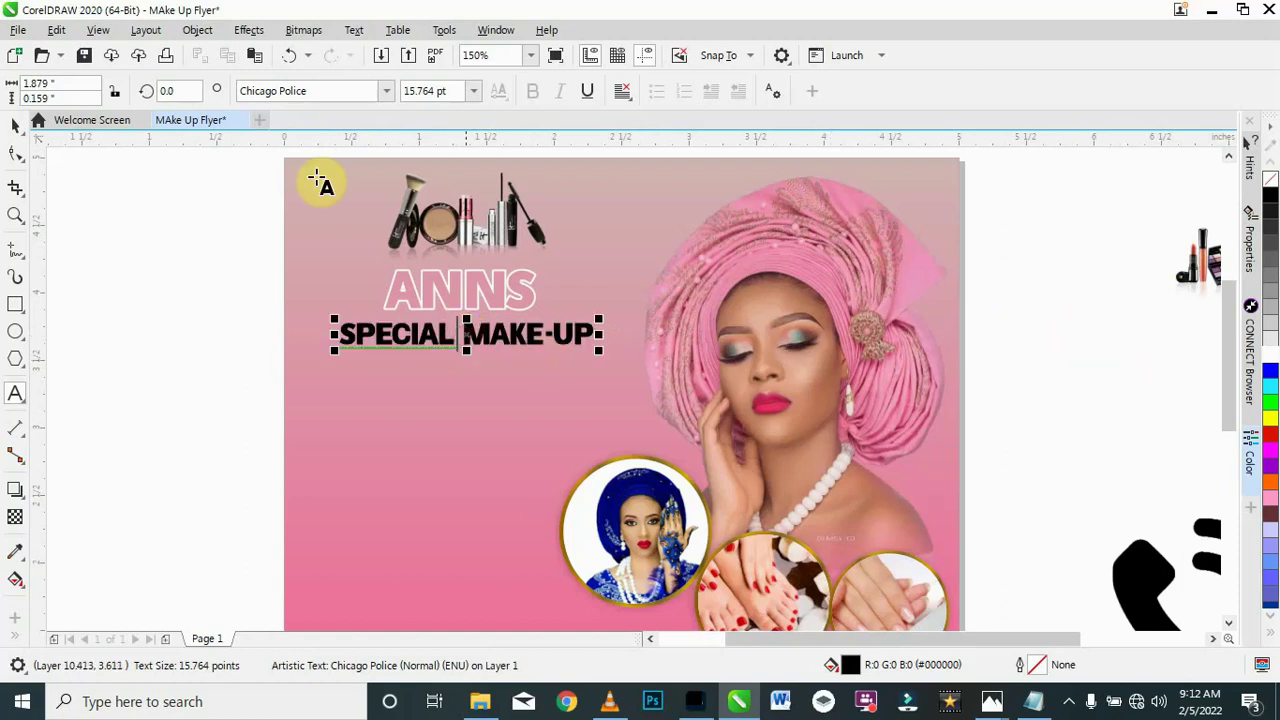
Step: Fill the SPECIAL MAKE-UP line with white and move it slightly closer to the ANNS heading
click(11, 127)
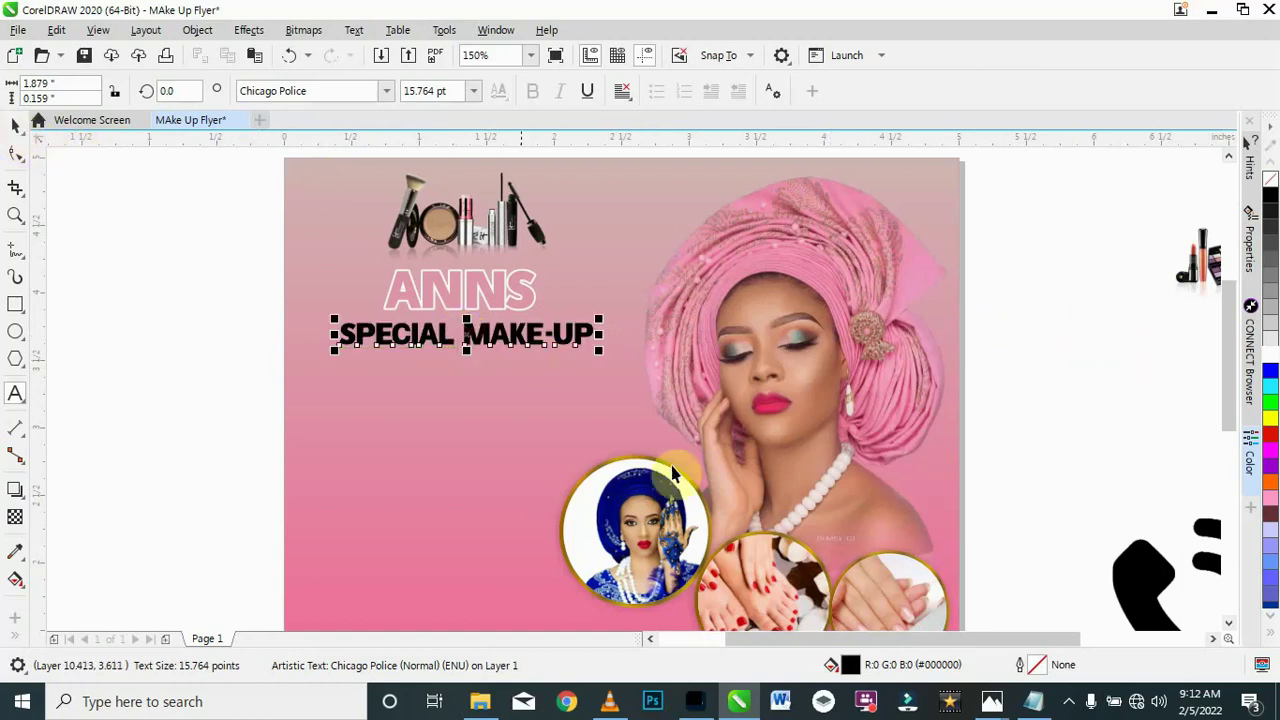
click(1271, 356)
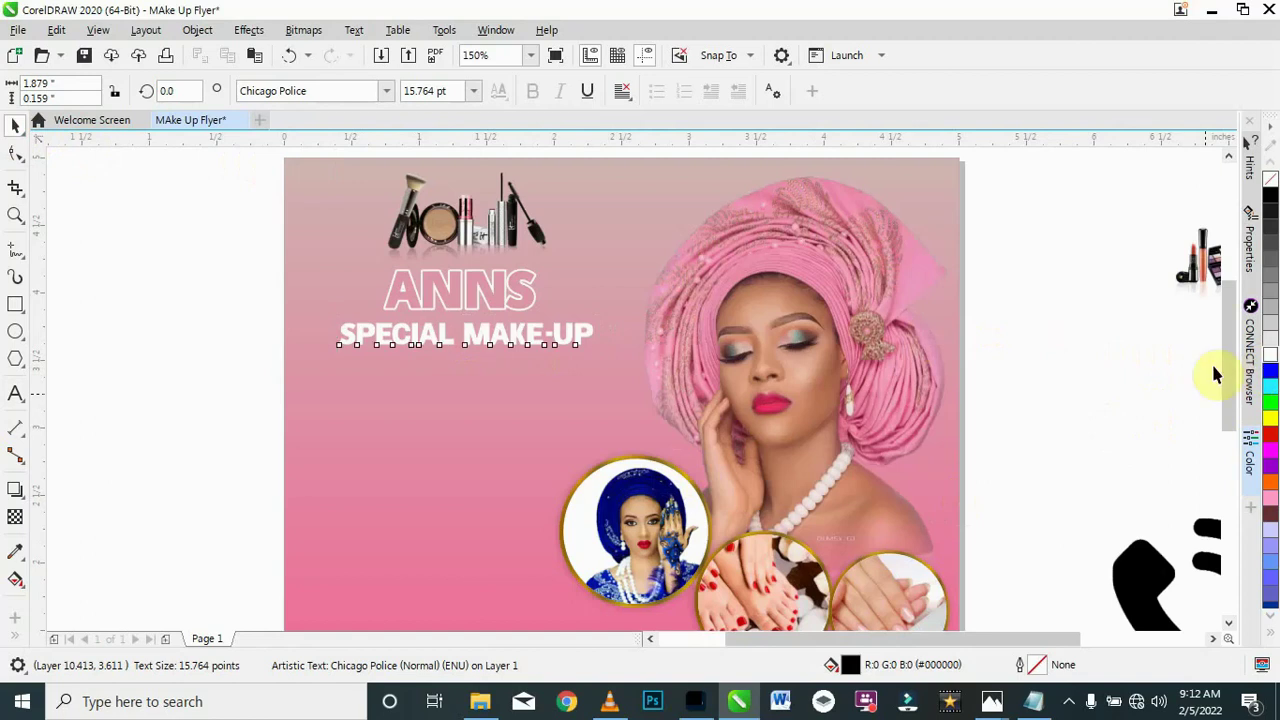
drag(534, 332, 529, 332)
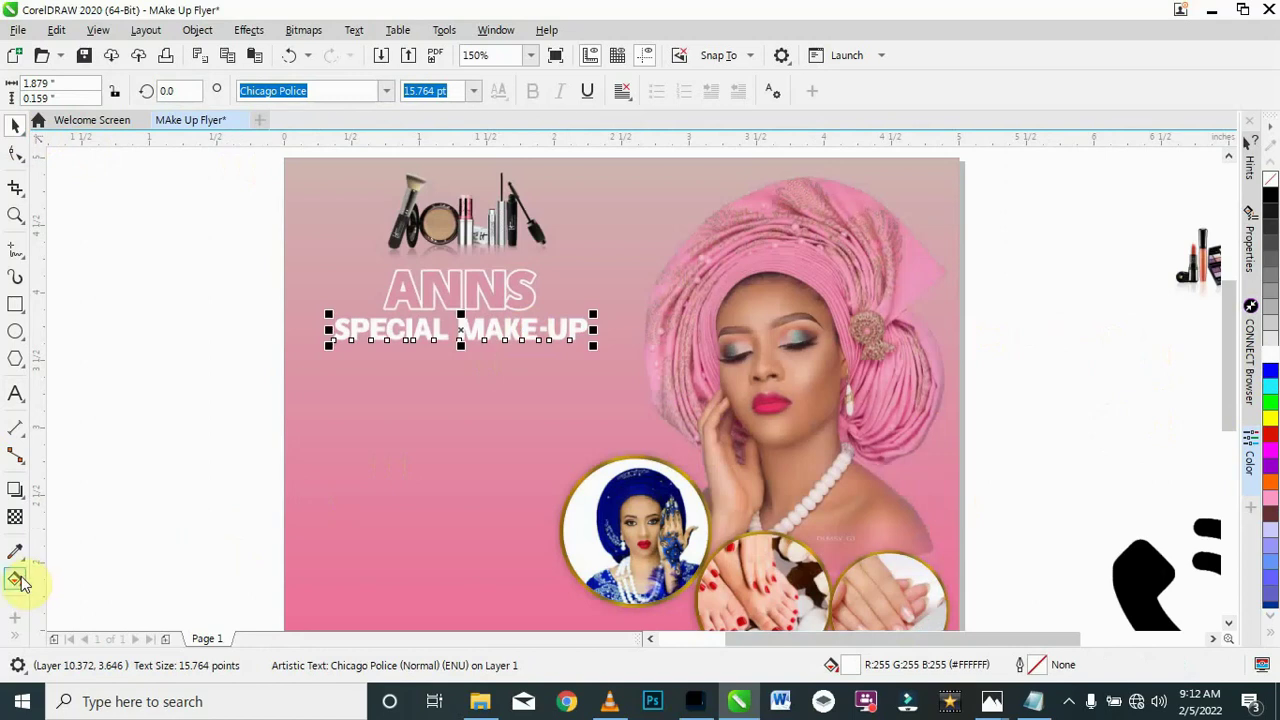
Step: Add a black Multiply drop shadow with 50 opacity and 15 feathering to the SPECIAL MAKE-UP line, running straight down the letters
click(14, 490)
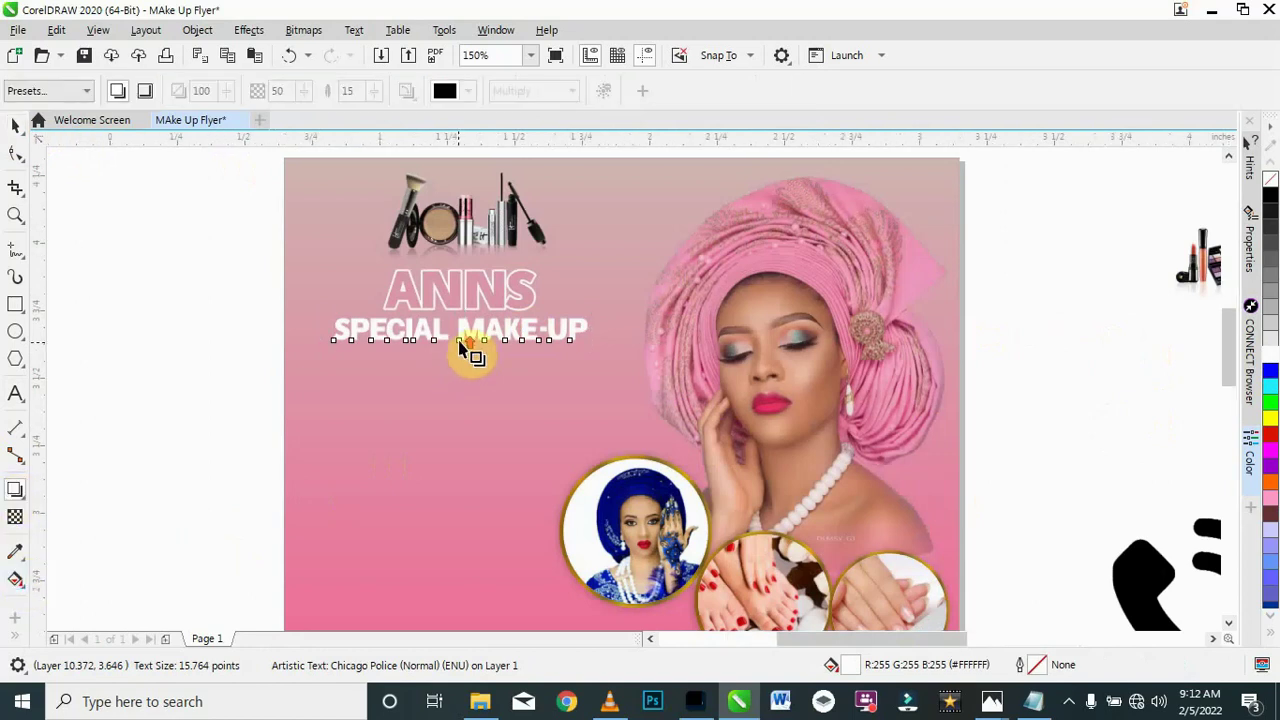
scroll(466, 349, up, 4)
drag(472, 254, 469, 337)
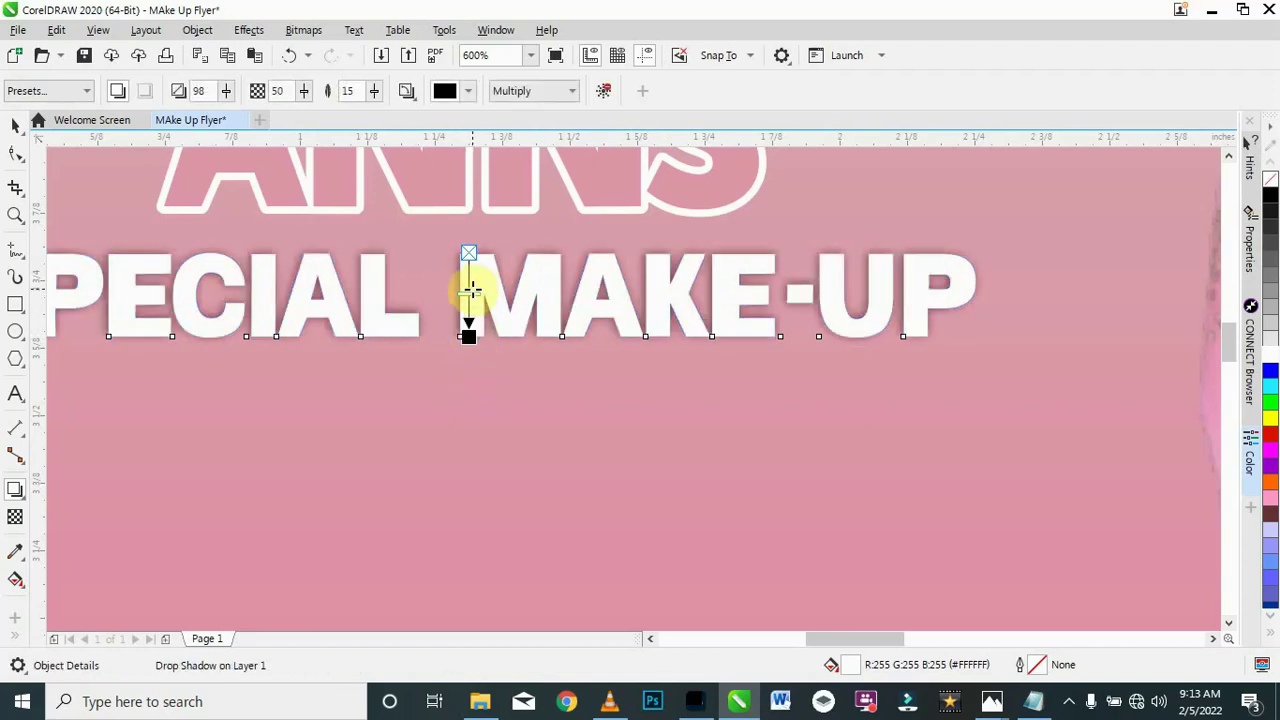
Step: Set the SPECIAL MAKE-UP drop shadow's feathering to 8 and extend the shadow slightly downward, to 106
click(375, 91)
click(371, 115)
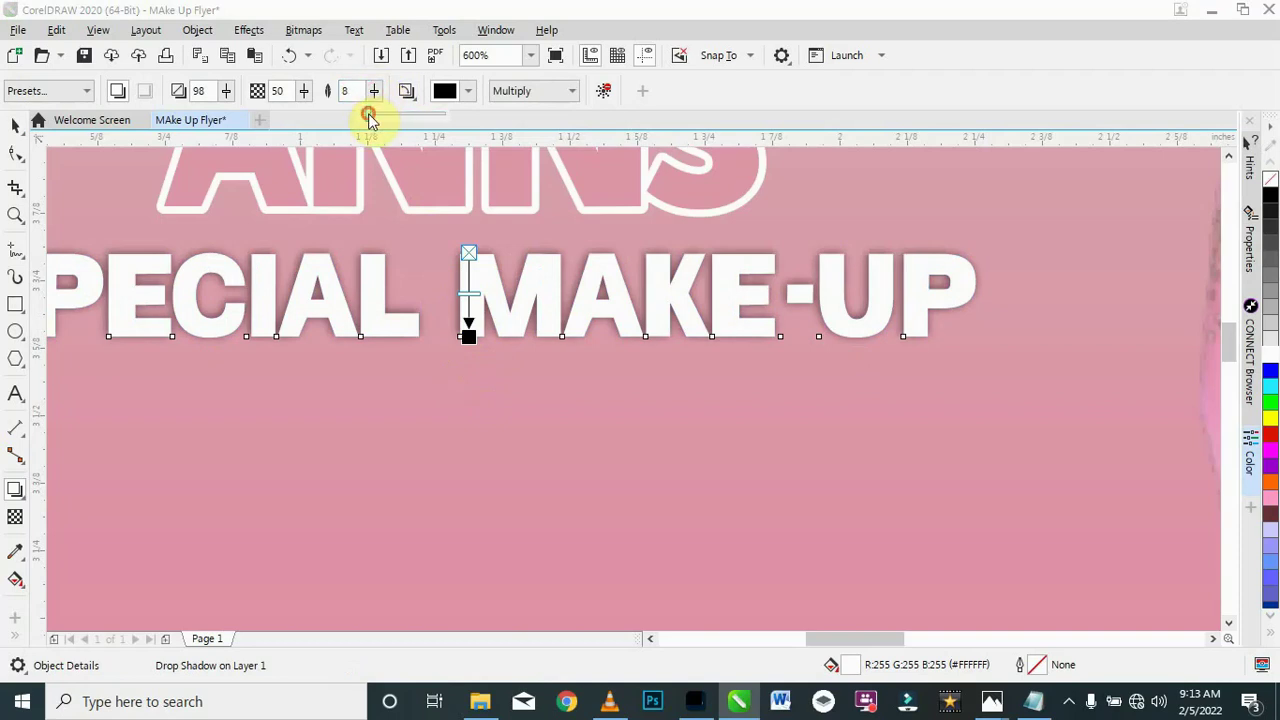
drag(369, 117, 371, 118)
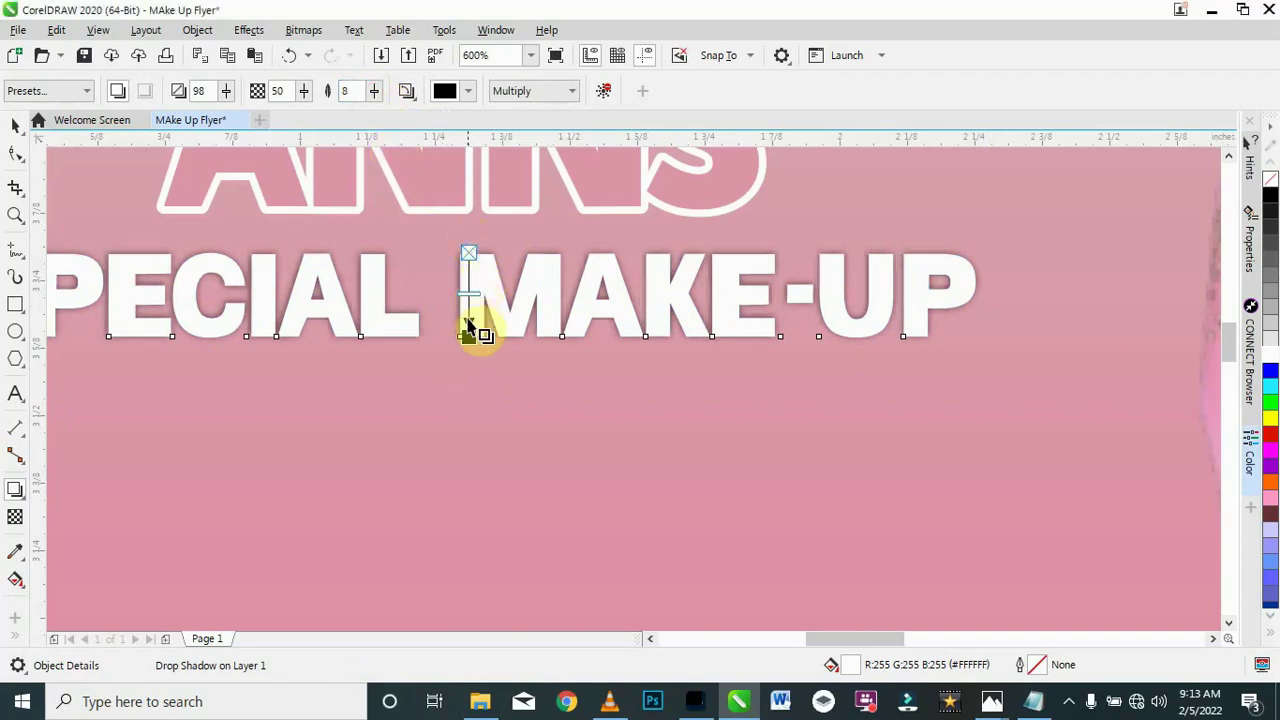
drag(469, 336, 469, 341)
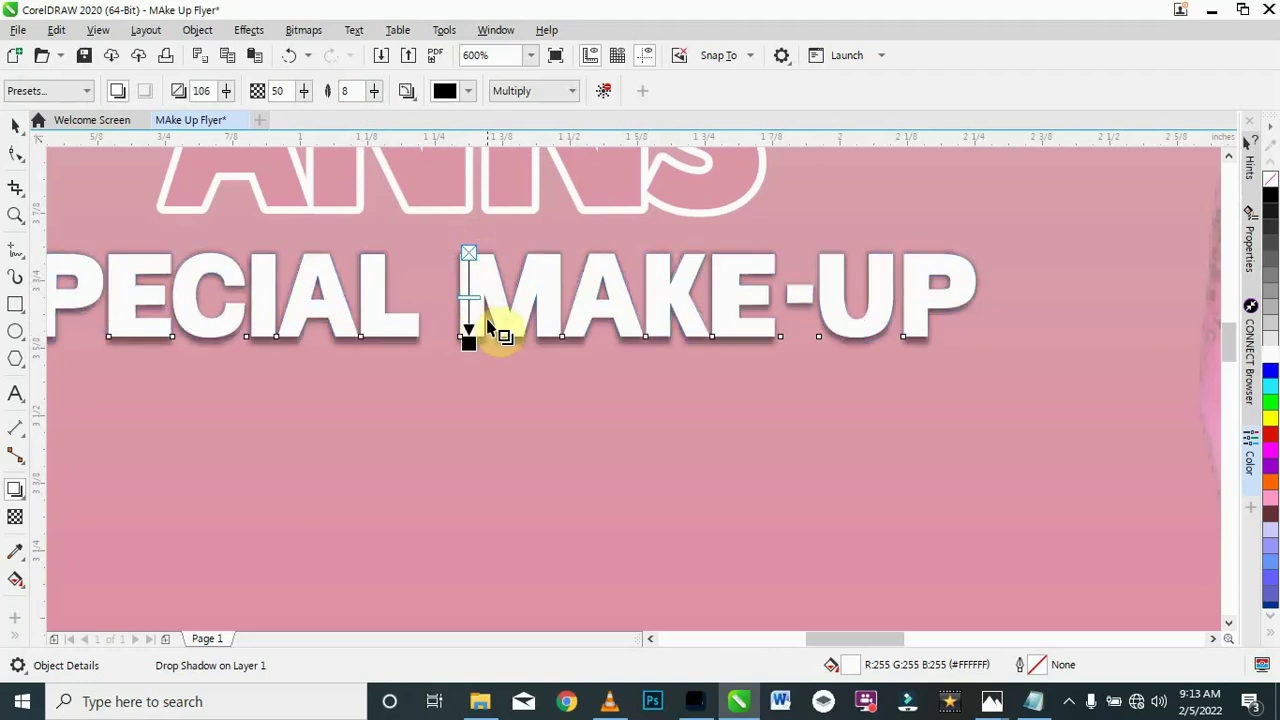
Step: Set the SPECIAL MAKE-UP drop shadow's opacity to 60 and its feathering to 10, and deselect the text
scroll(482, 318, down, 5)
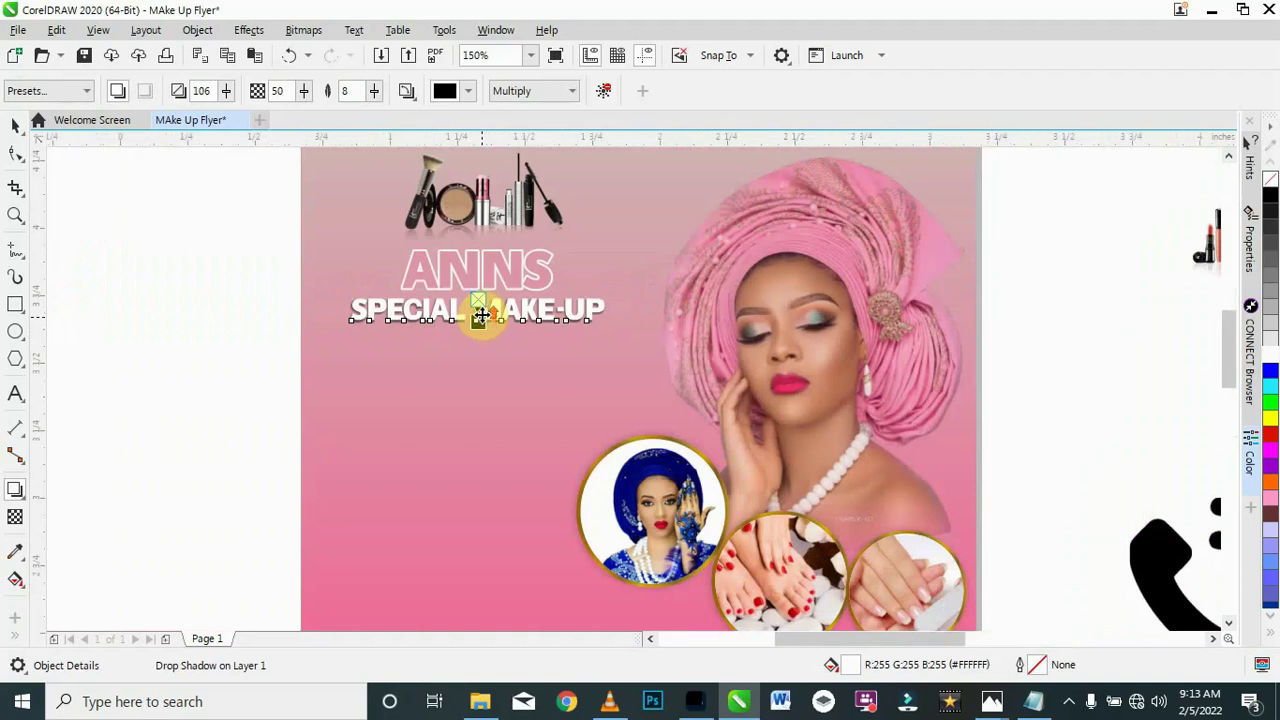
scroll(480, 314, up, 5)
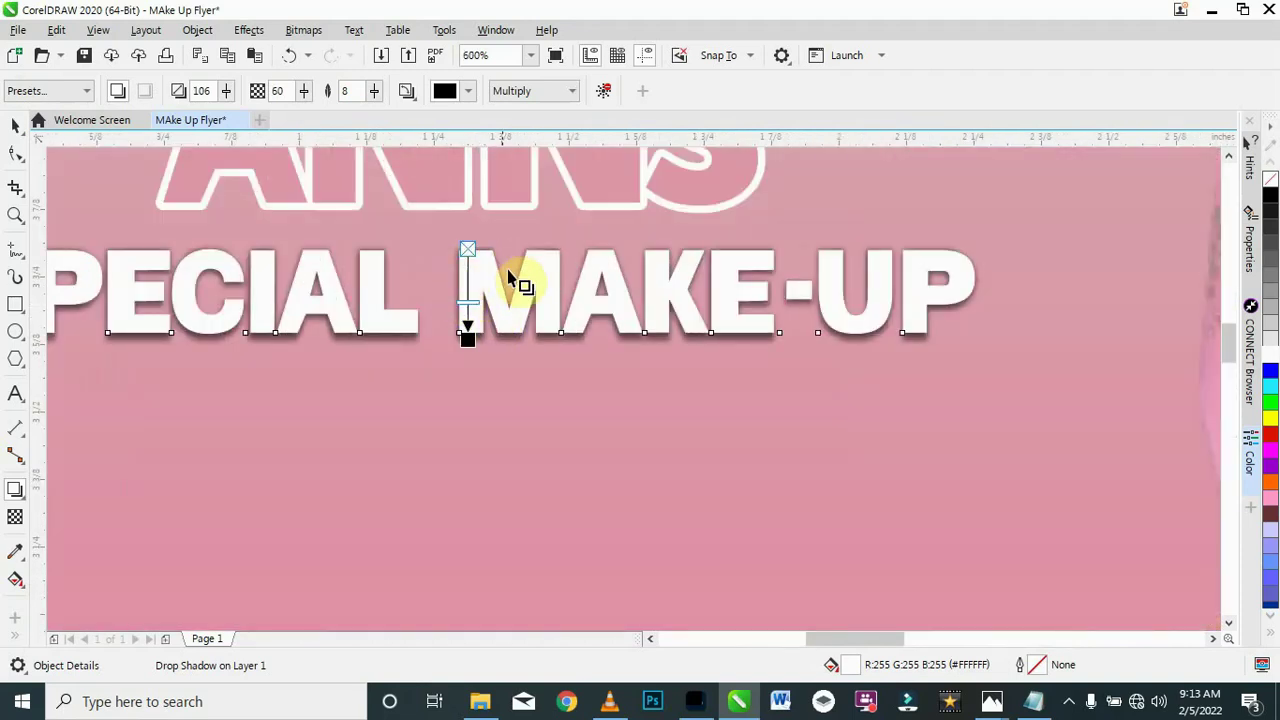
click(376, 92)
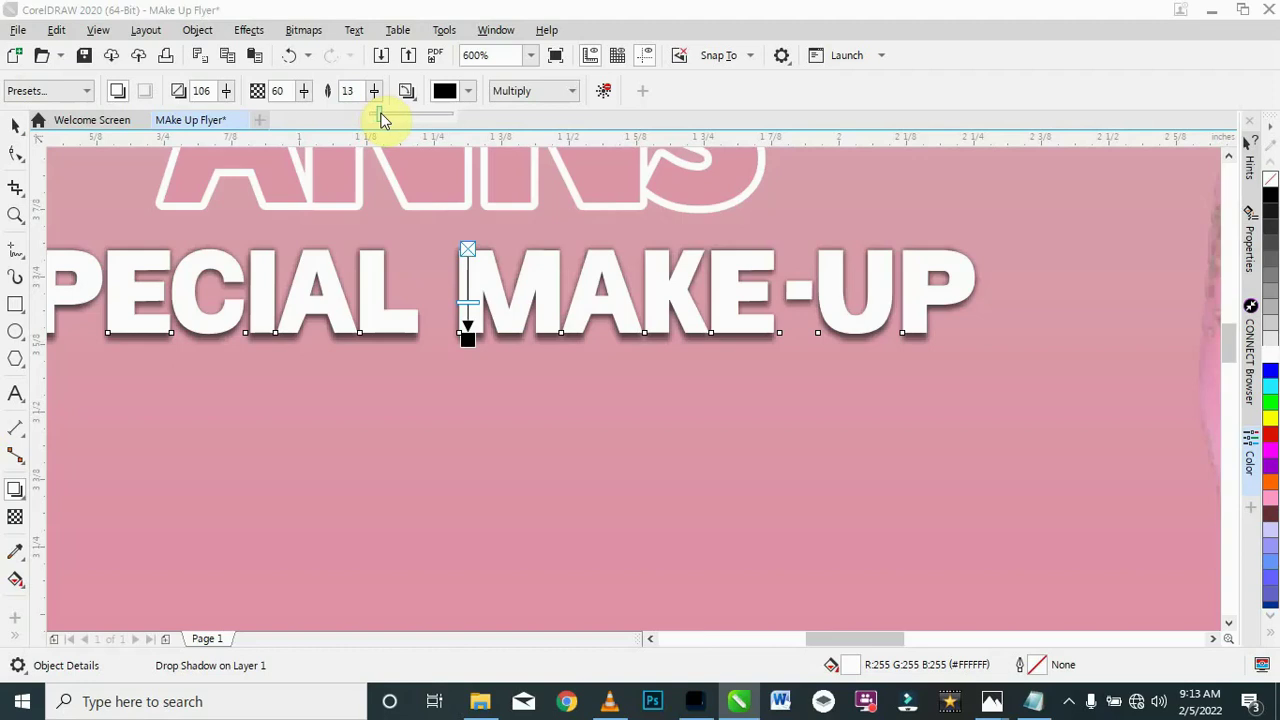
drag(383, 118, 371, 111)
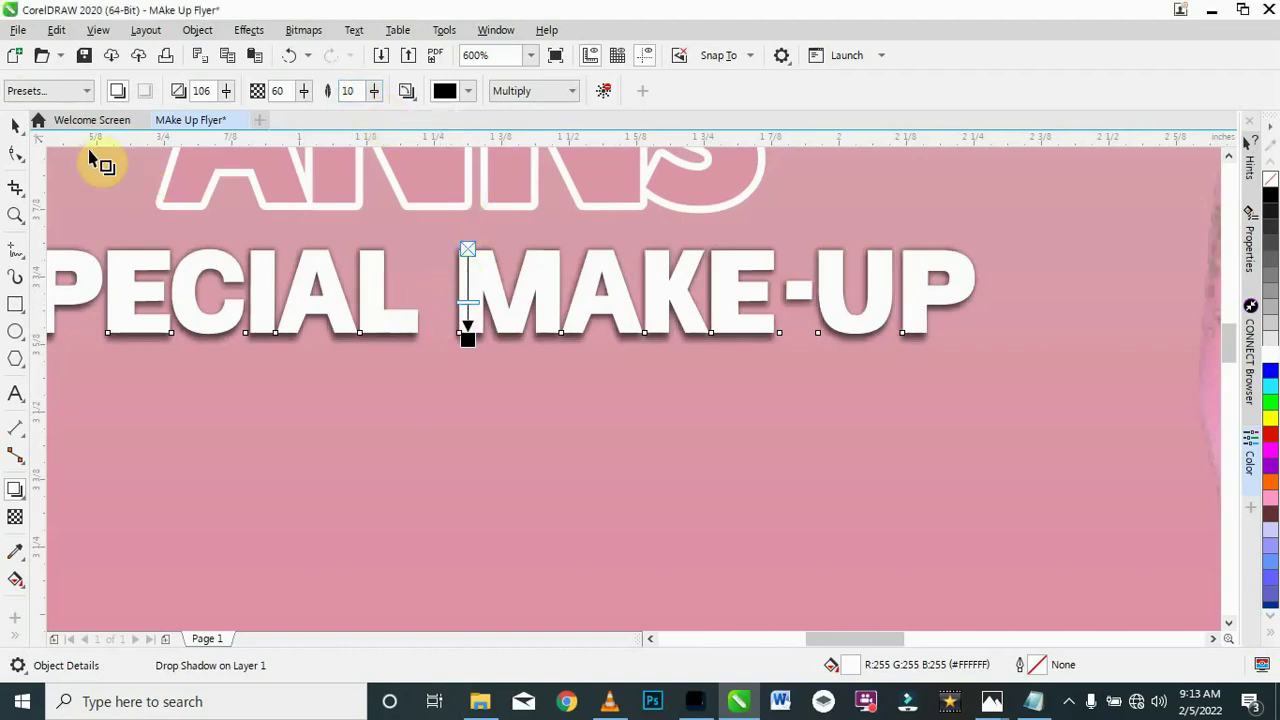
click(15, 125)
scroll(471, 287, down, 2)
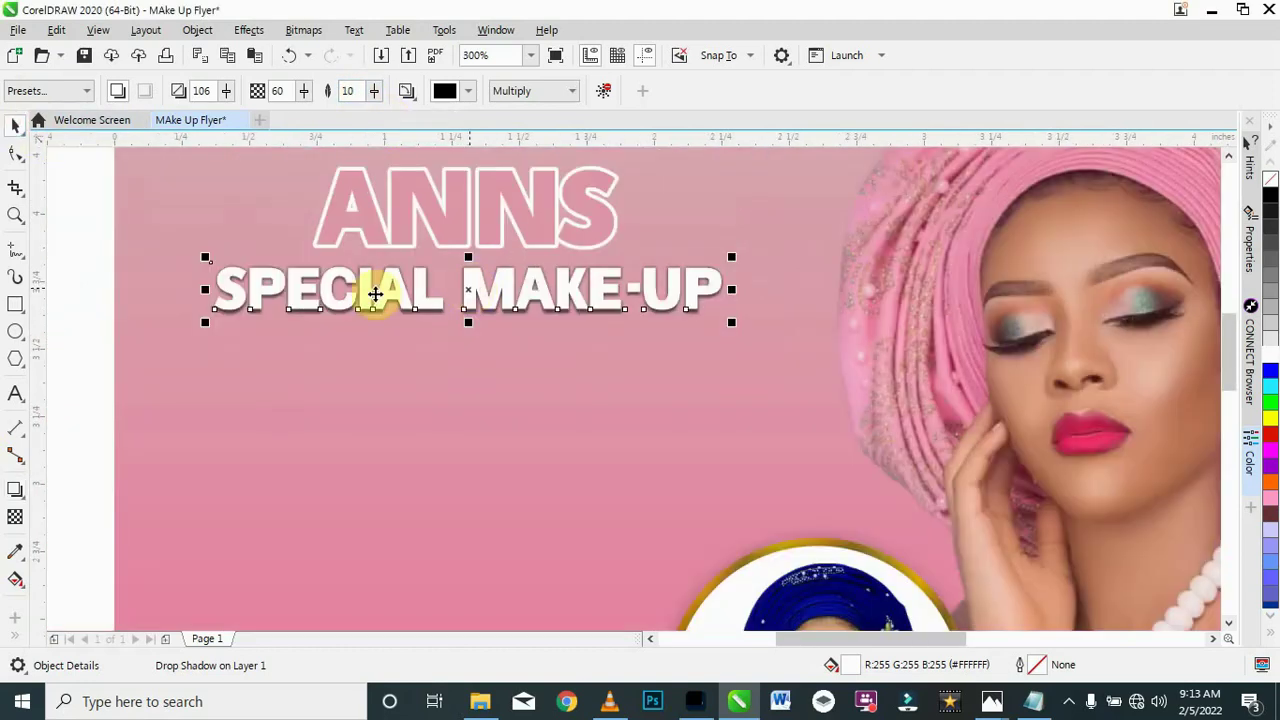
scroll(180, 286, down, 2)
click(177, 286)
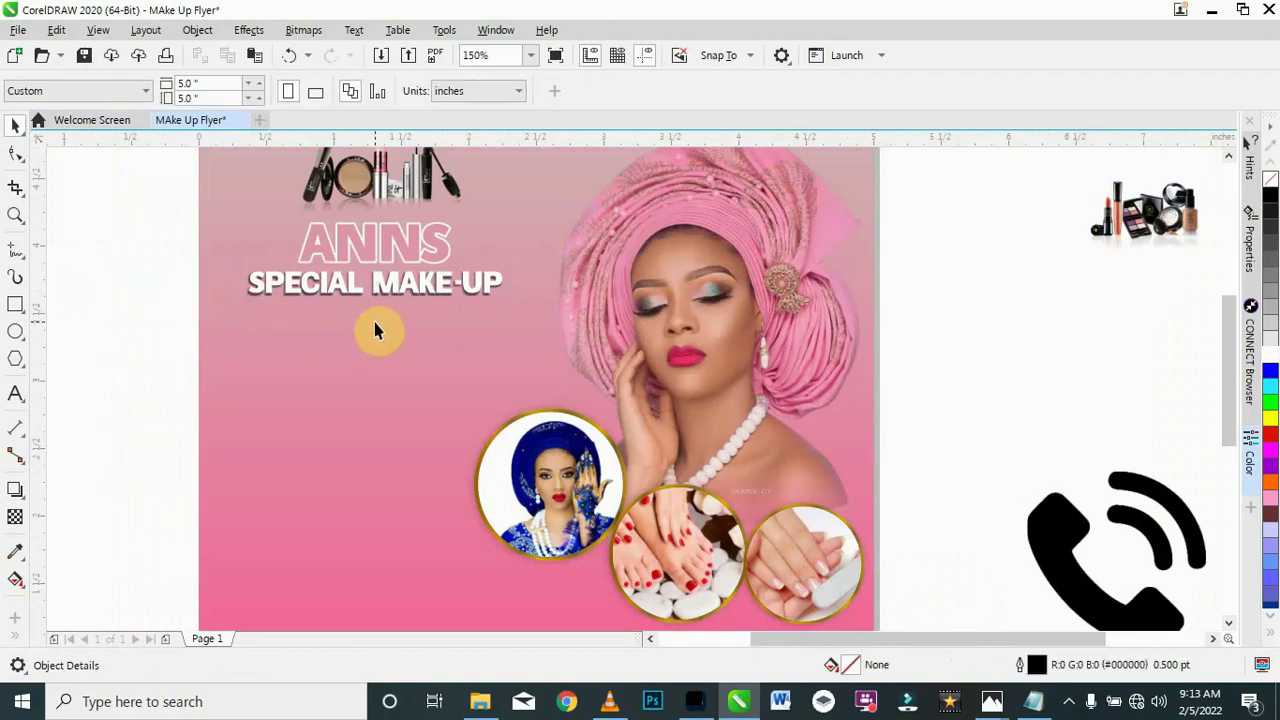
Step: Draw a horizontal rectangle about 1.73 by 0.31 inches below the SPECIAL MAKE-UP text
scroll(381, 312, down, 2)
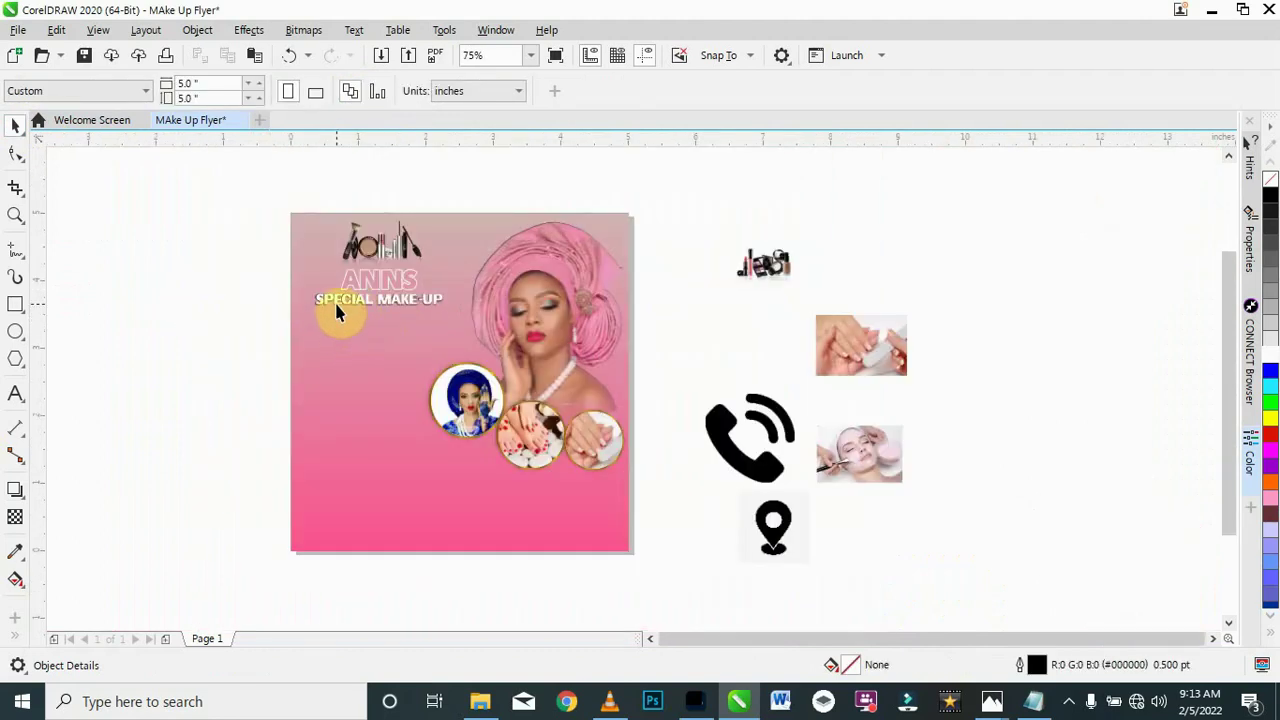
scroll(340, 300, up, 2)
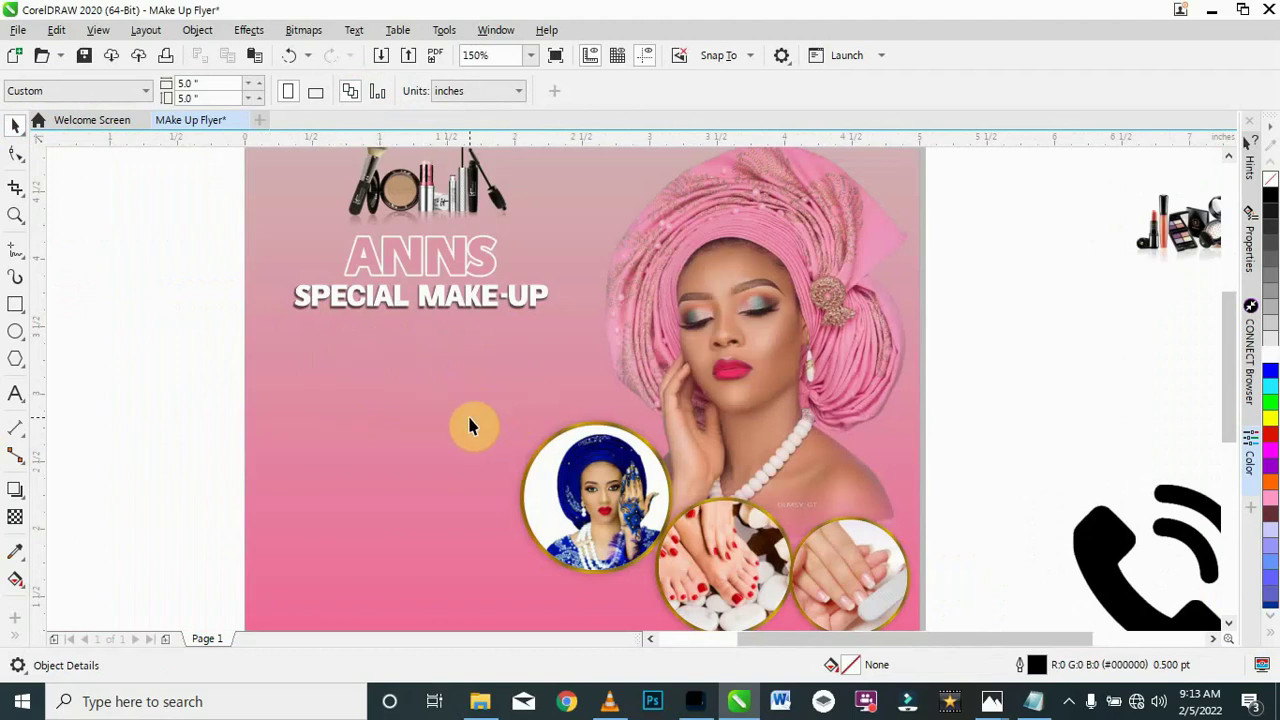
click(15, 306)
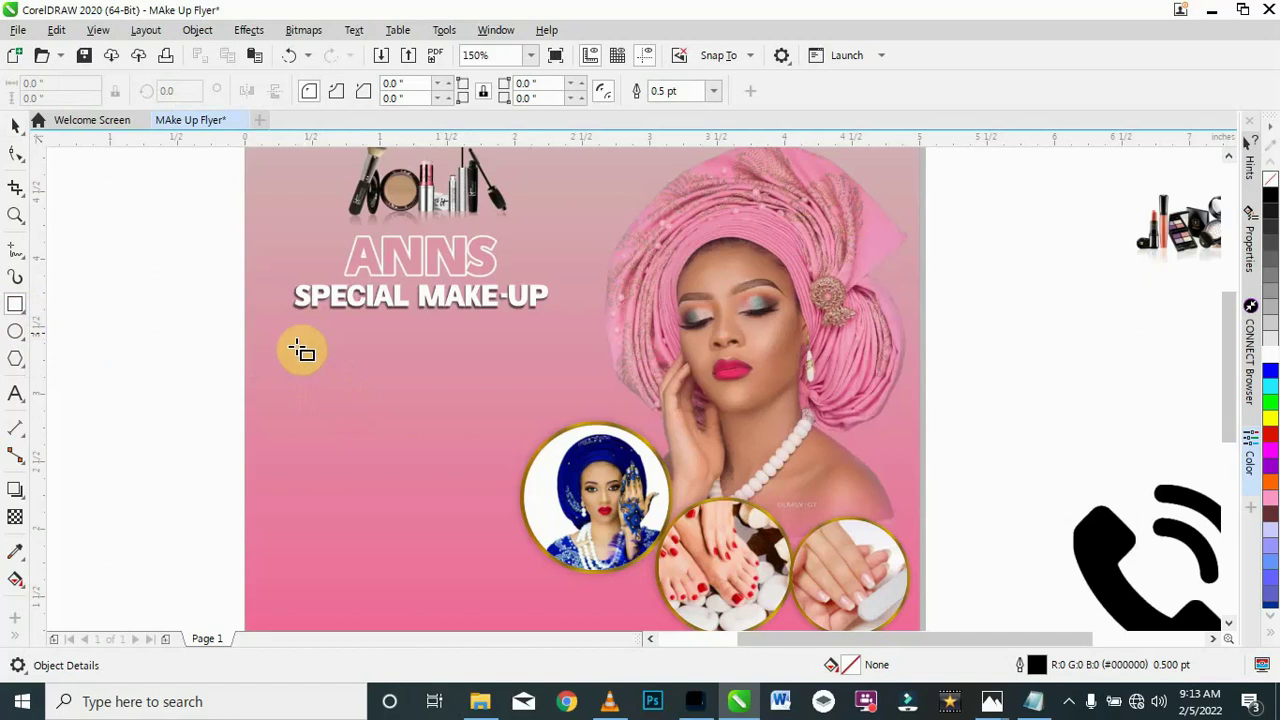
drag(302, 365, 536, 408)
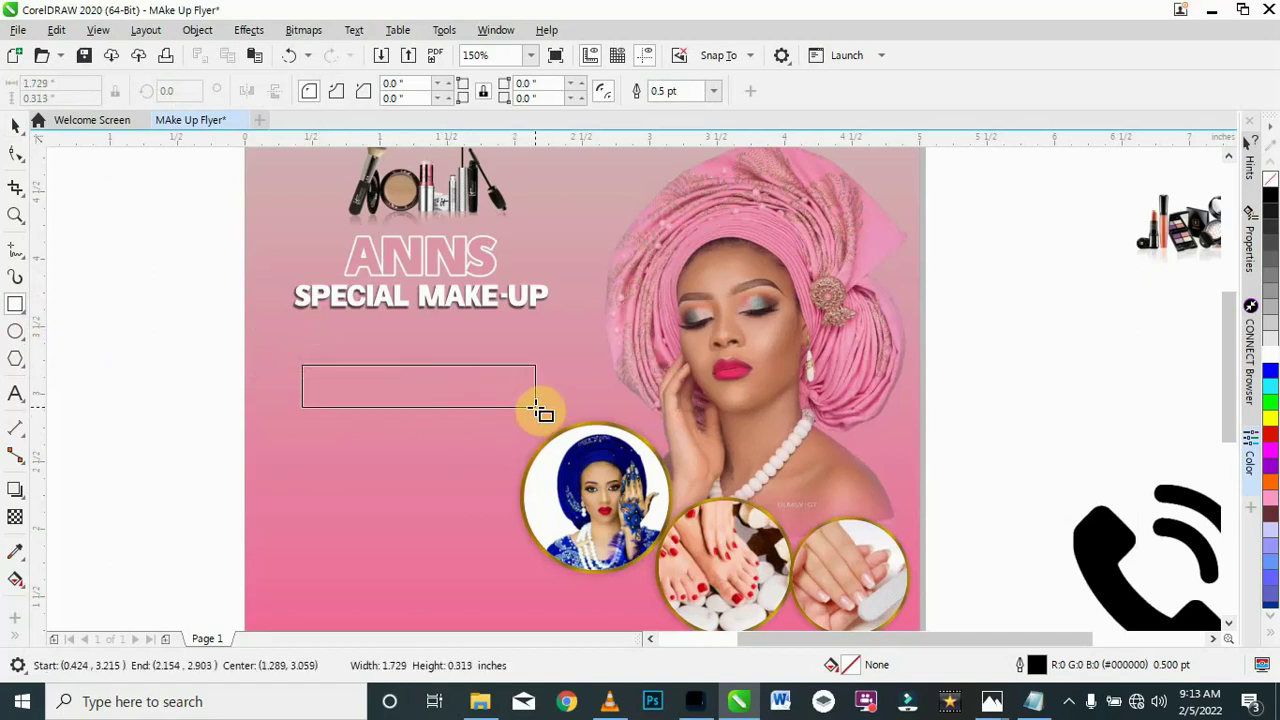
drag(536, 408, 537, 409)
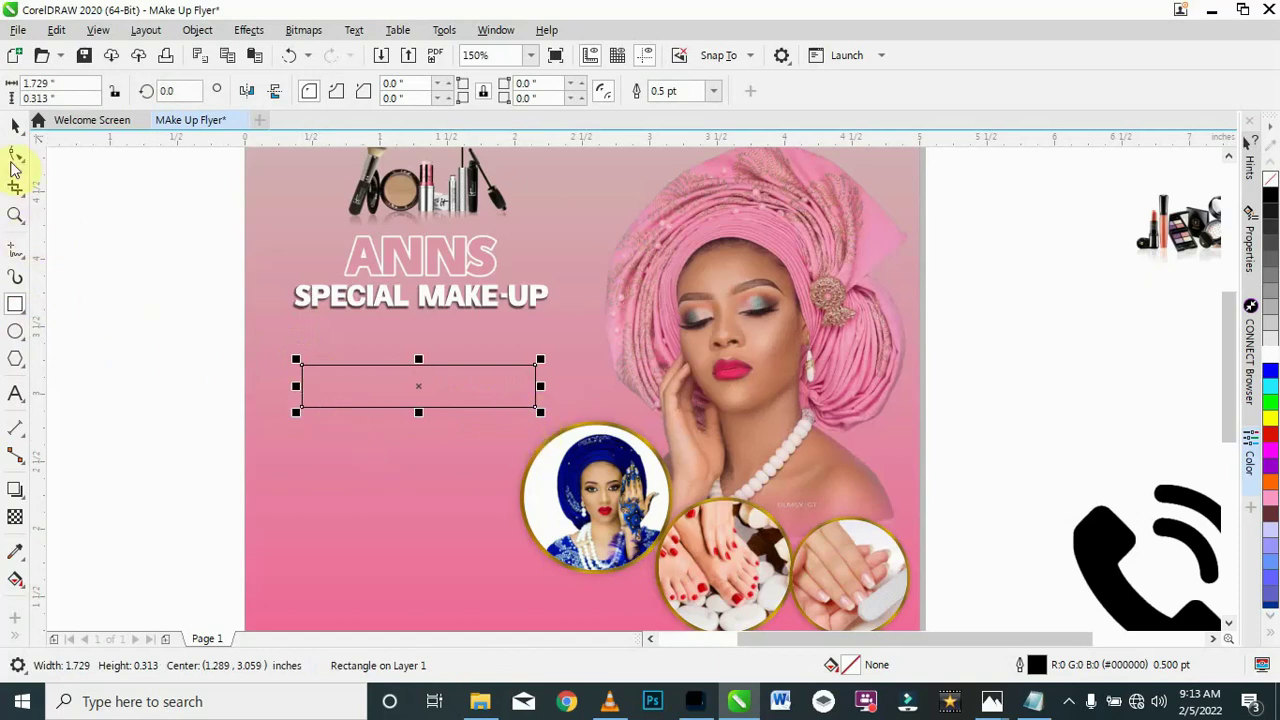
Step: Round all the rectangle's corners fully, to a radius of about 0.156 inches, with the Shape tool
click(16, 156)
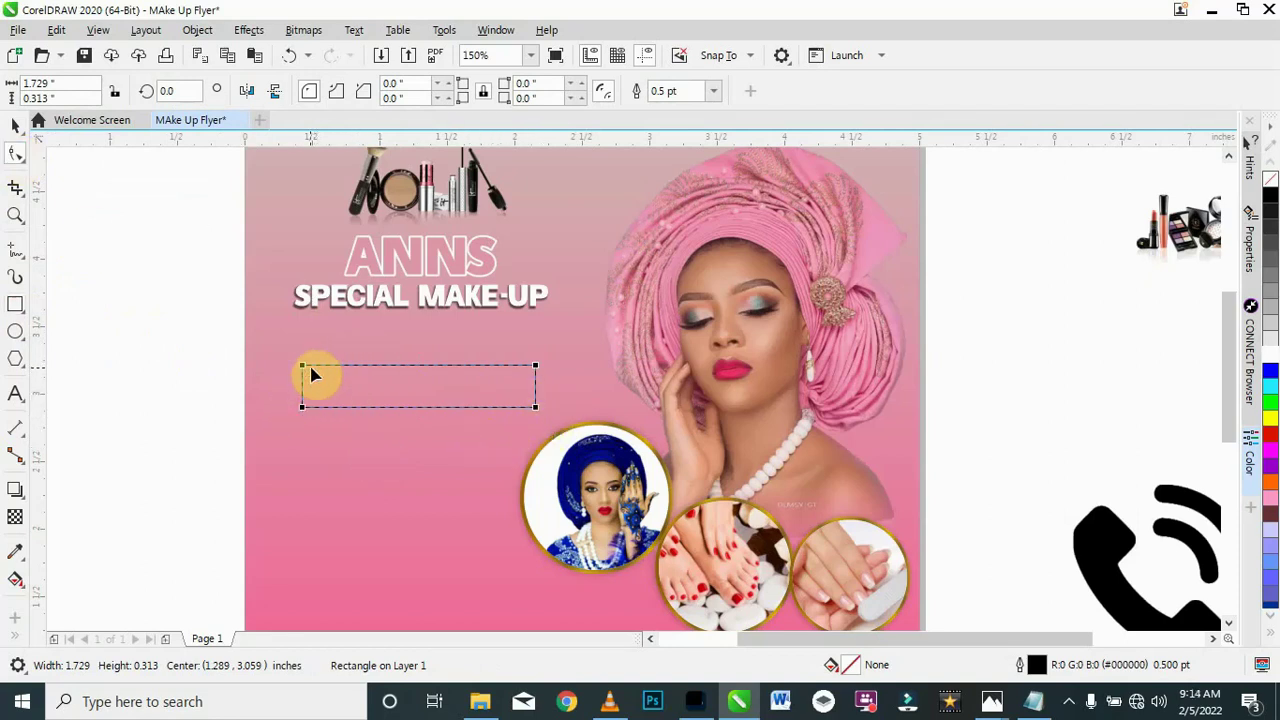
drag(305, 372, 316, 371)
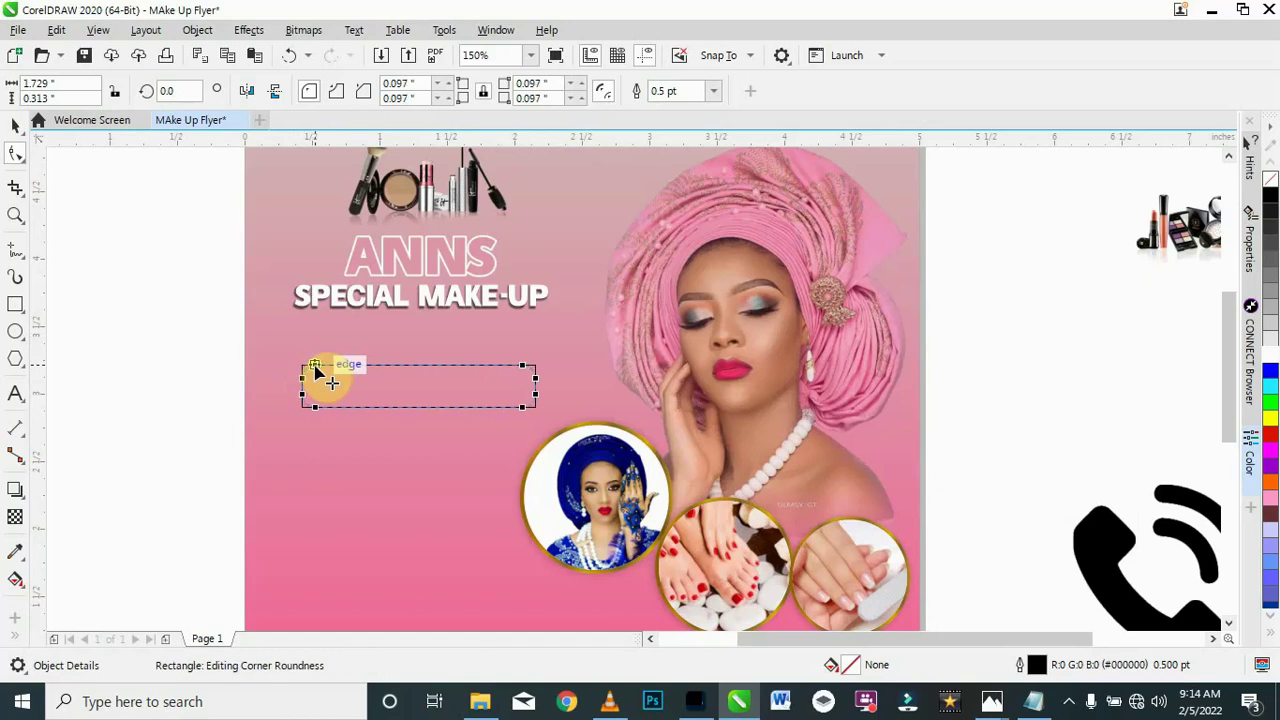
drag(316, 370, 357, 391)
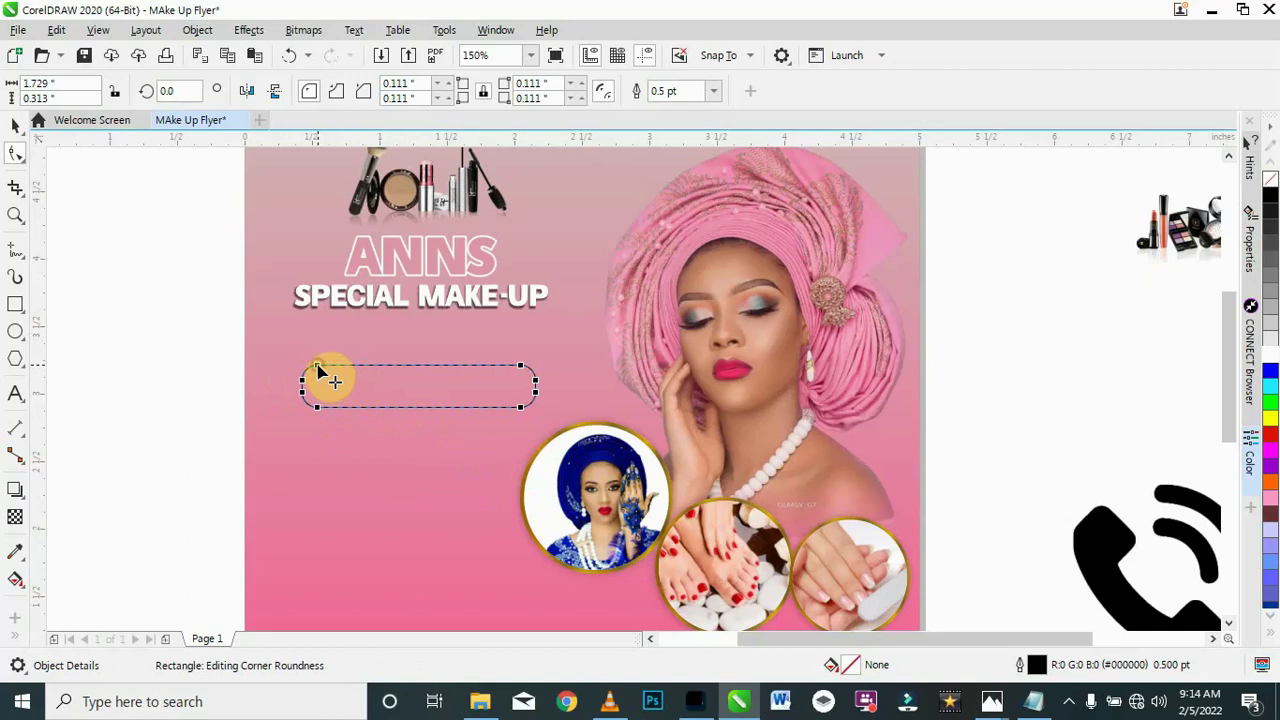
drag(319, 368, 325, 368)
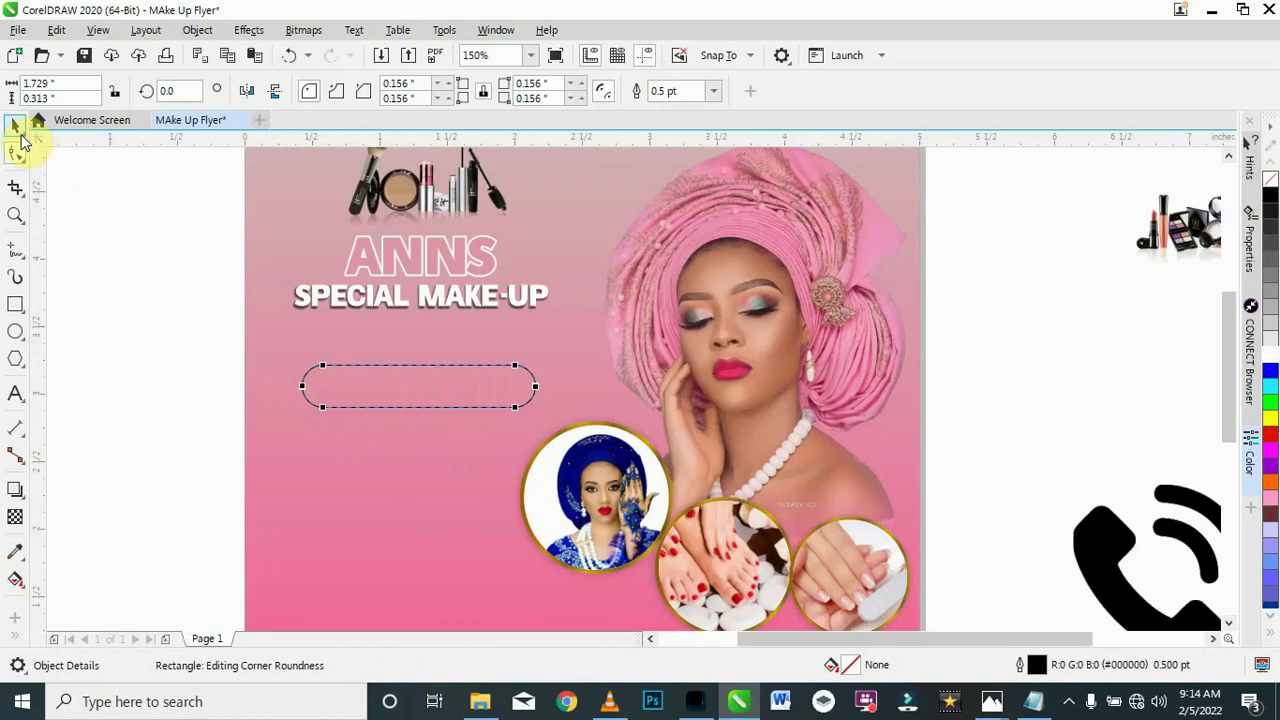
click(15, 127)
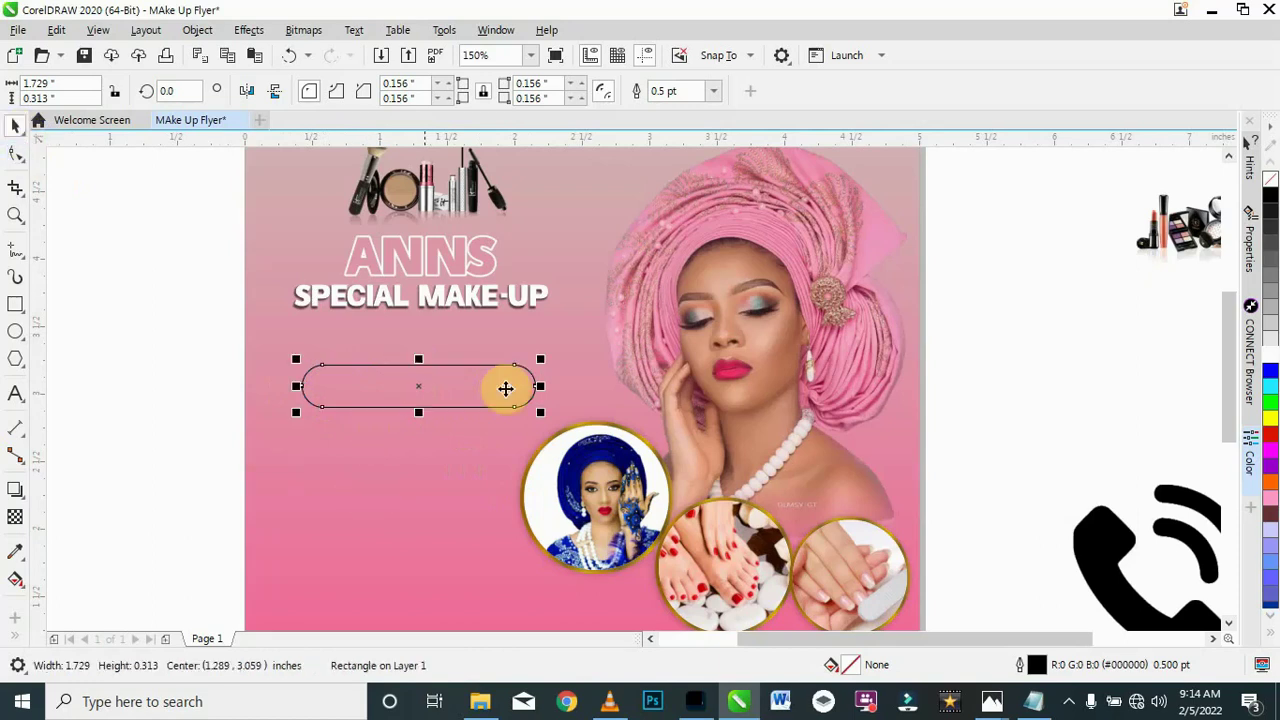
Step: Fill the rounded bar with light grey #E6E6E6, remove its outline, and nudge it slightly up and to the left
click(1272, 342)
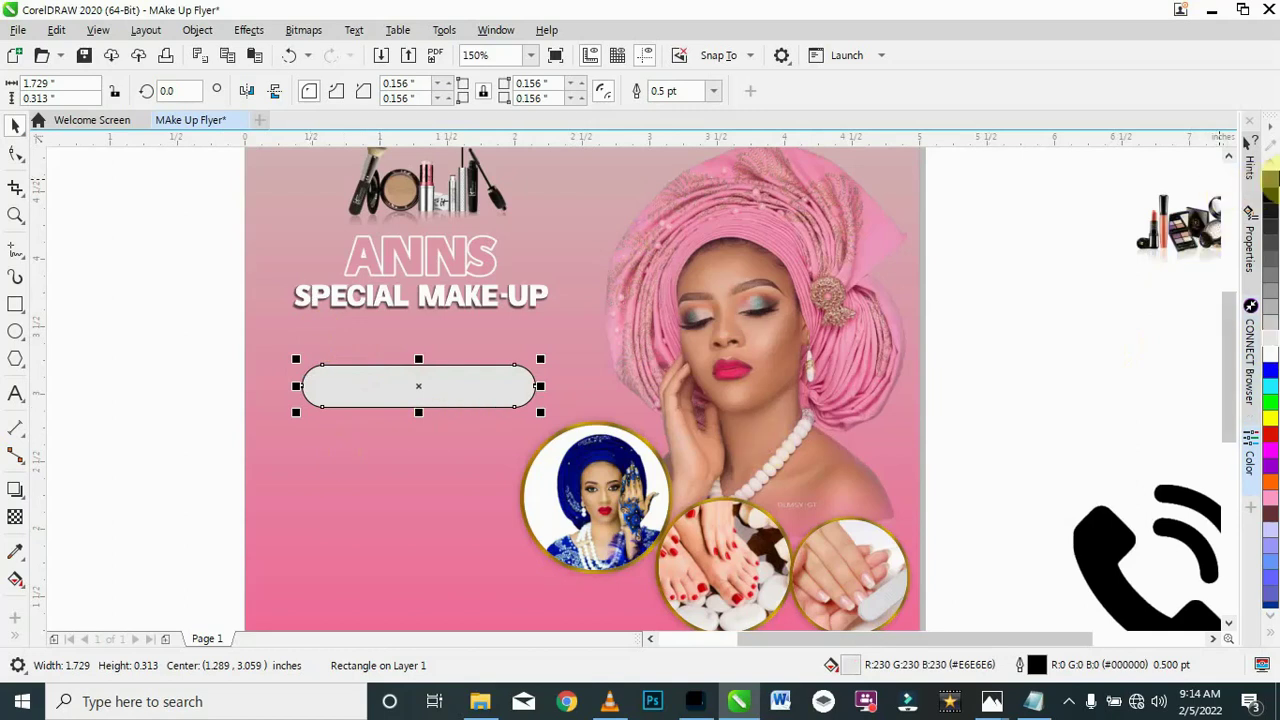
right_click(1271, 180)
drag(443, 396, 415, 400)
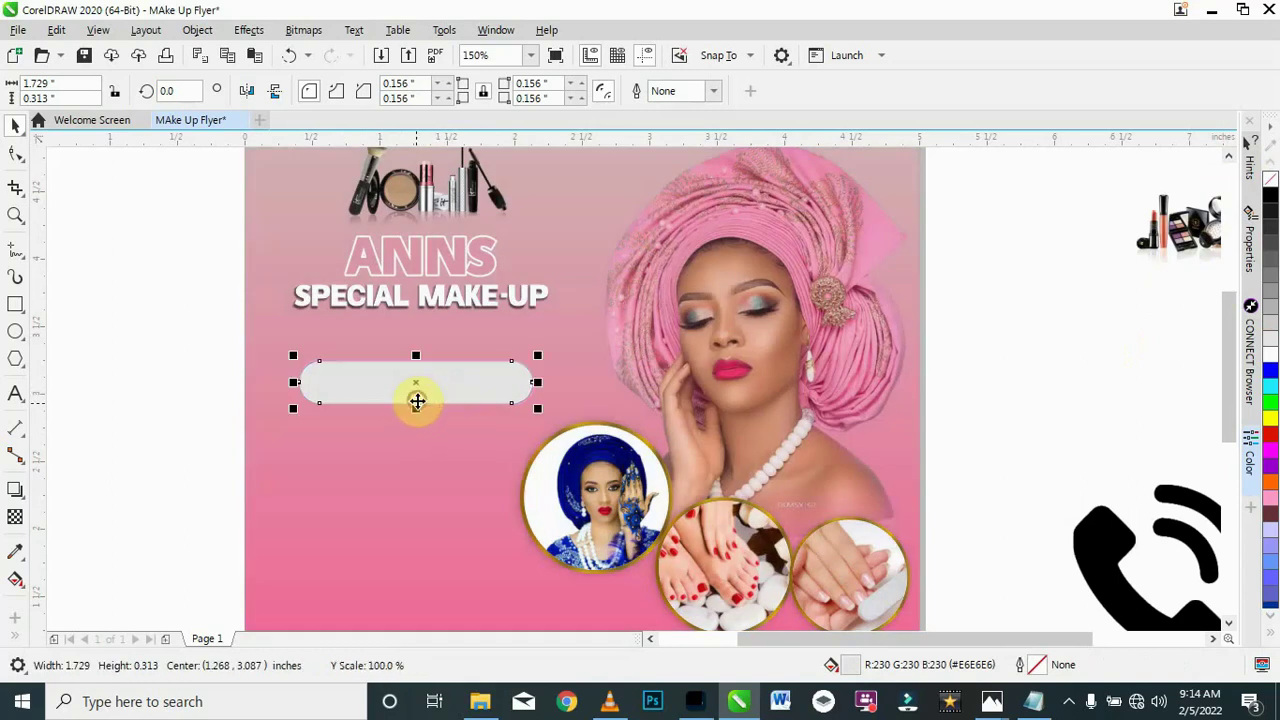
click(1008, 351)
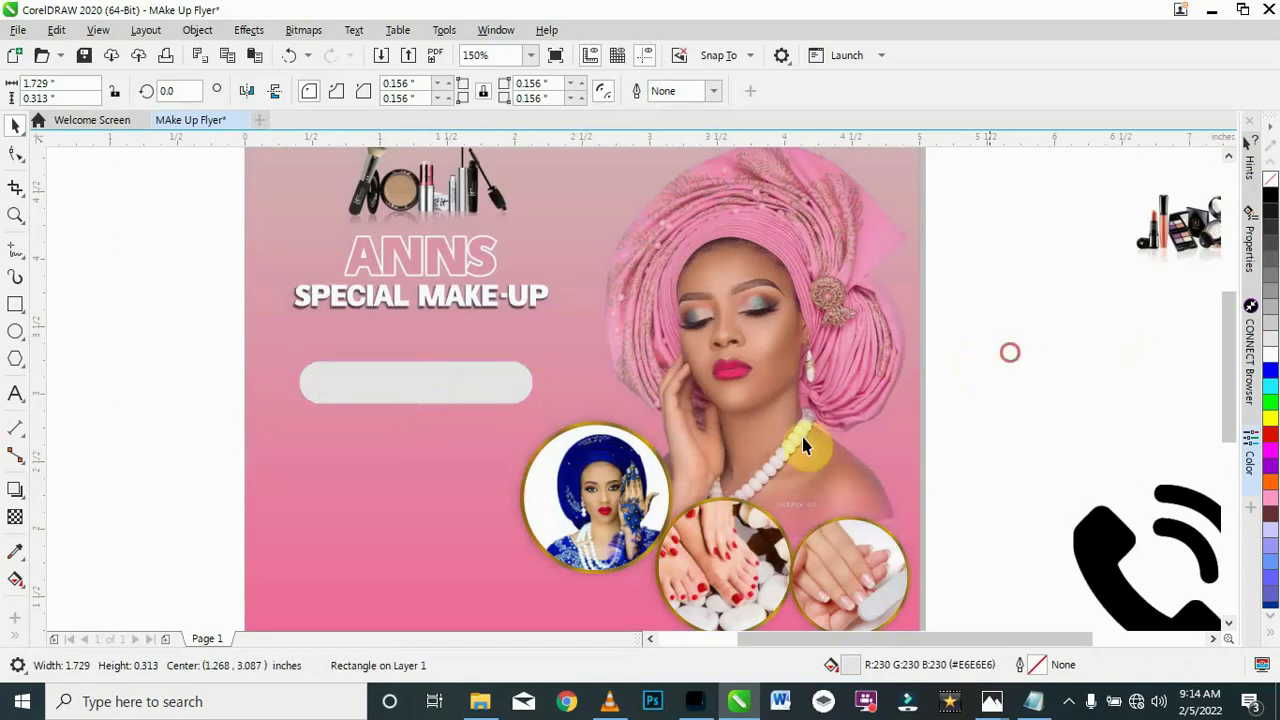
Step: Start an artistic text on the grey bar and copy the OUR SERVICES line from the Texts file in Notepad
click(15, 393)
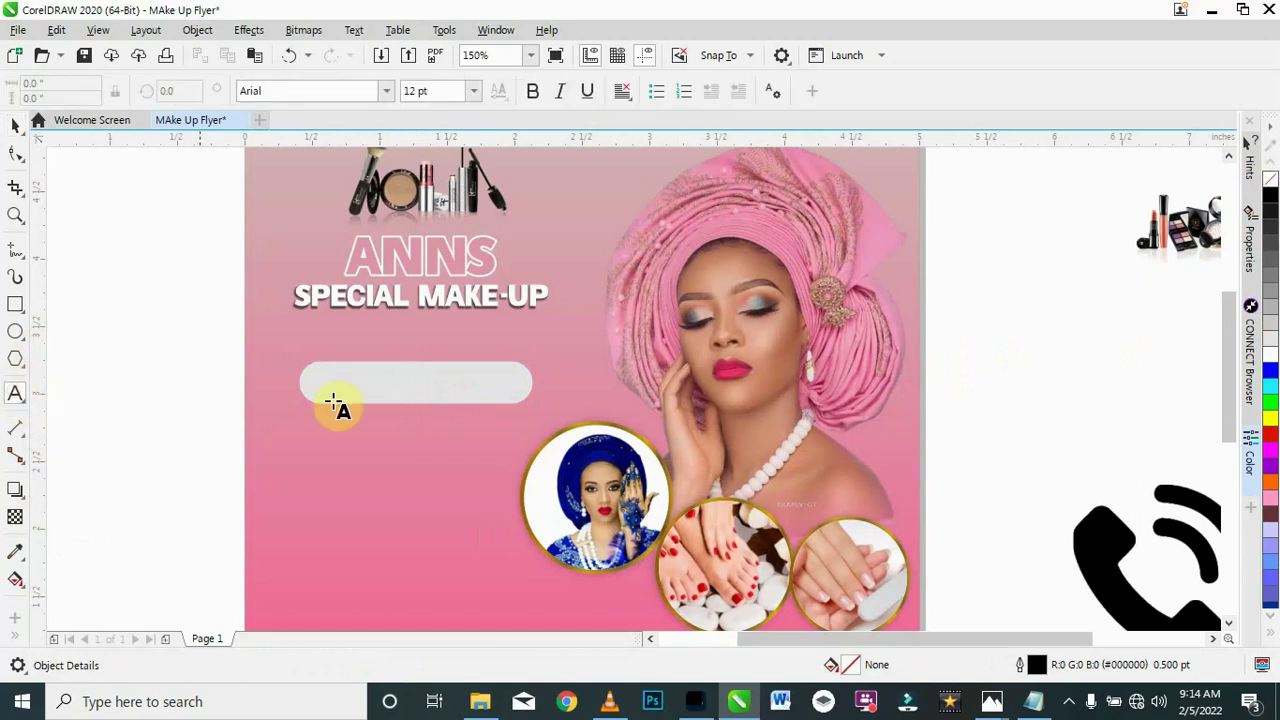
click(356, 386)
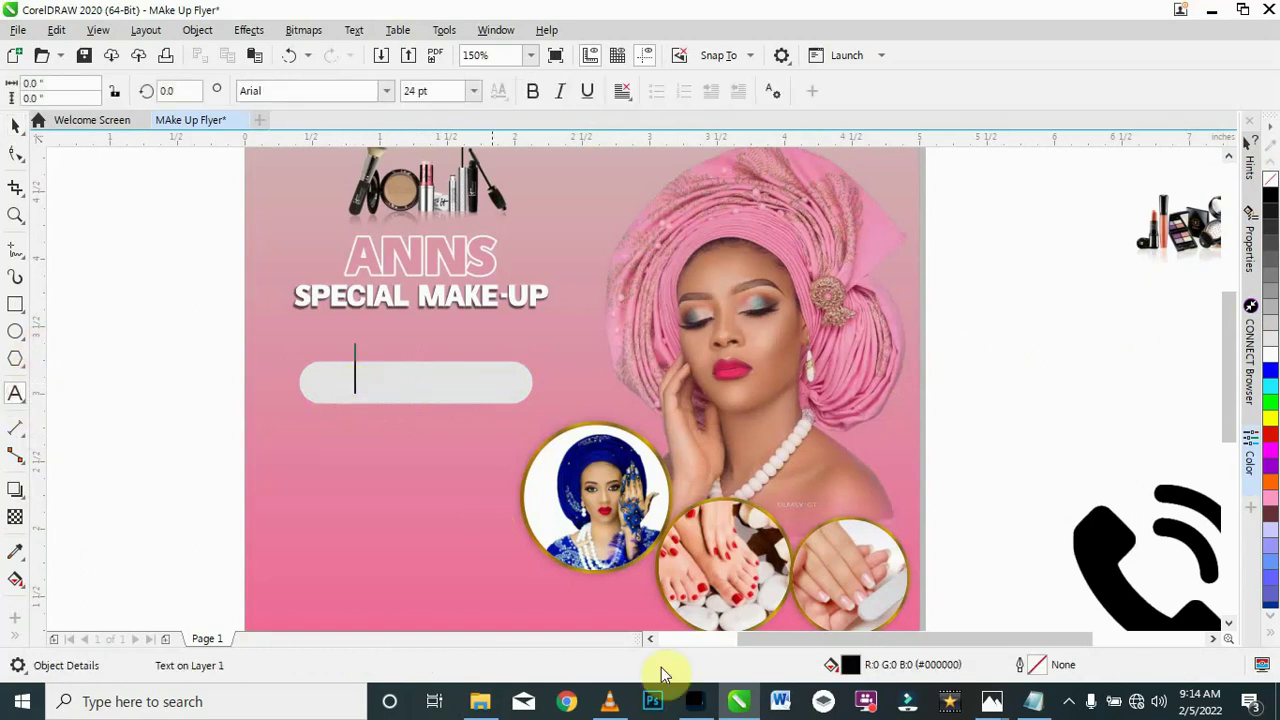
click(1033, 701)
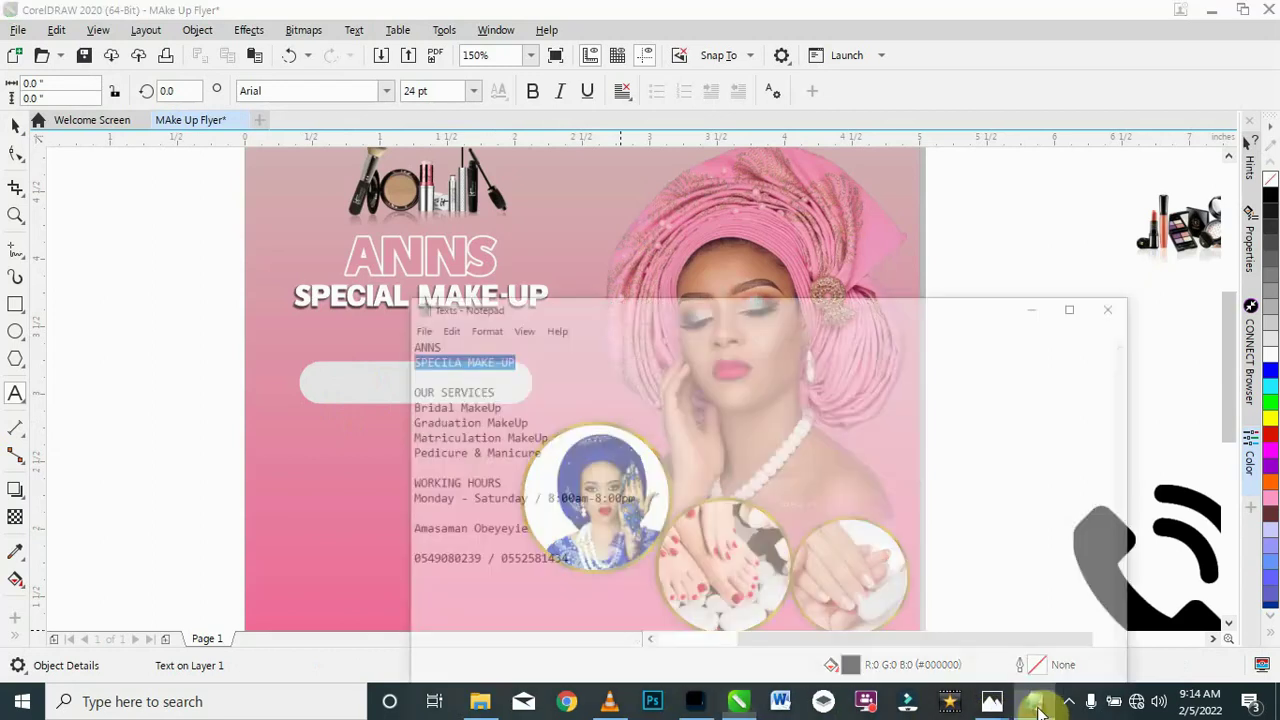
drag(415, 348, 306, 334)
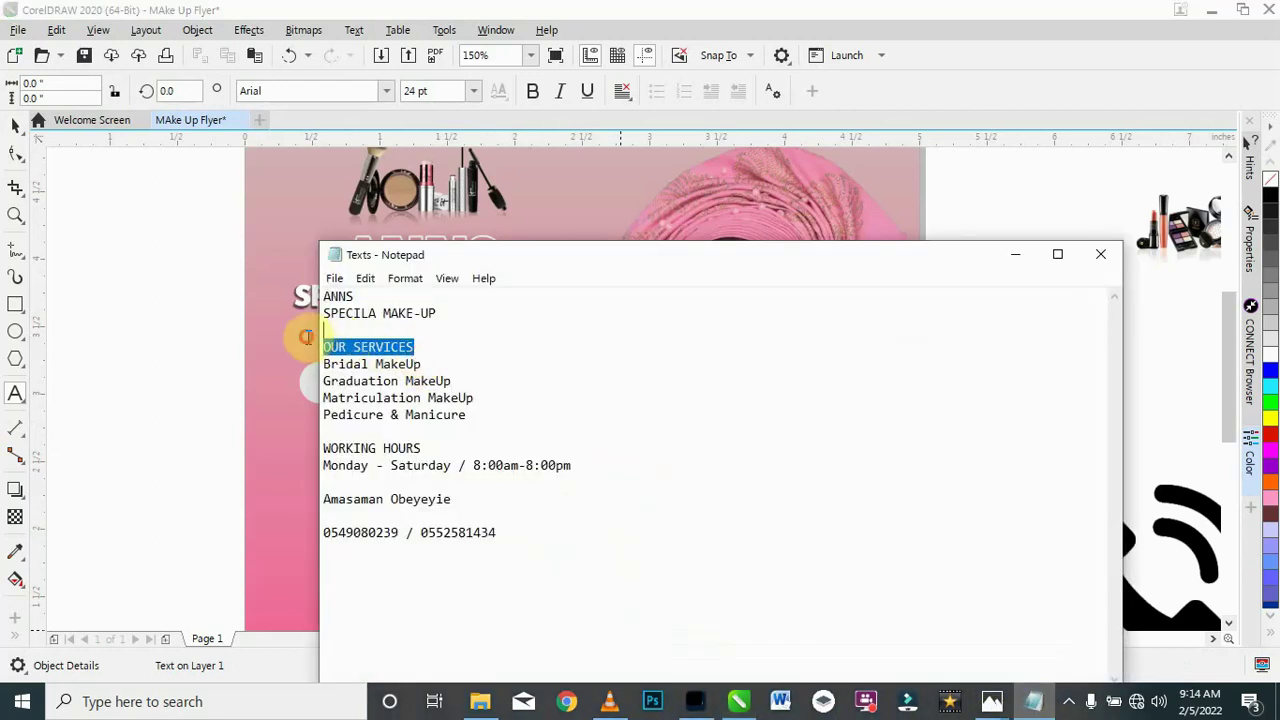
click(1016, 256)
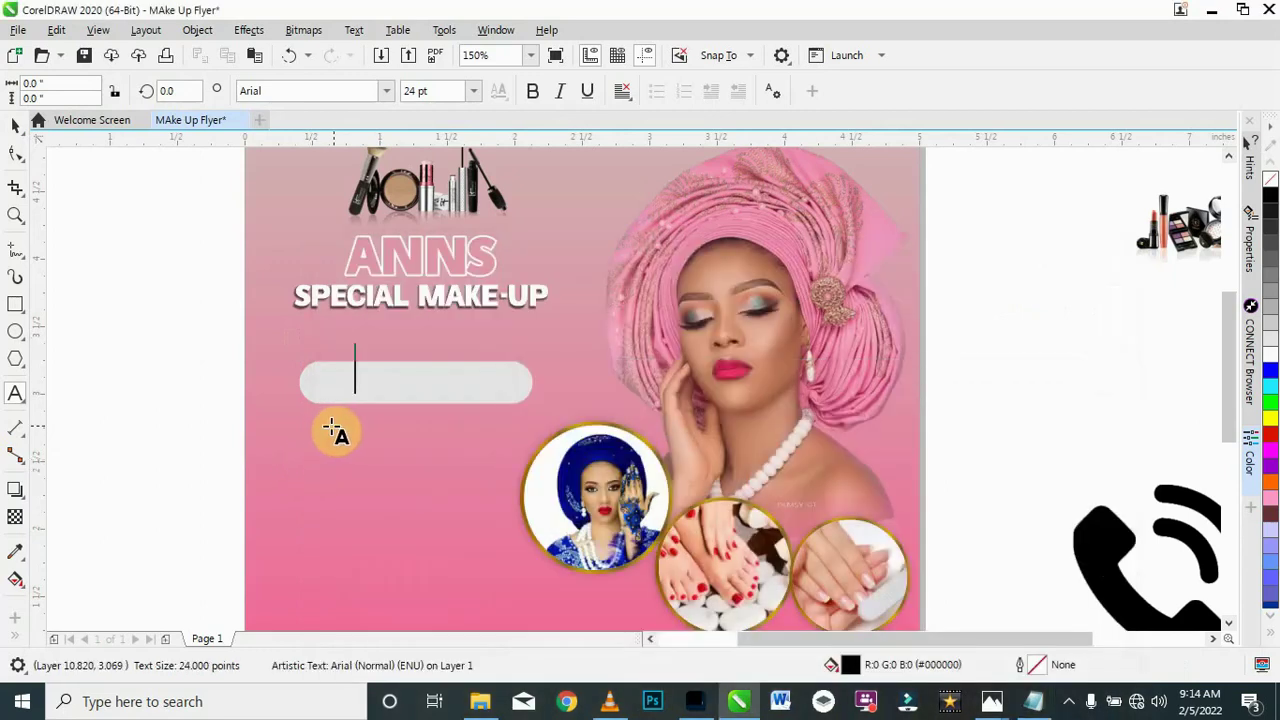
Step: Set the new text's font to Chicago Police at 12 pt and insert OUR SERVICES on the grey bar
click(386, 91)
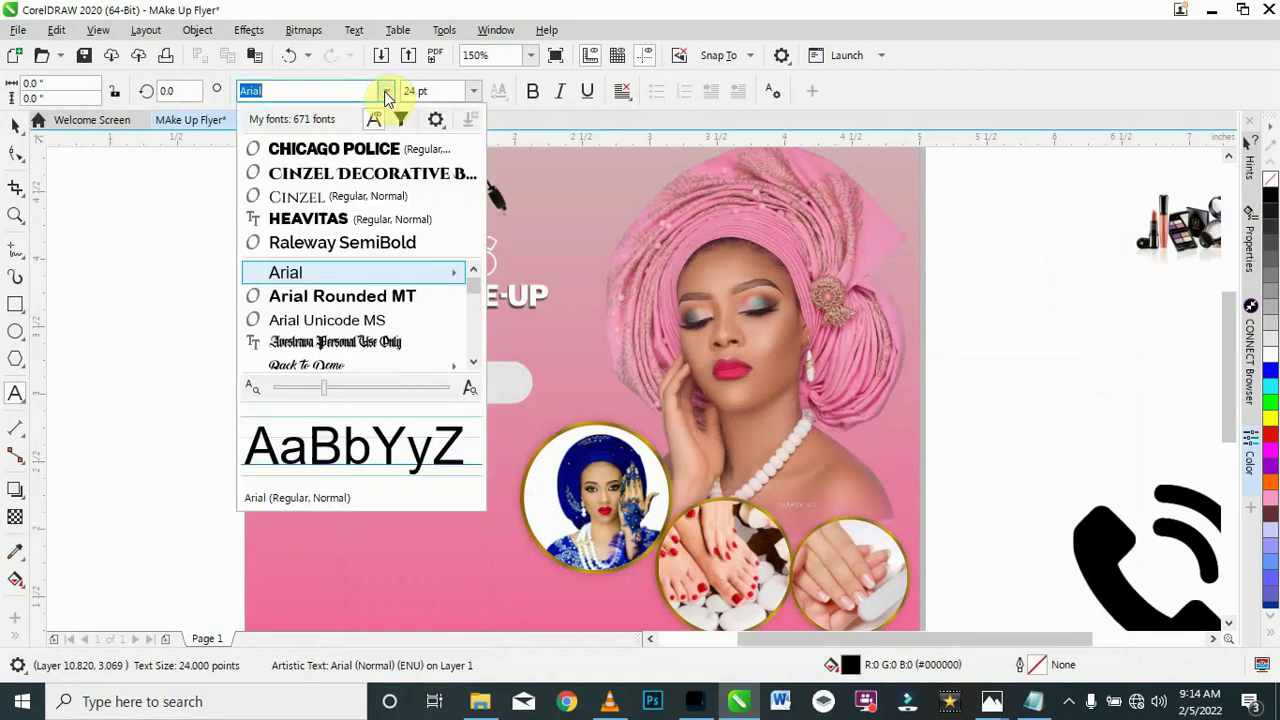
click(357, 148)
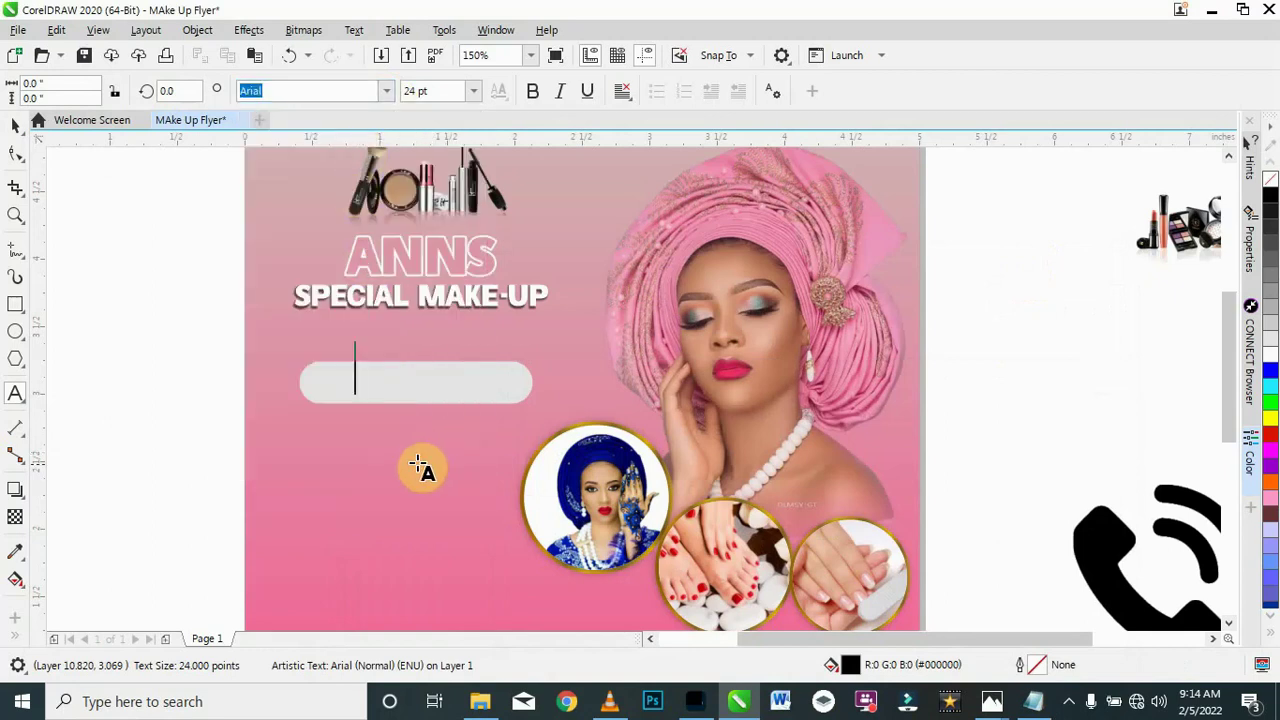
click(474, 91)
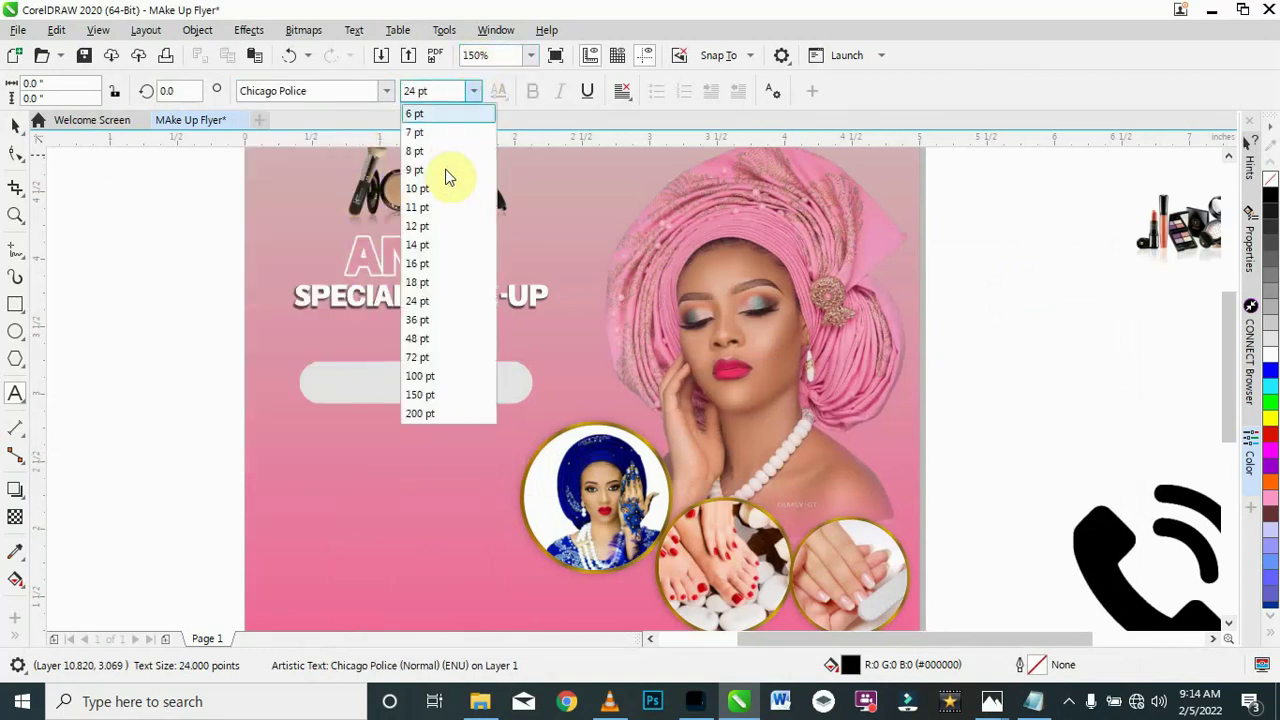
click(431, 225)
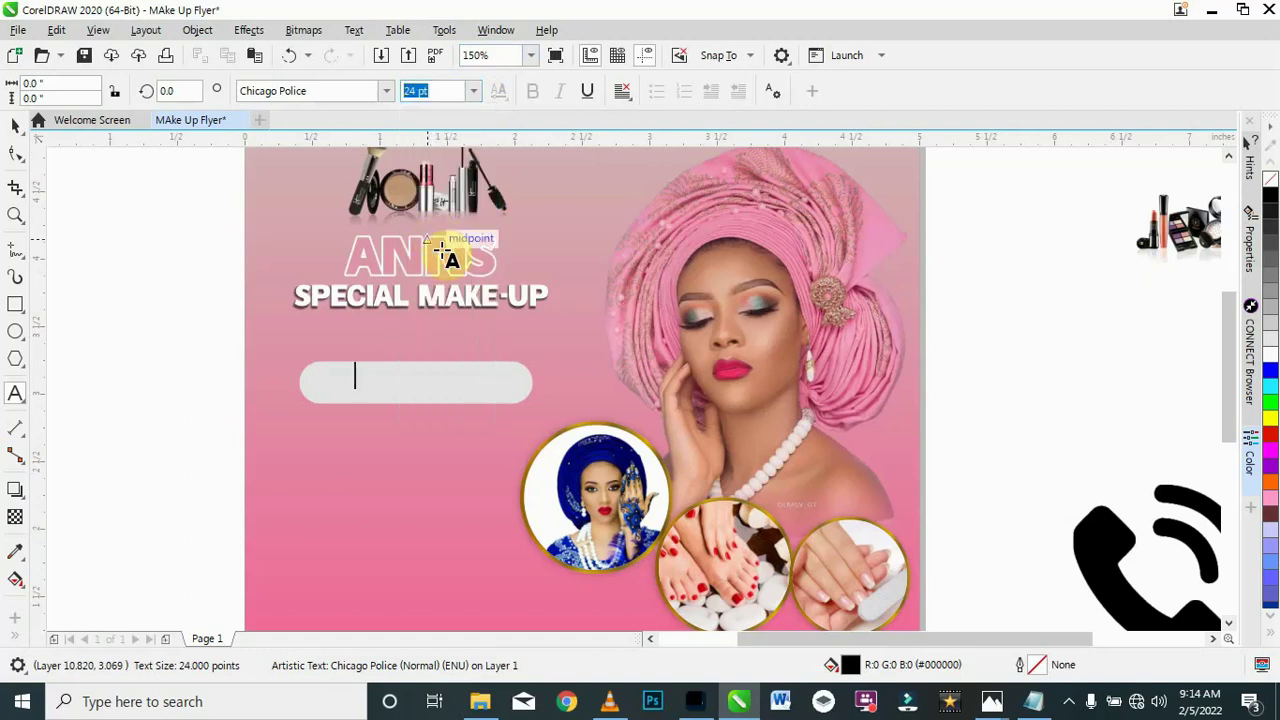
text(OUR SERVICES)
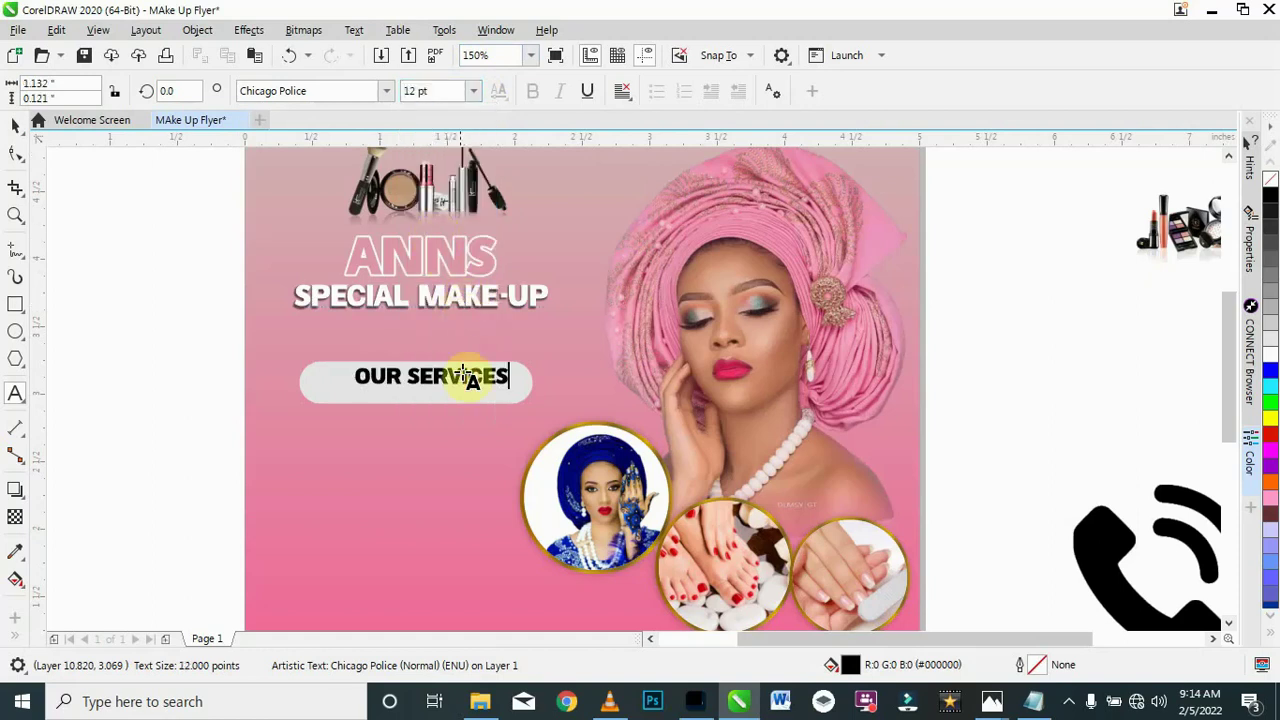
Step: Enlarge the OUR SERVICES text to about 13.9 pt and centre it on the grey bar
drag(431, 381, 418, 389)
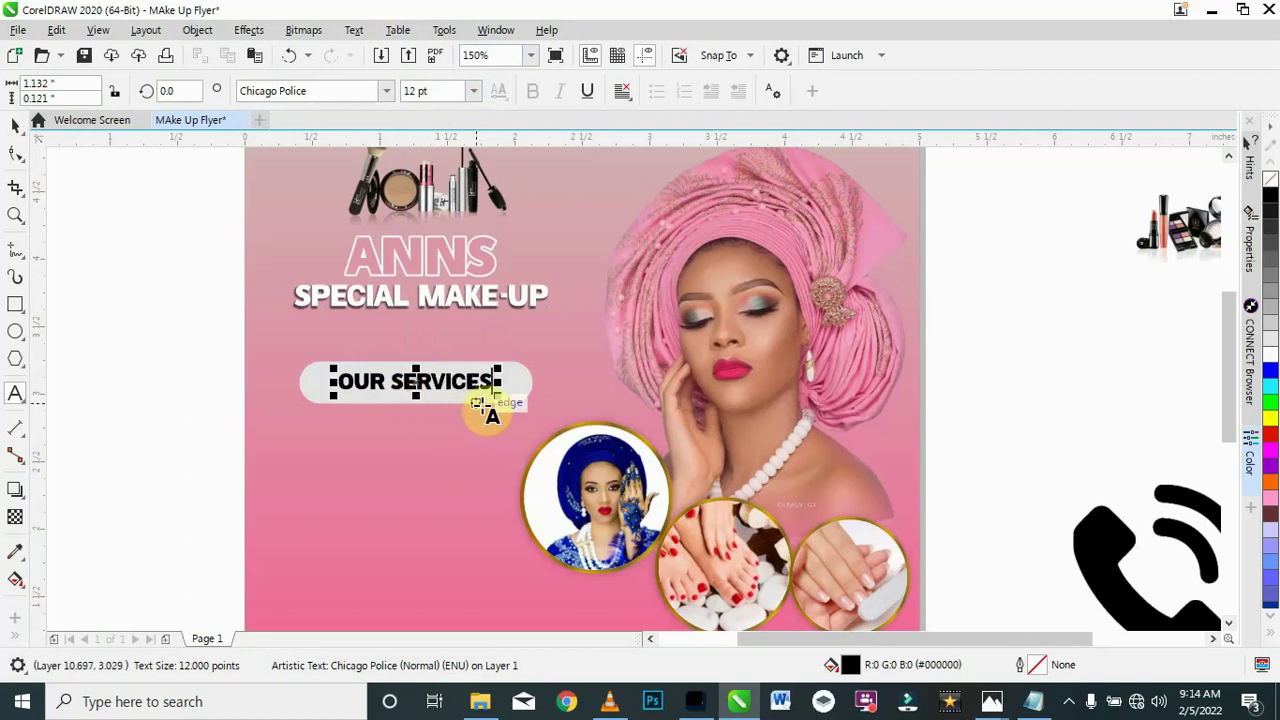
drag(500, 403, 517, 407)
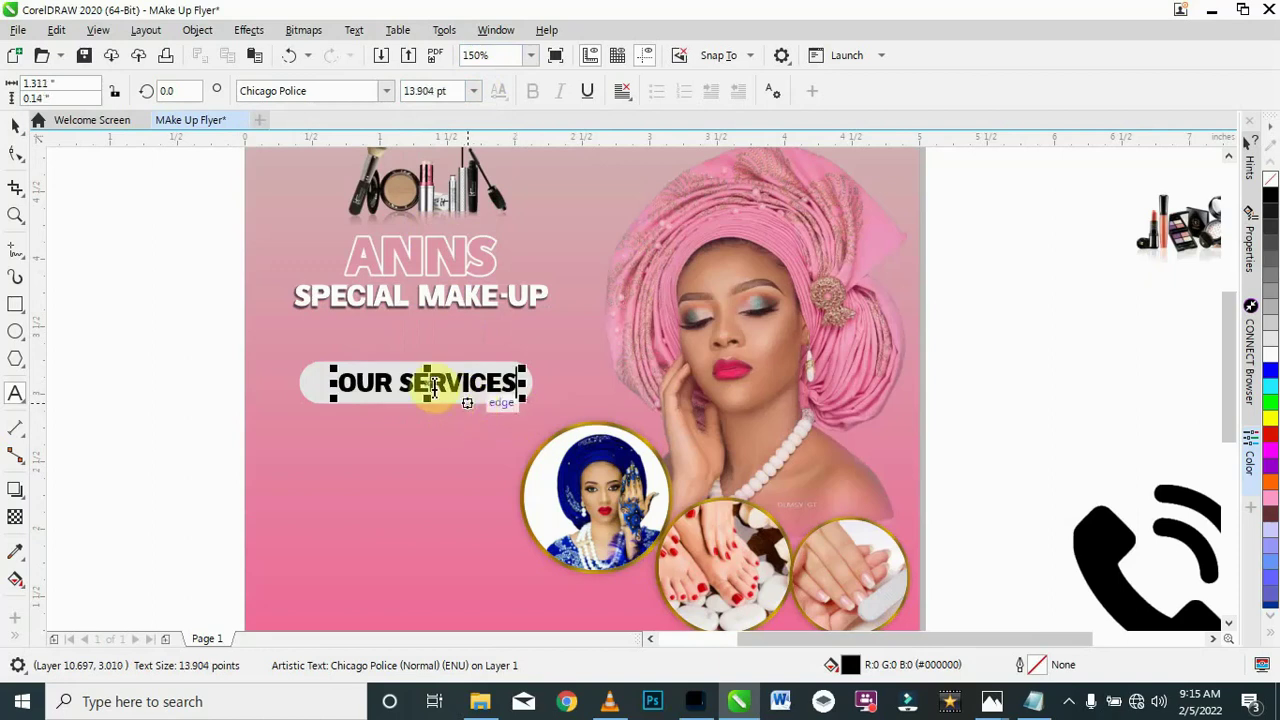
drag(428, 384, 416, 382)
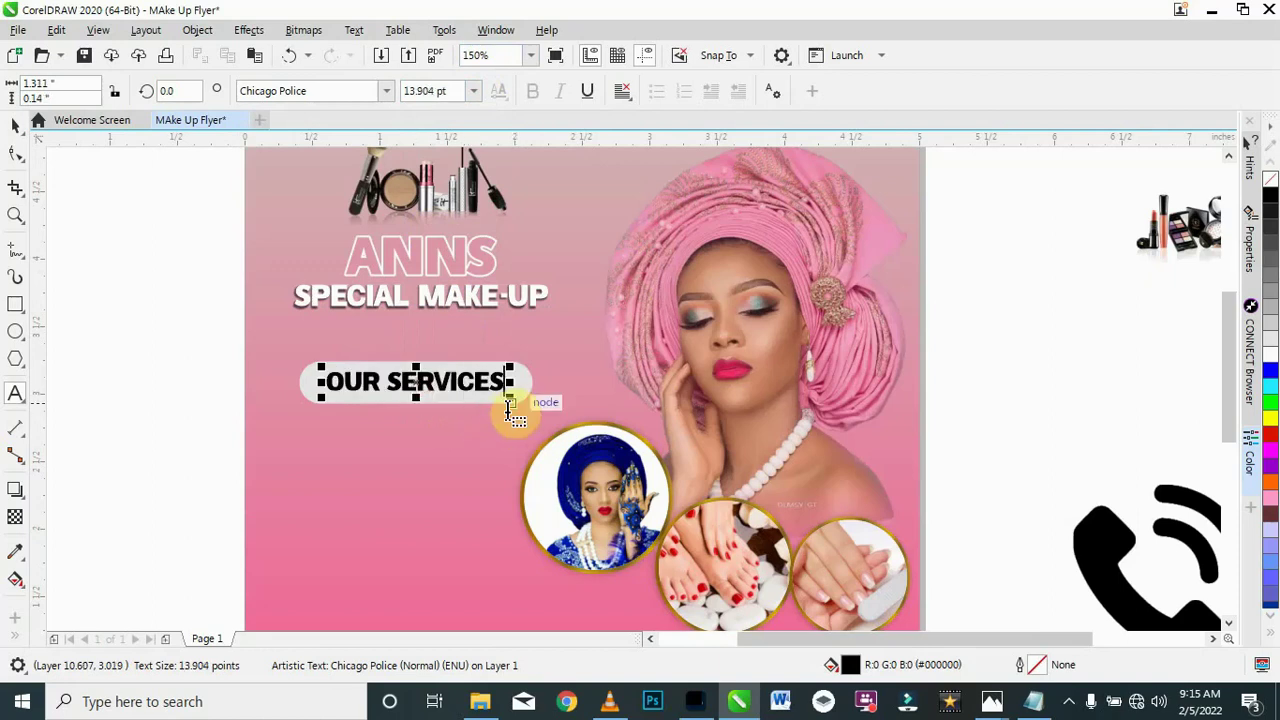
Step: Enlarge the OUR SERVICES text to about 15.2 pt and centre it on the grey bar
drag(508, 398, 520, 400)
drag(427, 384, 425, 390)
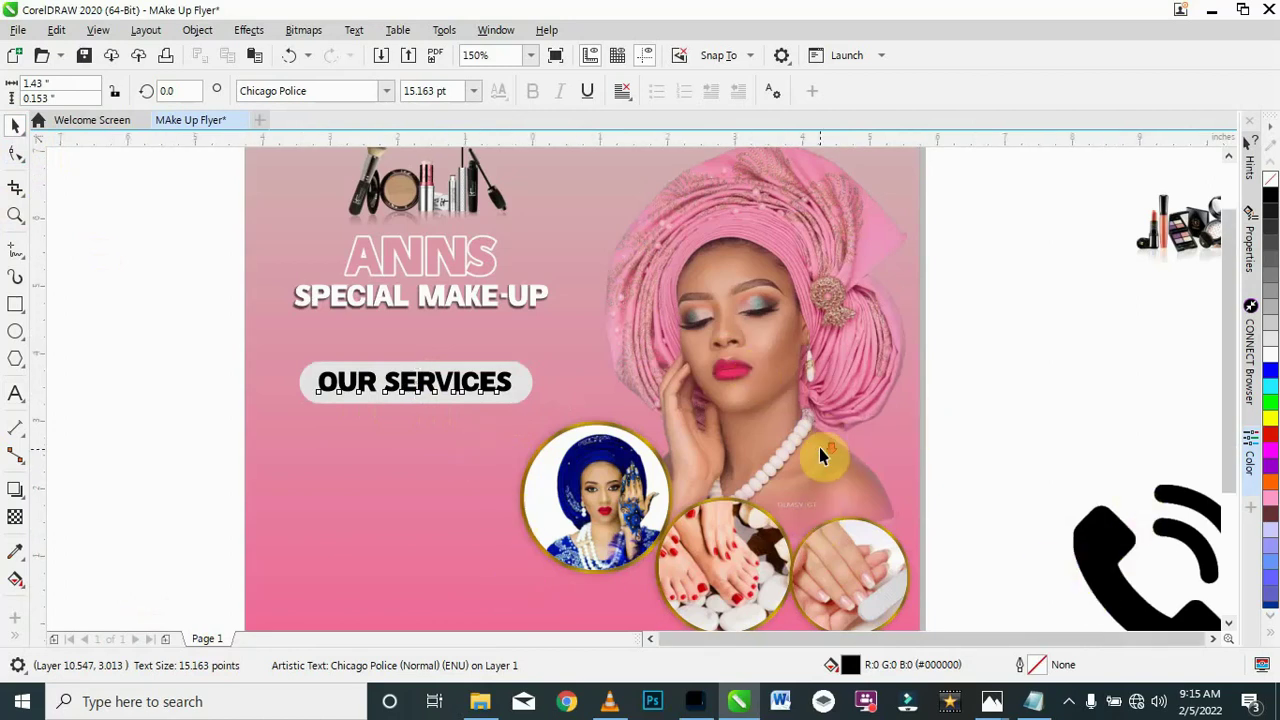
scroll(800, 455, down, 3)
scroll(748, 457, up, 1)
scroll(743, 453, up, 1)
scroll(748, 450, down, 1)
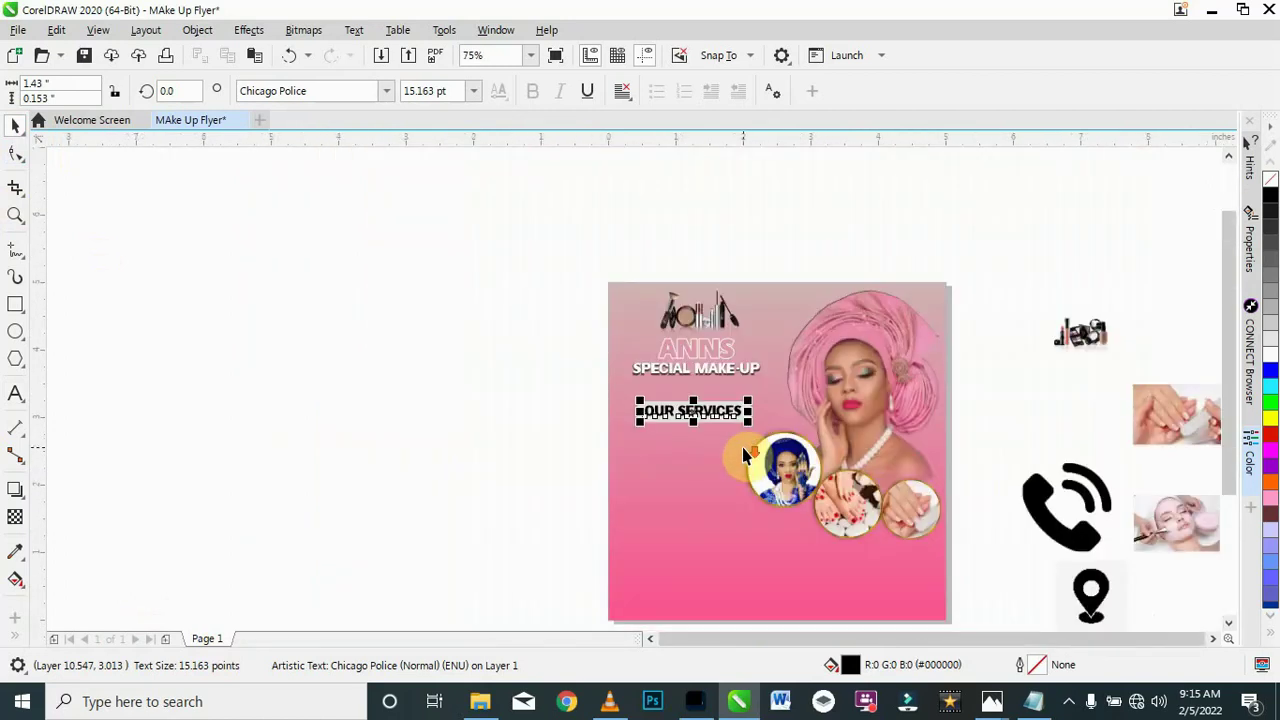
Step: Sample the pink #FA5994 from the lower part of the flyer background and apply it to the OUR SERVICES text
click(16, 552)
click(805, 598)
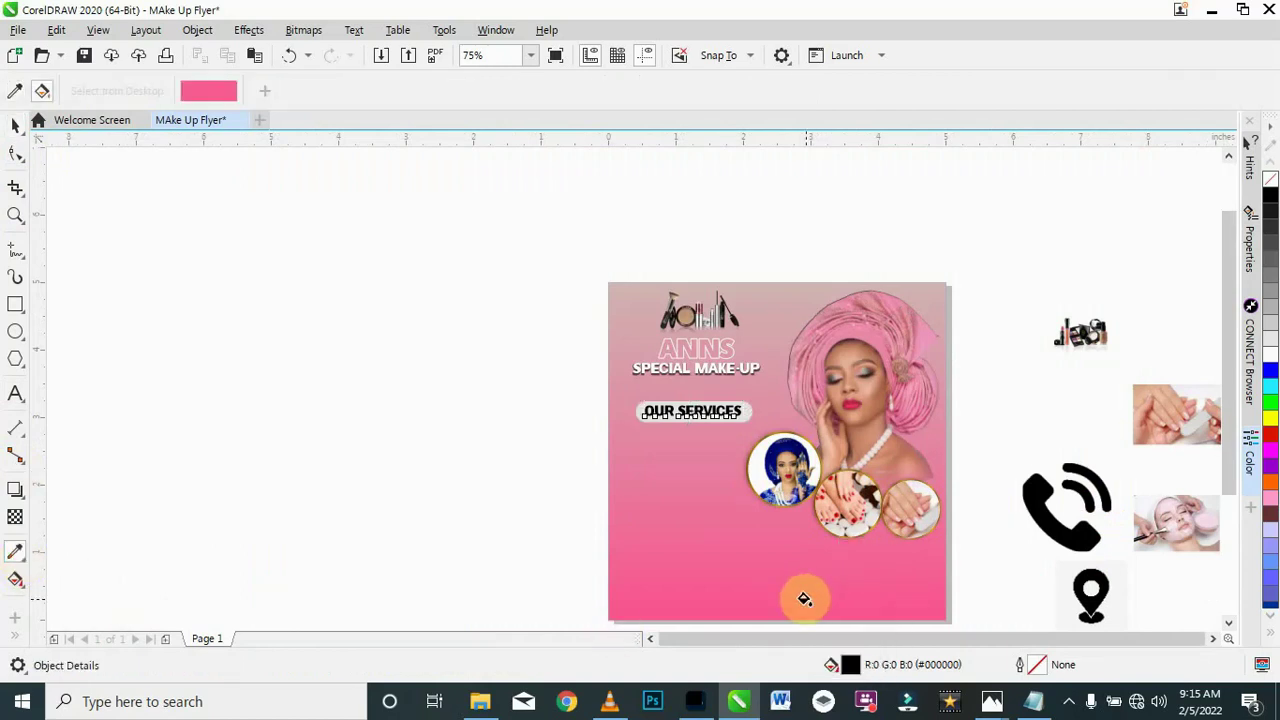
scroll(708, 412, up, 2)
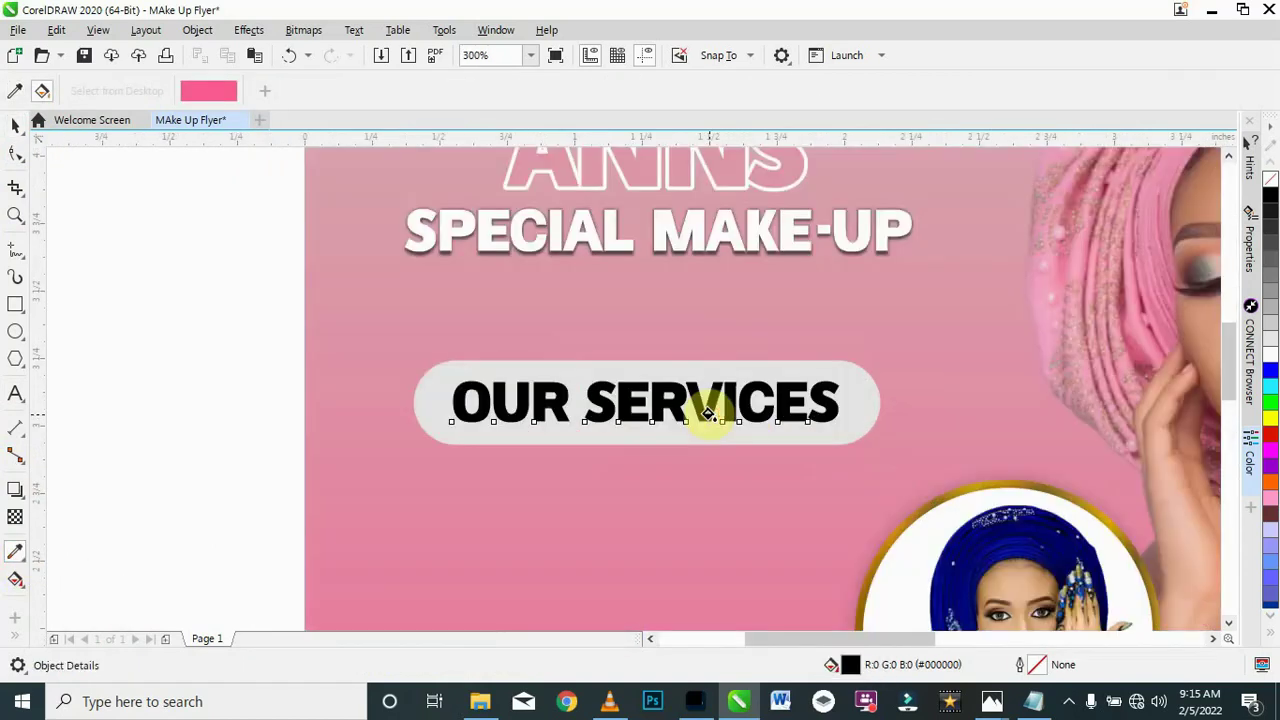
scroll(707, 414, up, 2)
click(707, 414)
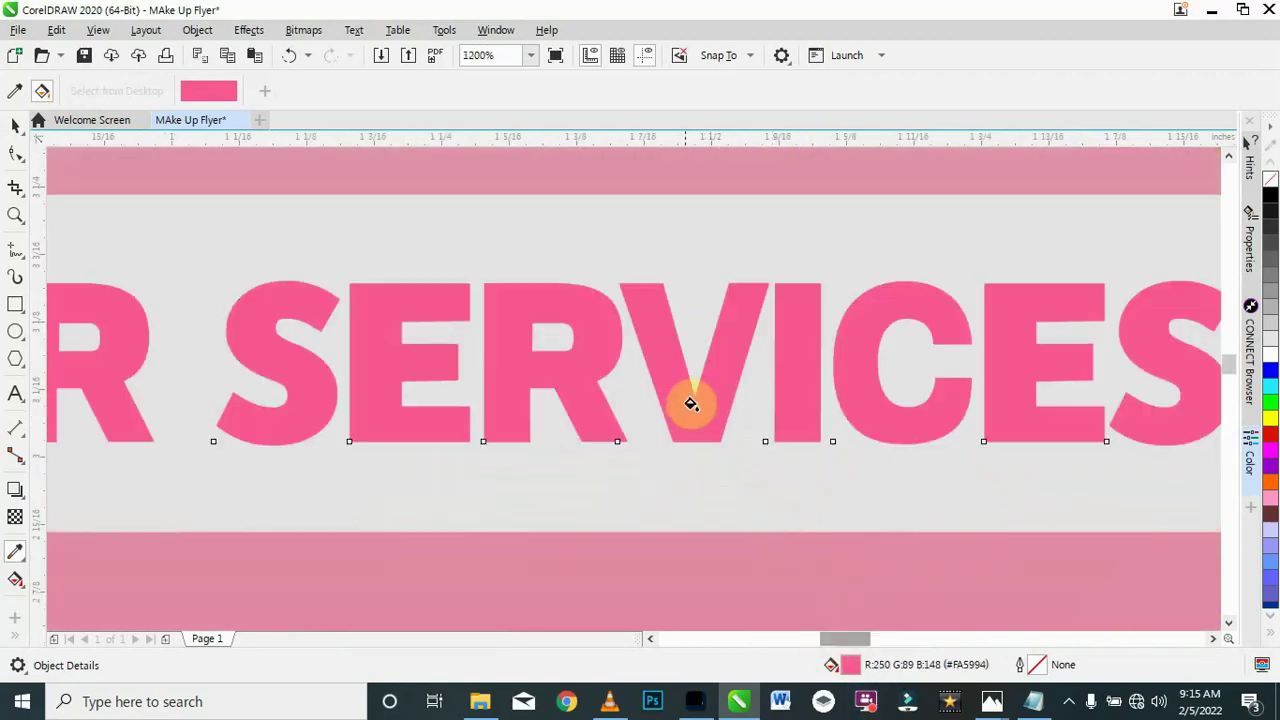
Step: Pick the darker pink shade #8F1844 as the fill colour and apply it to the OUR SERVICES text
double_click(850, 666)
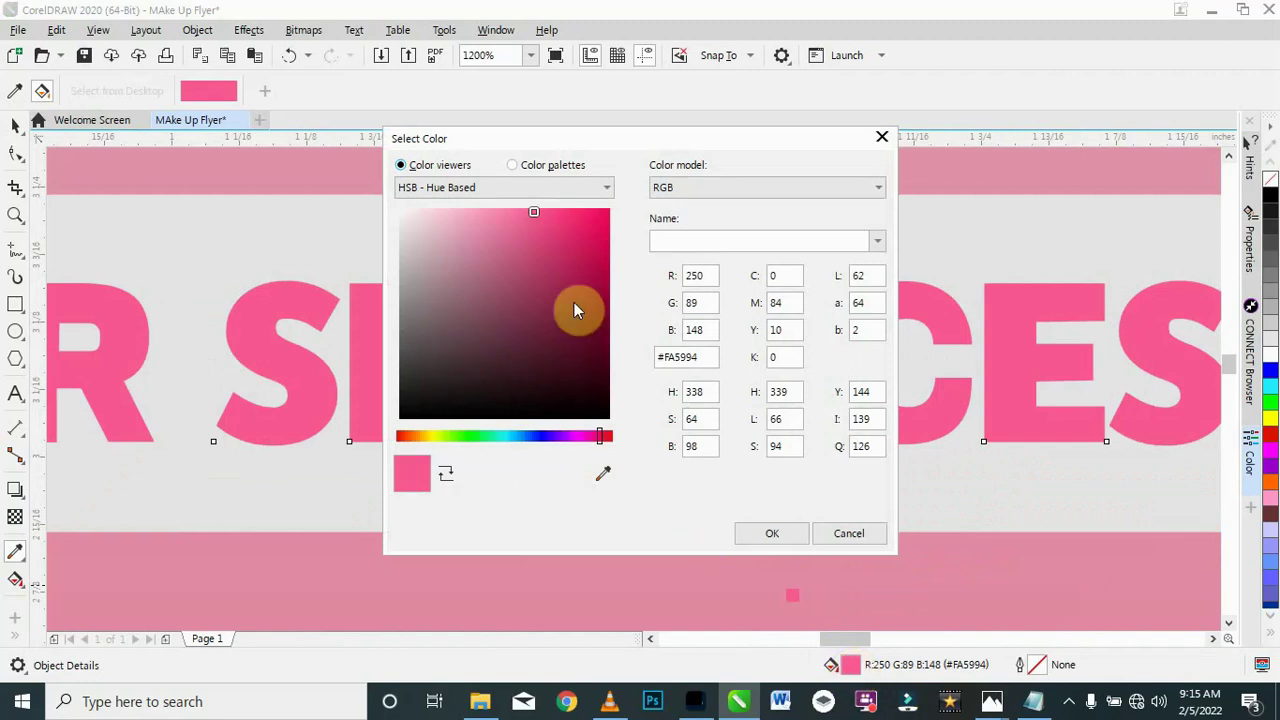
click(574, 303)
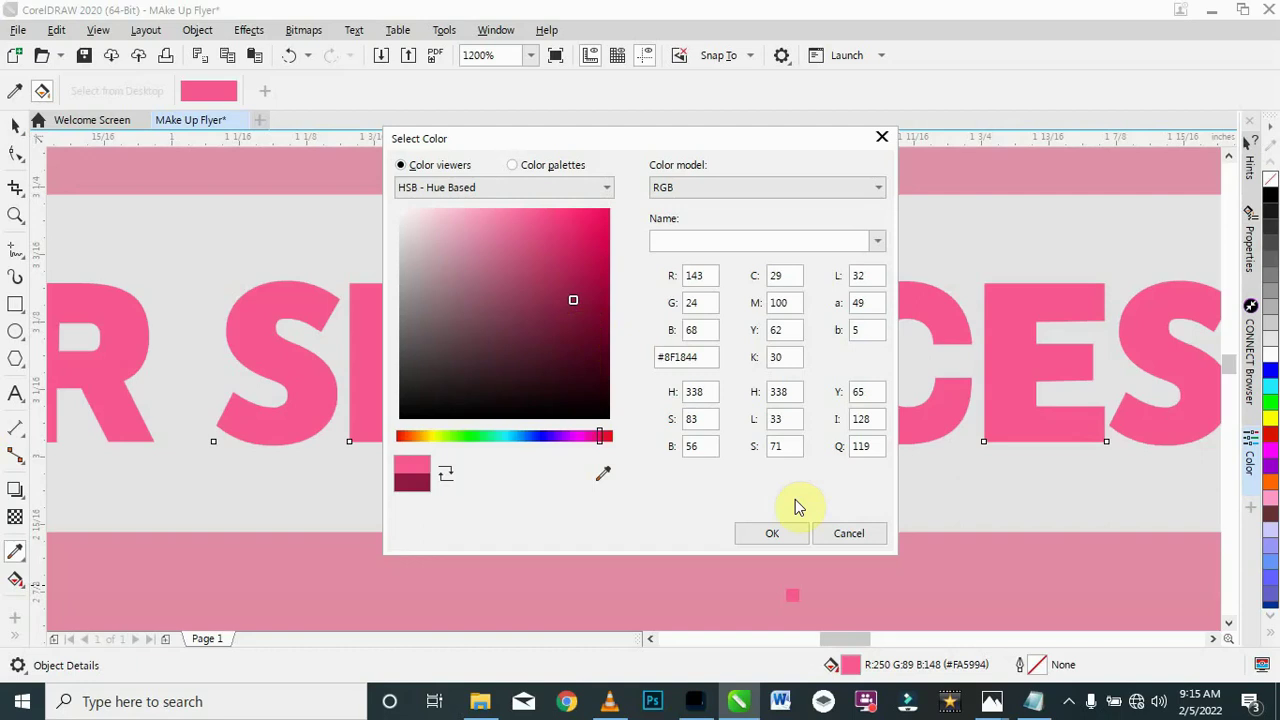
click(771, 533)
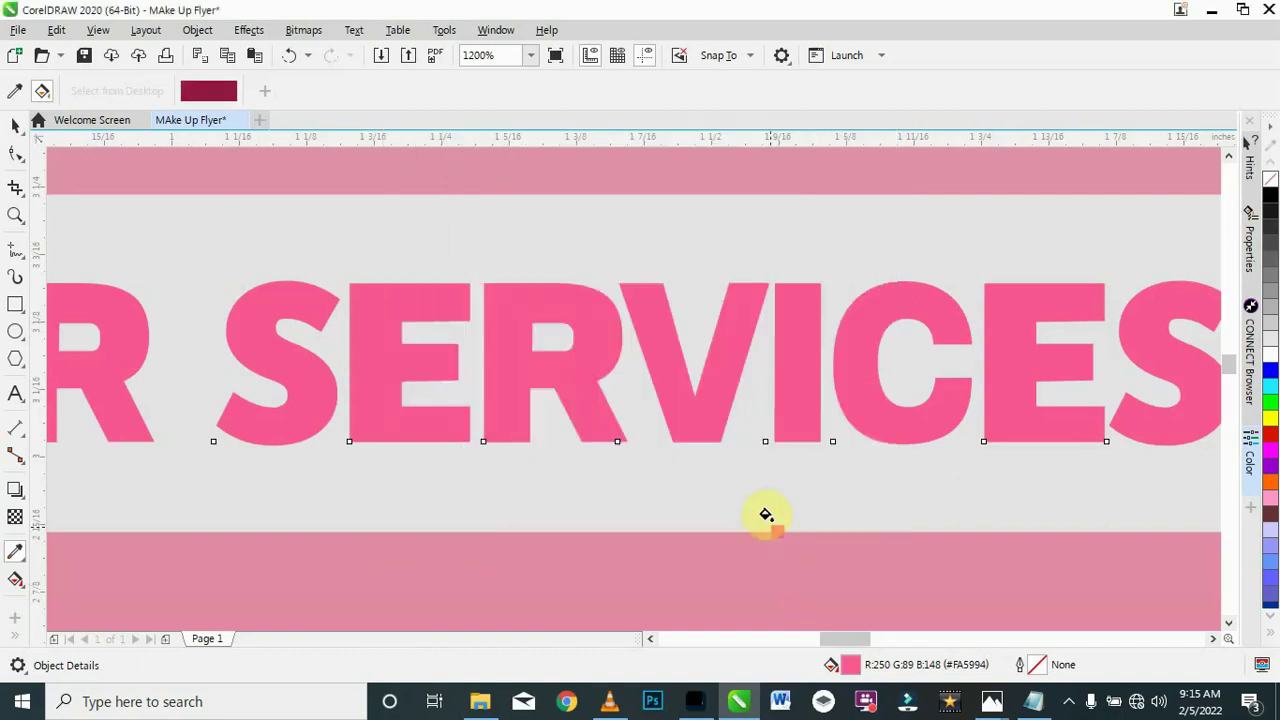
click(714, 403)
click(15, 124)
click(471, 357)
scroll(491, 357, down, 3)
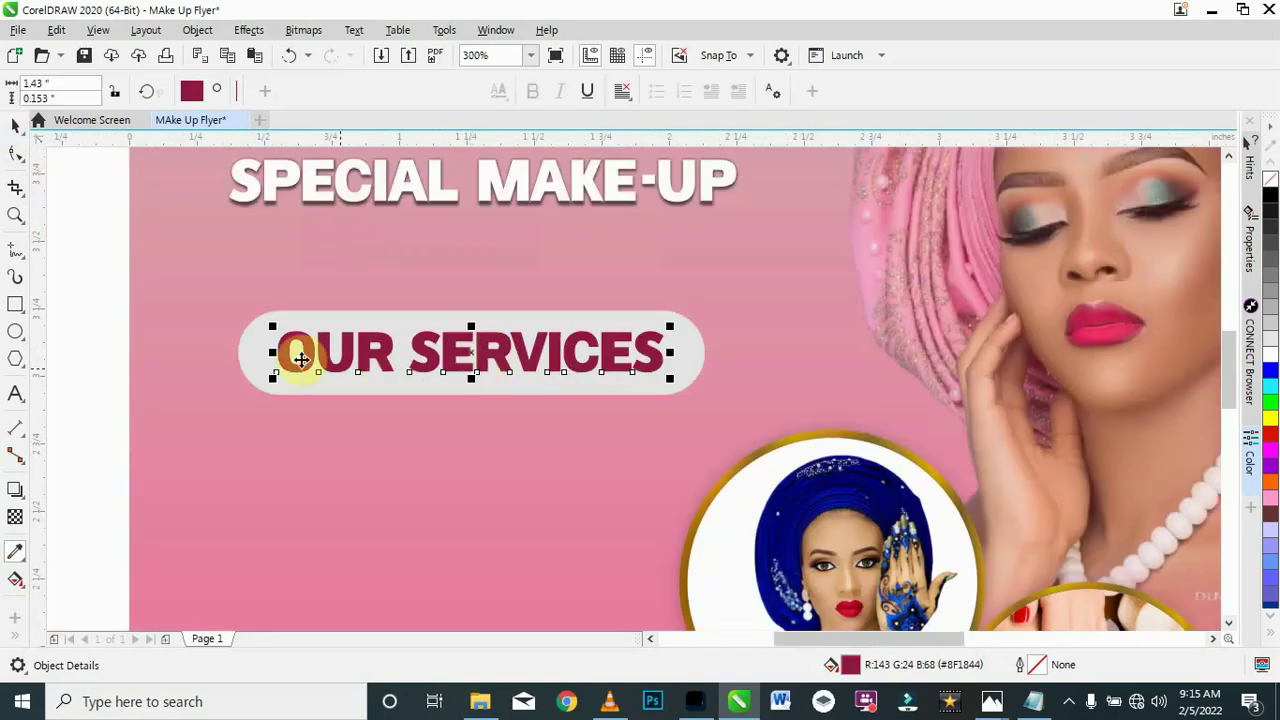
scroll(301, 360, down, 2)
scroll(408, 354, up, 1)
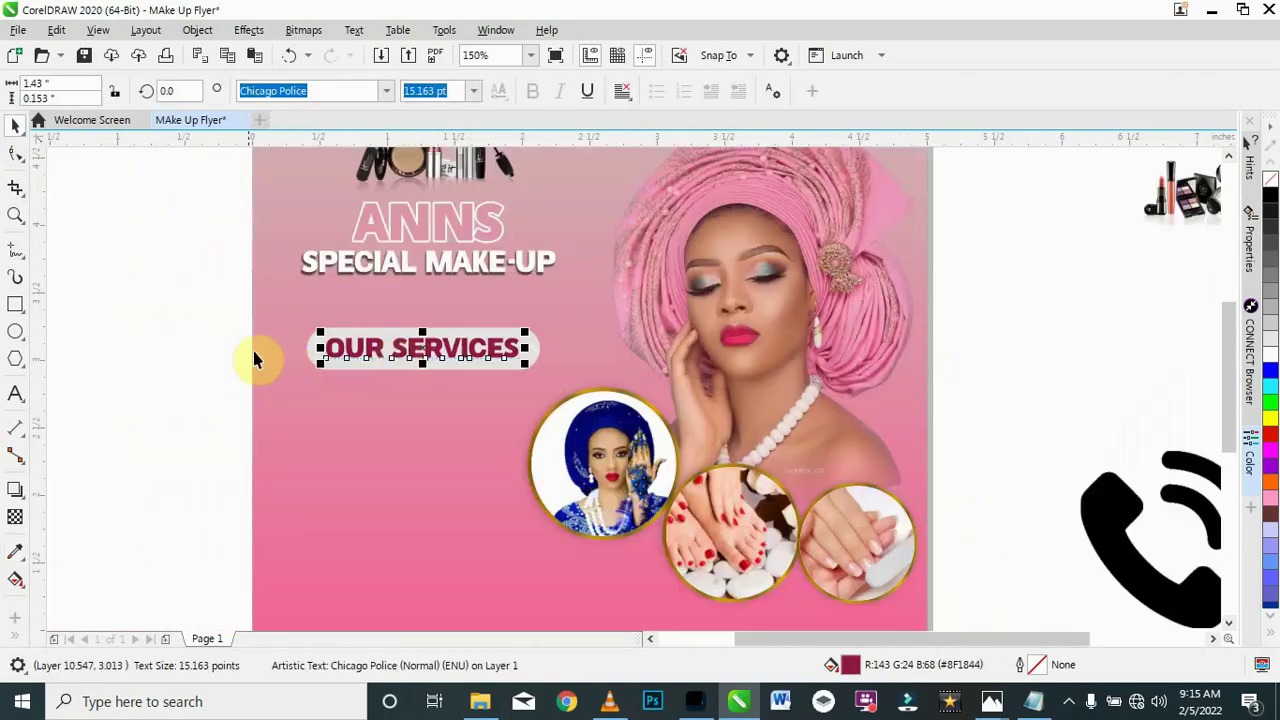
click(225, 360)
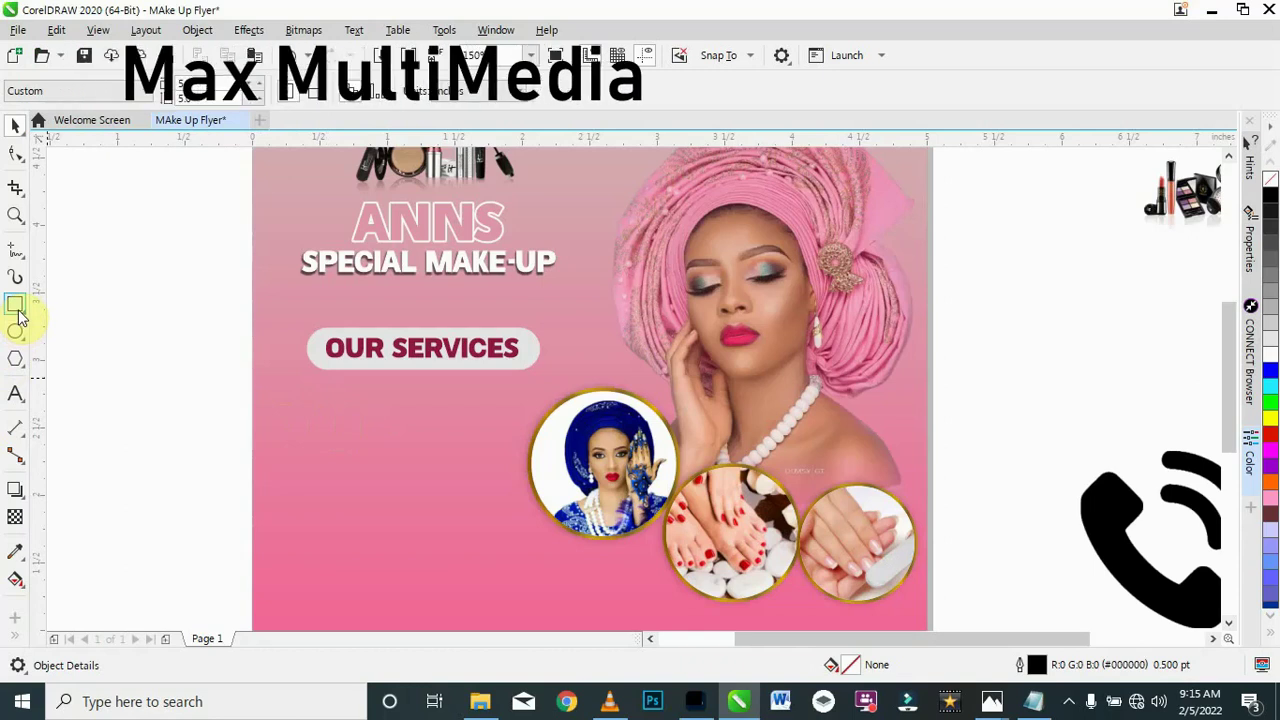
Step: Draw a small rectangle of about 0.056 by 0.069 in below the left end of the OUR SERVICES bar
scroll(300, 406, down, 2)
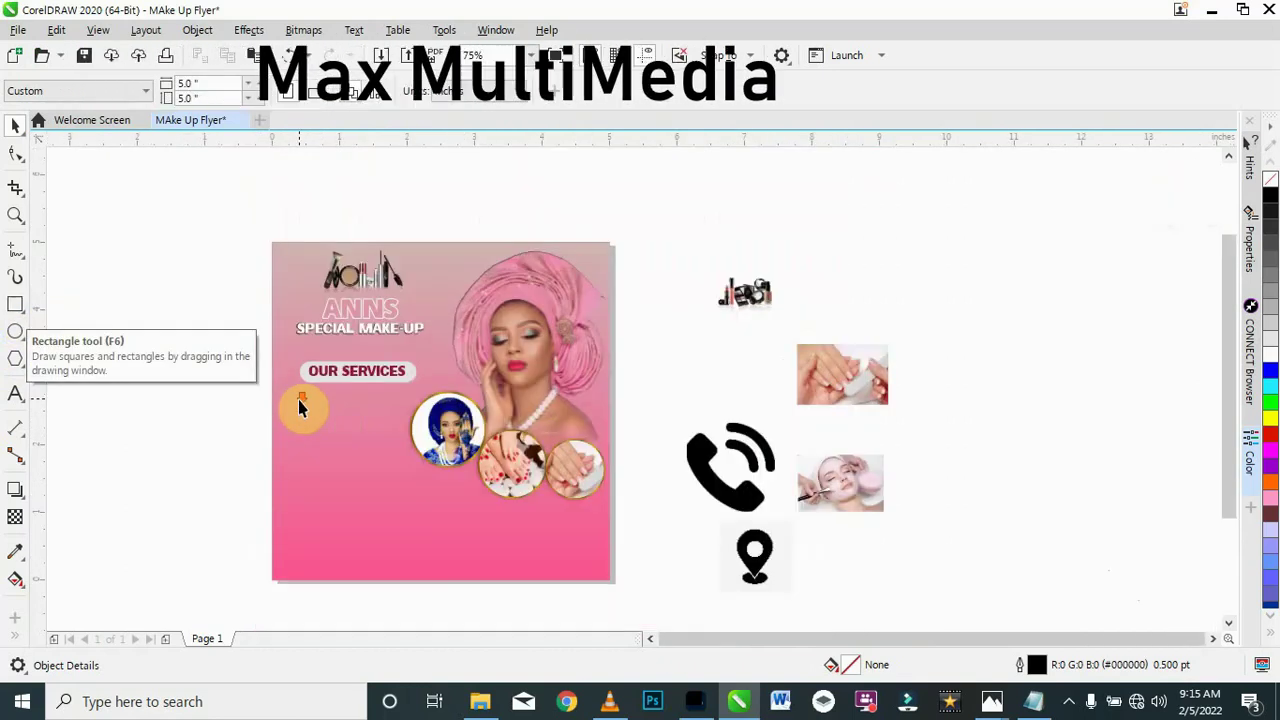
scroll(303, 433, up, 2)
click(15, 305)
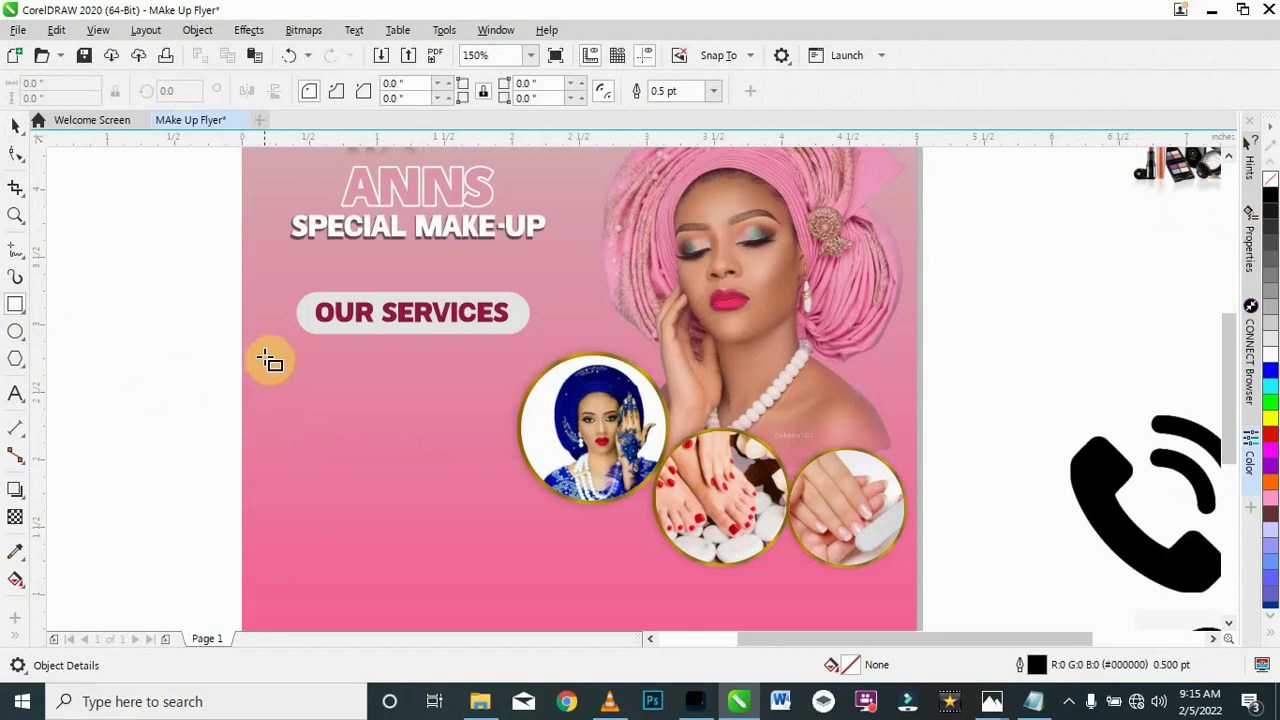
drag(261, 351, 263, 354)
scroll(260, 354, up, 3)
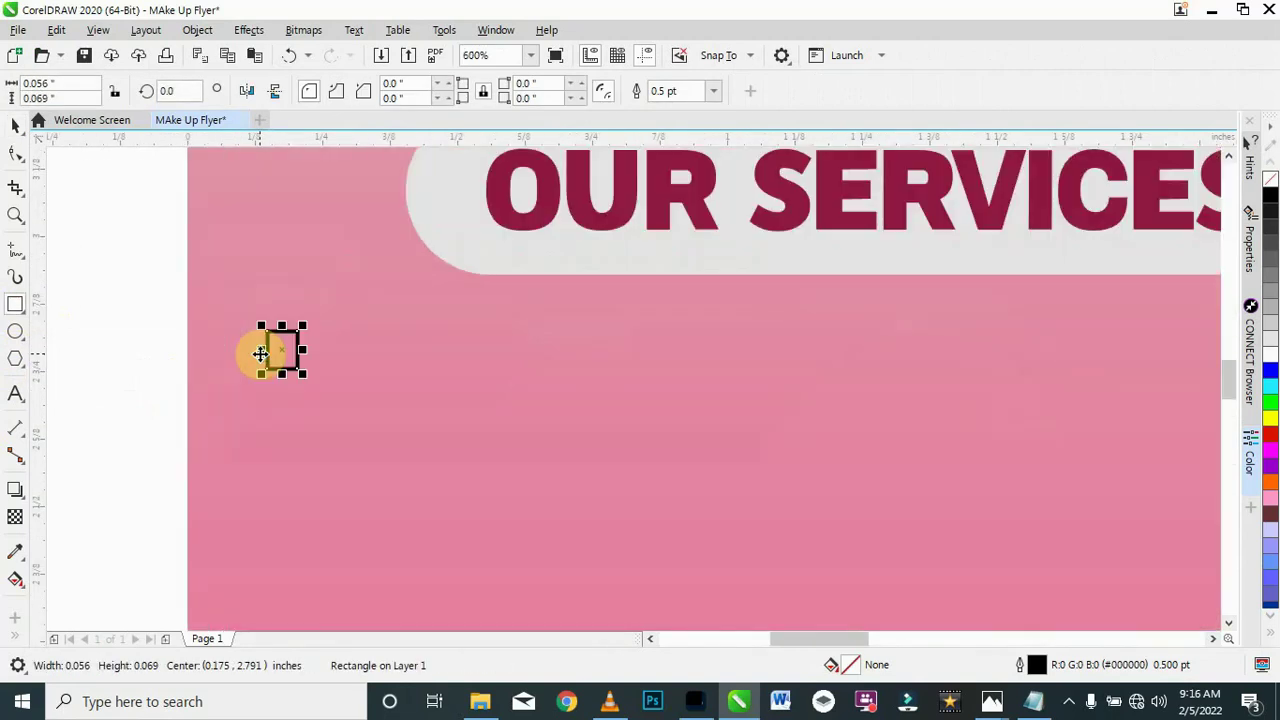
Step: Fill the small rectangle with white and remove its outline
click(1271, 355)
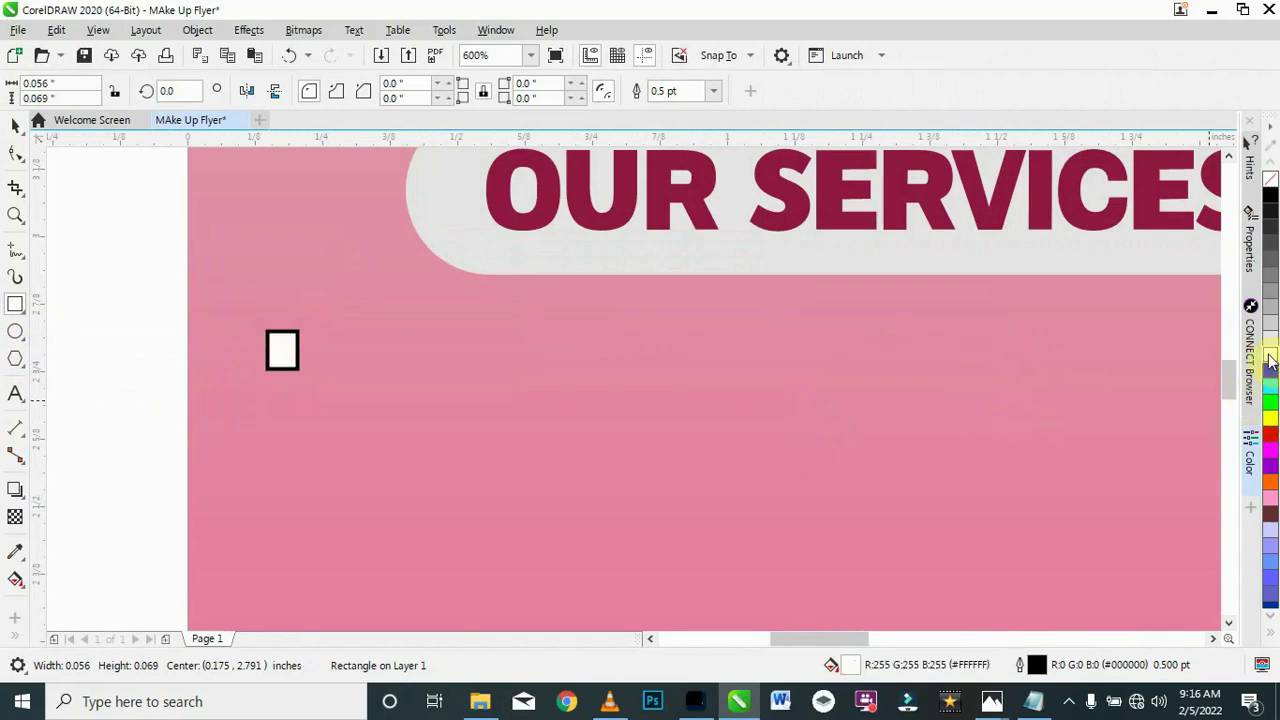
right_click(1271, 187)
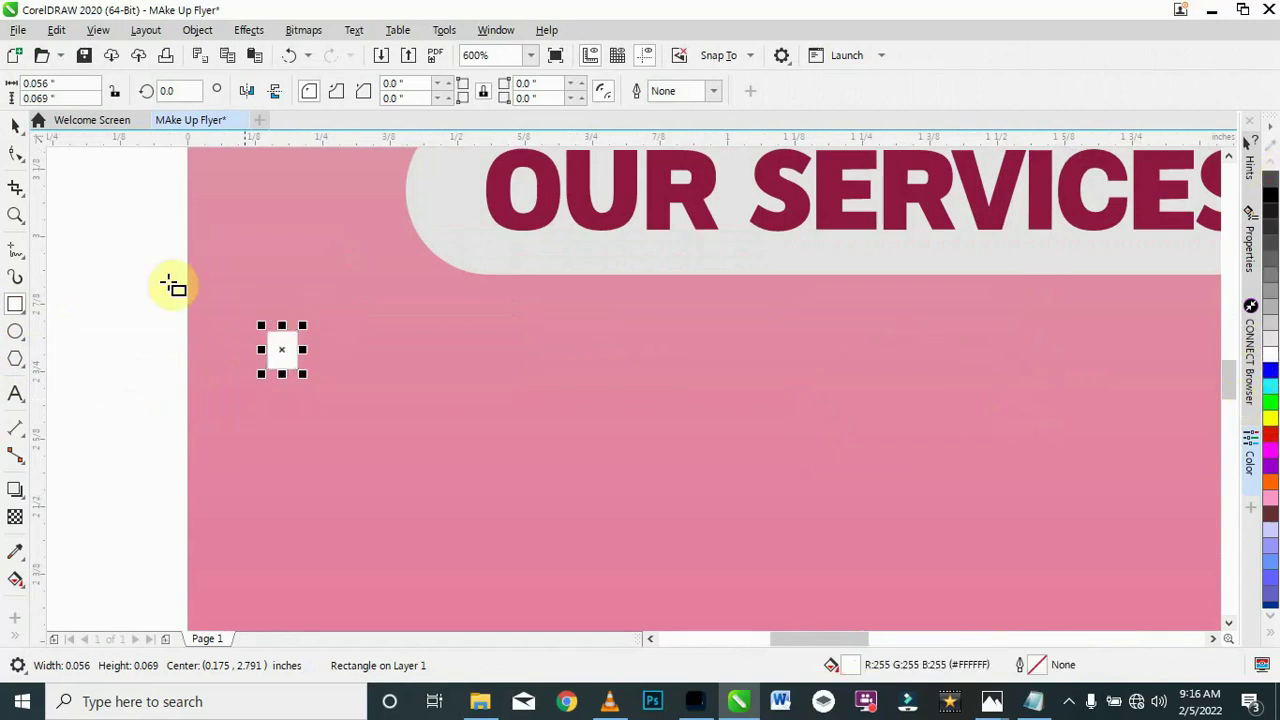
click(15, 125)
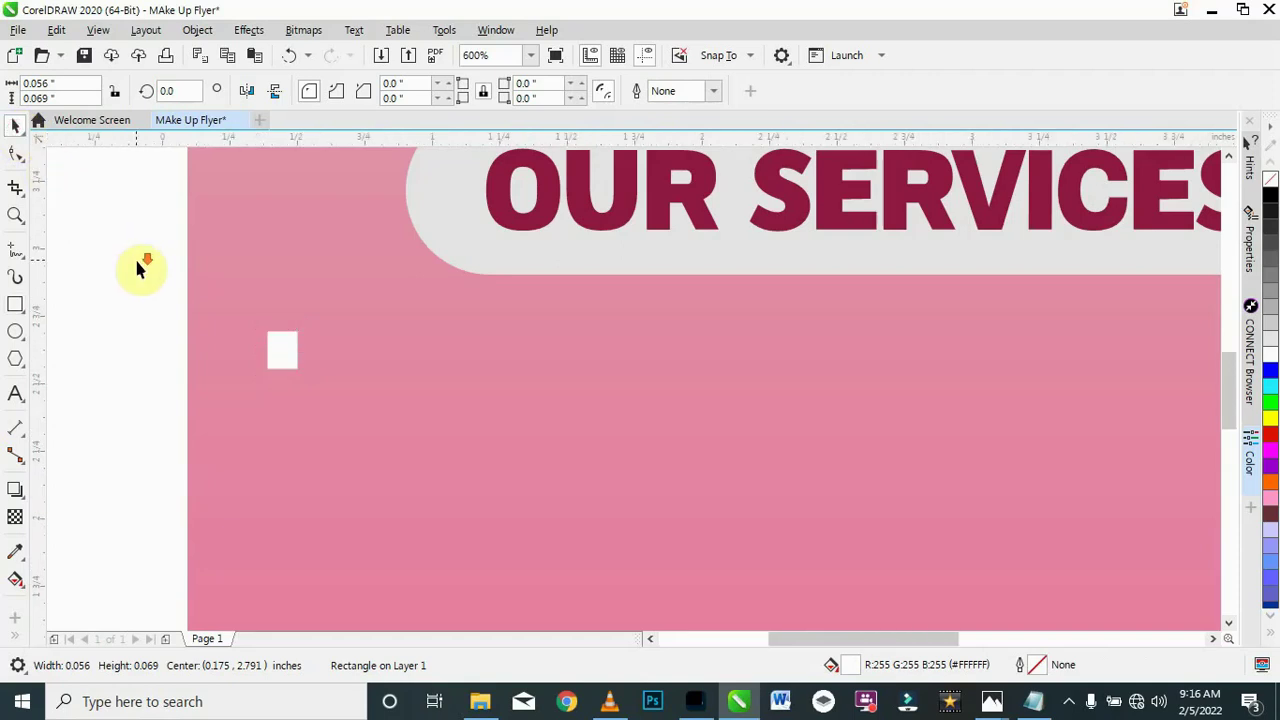
scroll(140, 266, down, 2)
click(279, 363)
scroll(281, 362, down, 2)
scroll(281, 363, down, 2)
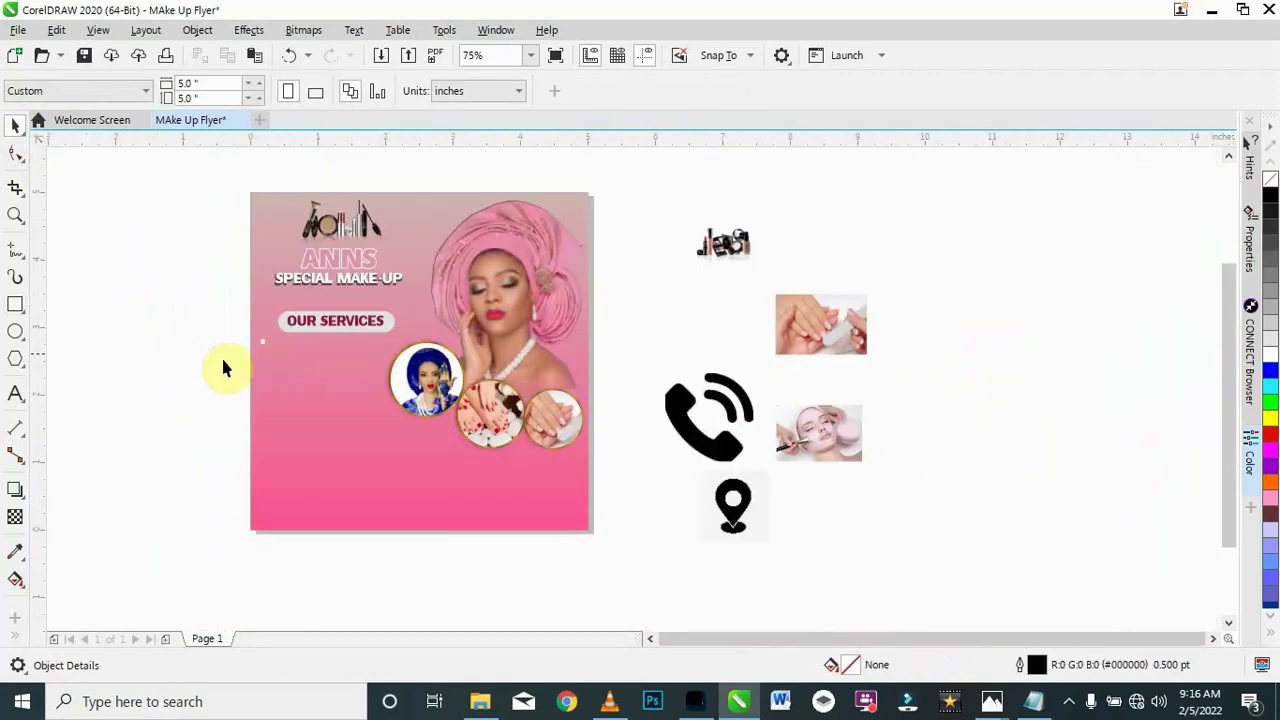
Step: Widen the small white rectangle to about 0.066 in so it is nearly square
scroll(262, 350, up, 2)
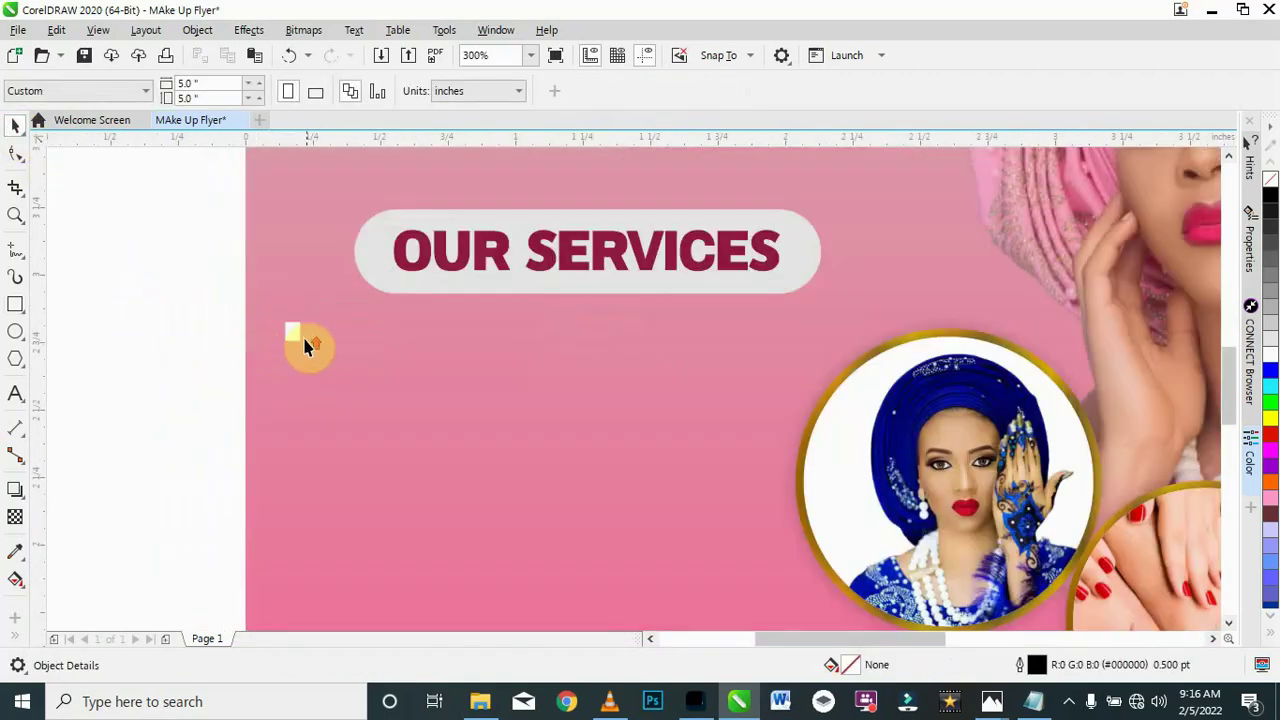
scroll(303, 345, up, 1)
scroll(300, 342, up, 1)
click(266, 309)
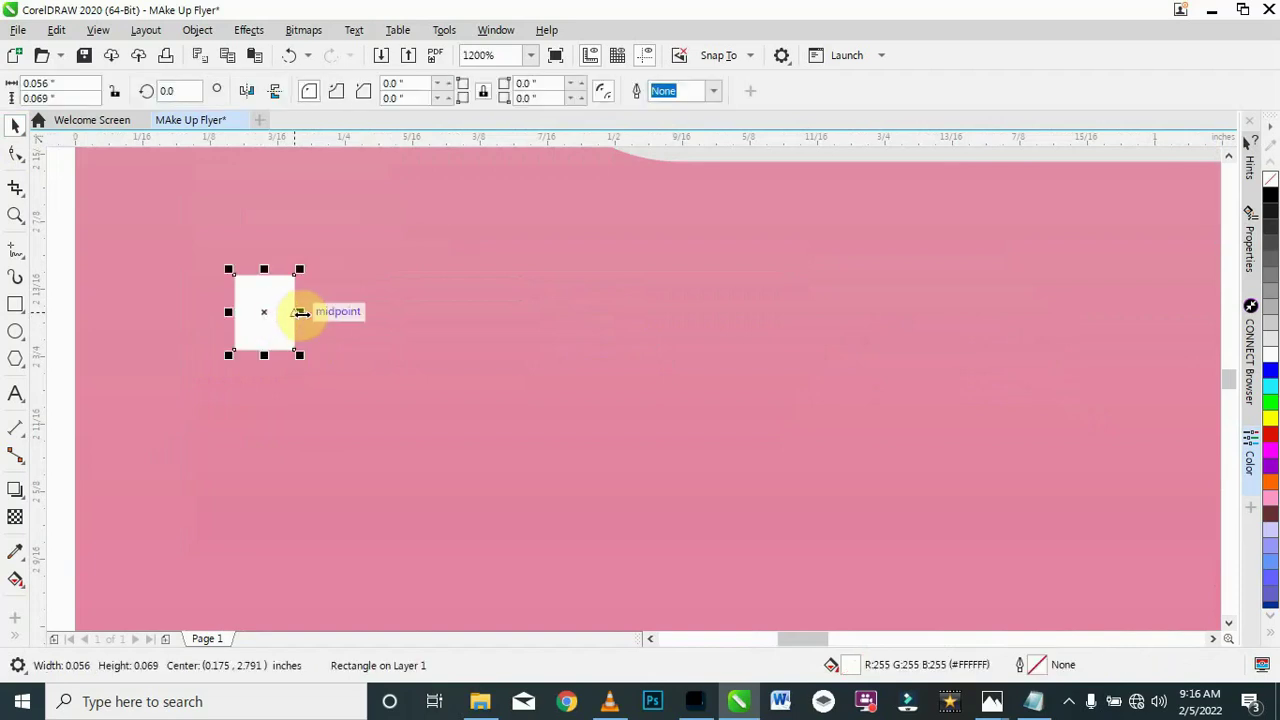
drag(310, 315, 320, 316)
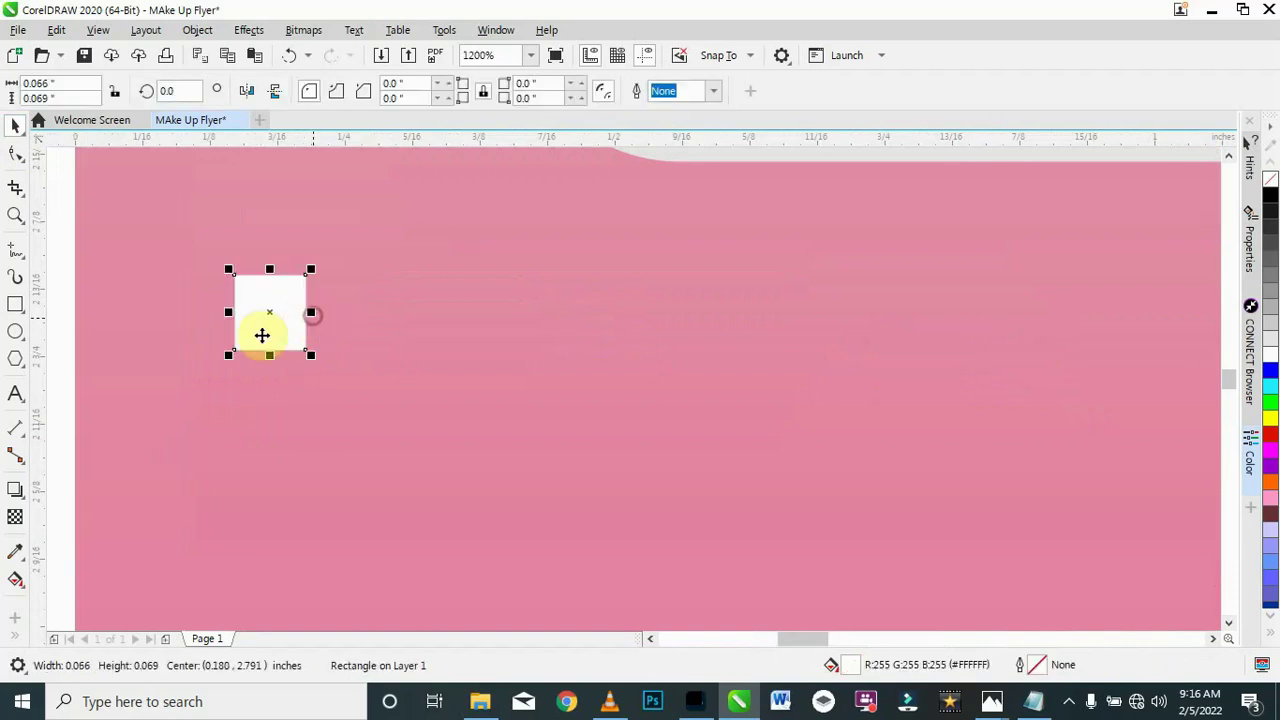
scroll(246, 317, down, 2)
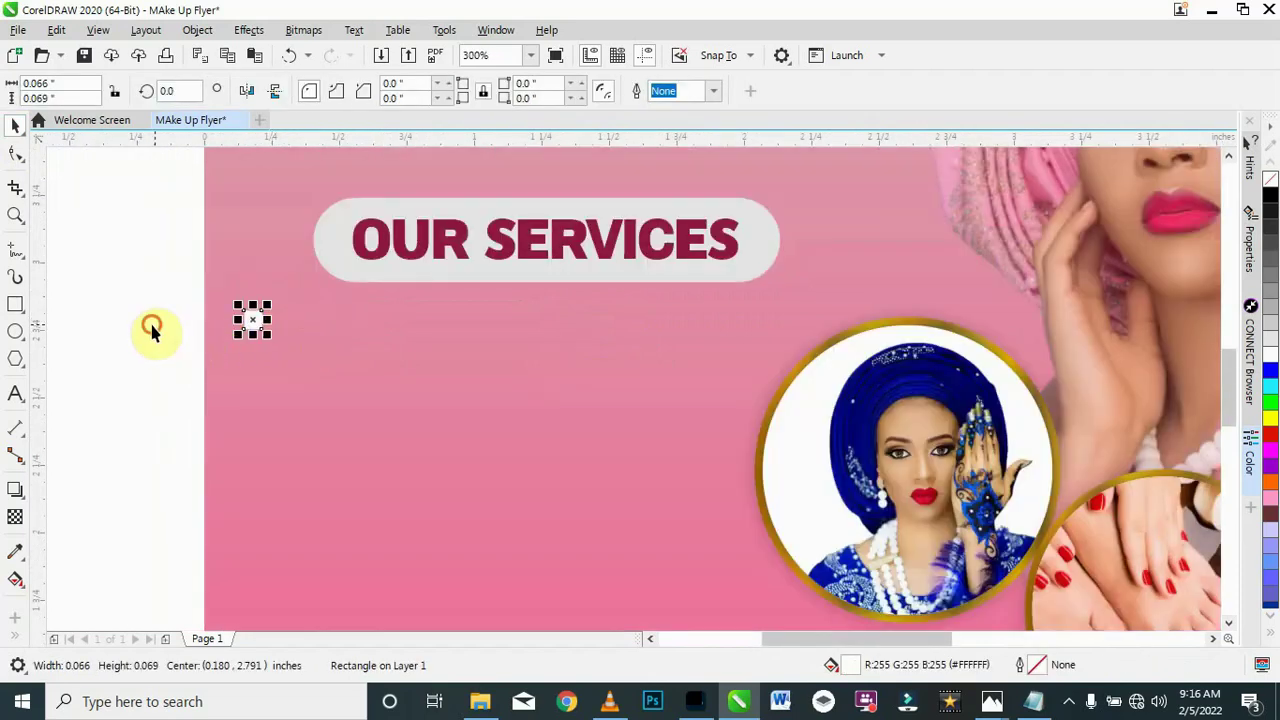
click(263, 336)
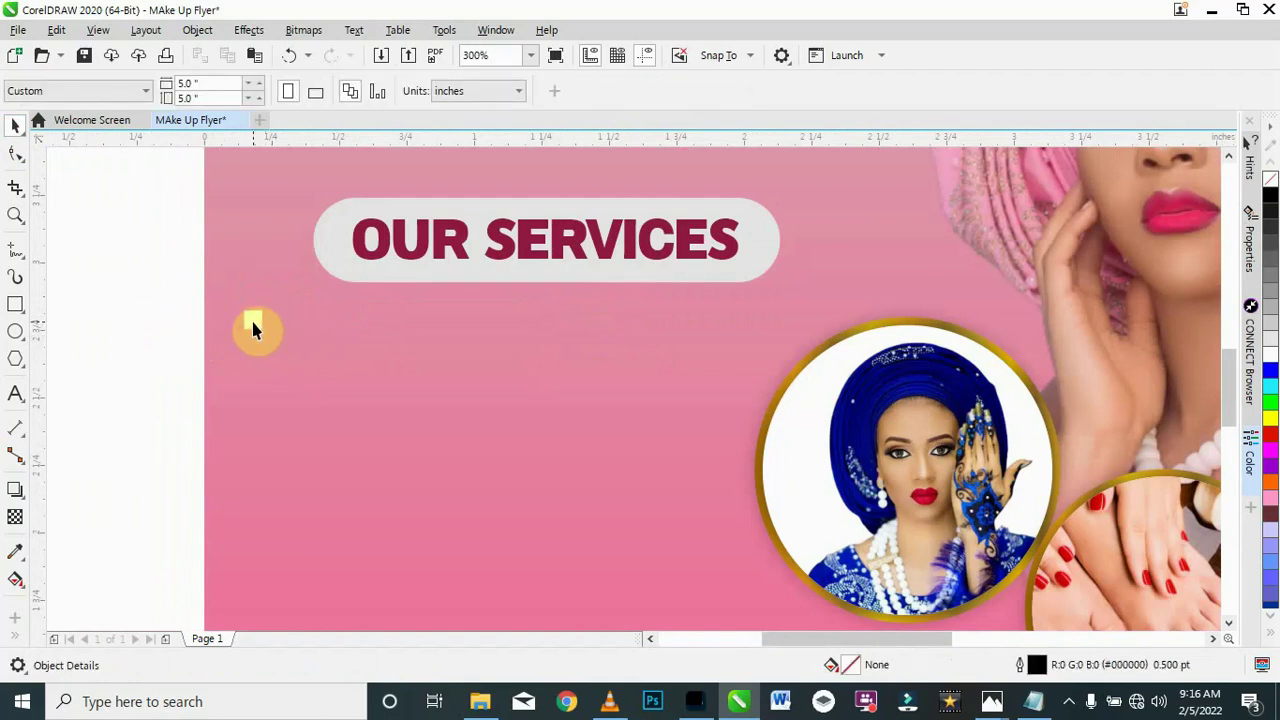
Step: Copy the white square about 0.115 in straight down and repeat the duplication twice to form a column of four bullets
drag(253, 330, 253, 346)
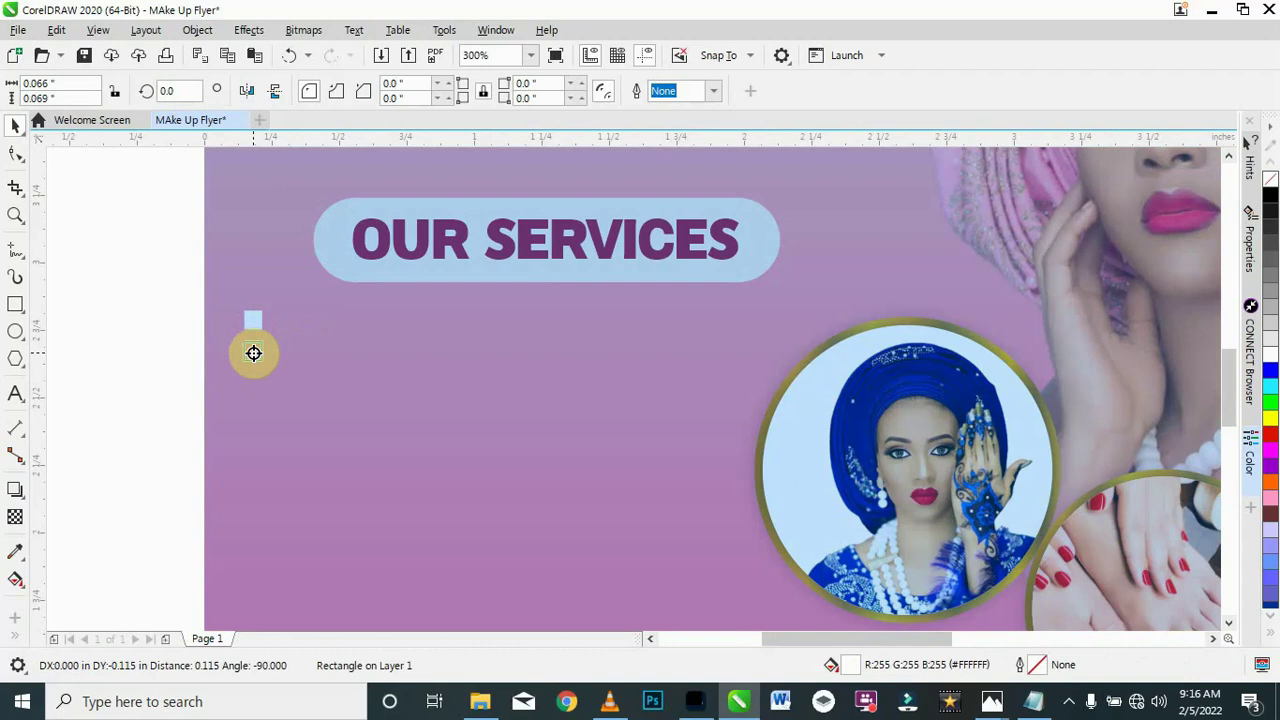
right_click(254, 355)
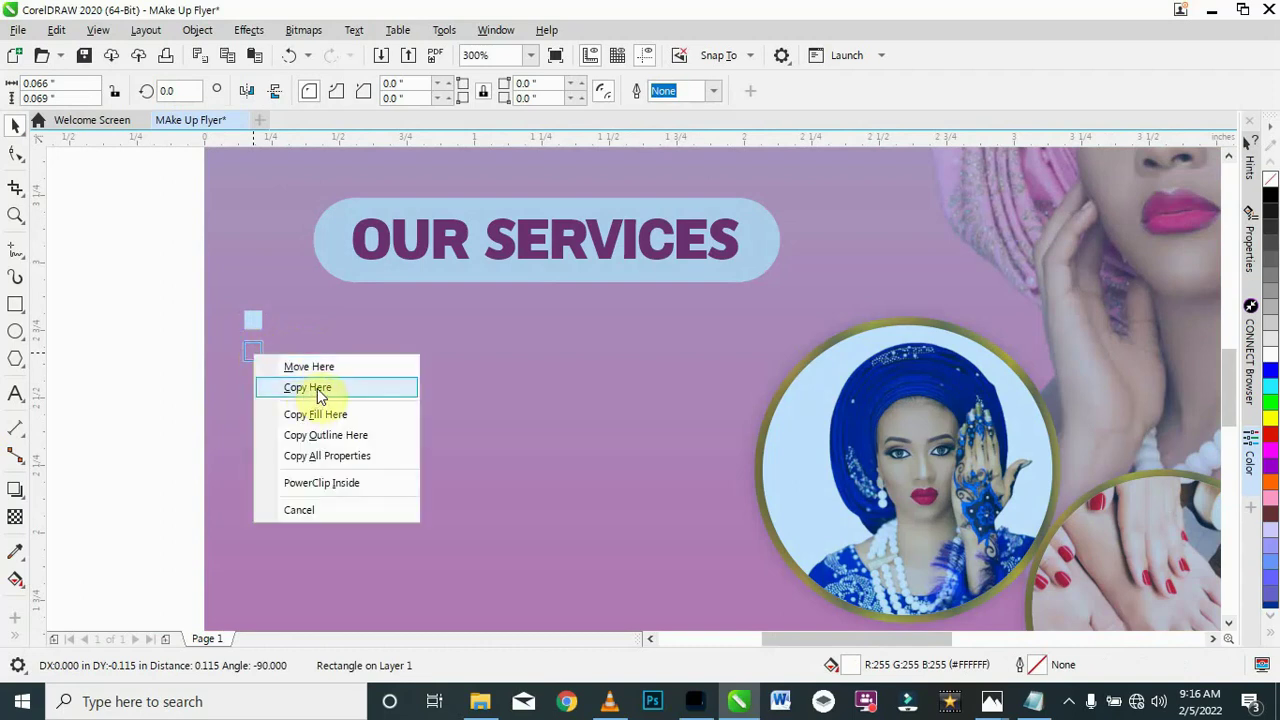
click(318, 388)
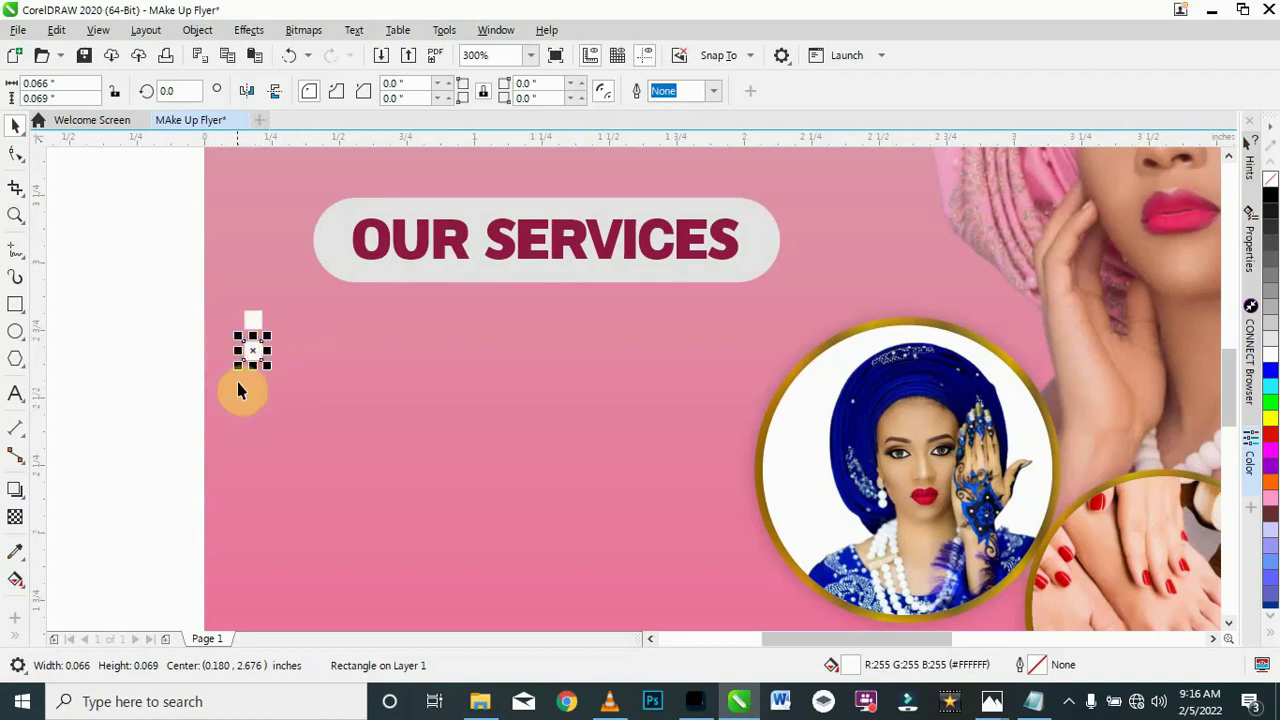
key(ctrl+r)
key(ctrl+r)
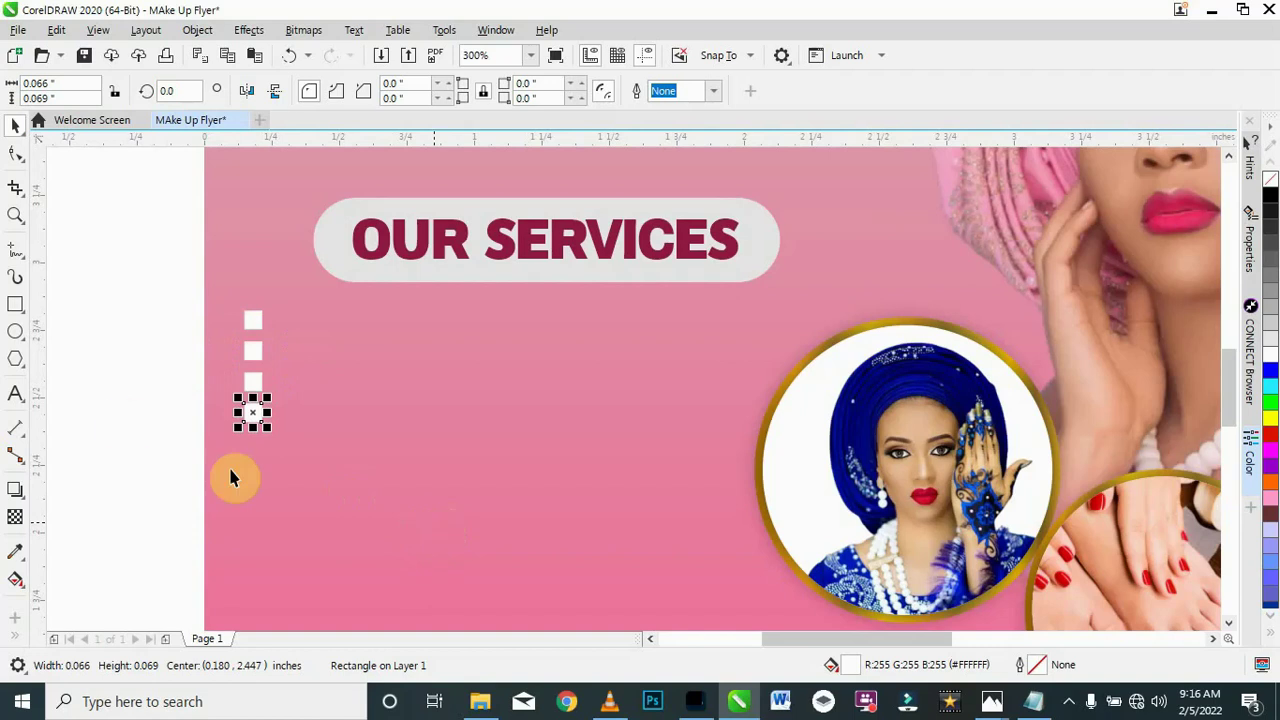
click(249, 397)
Step: Move the lower bullet squares farther down to widen the gaps between them, placing the last one at about 2.316 in vertically
scroll(249, 397, down, 3)
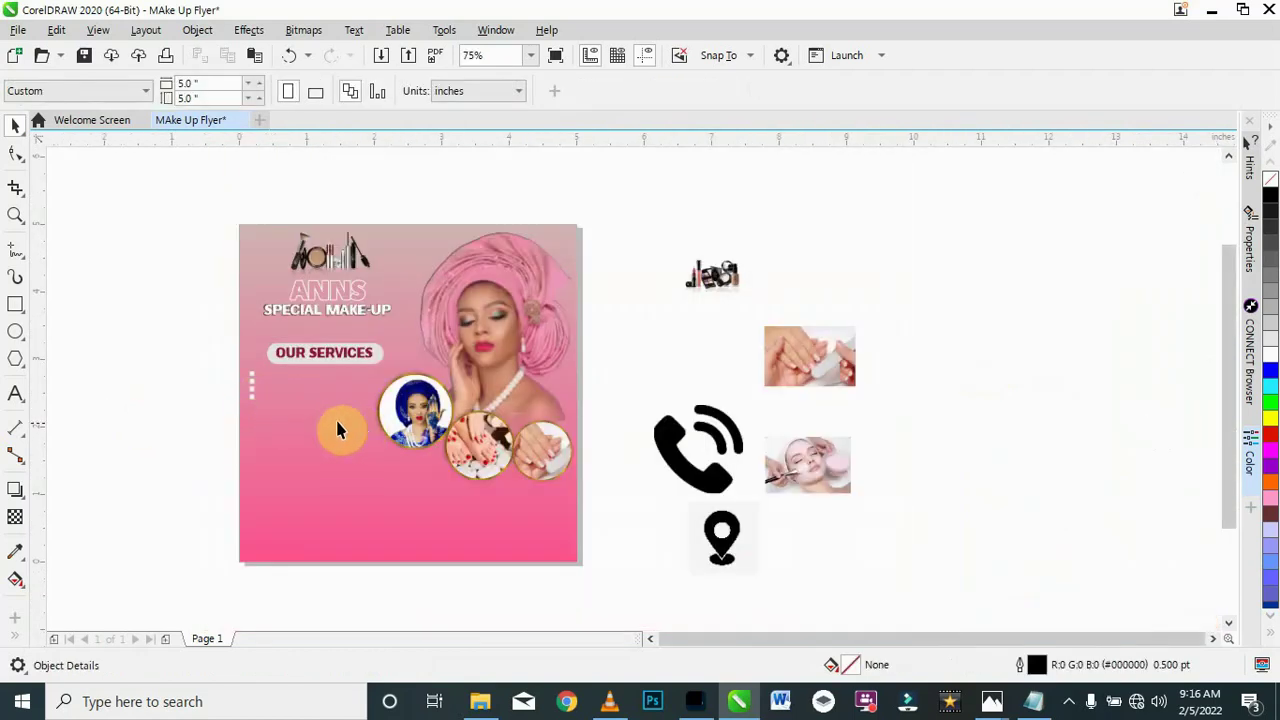
scroll(250, 390, up, 3)
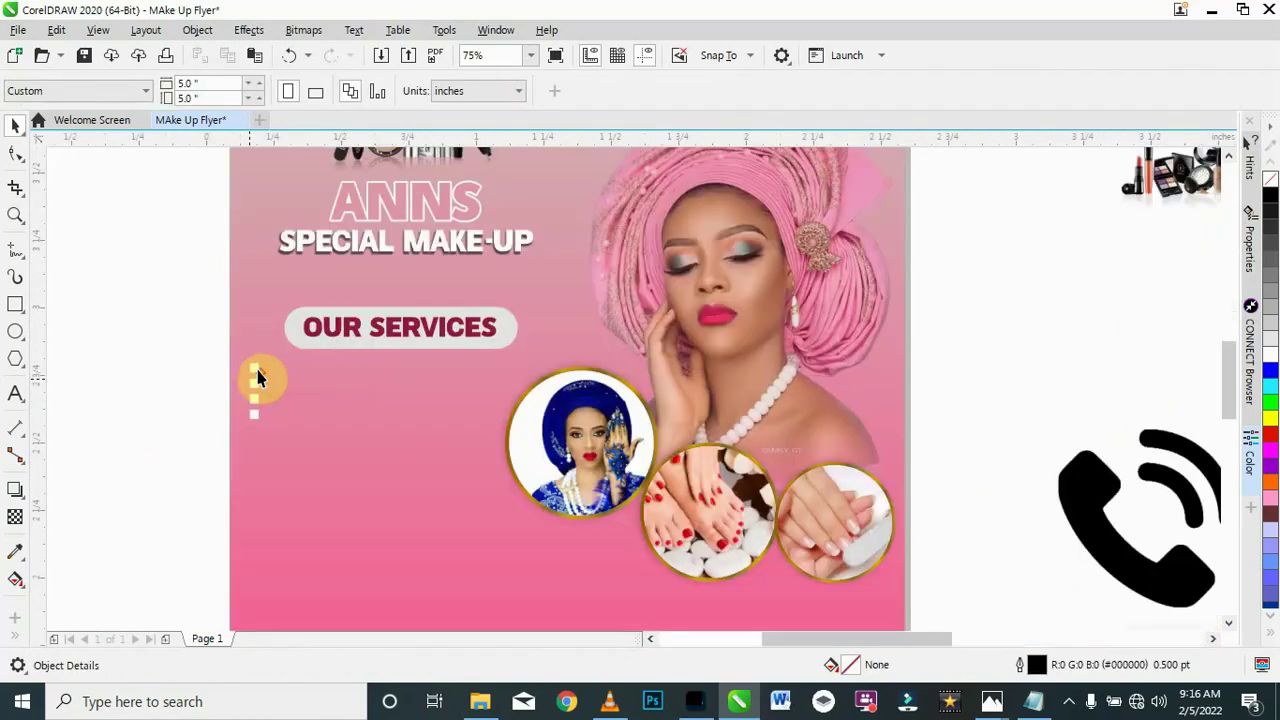
scroll(254, 398, up, 1)
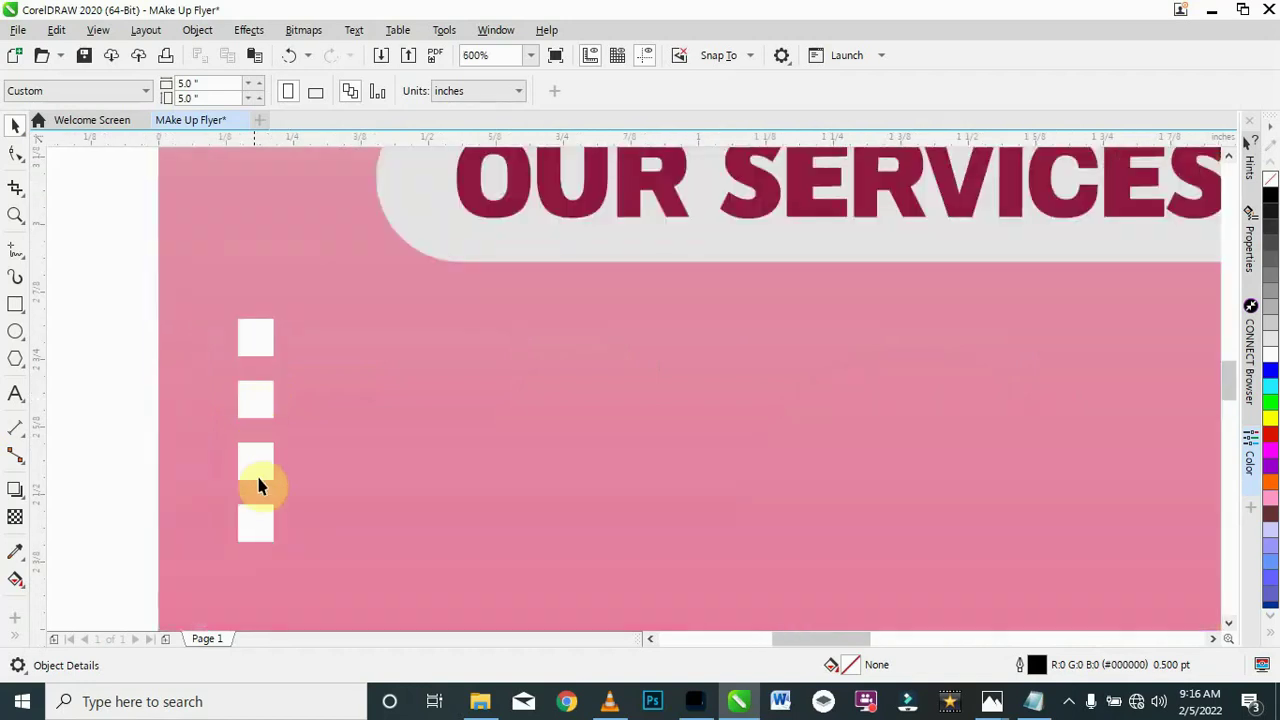
drag(255, 413, 250, 600)
drag(263, 484, 263, 500)
drag(254, 429, 253, 443)
drag(253, 510, 257, 598)
scroll(325, 570, down, 3)
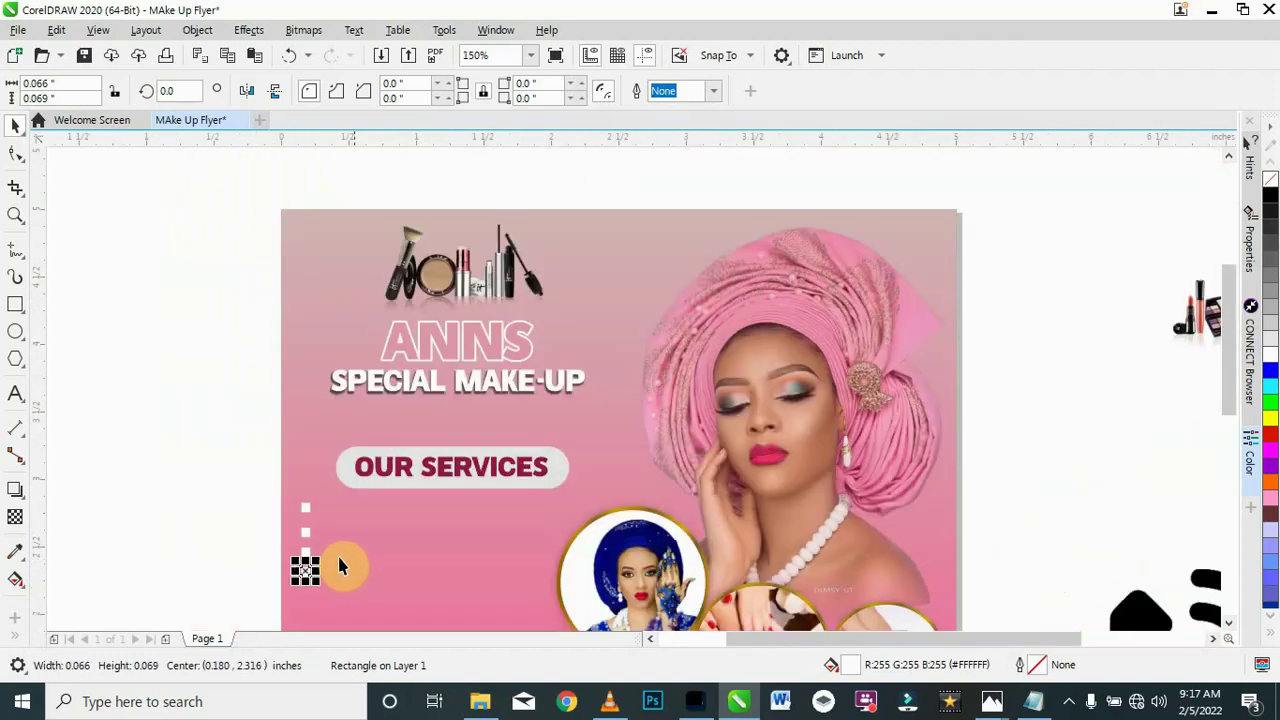
key(Escape)
scroll(386, 500, down, 2)
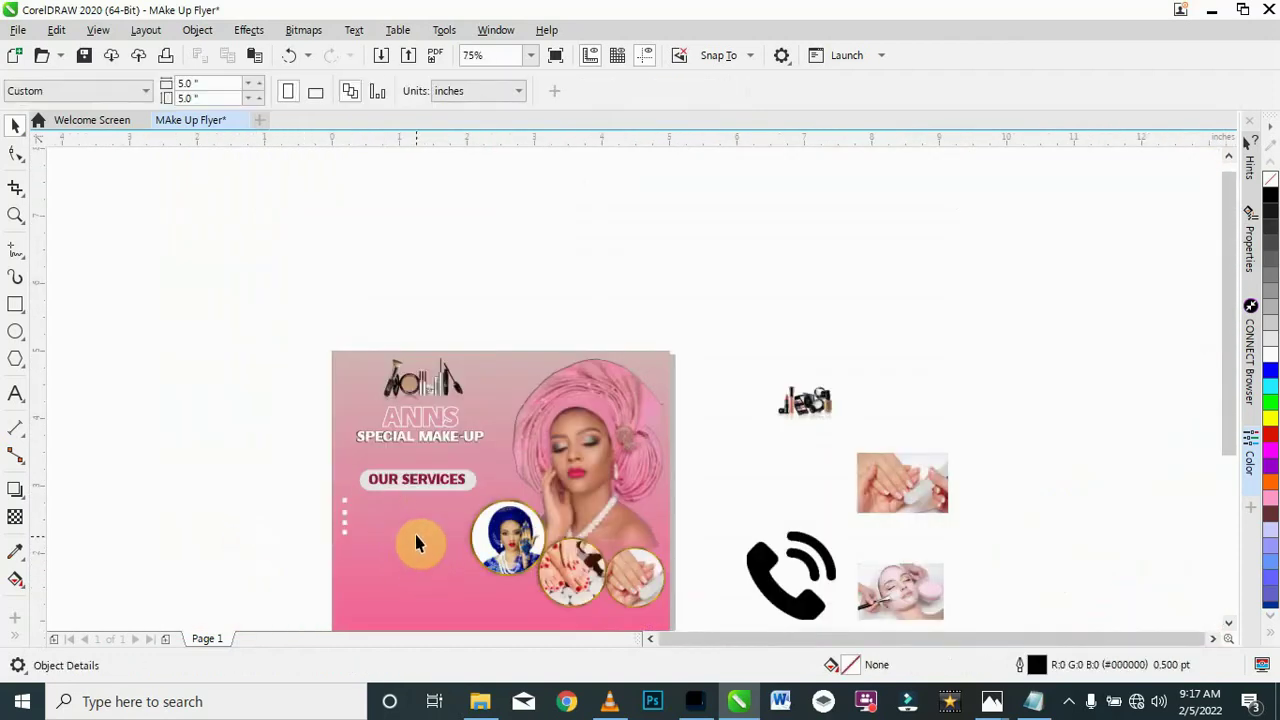
Step: Select all four bullet squares, move them slightly down and left, and scale the column to about 0.076 by 0.625 in
scroll(420, 545, down, 2)
scroll(410, 545, up, 4)
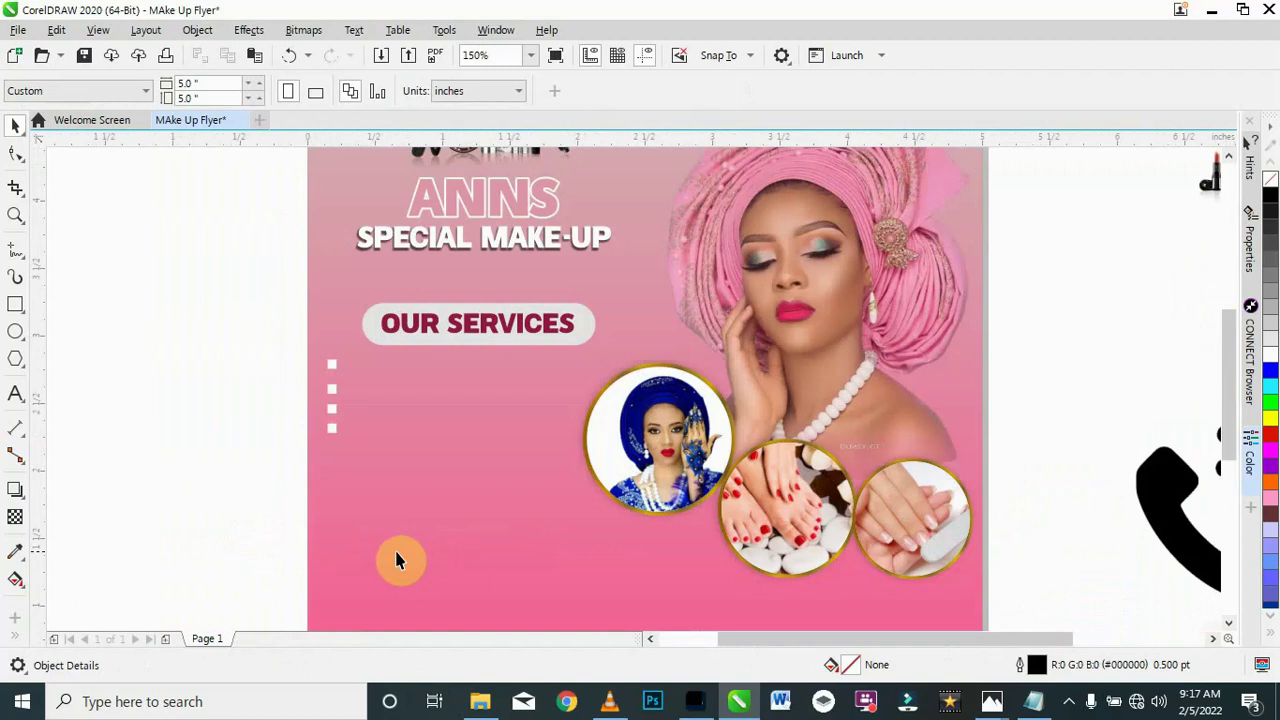
drag(268, 344, 386, 464)
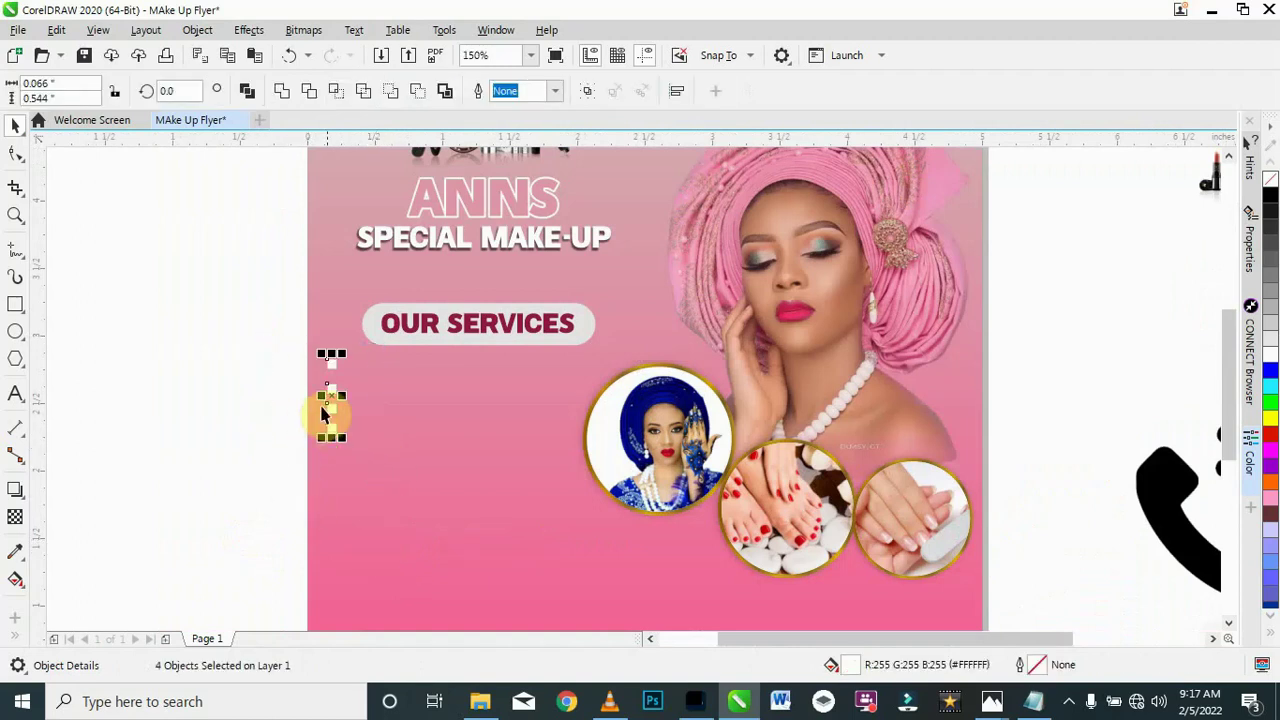
drag(330, 397, 331, 417)
mouse_move(337, 460)
mouse_down()
mouse_move(349, 480)
mouse_move(329, 463)
mouse_up()
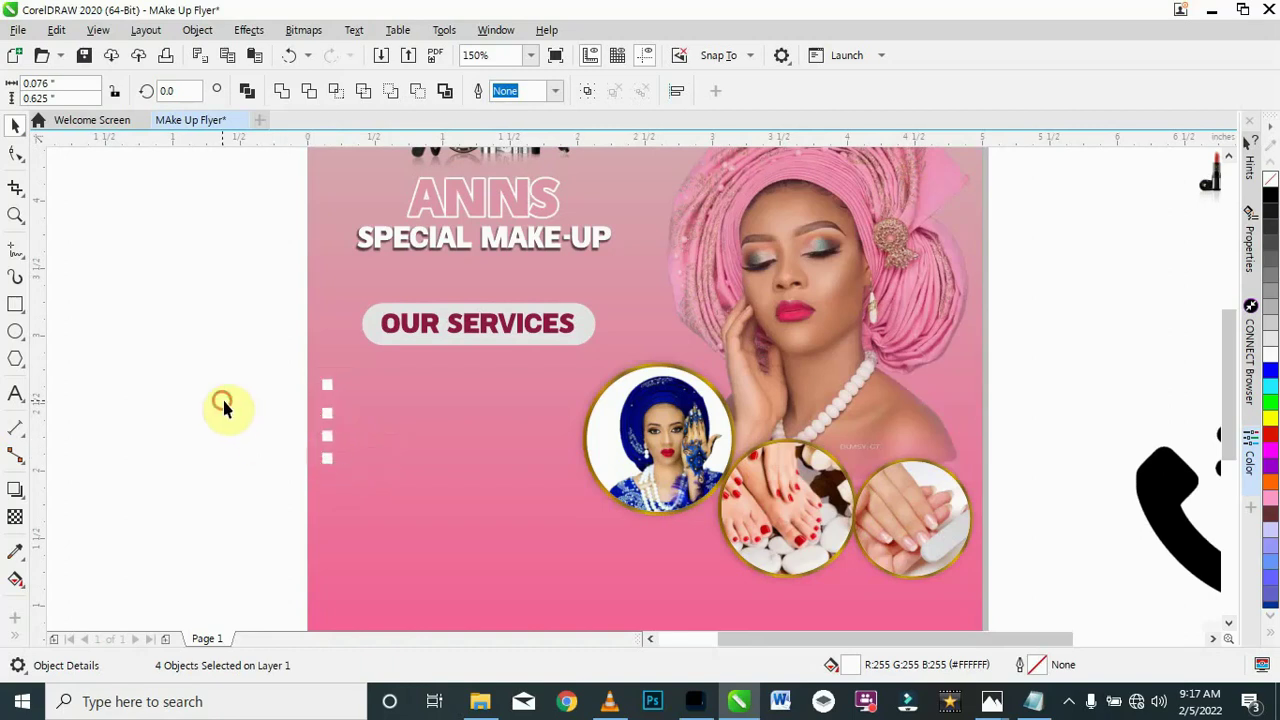
Step: Start a text line beside the top bullet square and set its font to Raleway SemiBold
key(Escape)
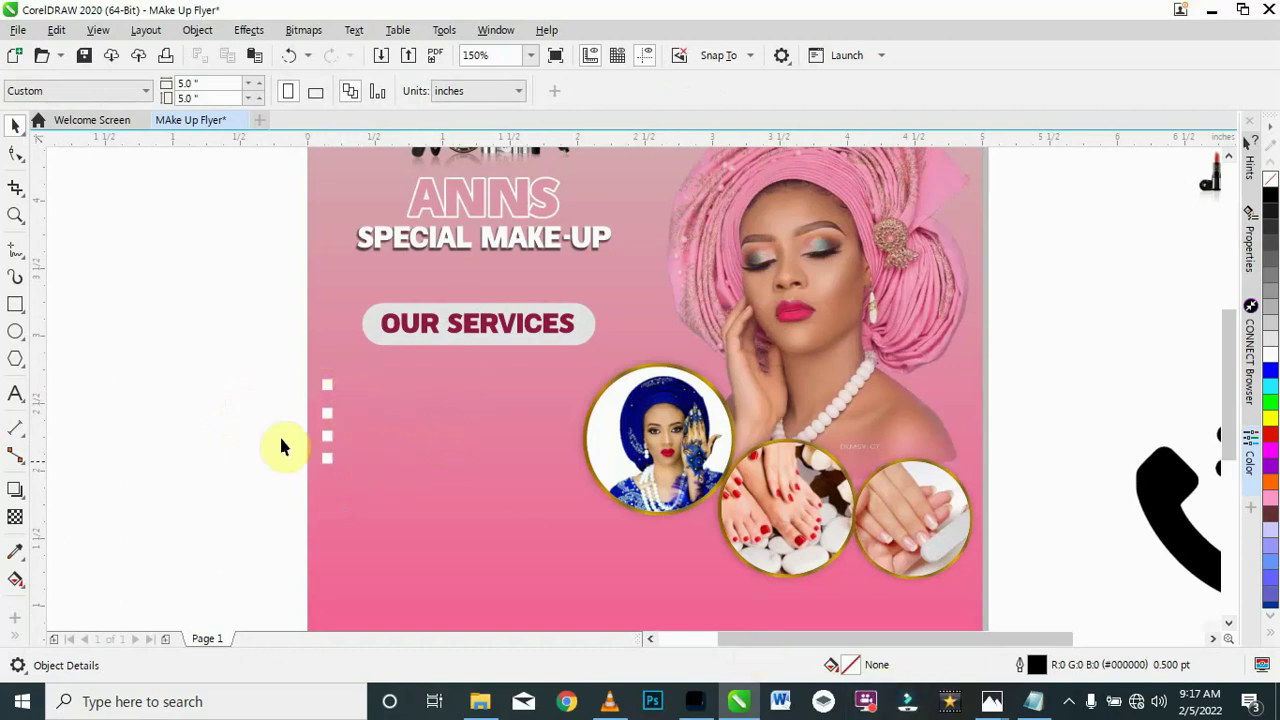
click(17, 394)
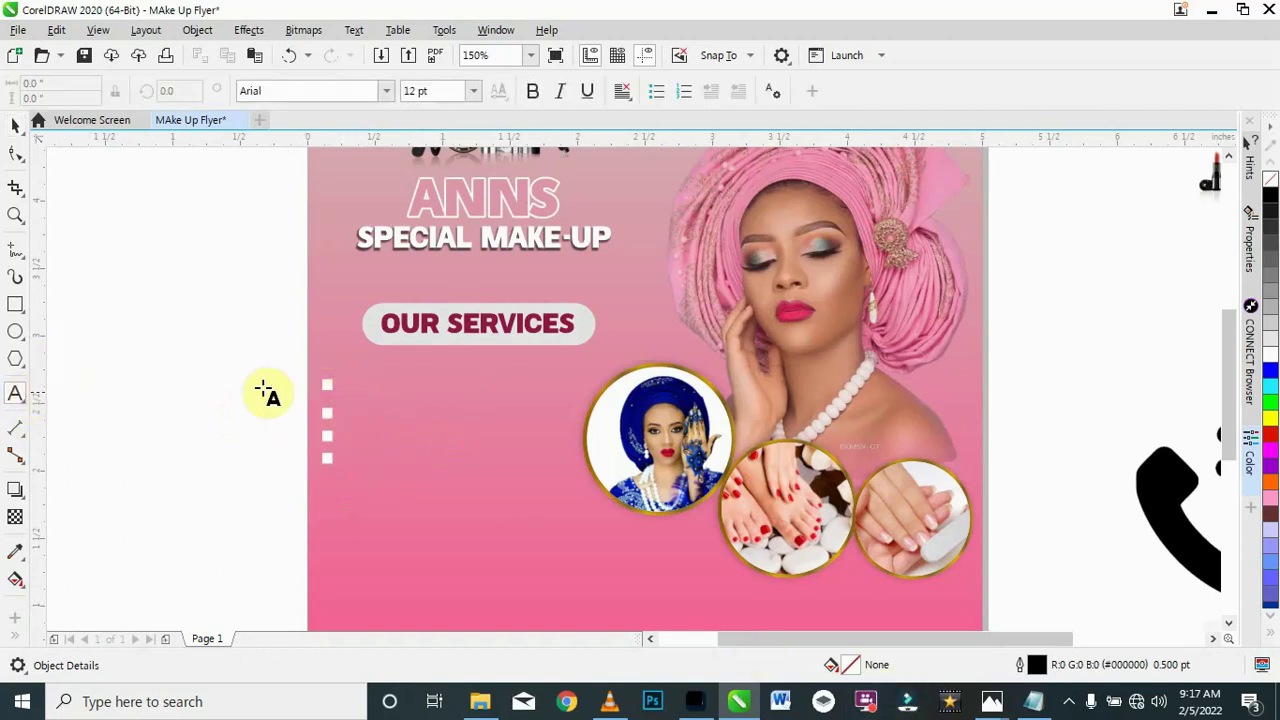
click(345, 388)
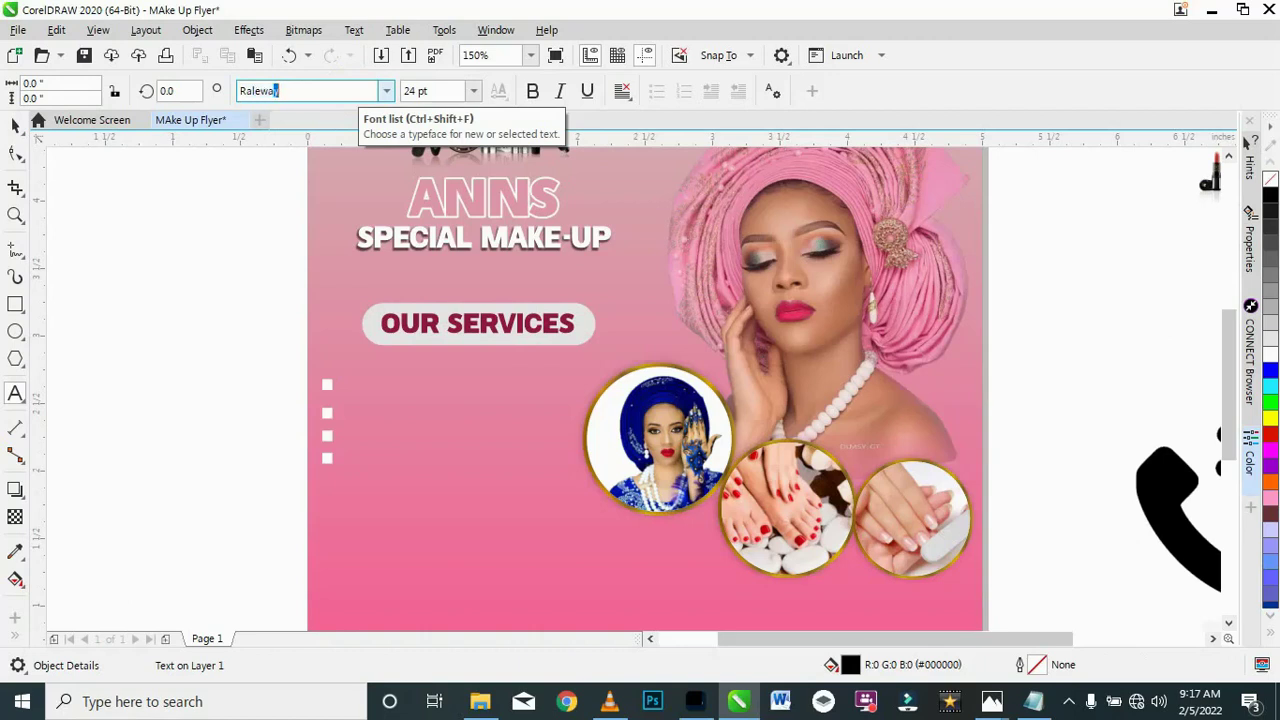
click(386, 91)
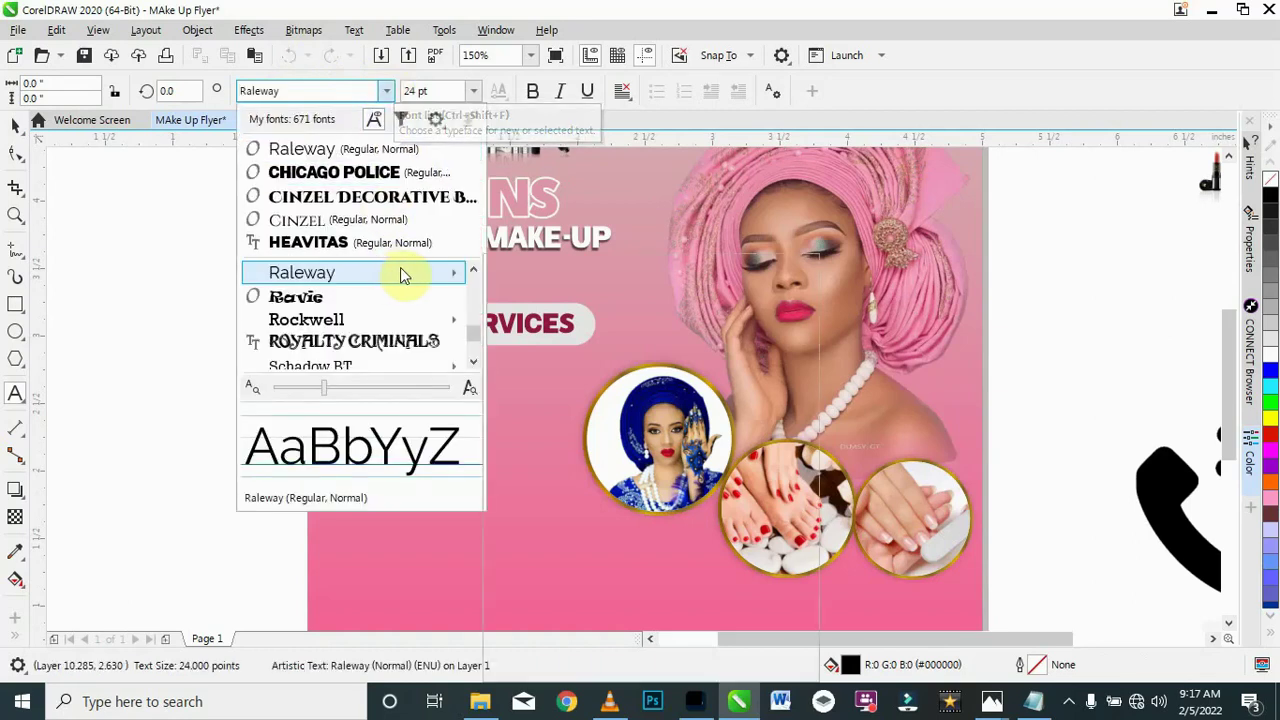
mouse_move(414, 274)
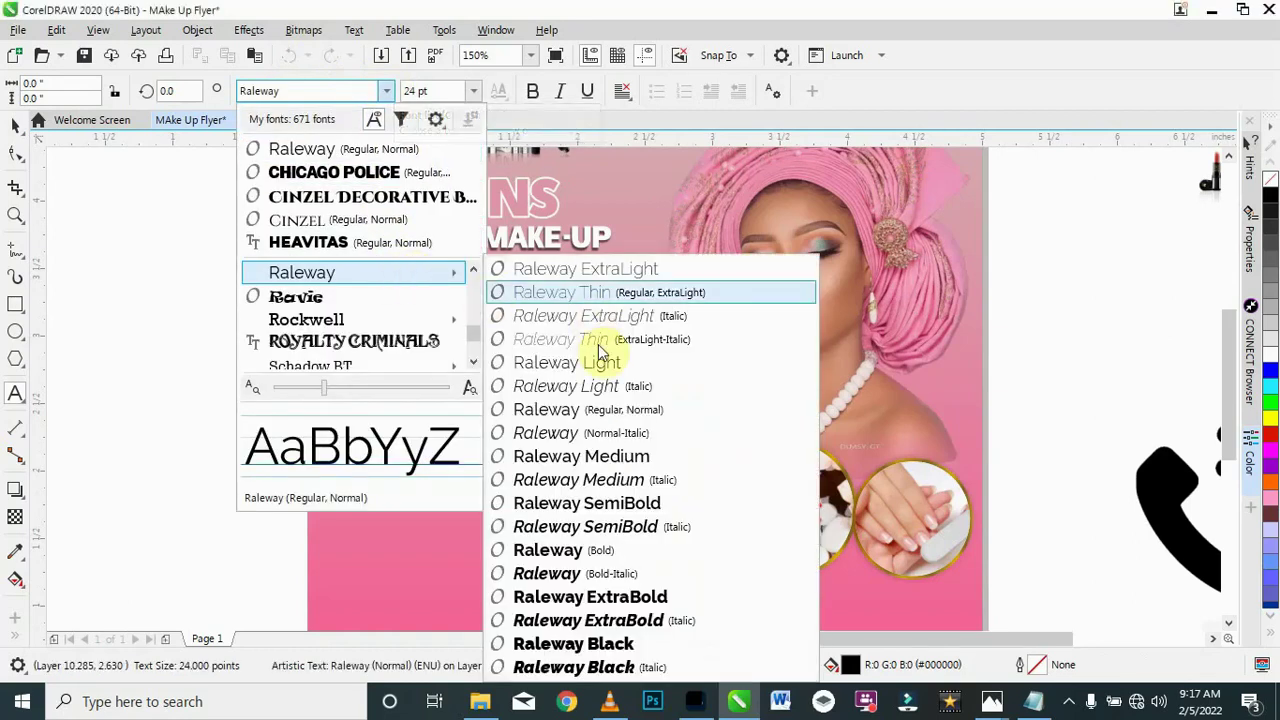
click(614, 505)
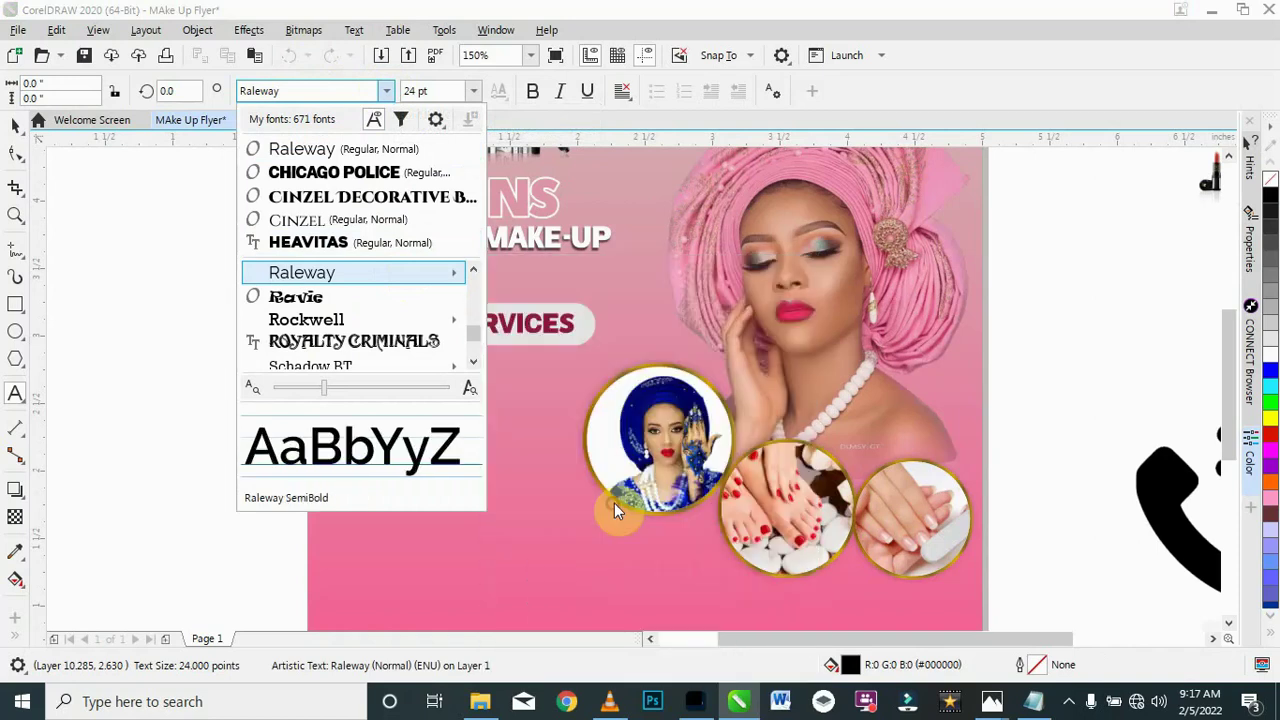
Step: Set the new text line's font size to 9 pt
click(473, 91)
click(428, 207)
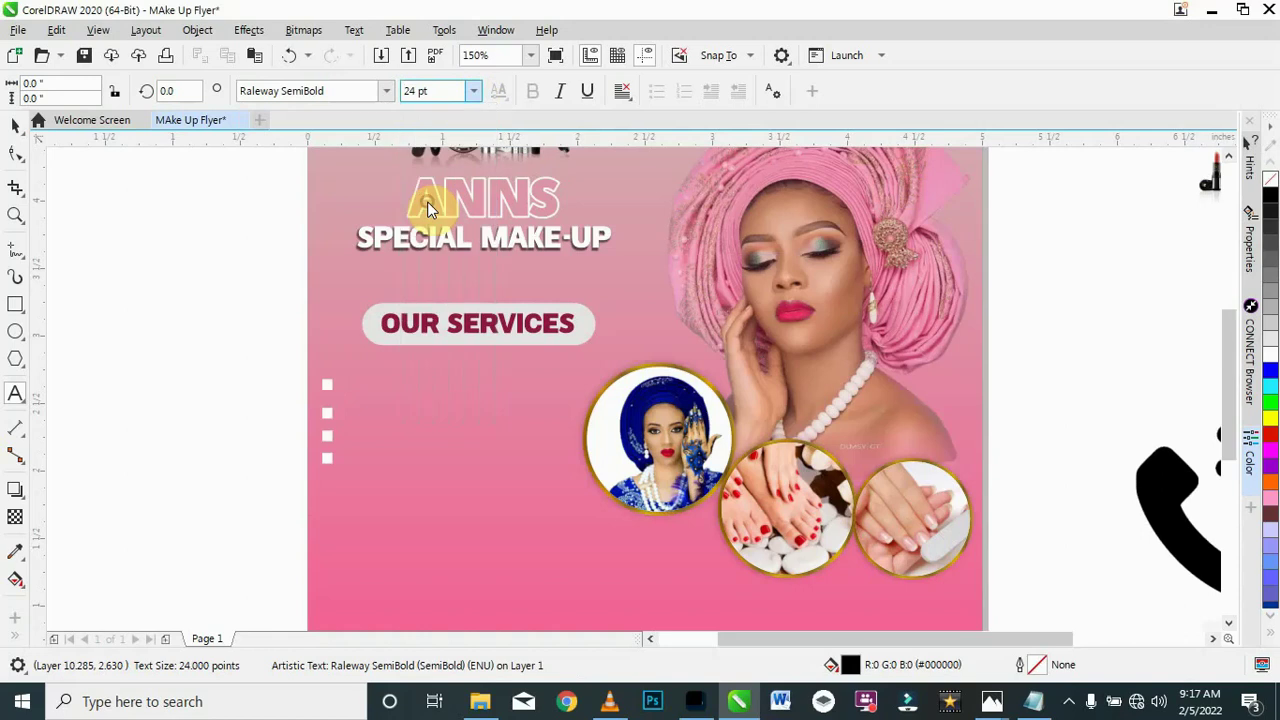
click(473, 91)
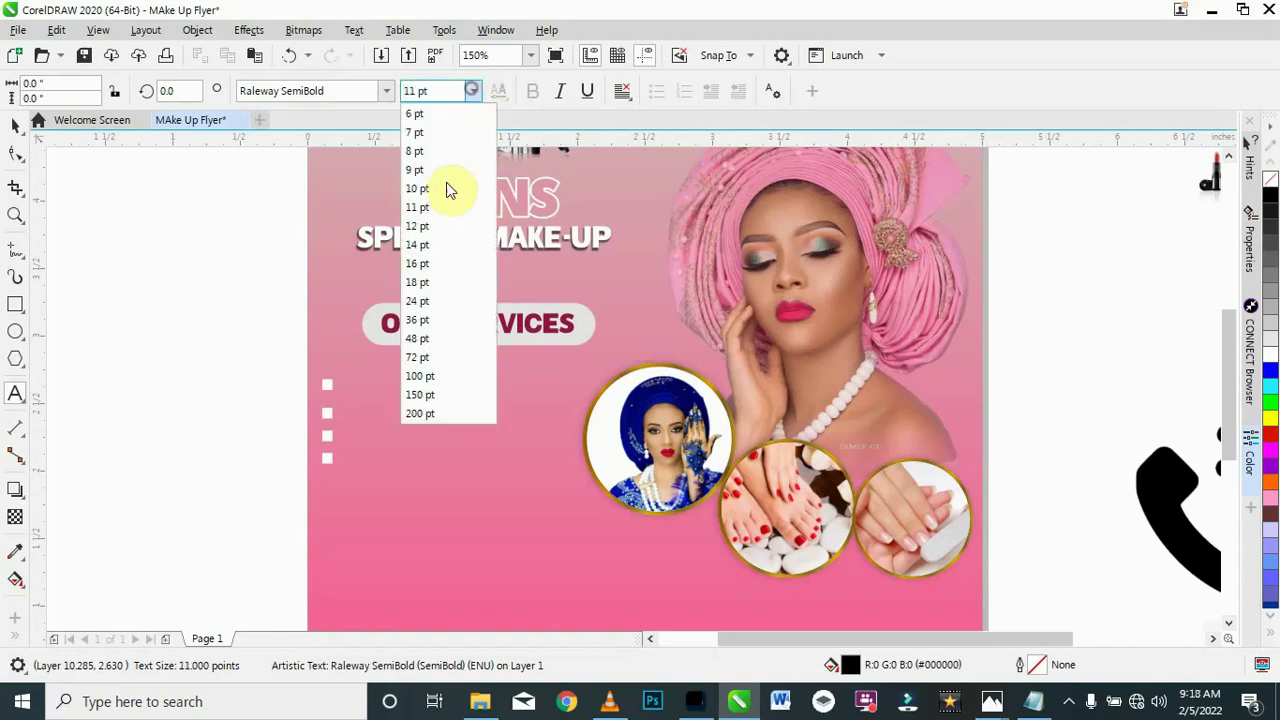
click(435, 207)
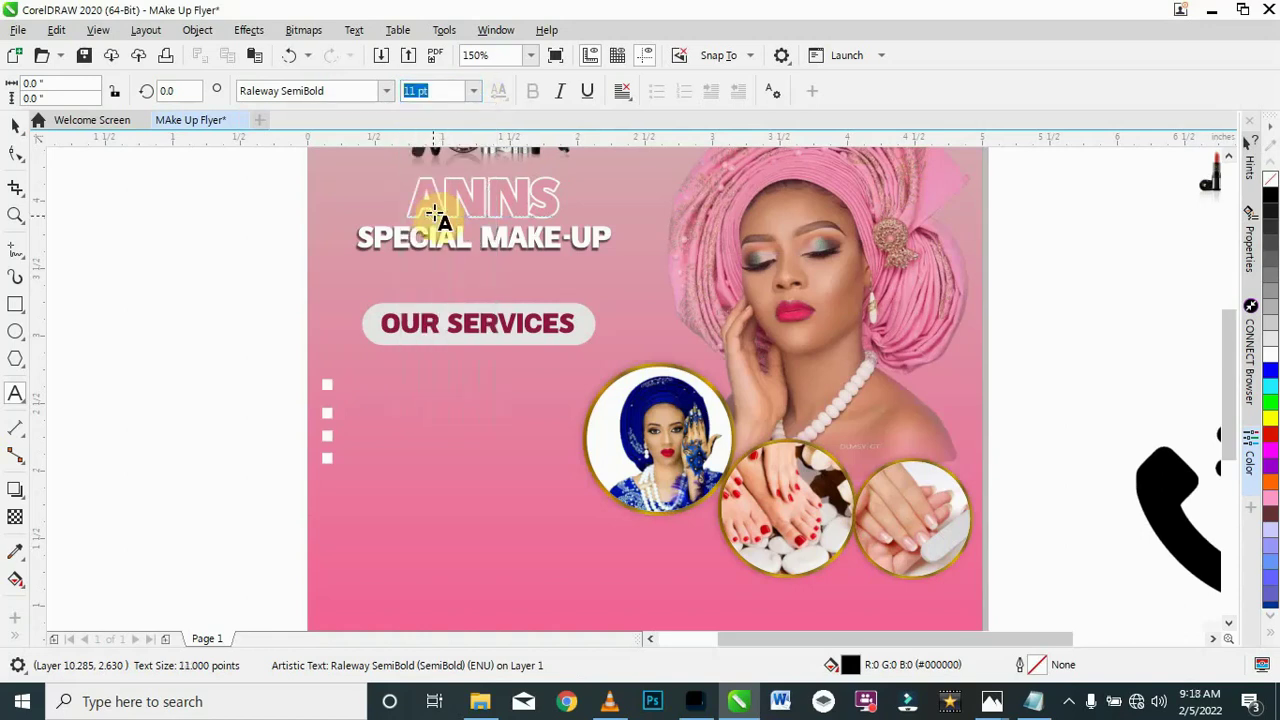
click(474, 91)
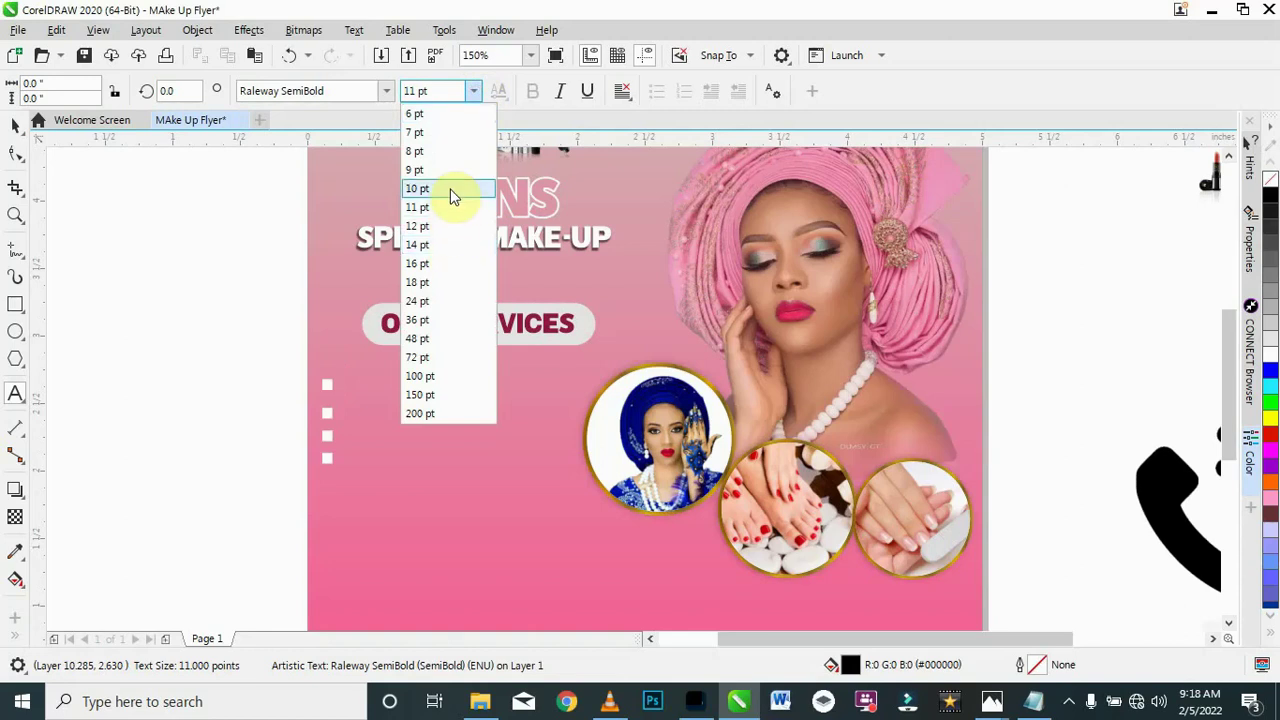
click(450, 177)
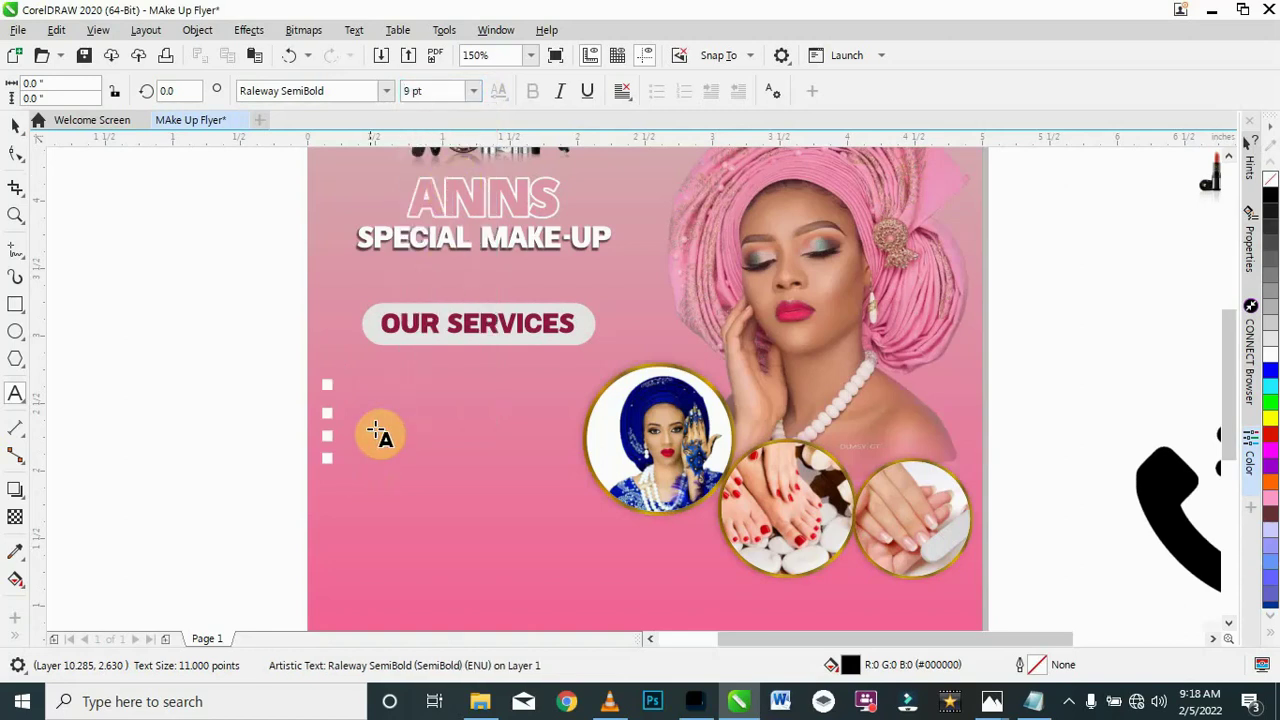
Step: Copy "Bridal MakeUp" from the Texts file in Notepad and paste it into the flyer beside the top bullet
click(1033, 702)
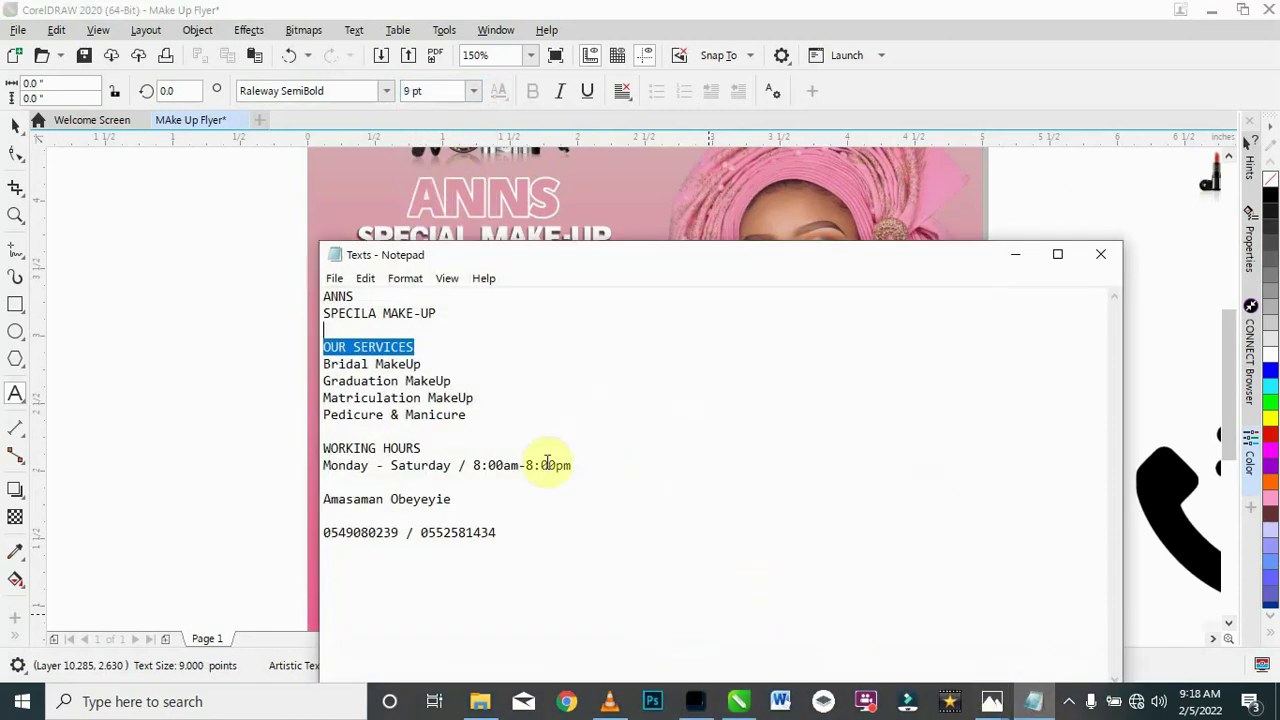
drag(440, 369, 338, 364)
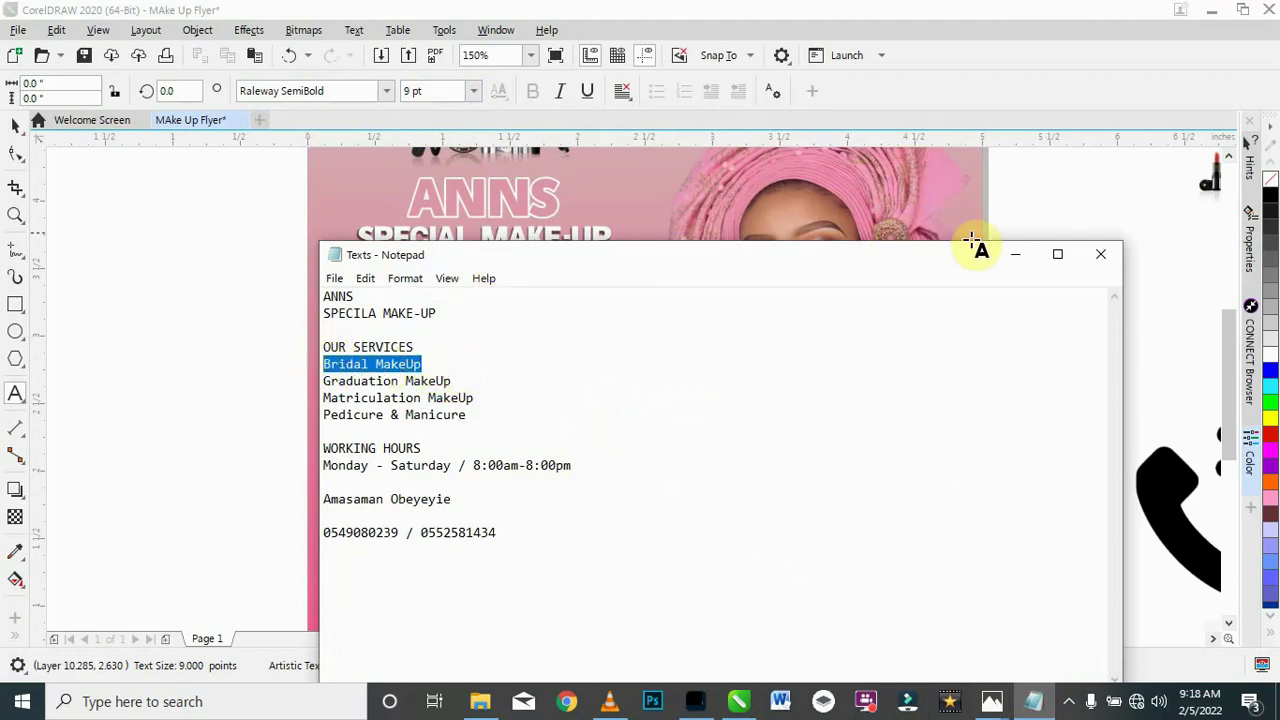
click(1015, 253)
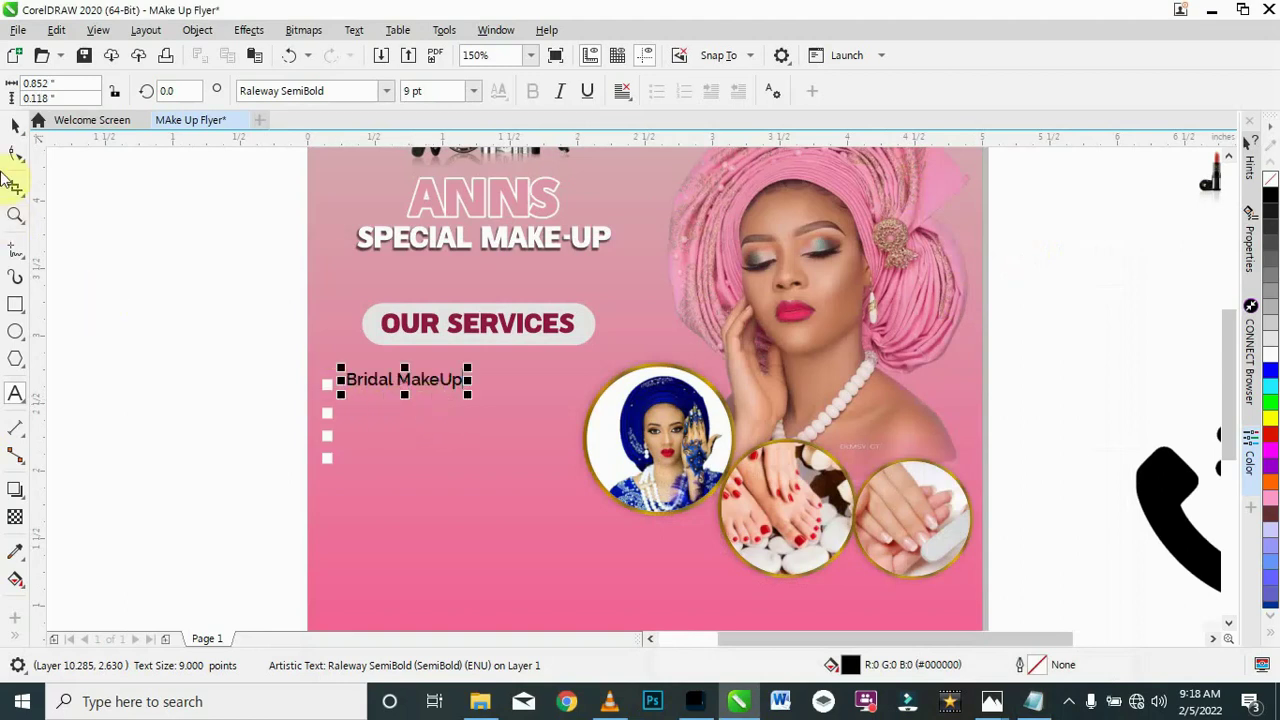
Step: Fill the Bridal MakeUp text with white and move it slightly down to line up with the top bullet
click(14, 125)
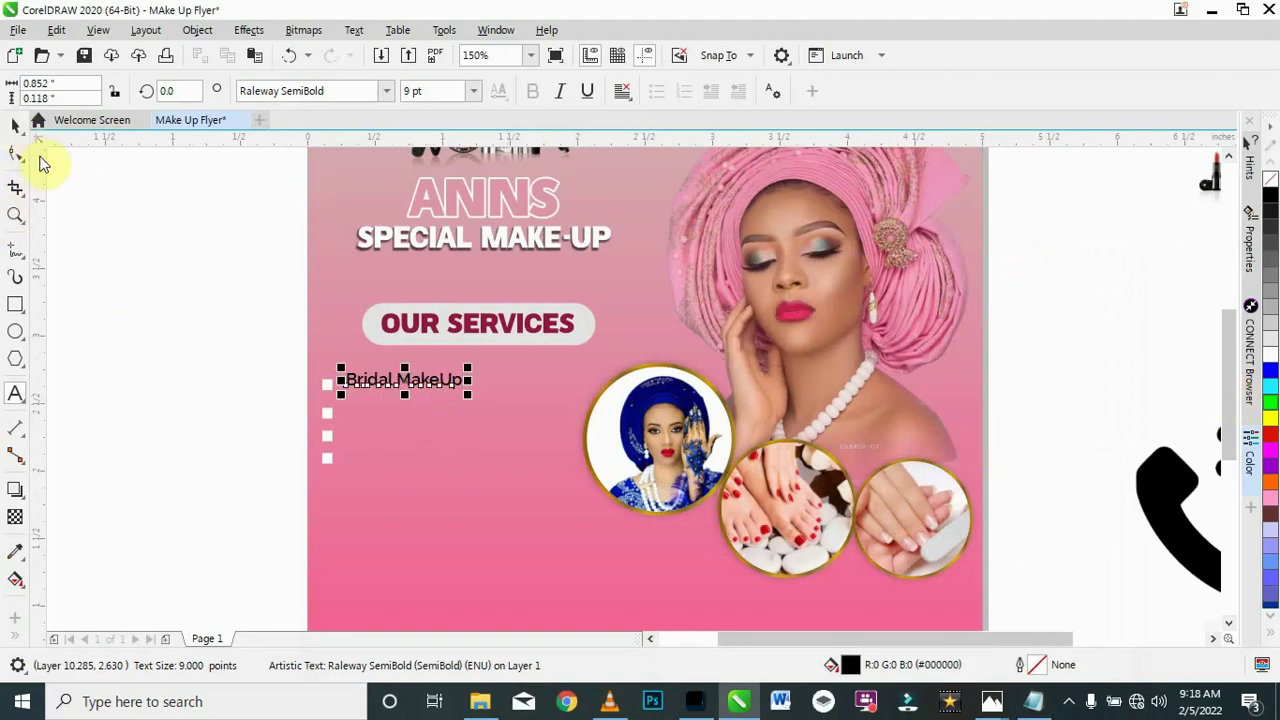
click(1271, 358)
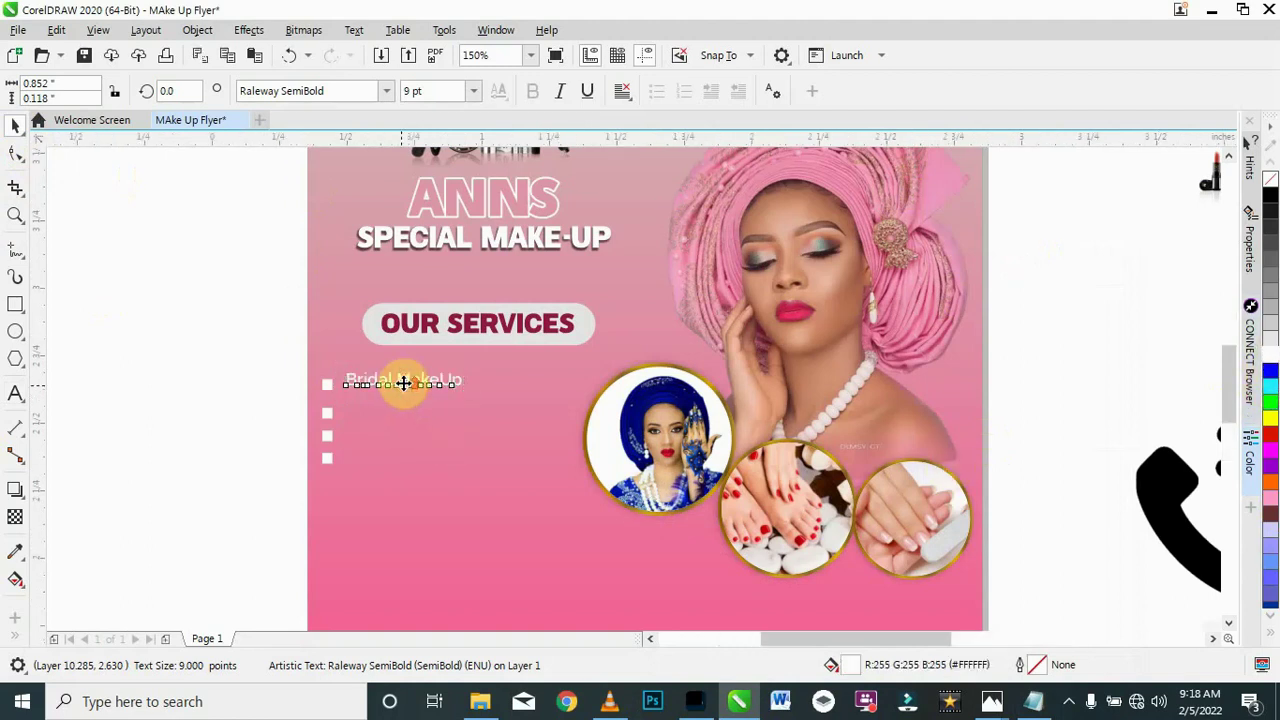
scroll(402, 384, up, 2)
drag(405, 387, 403, 389)
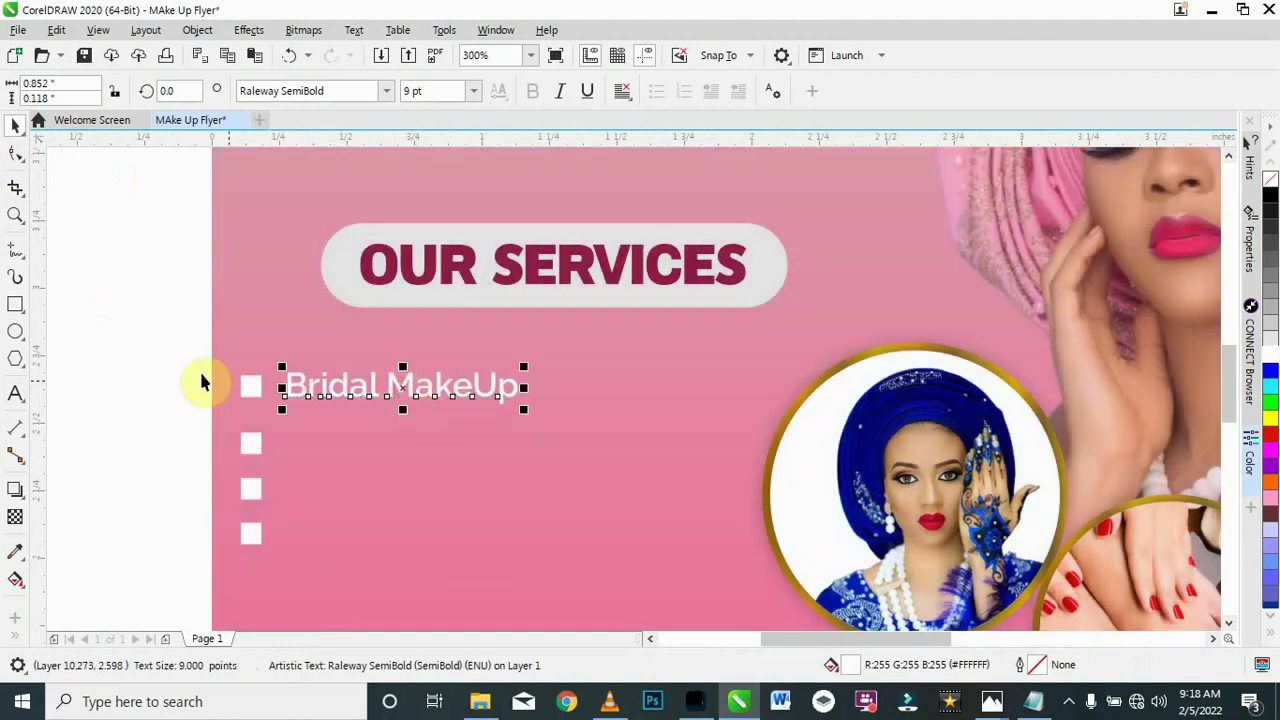
click(157, 359)
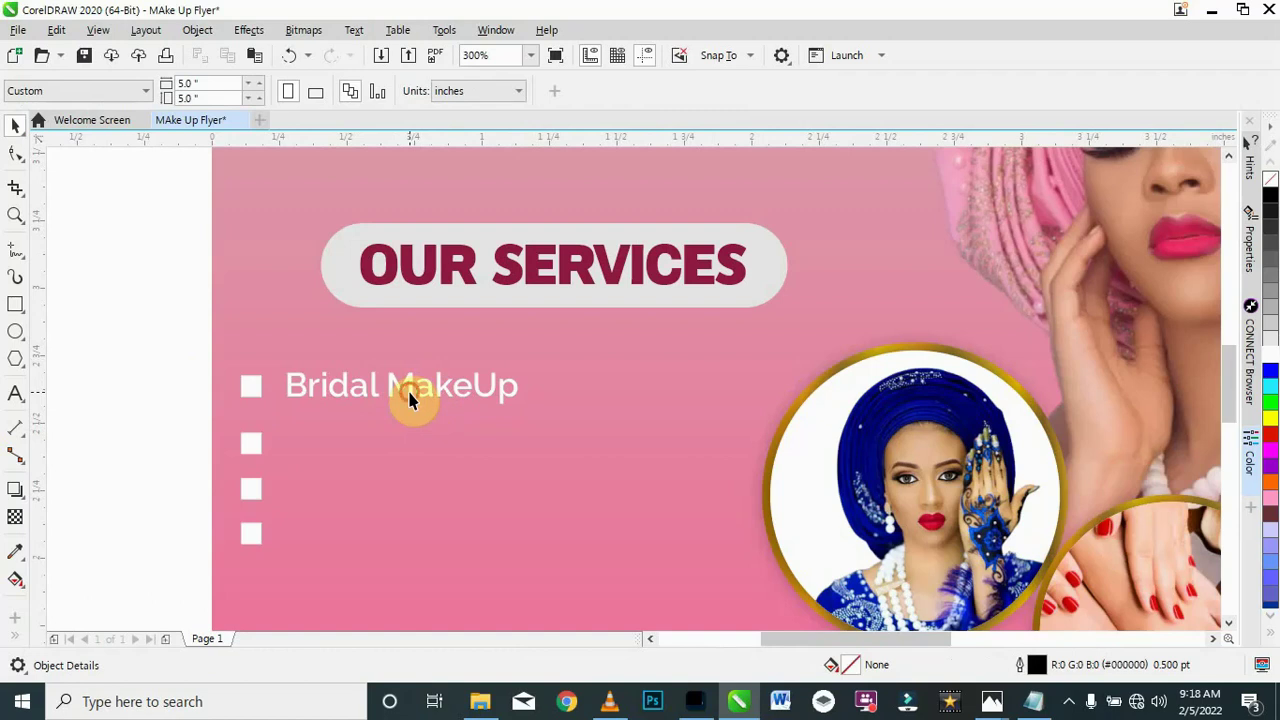
Step: Copy the Bridal MakeUp line down beside the second bullet, close to the square
click(409, 396)
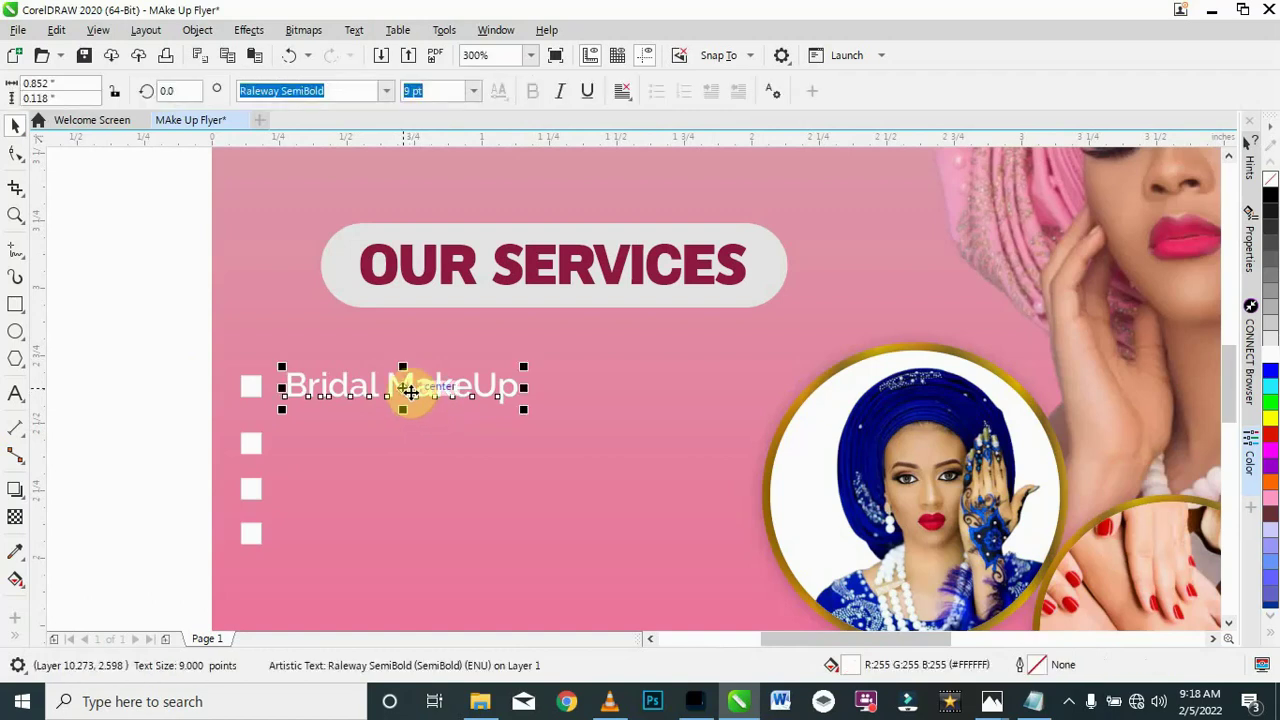
drag(405, 386, 393, 447)
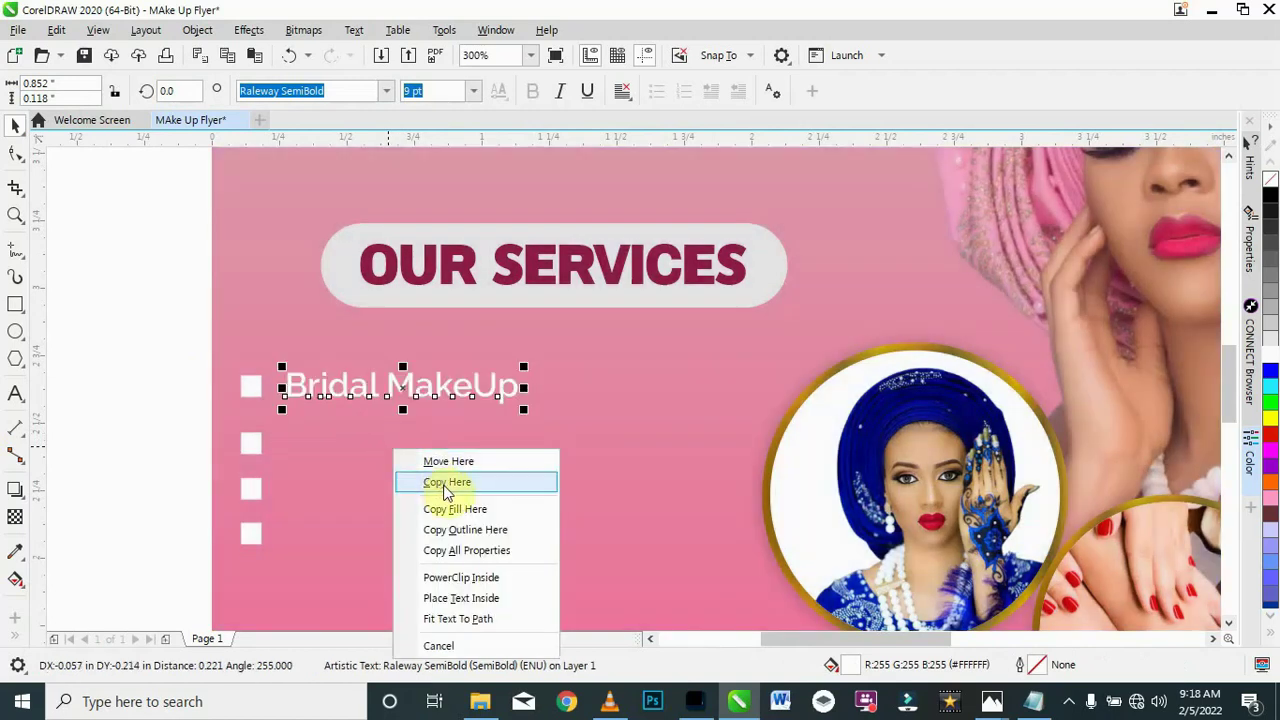
click(445, 482)
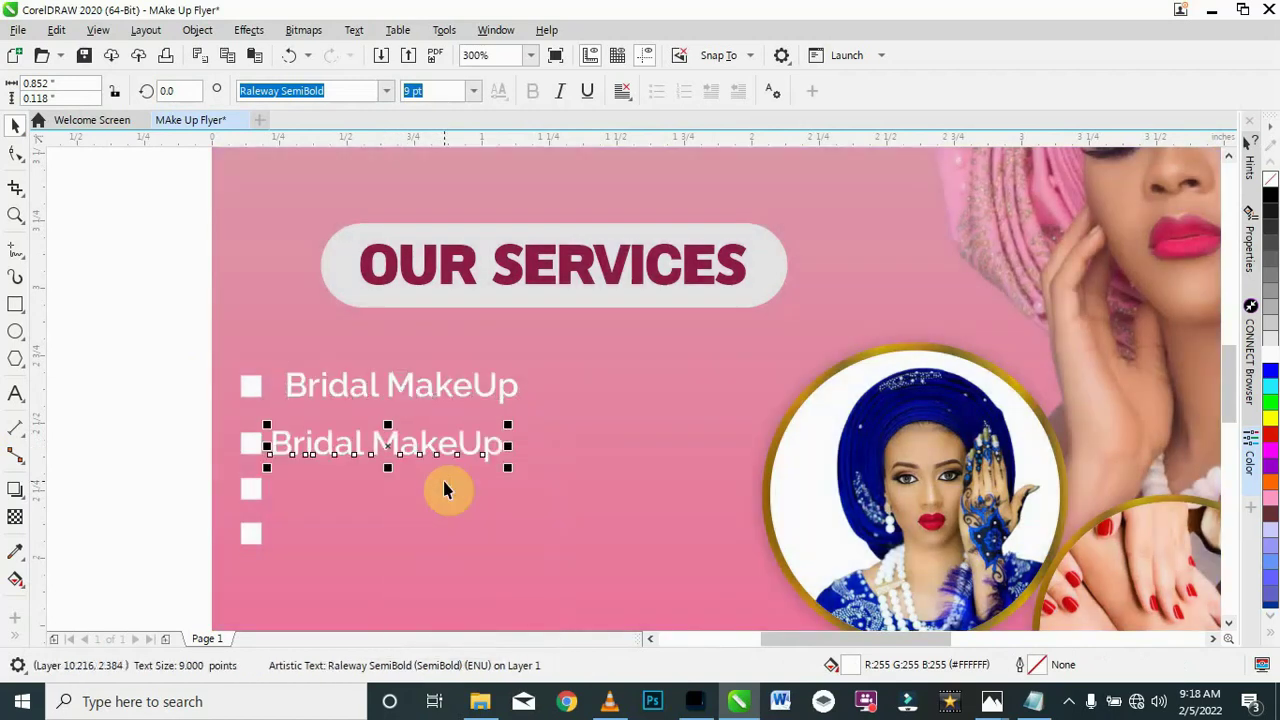
Step: Replace the text beside the second bullet with "Graduation MakeUp" copied from the Texts file in Notepad
double_click(393, 447)
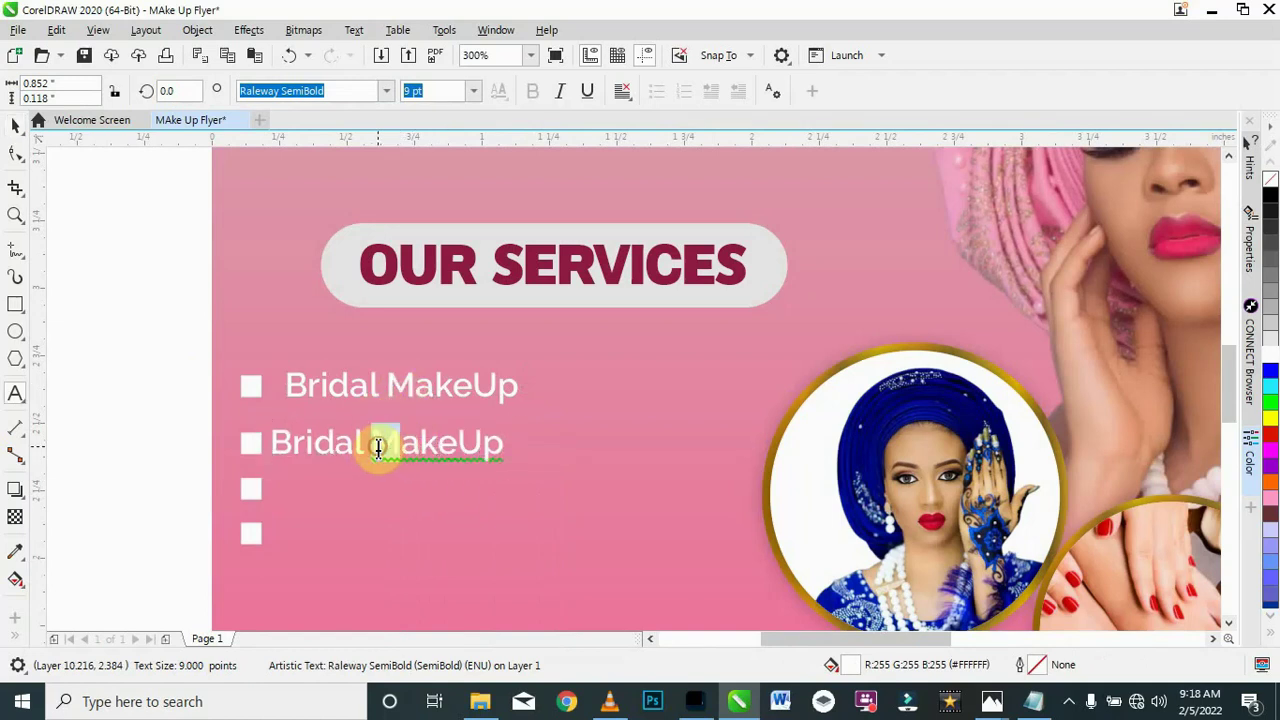
key(ctrl+a)
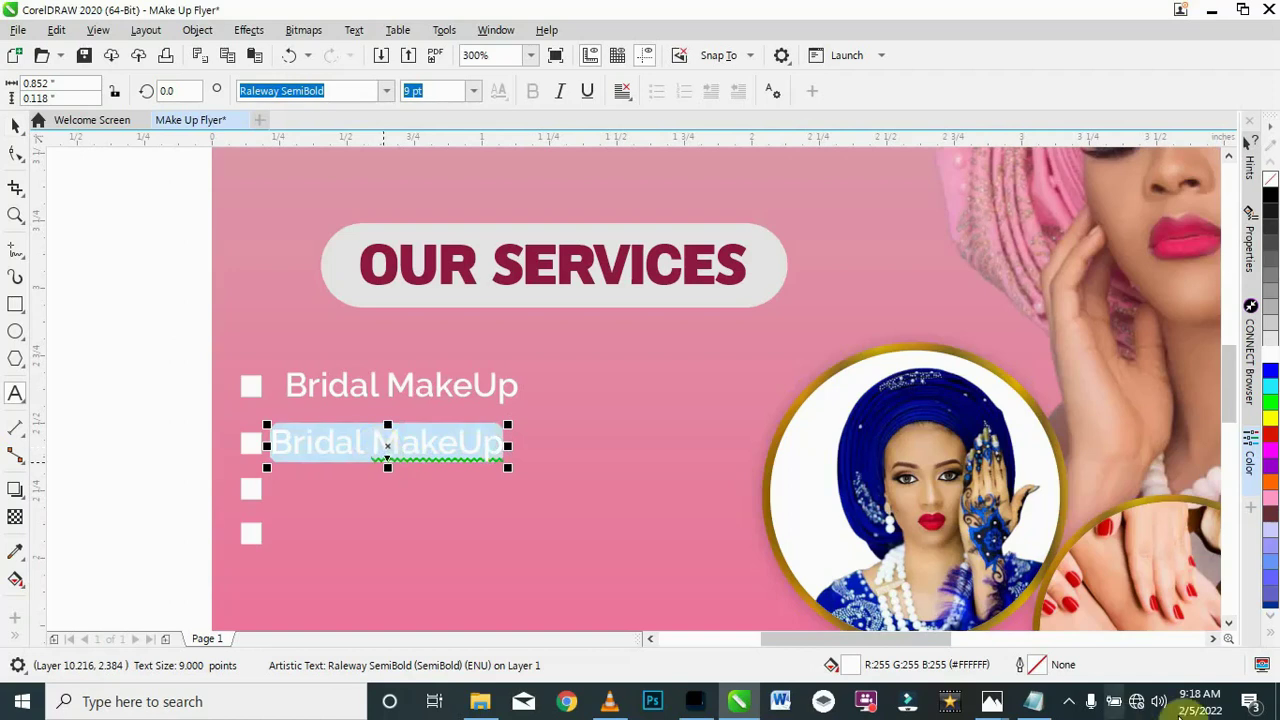
click(1036, 706)
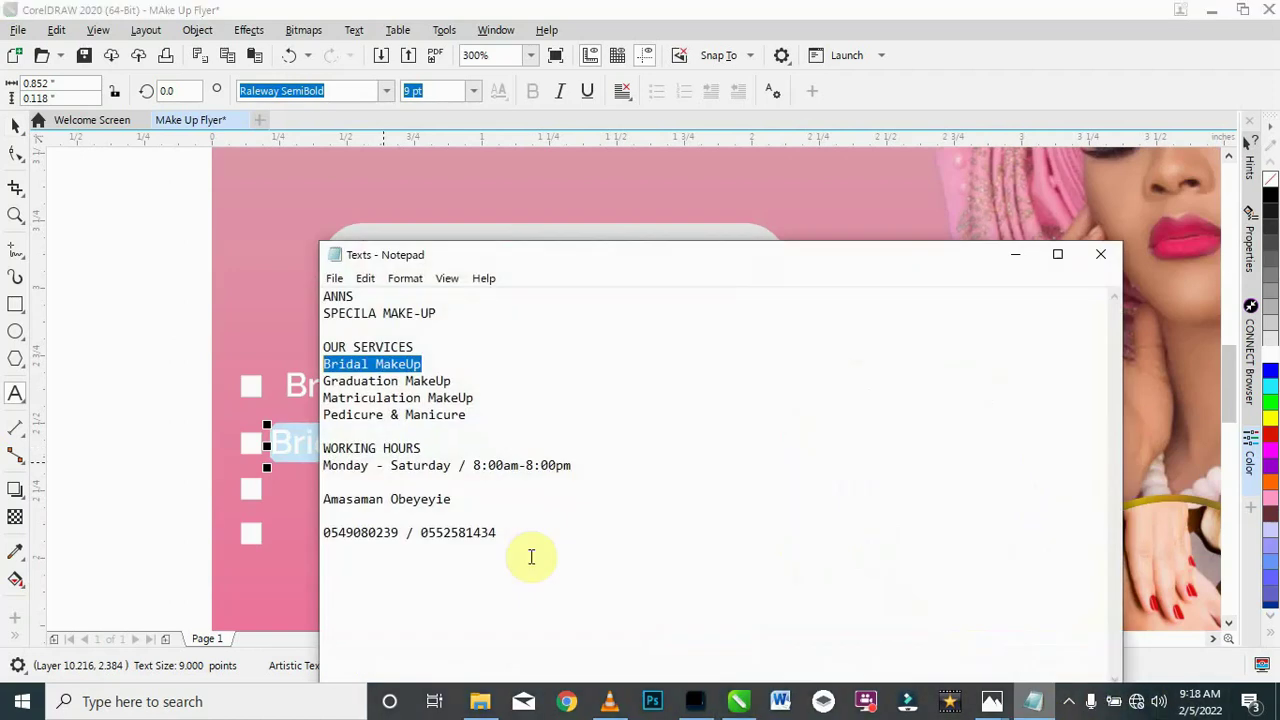
drag(452, 381, 300, 381)
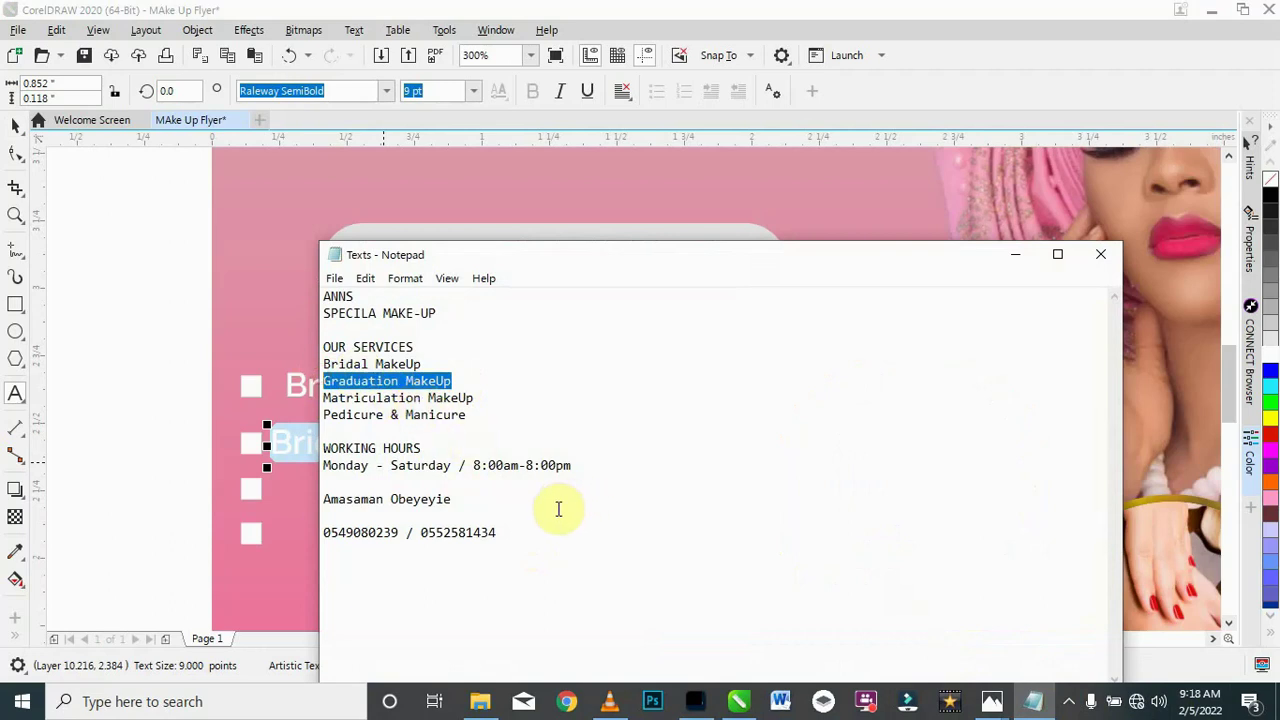
click(1013, 255)
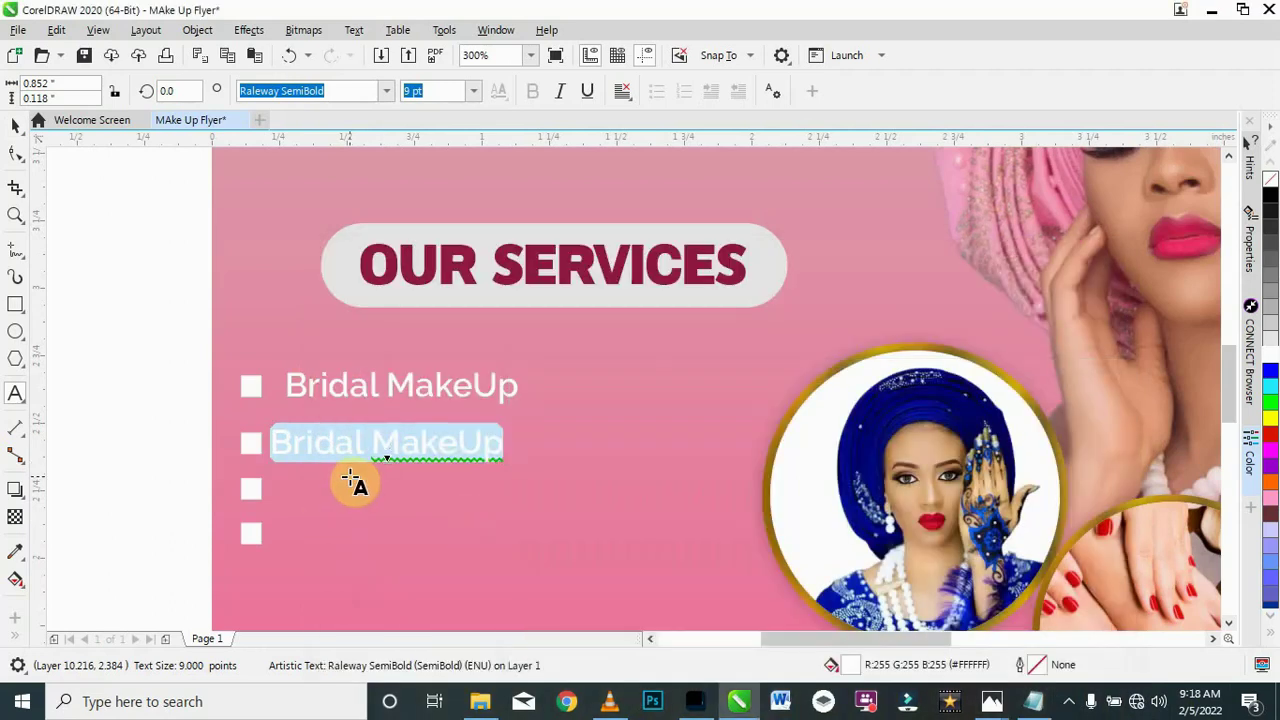
key(ctrl+v)
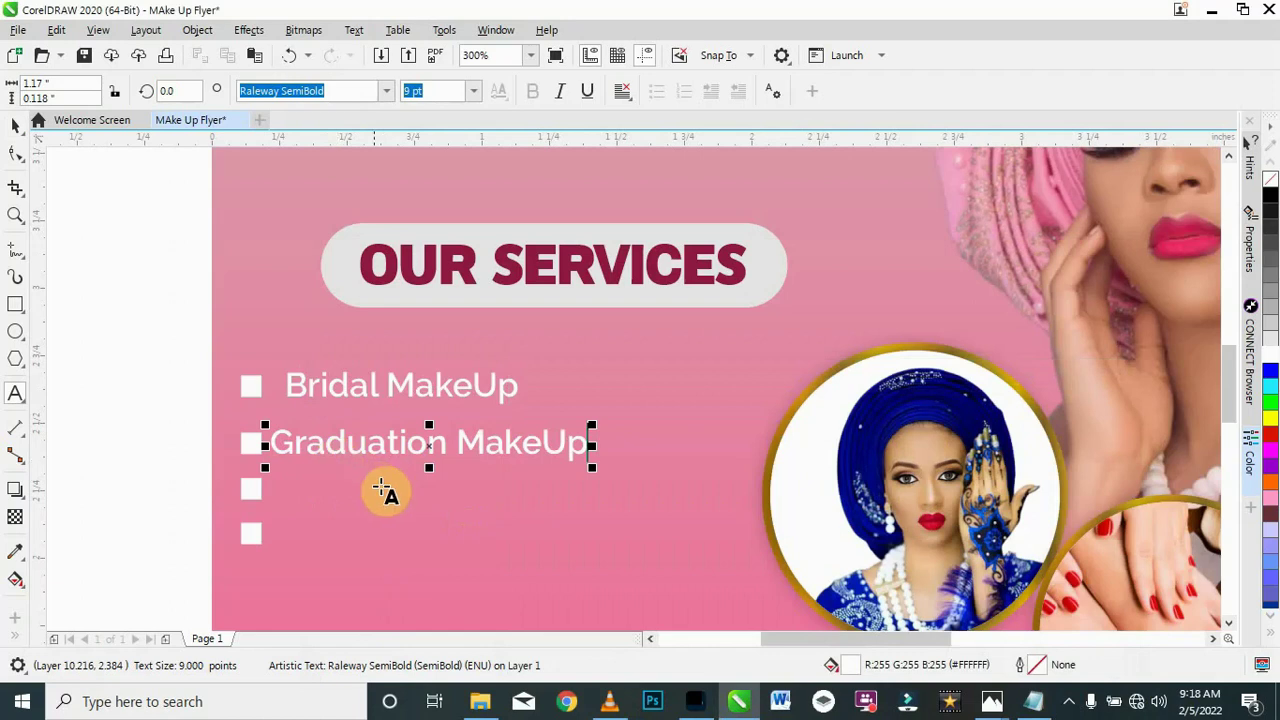
key(ctrl+space)
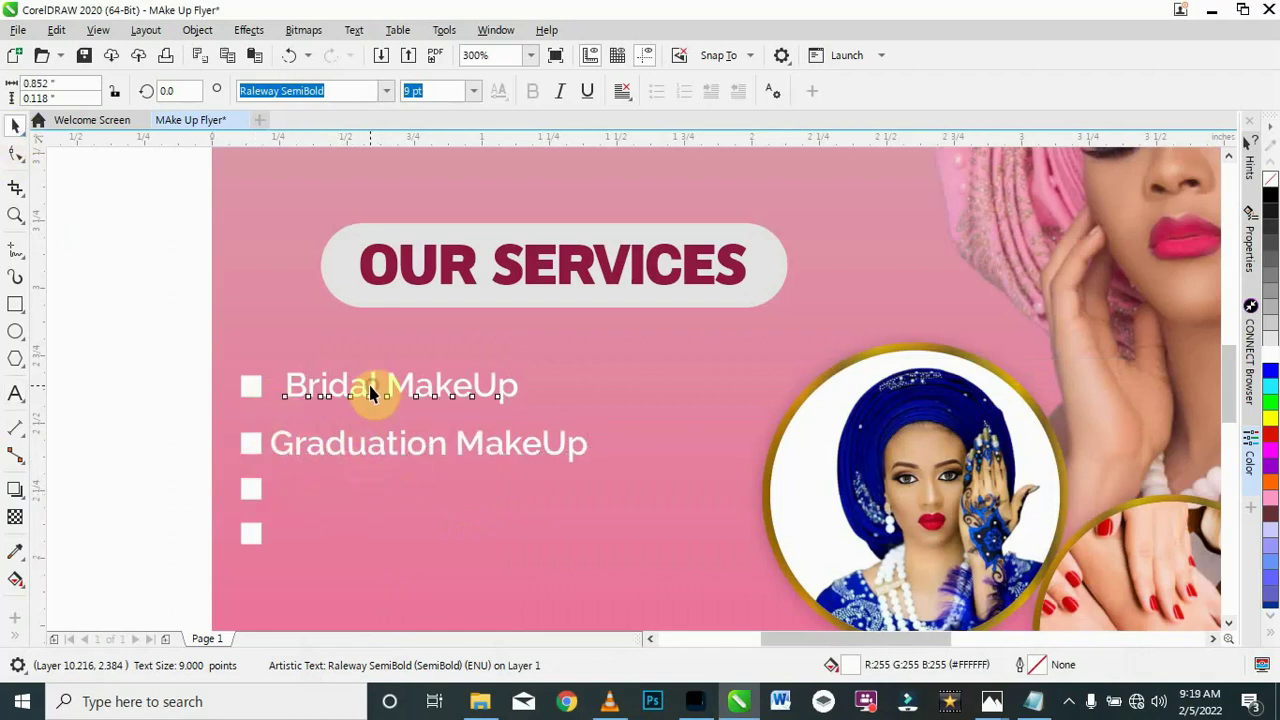
Step: Move the Bridal MakeUp line left to align with Graduation MakeUp, and copy the Graduation MakeUp line straight down to the third bullet
drag(370, 390, 357, 391)
click(394, 446)
drag(429, 446, 432, 493)
click(474, 315)
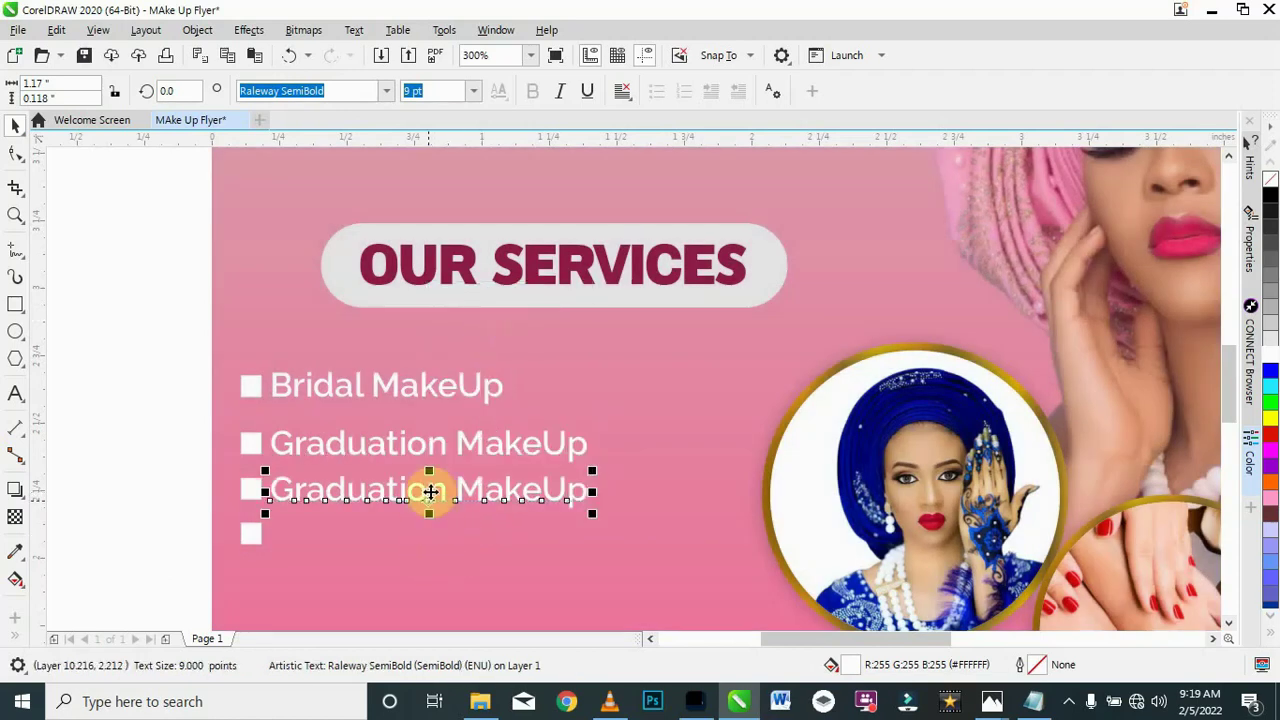
Step: Replace the text beside the third bullet with "Matriculation MakeUp" copied from the Texts file in Notepad
double_click(402, 495)
key(ctrl+a)
click(1034, 701)
drag(474, 397, 322, 397)
key(ctrl+c)
click(920, 237)
key(ctrl+v)
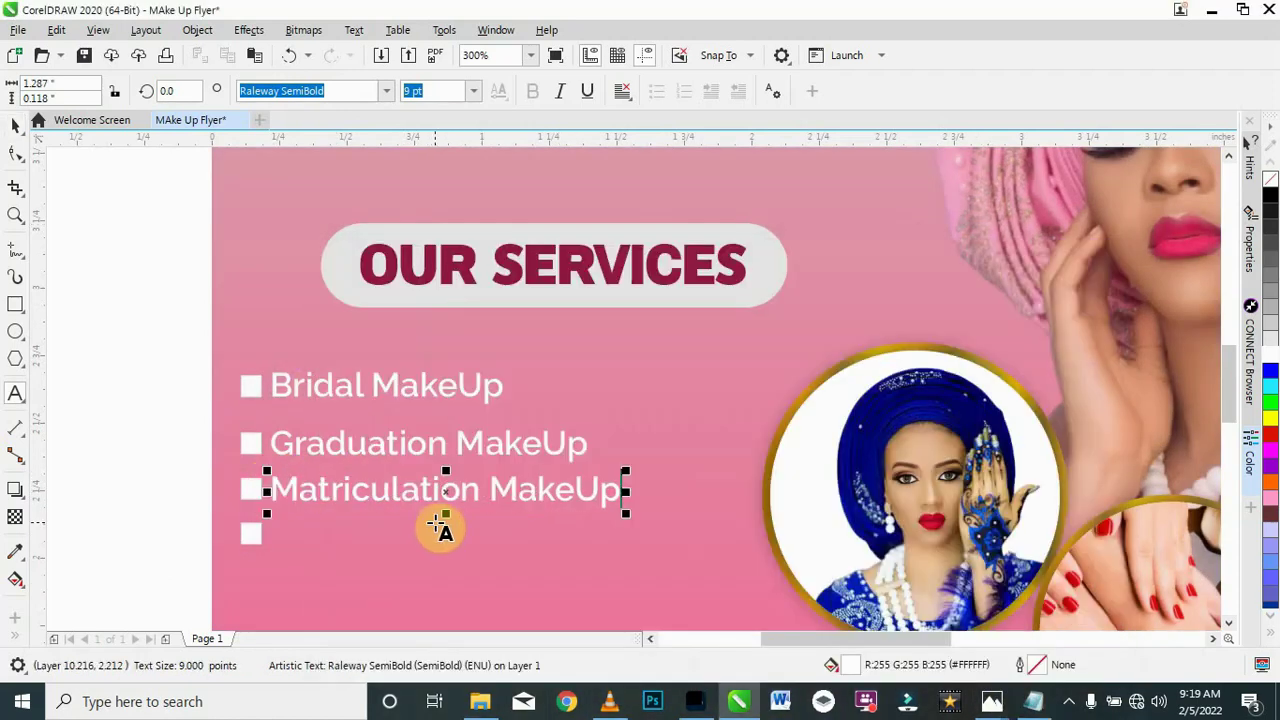
Step: Copy the Matriculation MakeUp line down beside the fourth bullet
click(15, 138)
click(445, 492)
drag(445, 492, 437, 534)
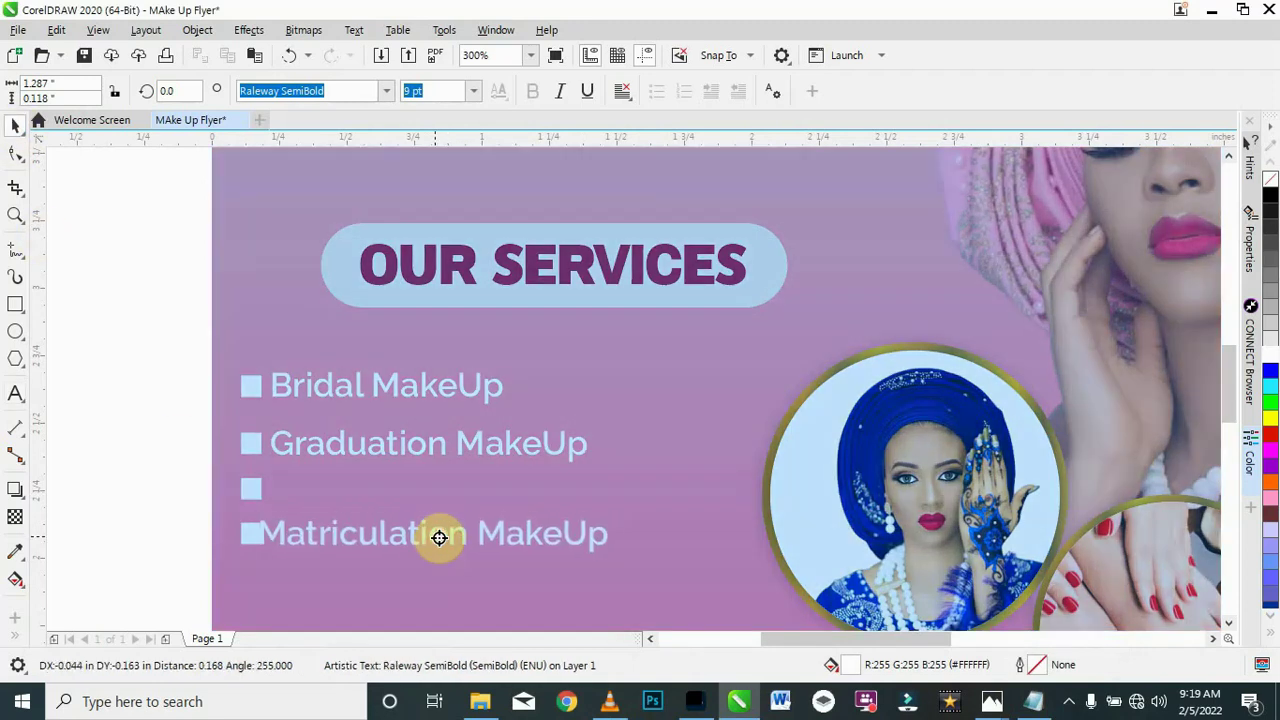
click(500, 357)
Step: Replace the text beside the fourth bullet with "Pedicure & Manicure" copied from the Texts file in Notepad, leaving the text deselected
double_click(523, 535)
key(ctrl+a)
click(907, 701)
drag(466, 414, 314, 414)
key(ctrl+c)
click(314, 414)
key(ctrl+v)
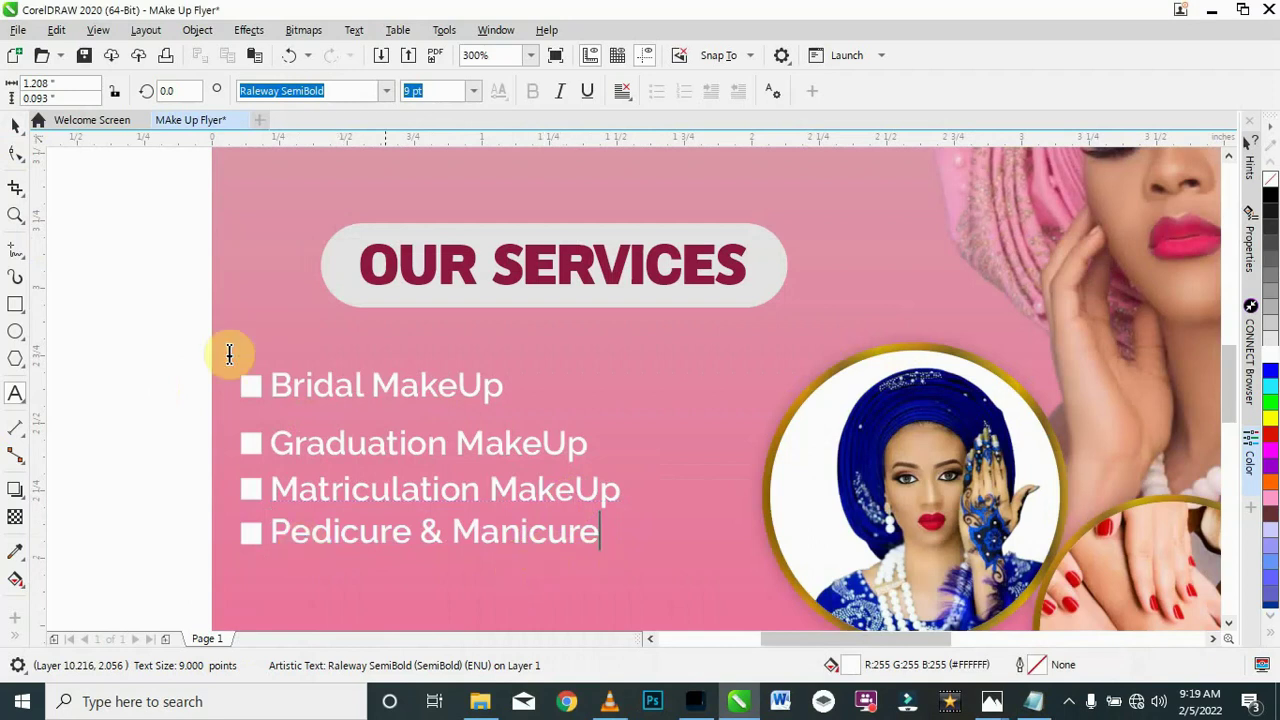
click(15, 122)
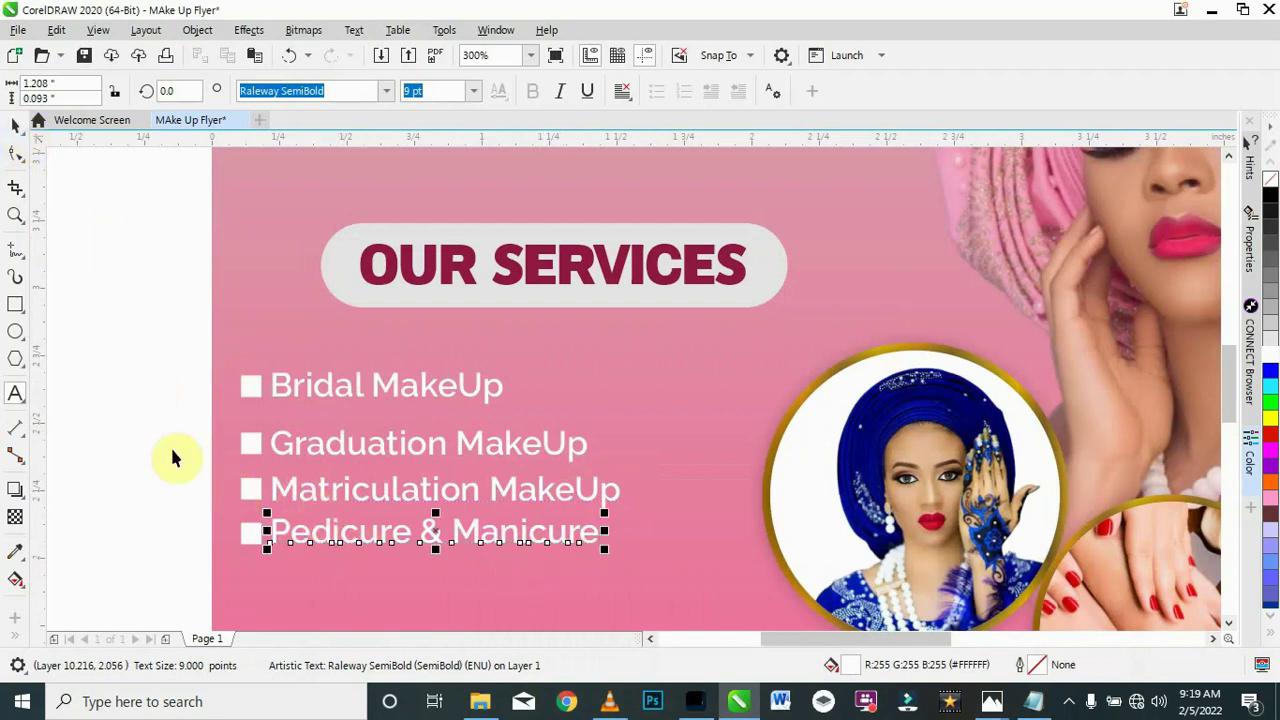
key(Escape)
scroll(505, 500, down, 2)
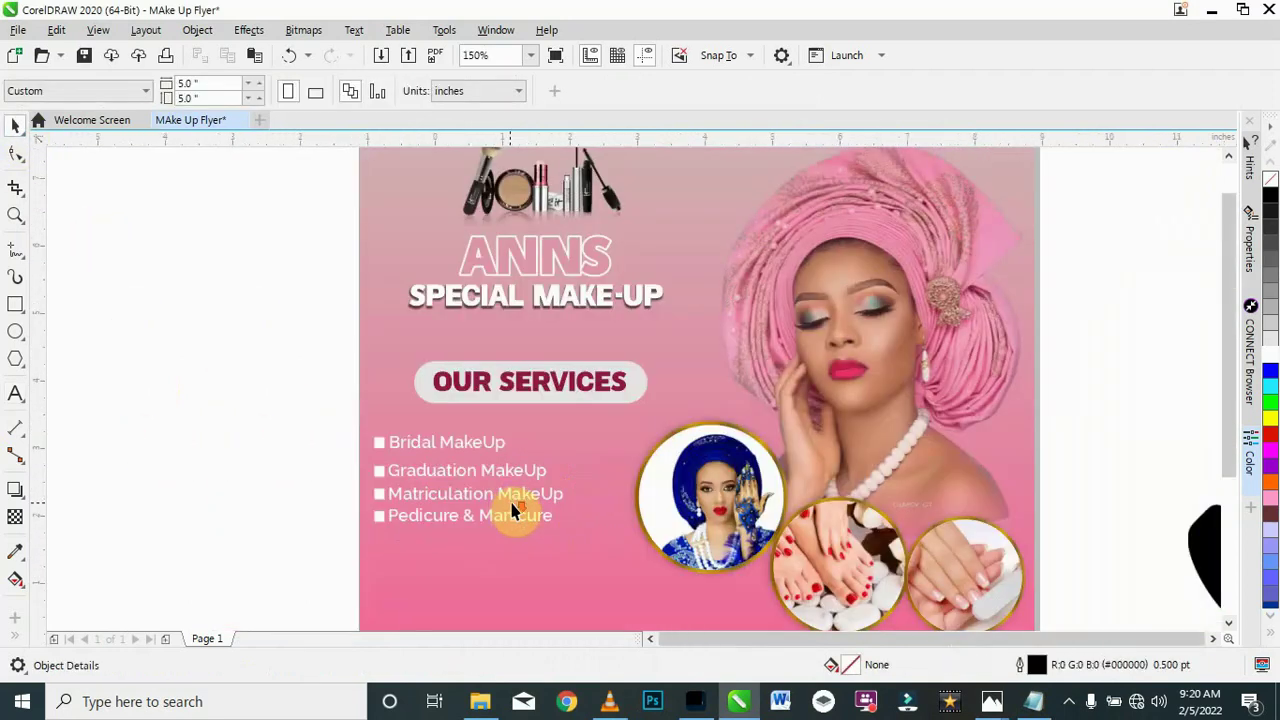
scroll(512, 510, down, 2)
scroll(565, 432, down, 2)
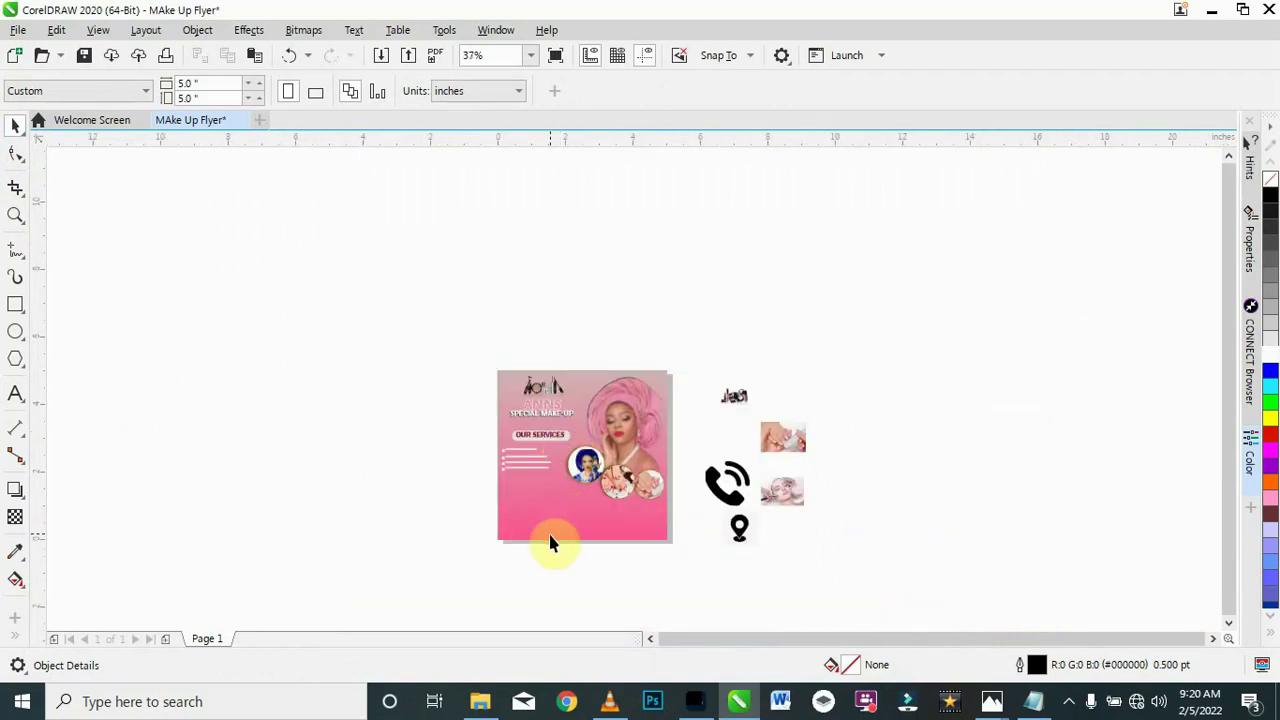
Step: Move the facial treatment photo from beside the page onto the flyer, below the services list
scroll(550, 552, up, 2)
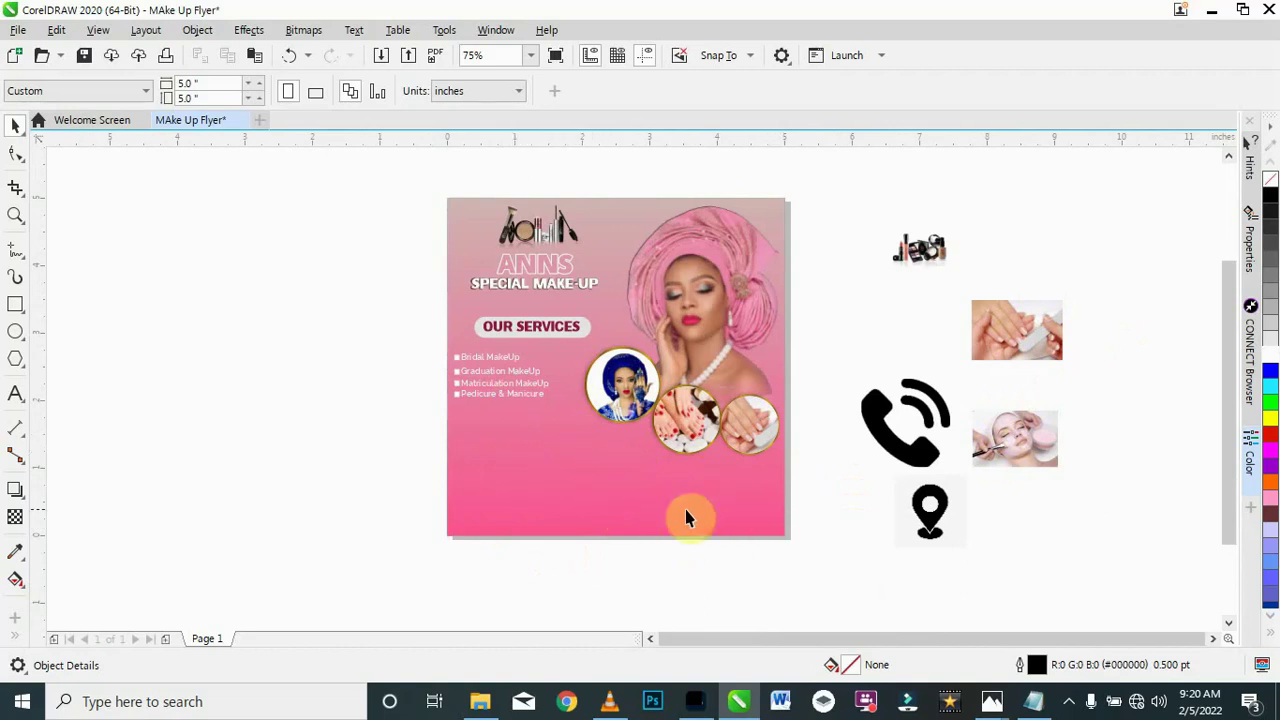
drag(1038, 450, 560, 490)
scroll(535, 525, up, 4)
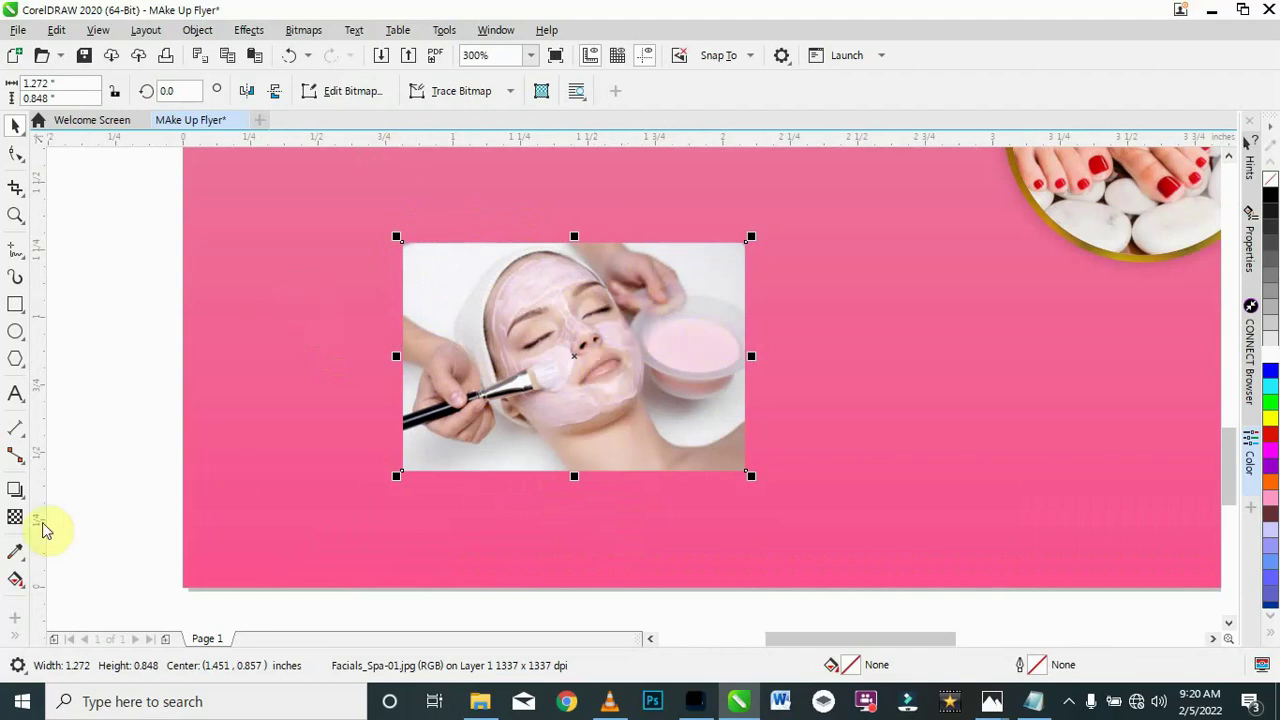
Step: Fade the facial photo's bottom edge with a linear transparency and convert it to a 300 dpi RGB bitmap with transparent background
click(15, 518)
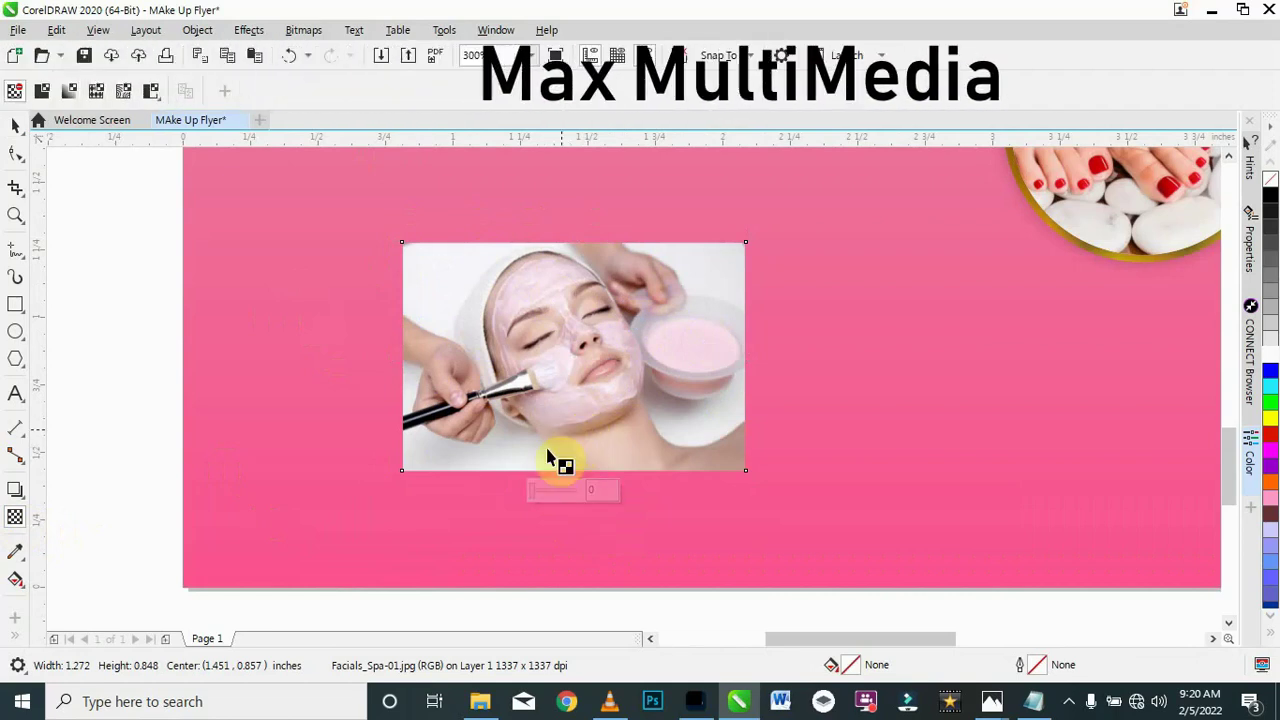
drag(564, 406, 564, 466)
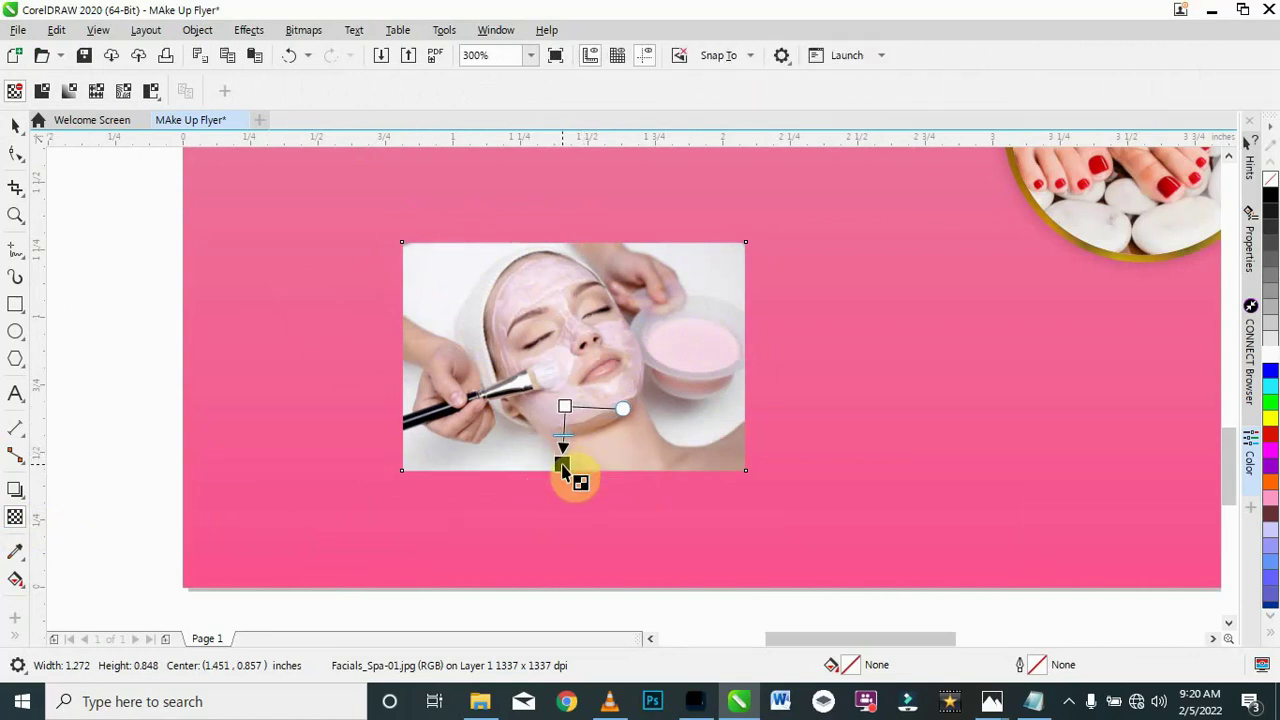
drag(563, 474, 565, 469)
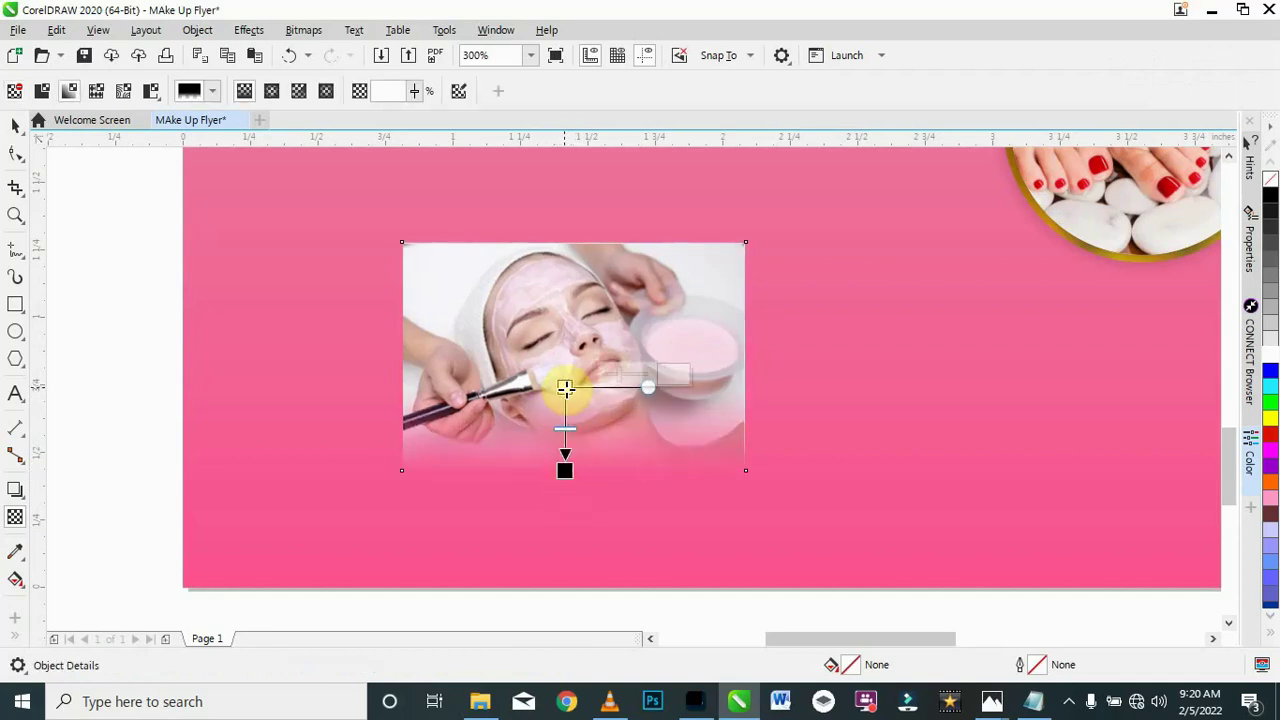
drag(565, 388, 566, 380)
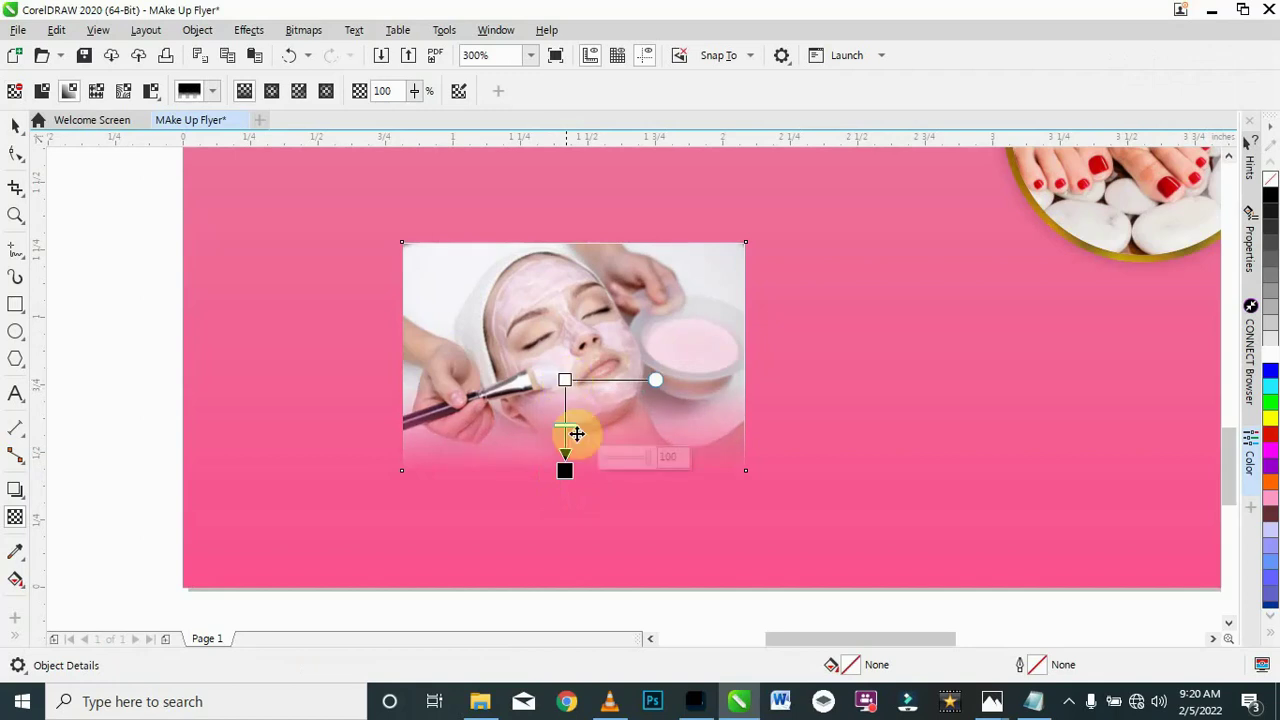
click(305, 33)
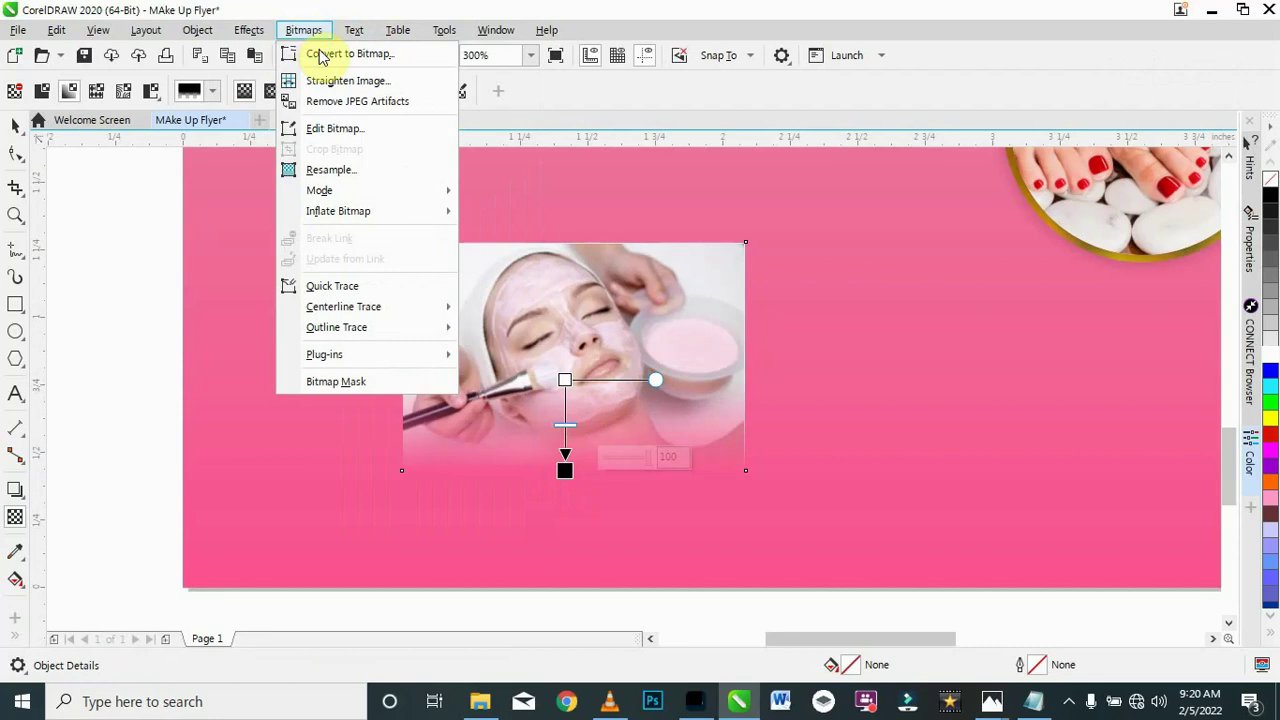
click(330, 55)
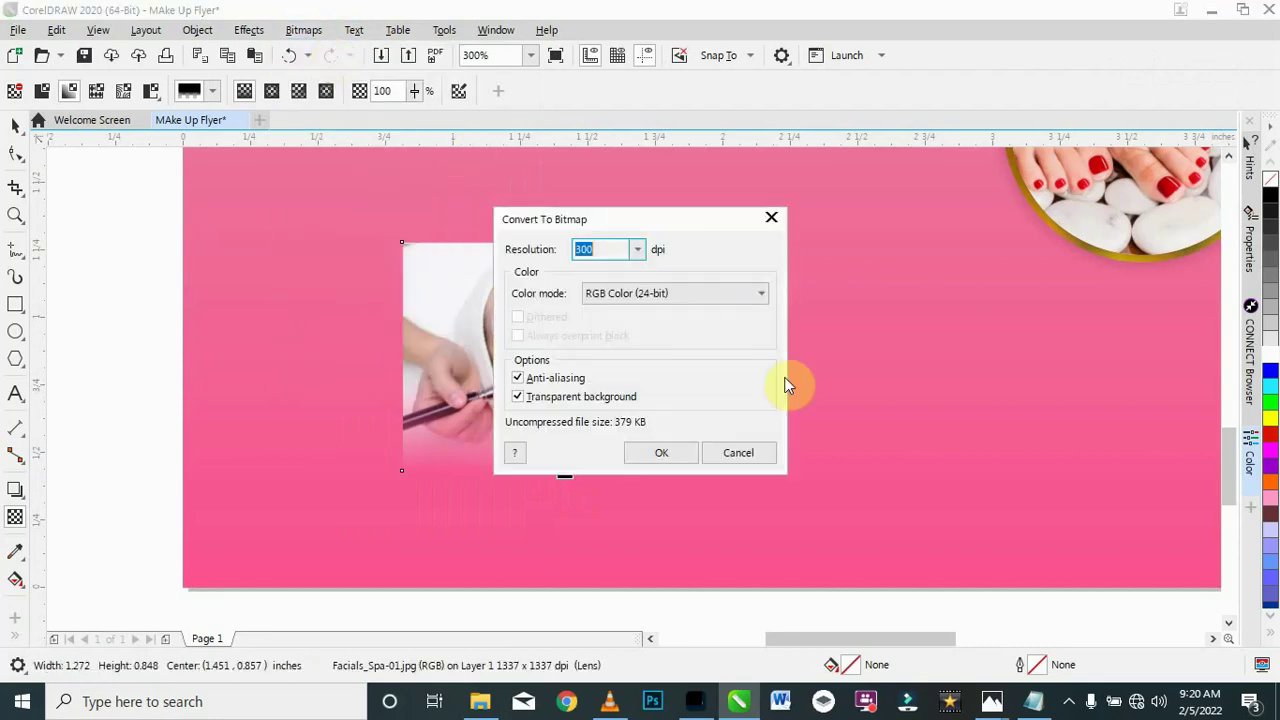
click(661, 452)
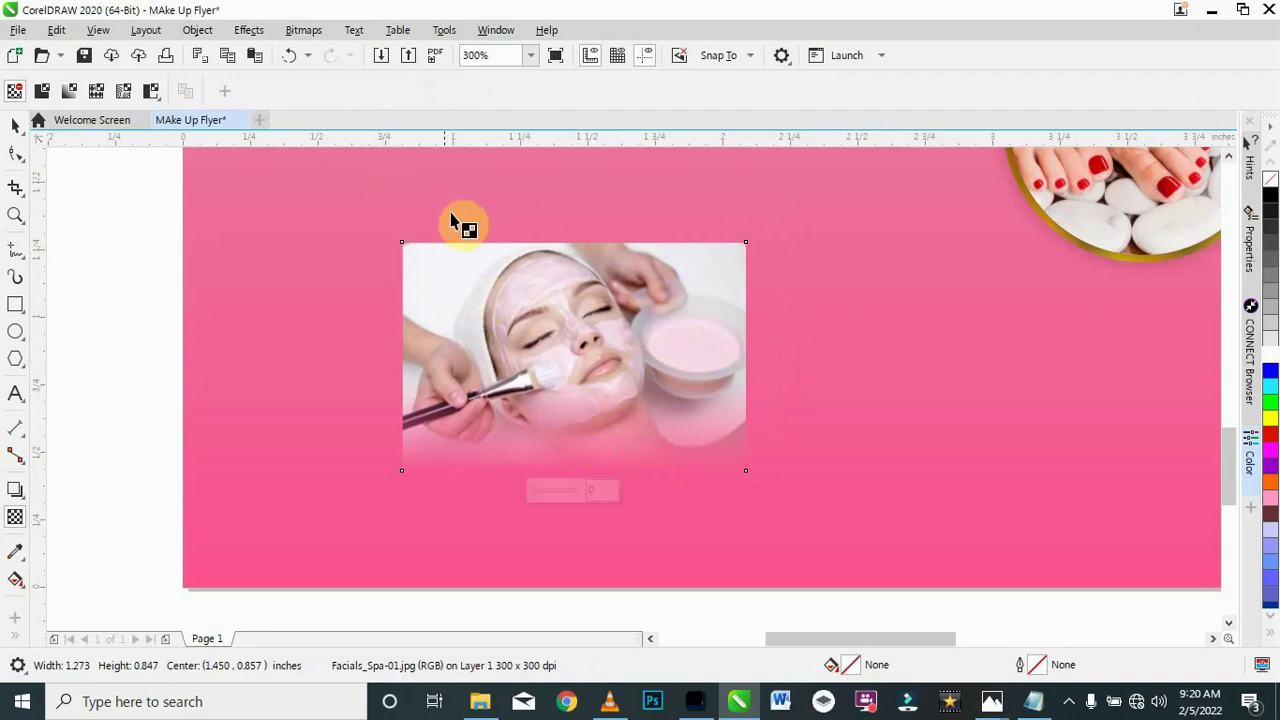
Step: Fade the facial photo's right edge with a linear transparency and convert the result to a bitmap
drag(640, 341, 745, 343)
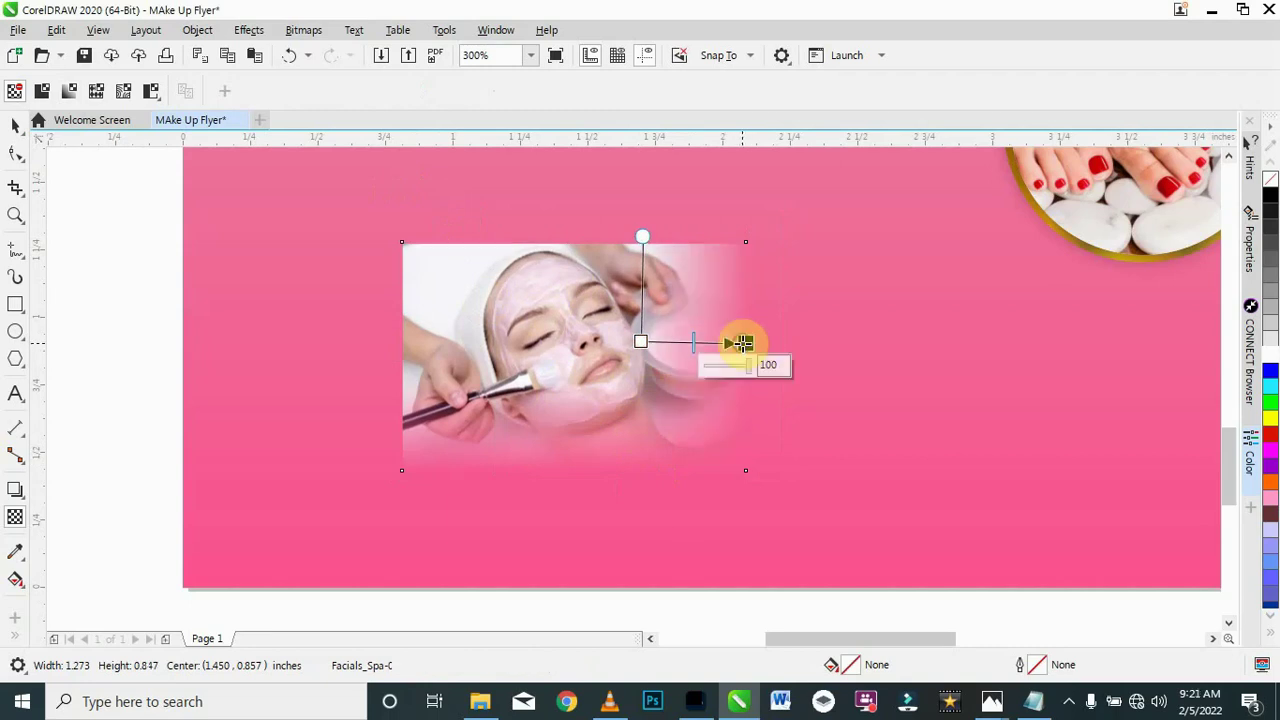
click(311, 31)
click(343, 50)
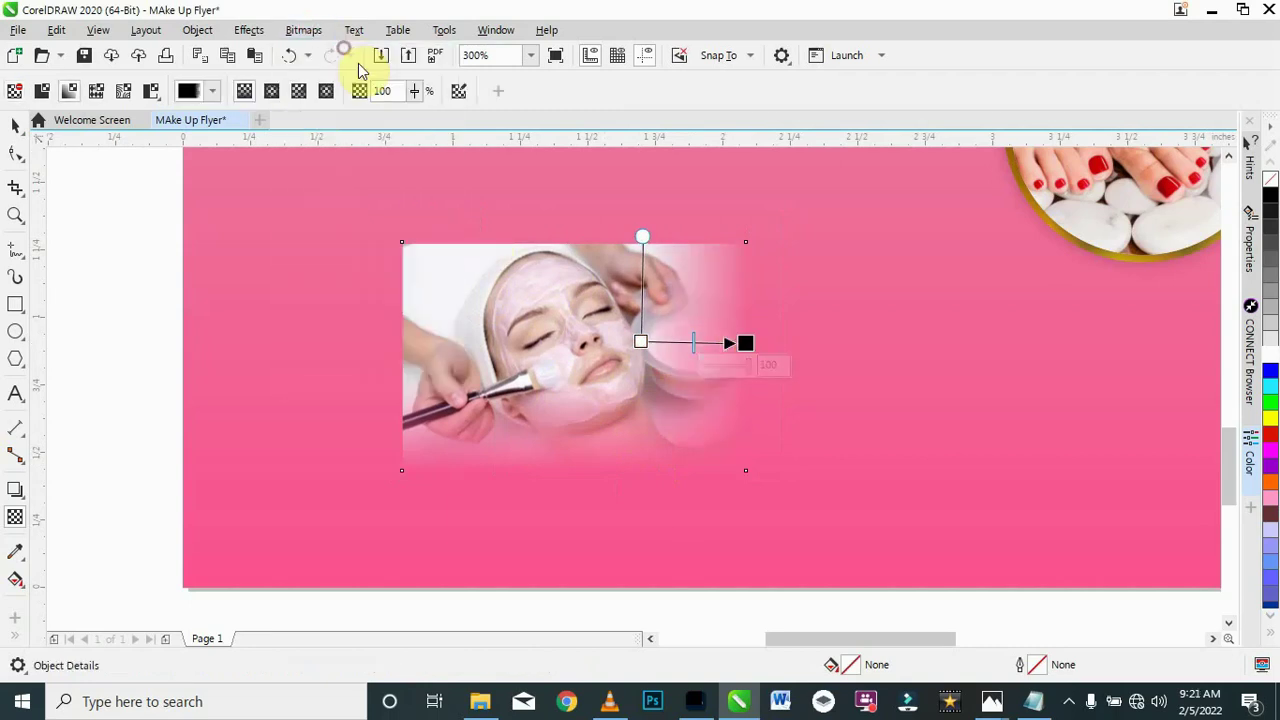
click(660, 454)
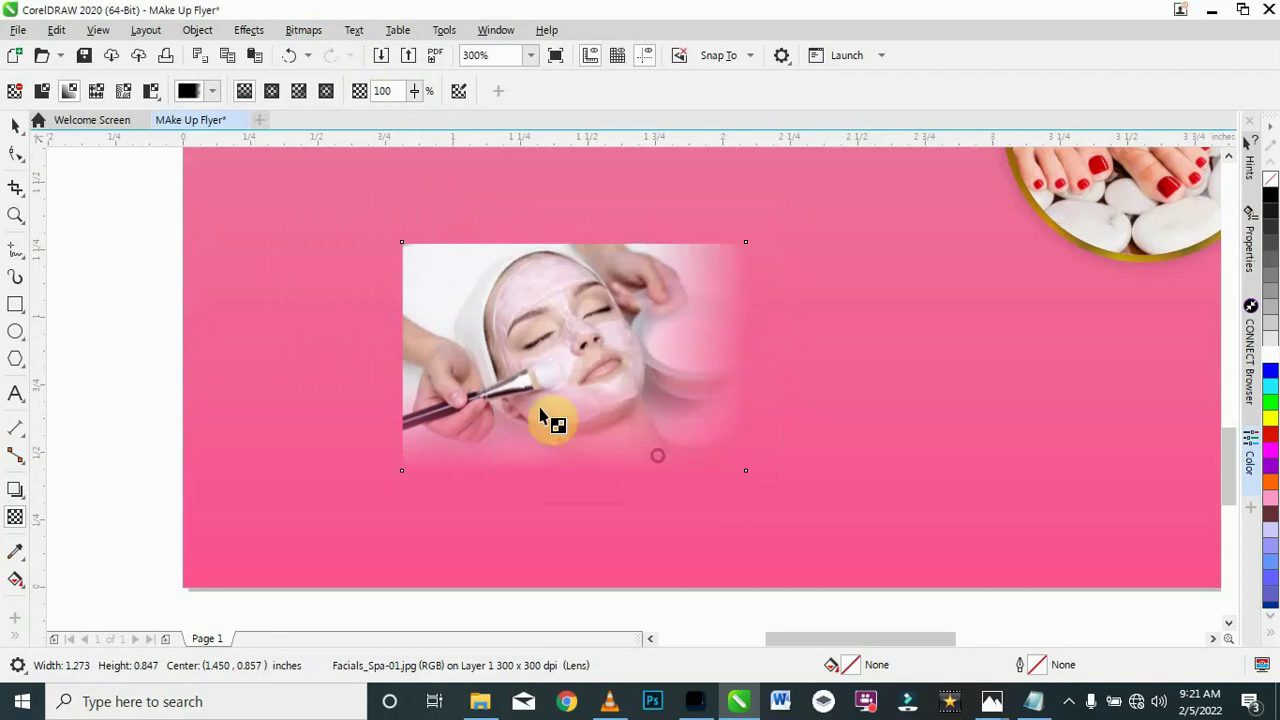
Step: Fade the facial photo's left edge with a linear transparency and convert it to a 300 dpi RGB bitmap with transparent background
drag(472, 352, 401, 345)
click(304, 30)
click(323, 53)
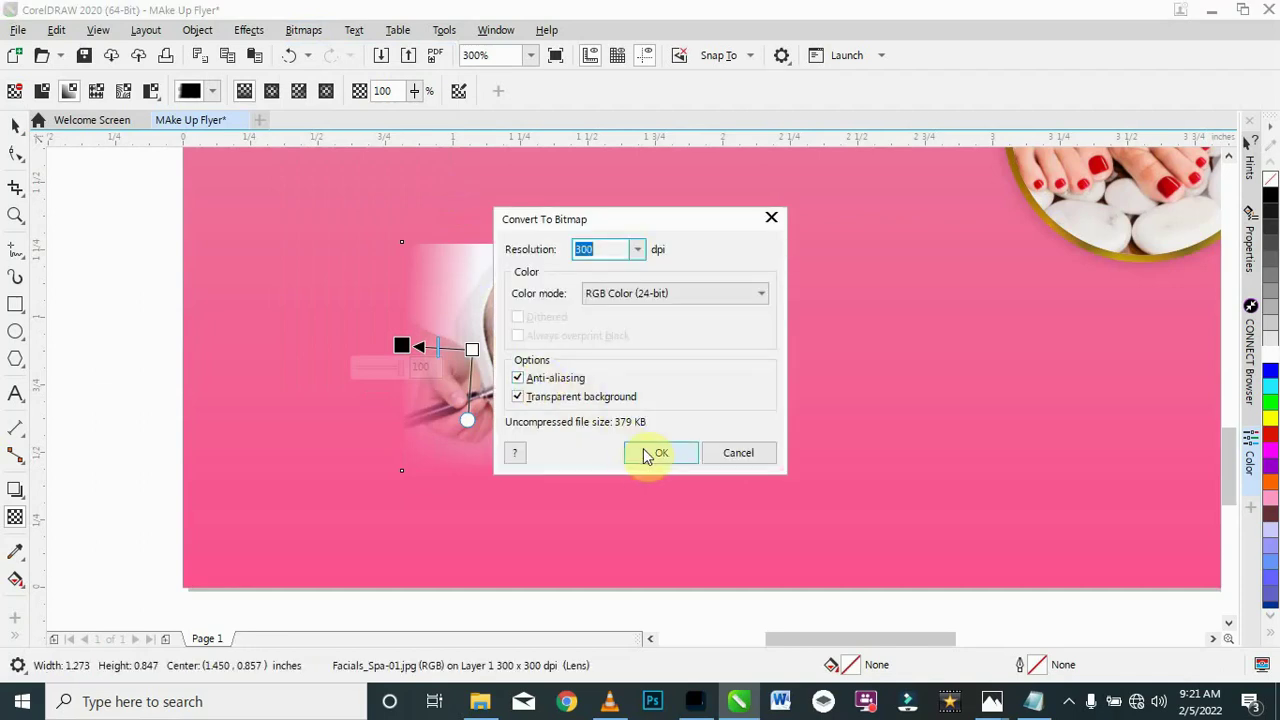
click(657, 453)
Step: Fade the facial photo's top edge with an adjusted linear transparency and convert the result to a bitmap
drag(560, 300, 560, 241)
drag(552, 295, 561, 295)
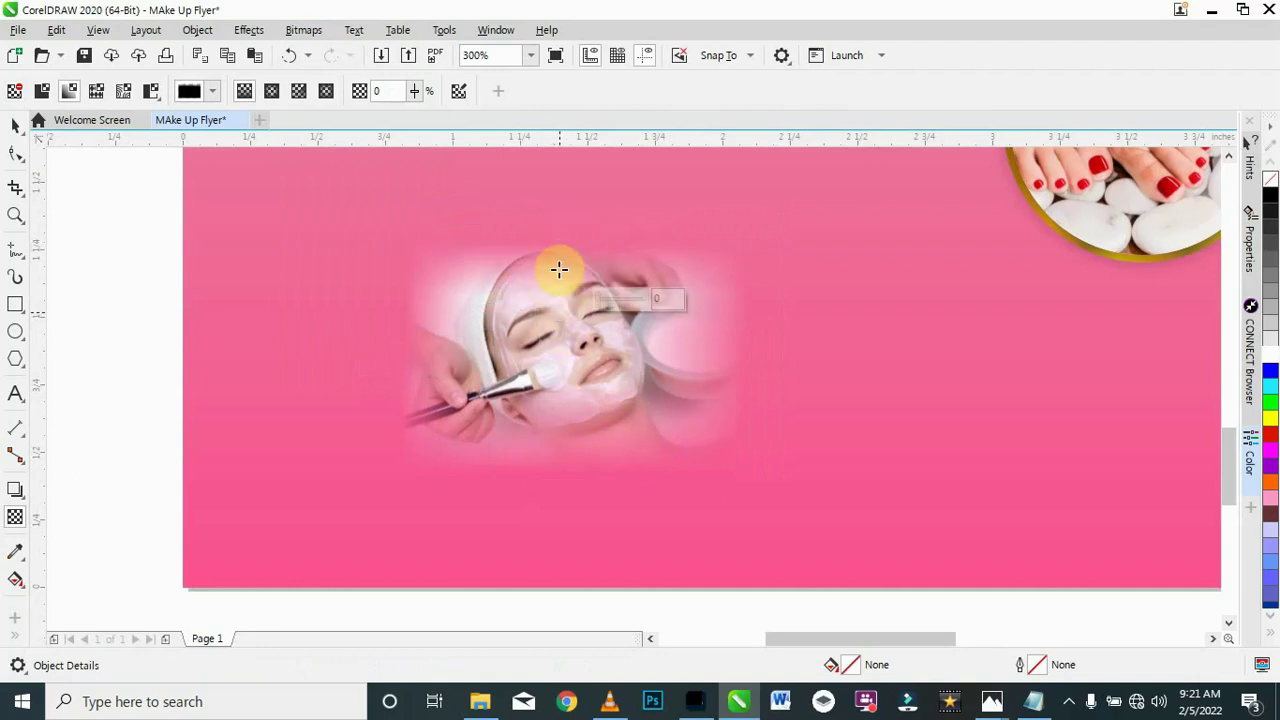
click(561, 244)
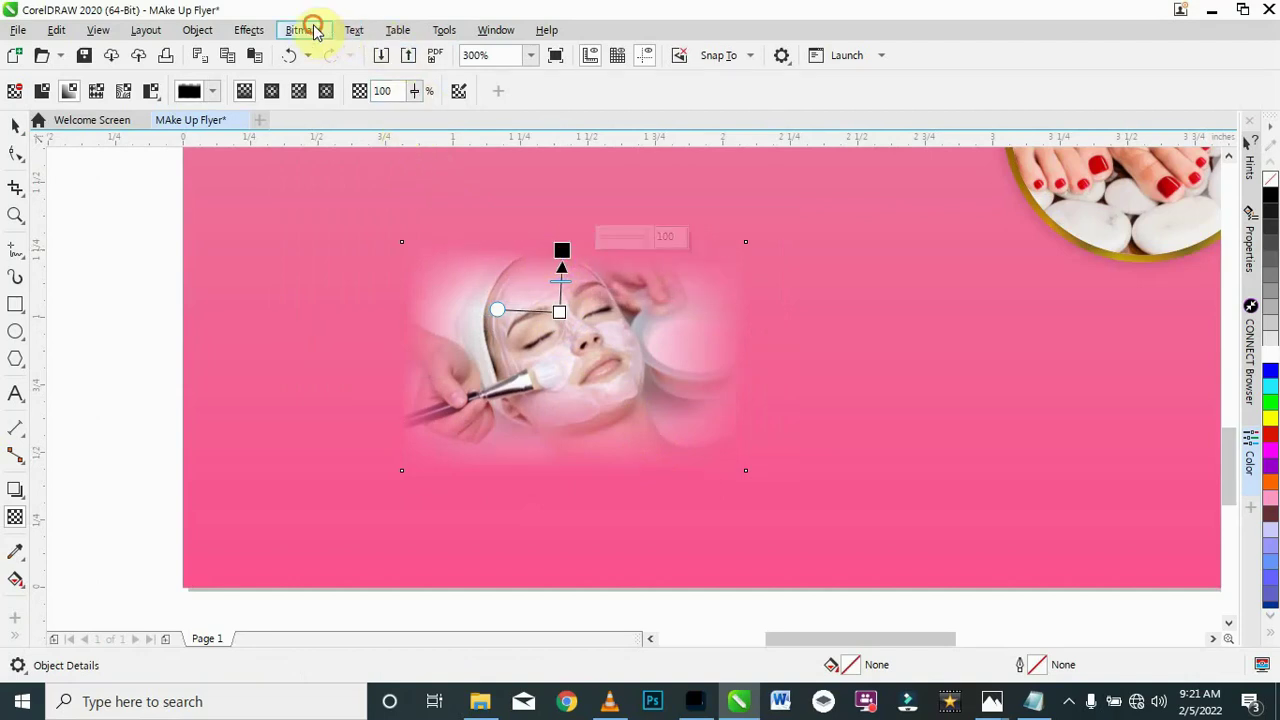
click(354, 30)
mouse_move(320, 32)
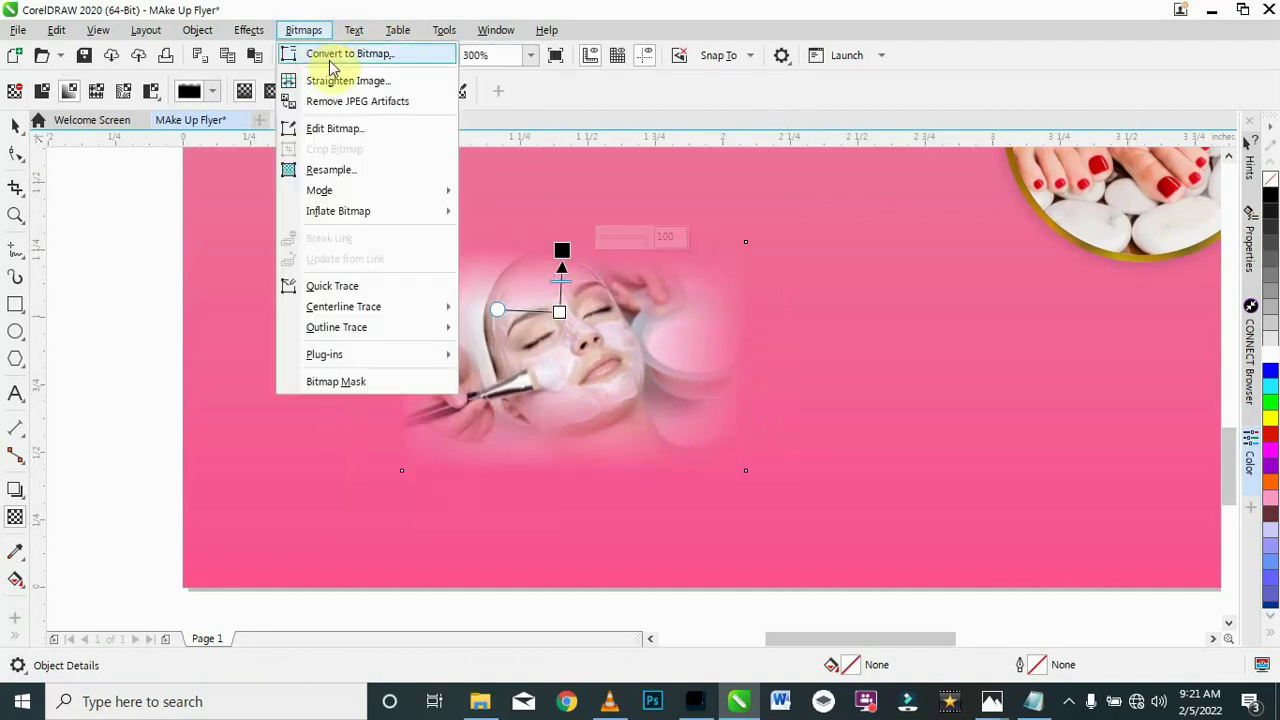
click(329, 53)
click(660, 454)
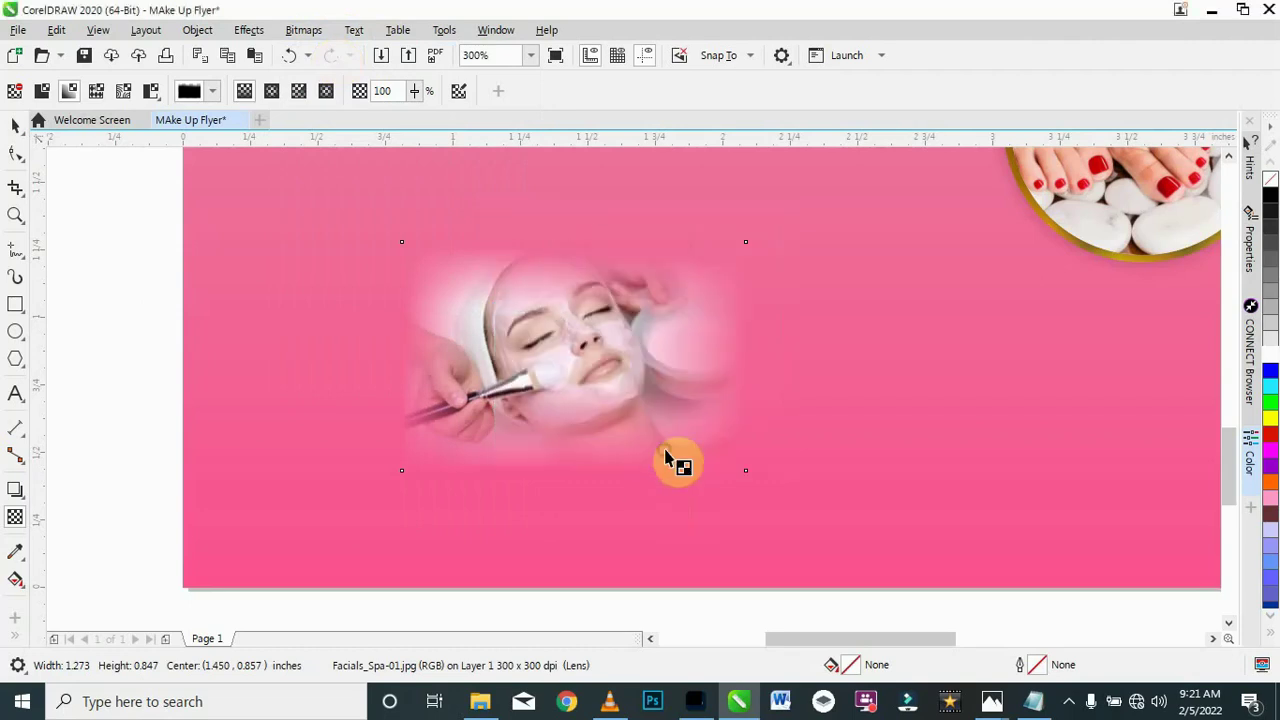
Step: Enlarge the faded facial photo to about 2.7 by 1.8 inches and place it in the flyer's lower-left area under the services list
scroll(665, 455, down, 1)
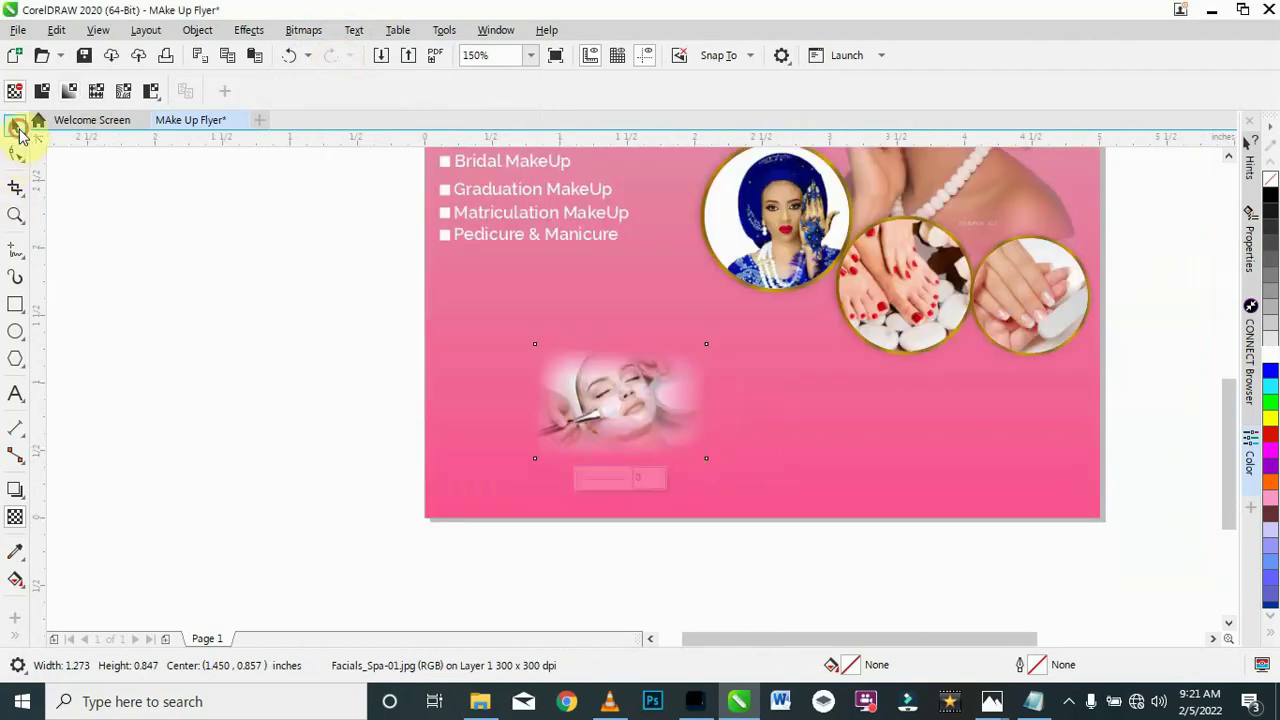
click(18, 130)
drag(707, 462, 681, 416)
drag(803, 521, 831, 540)
drag(704, 451, 661, 418)
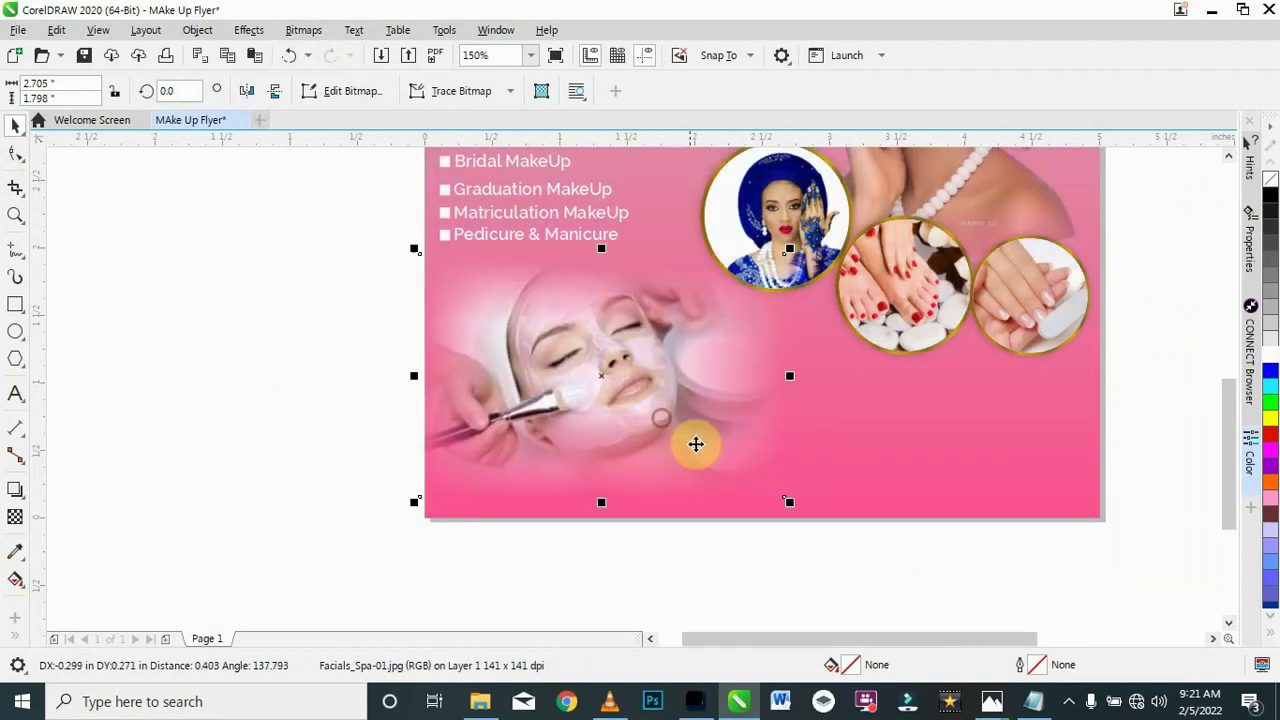
Step: Apply a uniform transparency of 86 to the enlarged facial photo
click(14, 519)
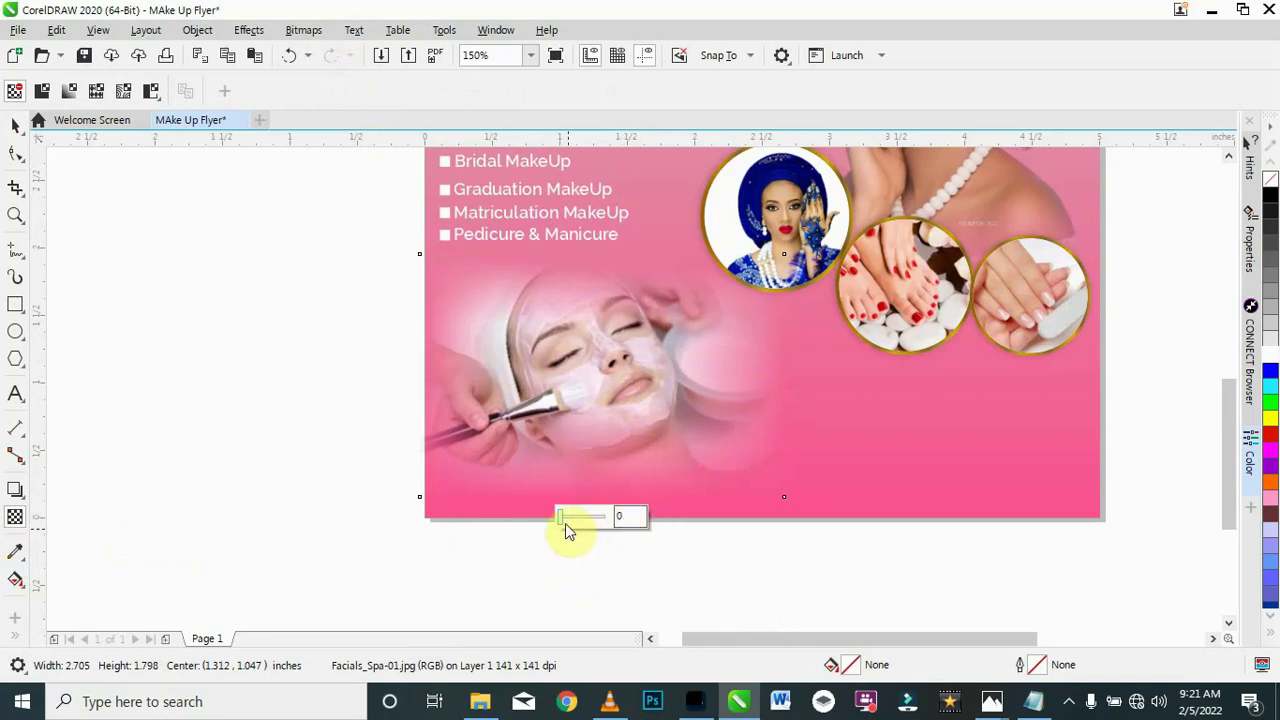
drag(565, 523, 570, 524)
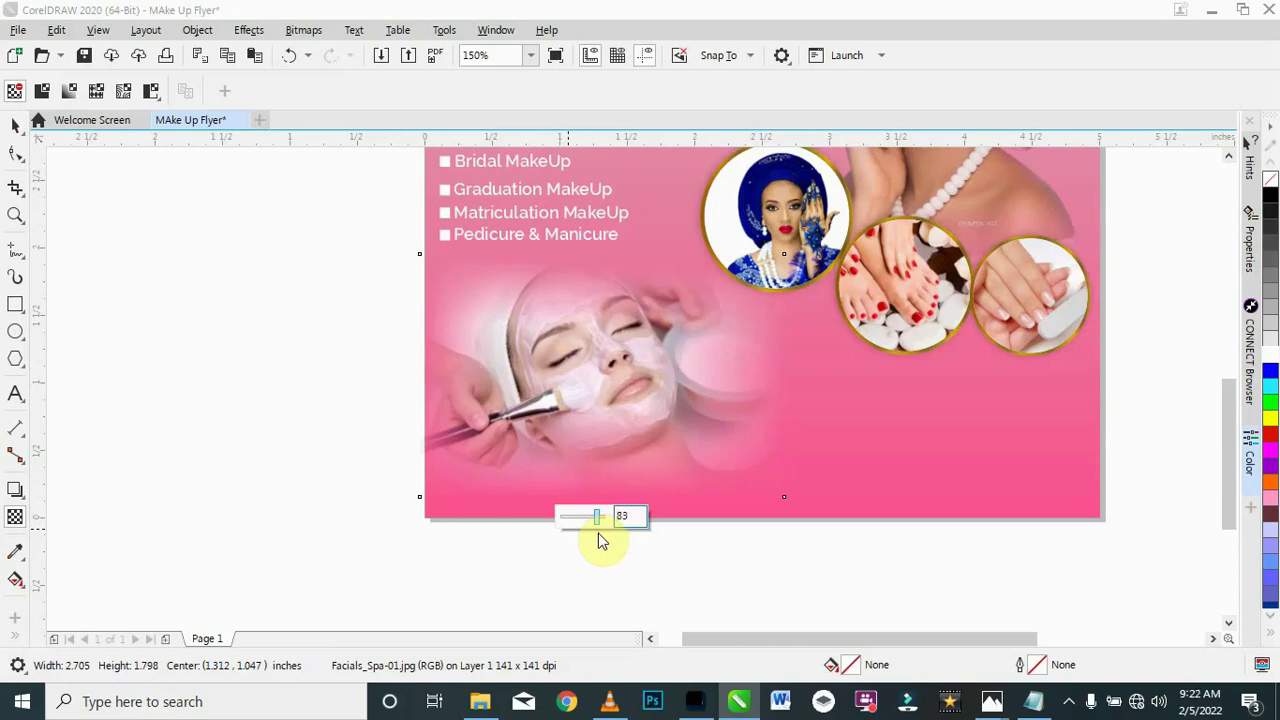
click(603, 523)
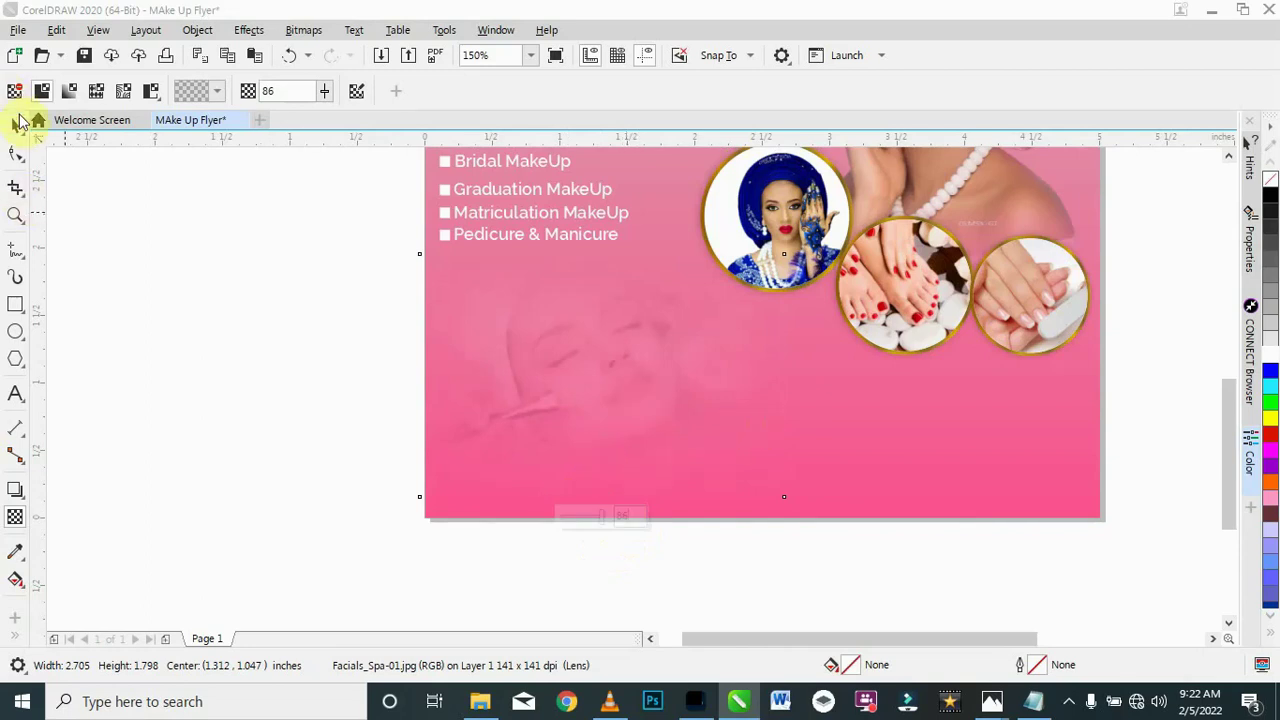
click(16, 123)
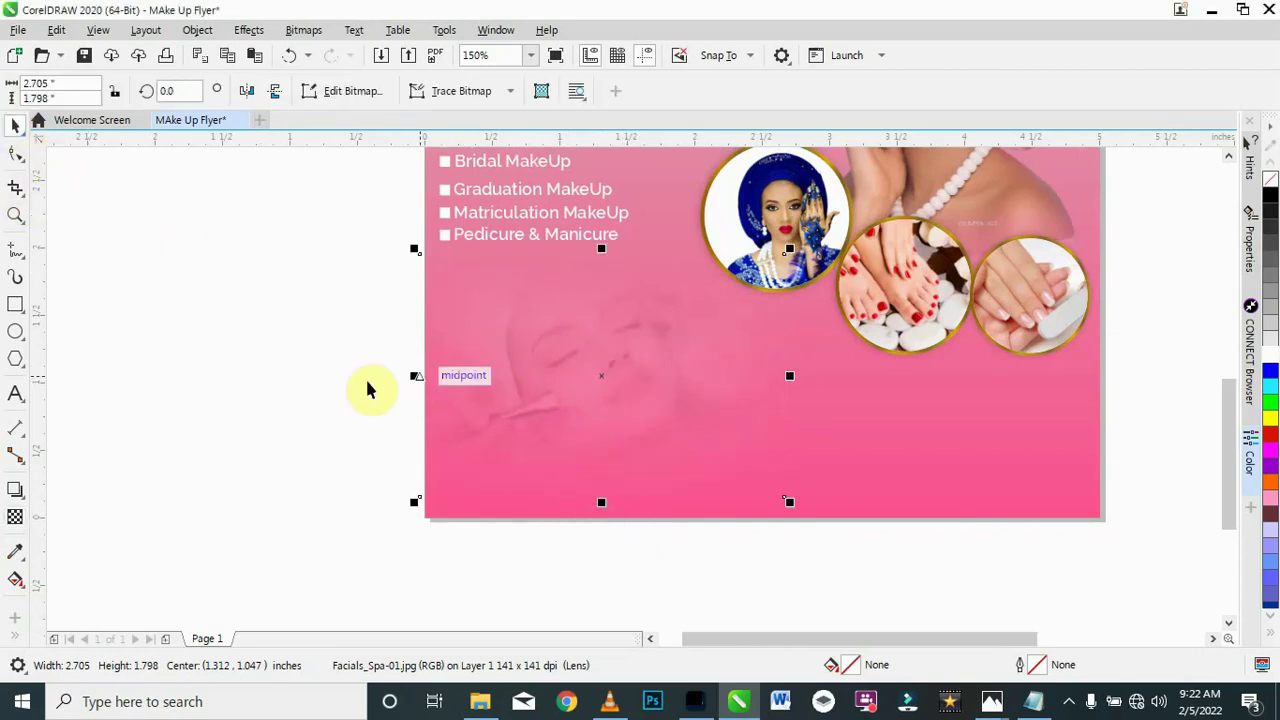
Step: PowerClip the transparent facial photo inside the flyer's pink background rectangle
right_click(653, 376)
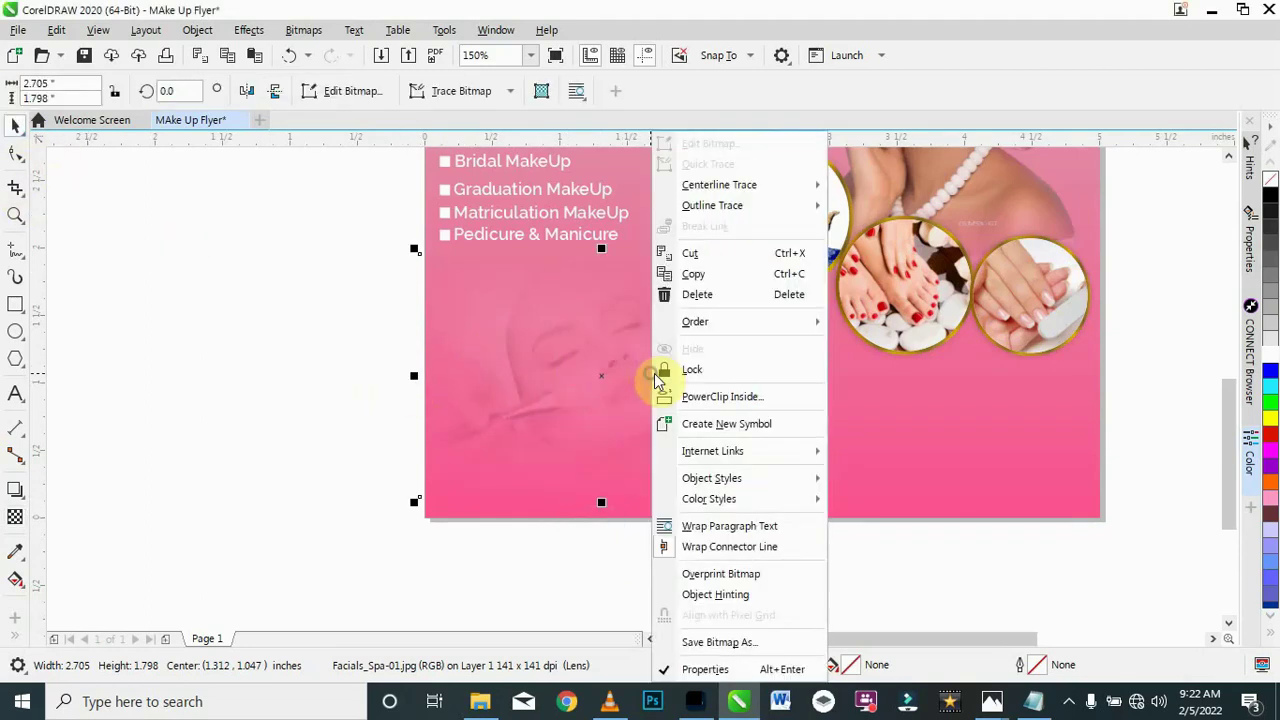
click(733, 396)
click(986, 463)
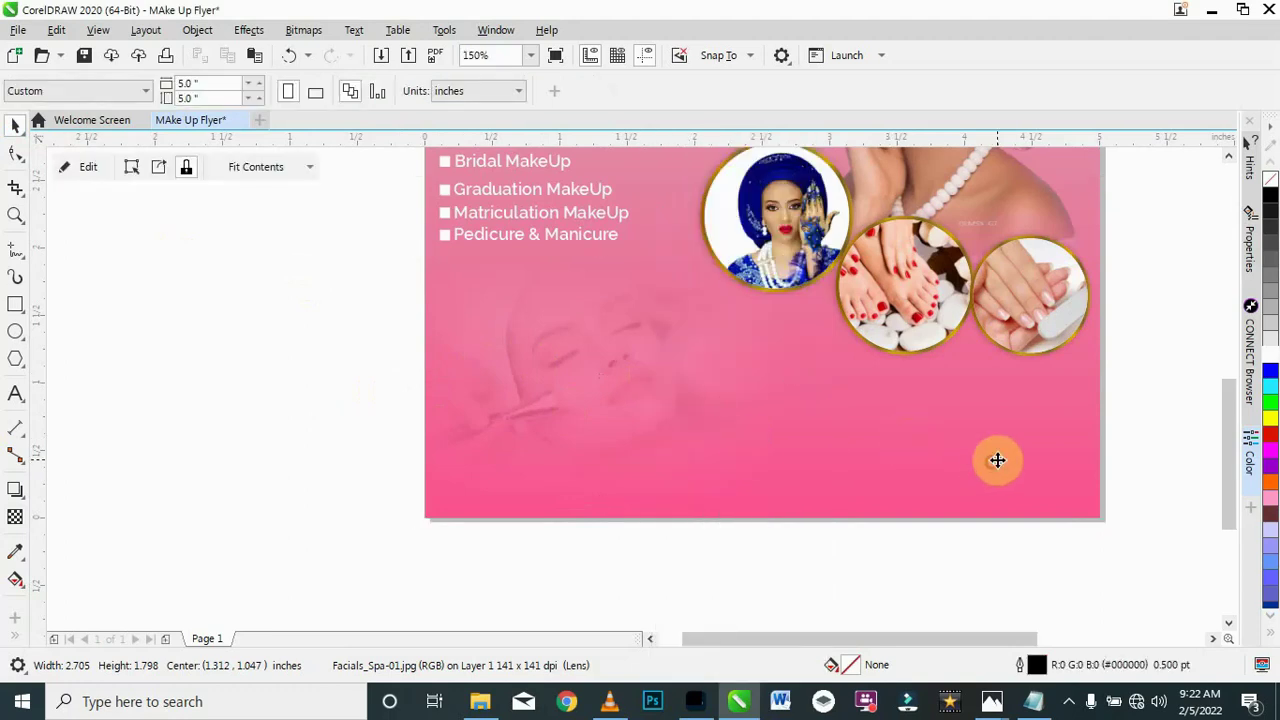
Step: Move the manicure photo from beside the page onto the flyer, just below the gold-ringed circle pictures
scroll(551, 368, down, 3)
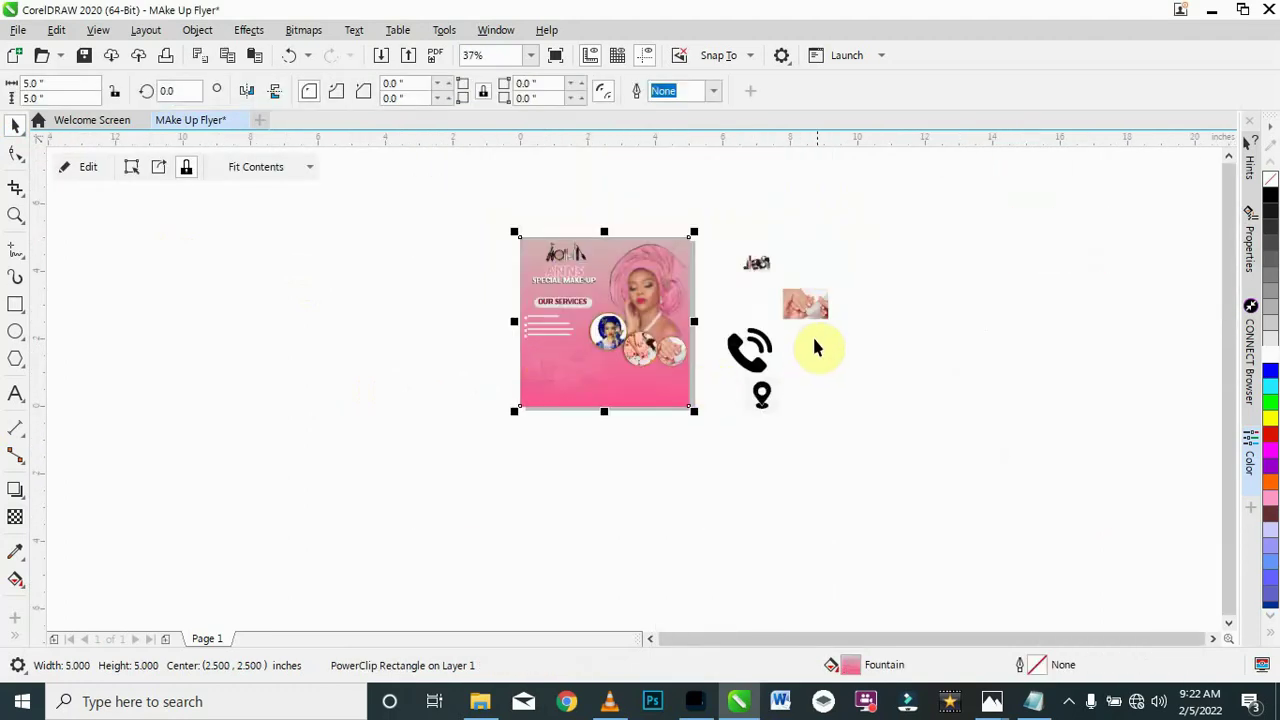
drag(820, 316, 663, 389)
scroll(658, 391, up, 3)
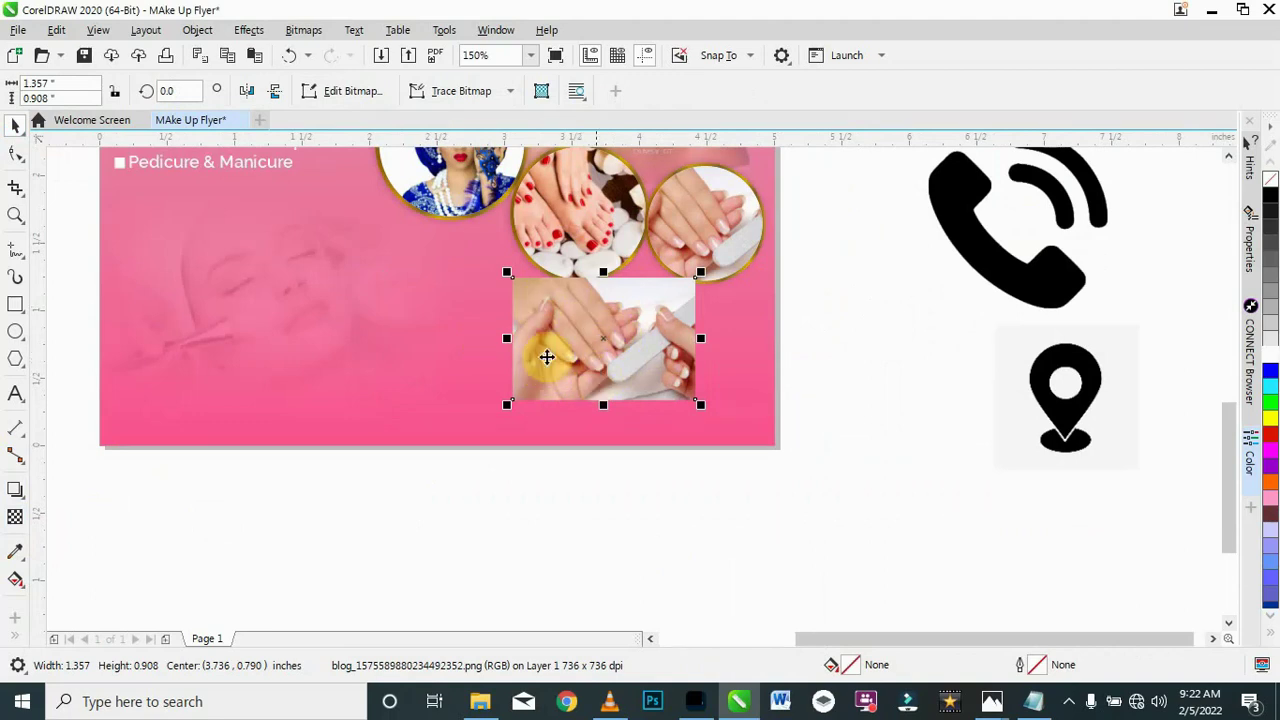
Step: Fade the manicure photo's right edge with a linear transparency and convert the result to a bitmap
scroll(546, 357, up, 2)
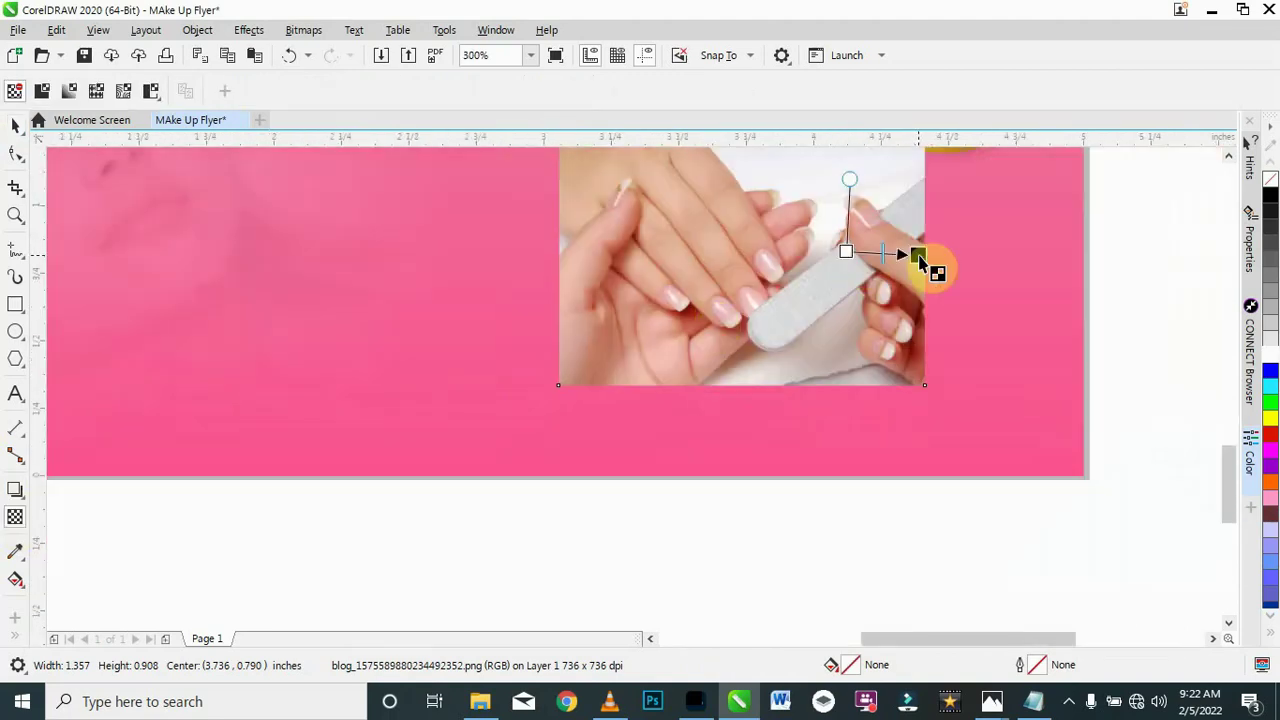
click(303, 29)
click(337, 54)
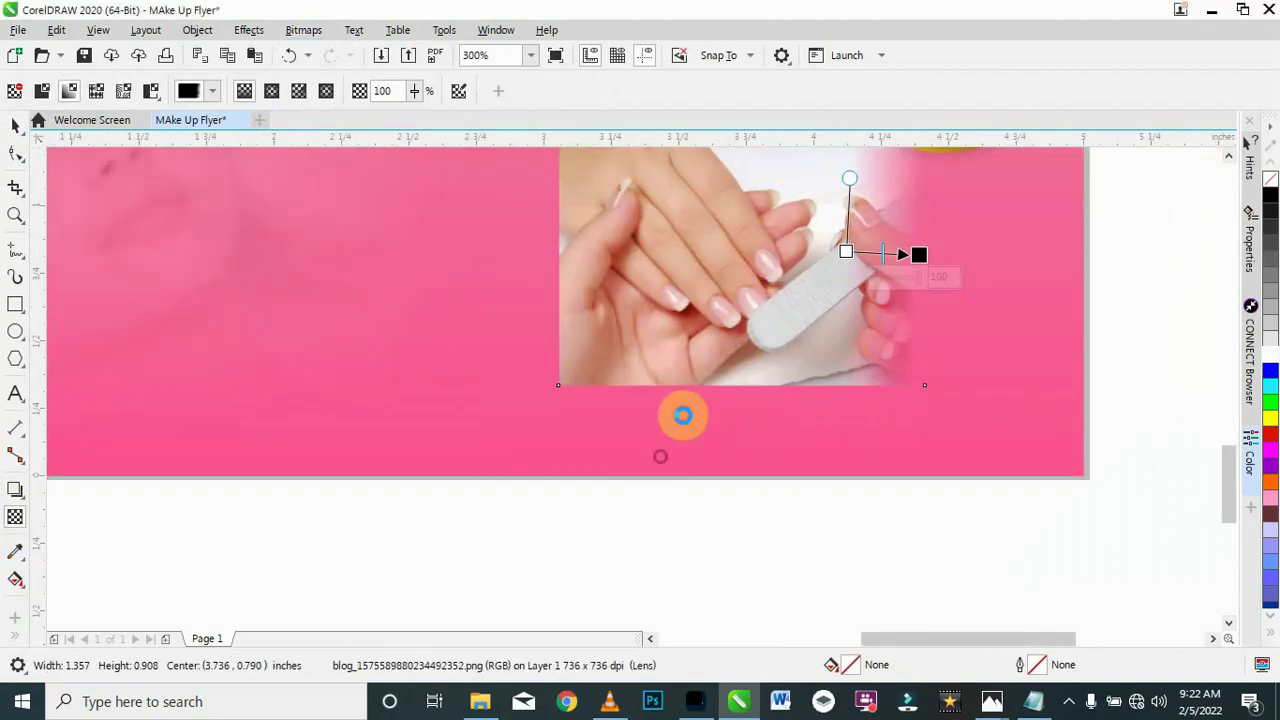
Step: Fade the manicure photo's bottom and left edges with linear transparency, converting it to a 300 dpi RGB bitmap with transparent background
drag(680, 414, 757, 391)
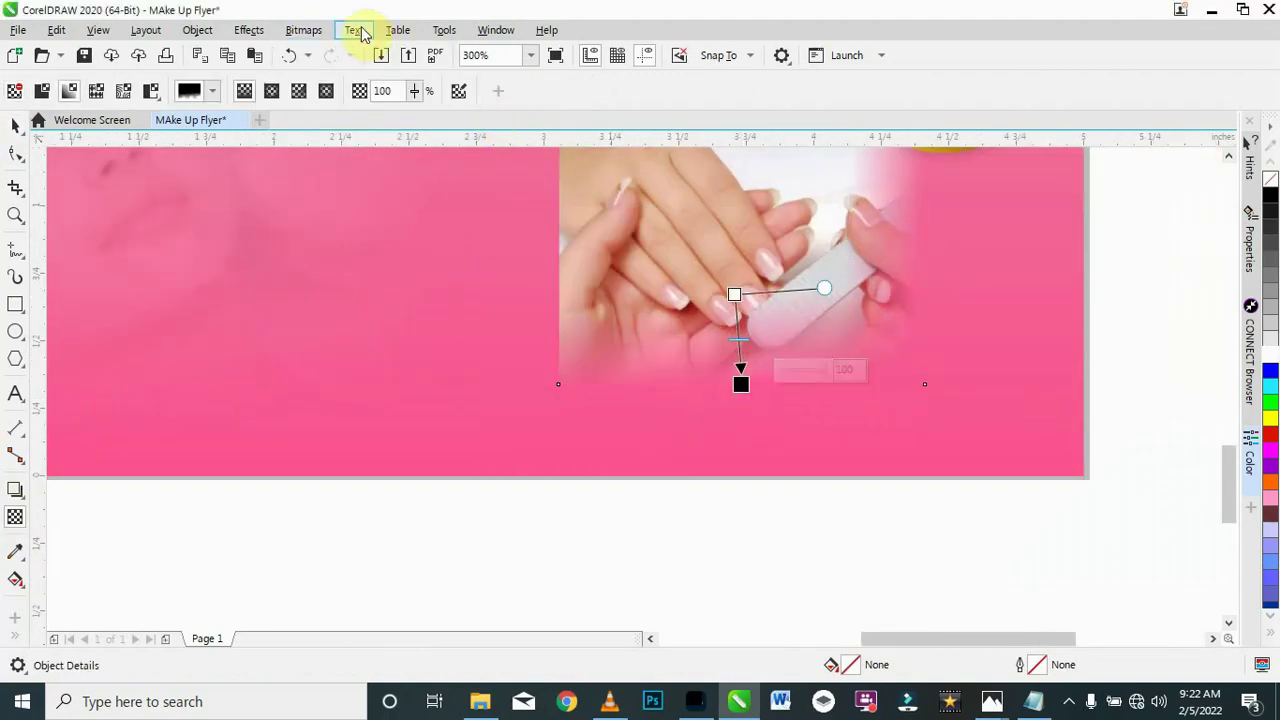
click(303, 29)
click(337, 54)
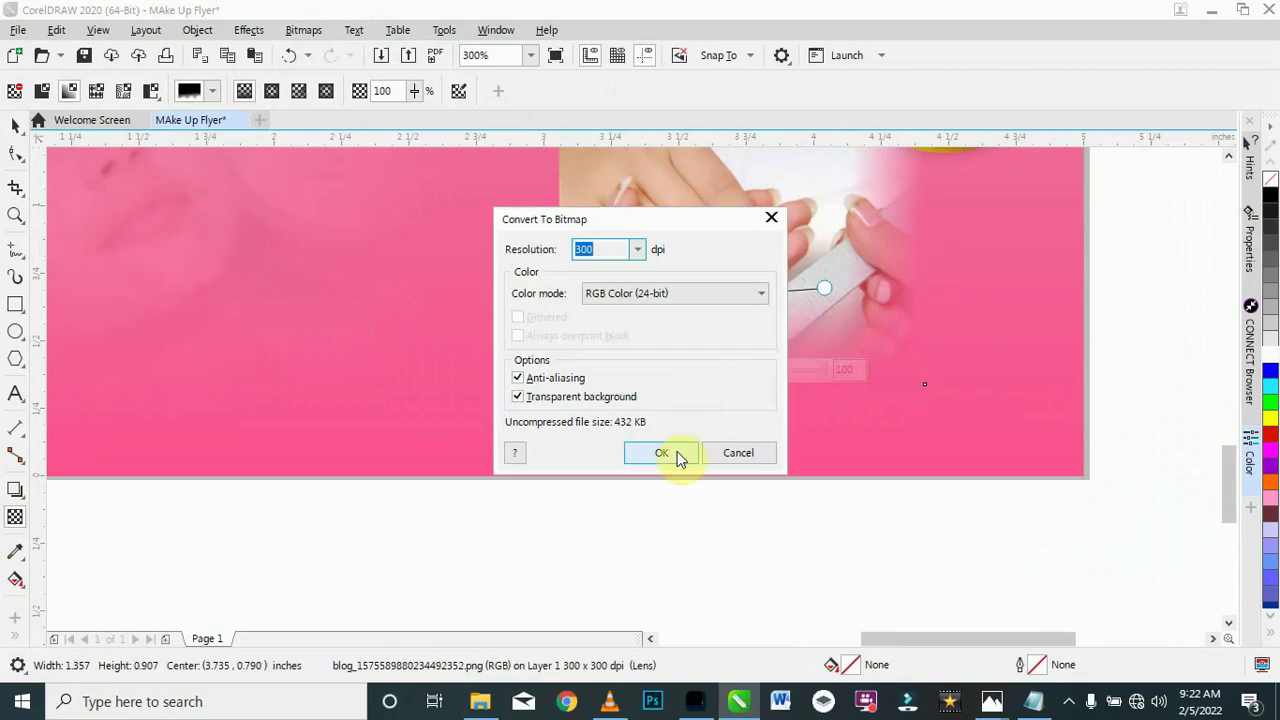
click(678, 457)
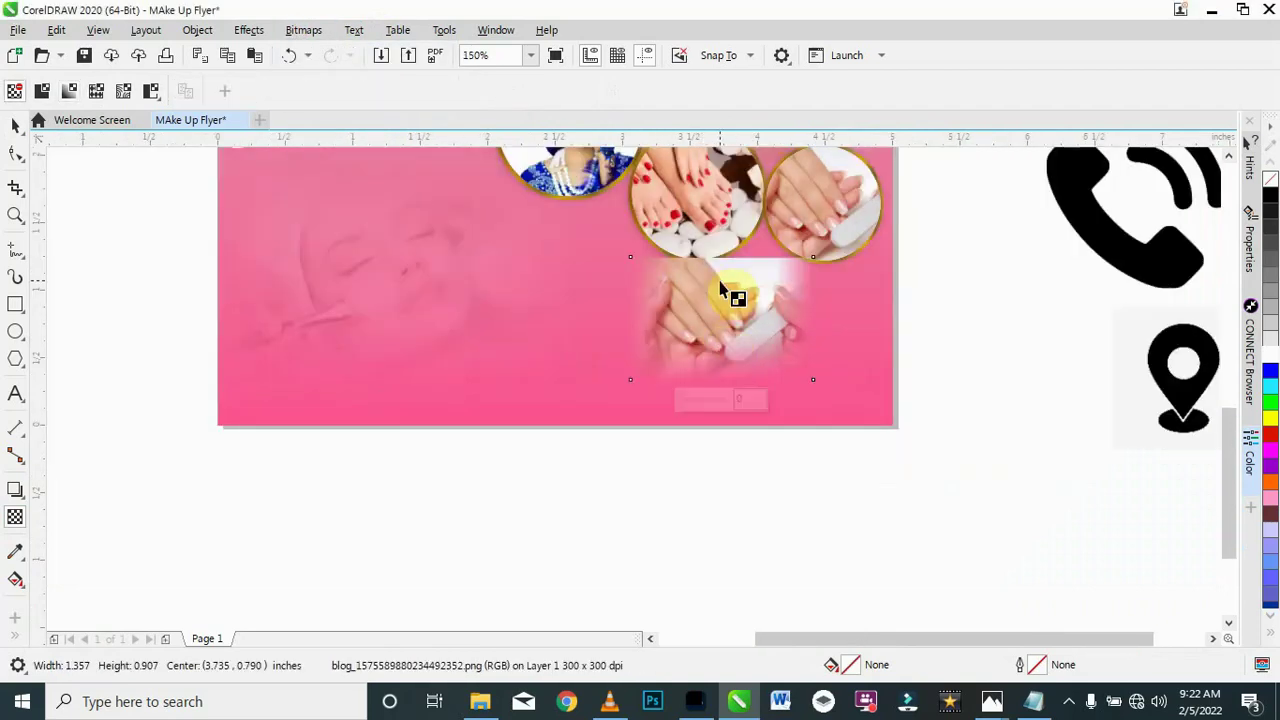
Step: Fade the manicure photo's top edge with a linear transparency and convert the result to a bitmap
scroll(729, 286, up, 2)
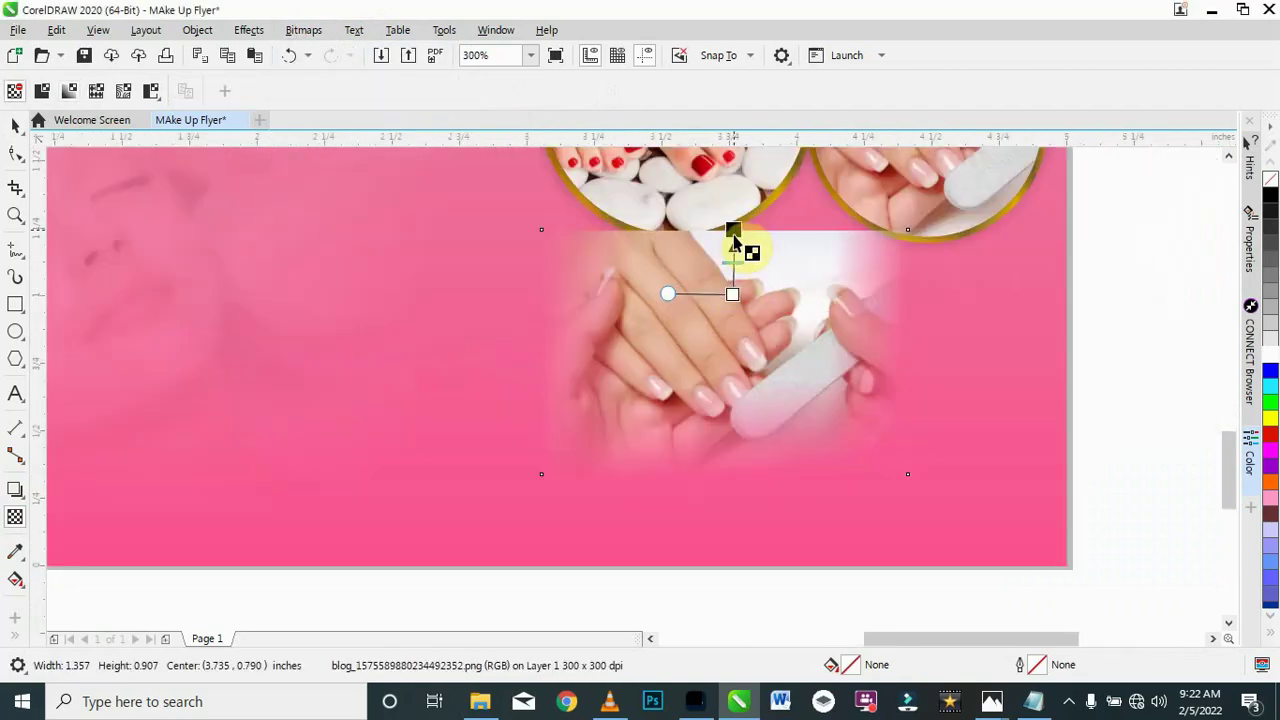
click(303, 29)
click(337, 54)
click(664, 451)
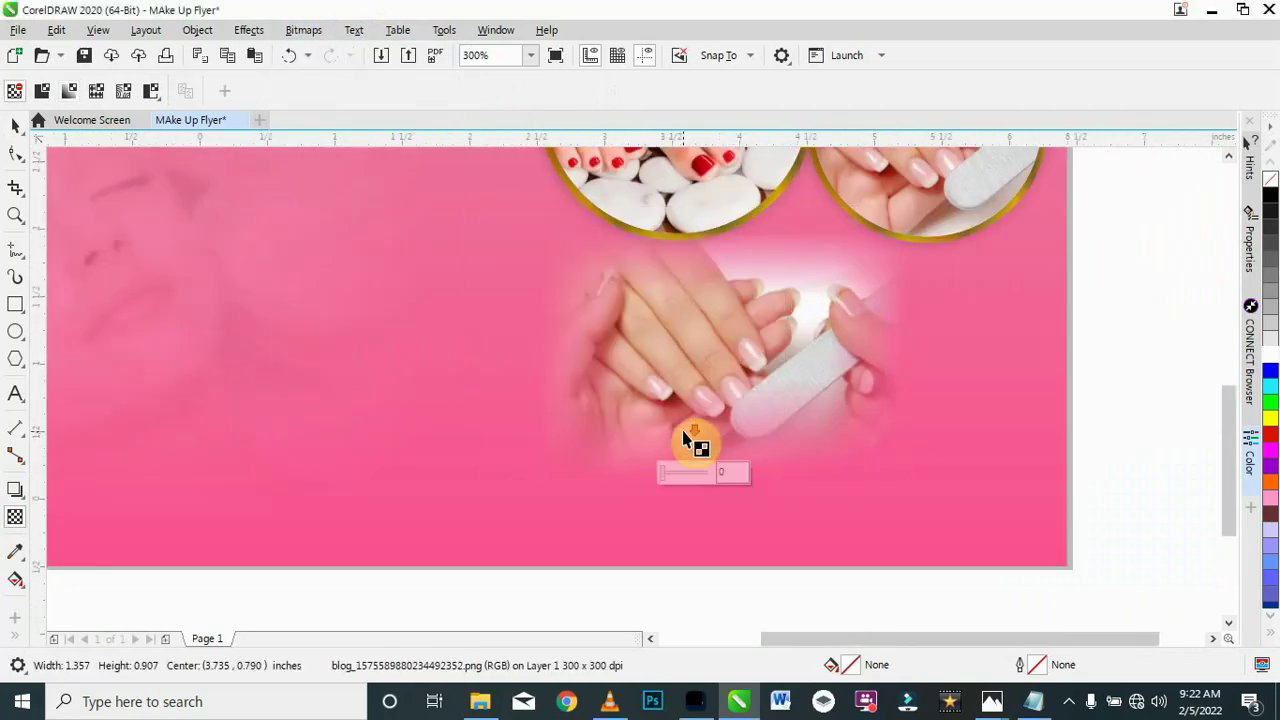
scroll(683, 438, down, 1)
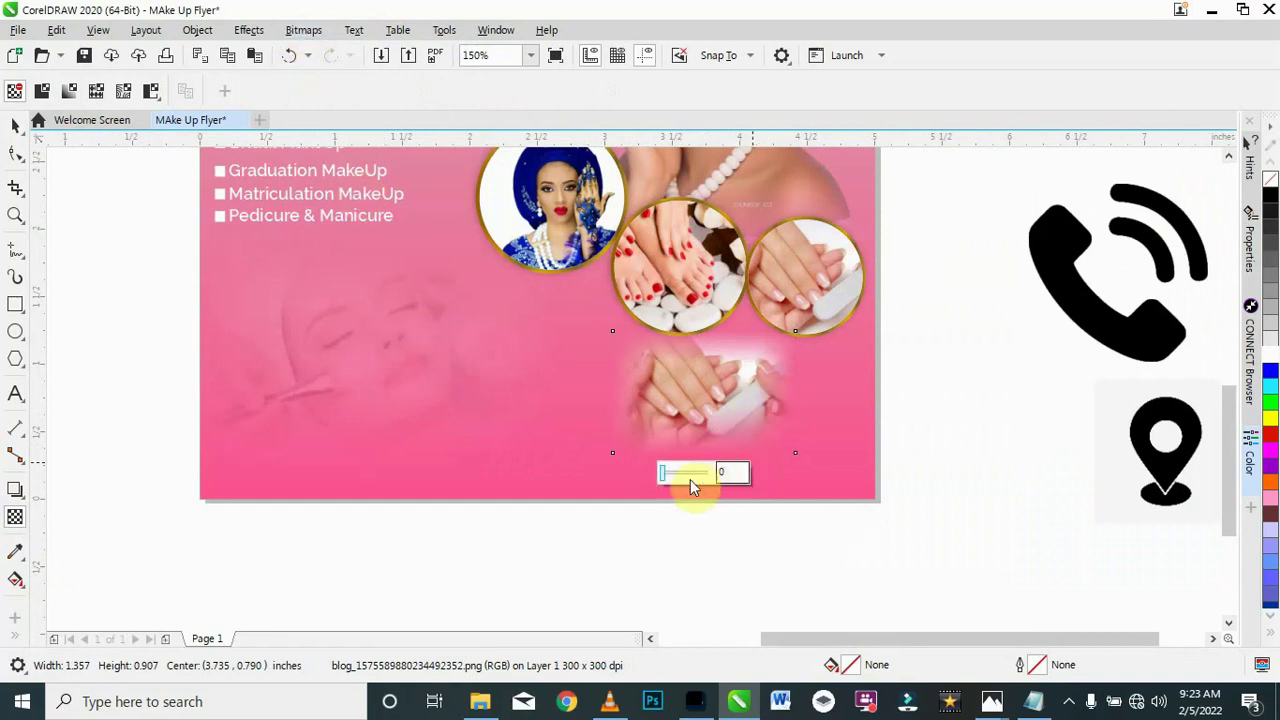
Step: Apply a uniform transparency of 84 to the manicure photo
drag(662, 480, 695, 482)
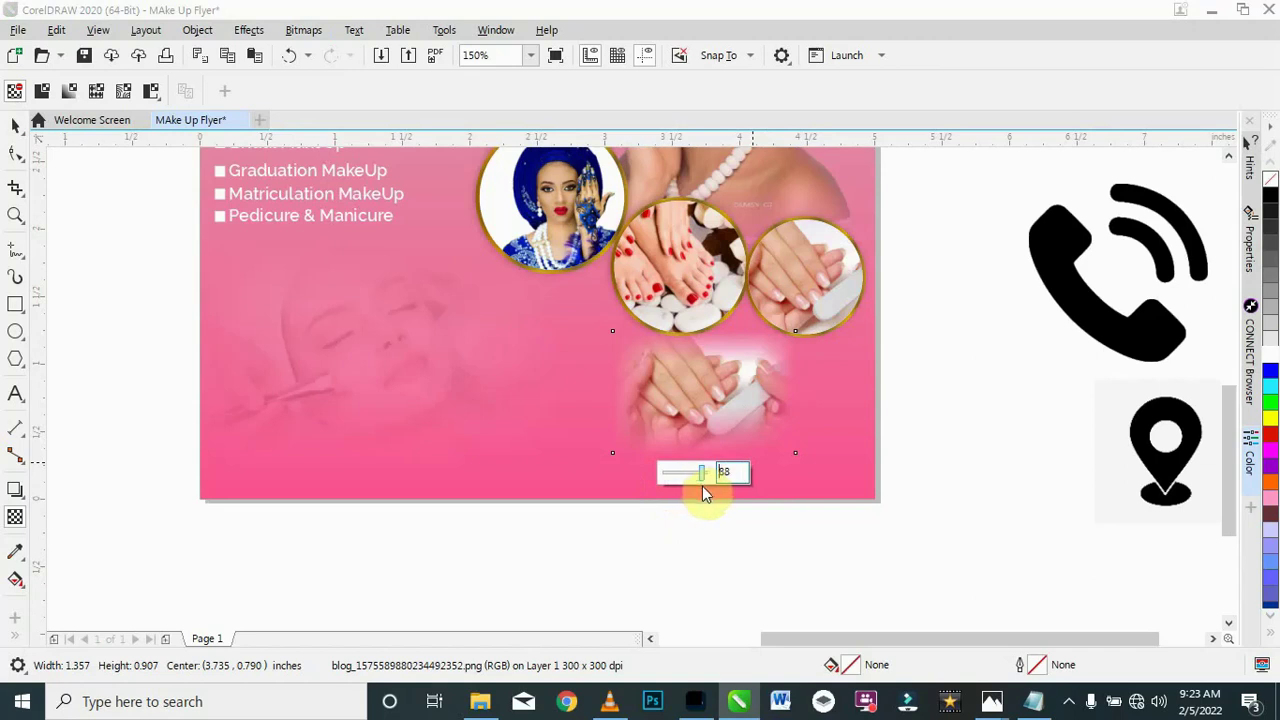
drag(702, 487, 700, 487)
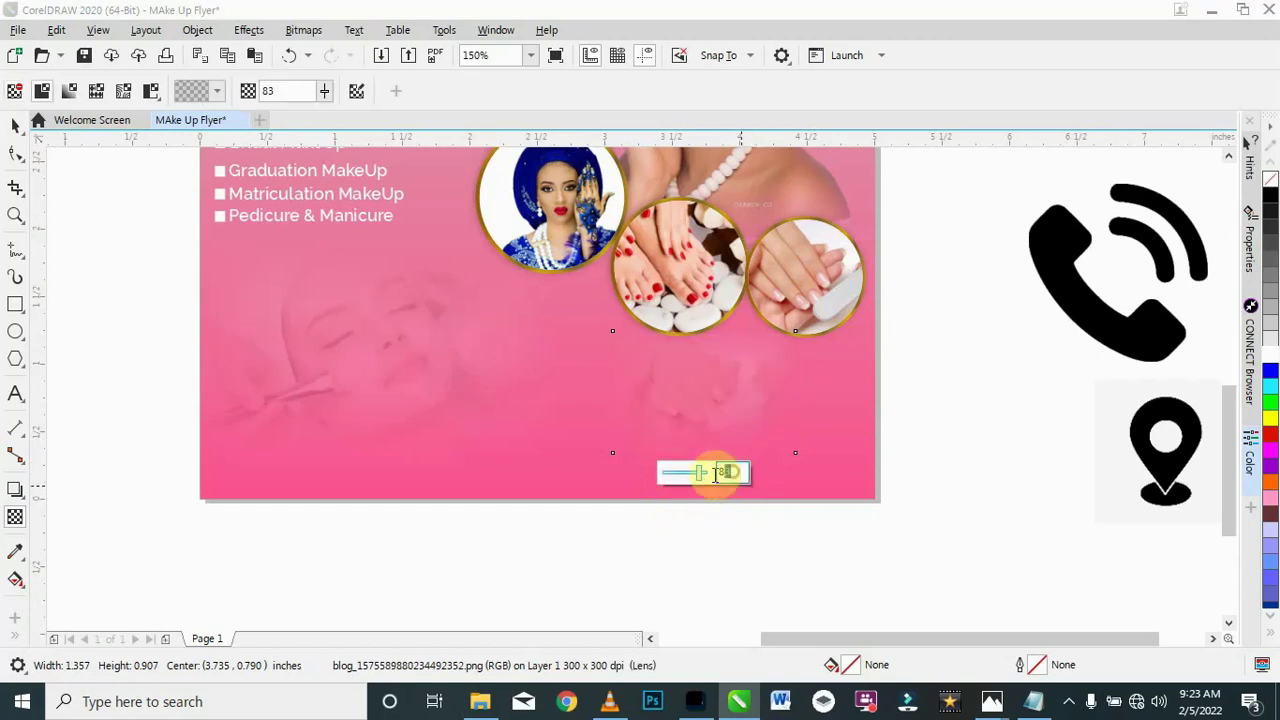
text(86)
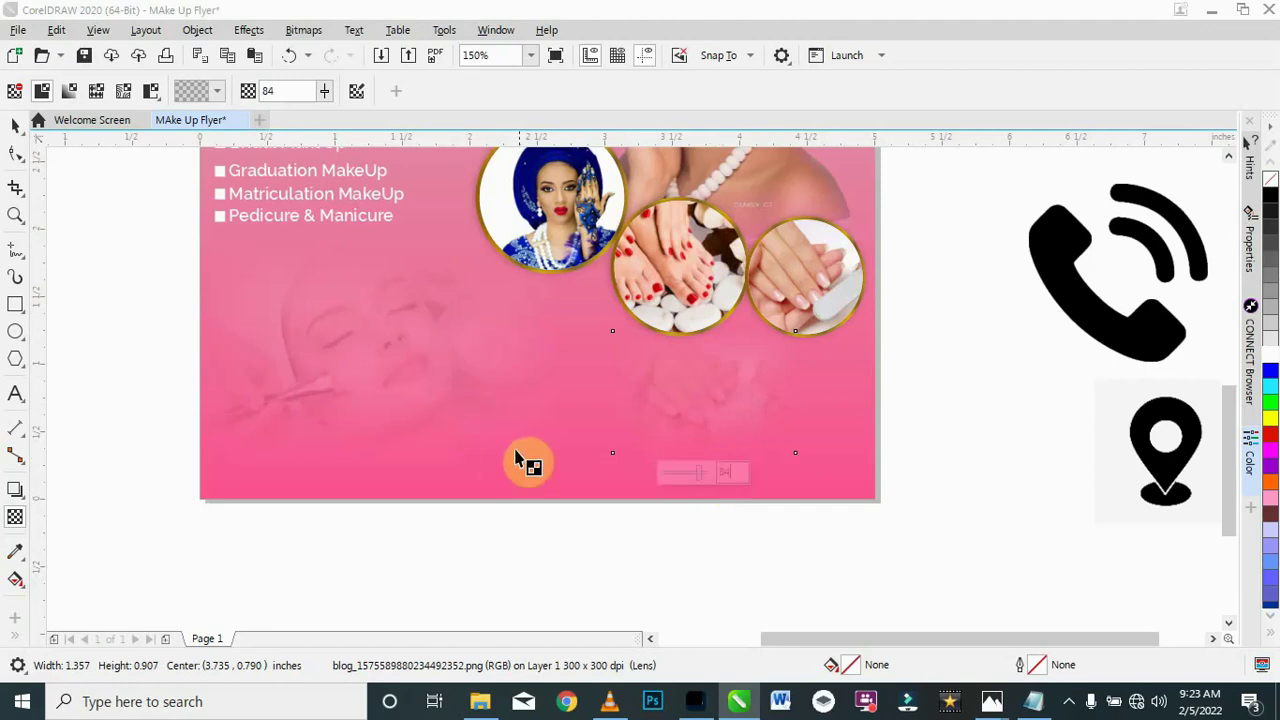
click(12, 125)
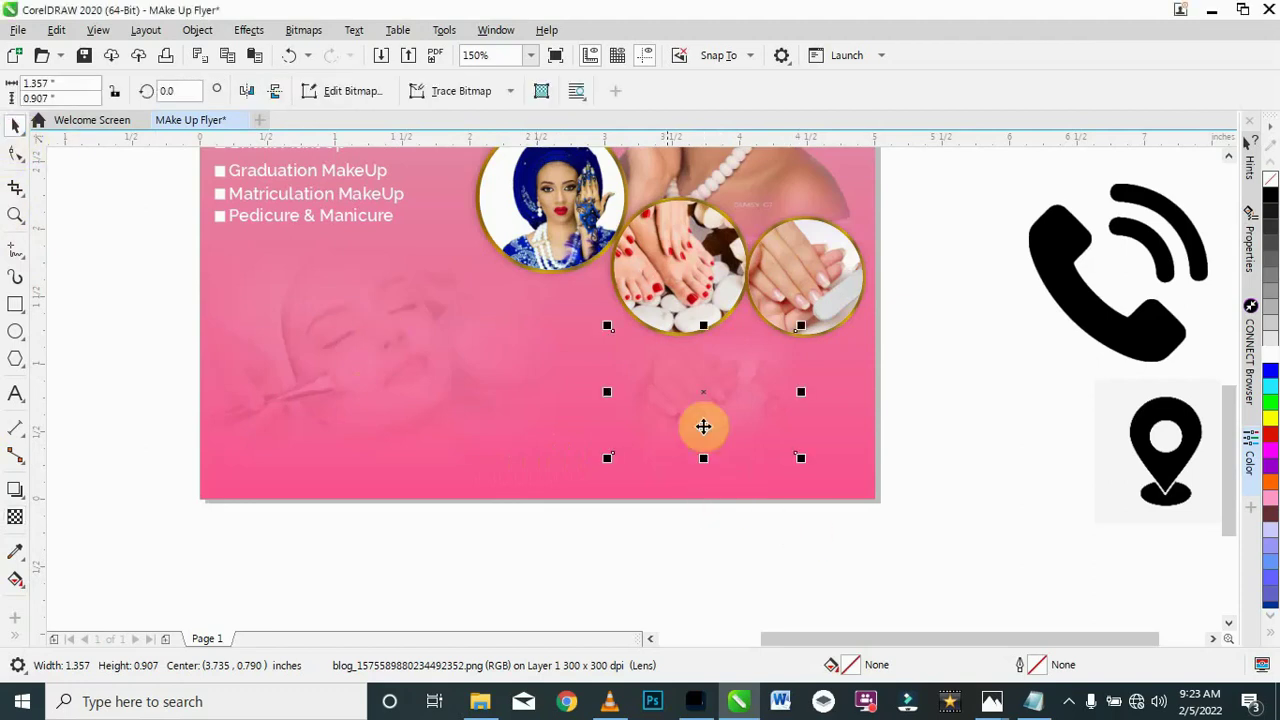
Step: Enlarge the faded manicure photo to about 2.61 by 1.75 inches and position it over the flyer's lower-right area
drag(608, 330, 468, 244)
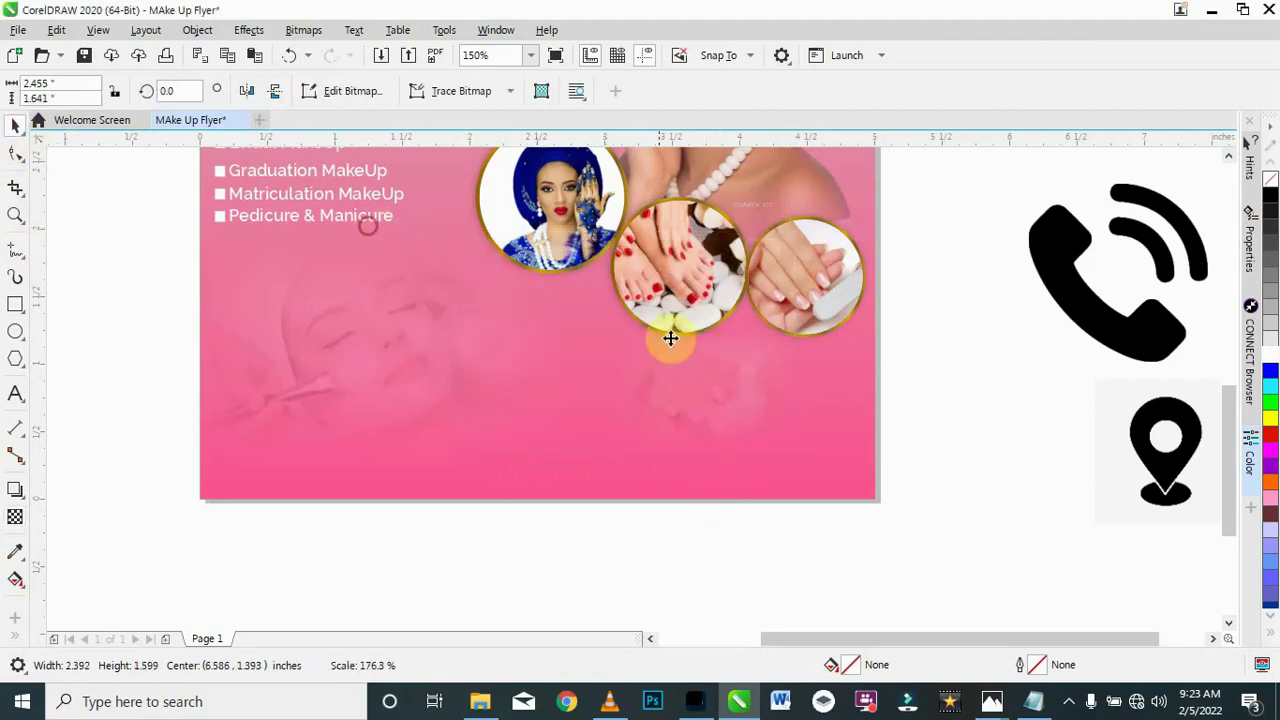
drag(711, 374, 794, 431)
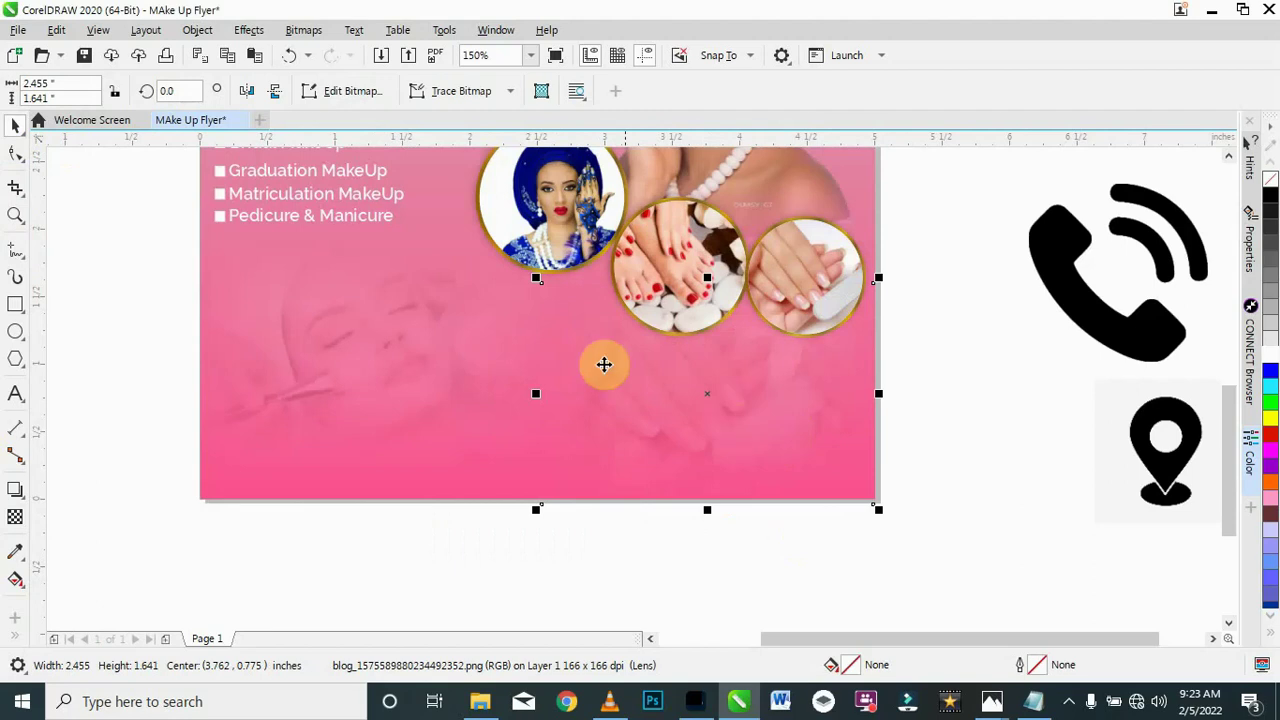
drag(534, 281, 511, 264)
drag(668, 397, 665, 393)
Step: PowerClip the faded manicure photo inside the flyer's pink background rectangle and deselect it
right_click(672, 390)
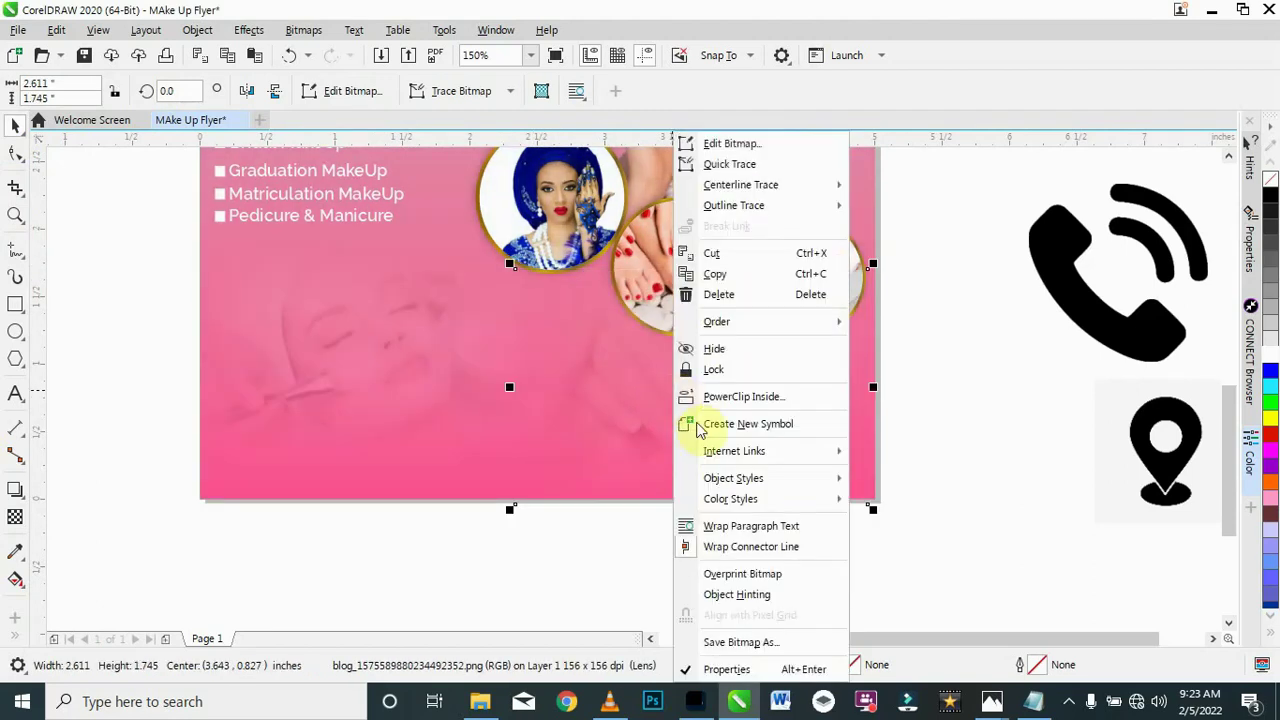
click(771, 397)
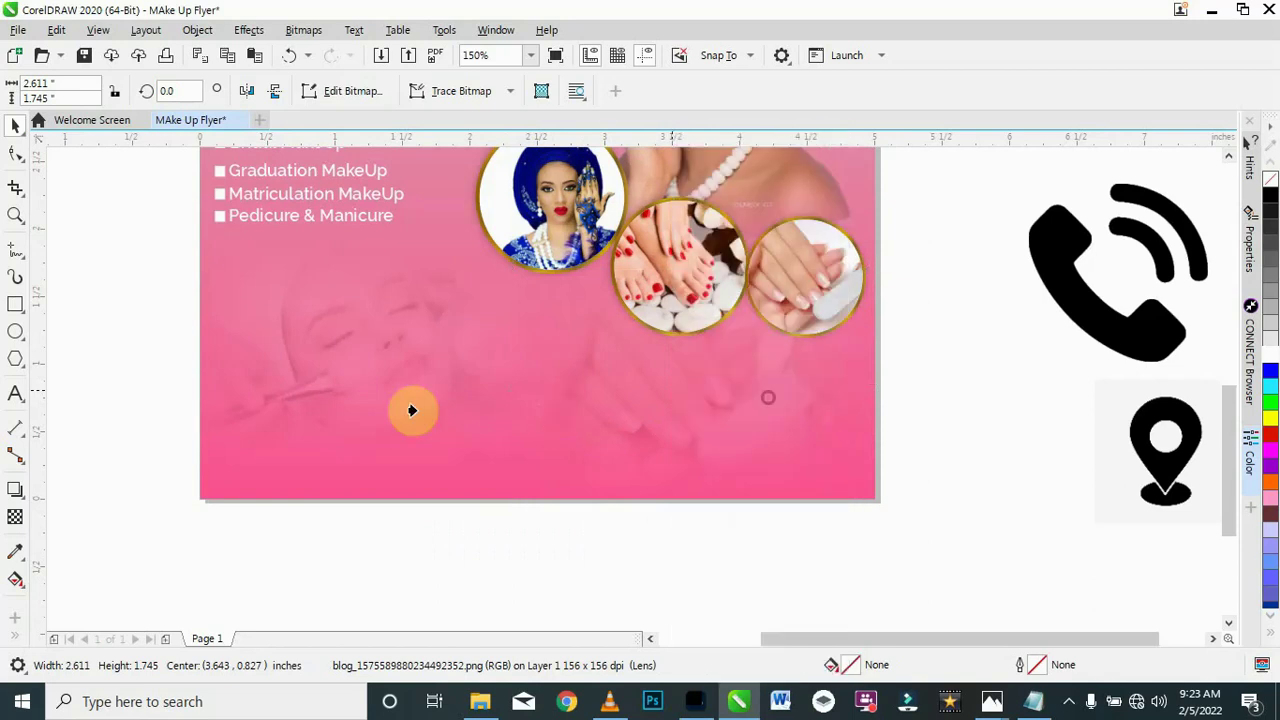
click(275, 400)
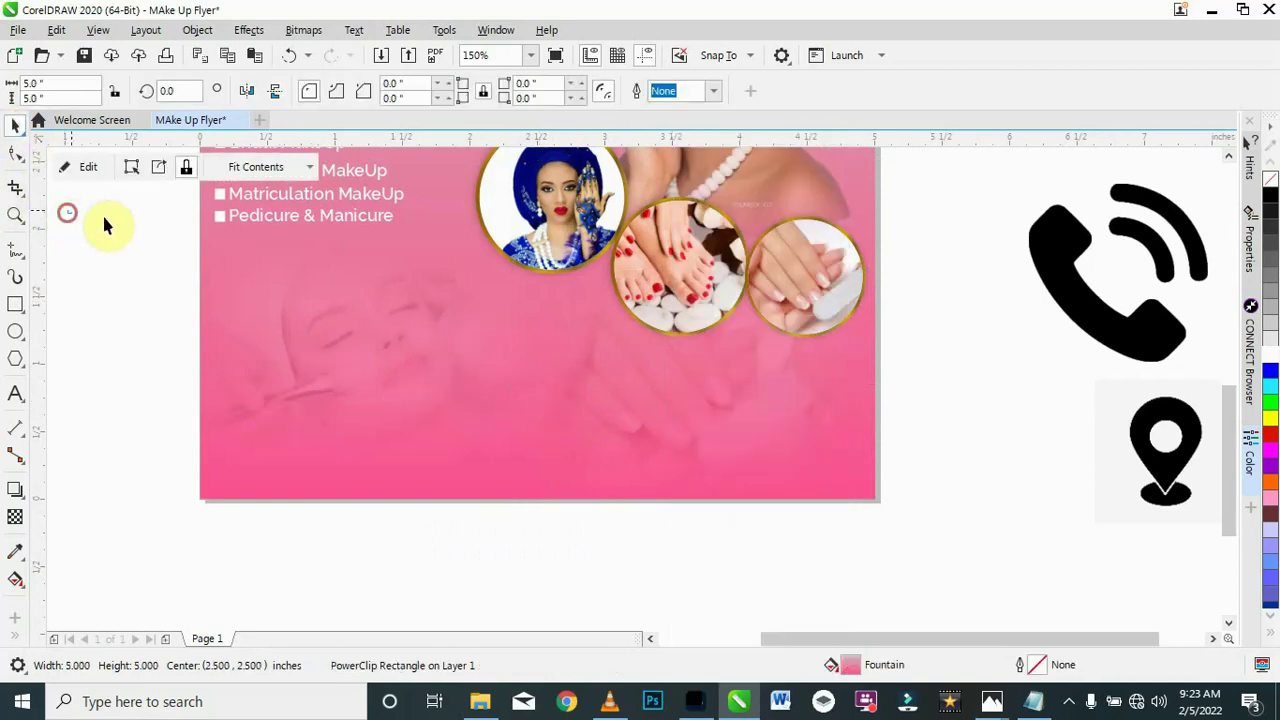
scroll(405, 330, down, 4)
key(Escape)
Step: Copy the grey rounded bar behind OUR SERVICES to the lower middle of the flyer, beneath the circle pictures
scroll(365, 295, up, 4)
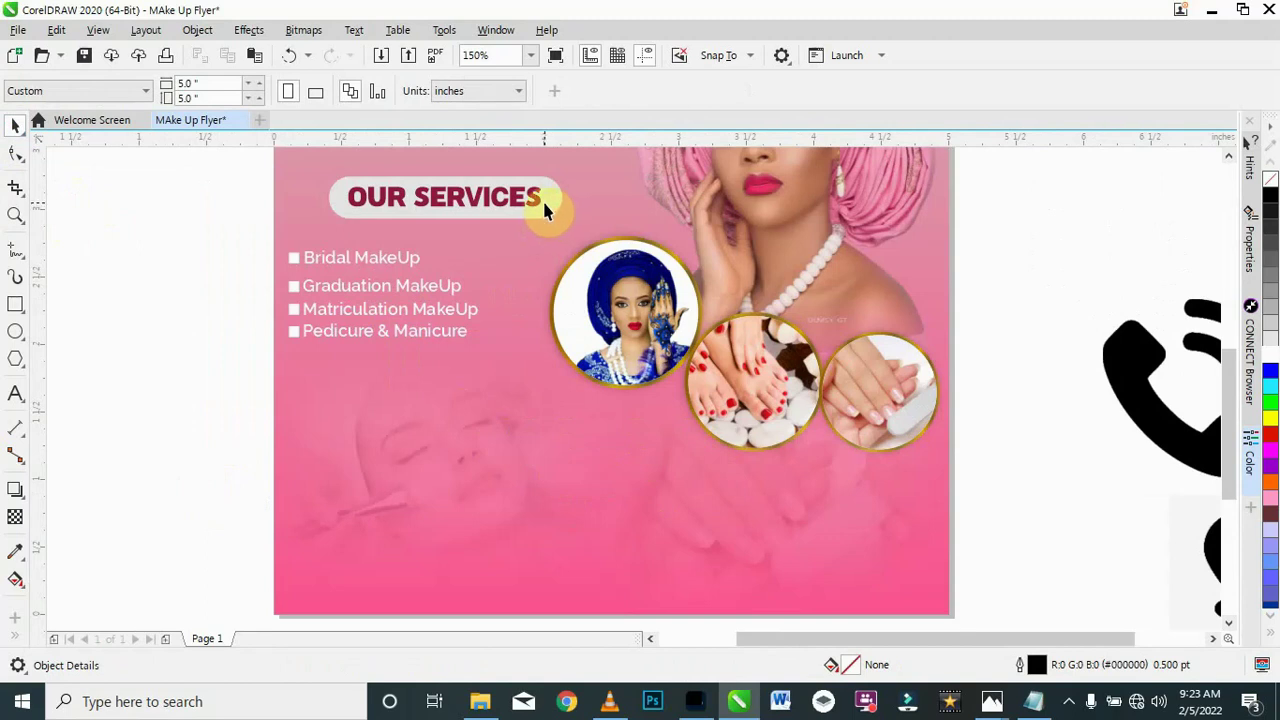
drag(549, 203, 704, 466)
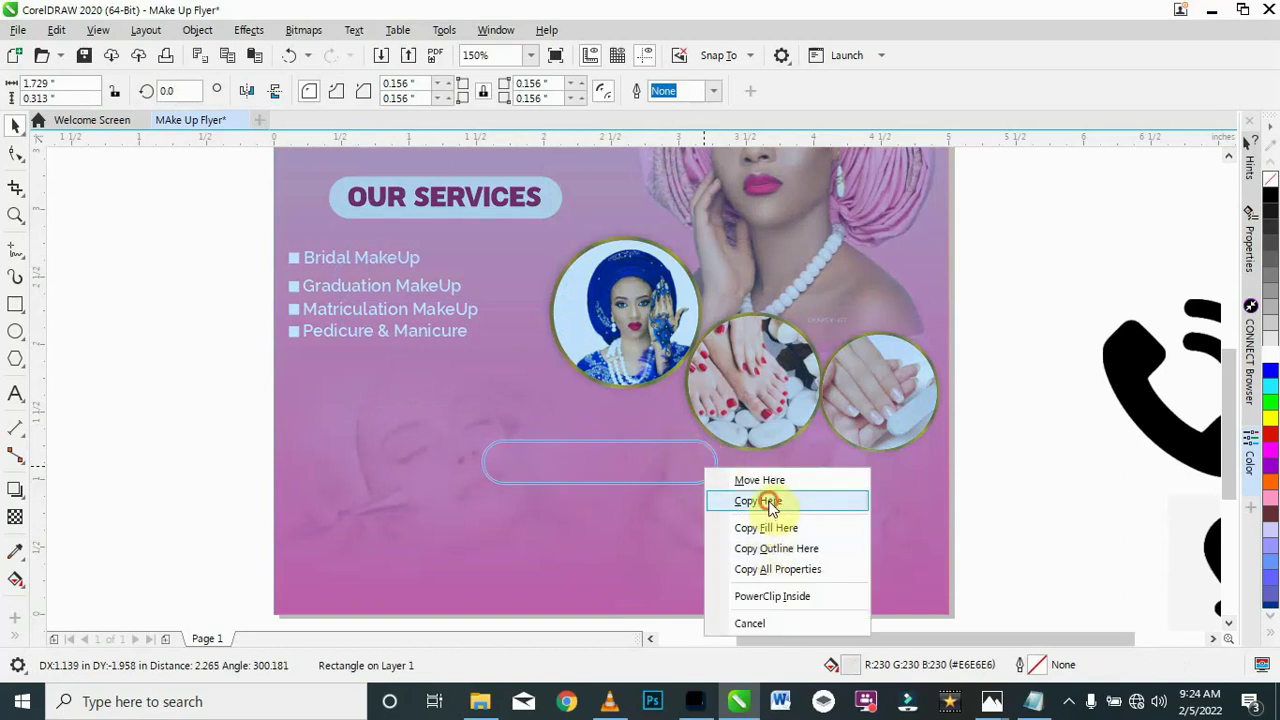
click(766, 503)
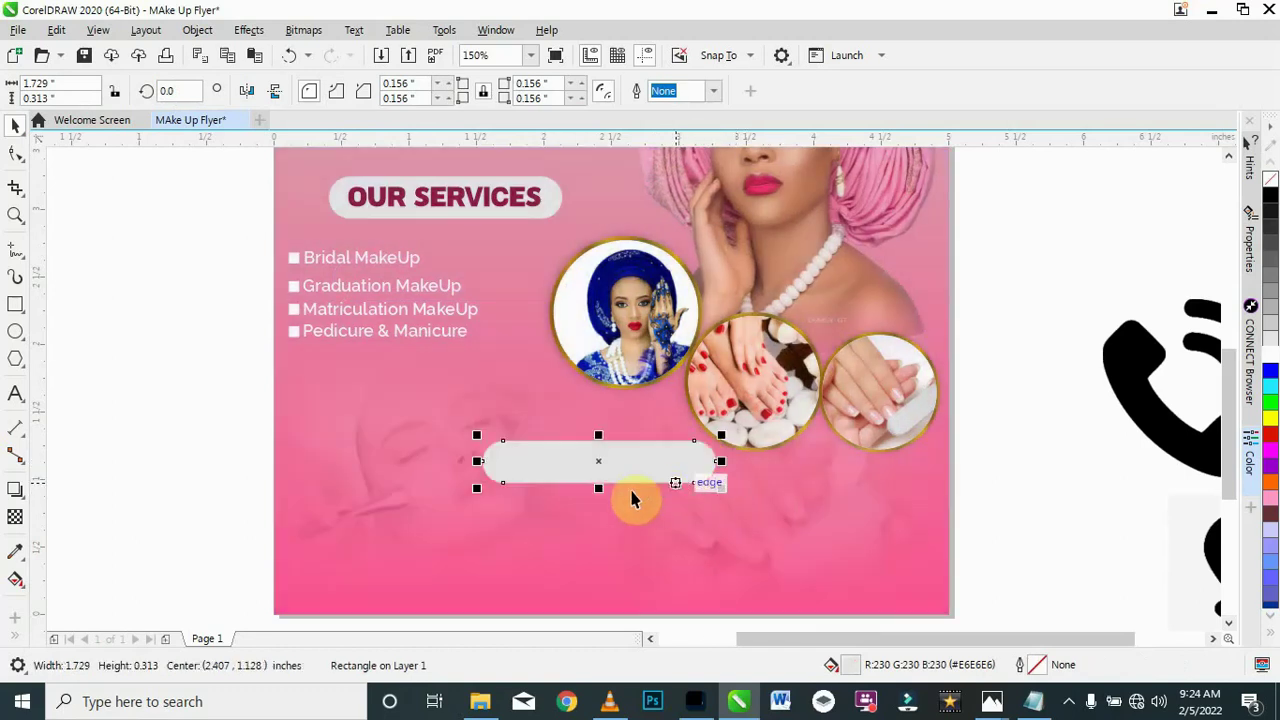
Step: Copy the OUR SERVICES heading text onto the lower rounded bar and replace its wording with WORKING HOURS from the Texts file in Notepad
click(15, 395)
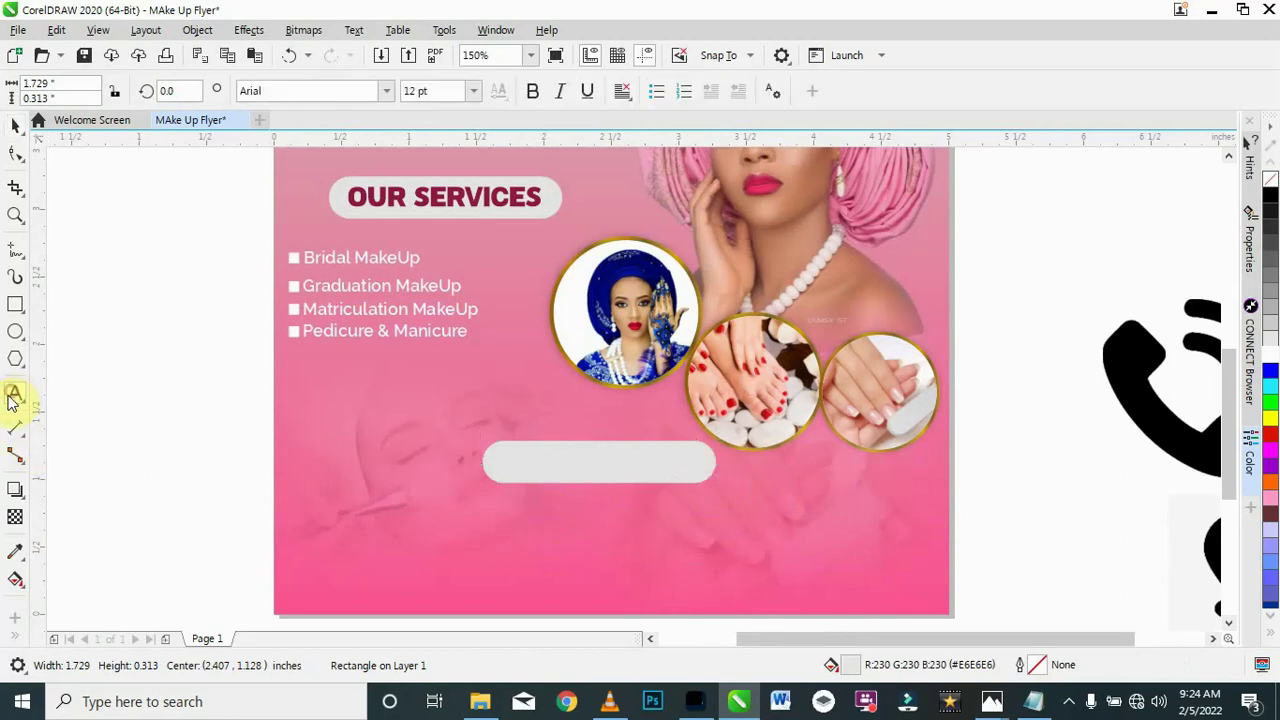
click(15, 125)
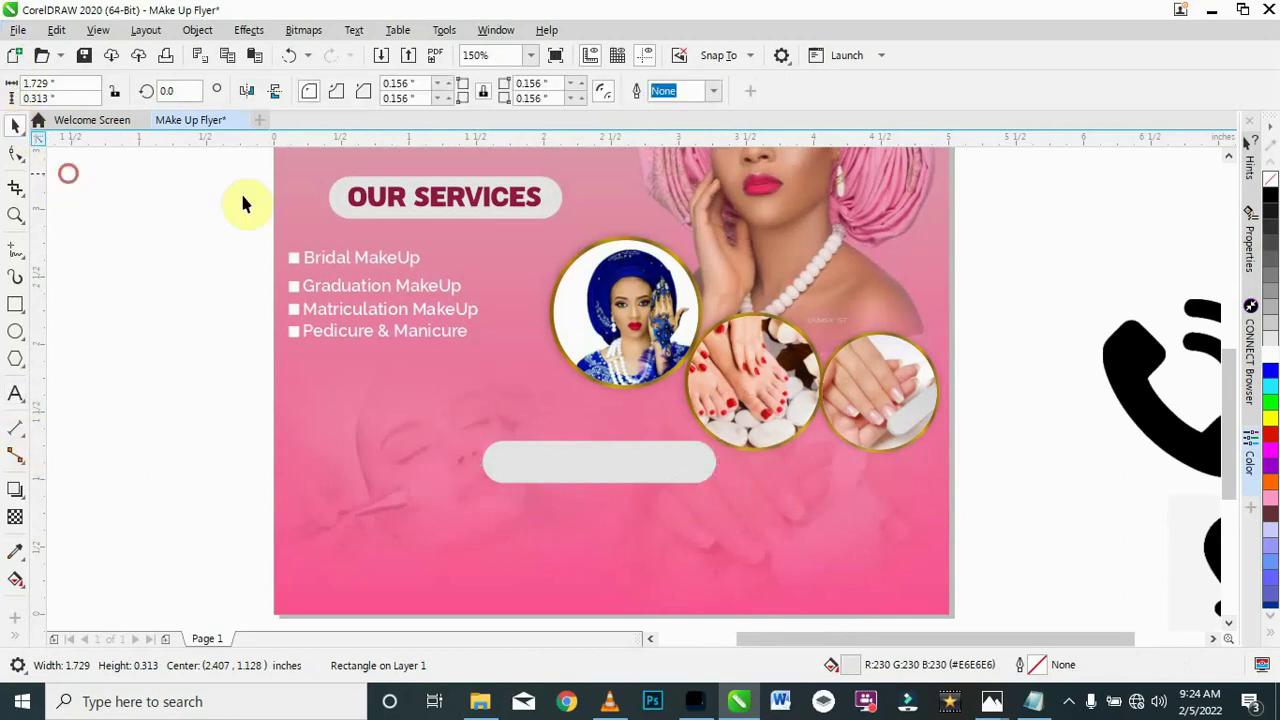
click(453, 207)
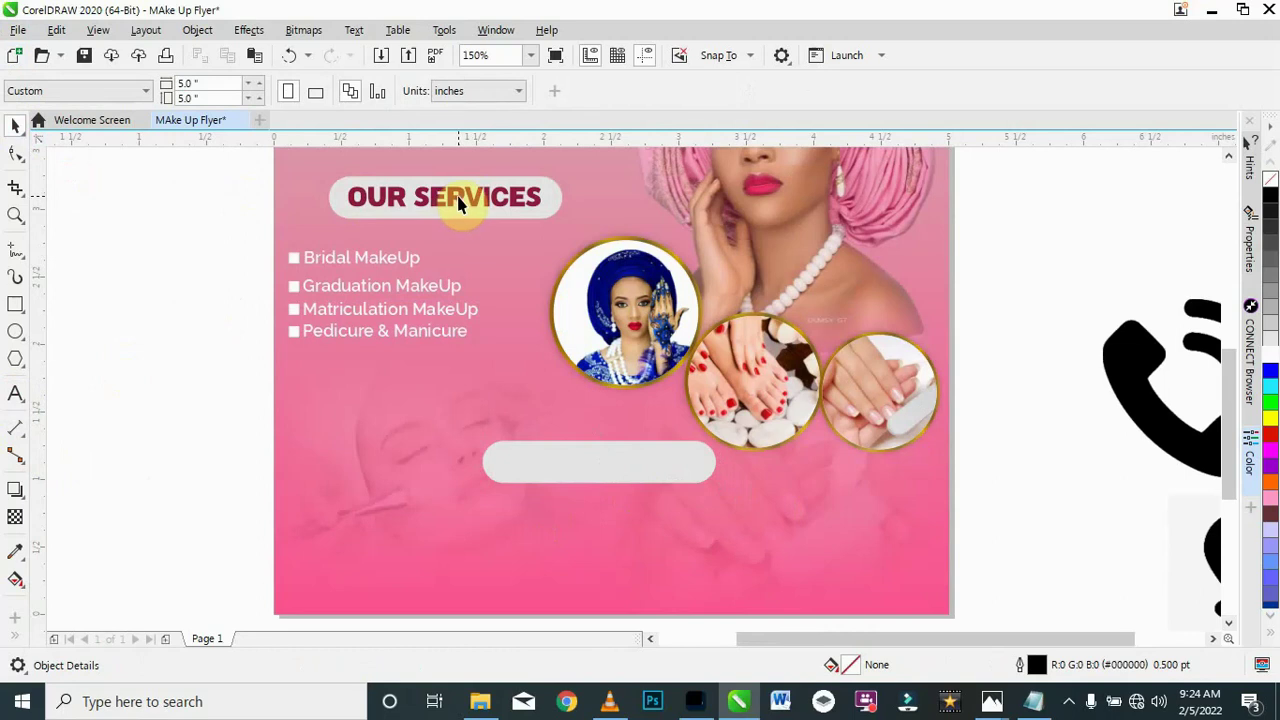
drag(459, 204, 620, 465)
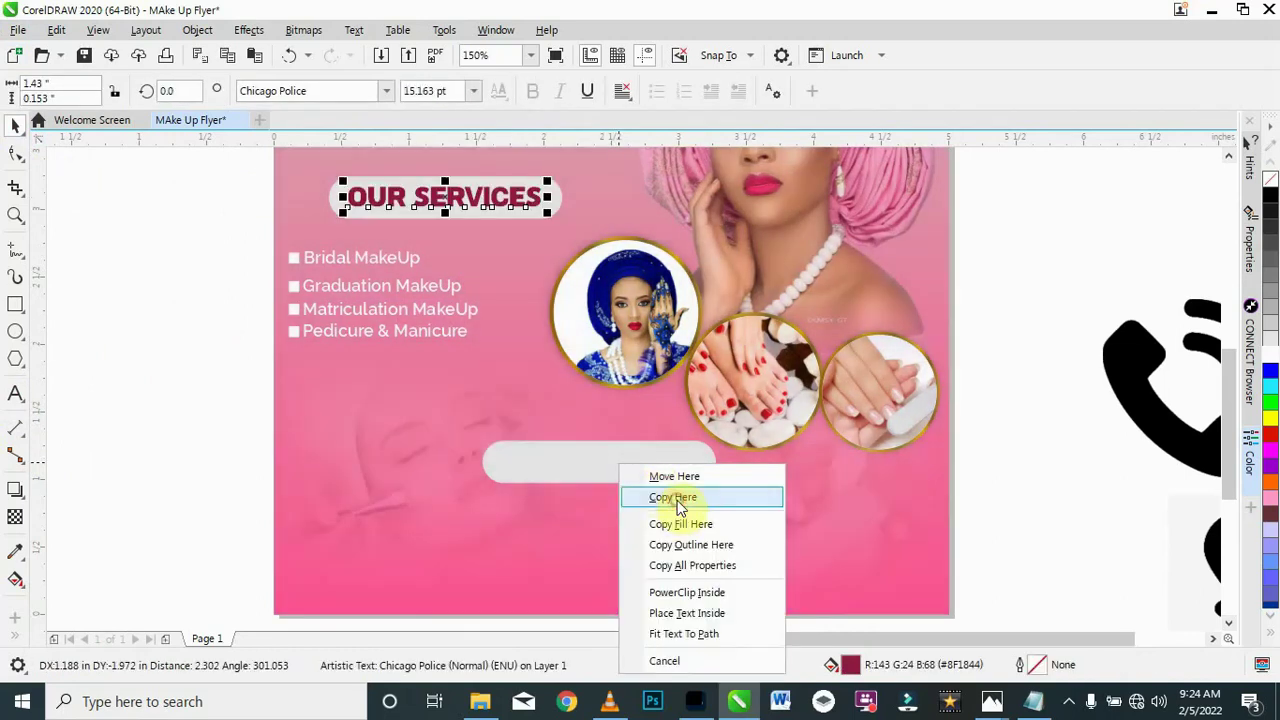
click(675, 500)
double_click(612, 463)
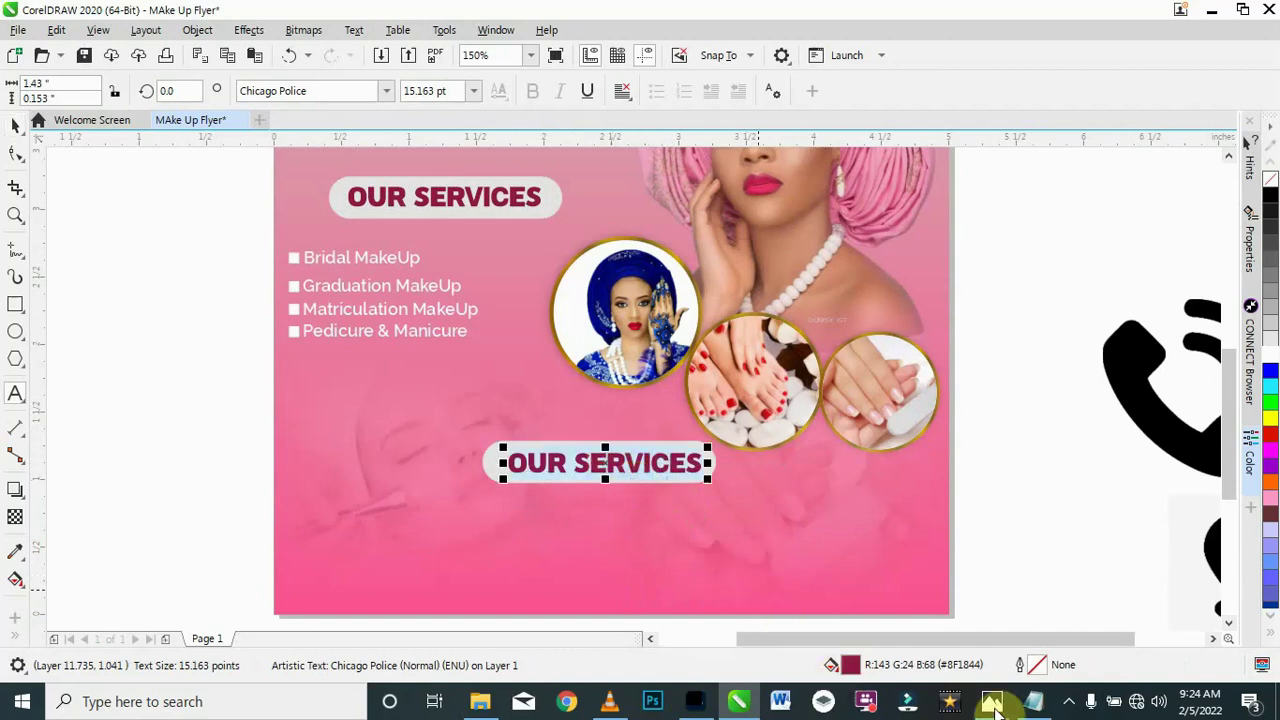
click(1034, 701)
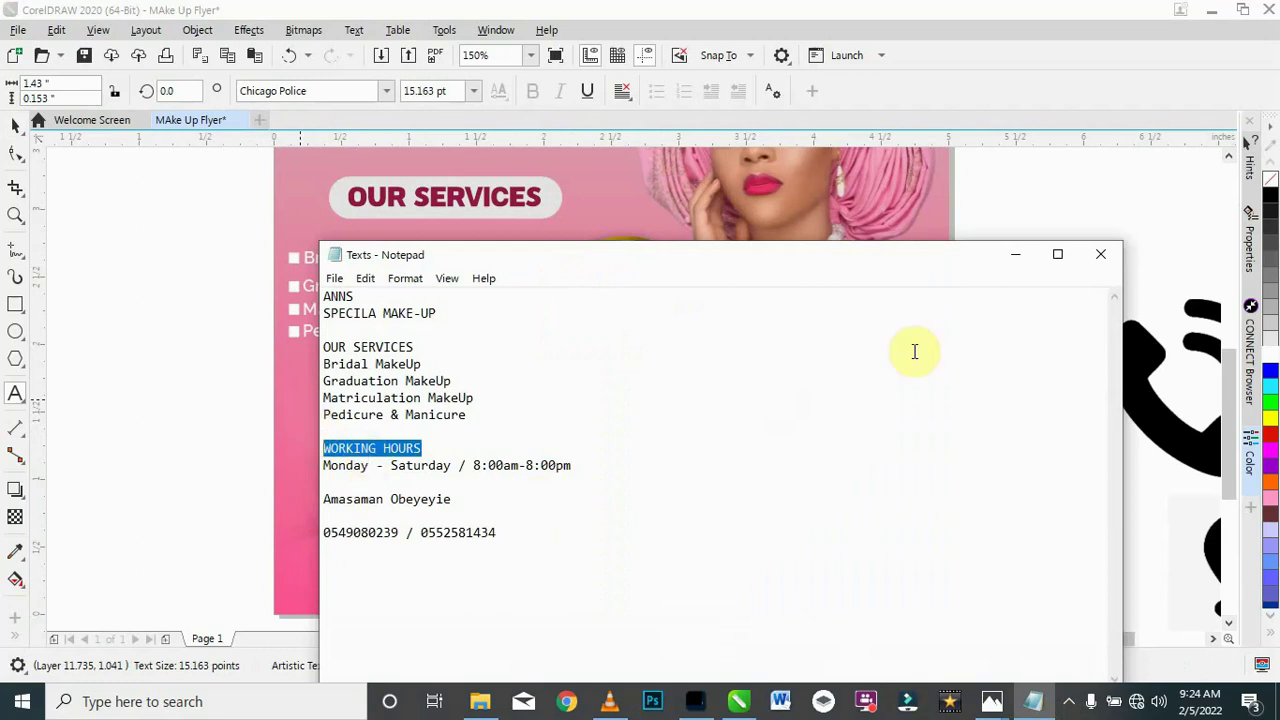
click(1016, 260)
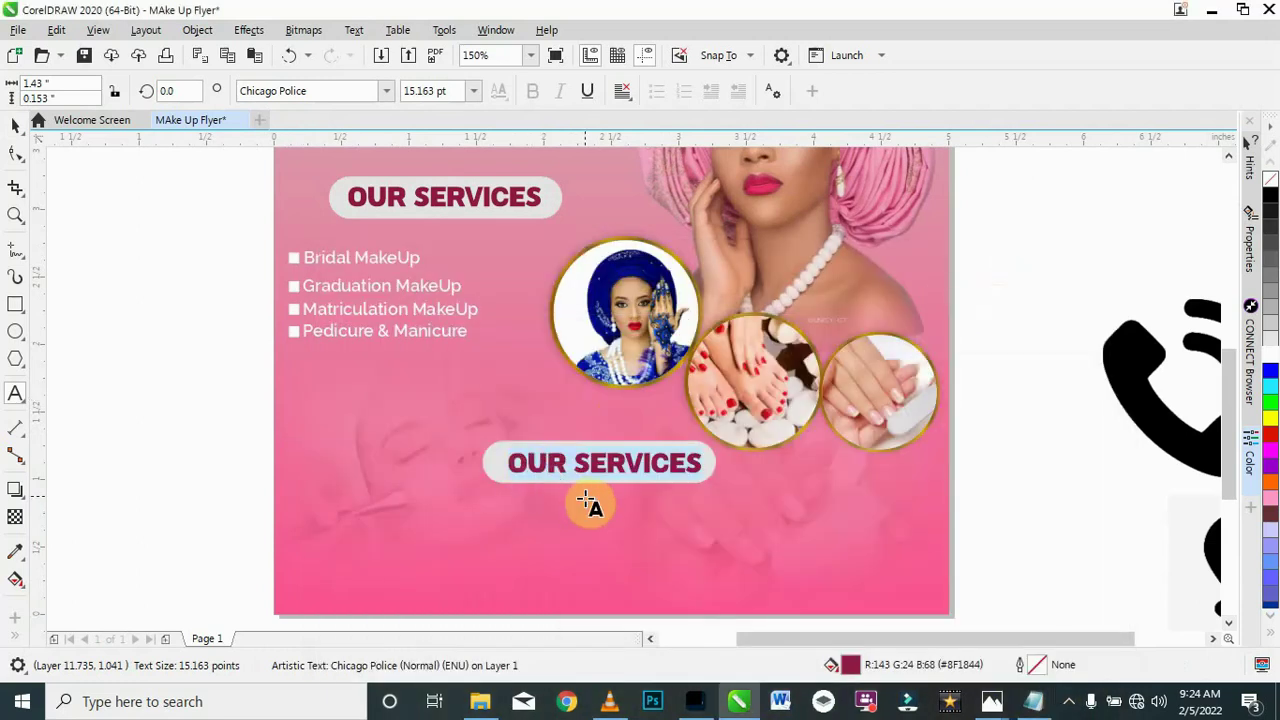
key(ctrl+v)
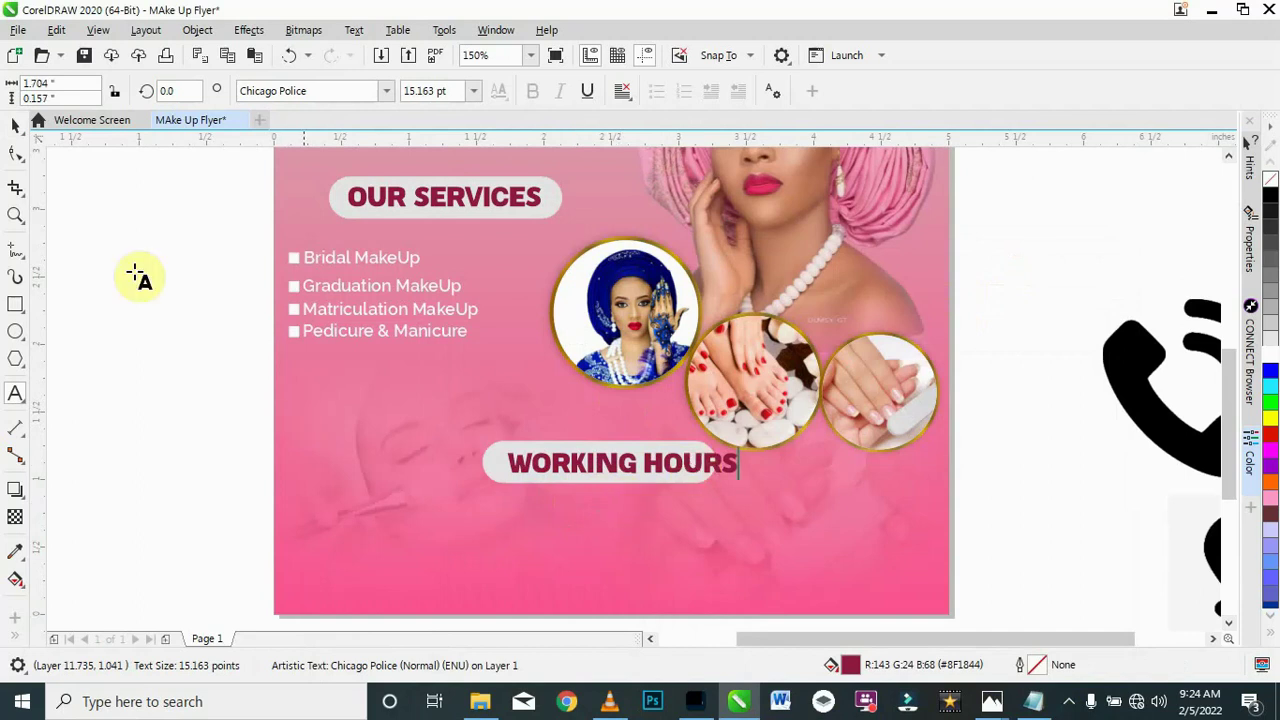
Step: Shrink the WORKING HOURS heading to about 14 pt and centre it within its rounded bar
click(15, 124)
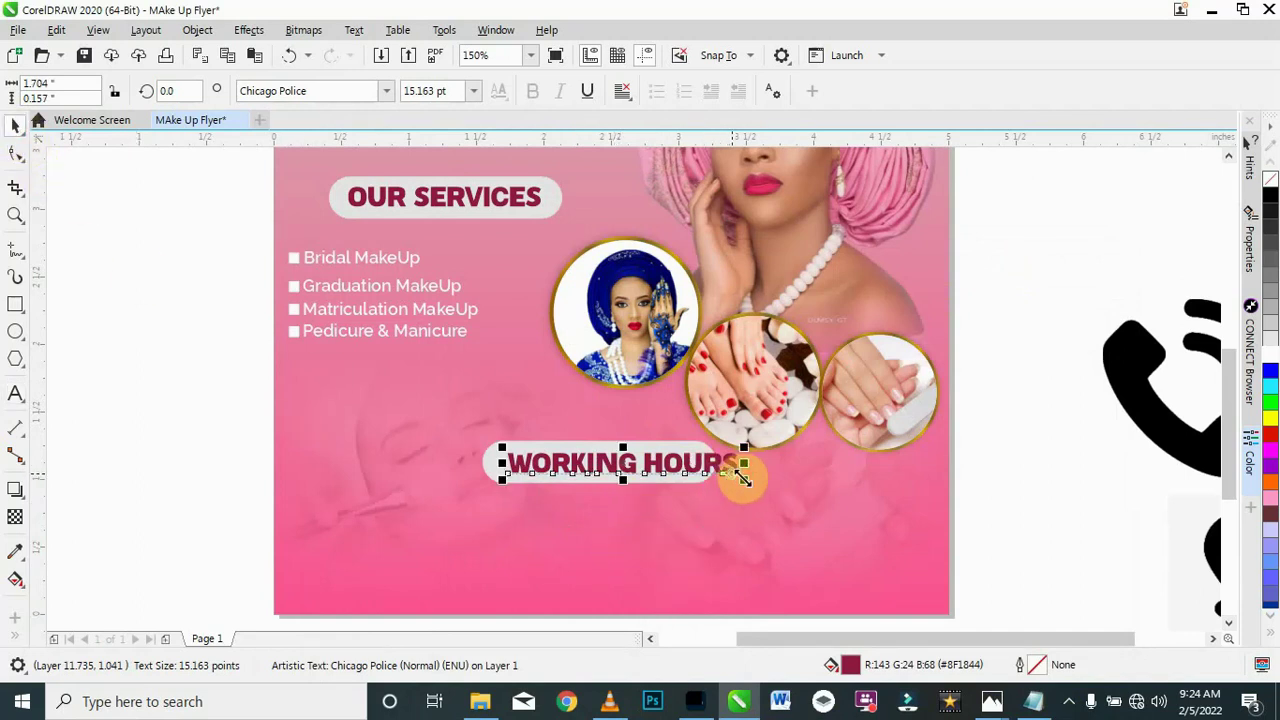
drag(744, 477, 641, 462)
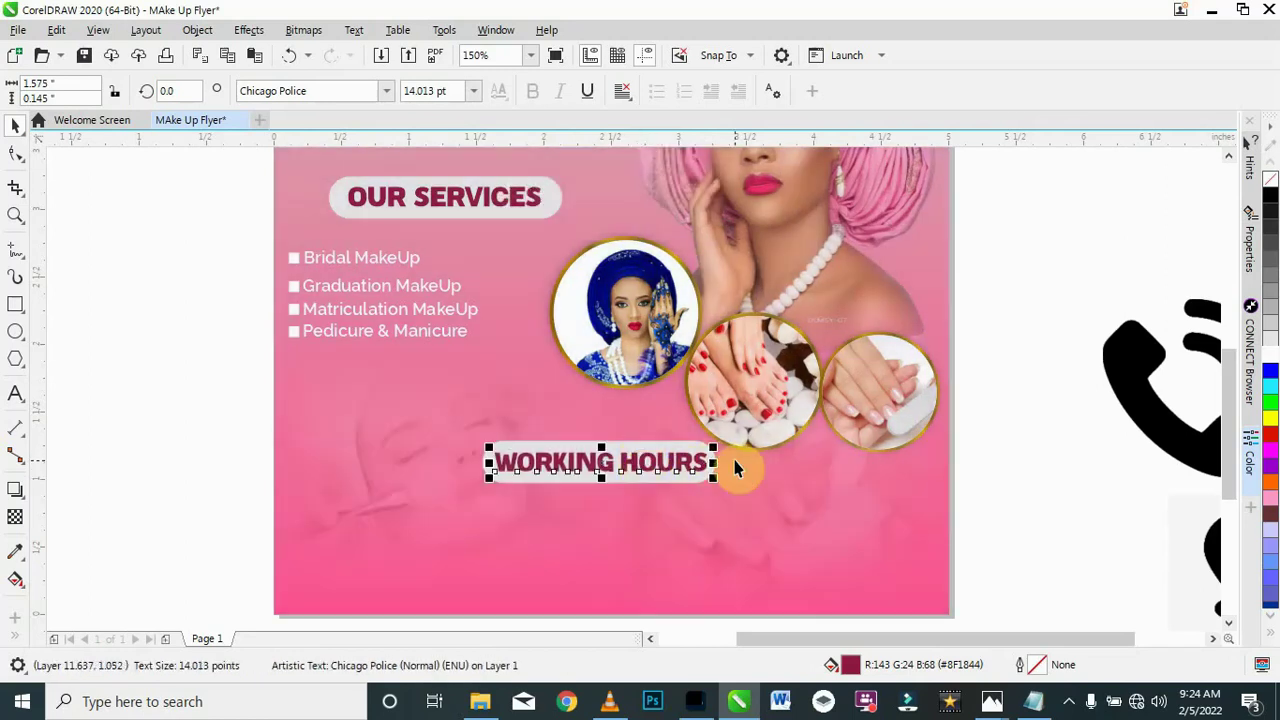
click(654, 571)
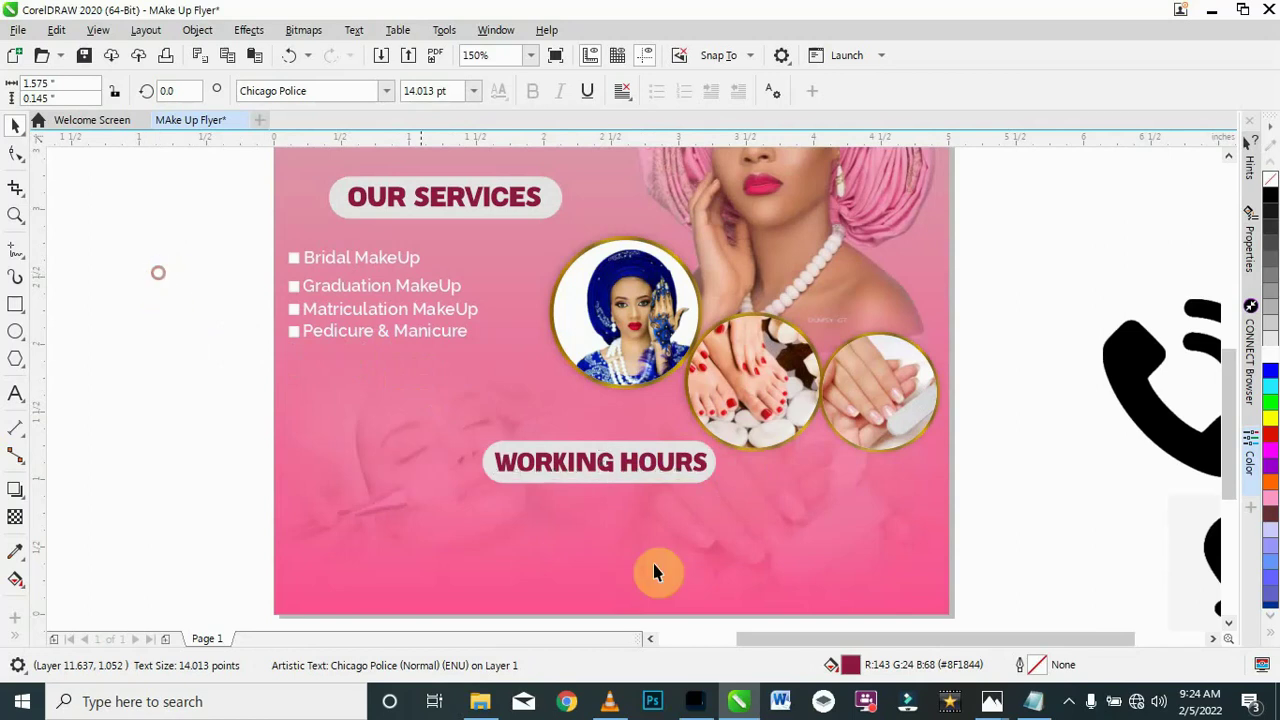
Step: Copy the Pedicure & Manicure line to just below the WORKING HOURS heading
click(333, 338)
drag(333, 338, 553, 513)
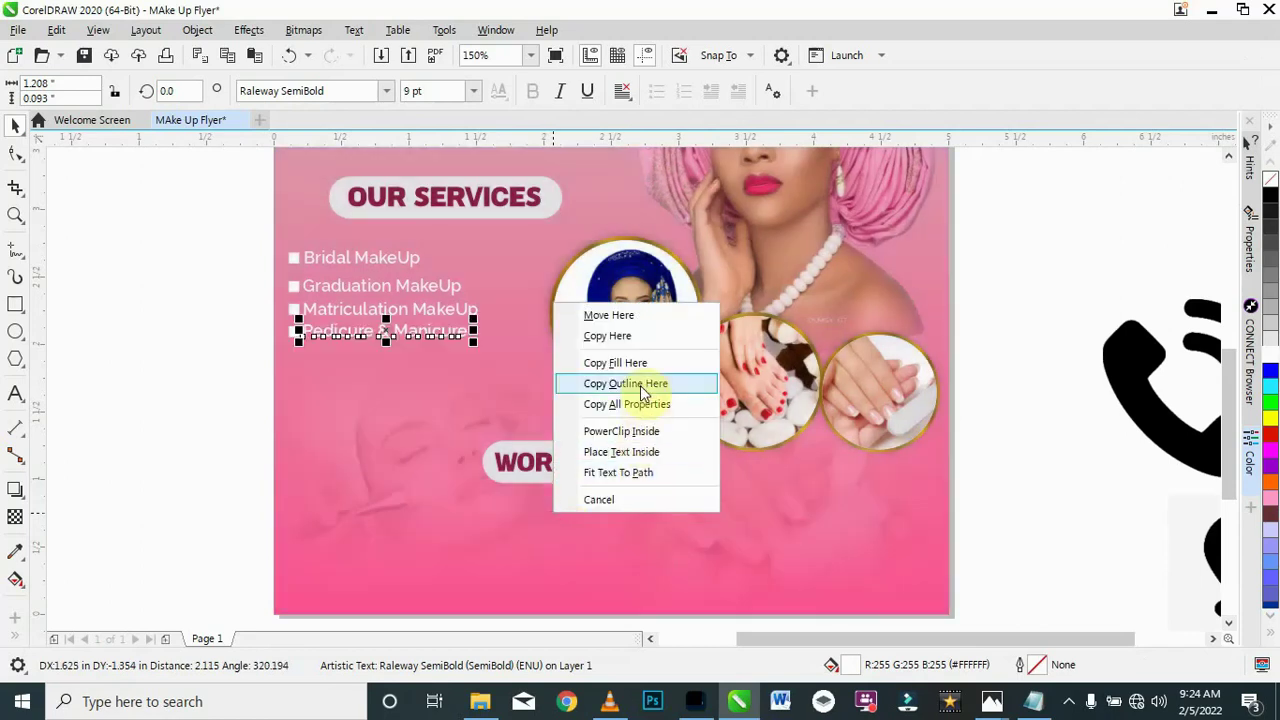
click(608, 336)
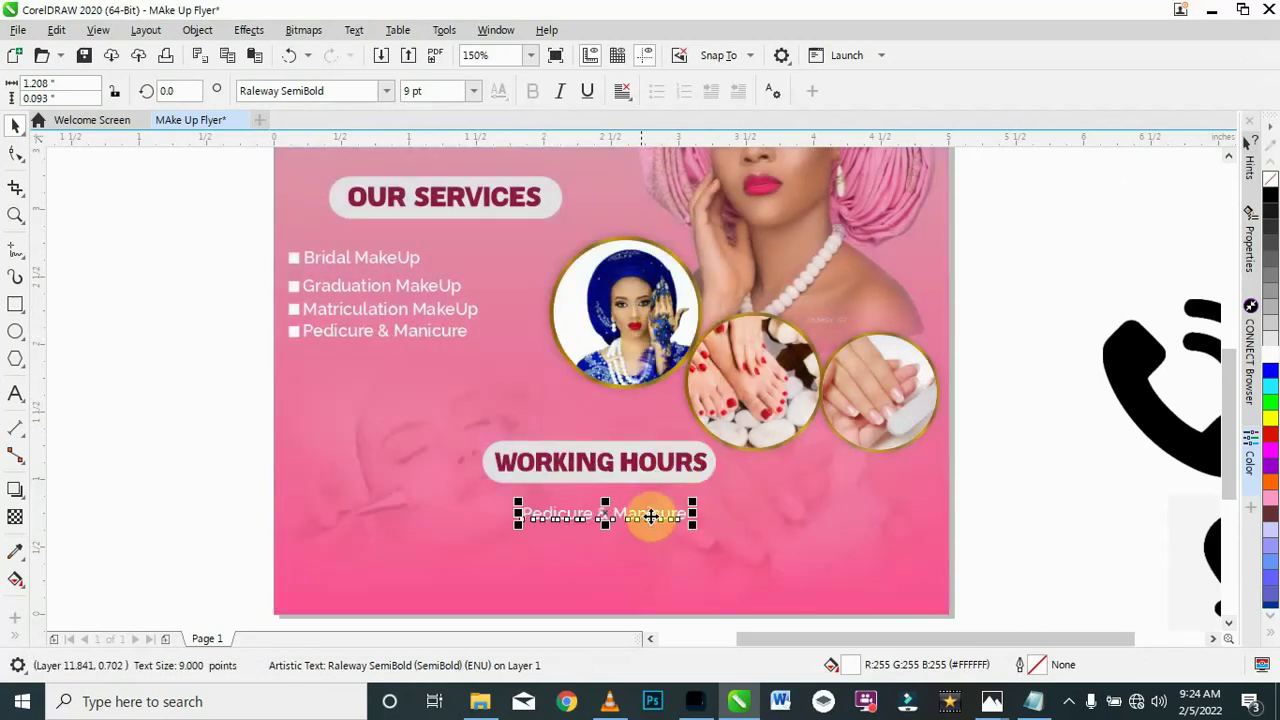
Step: Replace the copied line's text with "Monday - Saturday / 8:00am-8:00pm" from the Texts file in Notepad
double_click(635, 515)
drag(635, 515, 553, 513)
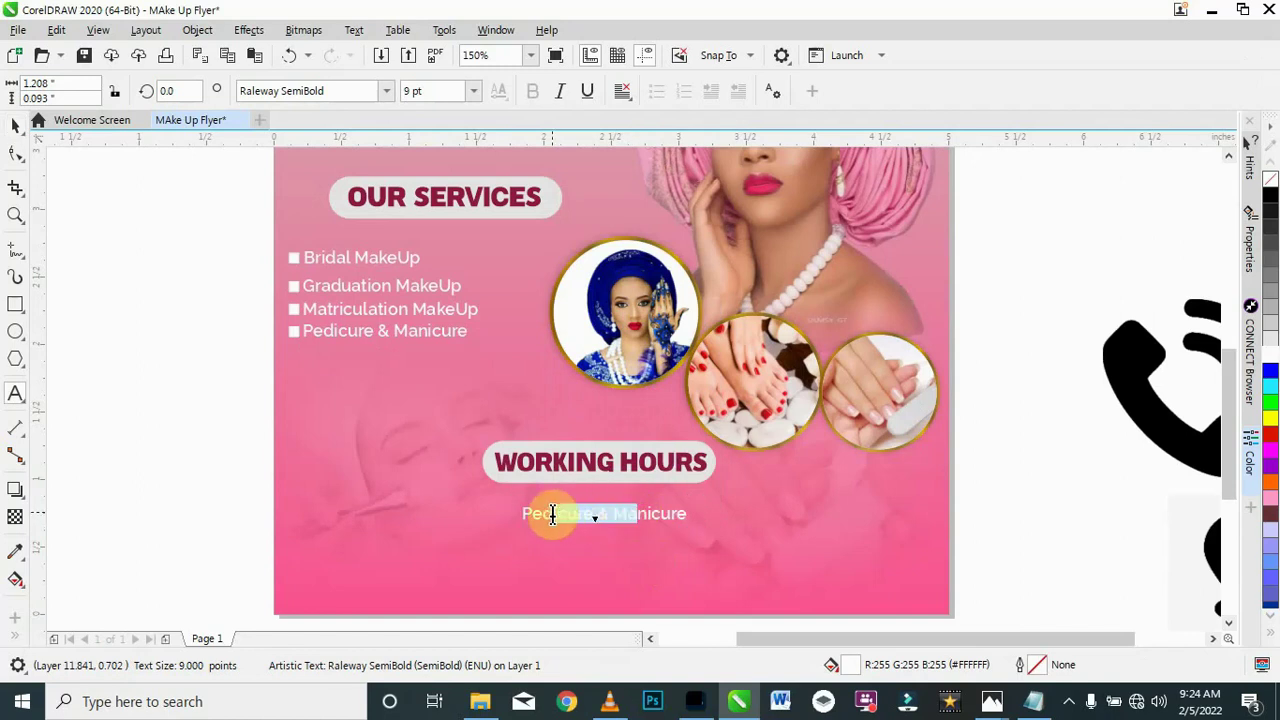
key(ctrl+a)
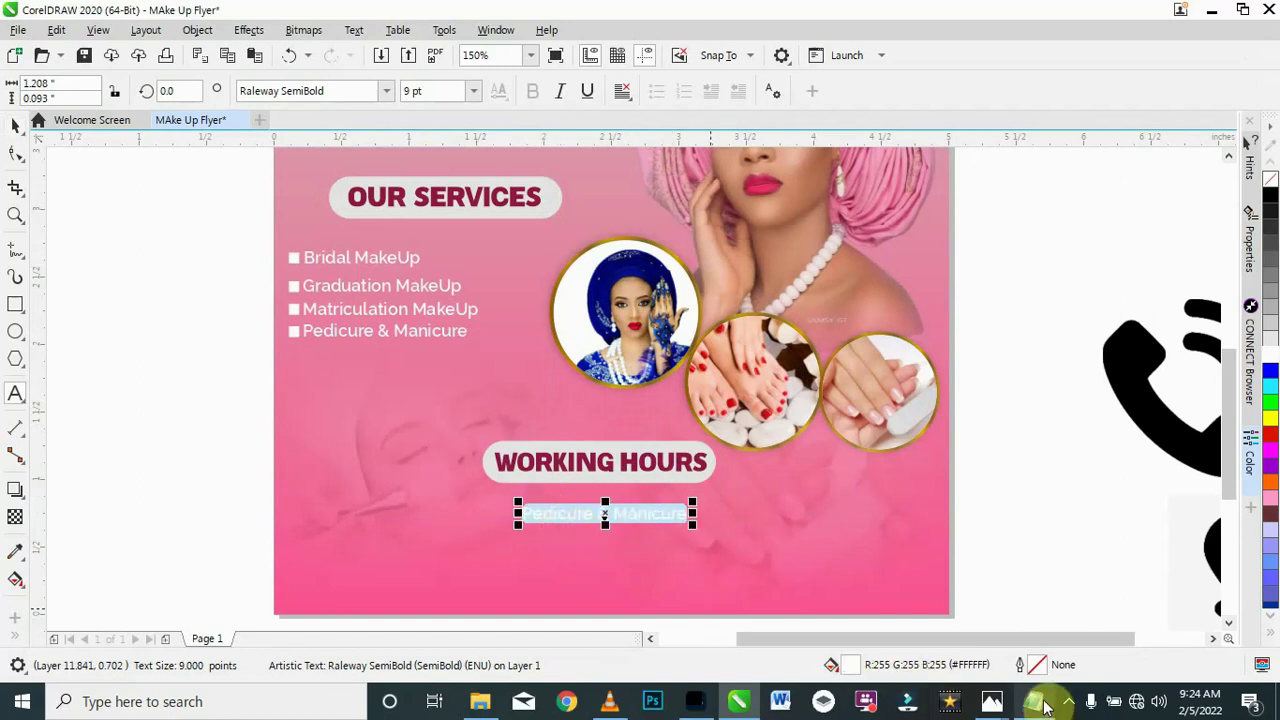
click(1036, 701)
drag(571, 466, 310, 468)
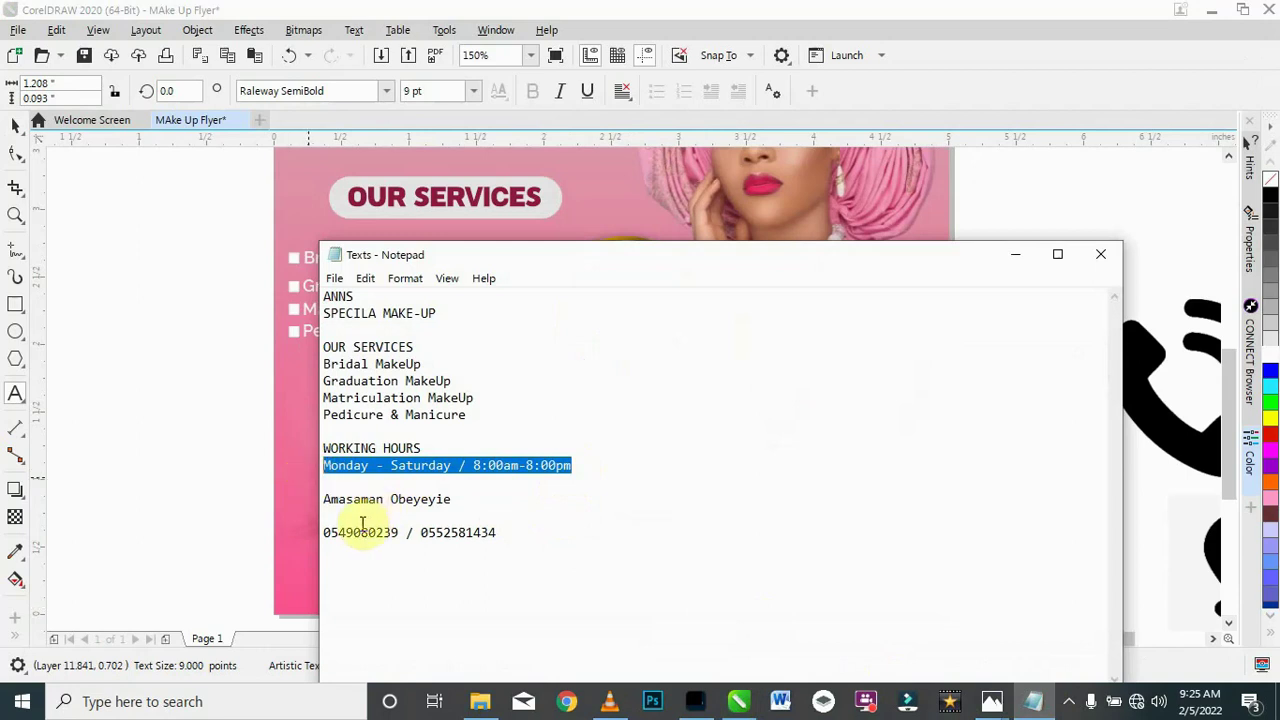
click(1017, 256)
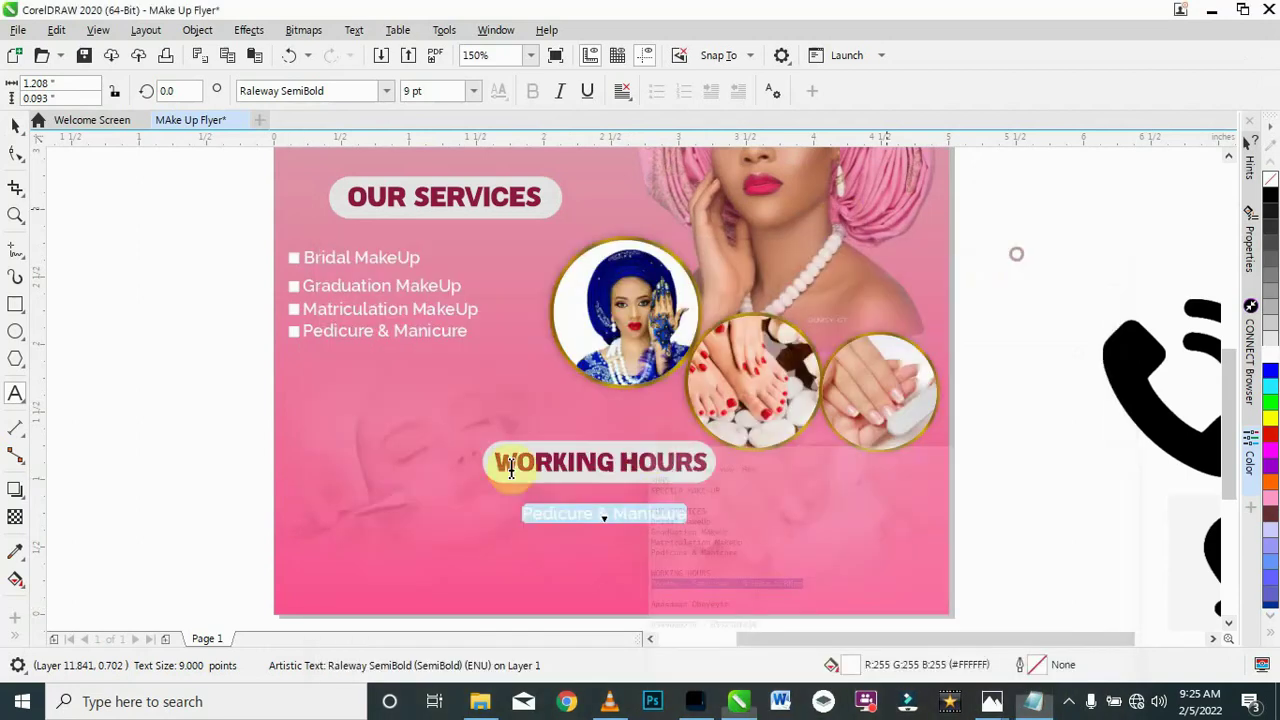
key(ctrl+v)
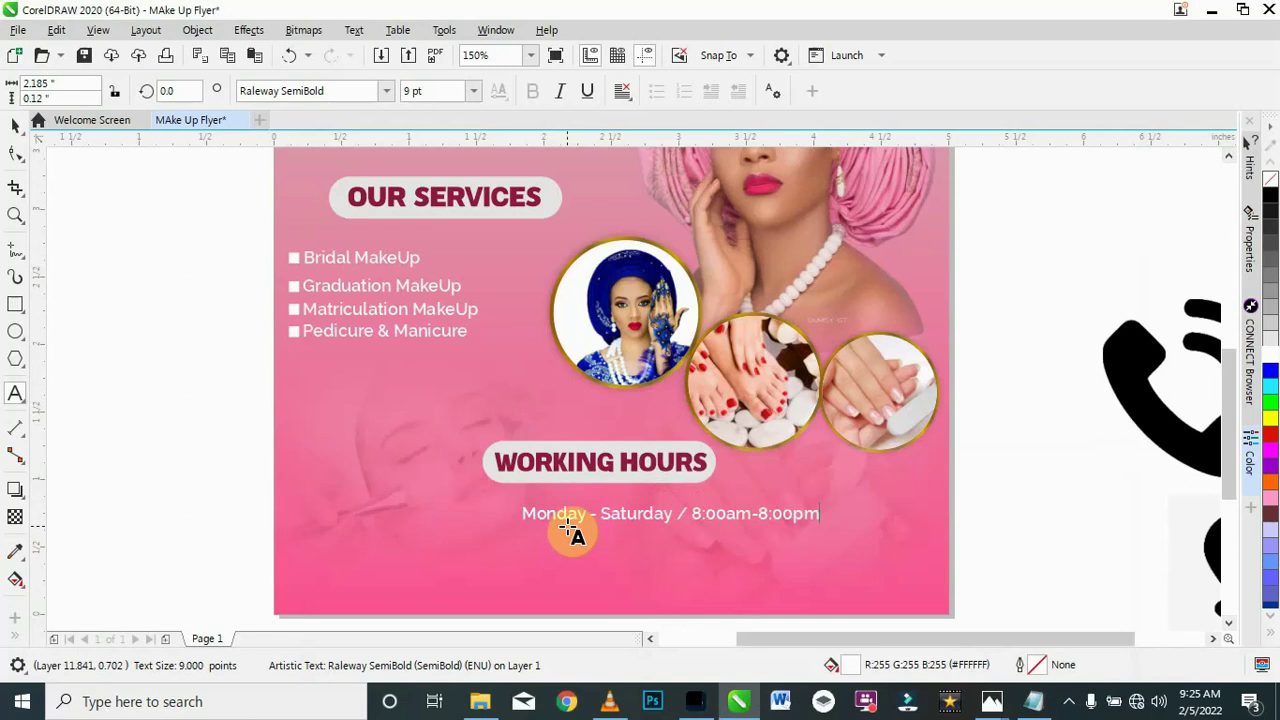
Step: Enlarge the Monday - Saturday hours line to about 13 pt and centre it directly beneath the WORKING HOURS bar
click(14, 124)
click(566, 520)
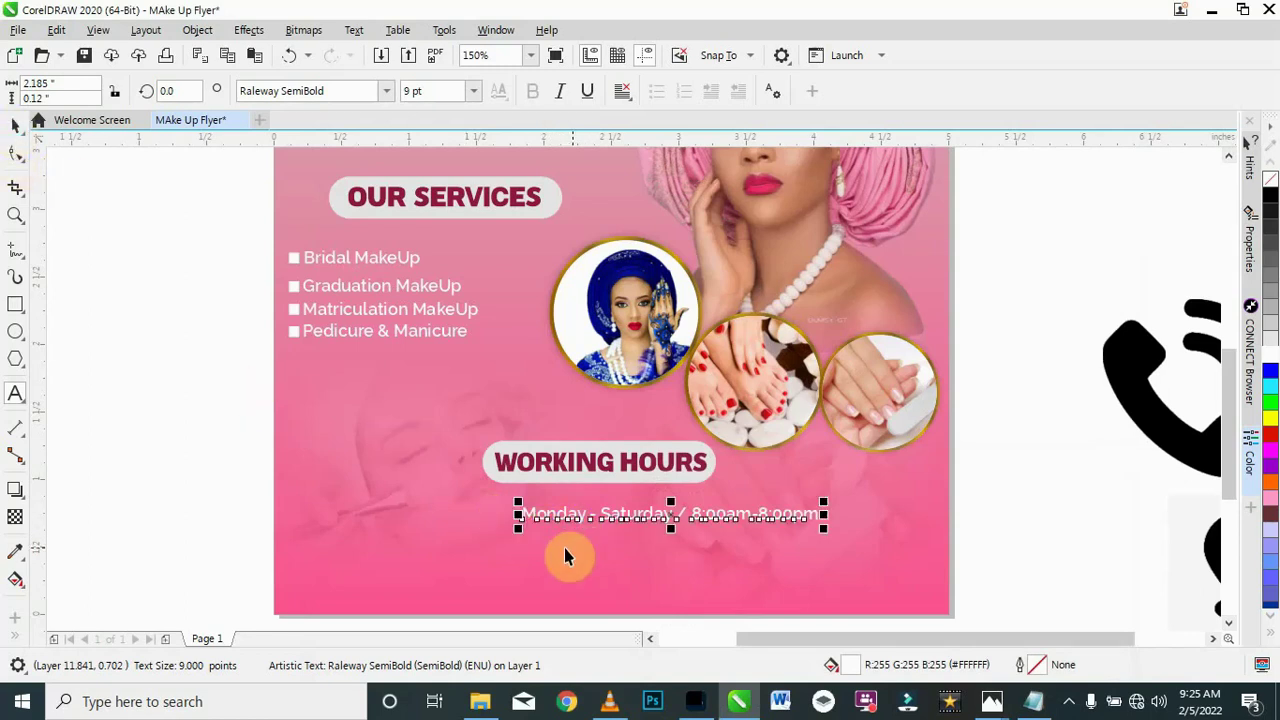
drag(516, 530, 387, 539)
drag(606, 523, 603, 508)
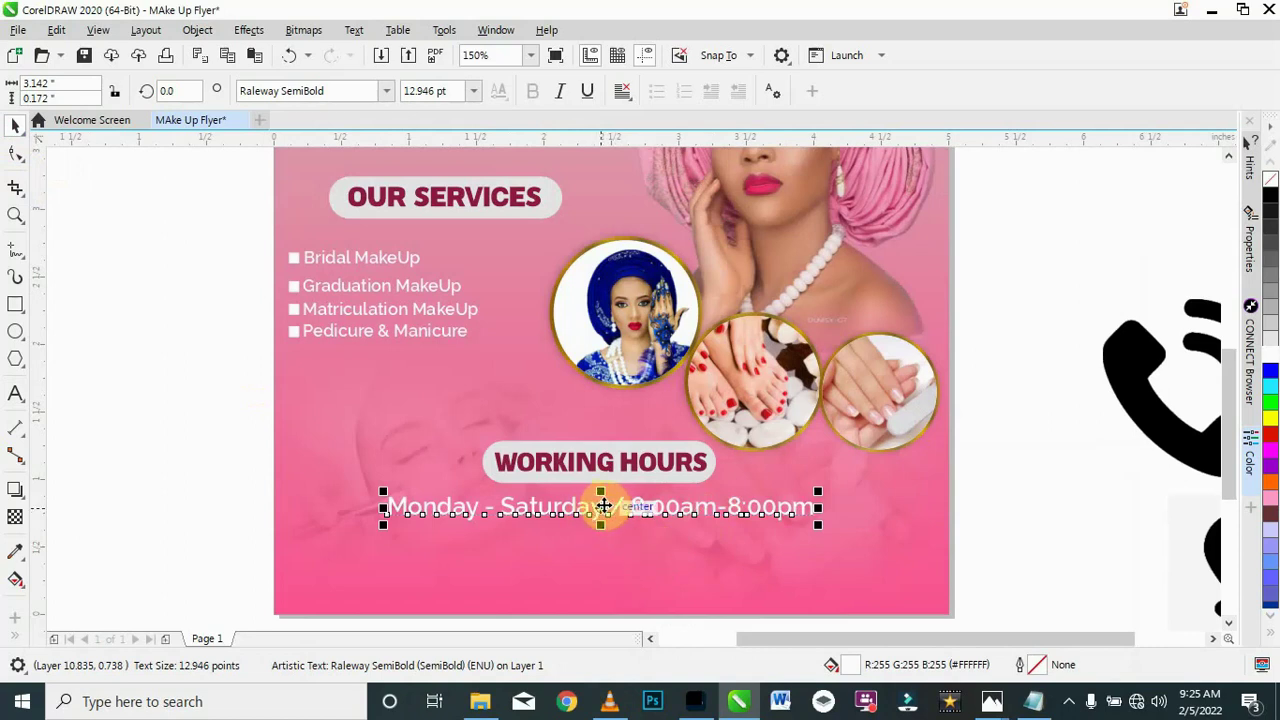
Step: Copy the Monday - Saturday hours line just below itself and replace the copy's text with the business location from the Texts file in Notepad
drag(603, 507, 602, 530)
click(662, 354)
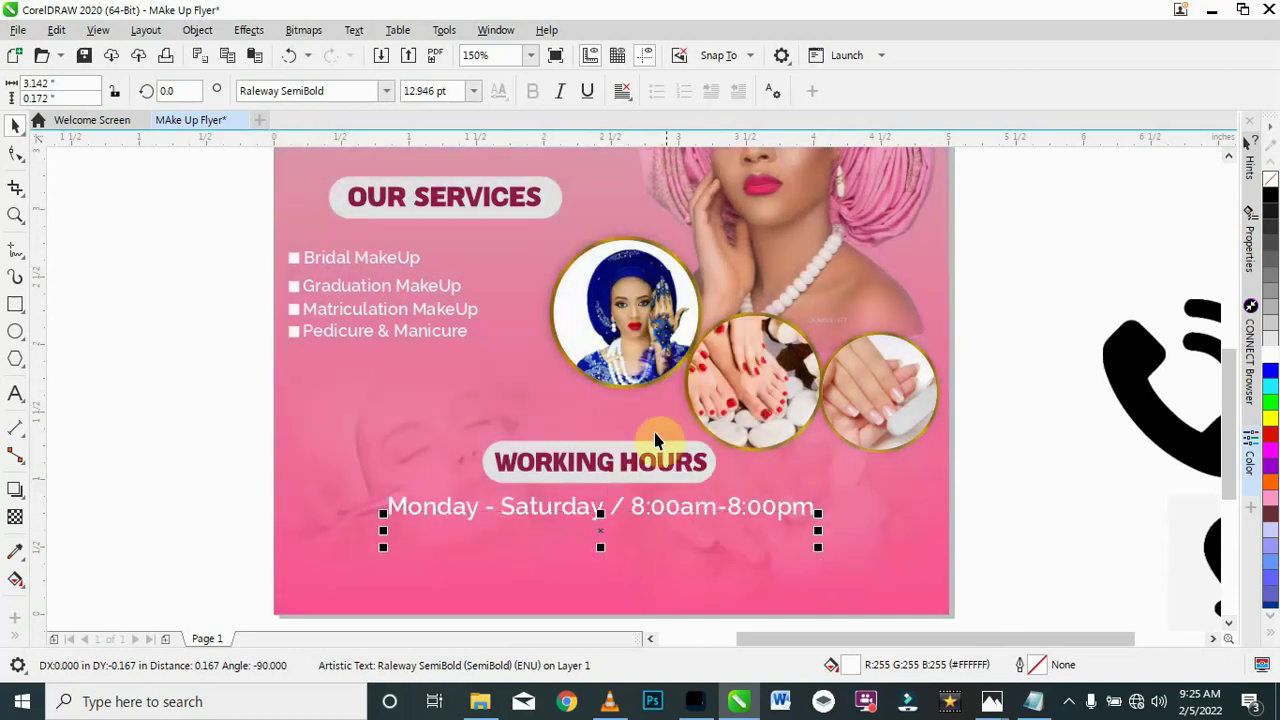
drag(634, 537, 576, 563)
double_click(641, 551)
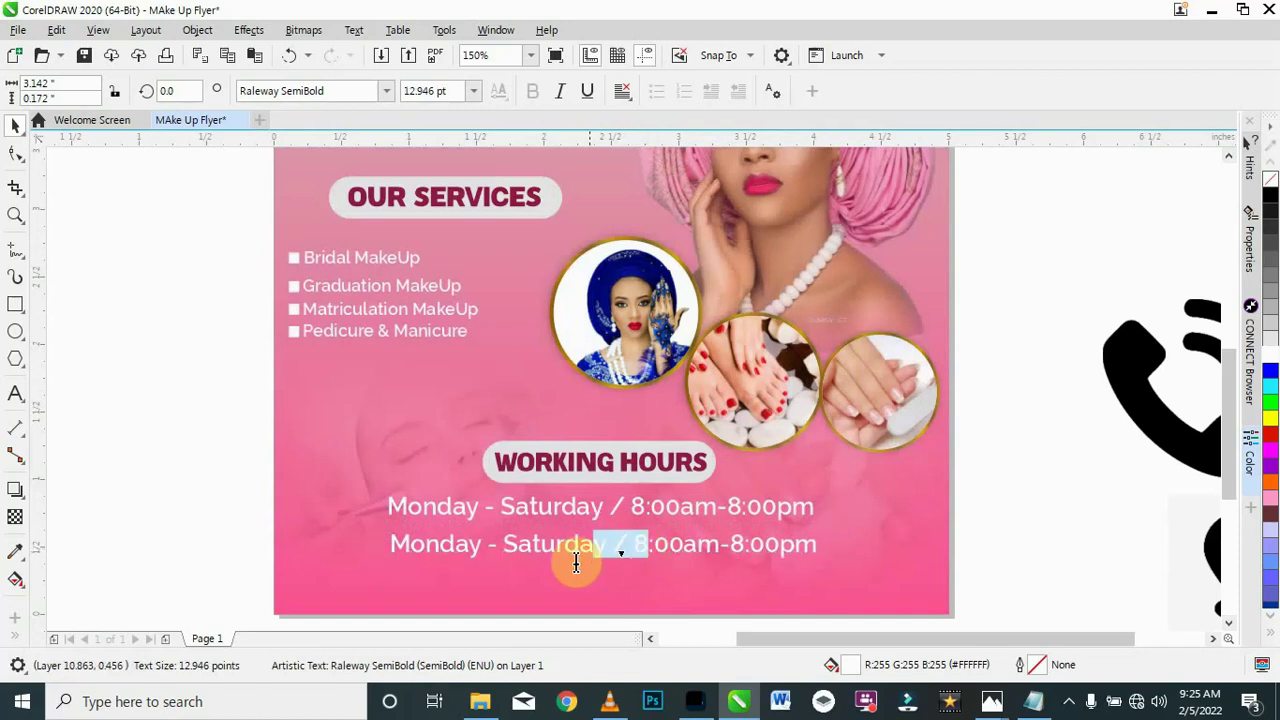
triple_click(575, 563)
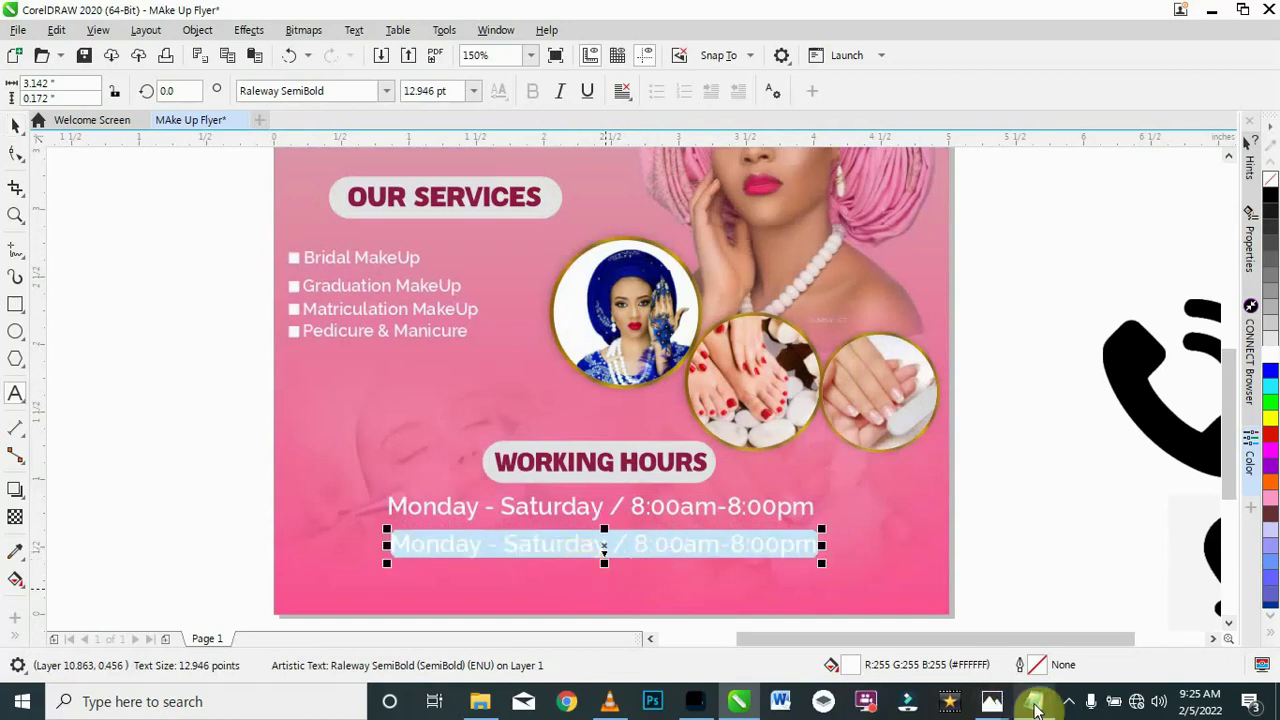
click(975, 688)
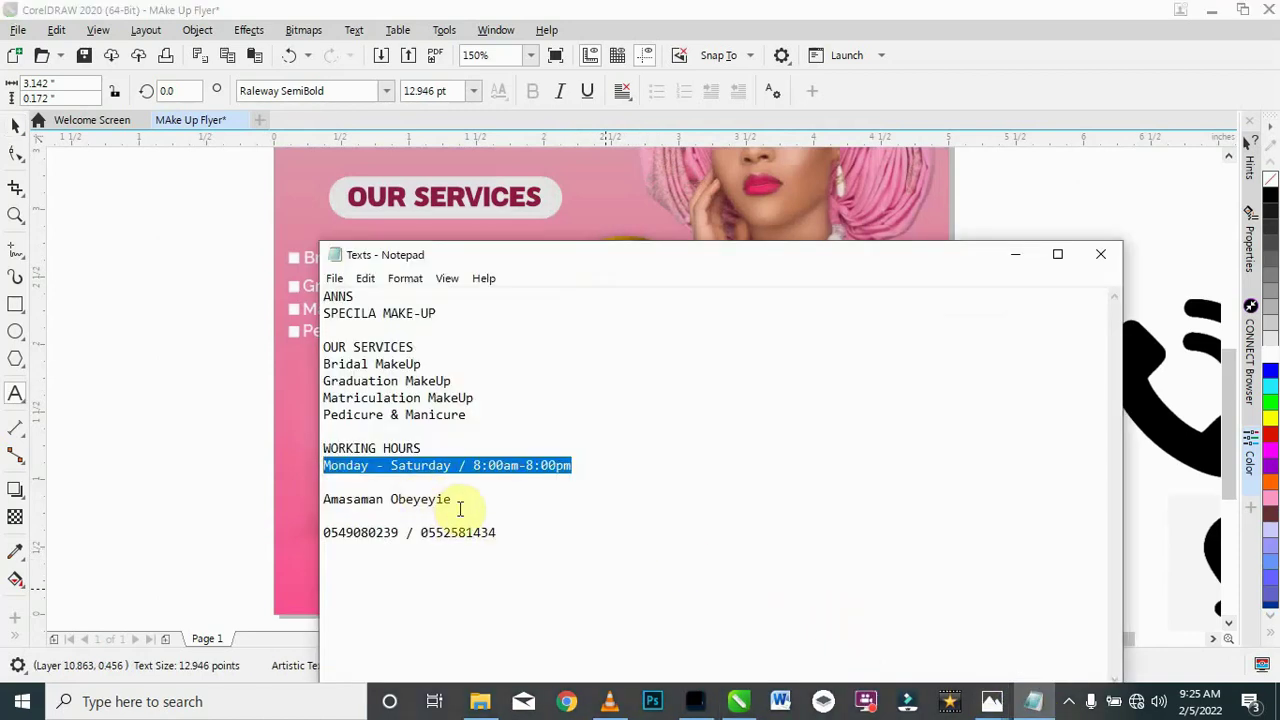
drag(452, 500, 313, 490)
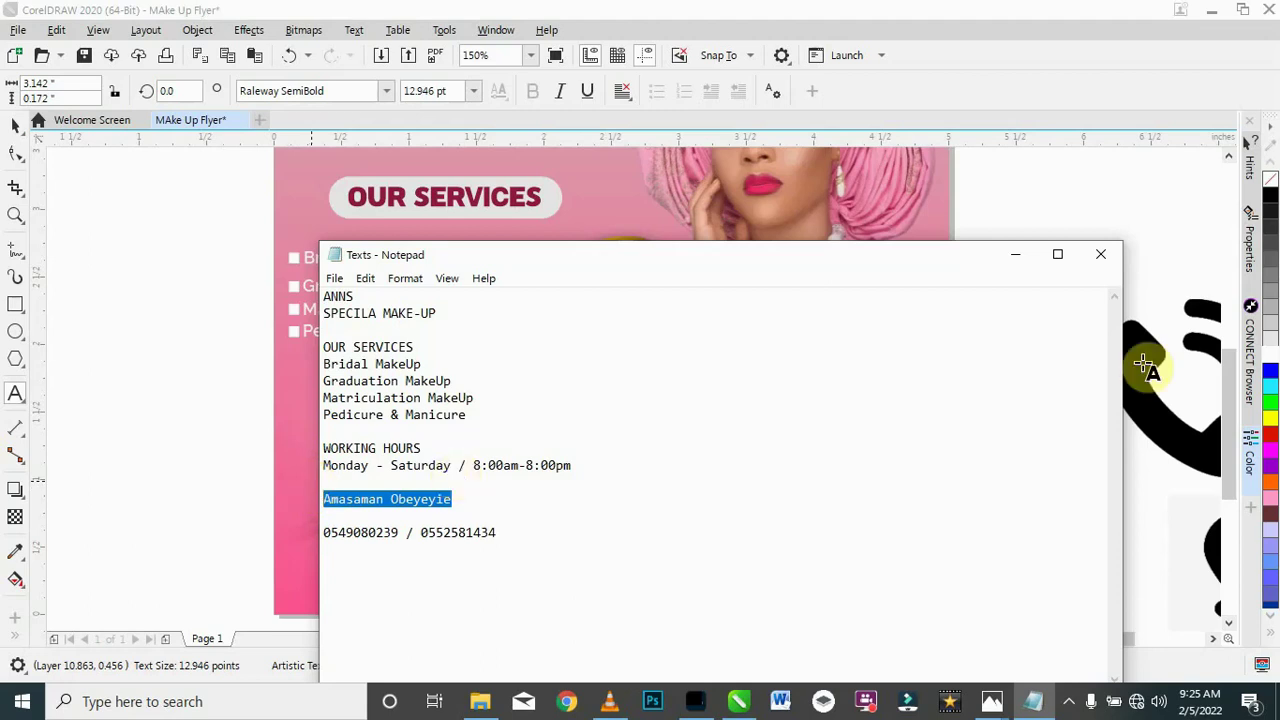
click(1014, 257)
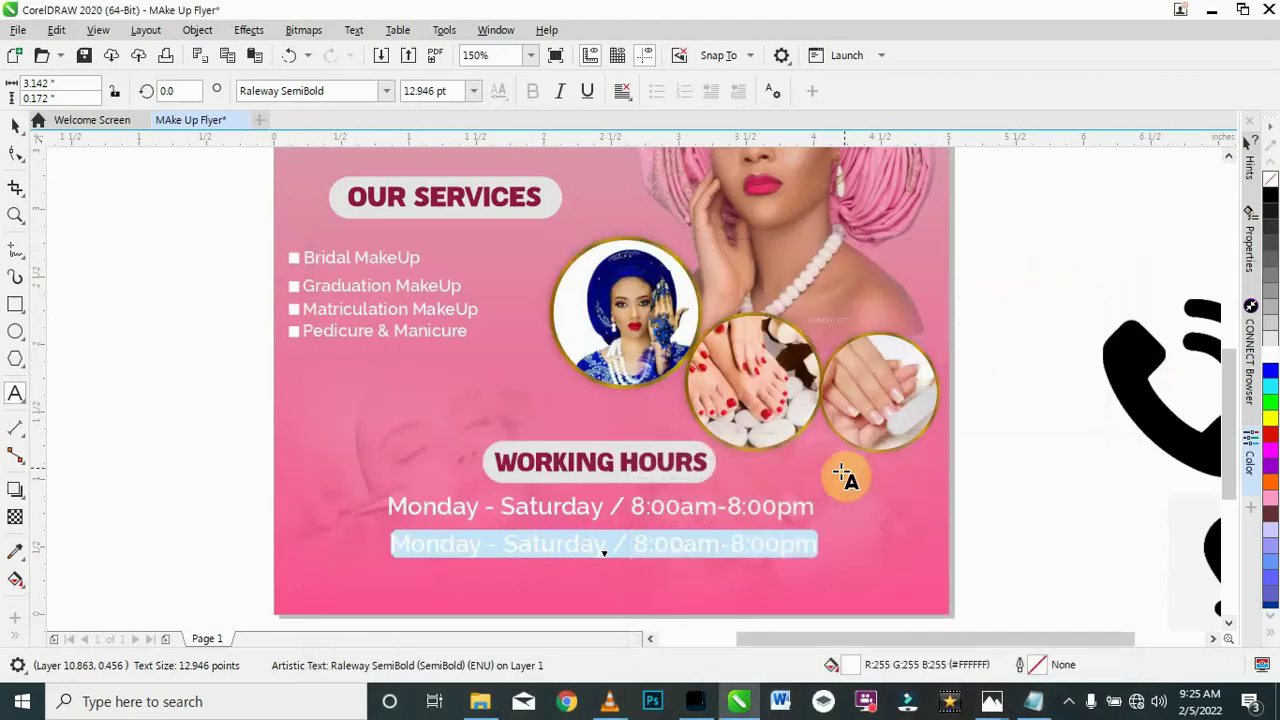
key(ctrl+v)
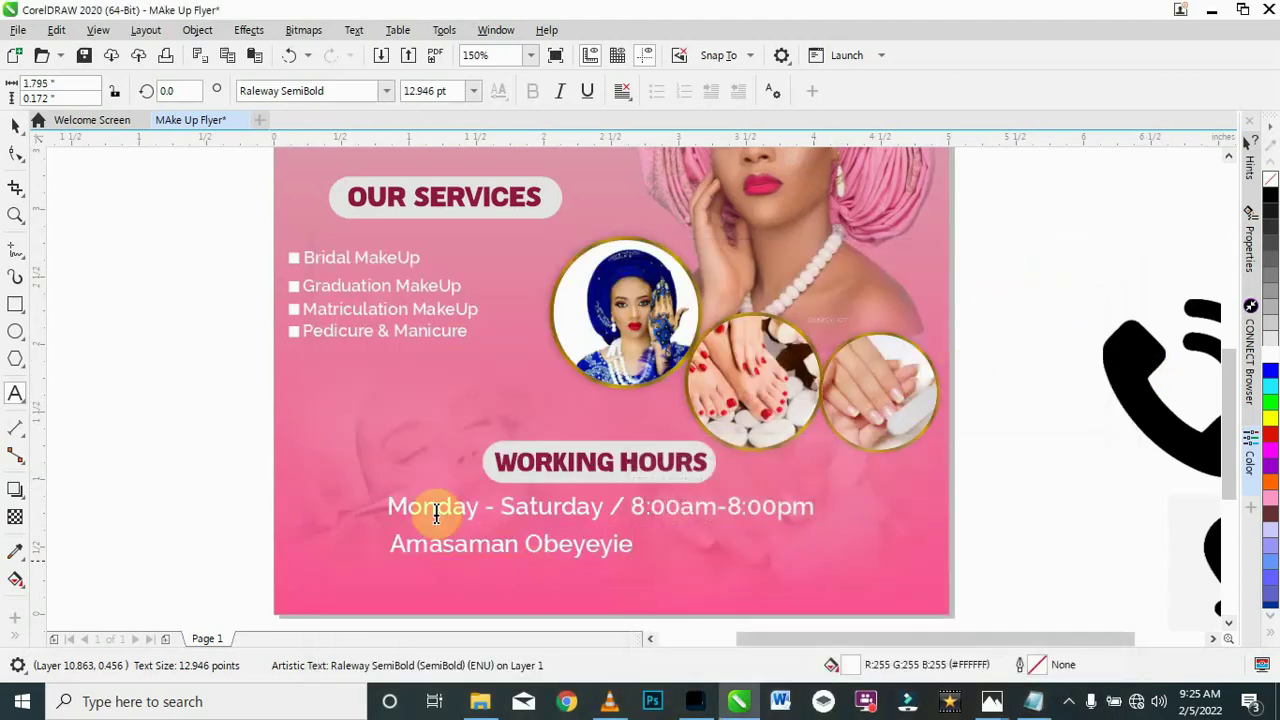
Step: Shift the location line down and left beneath the working hours, and place a copy of it beside it on the same row
click(519, 550)
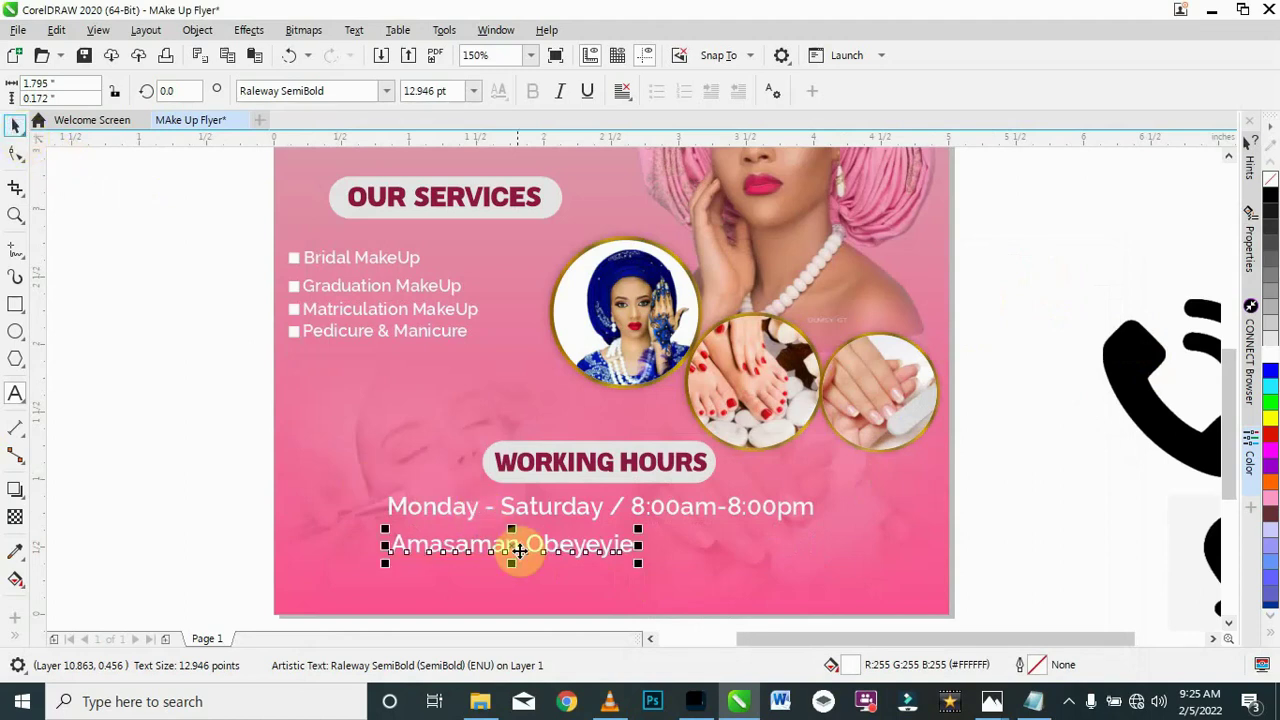
drag(512, 548, 461, 552)
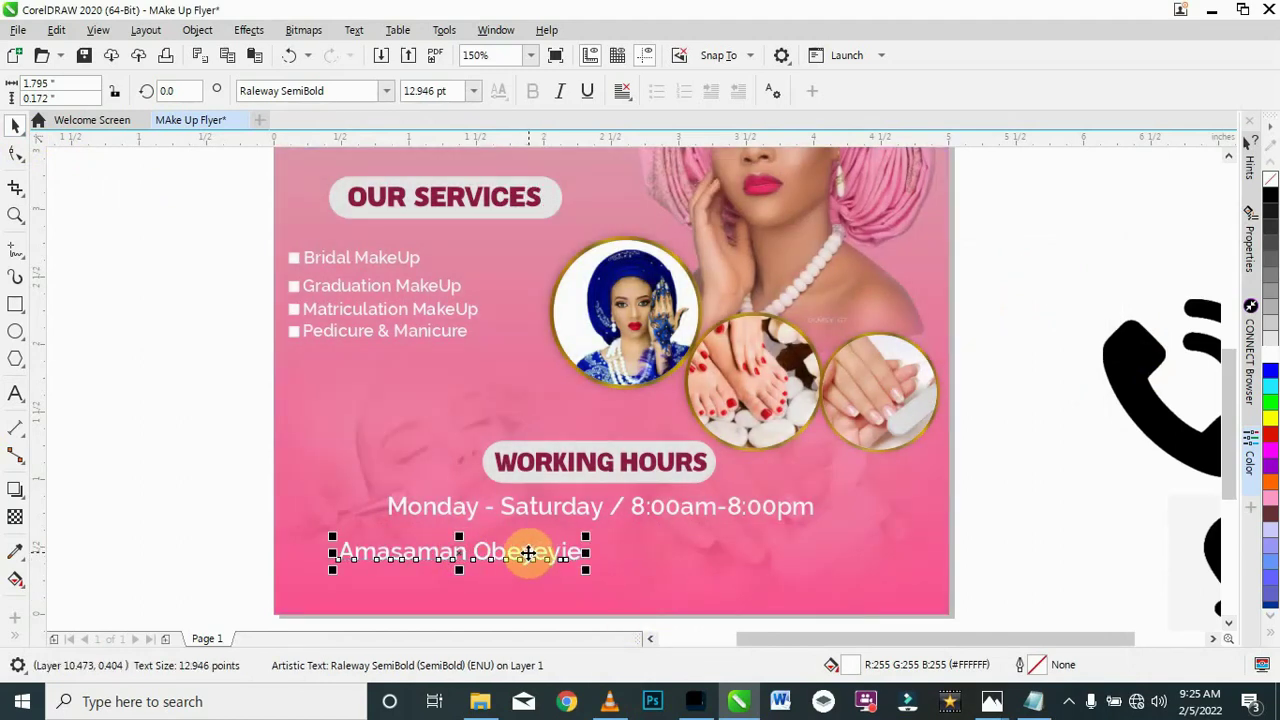
drag(487, 557, 793, 557)
click(877, 385)
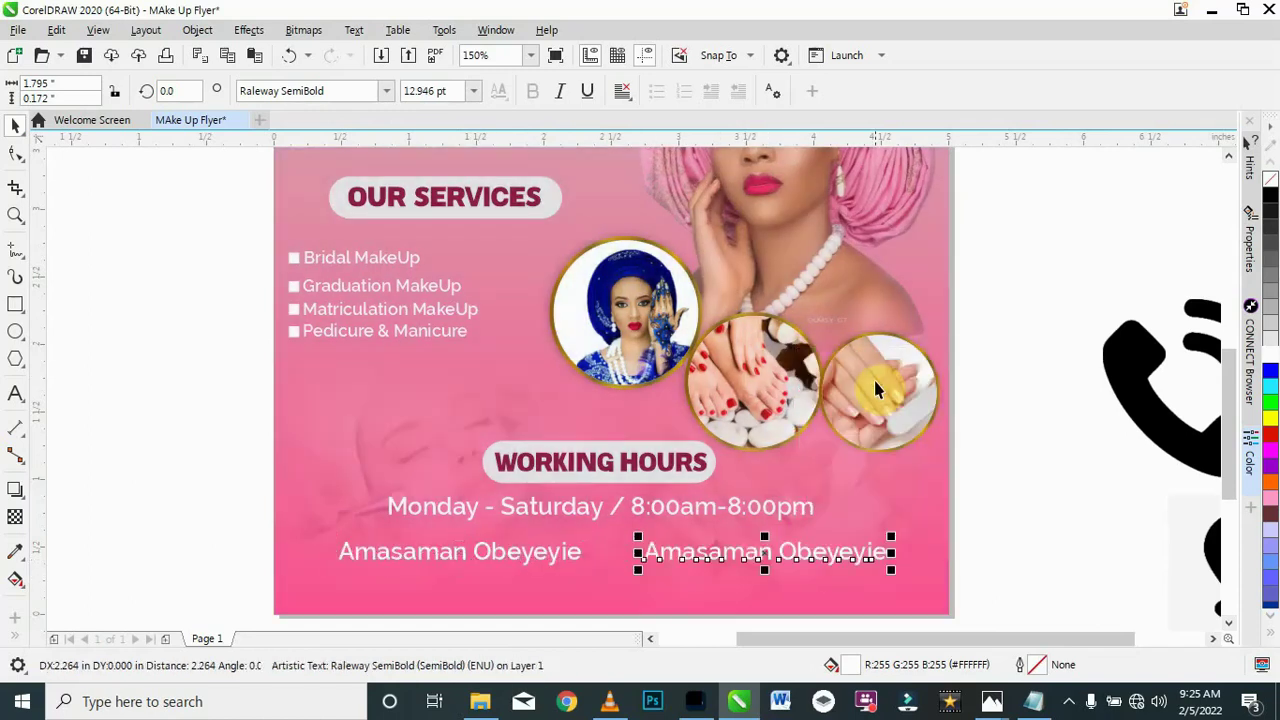
Step: Replace the copied location text with the two phone numbers from the Texts file in Notepad
double_click(856, 557)
drag(856, 557, 784, 557)
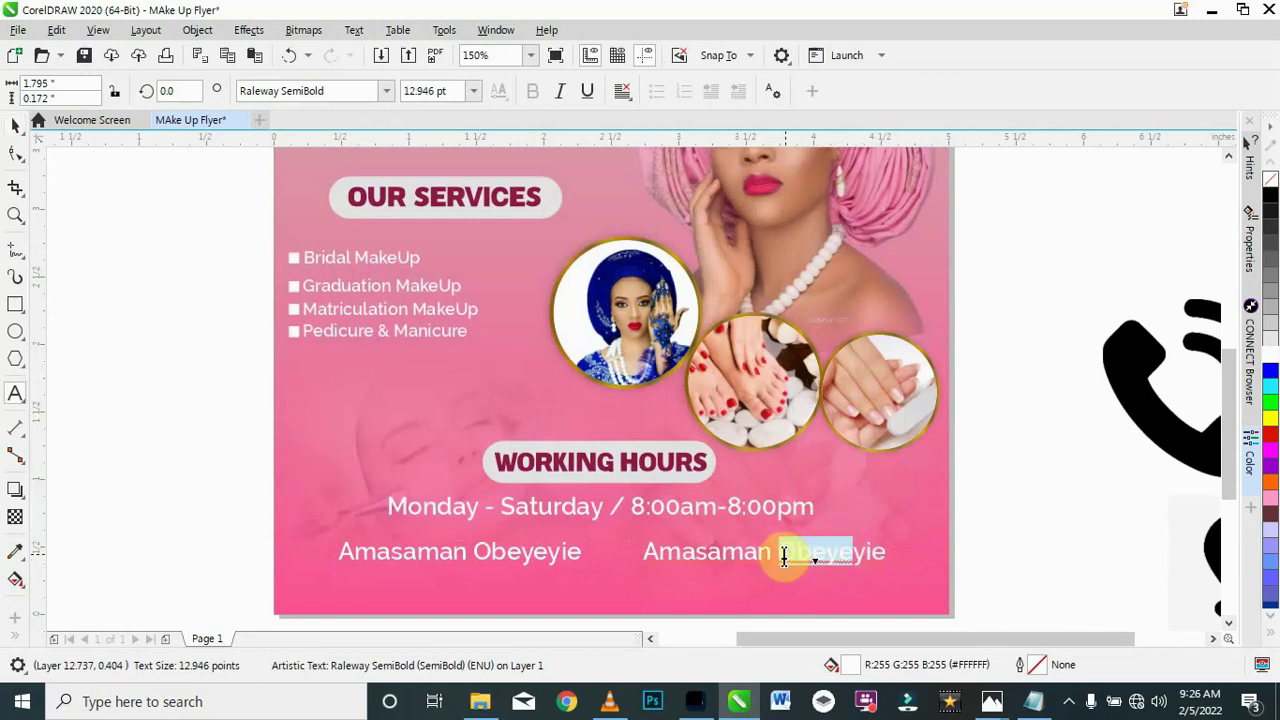
key(ctrl+a)
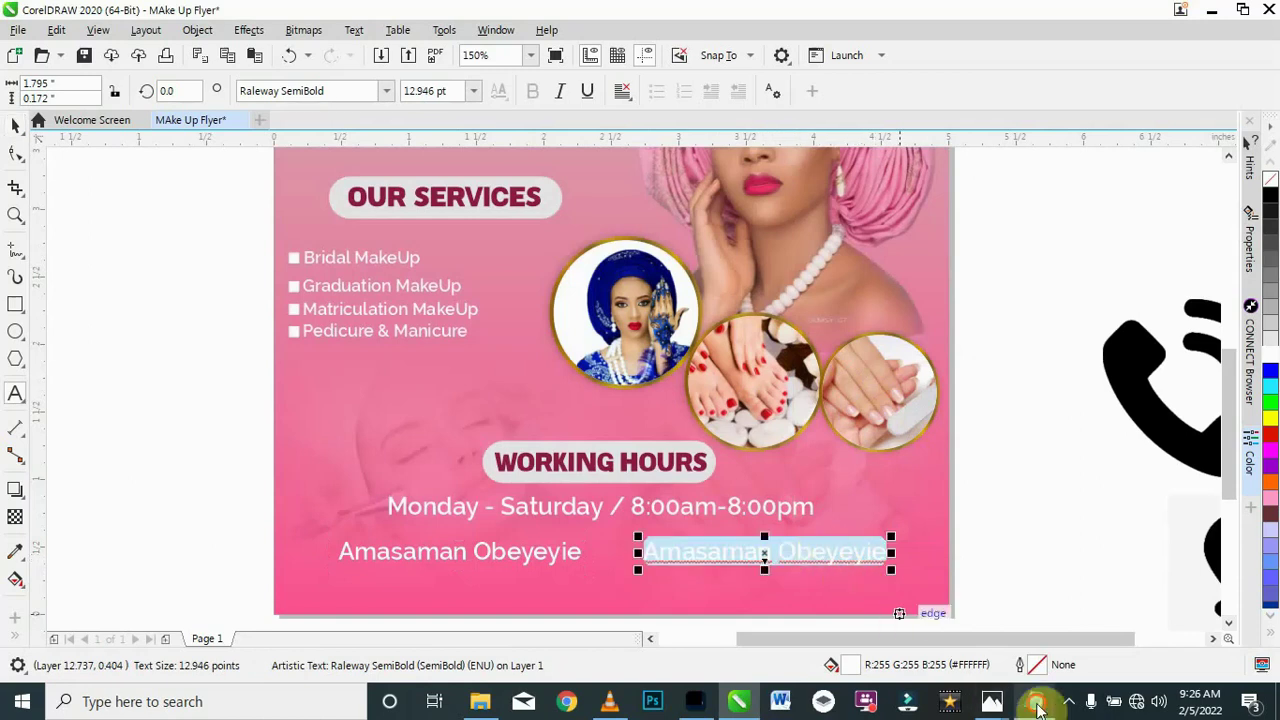
click(1034, 701)
drag(500, 533, 329, 521)
key(ctrl+c)
click(1022, 259)
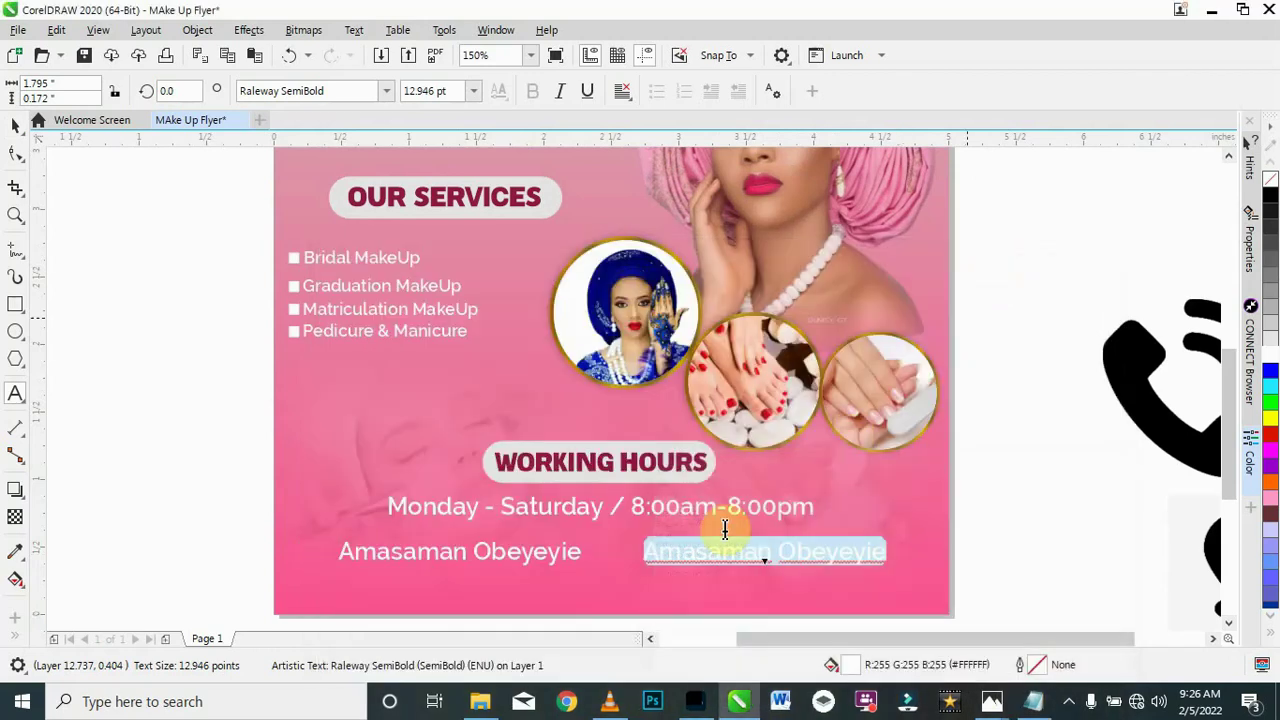
key(ctrl+v)
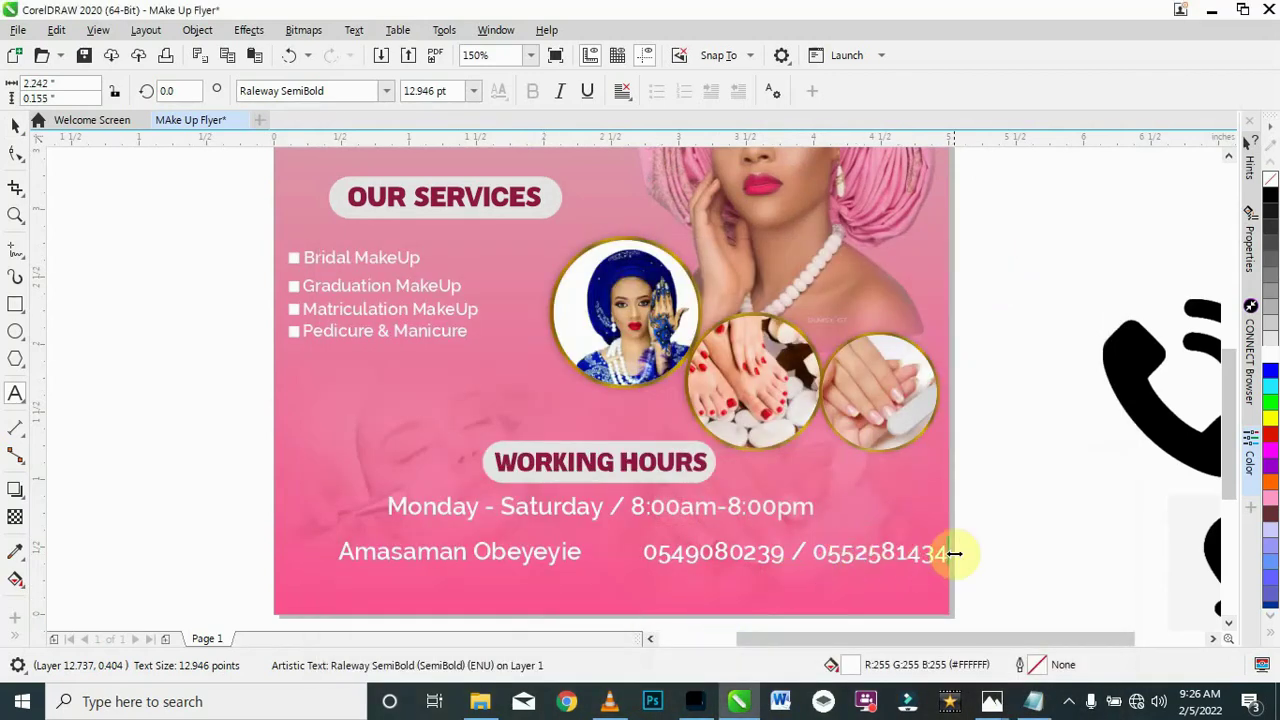
Step: Change the phone numbers' font to bold Arial and shift the line slightly left, away from the flyer's right edge
drag(948, 553, 646, 543)
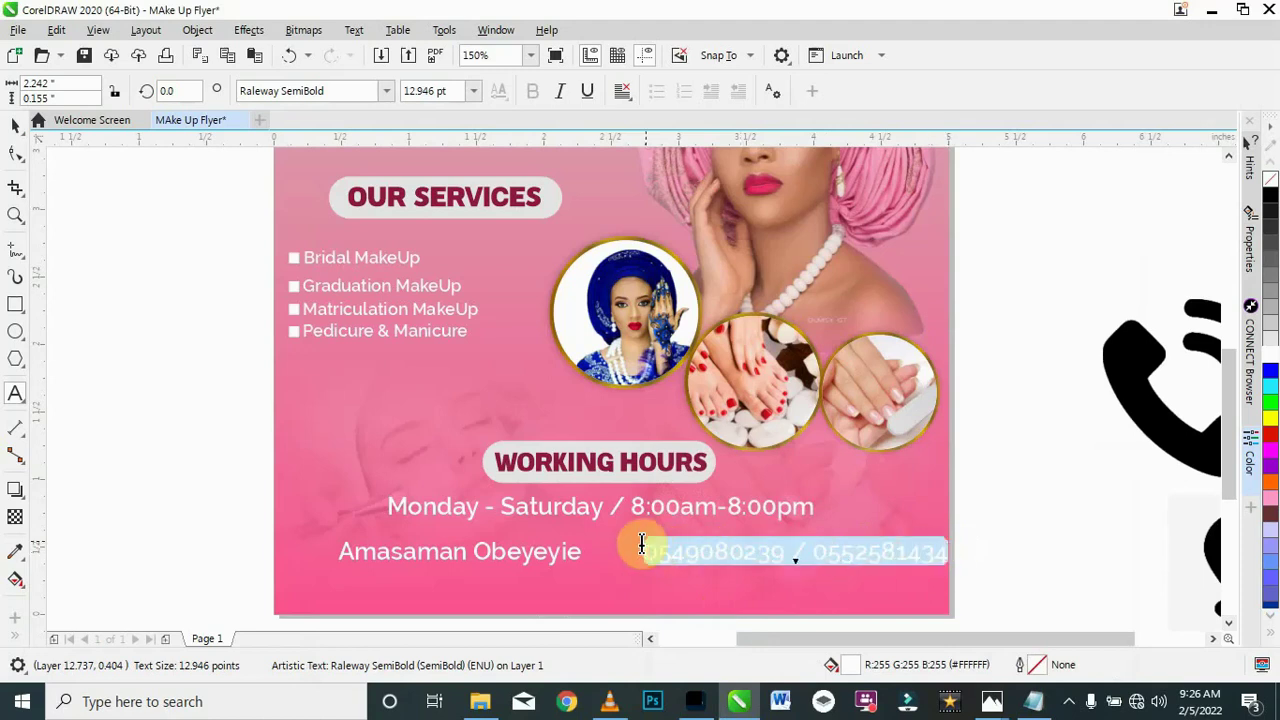
click(335, 90)
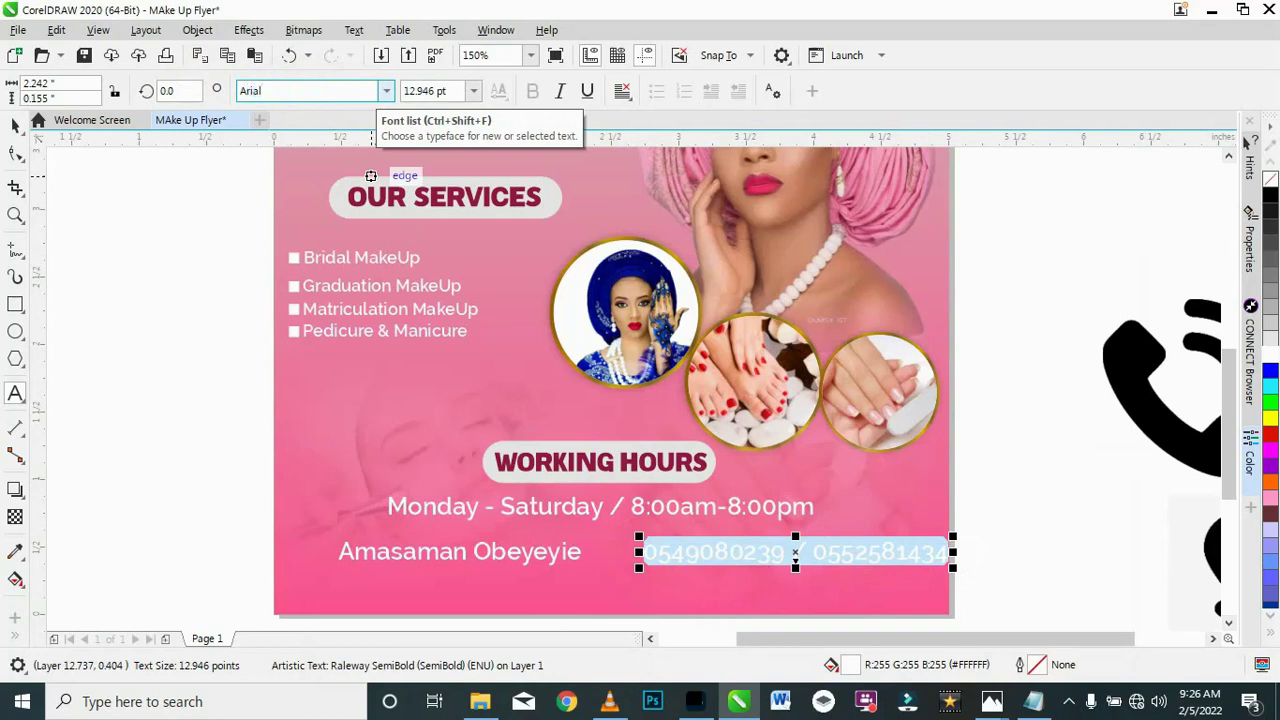
click(279, 88)
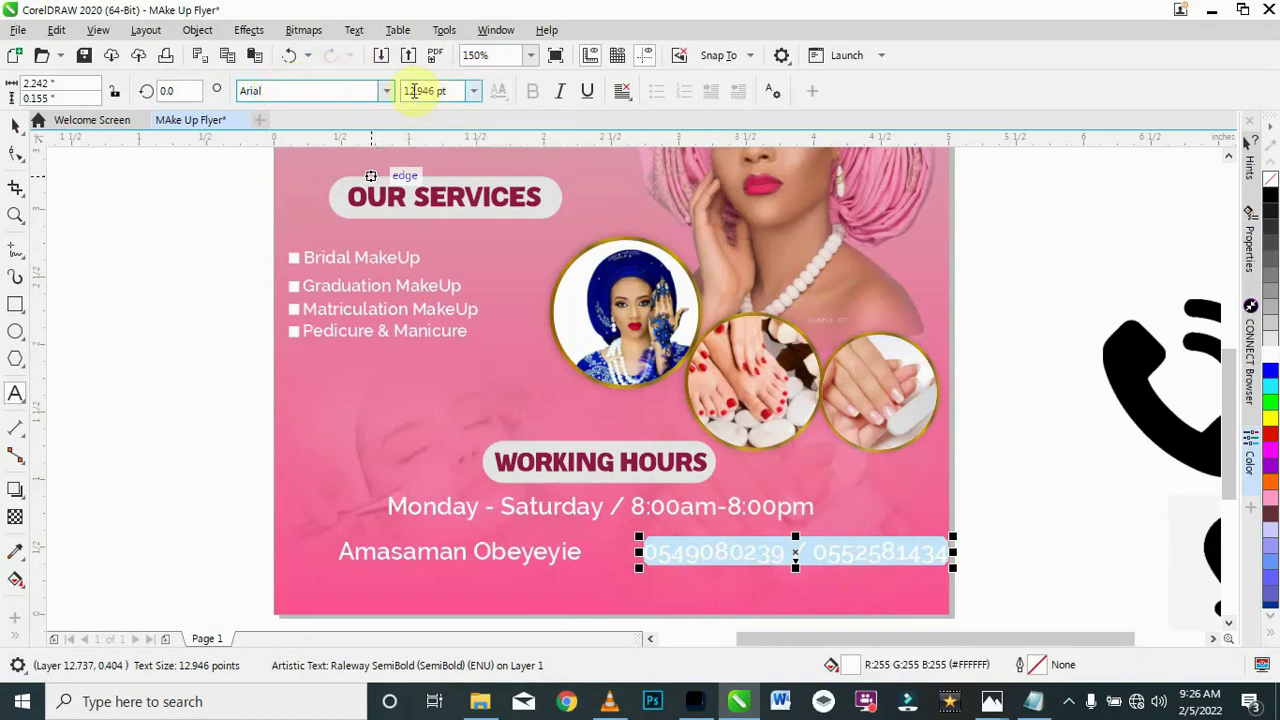
key(Return)
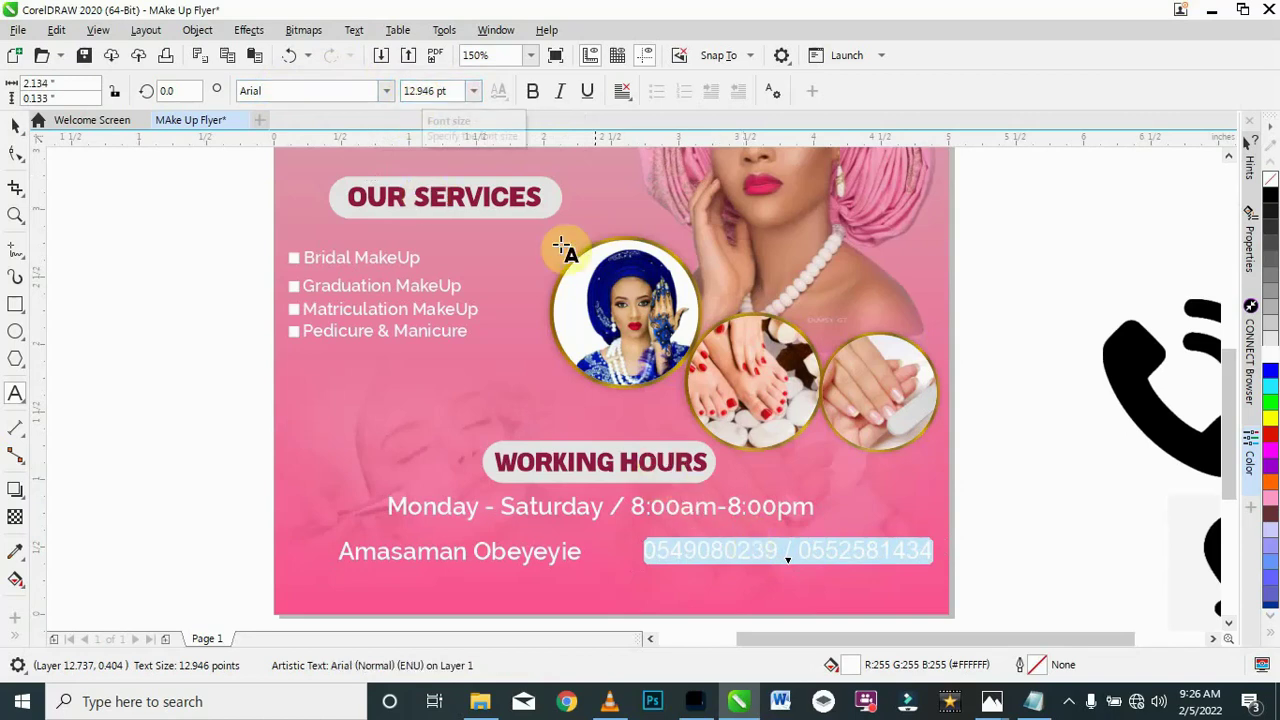
click(533, 92)
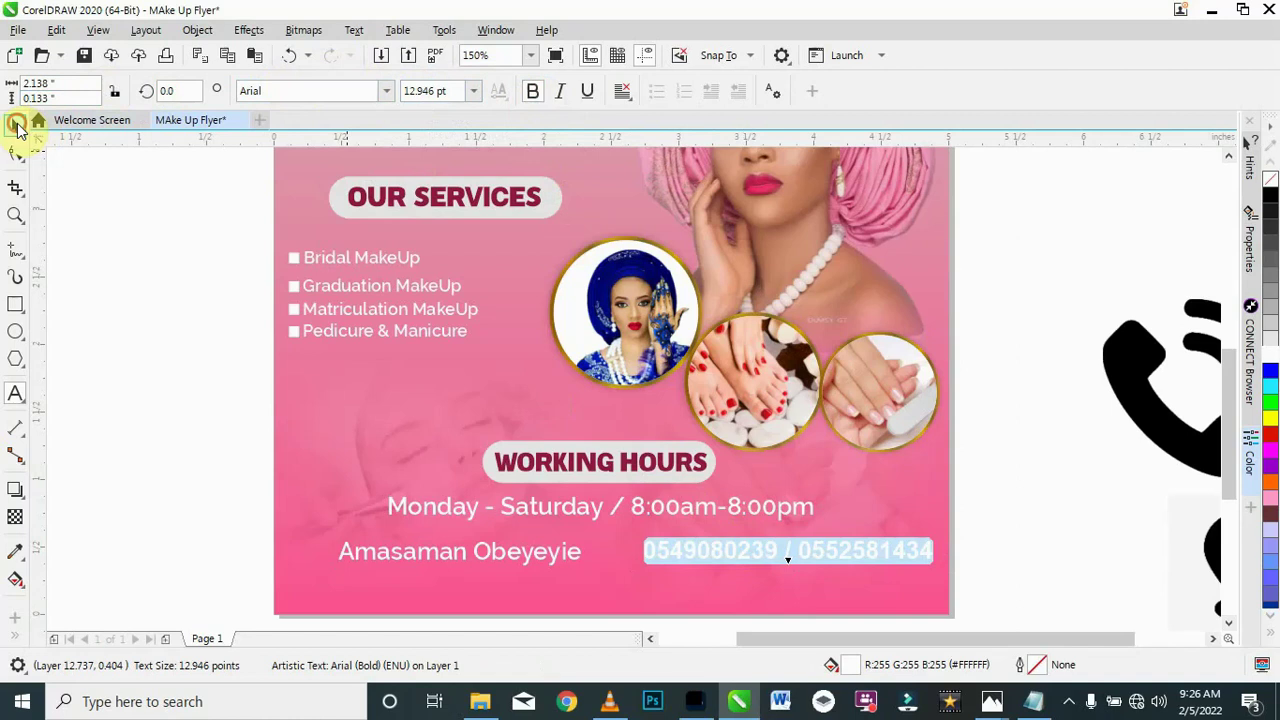
click(17, 128)
click(70, 125)
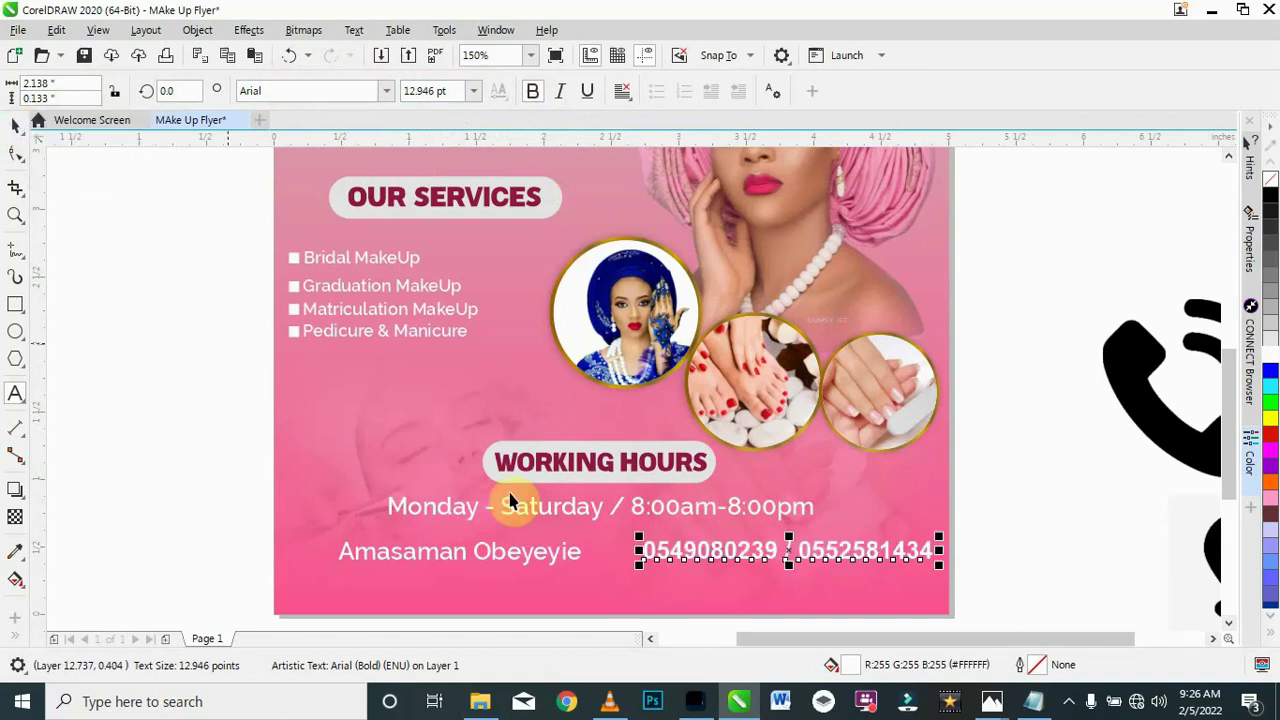
drag(791, 551, 772, 551)
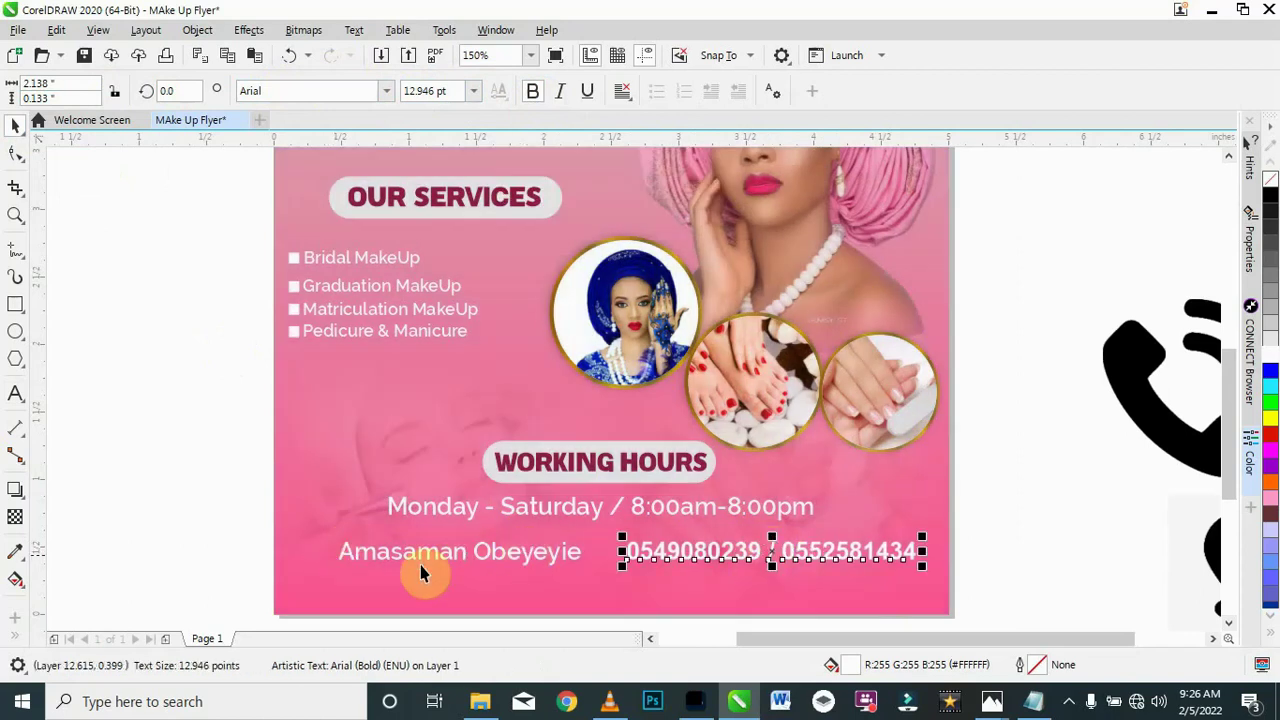
Step: Move the black call icon onto the flyer, shrink it to about 0.37 inches wide and place it below the nails photo
scroll(970, 430, down, 5)
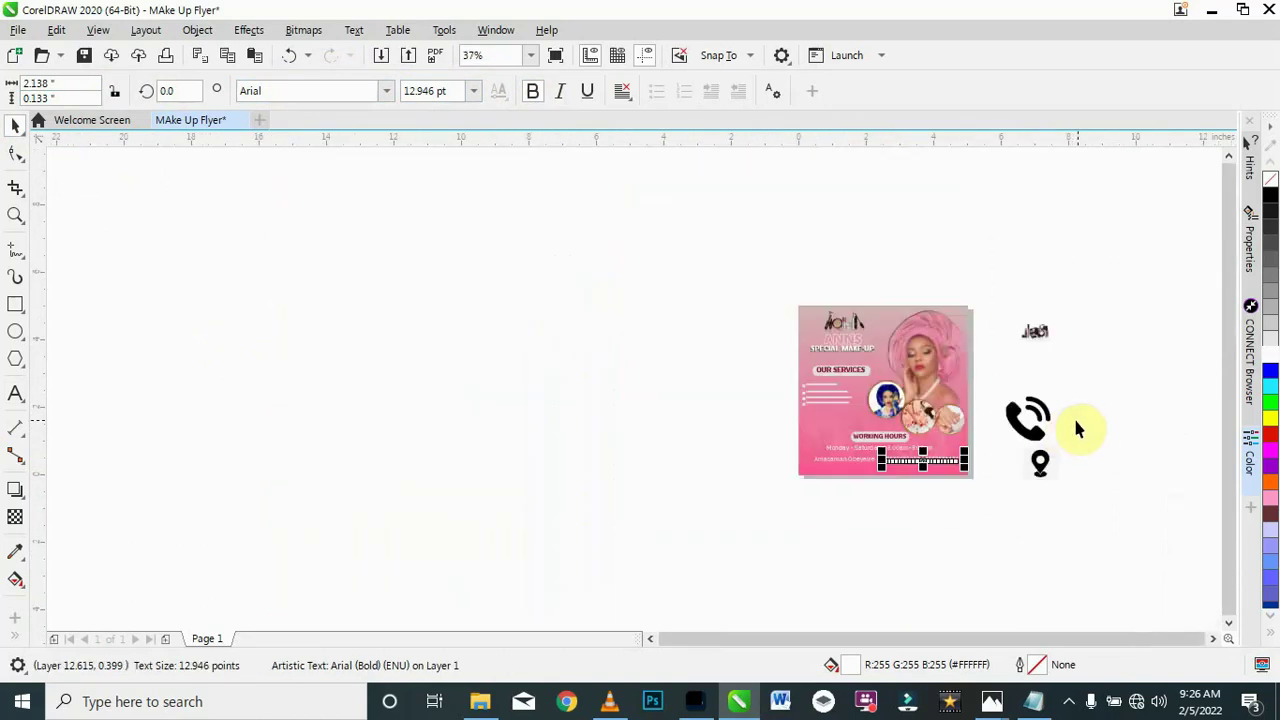
drag(1034, 438, 952, 456)
scroll(952, 456, up, 5)
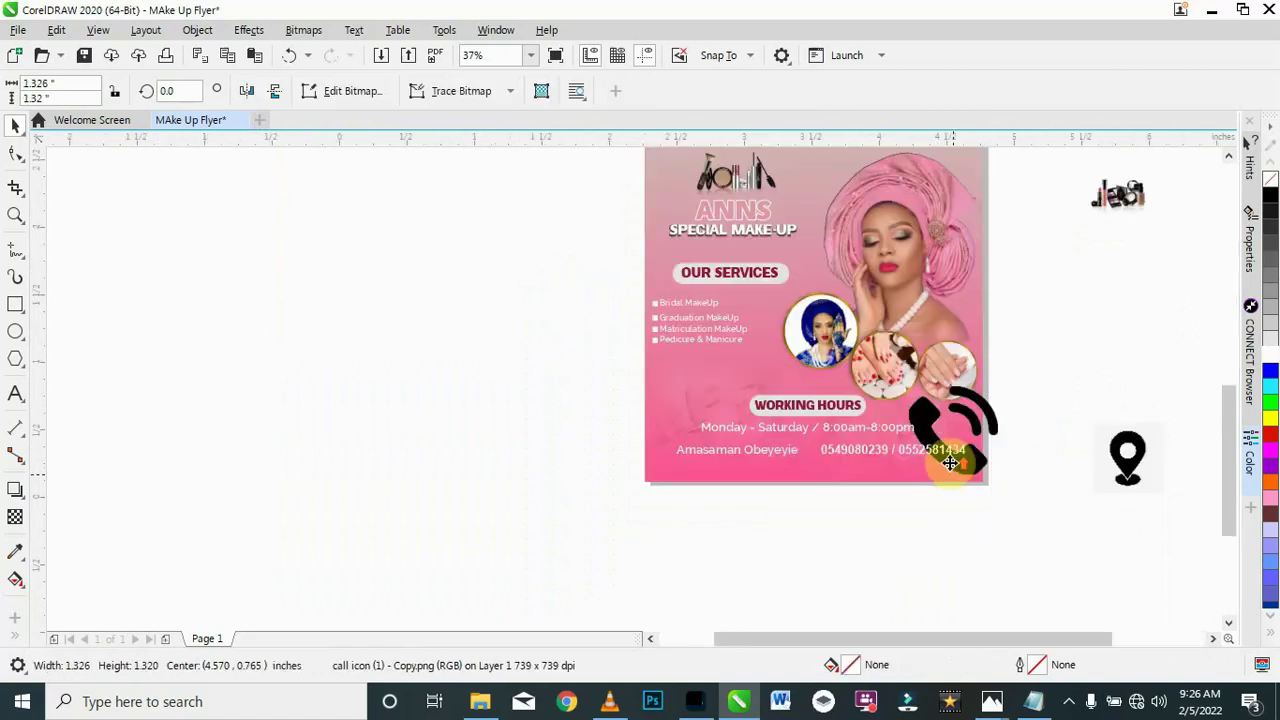
drag(1051, 299, 946, 404)
drag(905, 484, 972, 364)
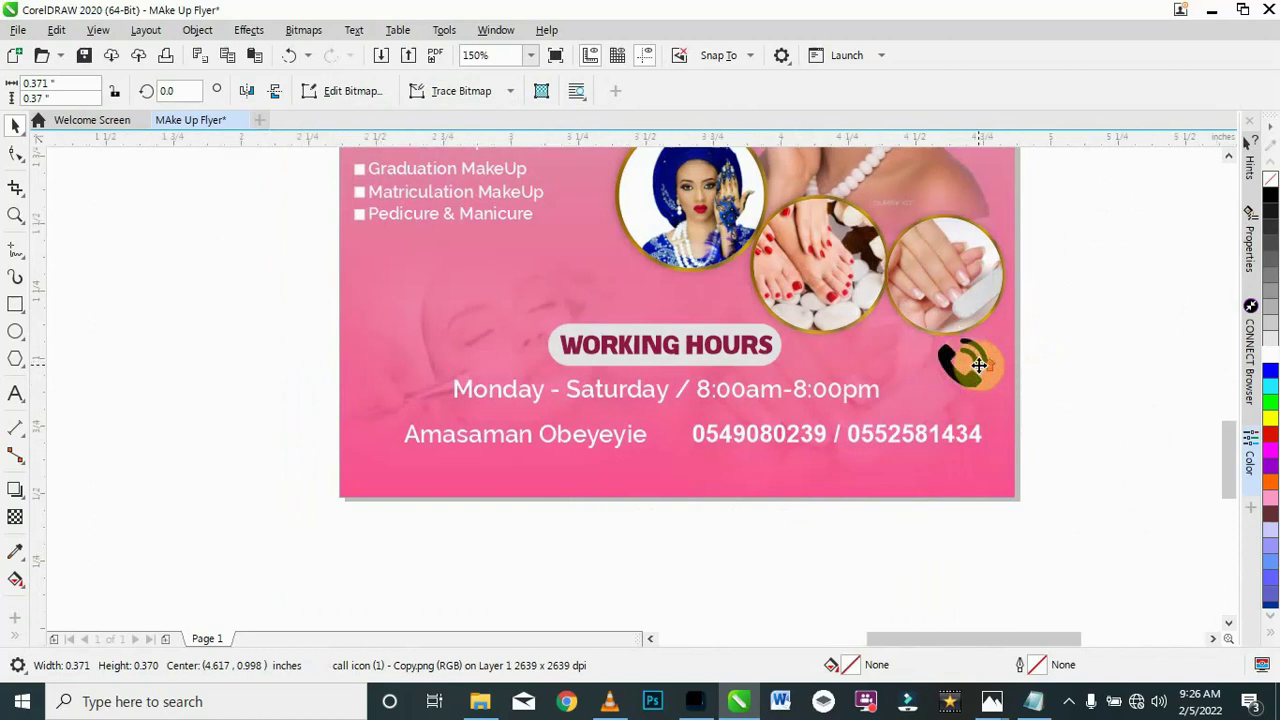
Step: Convert the call icon bitmap to vector shapes with Quick Trace
scroll(978, 365, up, 4)
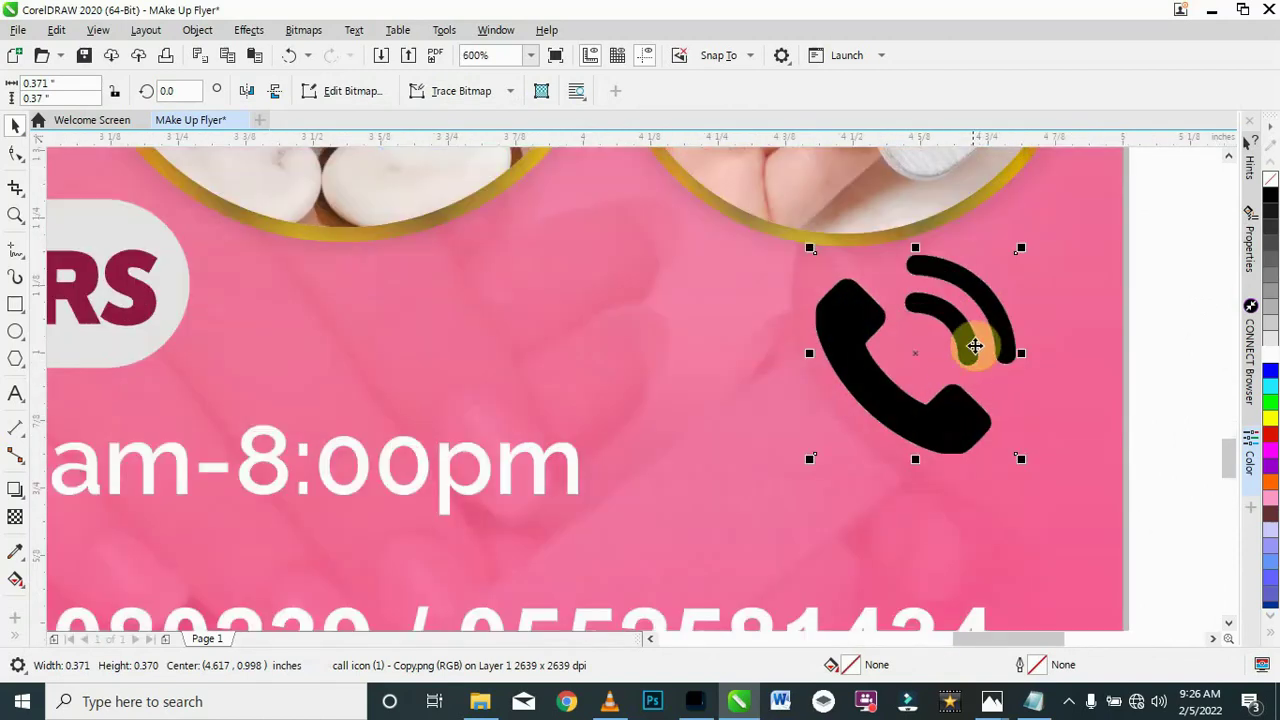
scroll(977, 334, up, 2)
scroll(977, 334, down, 4)
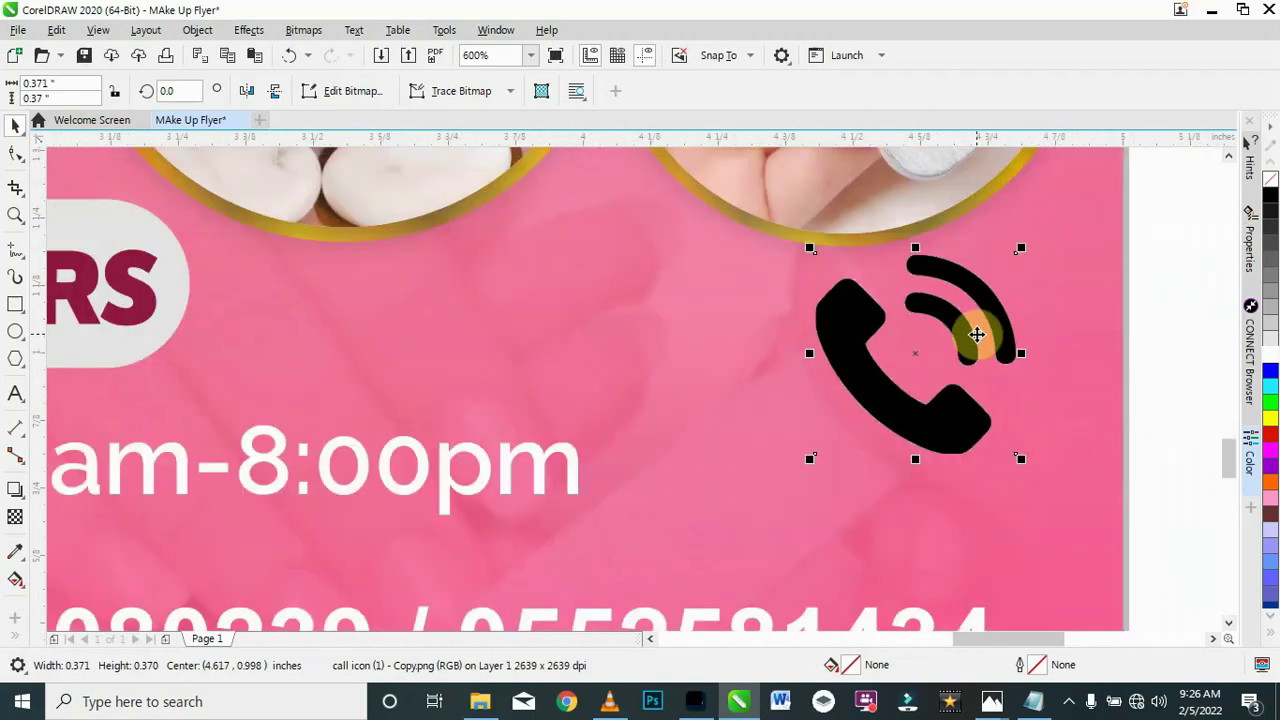
scroll(976, 335, down, 2)
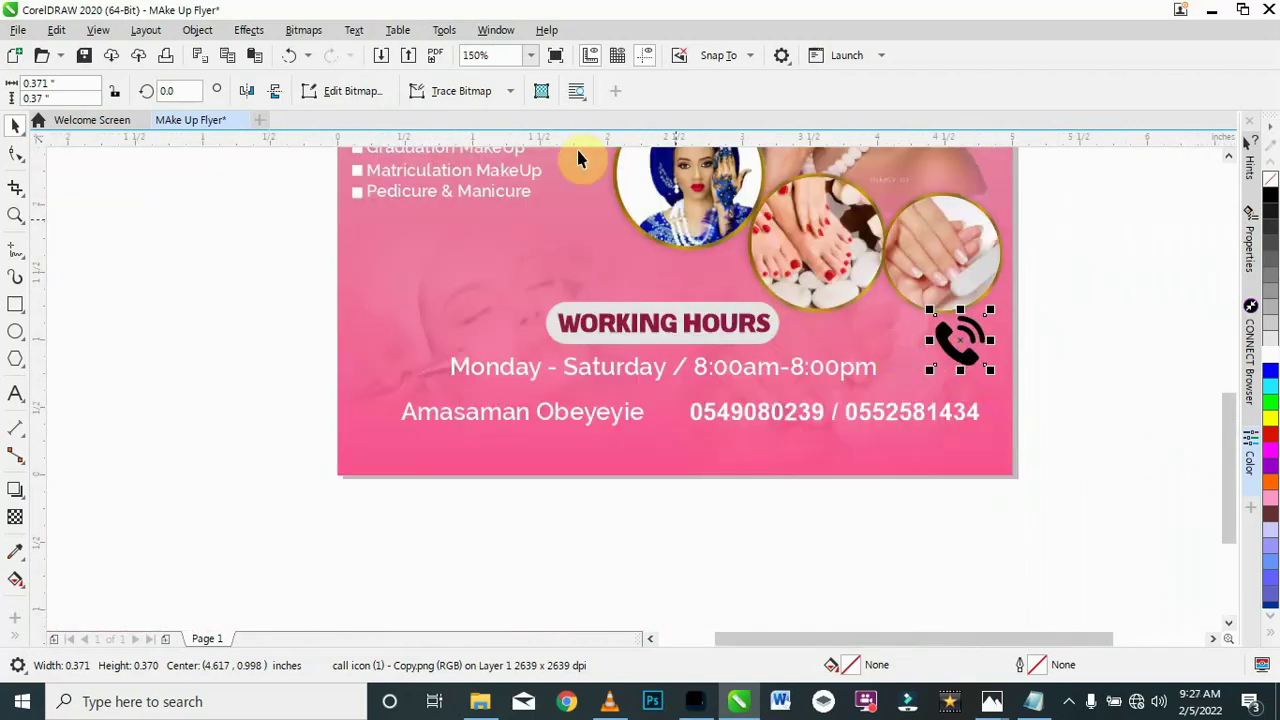
scroll(963, 336, up, 2)
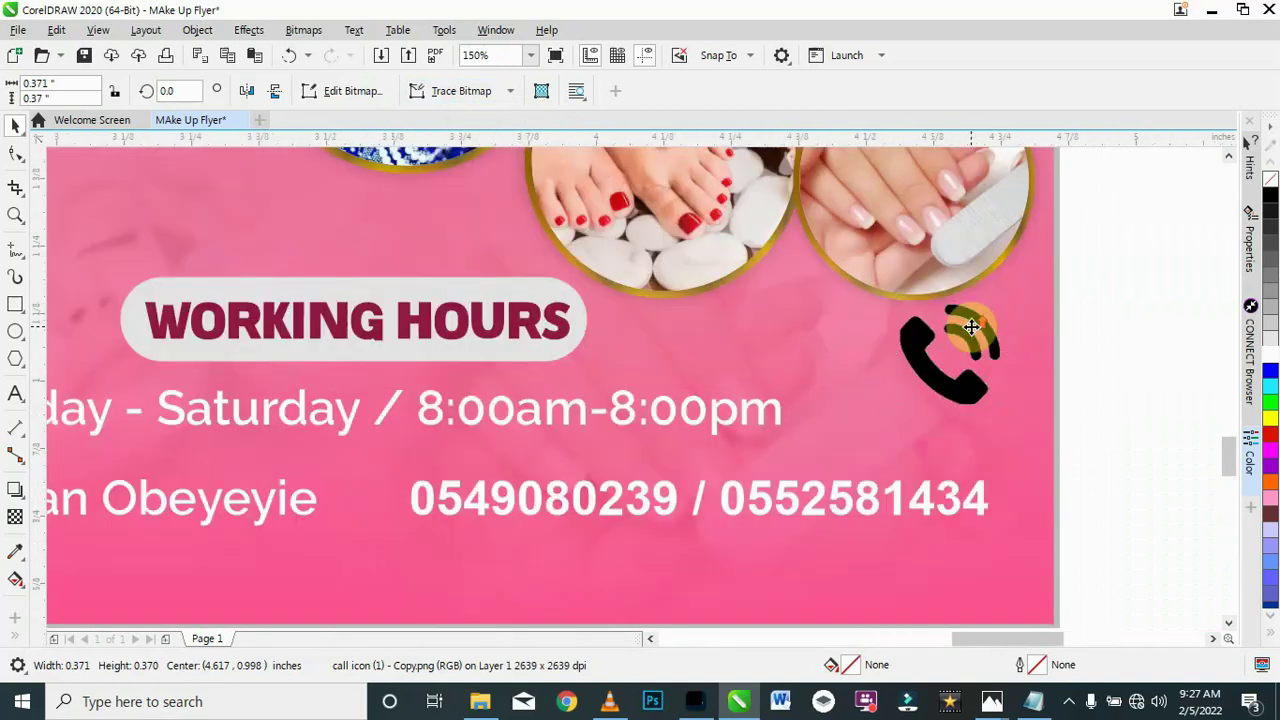
scroll(969, 325, down, 2)
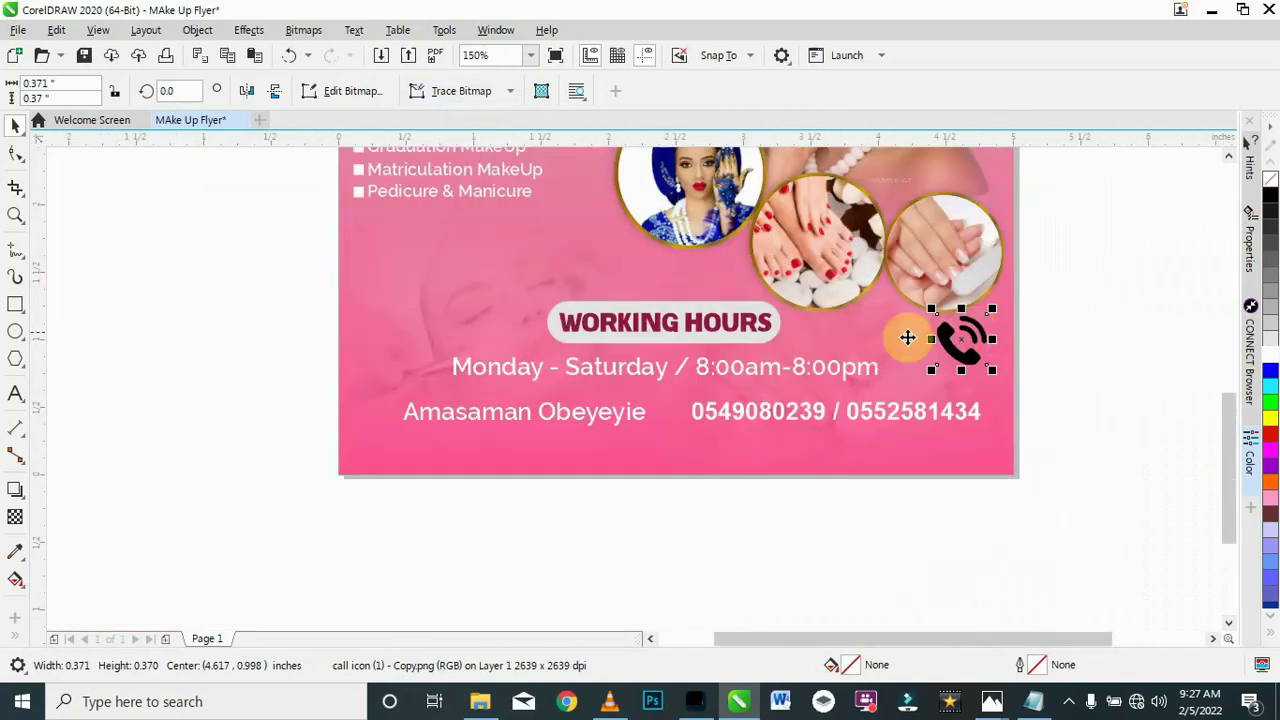
scroll(993, 340, up, 1)
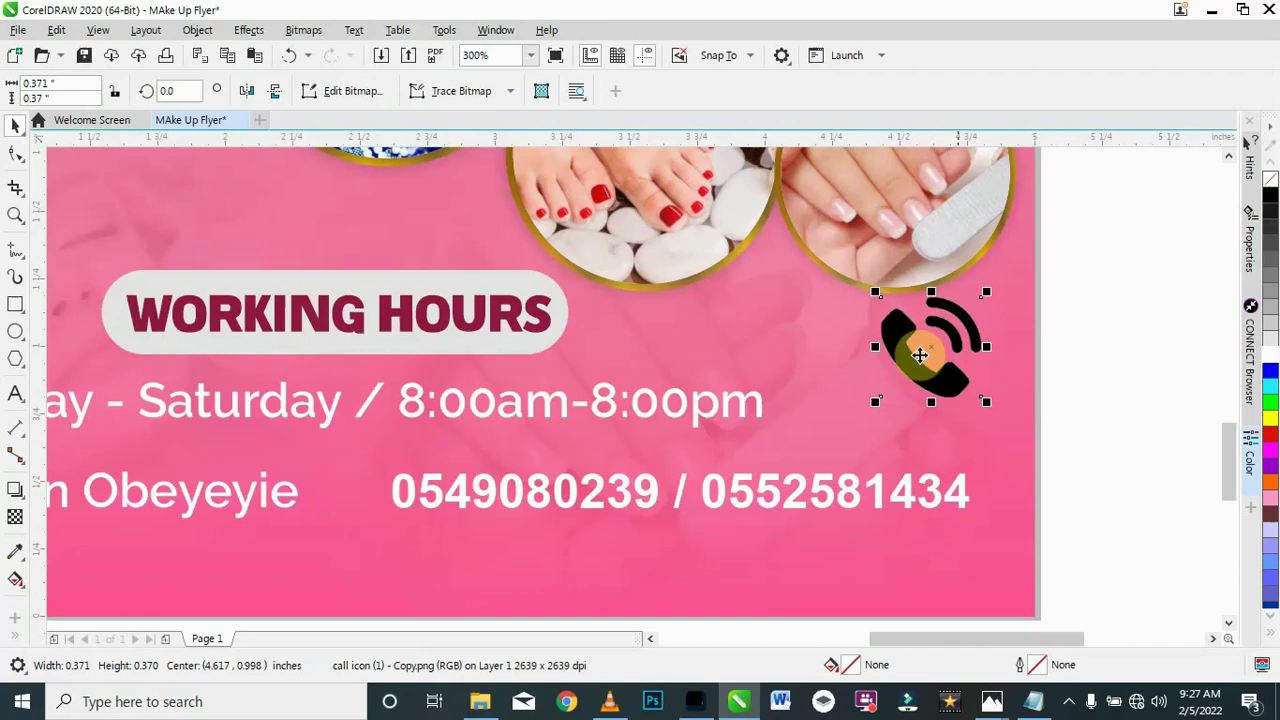
click(509, 93)
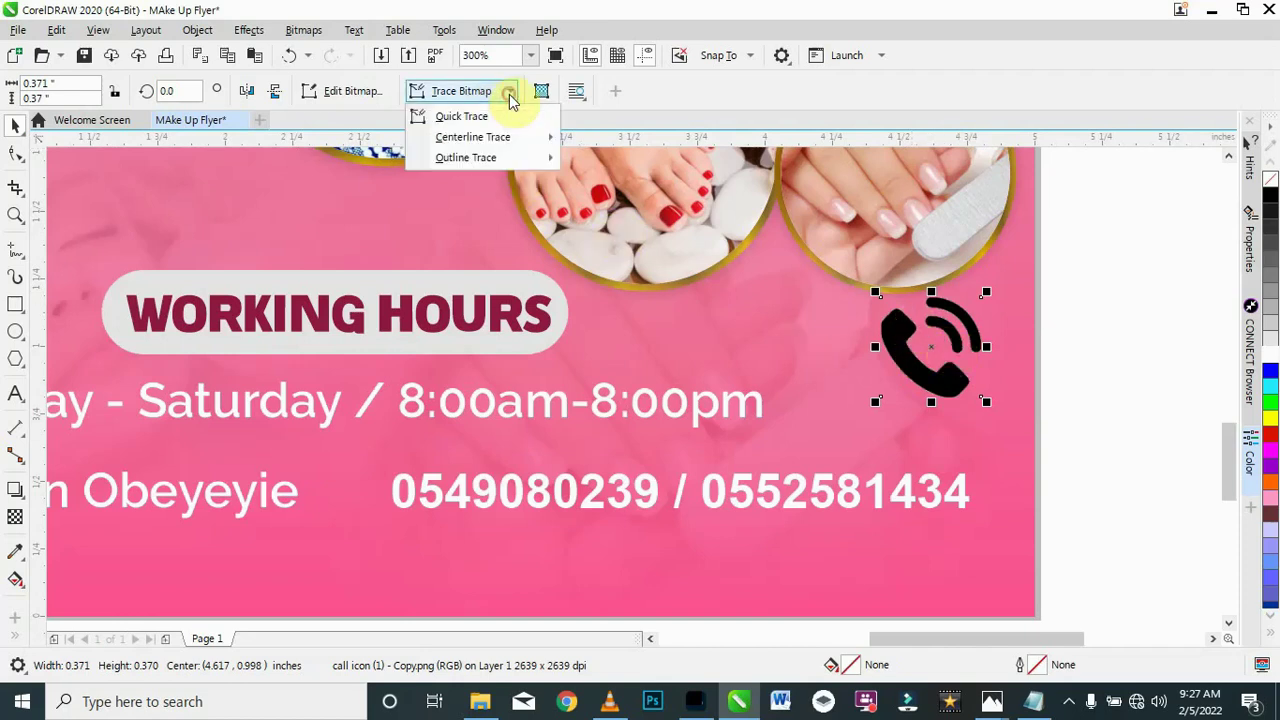
click(462, 117)
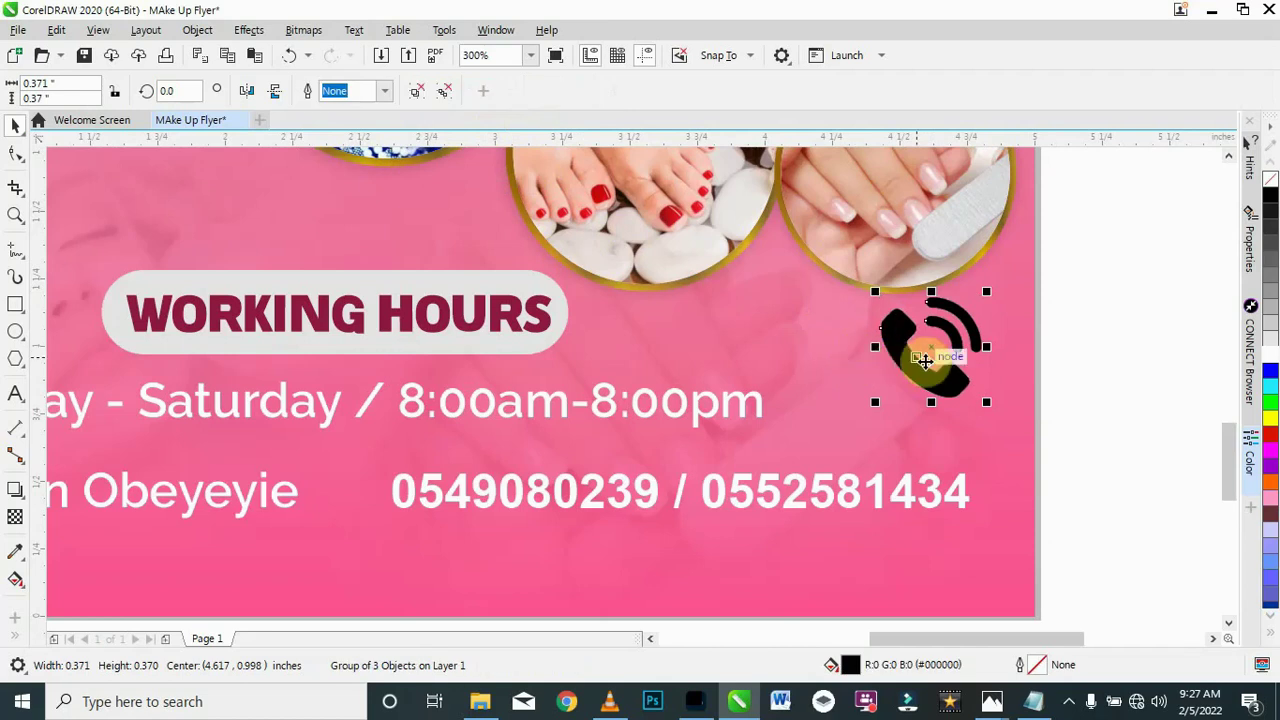
Step: Move the traced call icon left, clear of the original bitmap, and remove the bitmap
drag(918, 368, 776, 331)
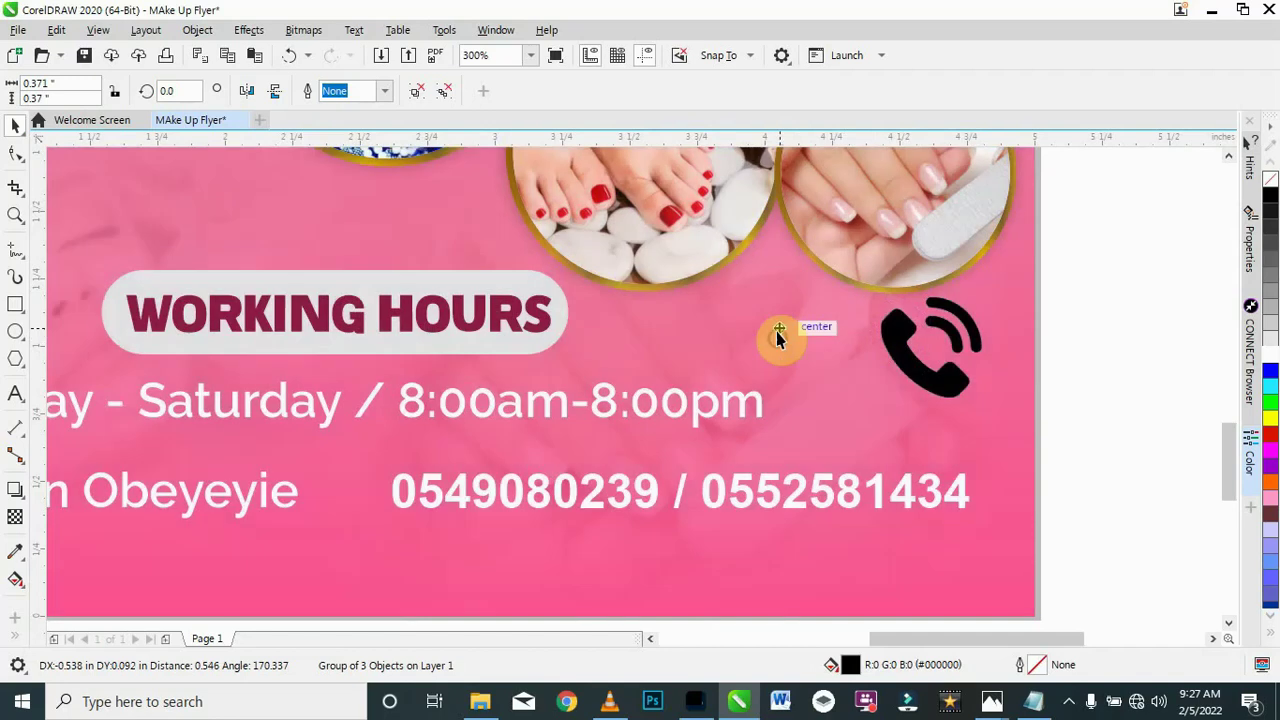
drag(950, 376, 800, 378)
shift+click(800, 349)
key(ctrl+g)
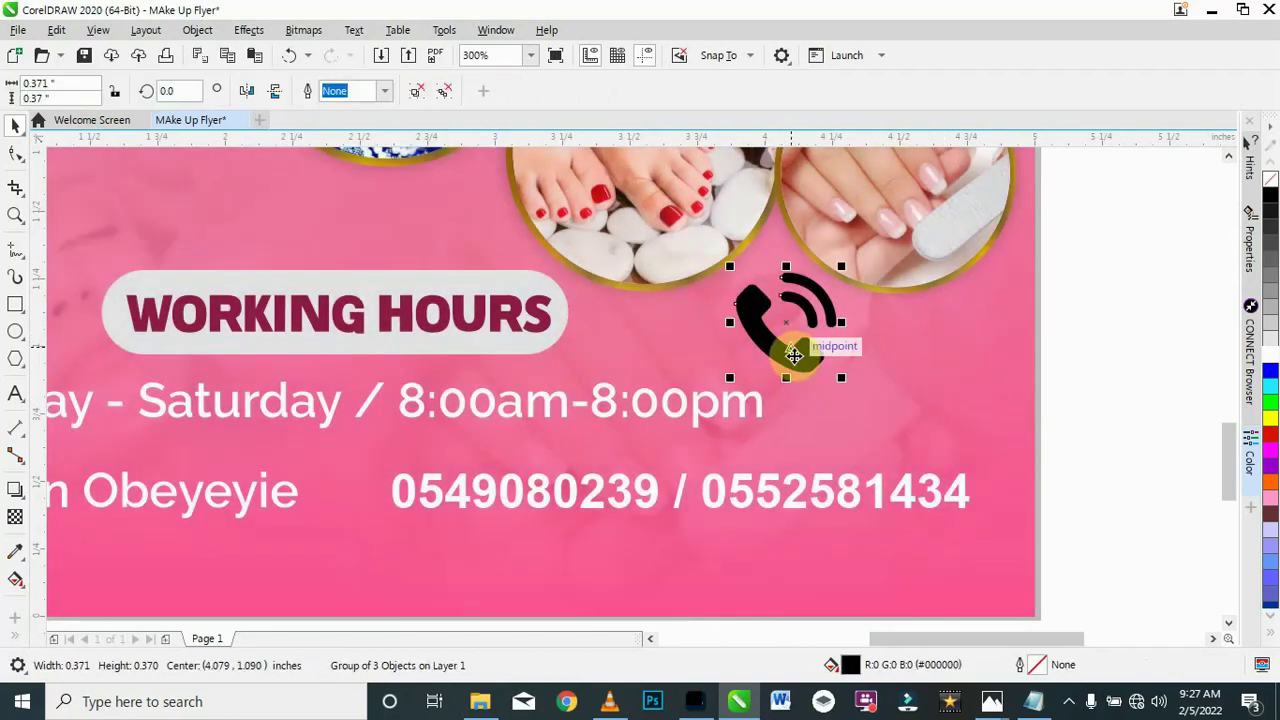
Step: Fill the traced call icon with white, shrink it and place it directly before the phone numbers
click(1268, 358)
drag(840, 377, 360, 493)
Step: Move the black location icon onto the flyer below the services list and convert it to vector shapes with Quick Trace
scroll(503, 503, down, 3)
drag(787, 505, 370, 433)
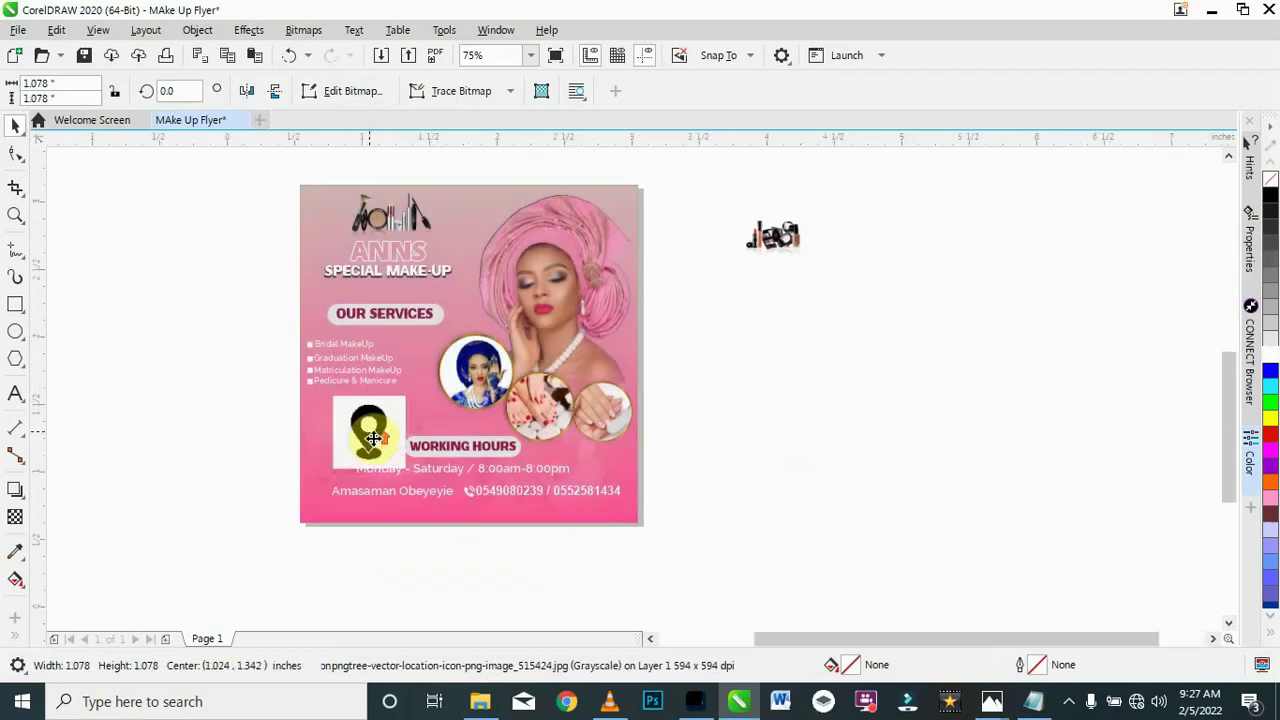
scroll(370, 433, up, 3)
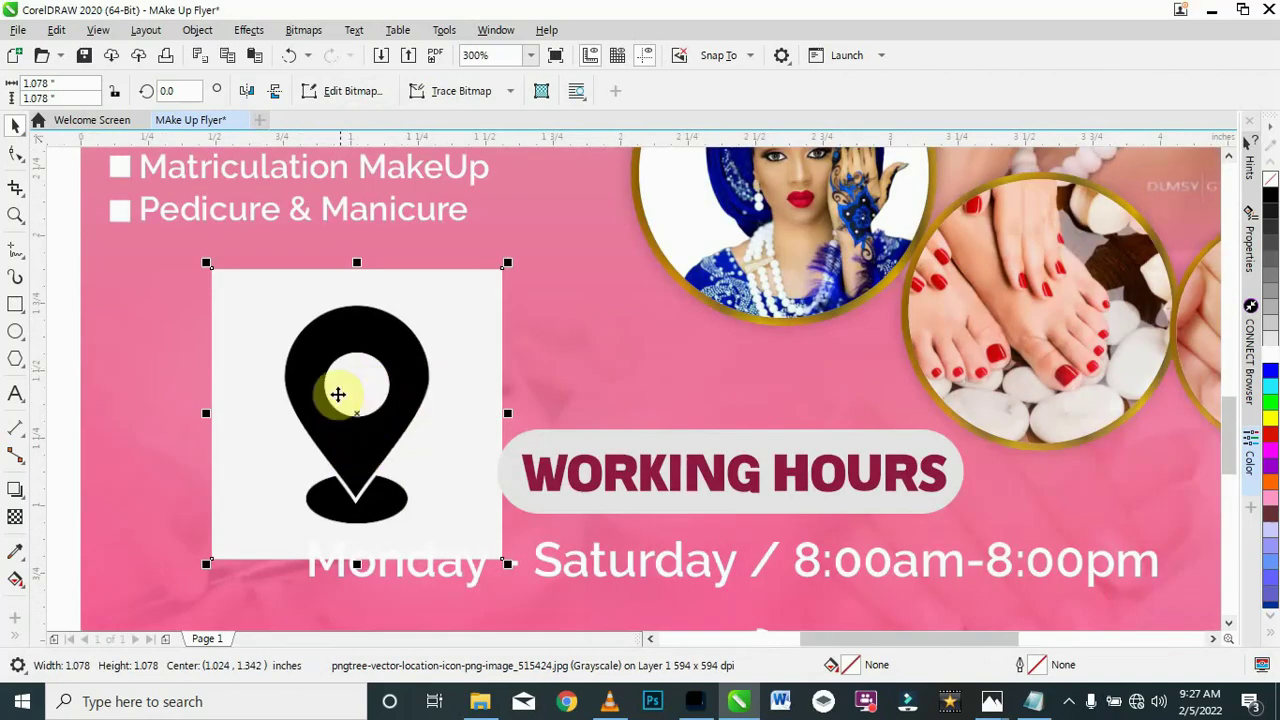
click(510, 92)
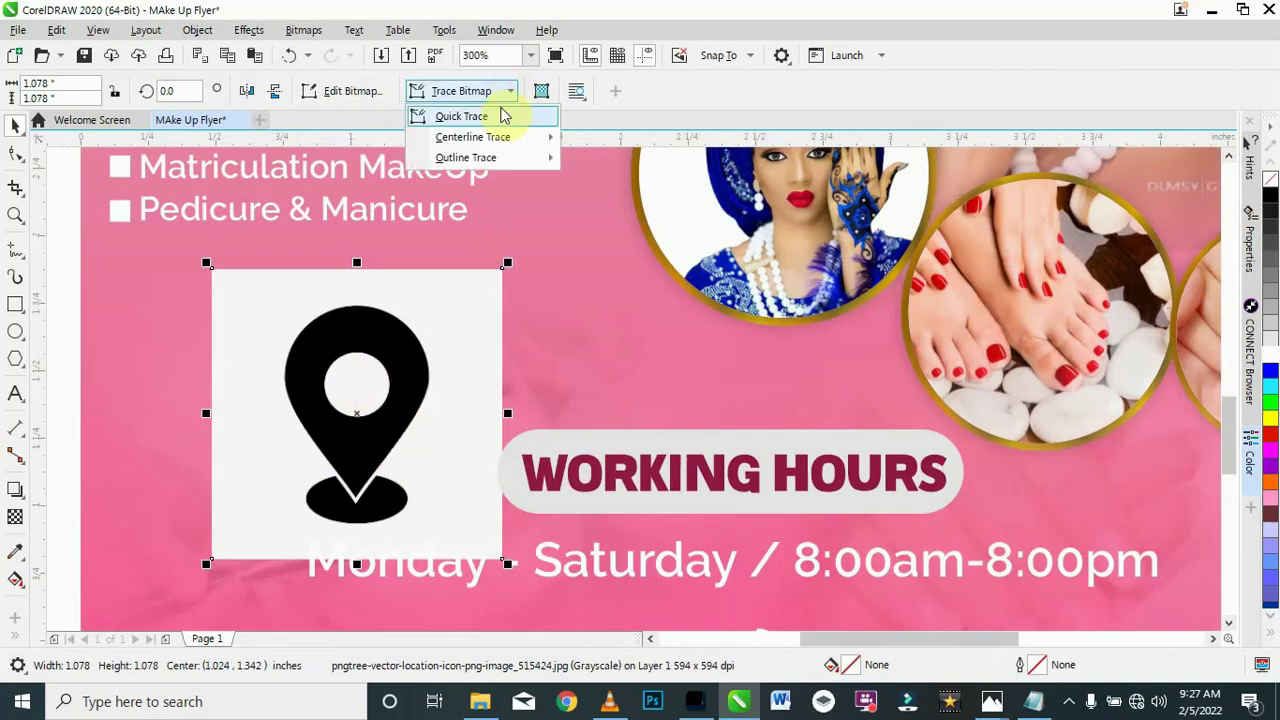
click(497, 116)
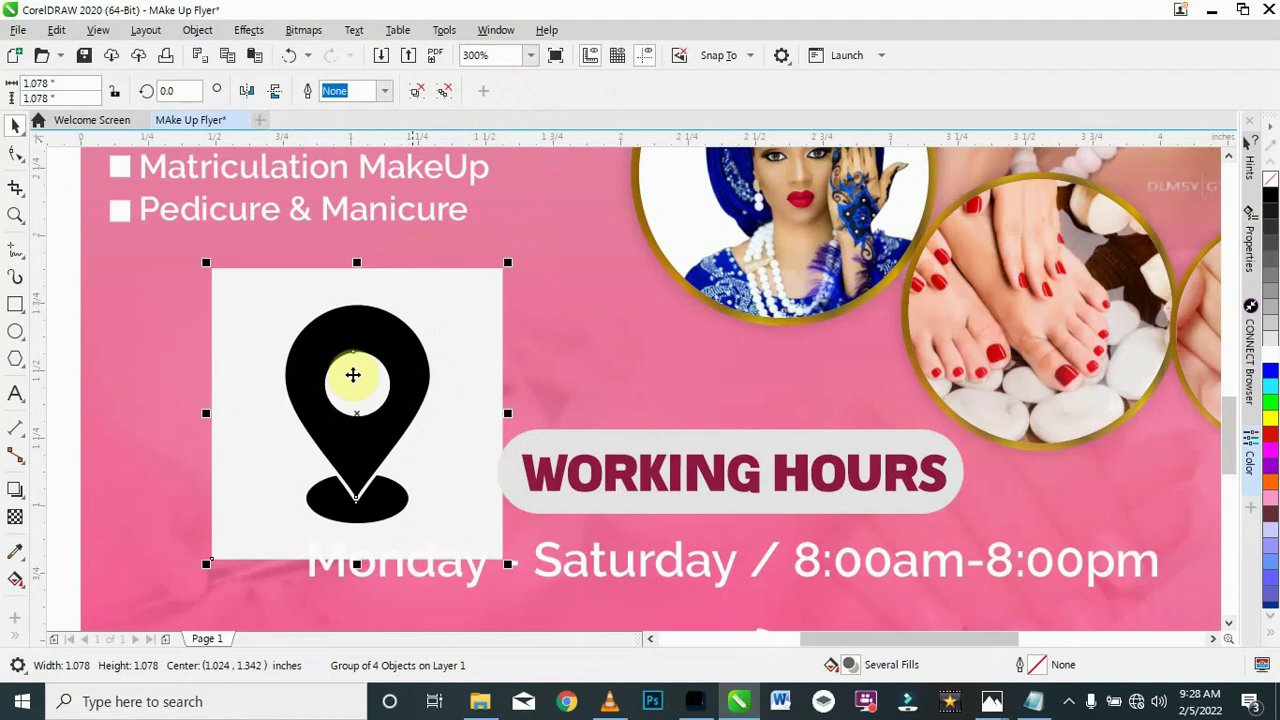
Step: Separate the traced location icon from the original bitmap and delete the bitmap
mouse_move(351, 380)
mouse_down()
mouse_move(626, 334)
mouse_move(632, 321)
mouse_up()
drag(345, 405, 238, 381)
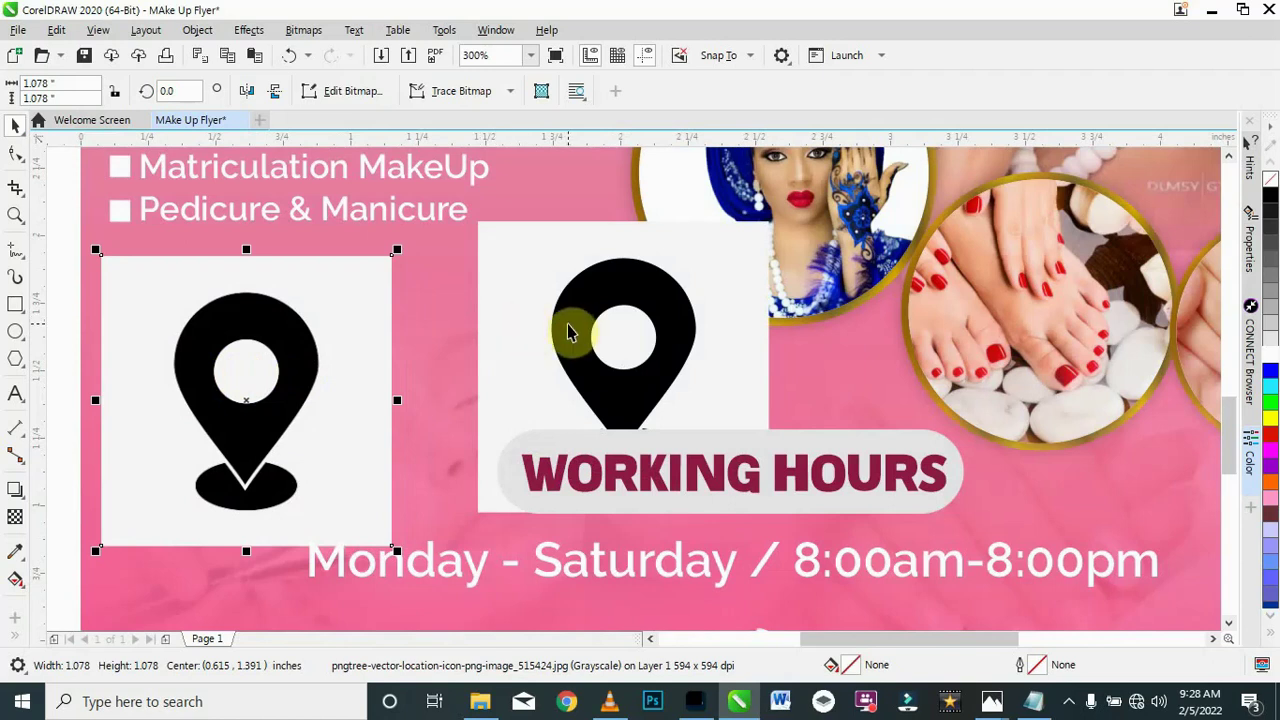
mouse_move(568, 333)
mouse_down()
mouse_move(383, 333)
mouse_move(563, 334)
mouse_up()
click(348, 350)
mouse_move(348, 345)
mouse_down()
mouse_move(362, 357)
mouse_move(377, 334)
mouse_move(366, 364)
mouse_move(363, 341)
mouse_up()
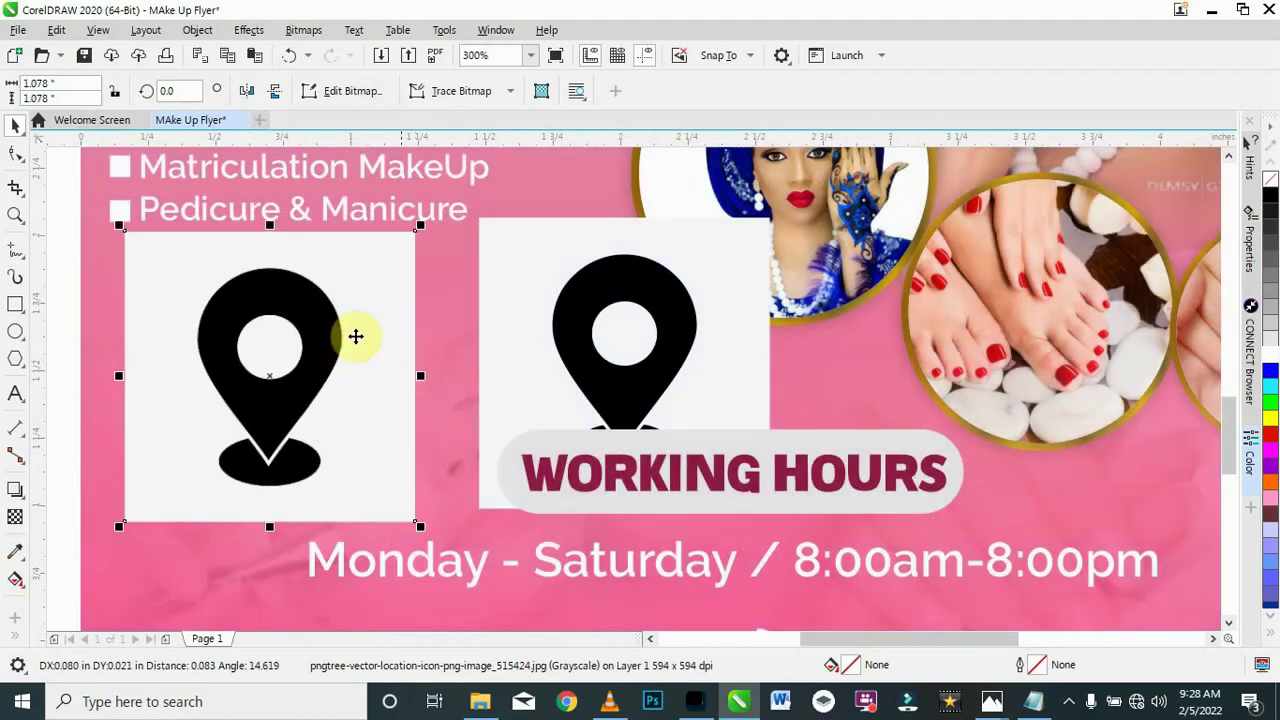
key(Delete)
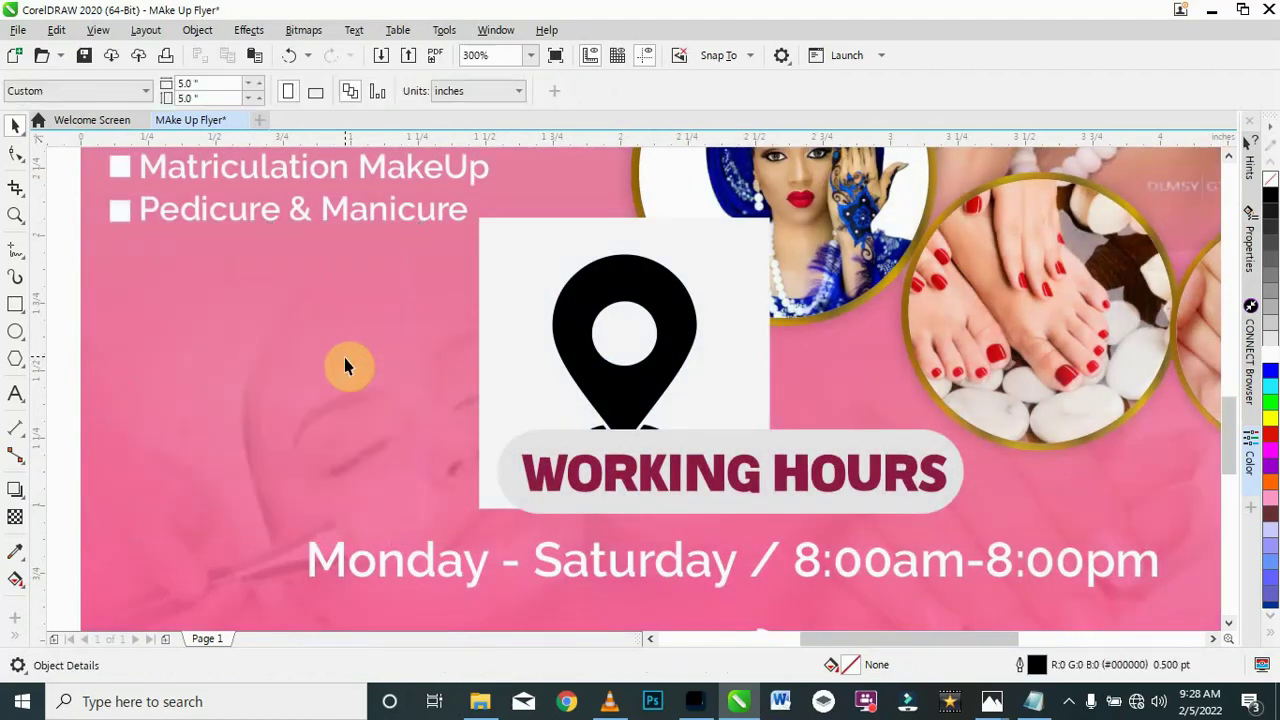
Step: Ungroup the traced location icon and delete its light square background
drag(508, 334, 333, 337)
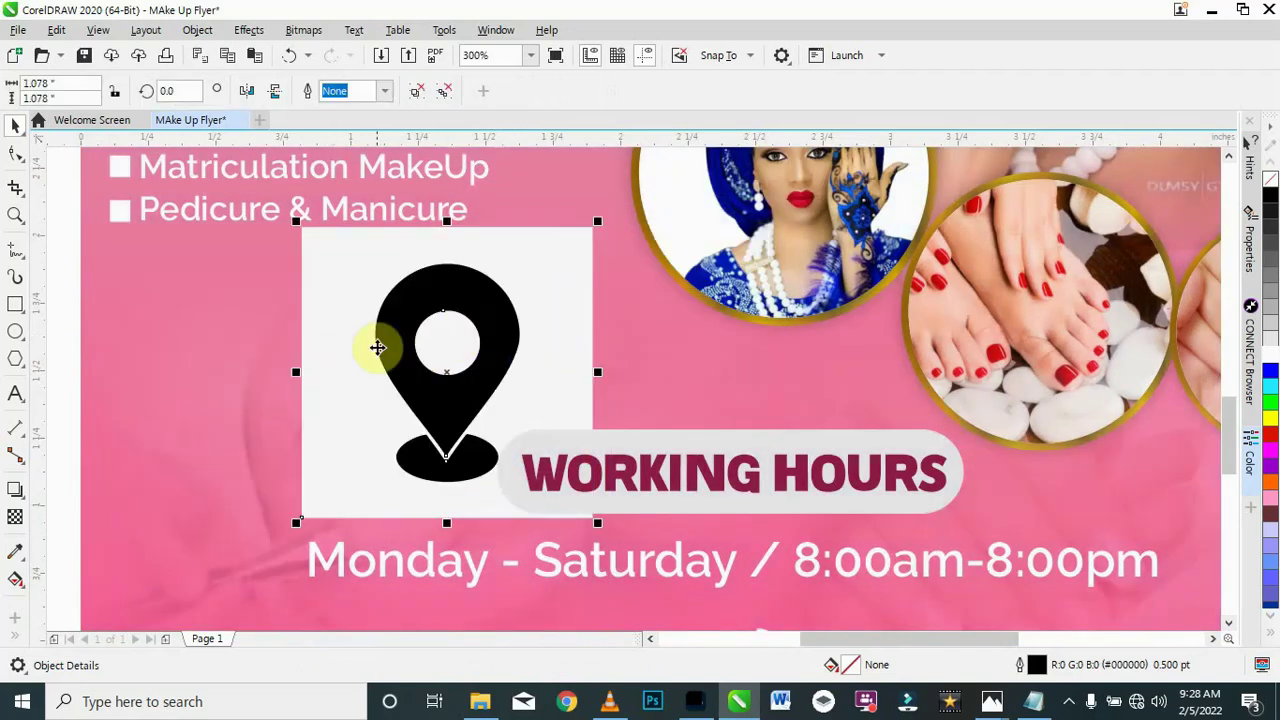
click(417, 93)
drag(557, 247, 530, 260)
drag(600, 310, 746, 293)
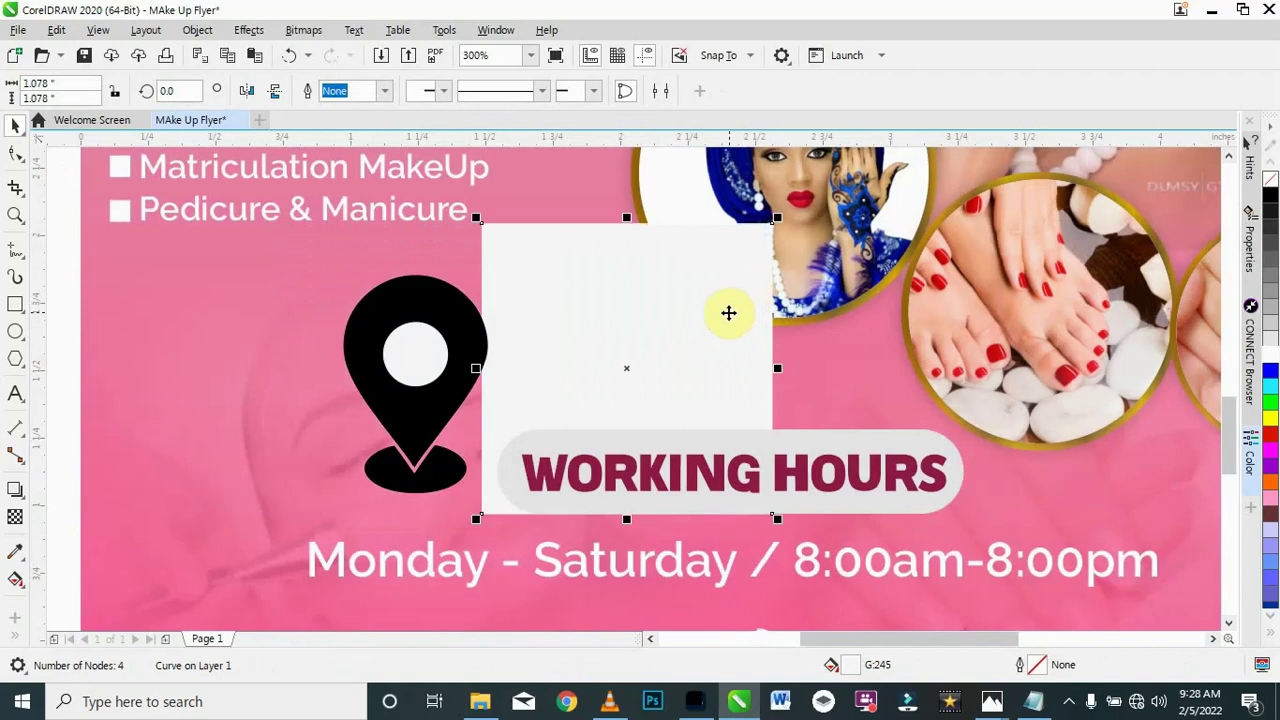
key(Delete)
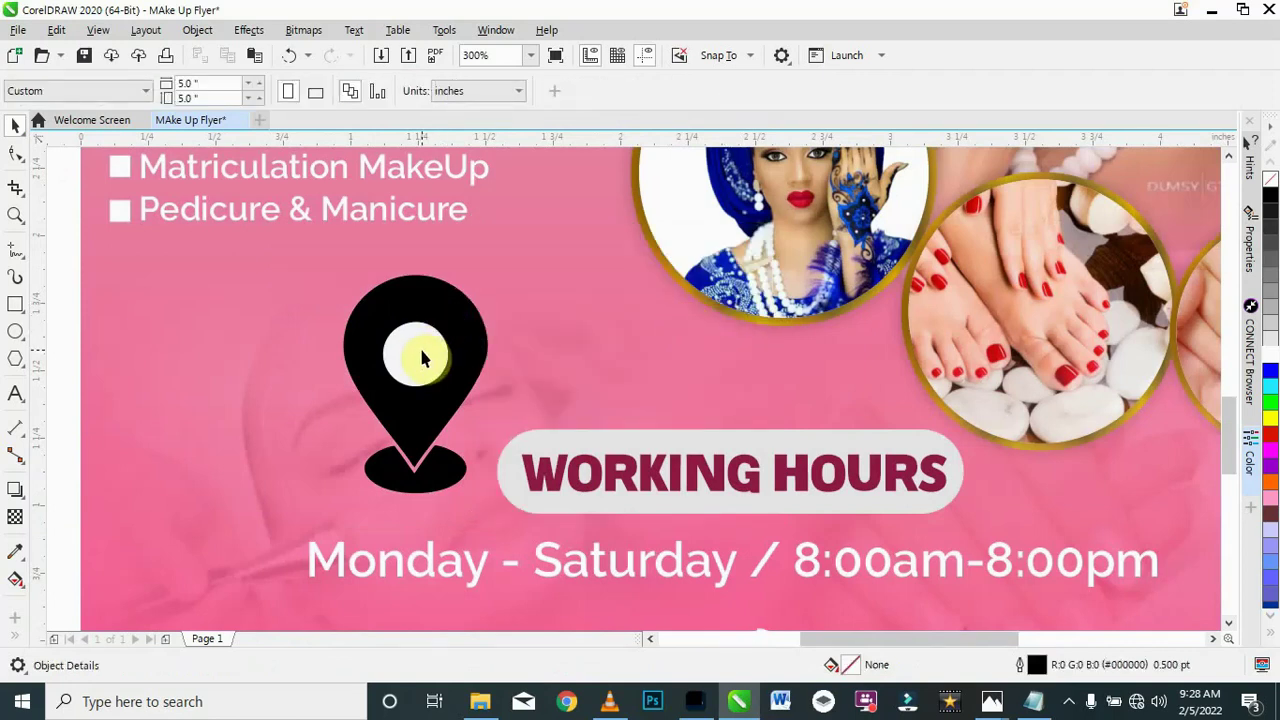
Step: Trim the black pin shape with the white circle at its centre
drag(419, 356, 272, 354)
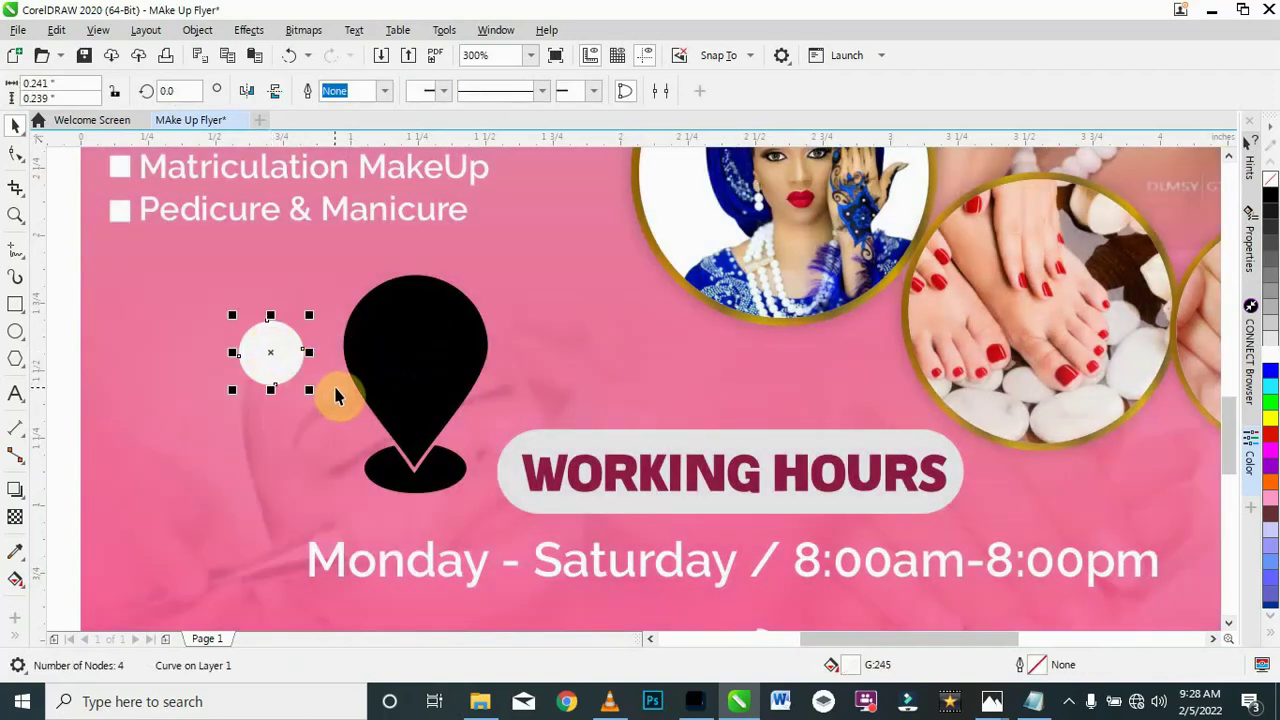
key(ctrl+z)
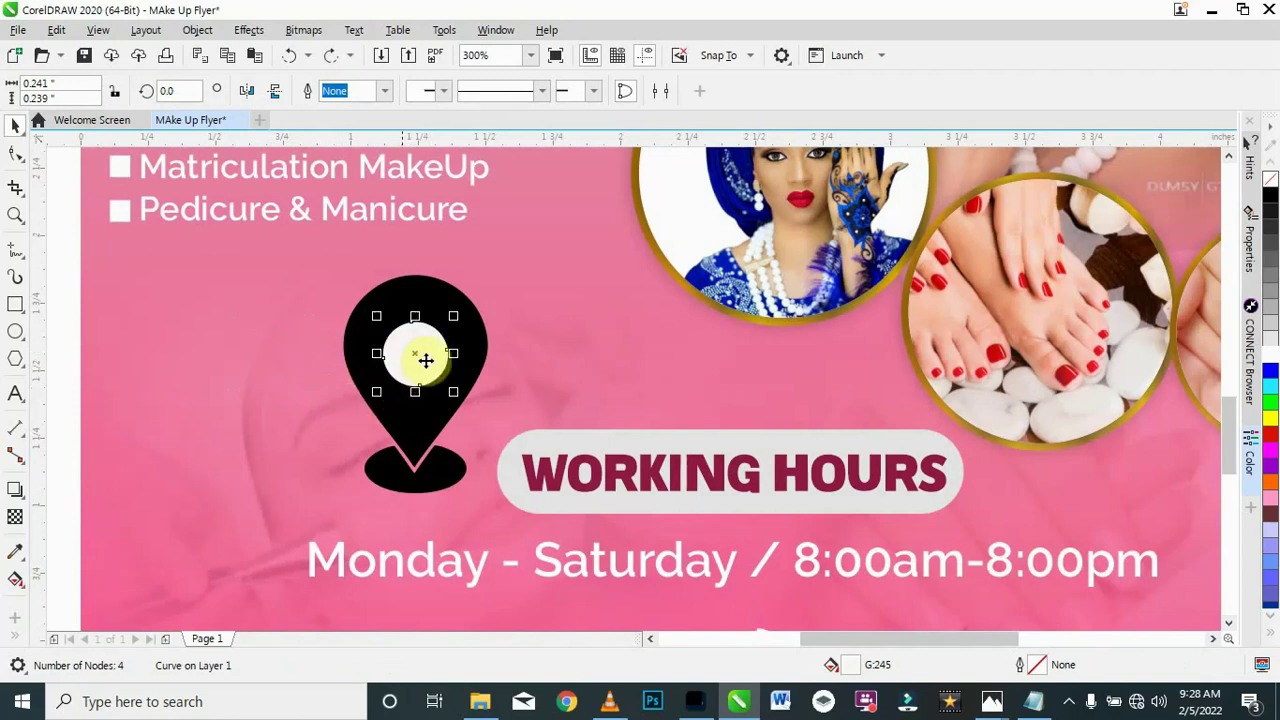
shift+click(406, 425)
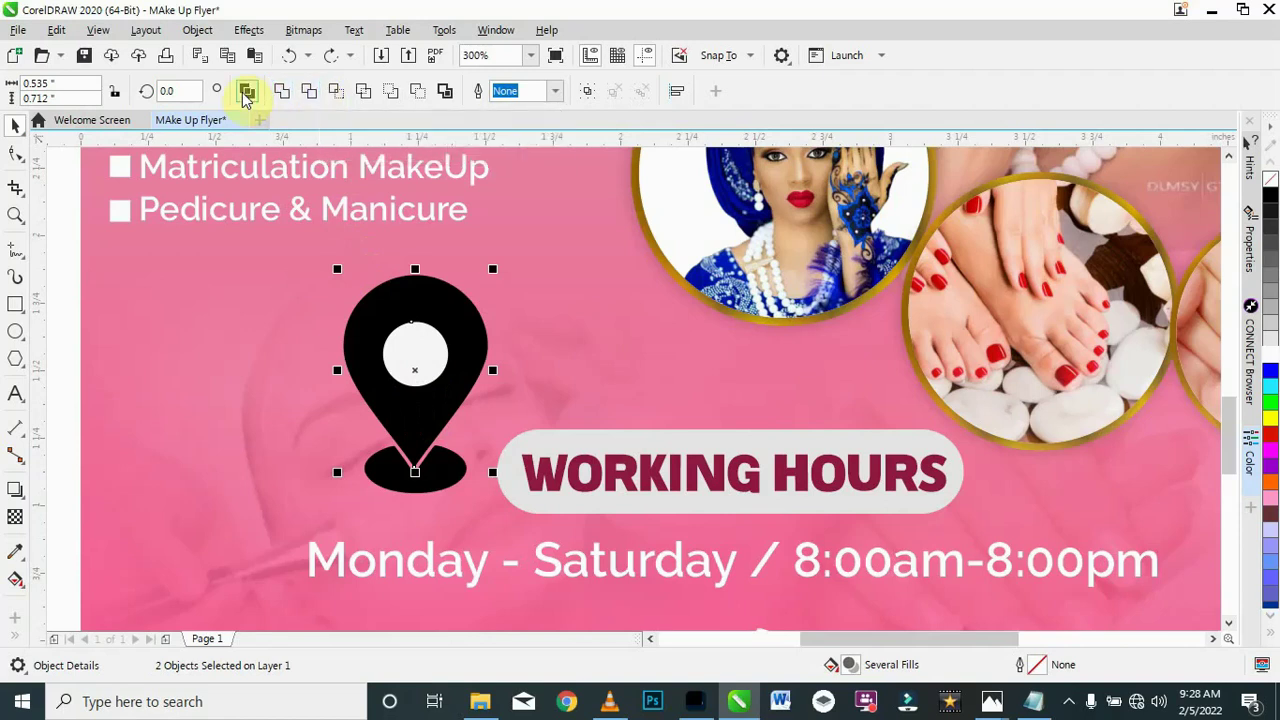
click(308, 91)
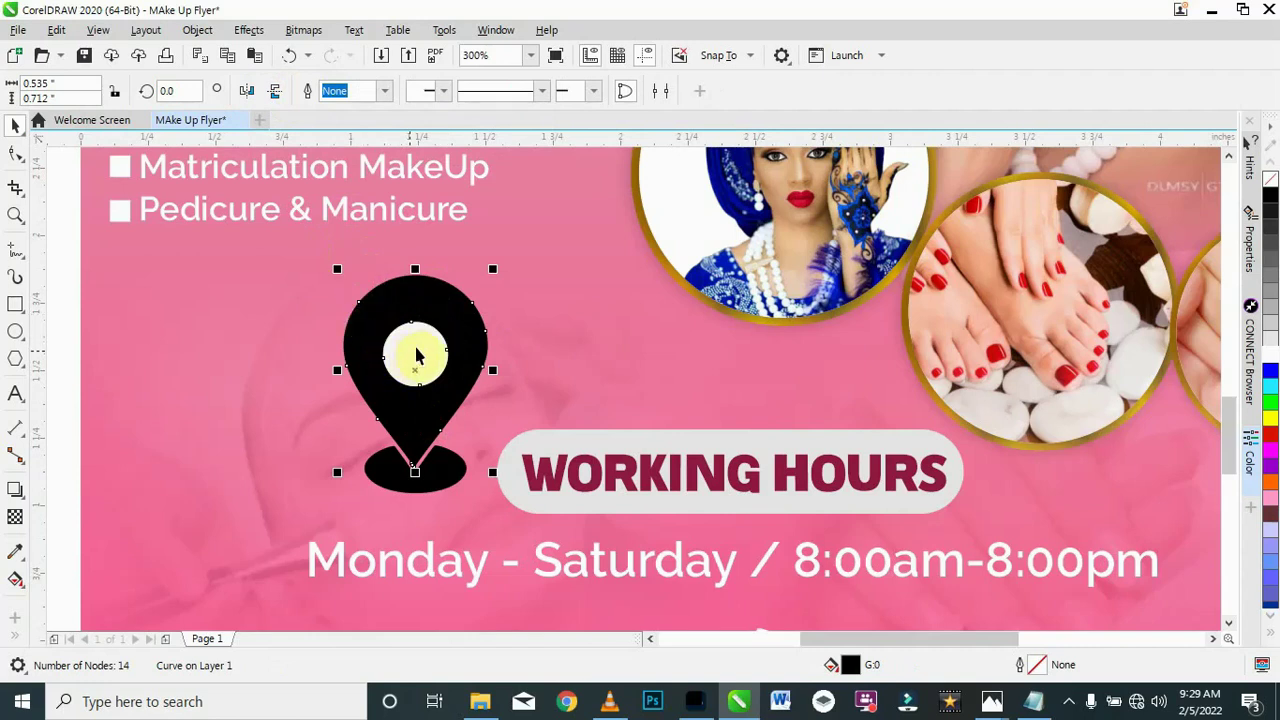
Step: Remove the leftover white circle from inside the trimmed pin
click(195, 335)
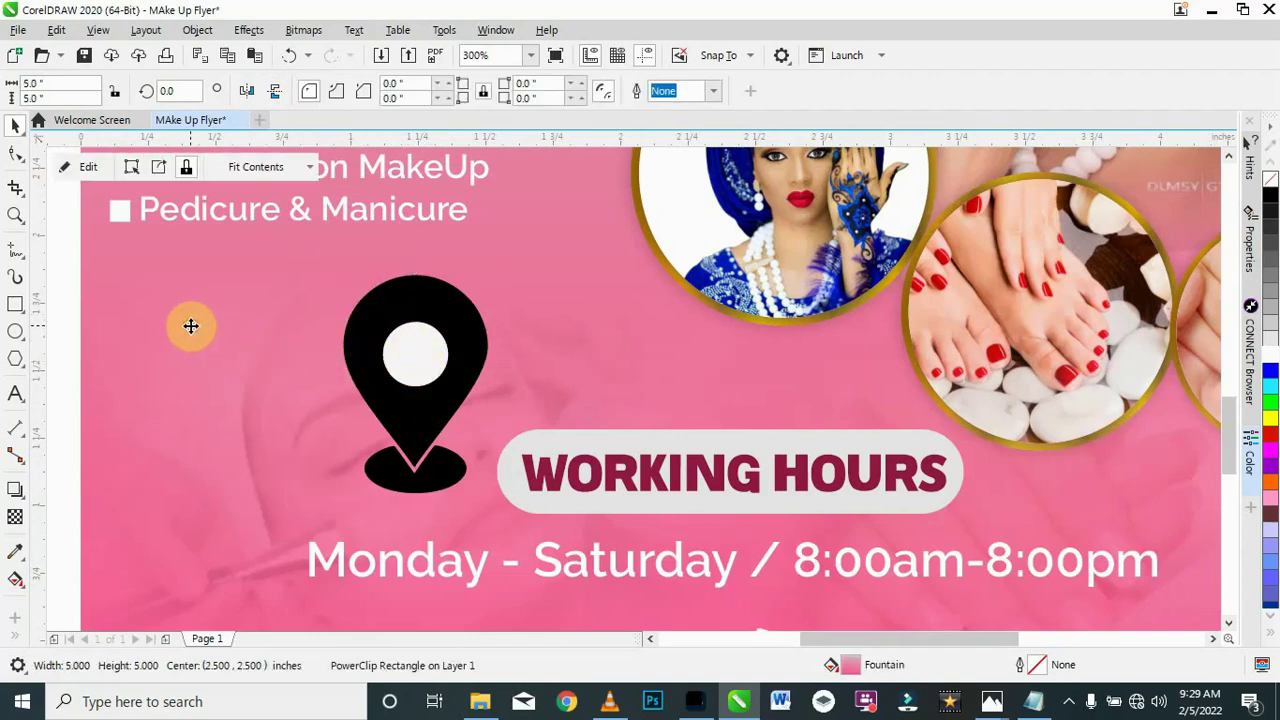
click(418, 358)
drag(418, 352, 517, 326)
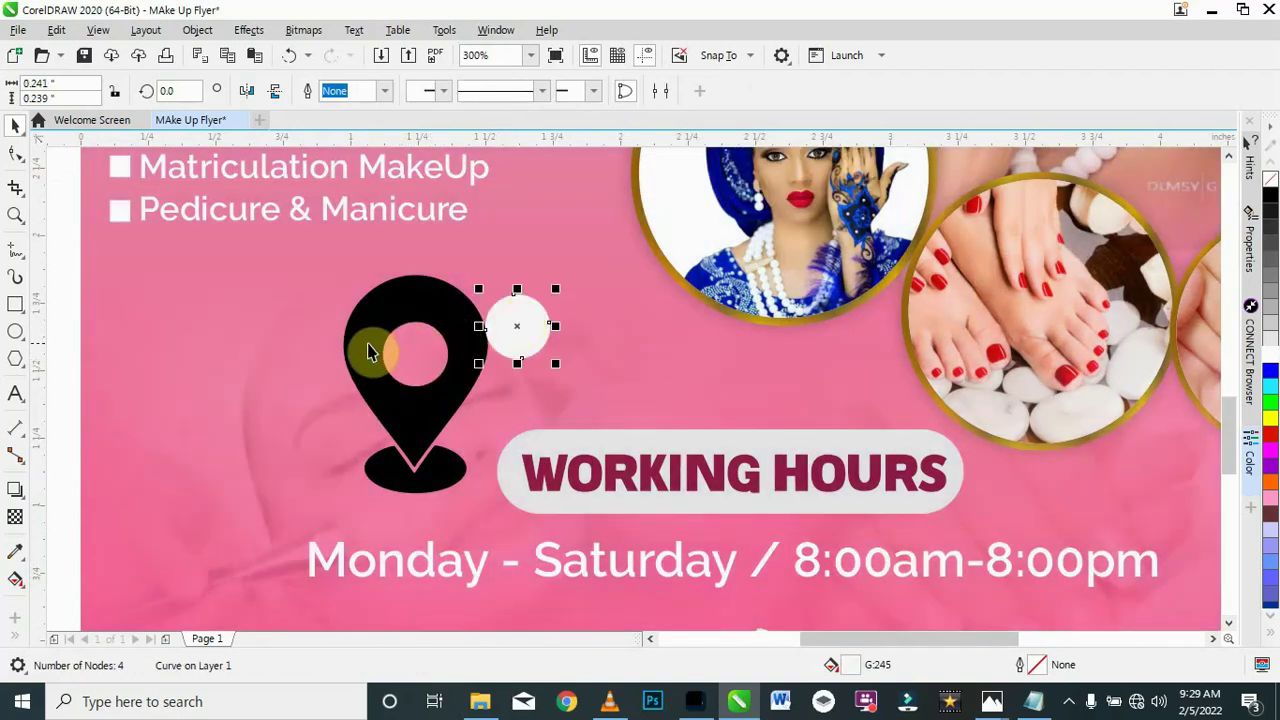
key(ctrl+z)
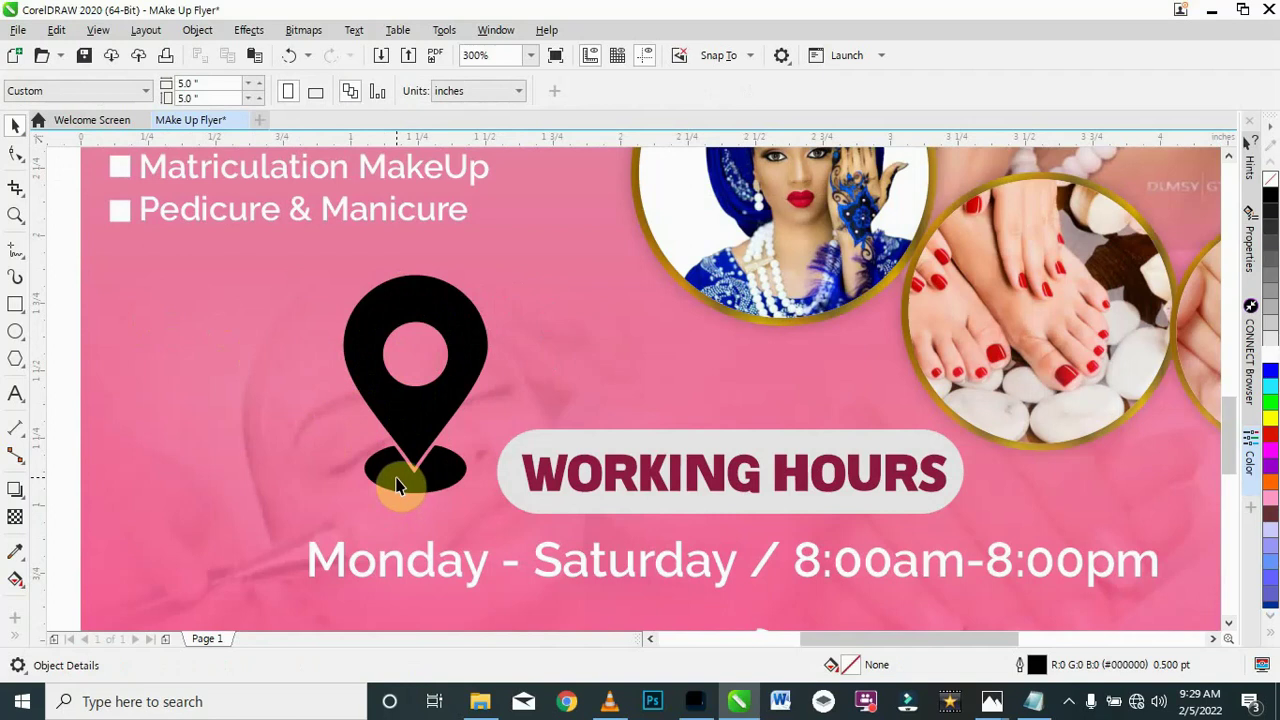
Step: Group the pin with the ellipse at its base and fill the group with white
drag(398, 492, 394, 500)
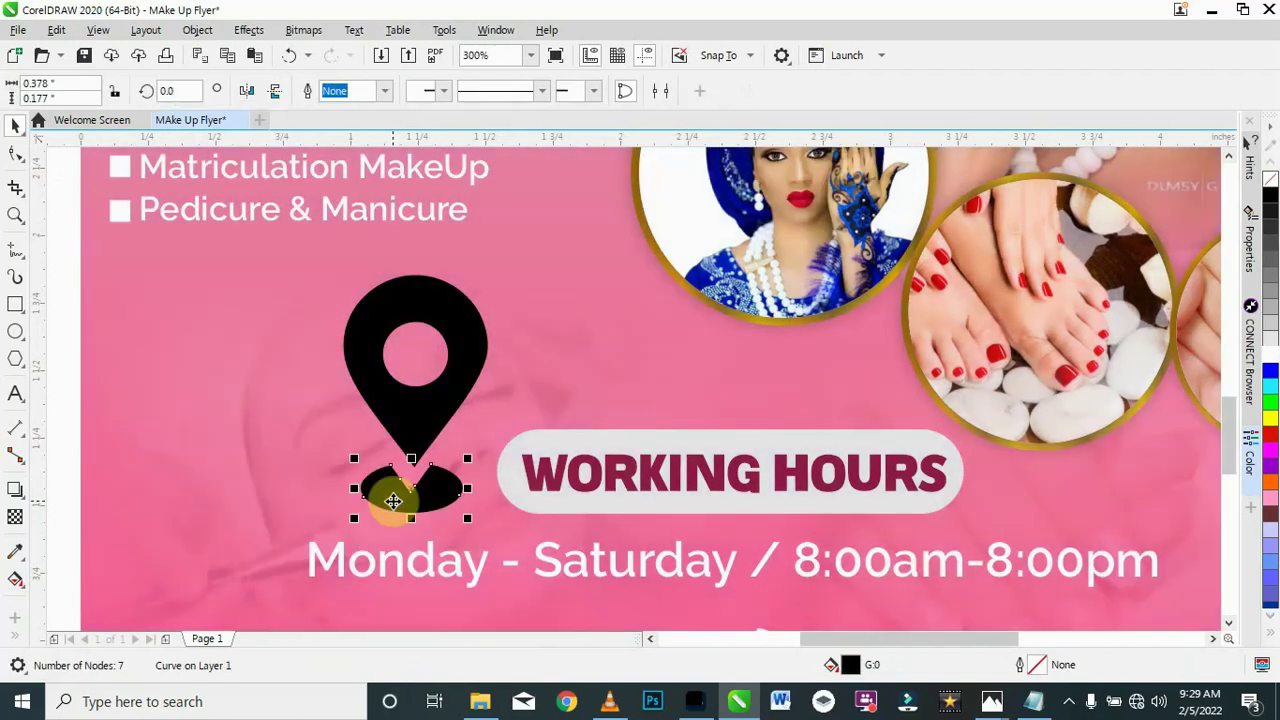
key(ctrl+z)
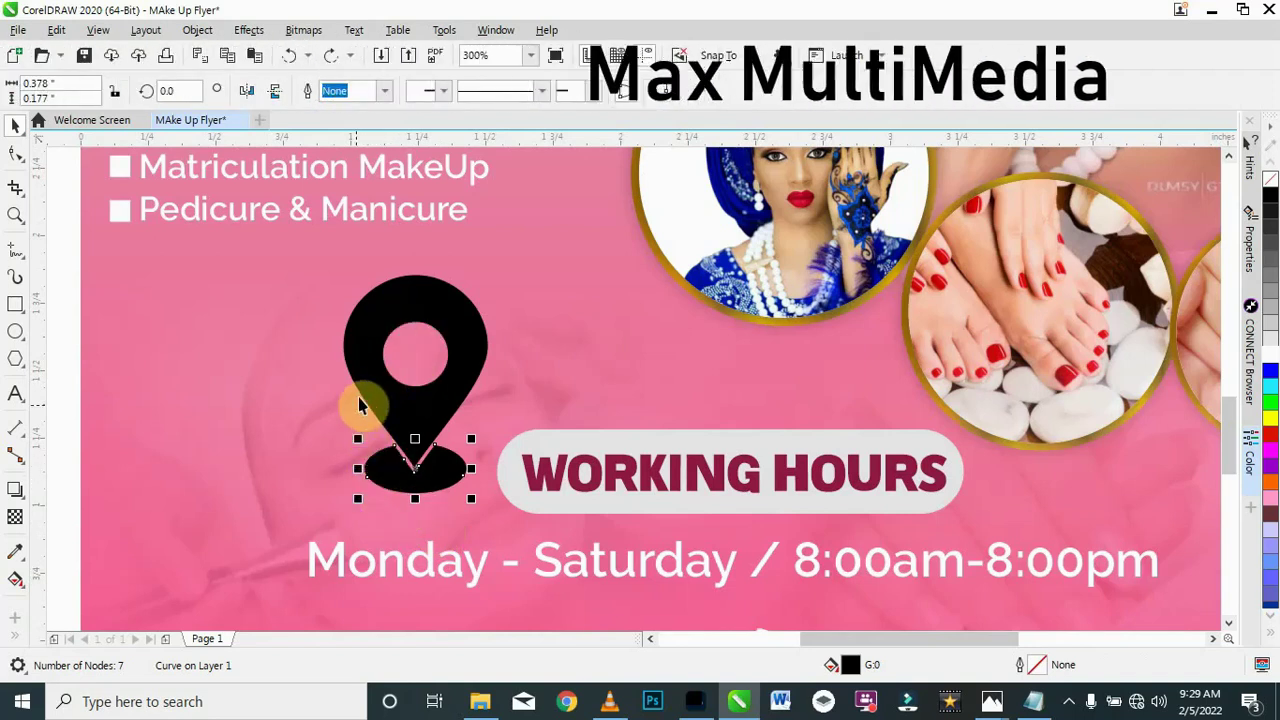
shift+click(365, 362)
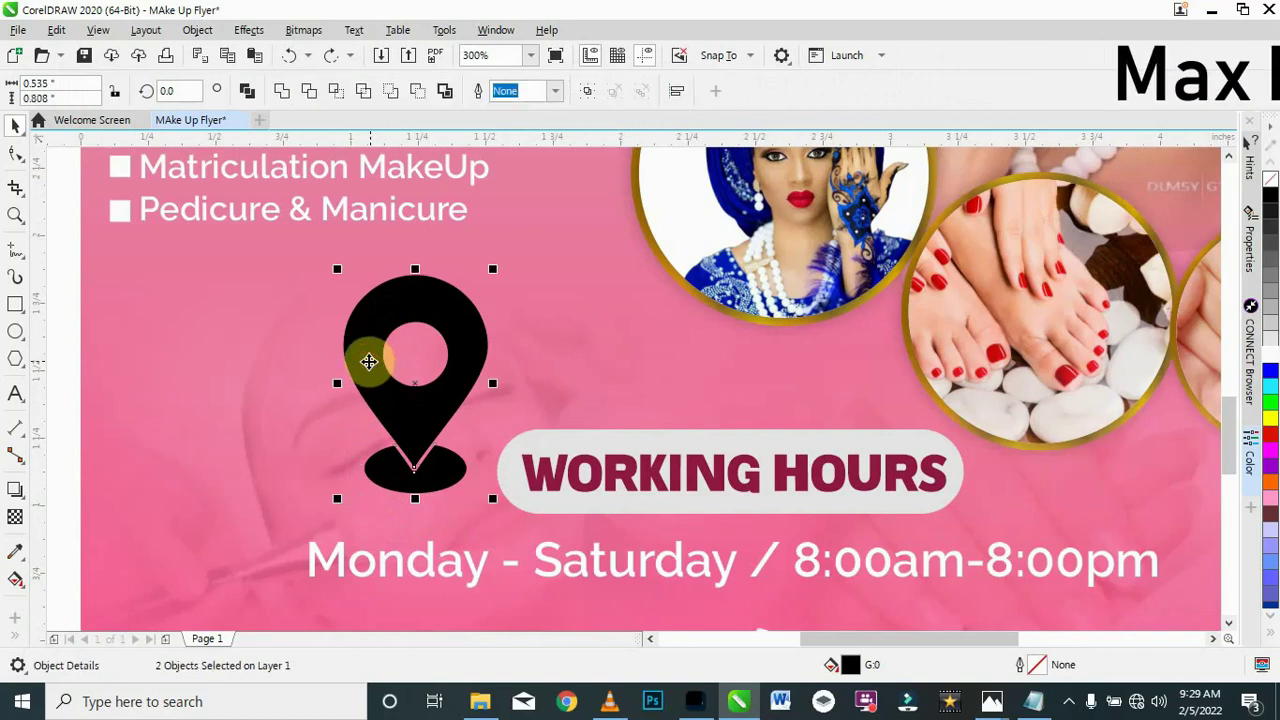
click(588, 93)
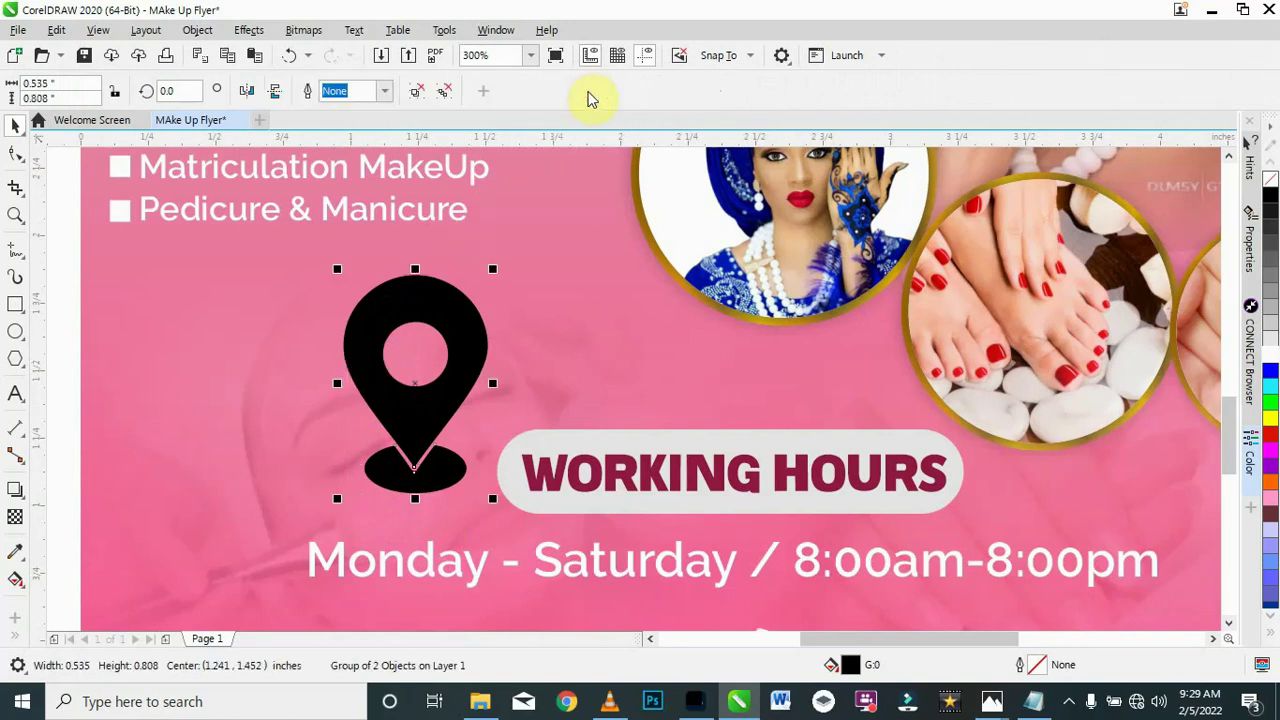
click(1270, 352)
Step: Shrink the white location icon to about 0.08 by 0.13 inches and place it directly before the address text
drag(492, 268, 275, 560)
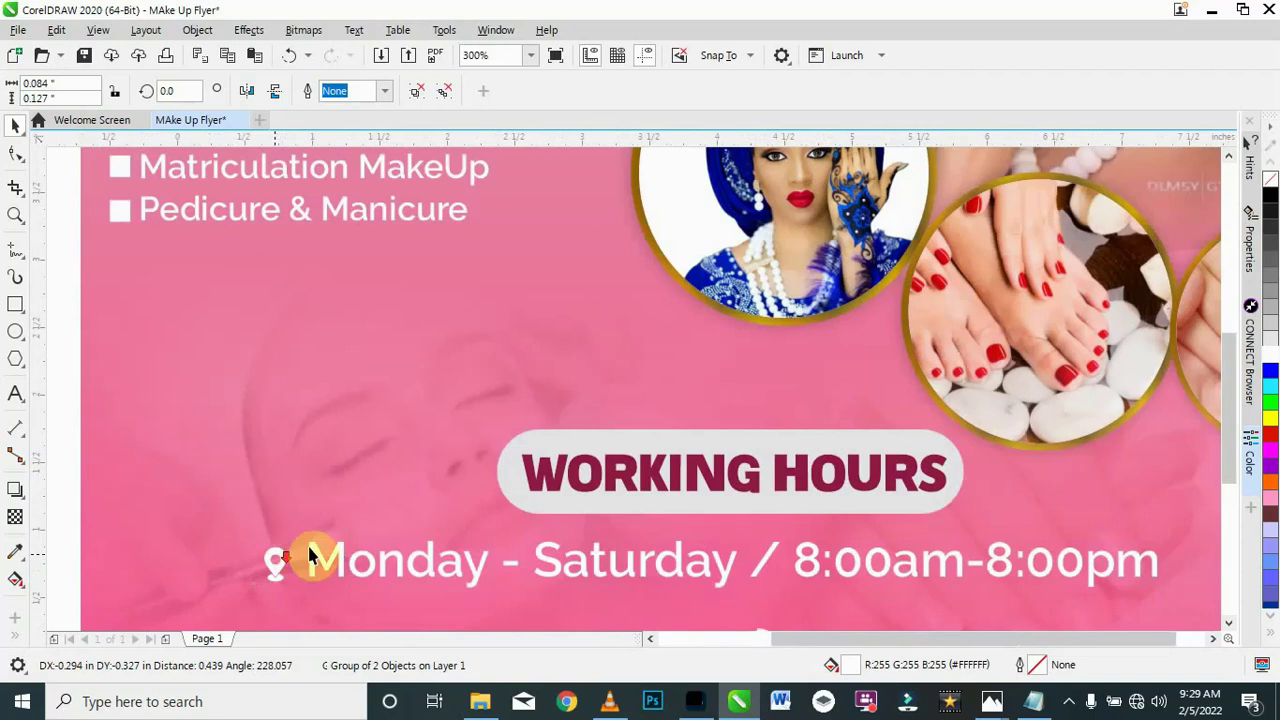
scroll(305, 558, down, 4)
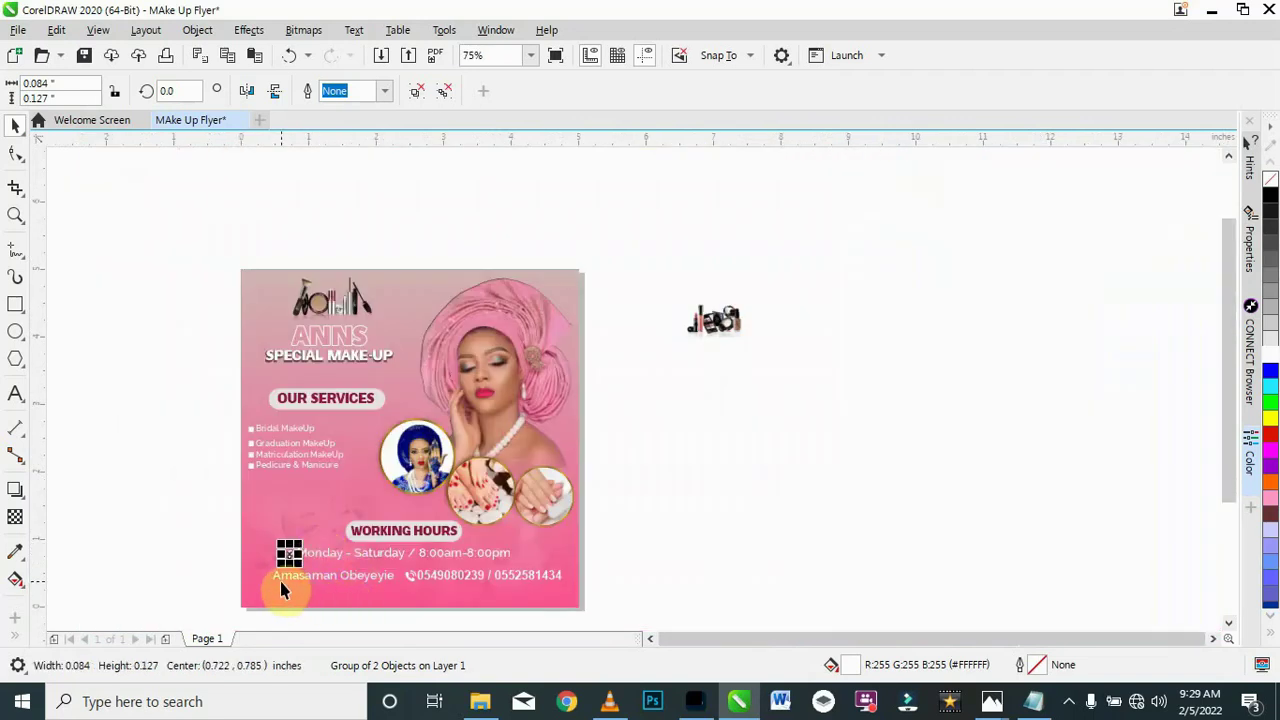
scroll(288, 555, up, 4)
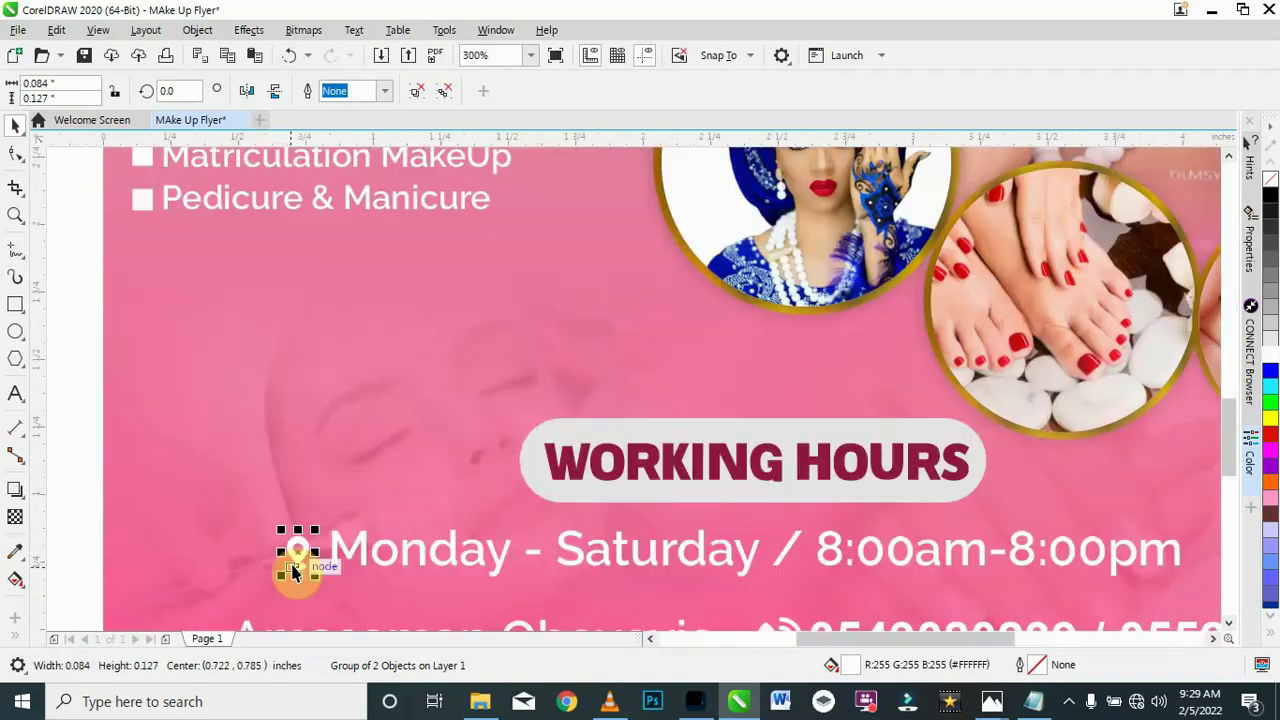
scroll(372, 453, down, 4)
scroll(333, 566, up, 4)
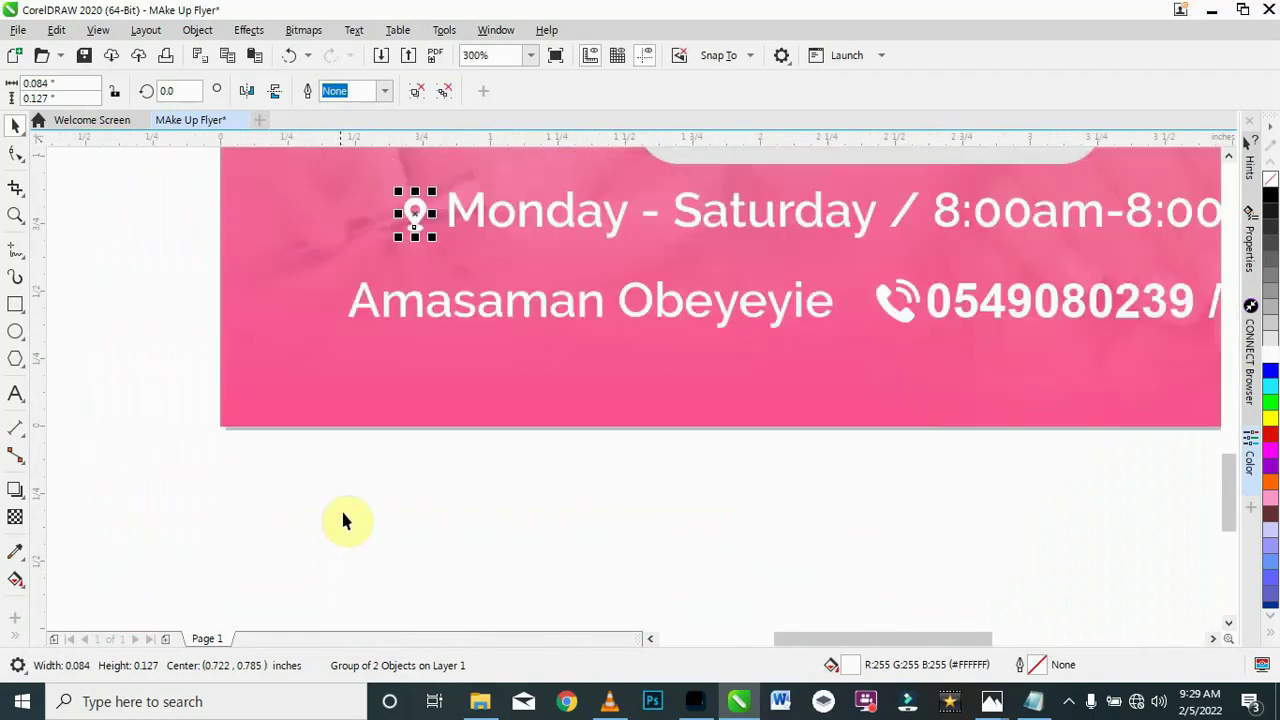
drag(415, 215, 318, 305)
click(300, 451)
Step: Enlarge the address text slightly towards the location icon, to about 13.36 pt
scroll(797, 310, down, 2)
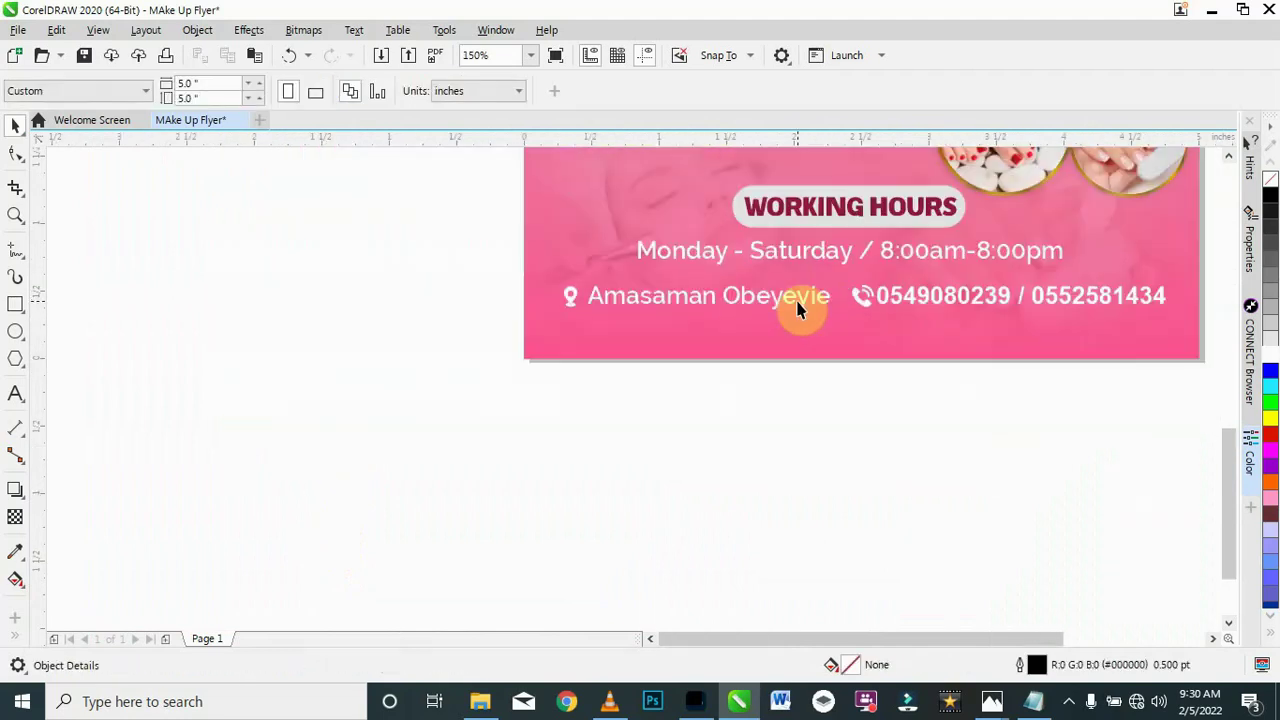
click(805, 307)
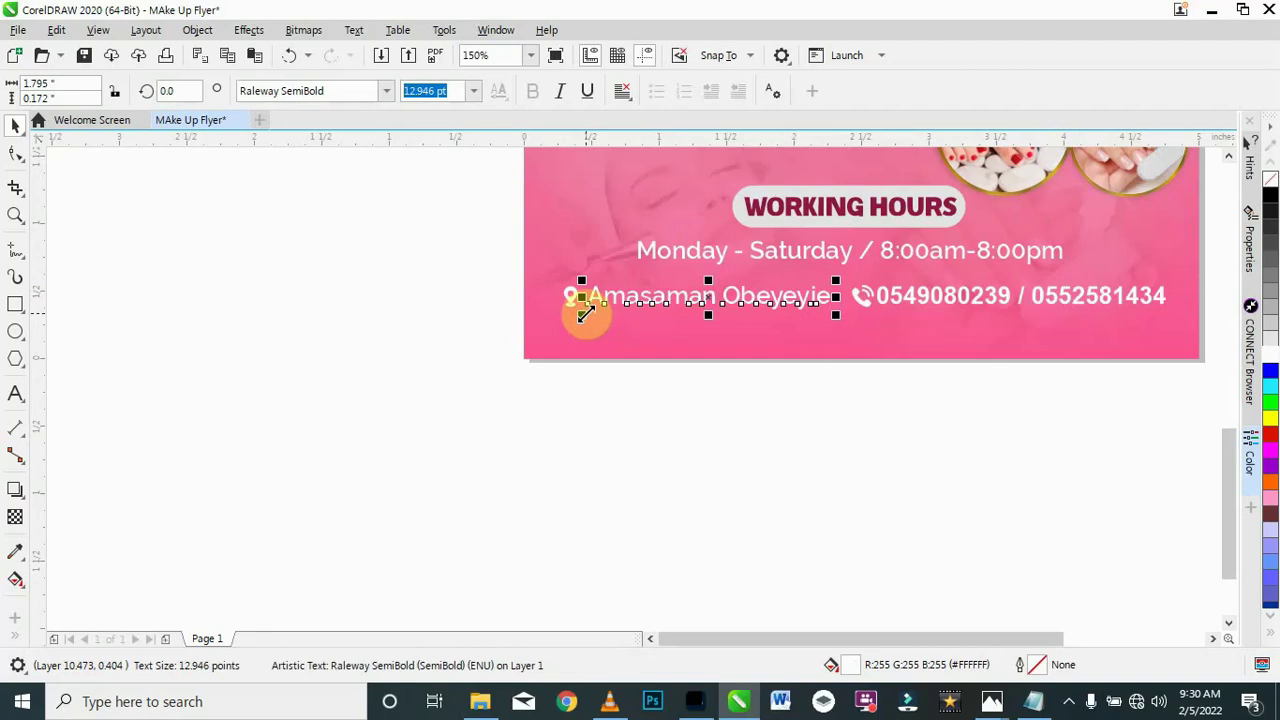
drag(583, 313, 576, 317)
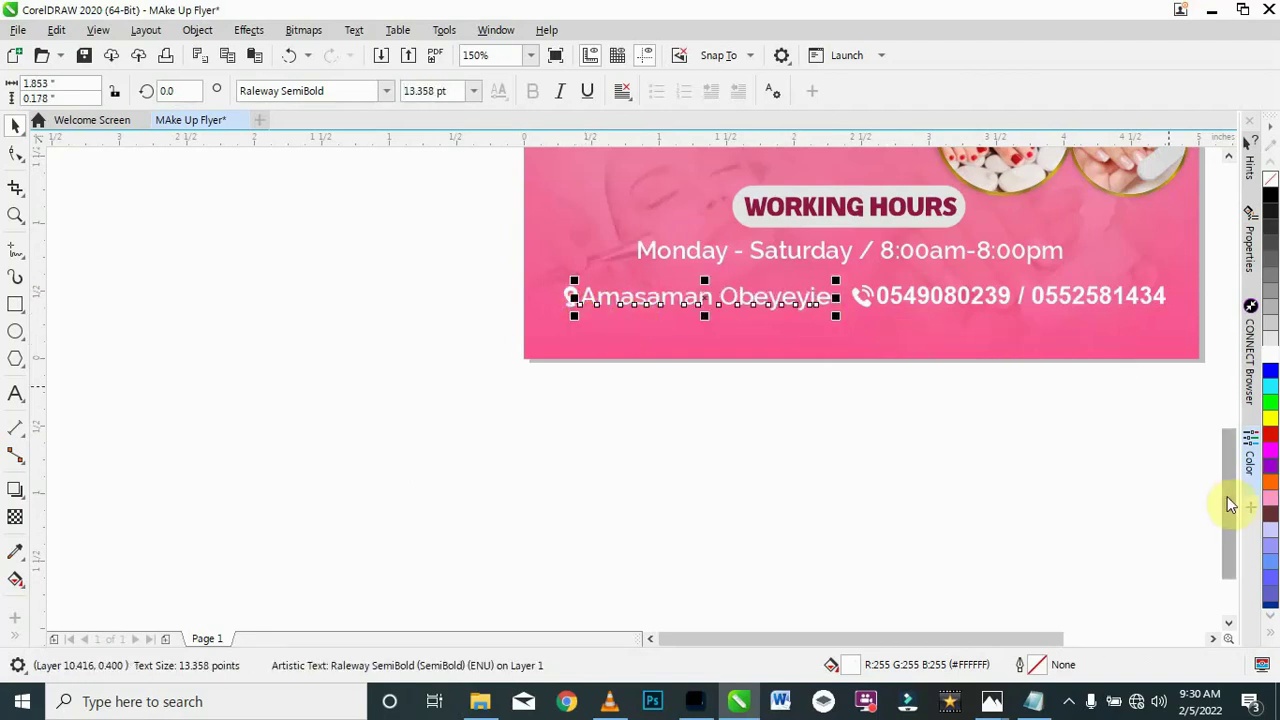
drag(1229, 488, 1229, 446)
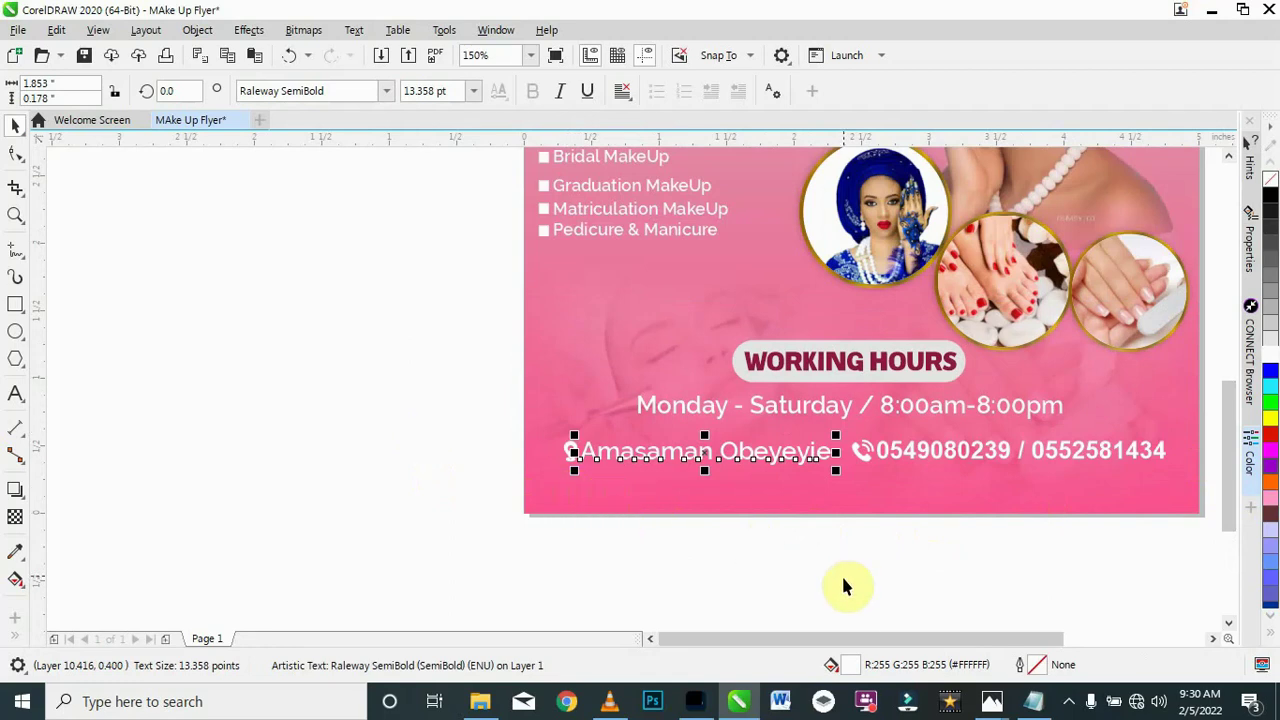
scroll(1068, 541, down, 2)
scroll(1080, 538, down, 2)
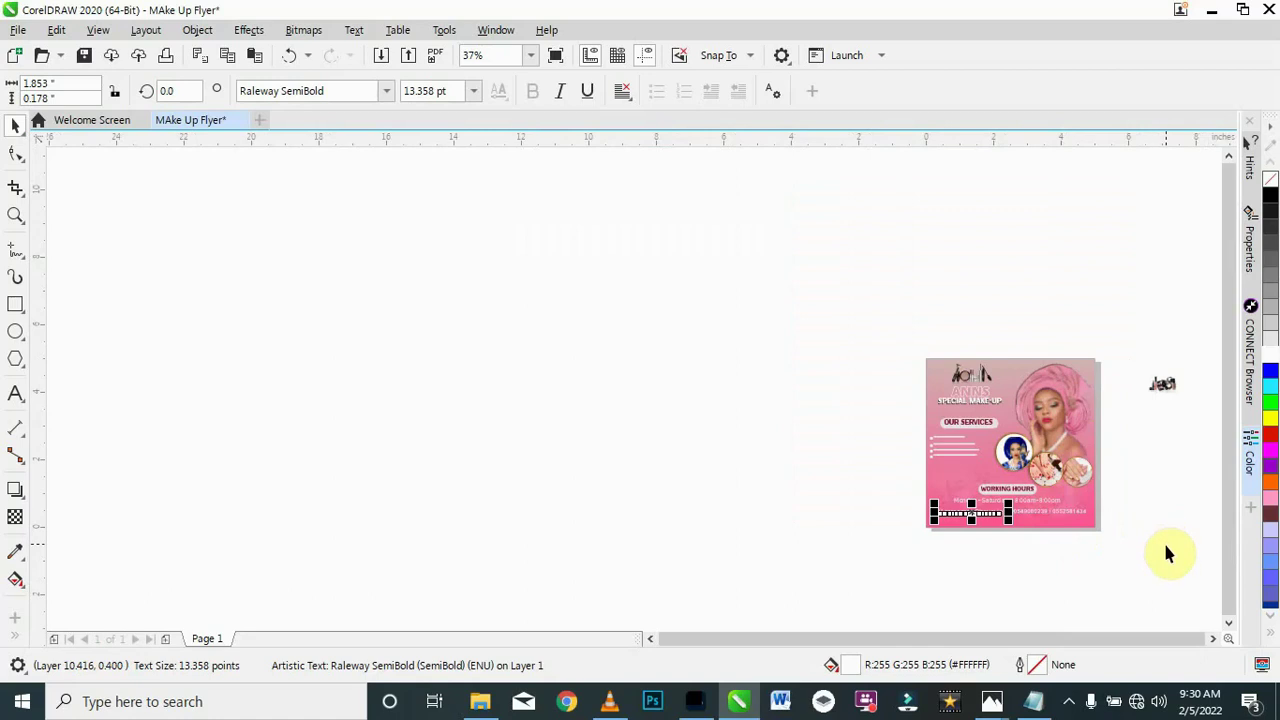
scroll(857, 429, down, 1)
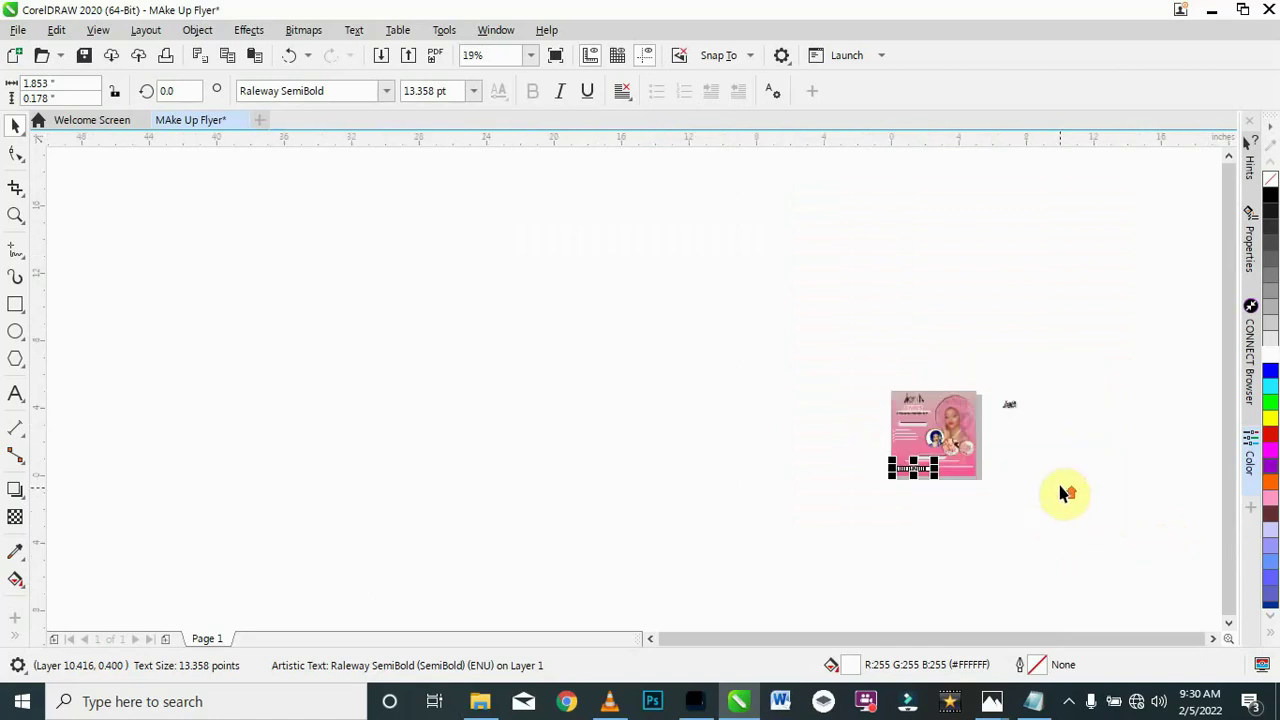
scroll(1066, 493, up, 1)
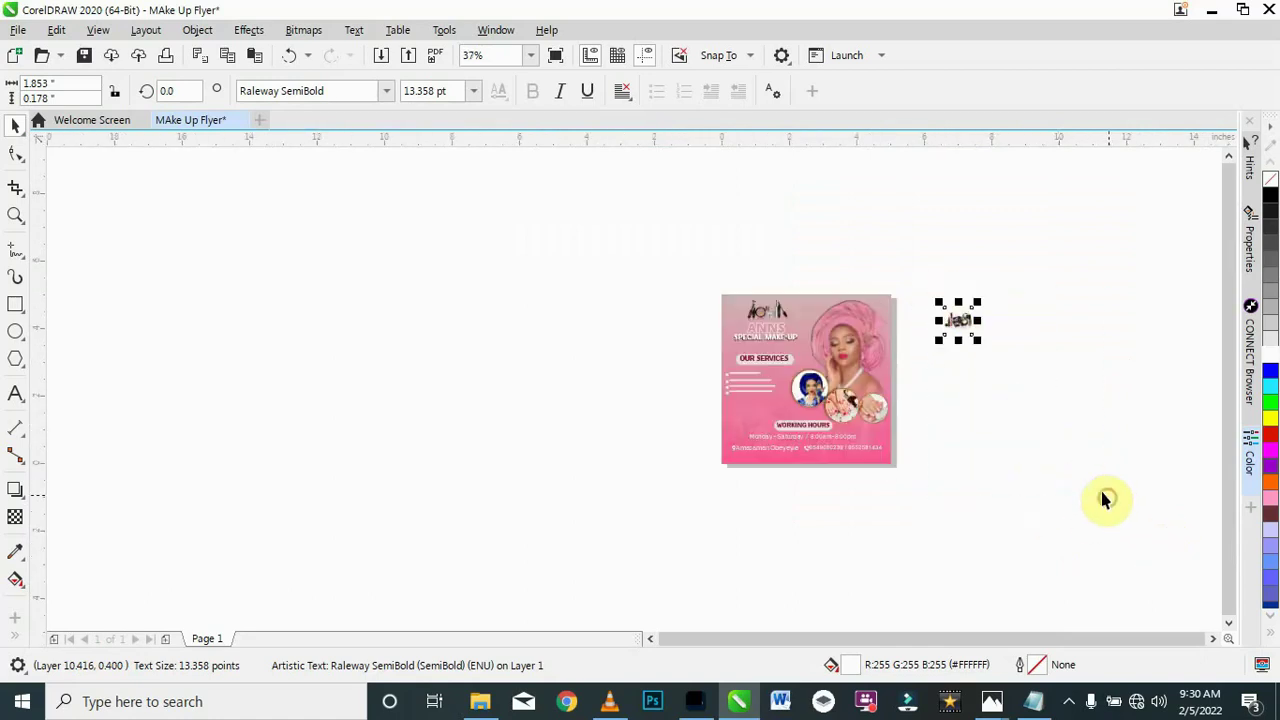
key(Tab)
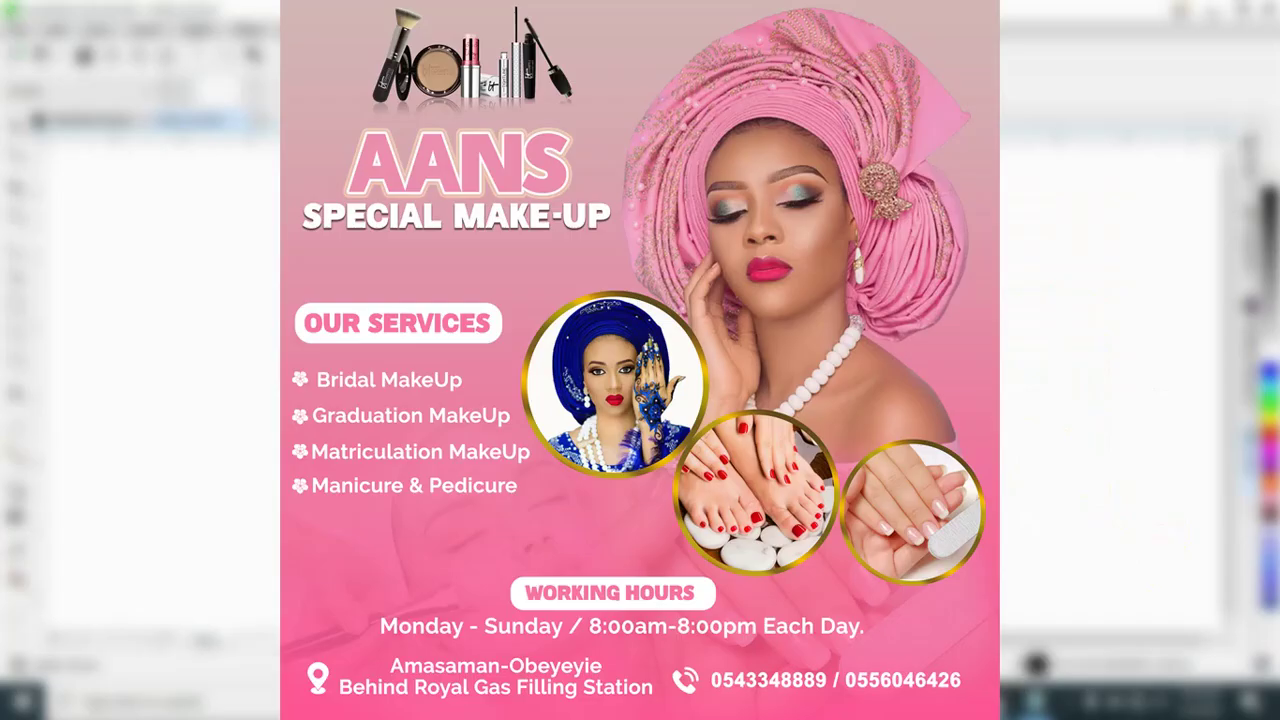